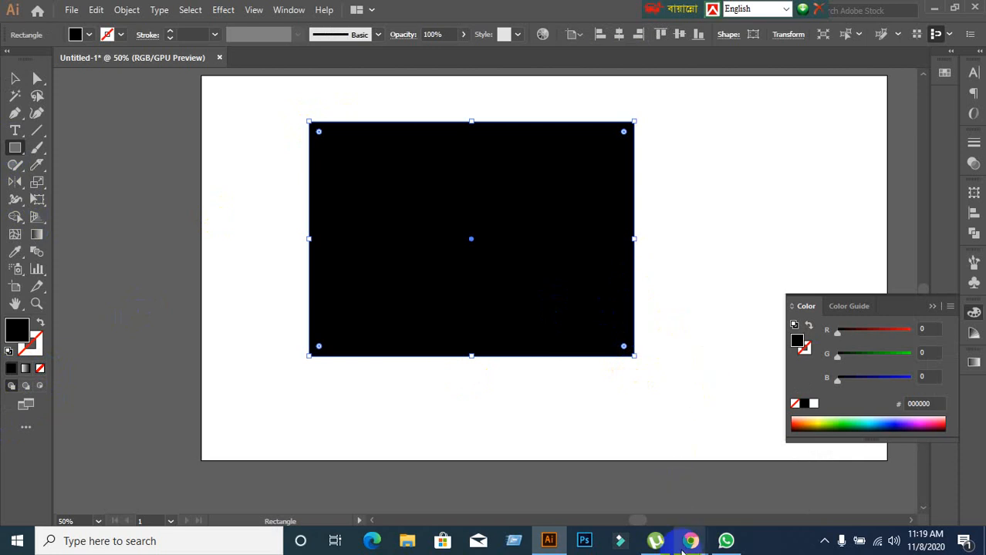
Switch to the Google Meet window in Chrome to check the meeting participants, and return to Illustrator.
mouse_move(682, 550)
click(601, 480)
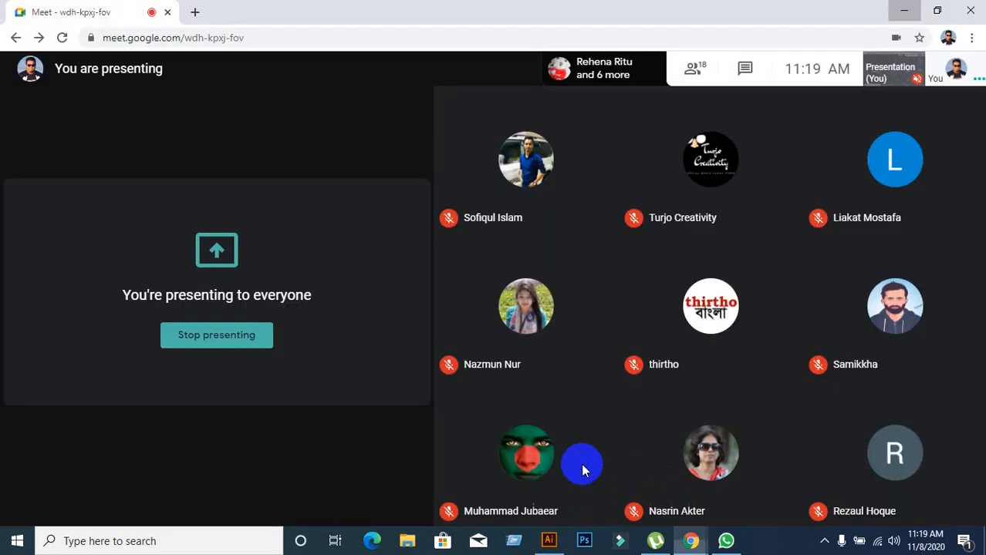
mouse_move(571, 322)
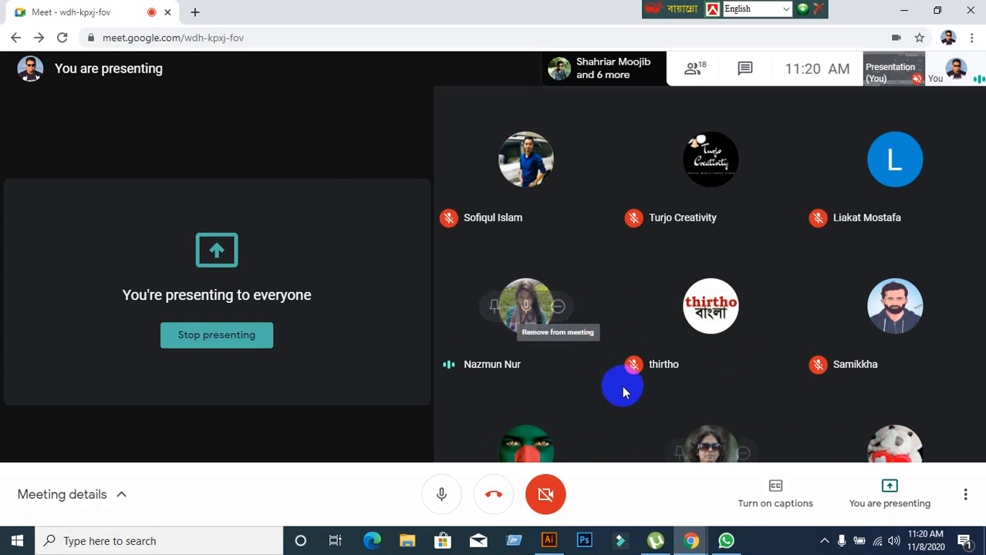
click(547, 537)
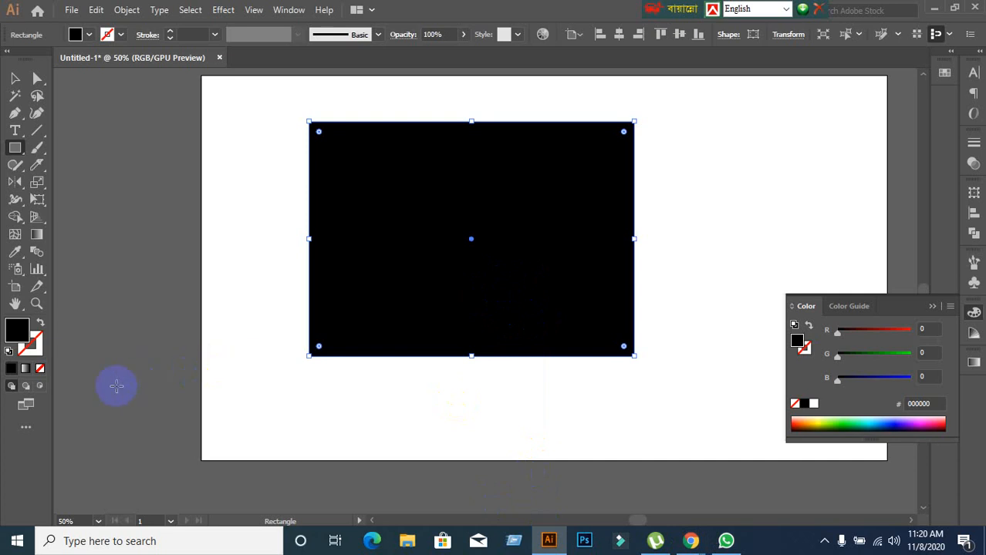
Apply the default white-to-black linear gradient to the rectangle's fill and show the gradient settings.
click(25, 369)
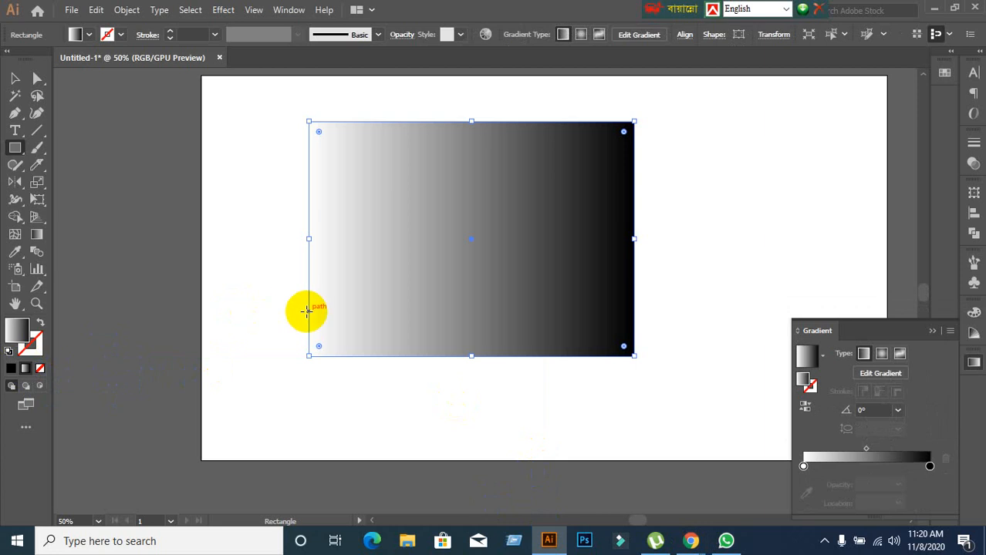
click(973, 364)
click(973, 366)
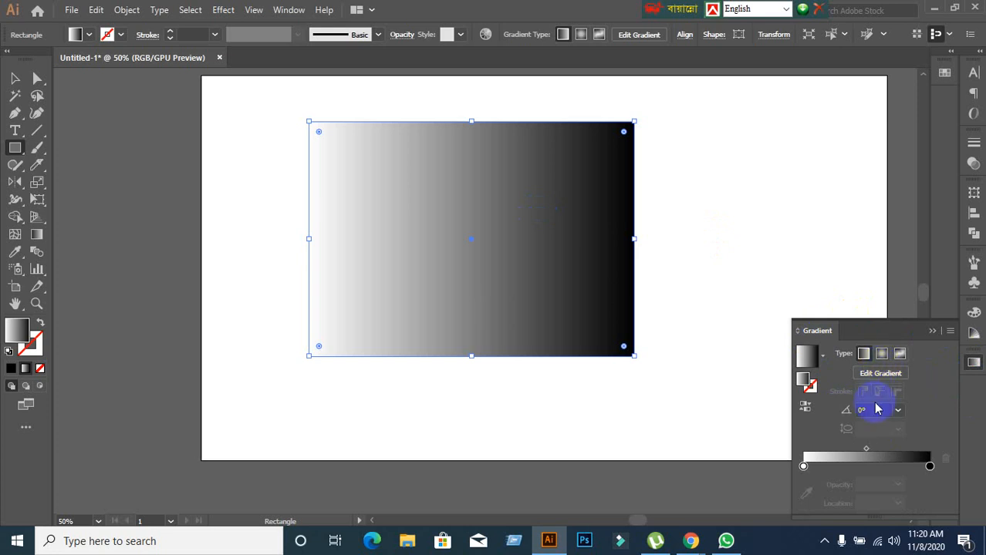
Try the radial type and the reversed colour order on the rectangle's gradient, returning to the unreversed linear gradient.
click(879, 354)
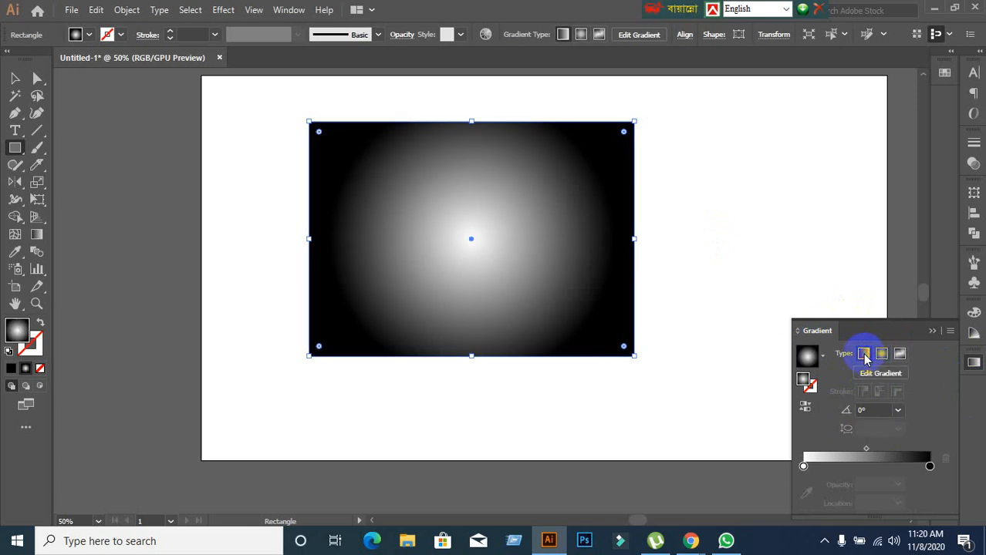
click(864, 356)
click(878, 356)
click(863, 356)
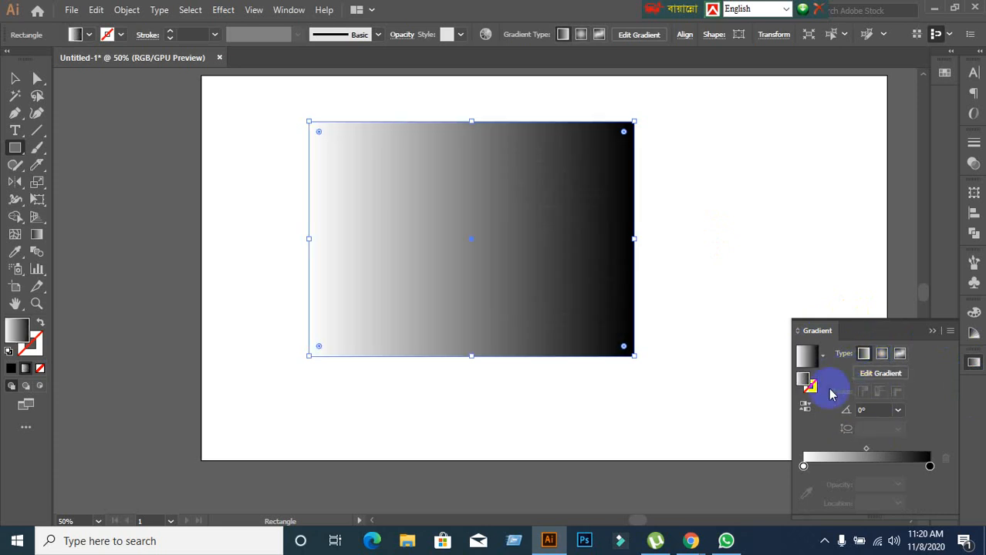
click(803, 414)
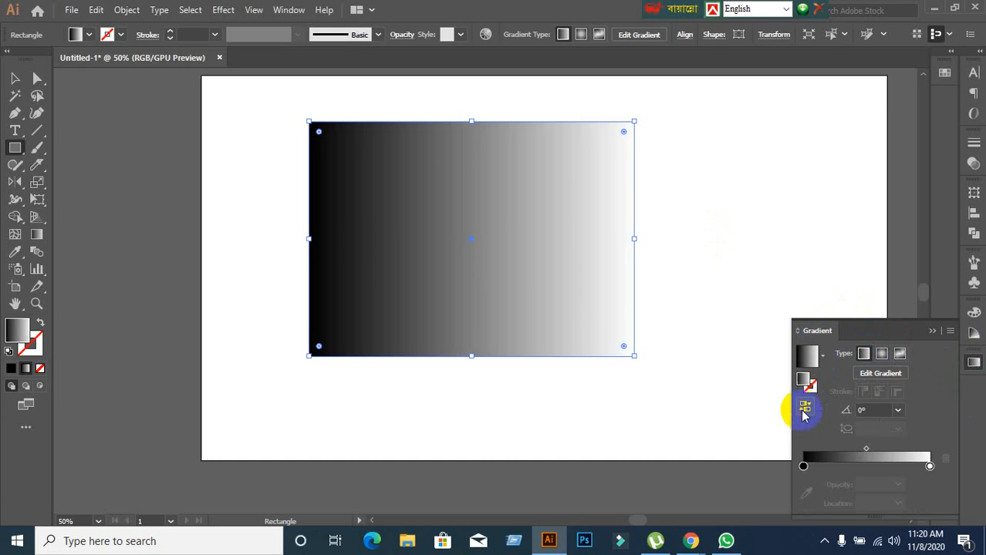
click(803, 414)
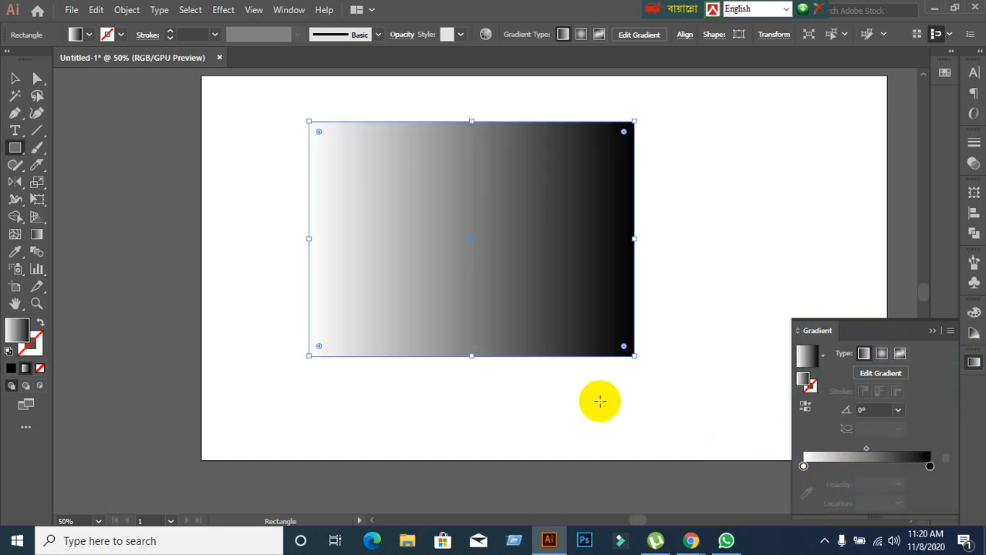
Change the gradient's white starting colour stop to the yellow swatch.
click(804, 466)
double_click(803, 467)
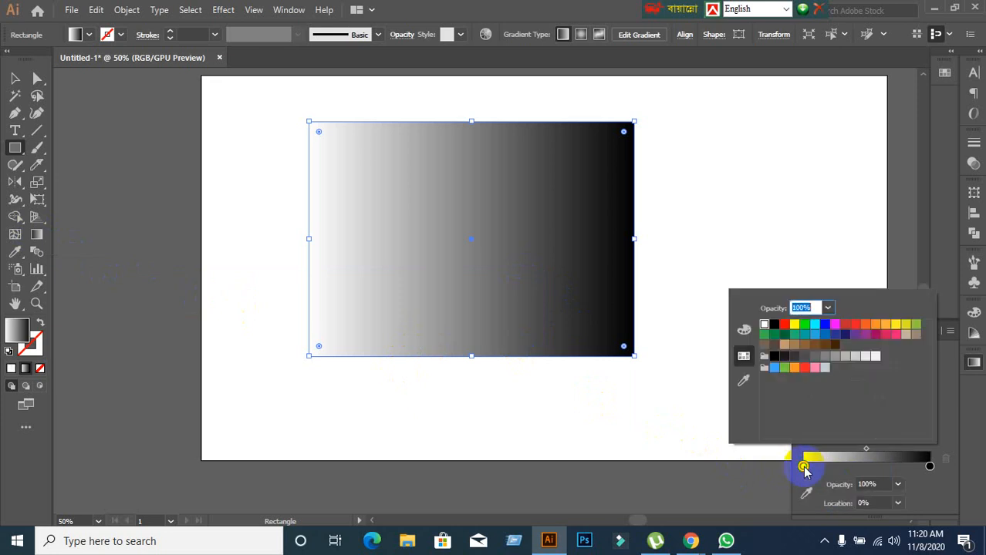
click(794, 324)
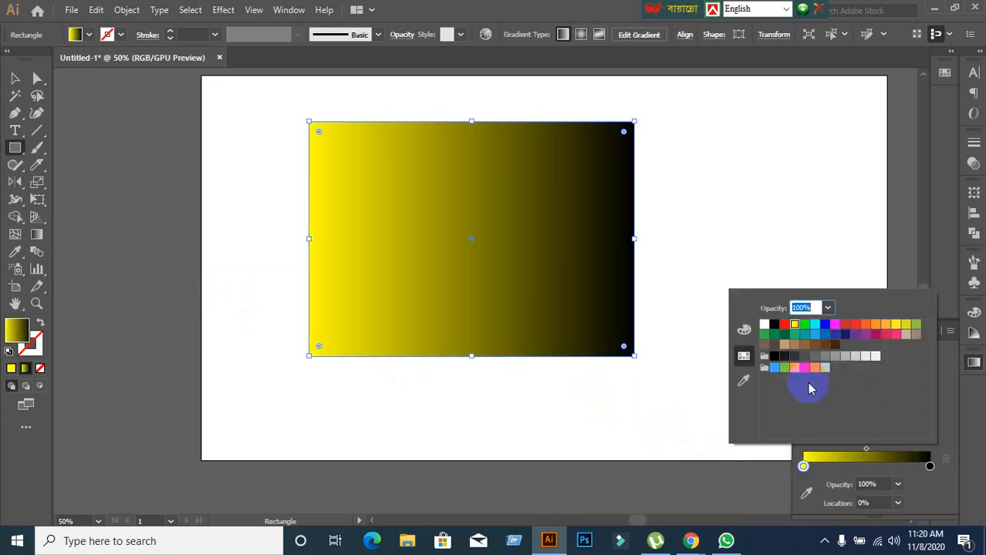
Change the gradient's black end colour stop to the cyan swatch and leave that stop selected.
double_click(928, 468)
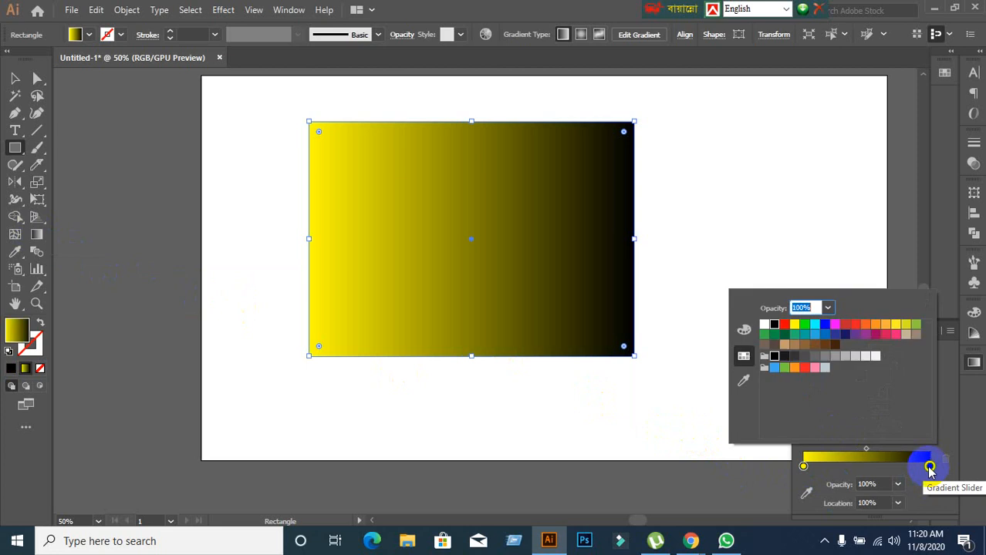
click(929, 467)
double_click(929, 467)
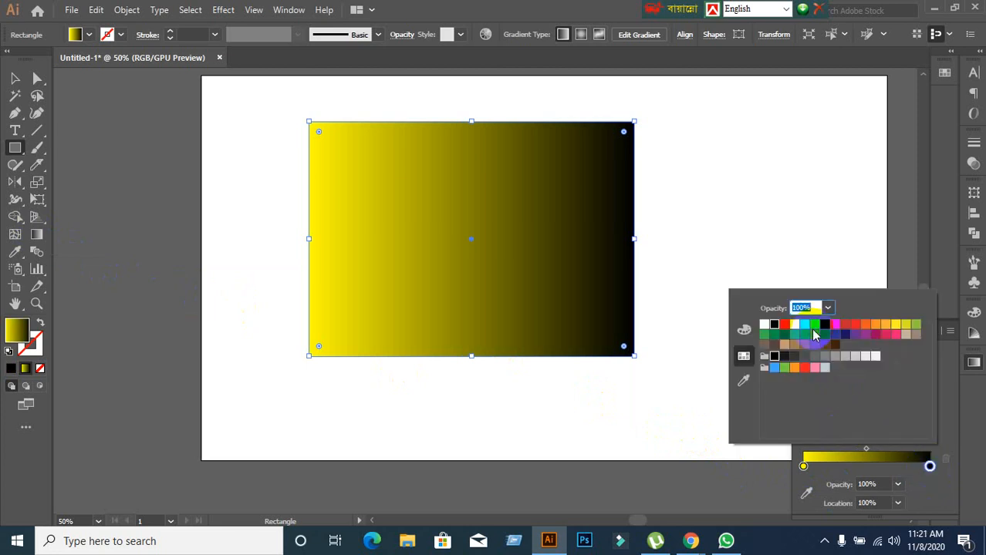
click(813, 327)
click(802, 467)
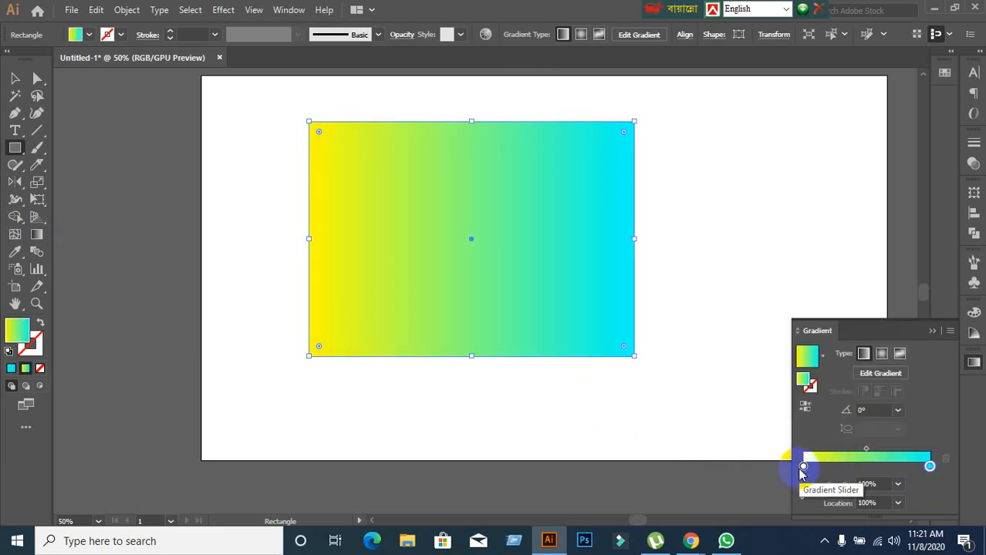
click(803, 467)
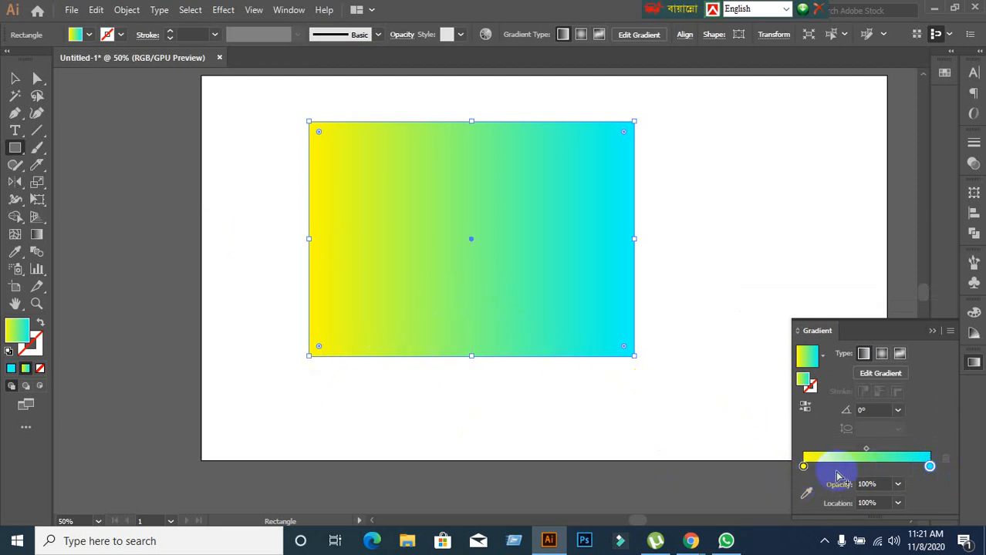
click(929, 469)
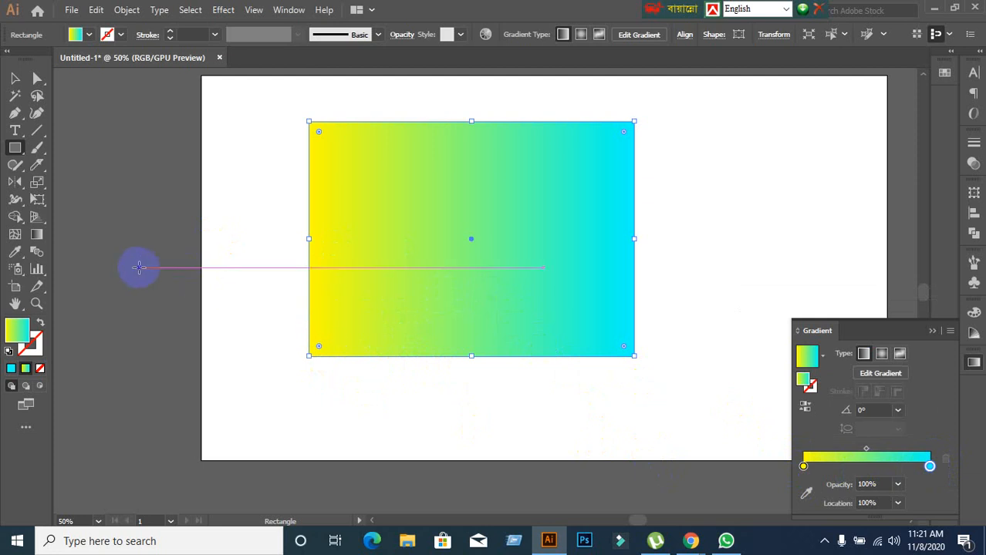
Redraw the rectangle's gradient in several directions with the Gradient tool, ending diagonally from beyond its lower-right corner to its upper-left at about 146.3°.
click(37, 239)
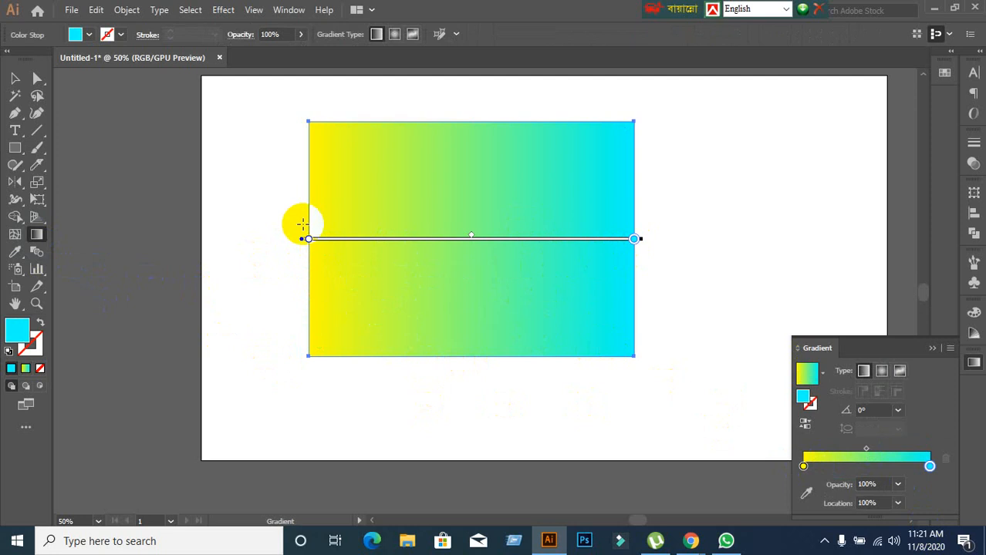
drag(302, 222, 676, 234)
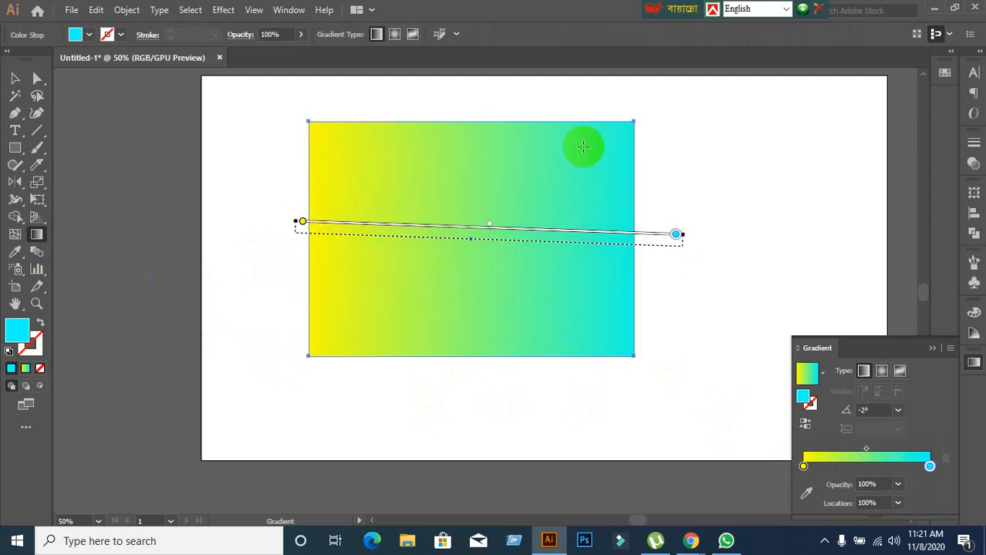
drag(642, 116, 319, 359)
drag(276, 109, 676, 403)
drag(505, 382, 501, 102)
drag(284, 229, 679, 243)
drag(468, 94, 471, 374)
drag(298, 375, 667, 127)
mouse_move(657, 367)
mouse_down()
mouse_move(301, 117)
mouse_move(238, 85)
mouse_up()
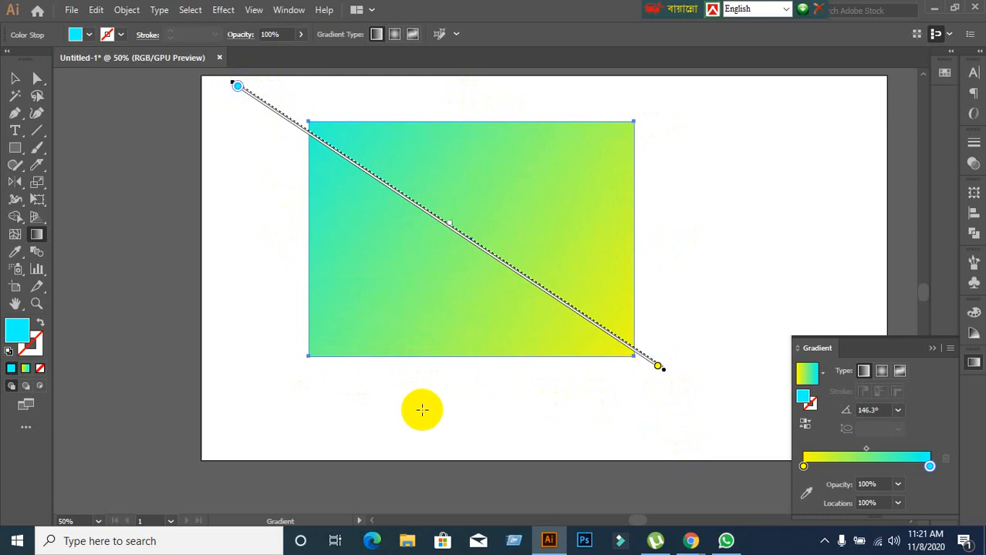
Try moving the yellow colour stop and the midpoint marker along the gradient slider.
scroll(422, 409, up, 1)
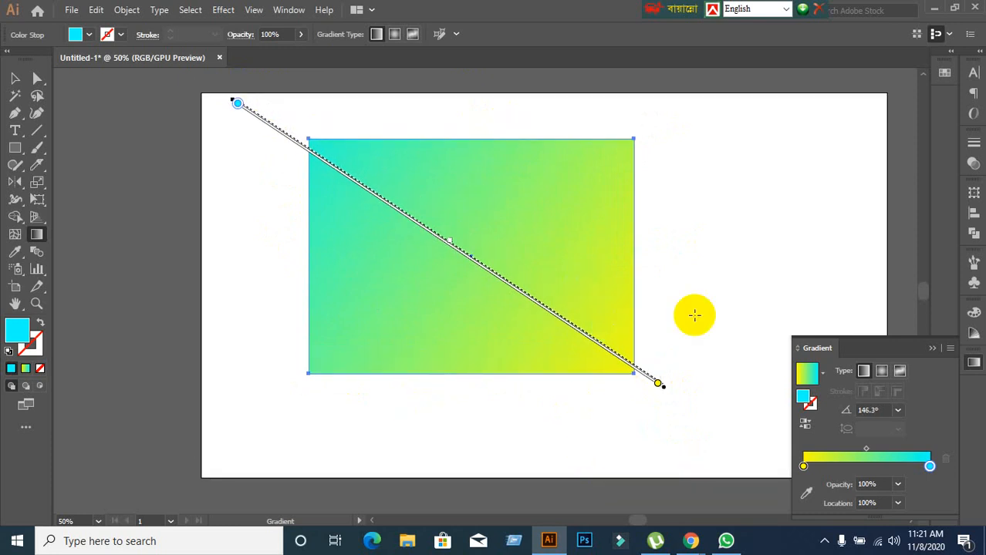
click(803, 467)
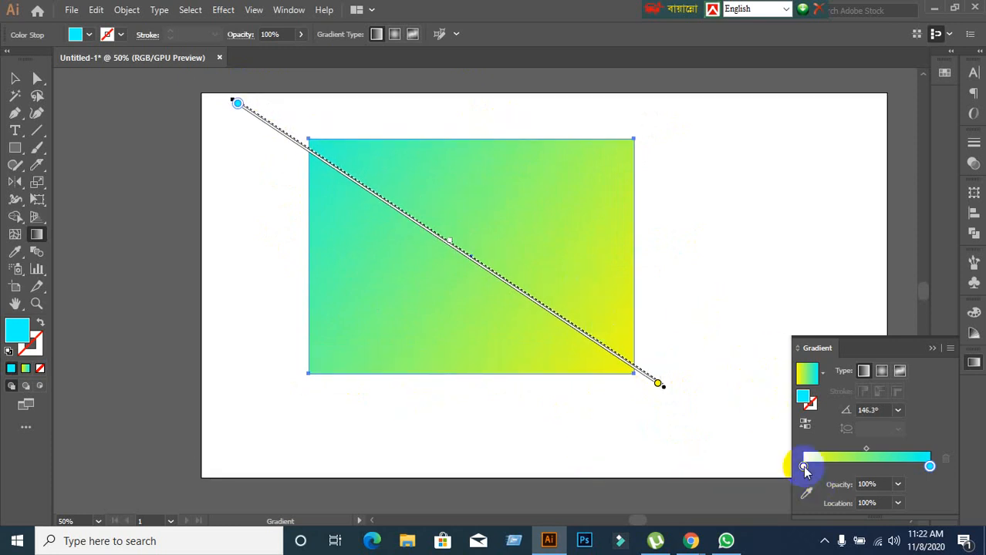
drag(803, 468, 778, 469)
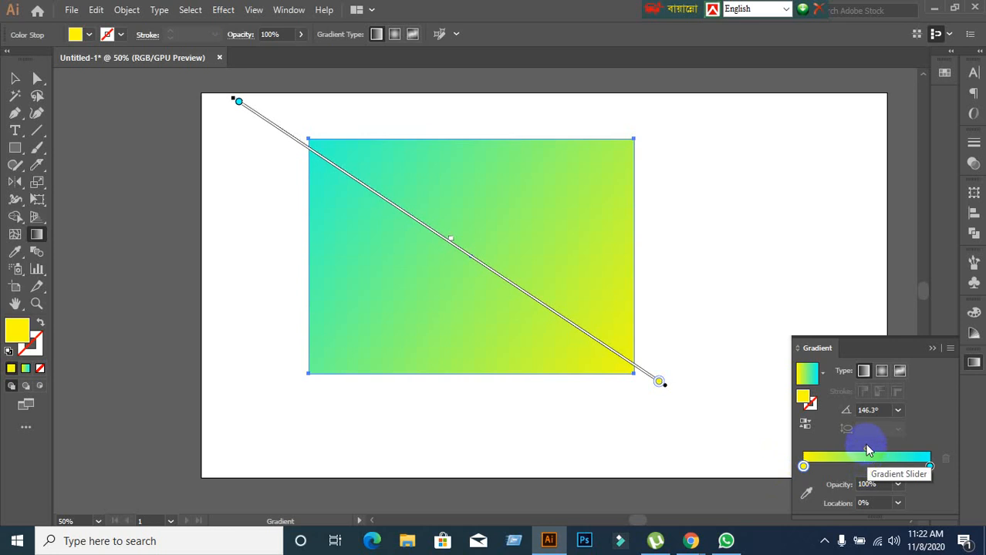
click(867, 452)
drag(867, 454, 697, 428)
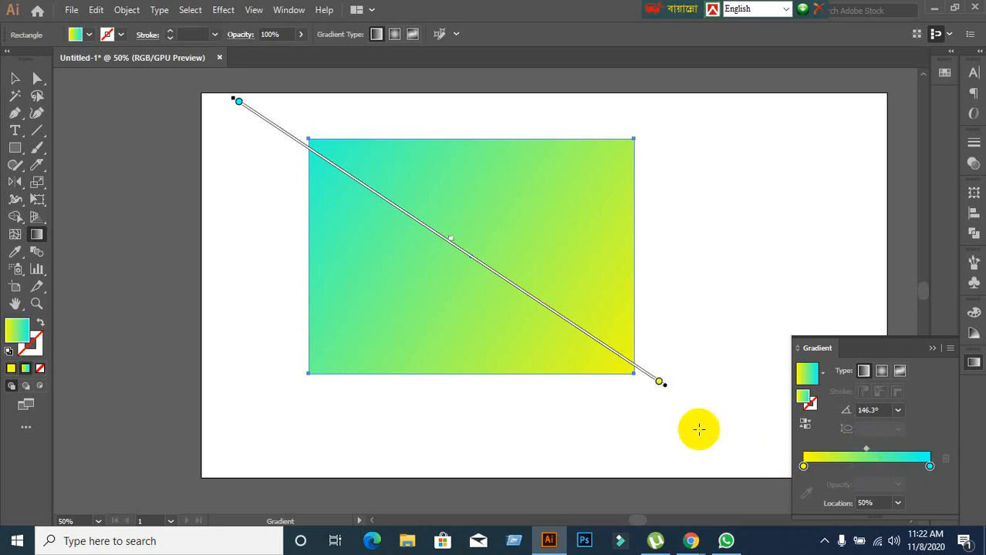
Slide the cyan colour stop inward on the rectangle's gradient line to about 66% and move it back to the end.
click(238, 101)
drag(238, 101, 380, 196)
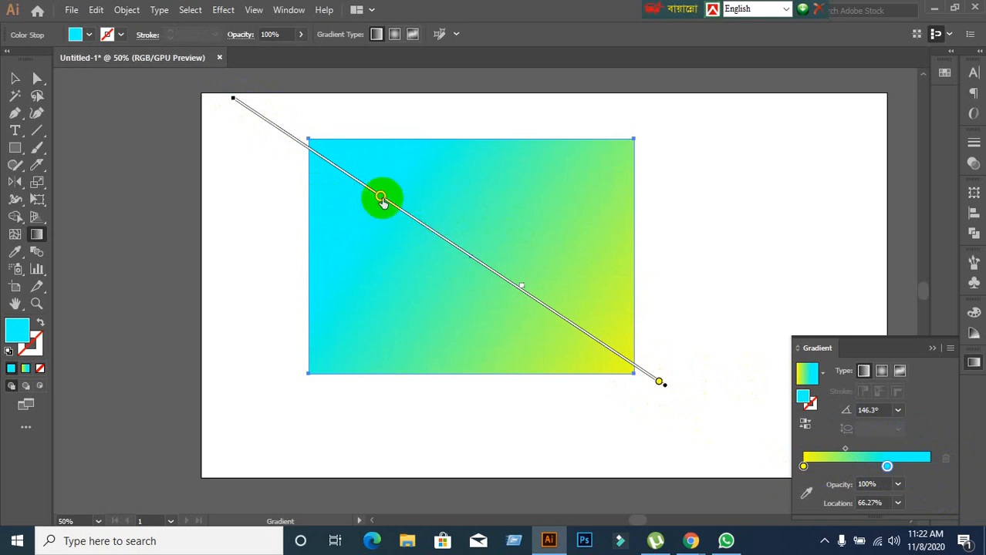
mouse_move(380, 196)
mouse_down()
mouse_move(330, 172)
mouse_move(187, 51)
mouse_up()
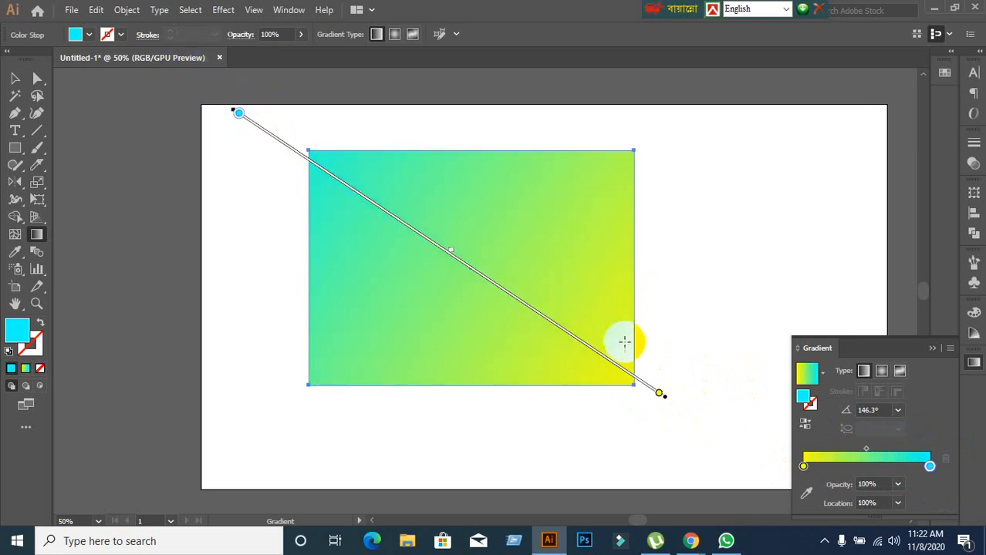
Select the yellow colour stop on the gradient line and shift the gradient midpoint toward the cyan end.
mouse_move(658, 396)
mouse_down()
mouse_move(396, 245)
mouse_move(359, 209)
mouse_move(660, 394)
mouse_up()
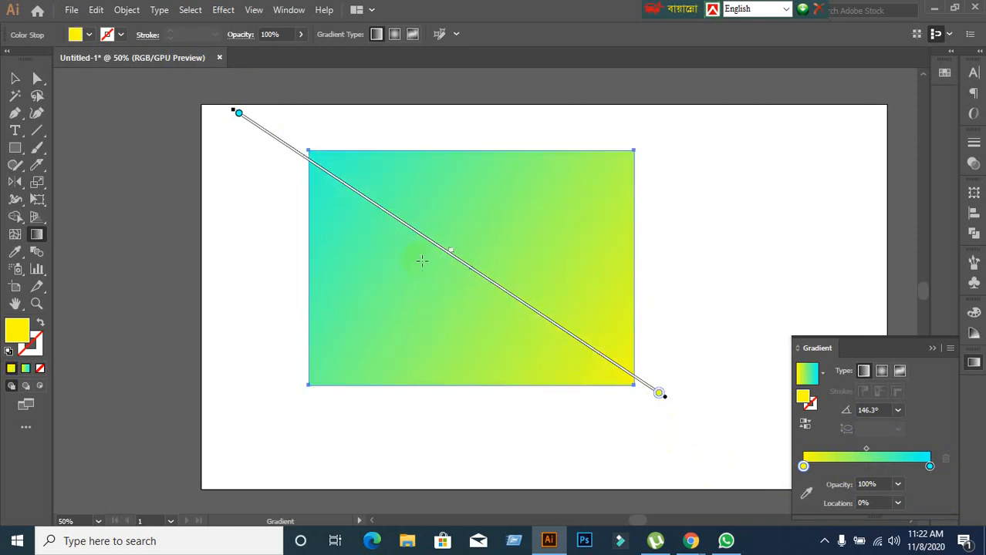
drag(451, 253, 391, 234)
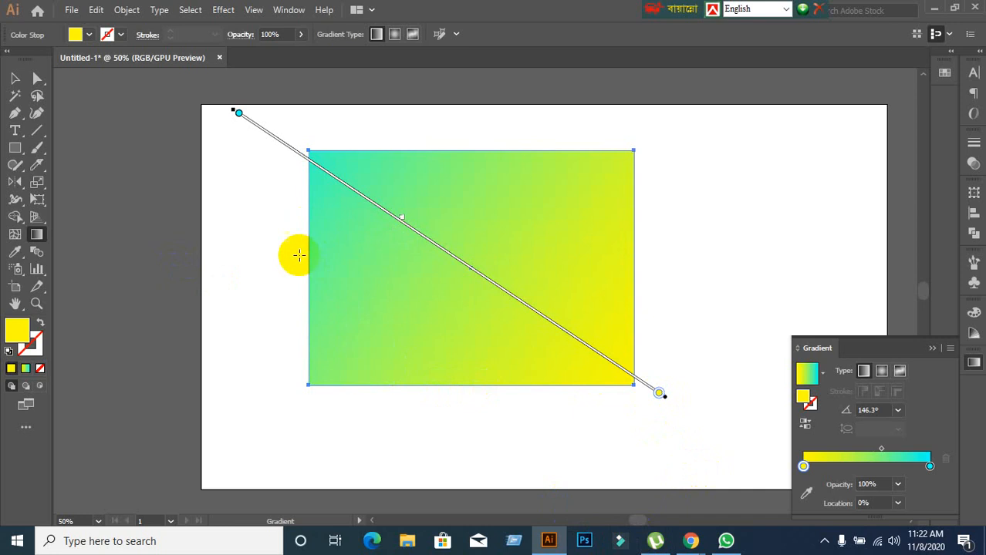
Redraw the gradient nearly horizontally from yellow to cyan across the rectangle and rotate its line to about 23.1°.
drag(294, 267, 677, 277)
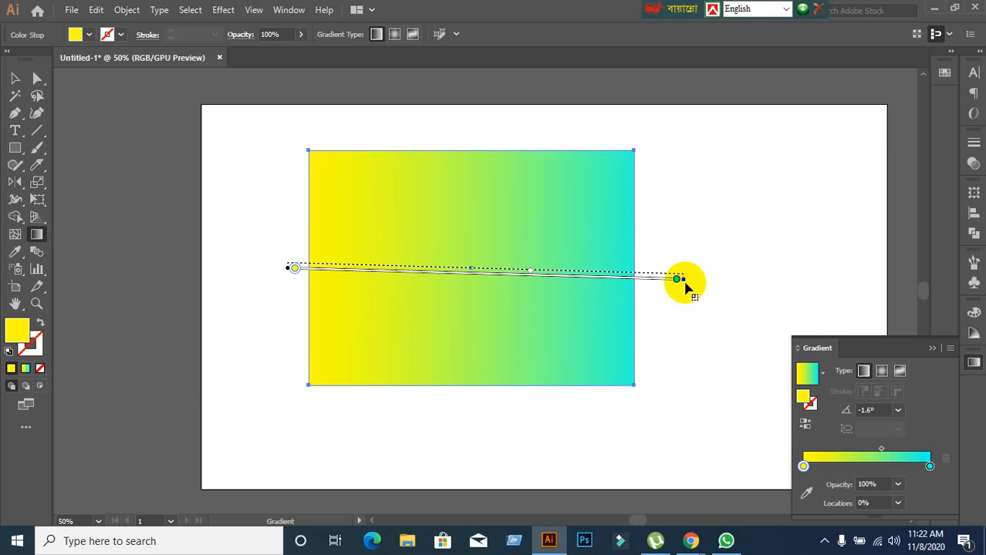
mouse_move(676, 278)
mouse_down()
mouse_move(535, 270)
mouse_move(766, 280)
mouse_move(405, 280)
mouse_move(722, 297)
mouse_move(469, 287)
mouse_move(710, 300)
mouse_move(480, 296)
mouse_move(676, 305)
mouse_up()
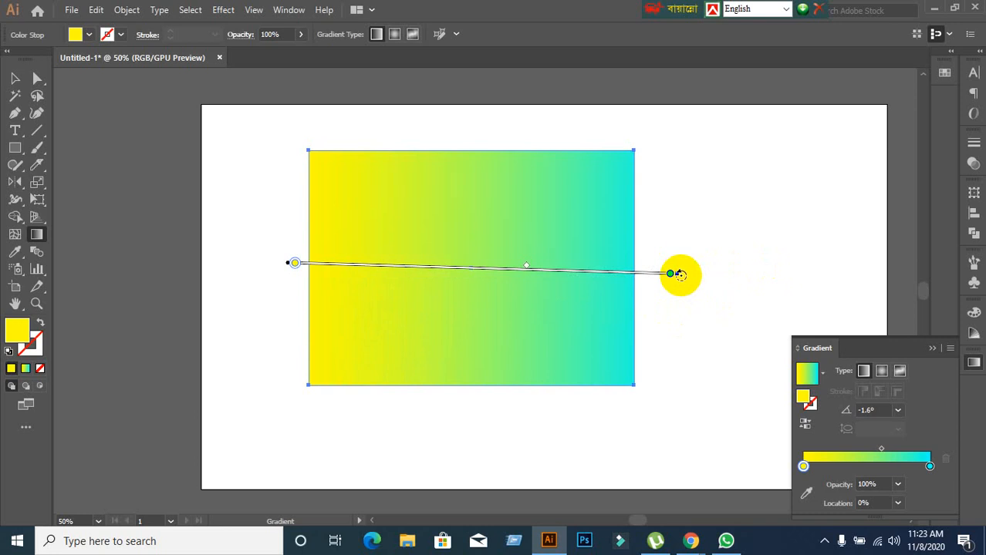
mouse_move(680, 275)
mouse_down()
mouse_move(658, 192)
mouse_move(607, 128)
mouse_up()
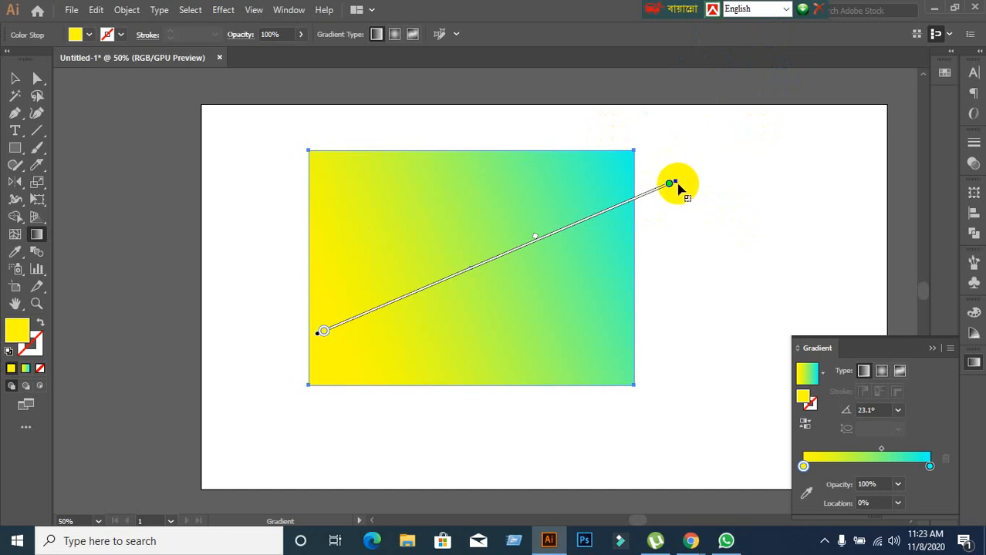
mouse_move(678, 188)
mouse_down()
mouse_move(544, 254)
mouse_move(662, 192)
mouse_up()
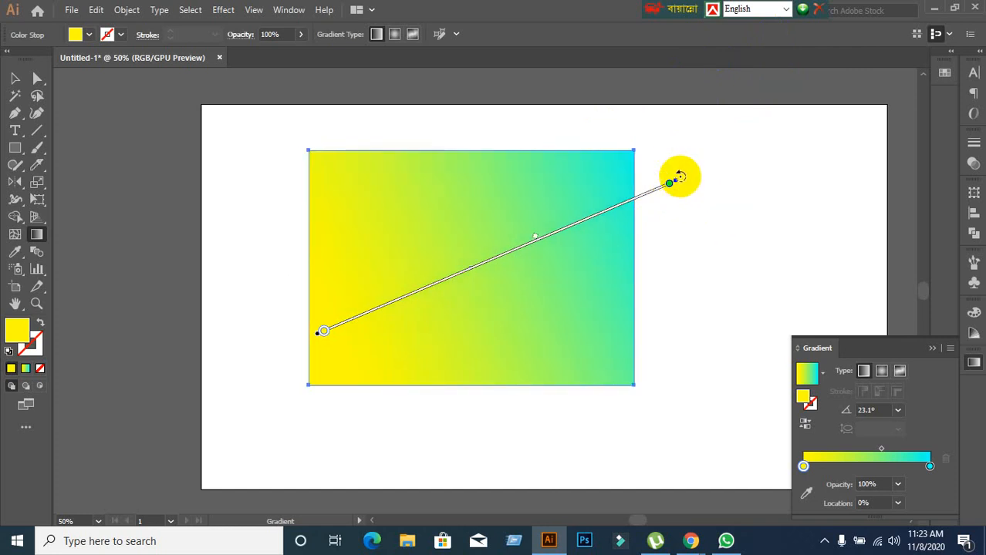
Rotate the gradient line to about 5.7° and shorten it from the cyan end to inside the rectangle.
mouse_move(681, 177)
mouse_down()
mouse_move(666, 154)
mouse_move(667, 243)
mouse_move(632, 138)
mouse_move(636, 230)
mouse_move(561, 90)
mouse_move(604, 300)
mouse_up()
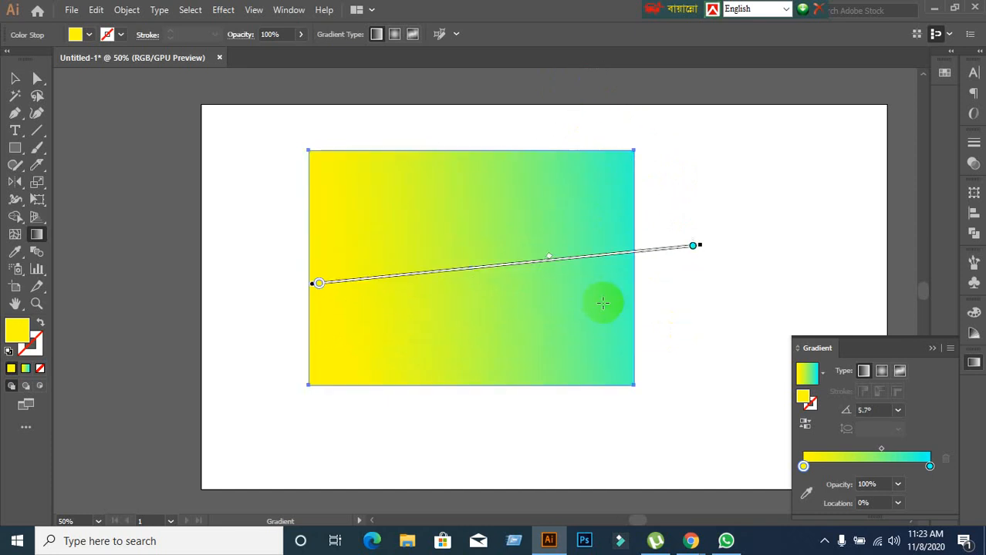
mouse_move(698, 249)
mouse_move(698, 249)
mouse_down()
mouse_move(669, 253)
mouse_move(646, 277)
mouse_move(689, 275)
mouse_move(596, 282)
mouse_up()
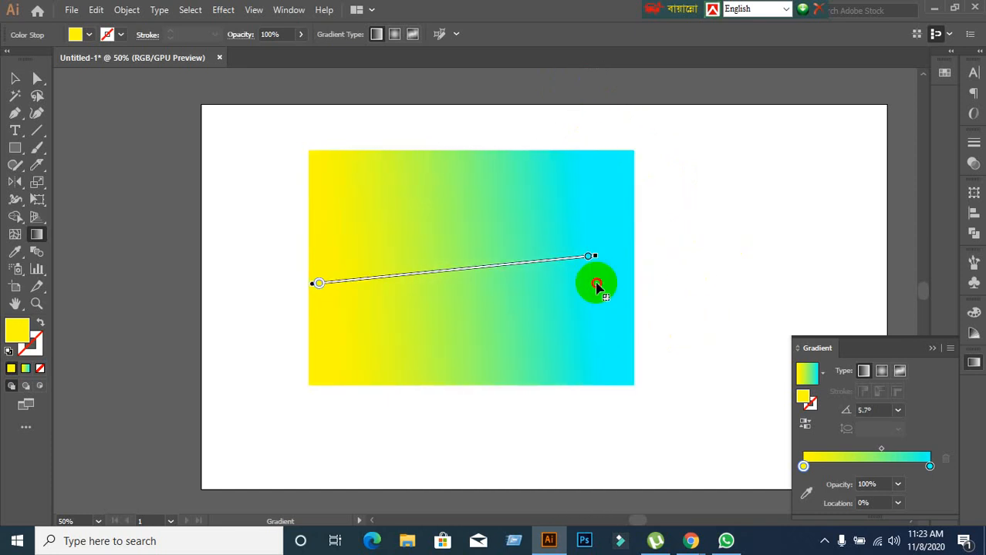
Redraw the gradient along several diagonals, ending with yellow at the upper-left corner and cyan beyond the lower-right at about -40.1°.
drag(305, 396, 651, 102)
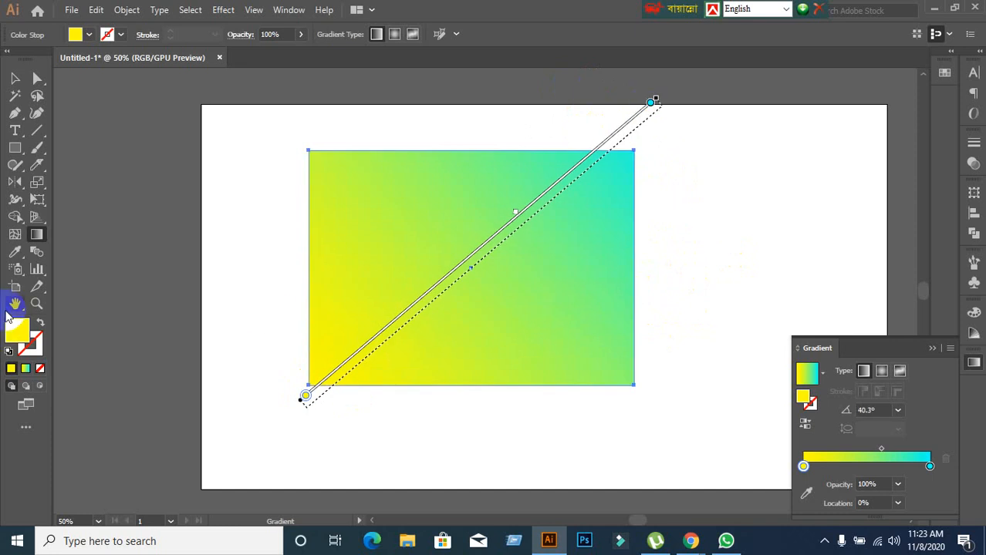
drag(274, 219, 652, 433)
drag(391, 413, 616, 132)
drag(307, 139, 650, 428)
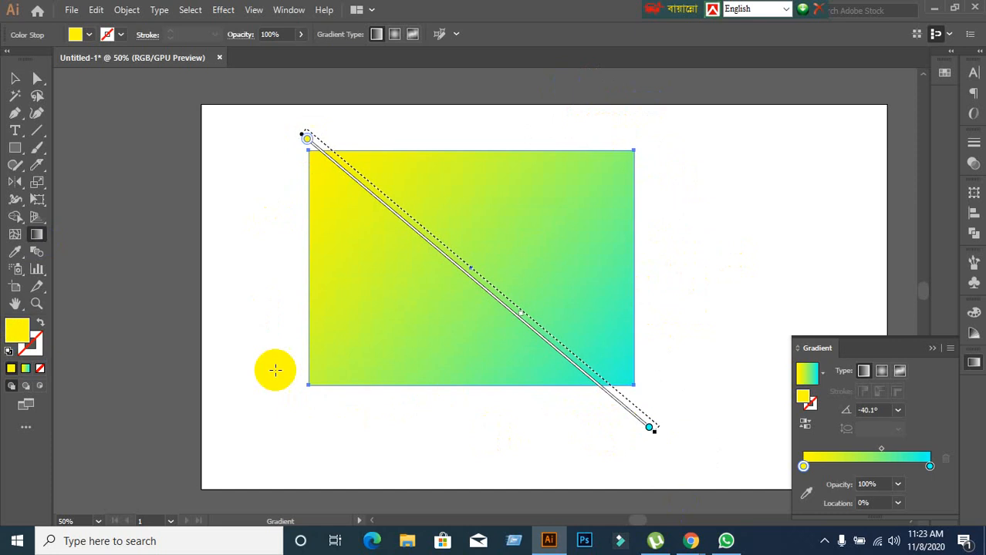
Redraw the rectangle's gradient at about -0.8°, -53.5° and finally 3.7°, and move its line through the rectangle's centre.
drag(286, 281, 745, 288)
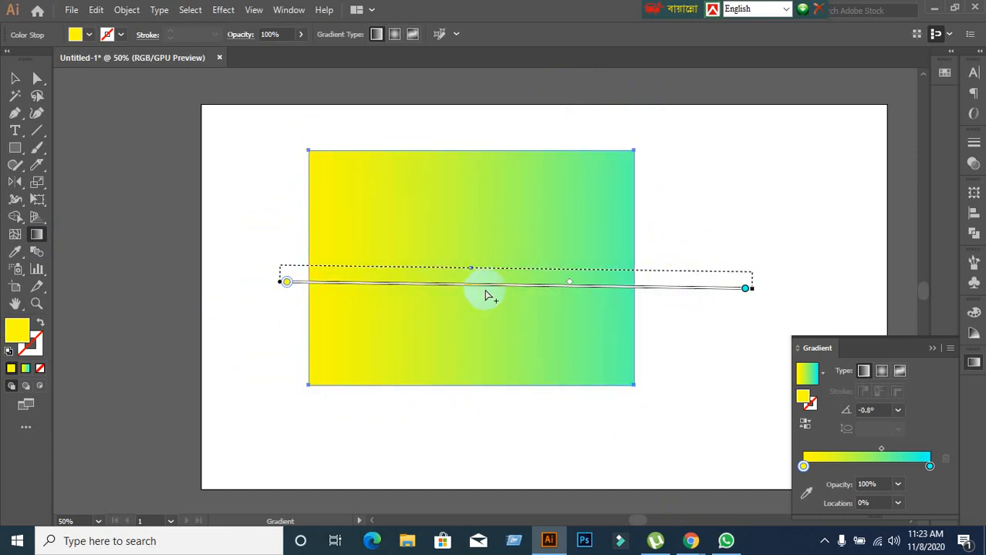
mouse_move(488, 287)
mouse_down()
mouse_move(325, 273)
mouse_move(529, 273)
mouse_up()
drag(421, 135, 661, 461)
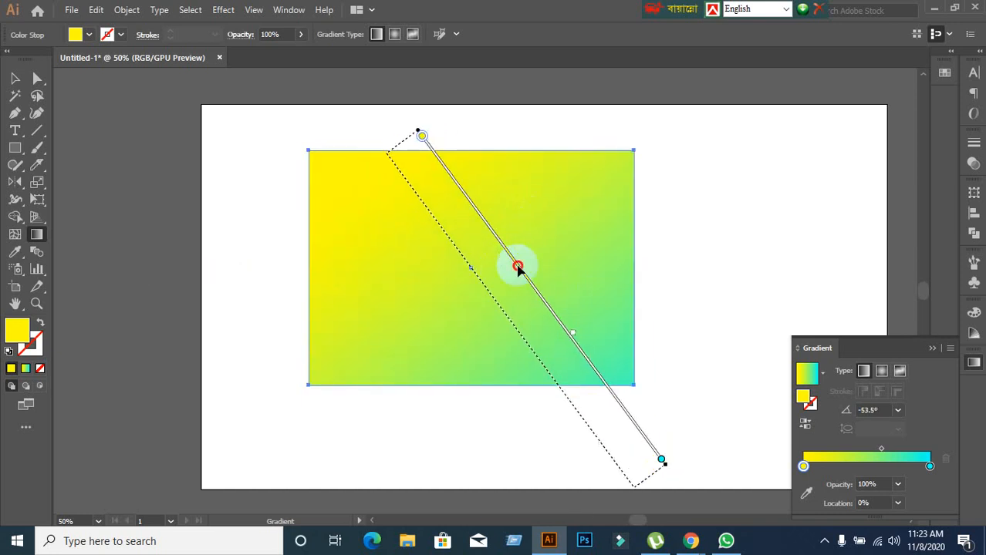
mouse_move(517, 267)
mouse_down()
mouse_move(413, 167)
mouse_move(471, 258)
mouse_move(561, 356)
mouse_move(462, 204)
mouse_move(501, 236)
mouse_move(485, 225)
mouse_move(455, 249)
mouse_up()
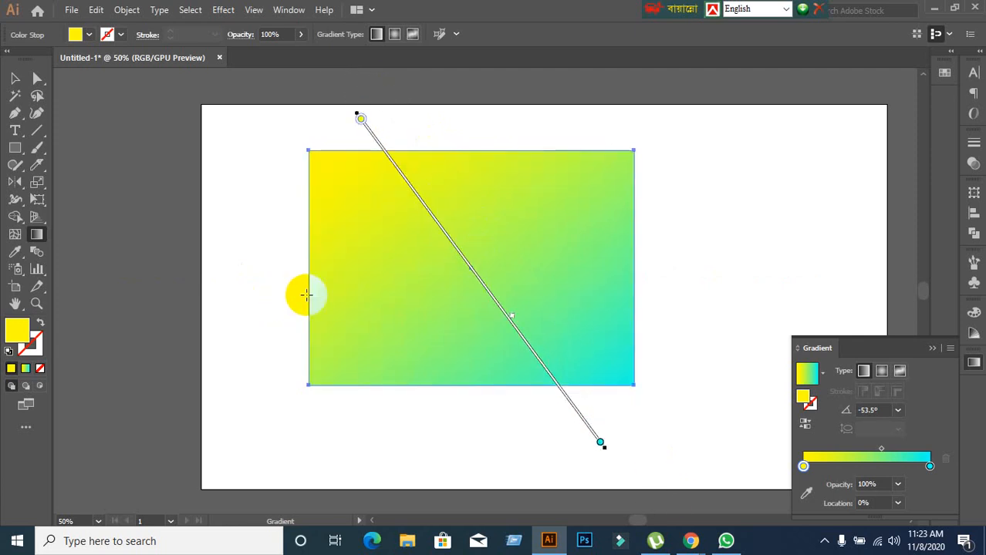
drag(293, 300, 742, 271)
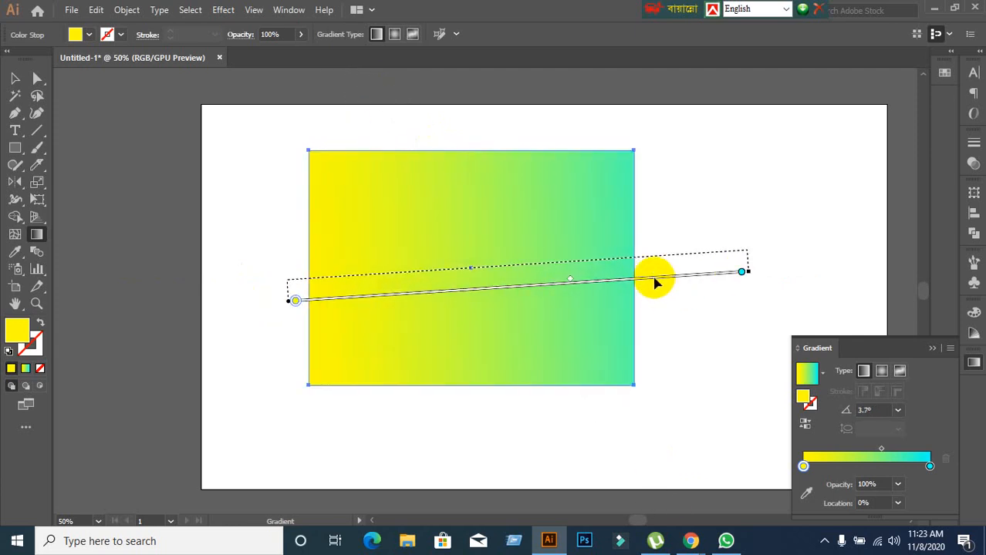
mouse_move(654, 283)
mouse_down()
mouse_move(627, 277)
mouse_move(650, 258)
mouse_up()
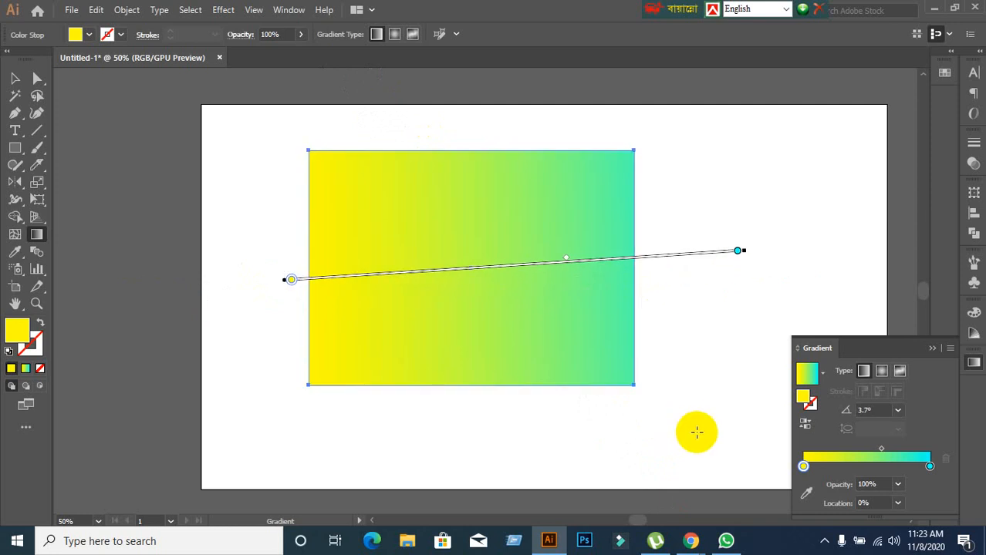
Check the Google Meet call in Chrome and return to Illustrator.
click(690, 540)
click(569, 465)
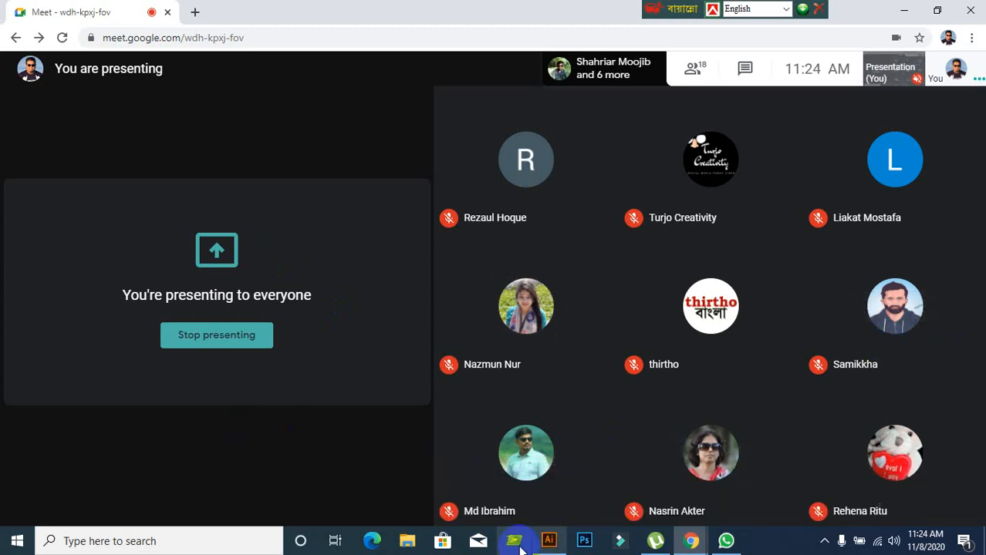
click(548, 542)
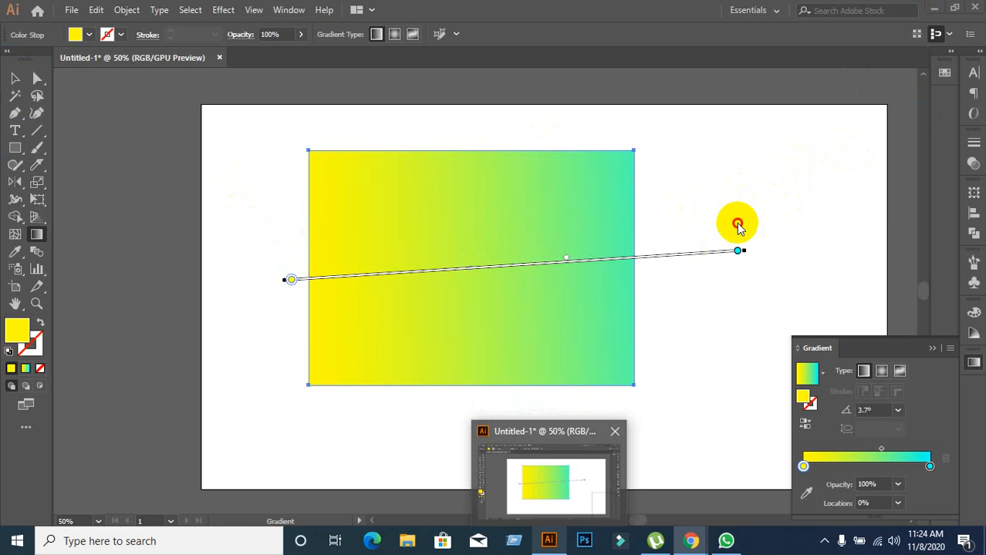
click(552, 541)
click(553, 541)
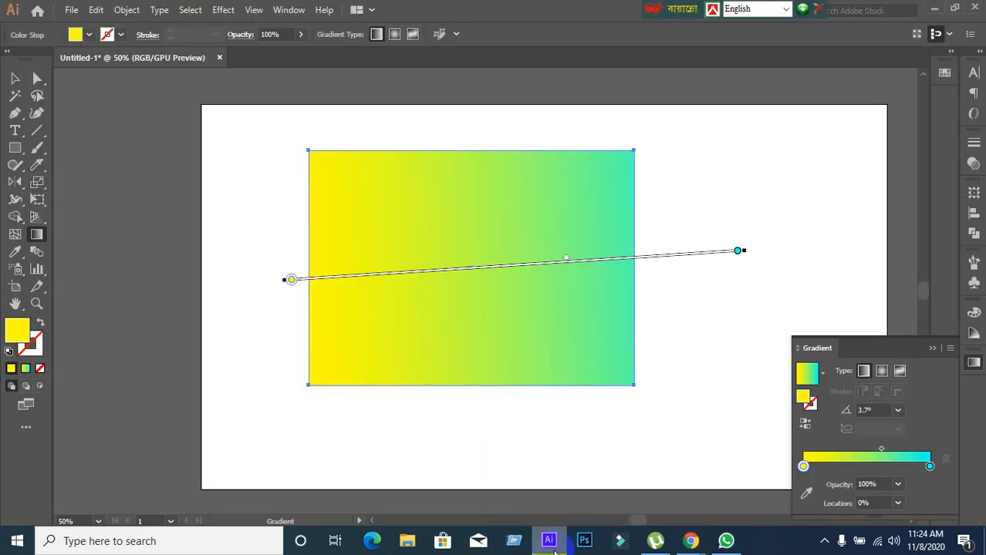
Leave gradient editing with the Selection tool, deselect the rectangle and select it again.
click(14, 78)
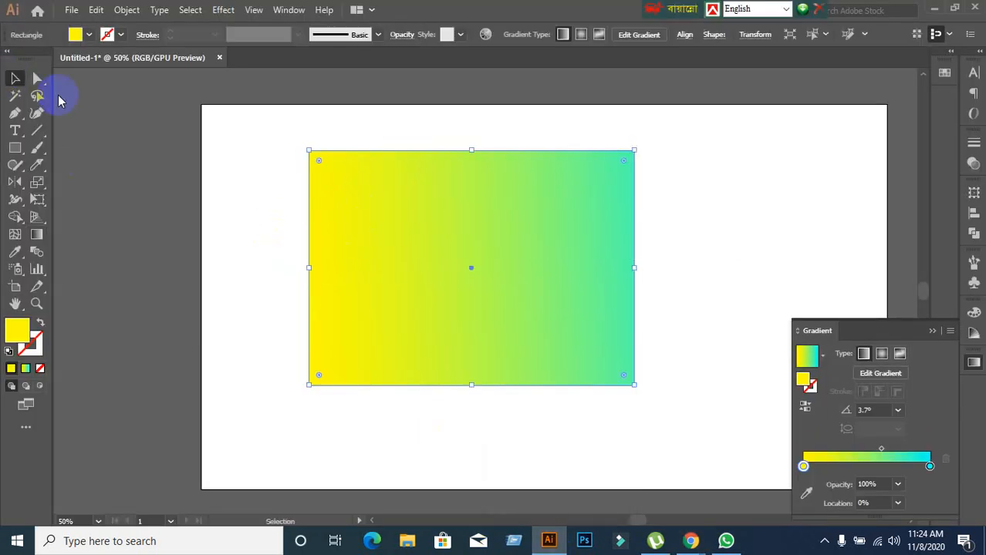
click(269, 155)
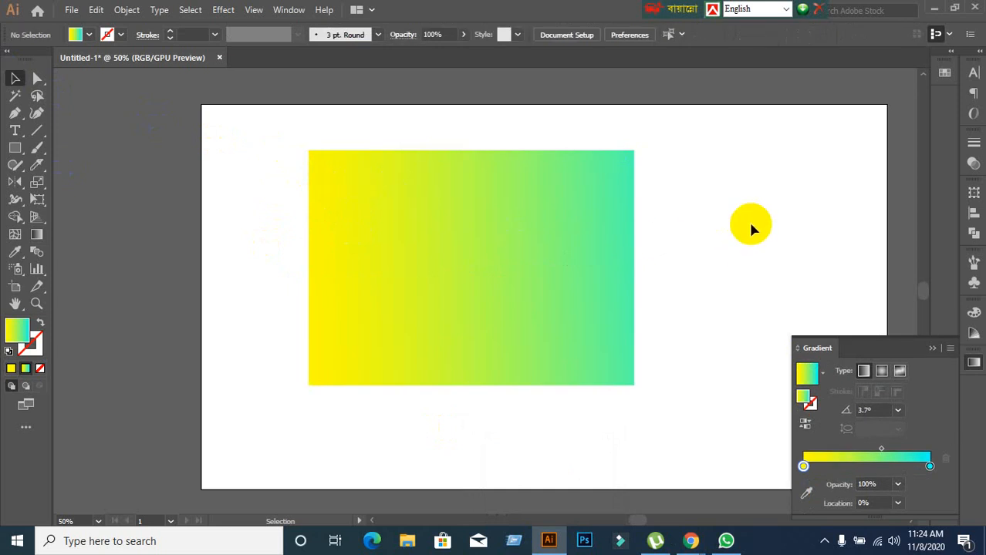
click(441, 280)
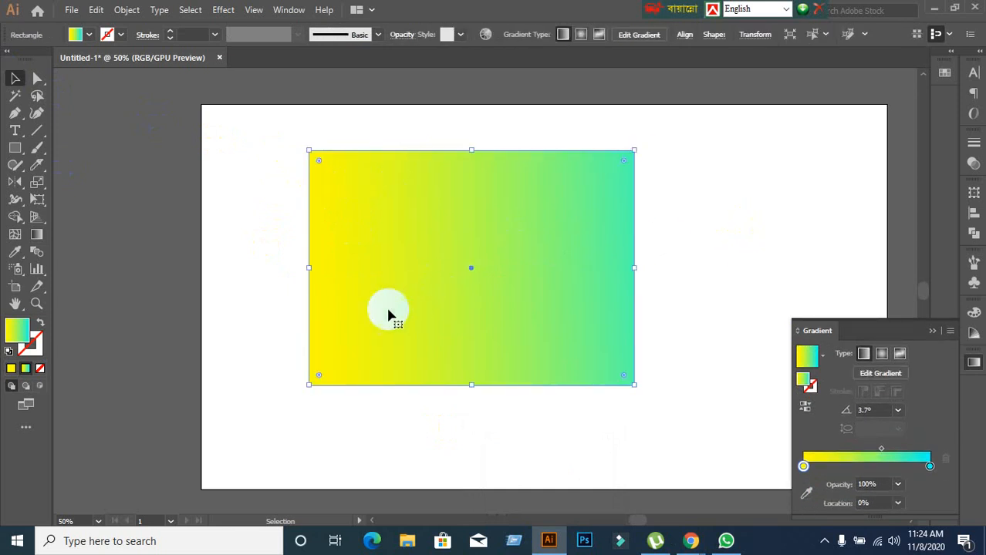
Switch to the Google Meet call, admit the waiting participant and stop presenting the screen.
click(933, 11)
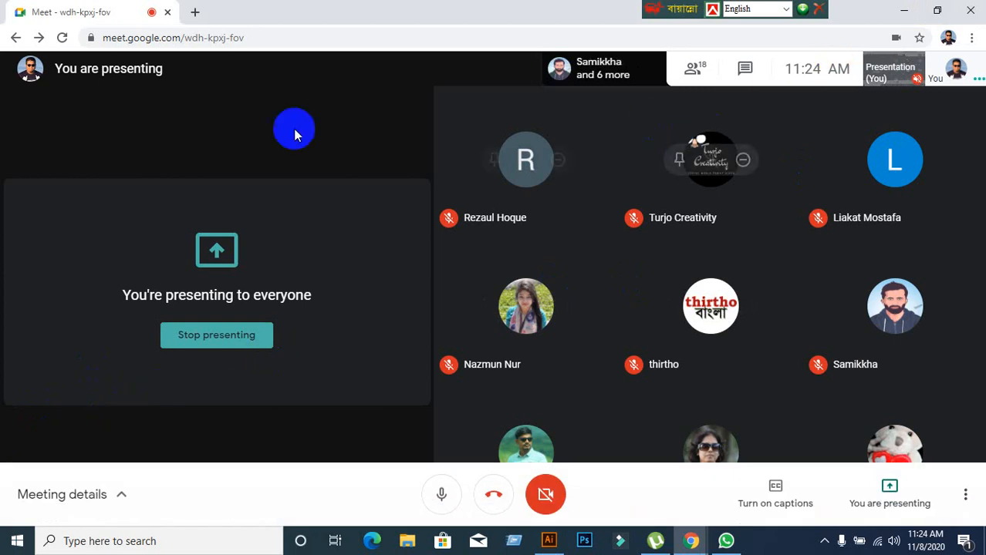
click(907, 12)
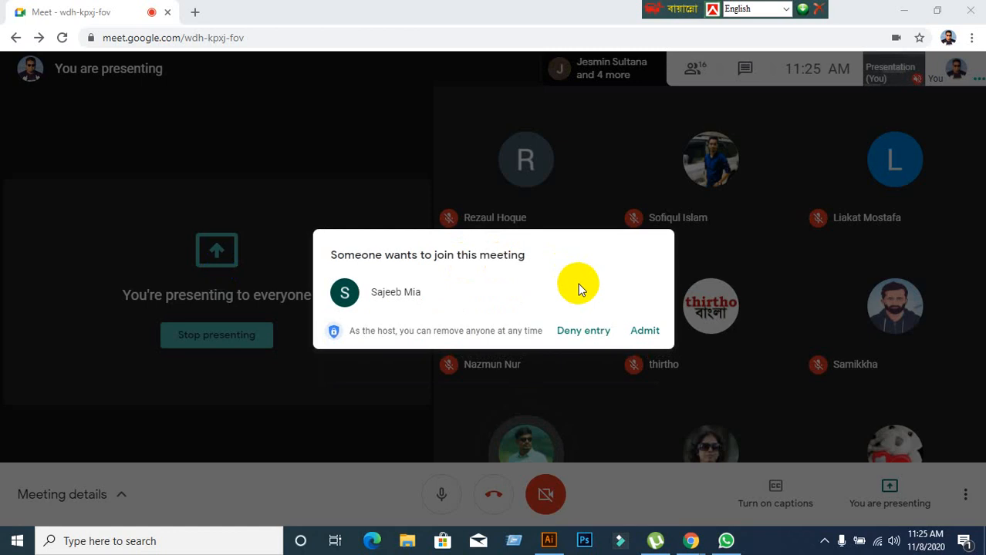
click(640, 333)
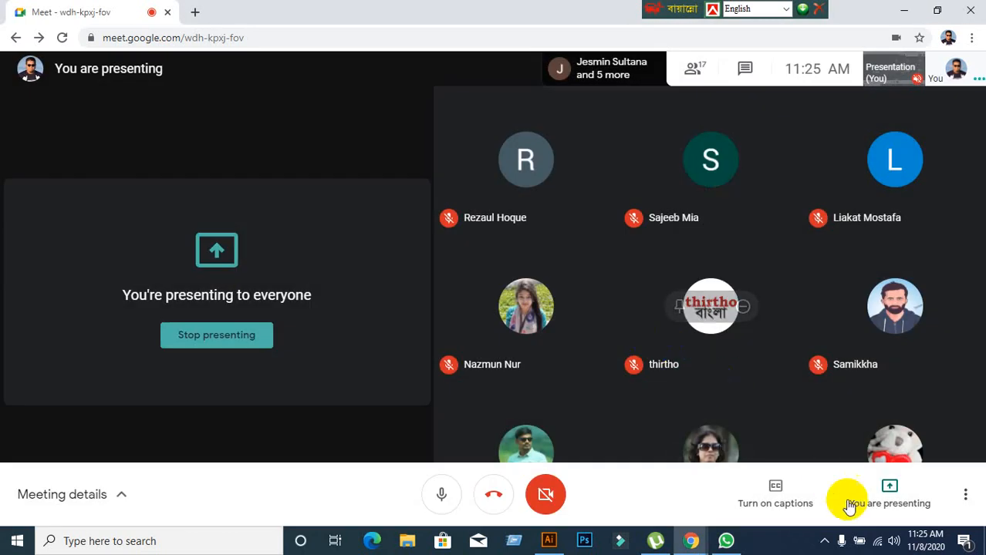
click(879, 500)
click(880, 429)
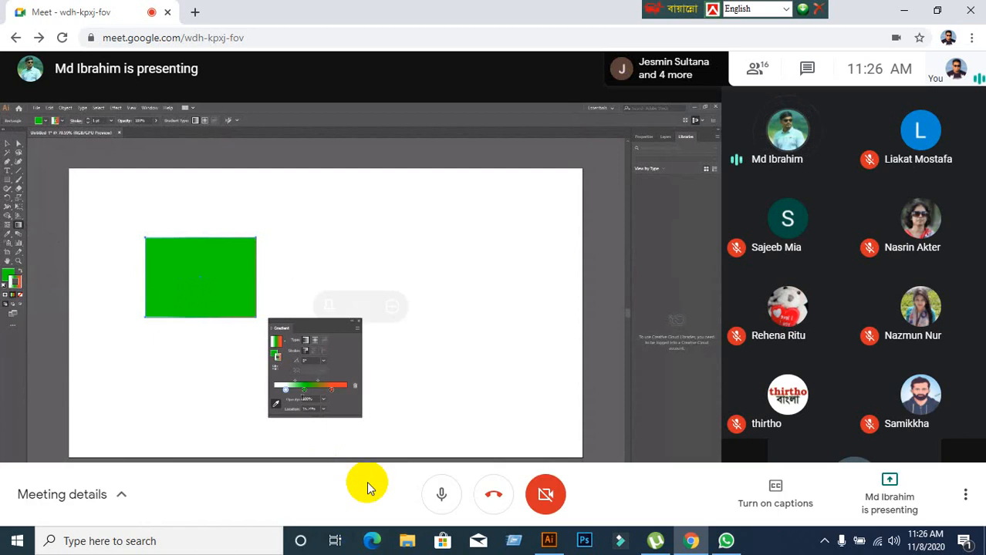
Switch to Illustrator and give the gradient rectangle a solid yellow ffff00 stroke.
click(549, 540)
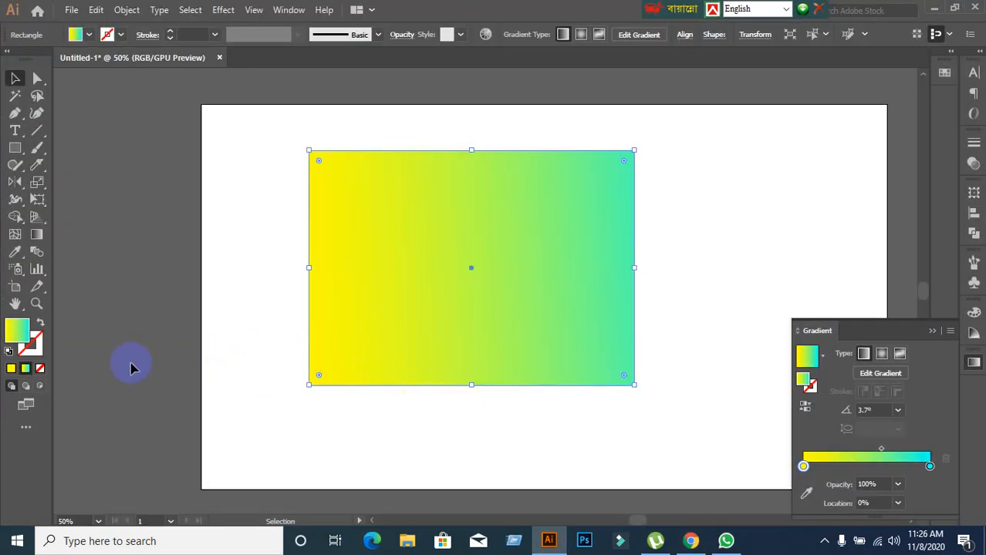
click(34, 345)
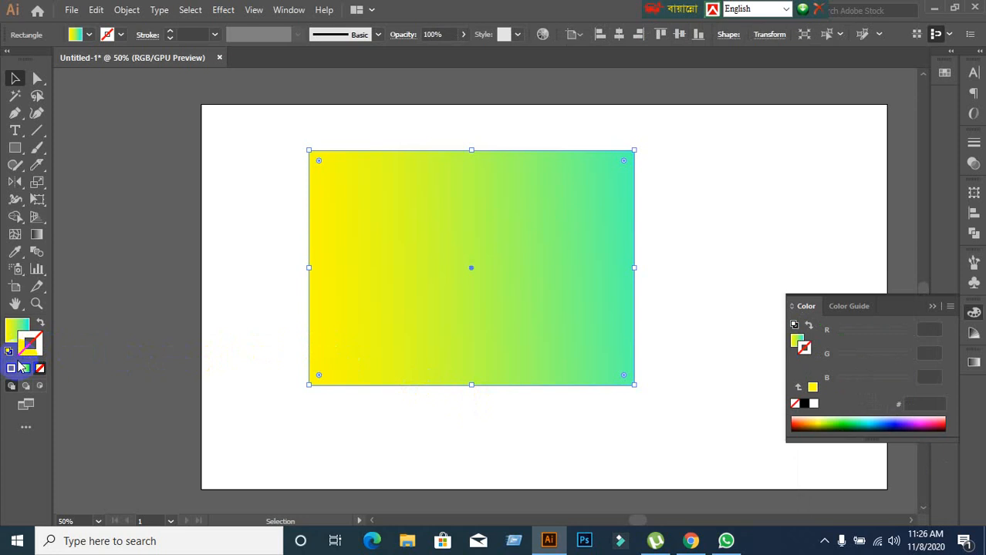
click(13, 368)
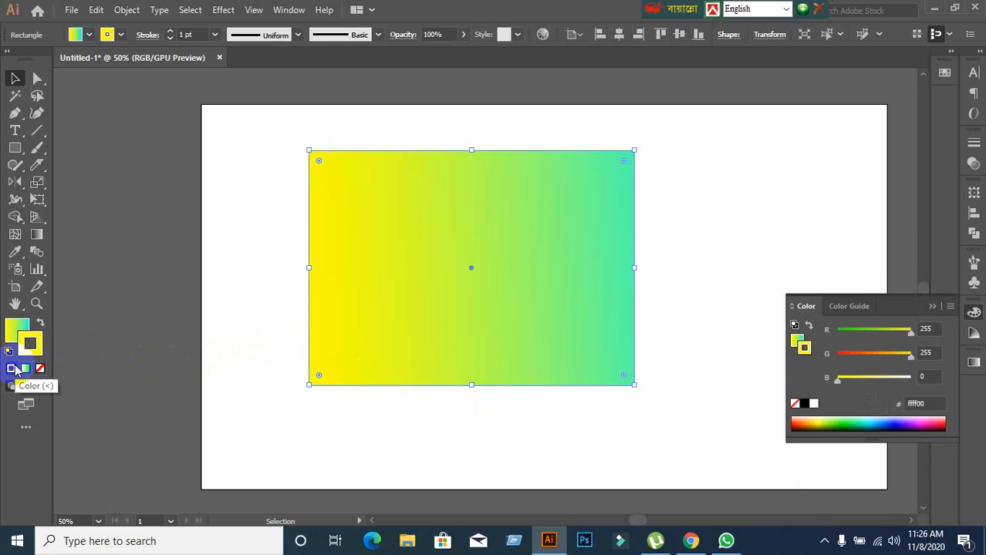
Try the Gradient tool on the rectangle with its stroke active, and return to the Selection tool.
click(36, 237)
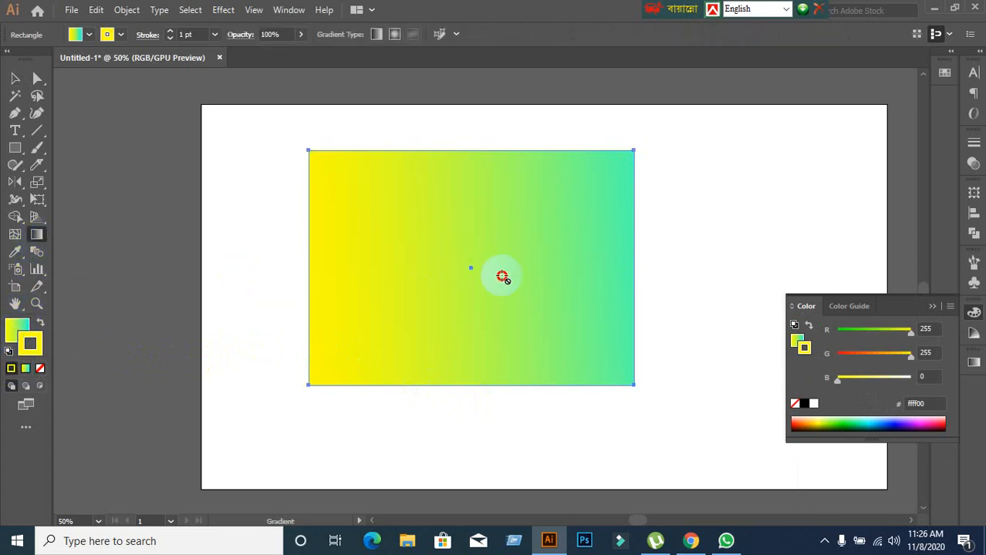
click(15, 78)
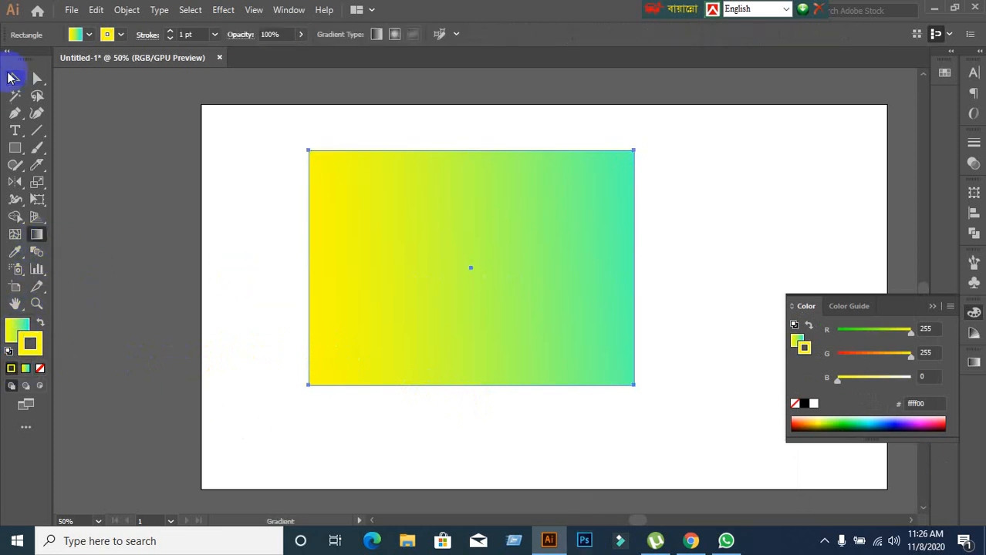
click(351, 299)
Switch to the Google Meet call, view the meeting chat and close it.
click(685, 548)
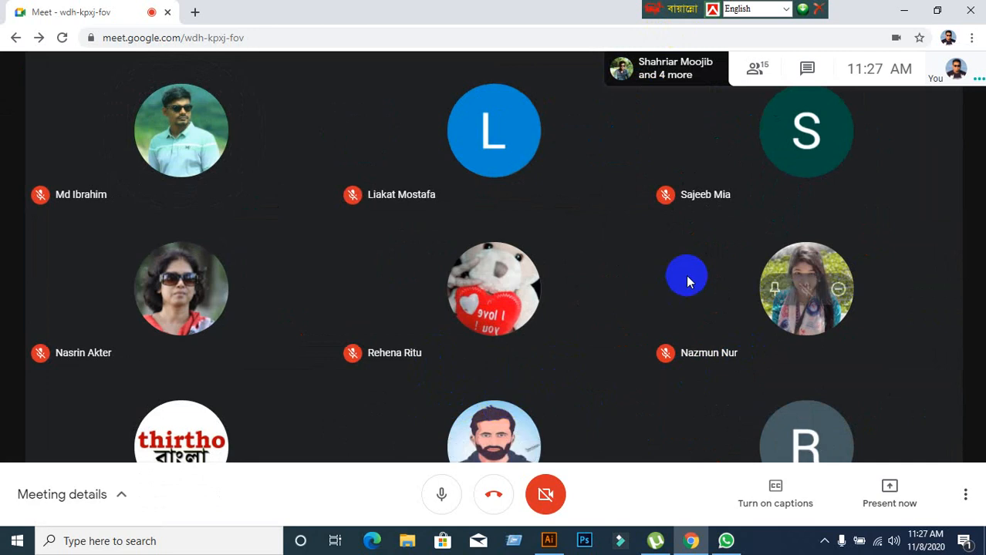
click(809, 69)
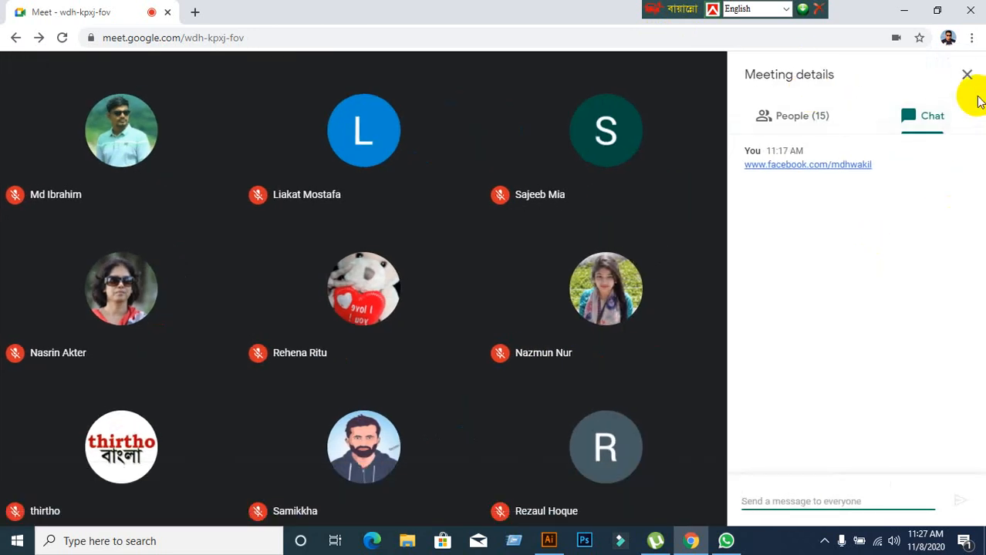
click(966, 75)
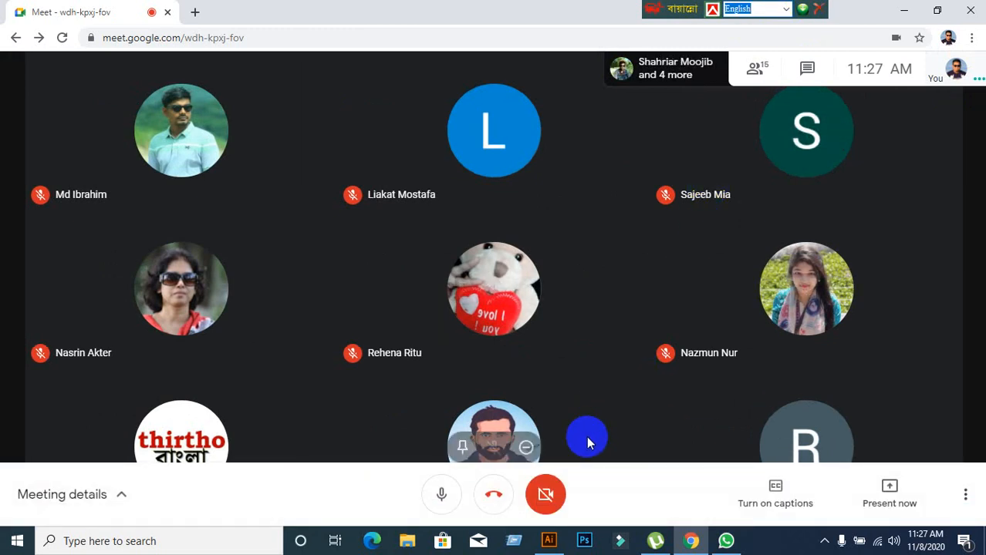
click(550, 540)
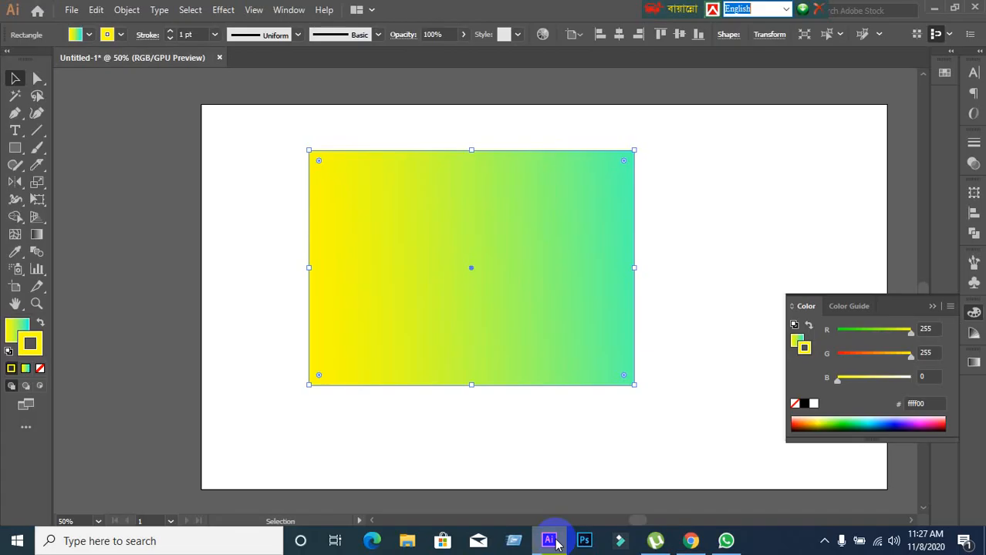
click(555, 542)
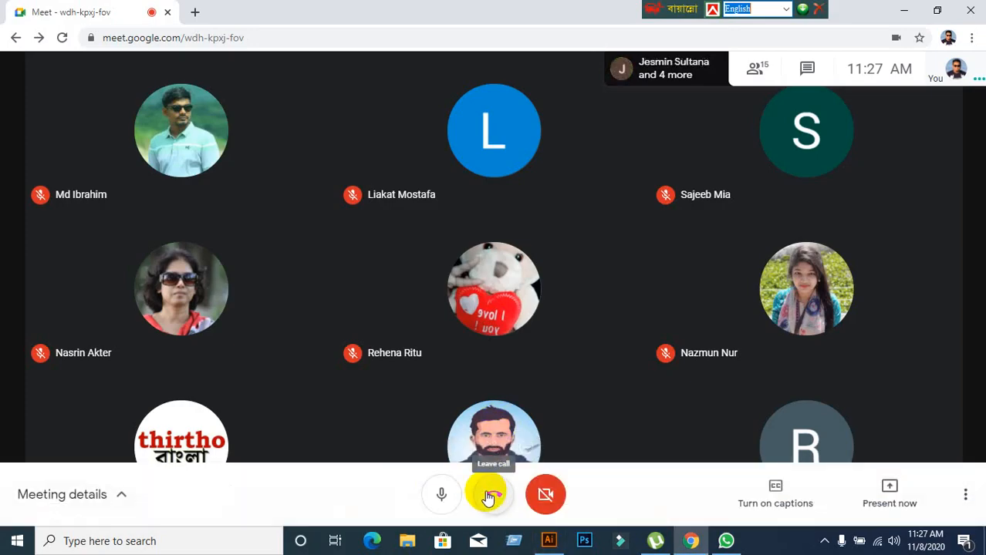
click(545, 495)
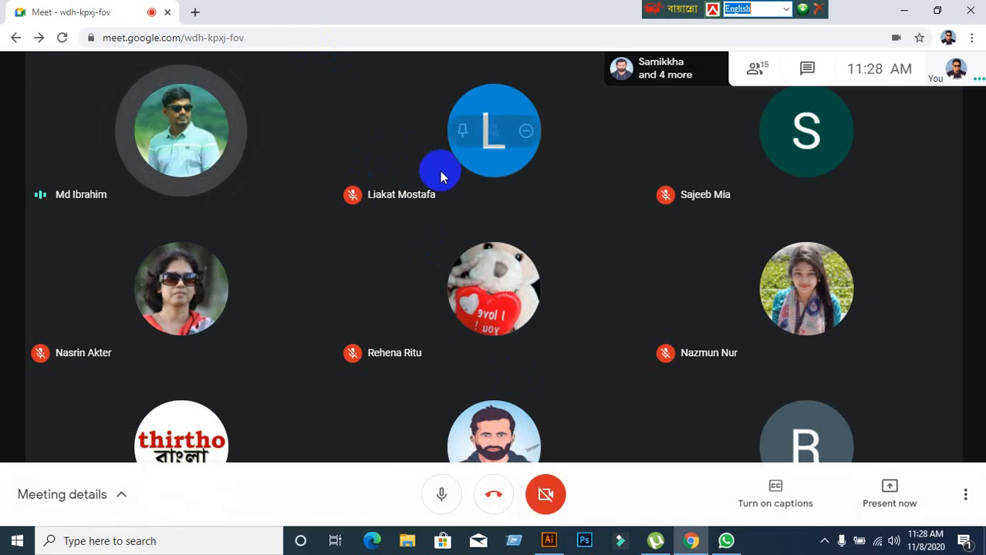
Switch to Illustrator and delete the gradient rectangle from the artboard.
click(548, 540)
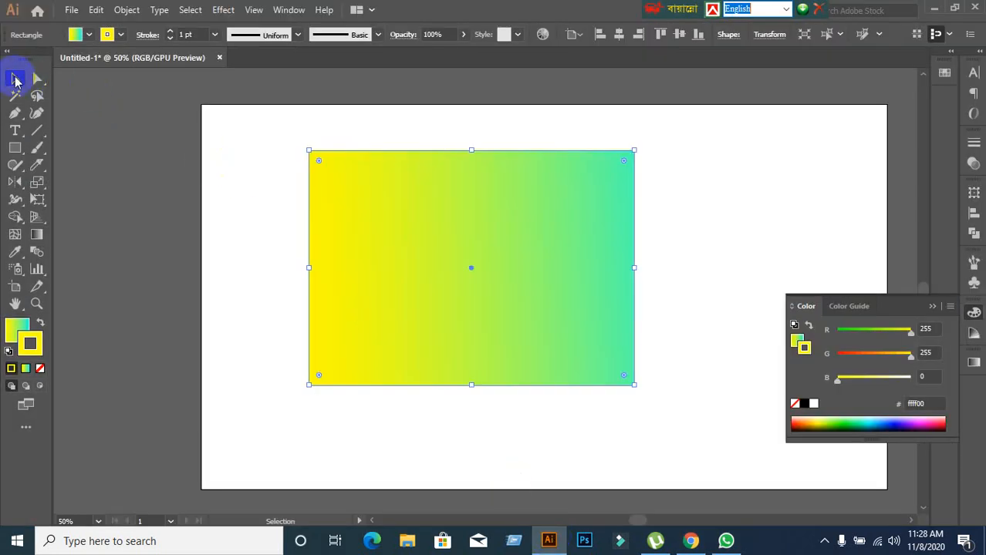
drag(264, 141, 673, 404)
key(Delete)
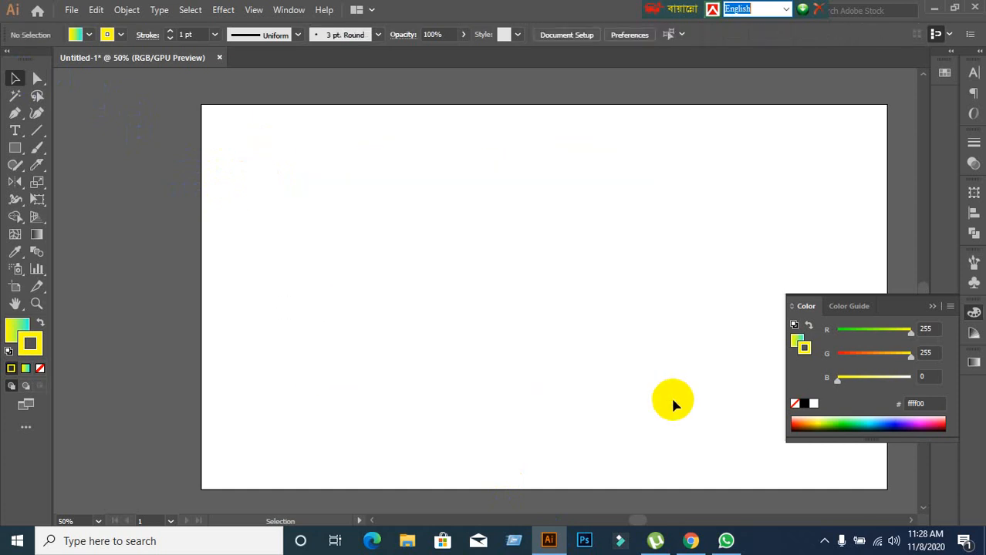
scroll(669, 316, down, 1)
scroll(669, 316, up, 1)
Switch to the Google Meet call and look over its participants.
click(690, 541)
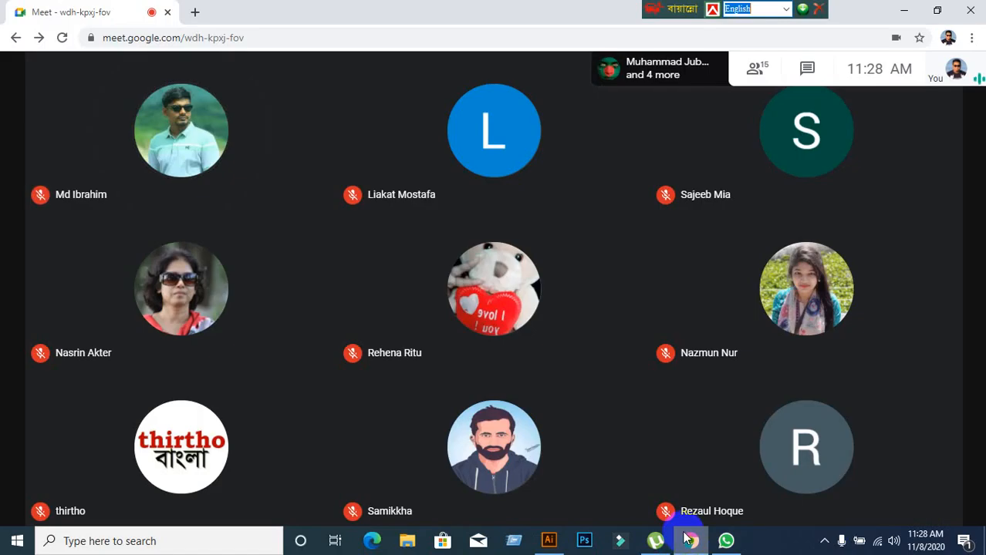
mouse_move(547, 513)
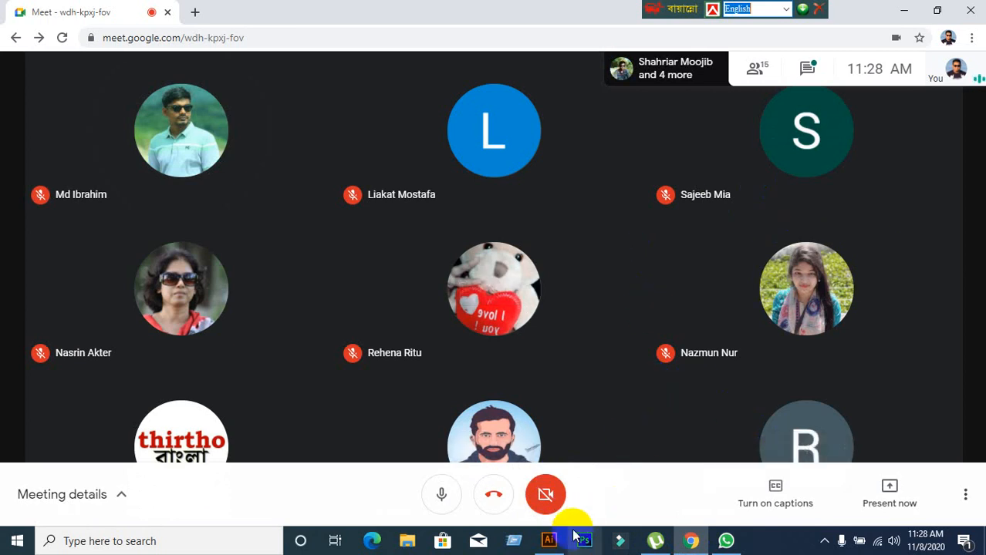
mouse_move(549, 541)
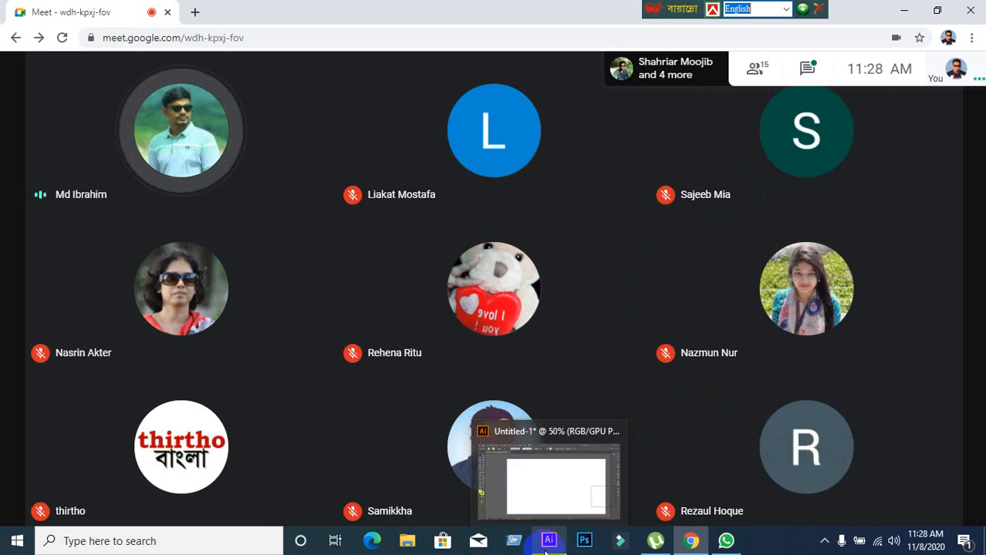
Switch to WhatsApp and view the group chats EX-GD-31 (11am 2.11.2020) and EX-GD-32 (2pm 2.11.2020).
click(729, 544)
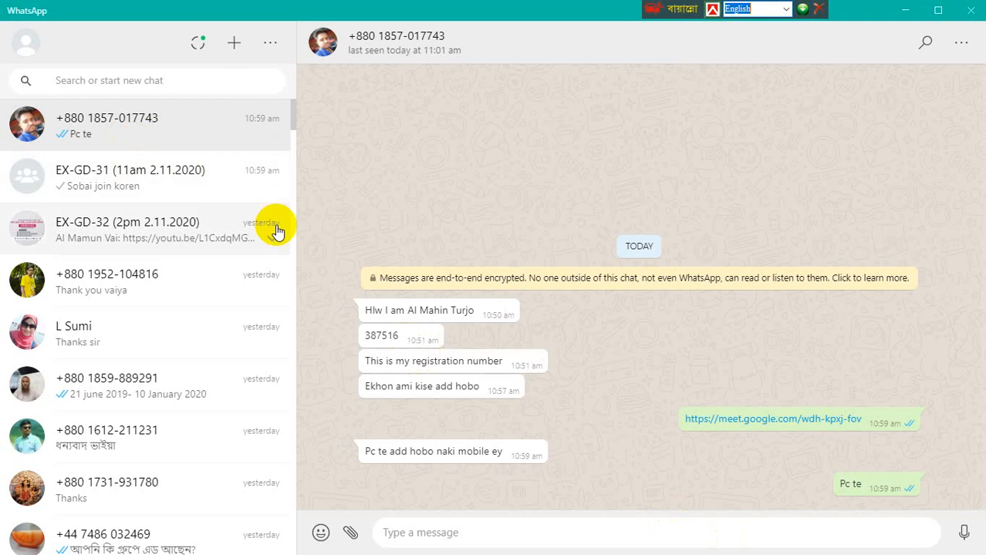
scroll(232, 213, down, 1)
scroll(224, 205, up, 1)
click(221, 201)
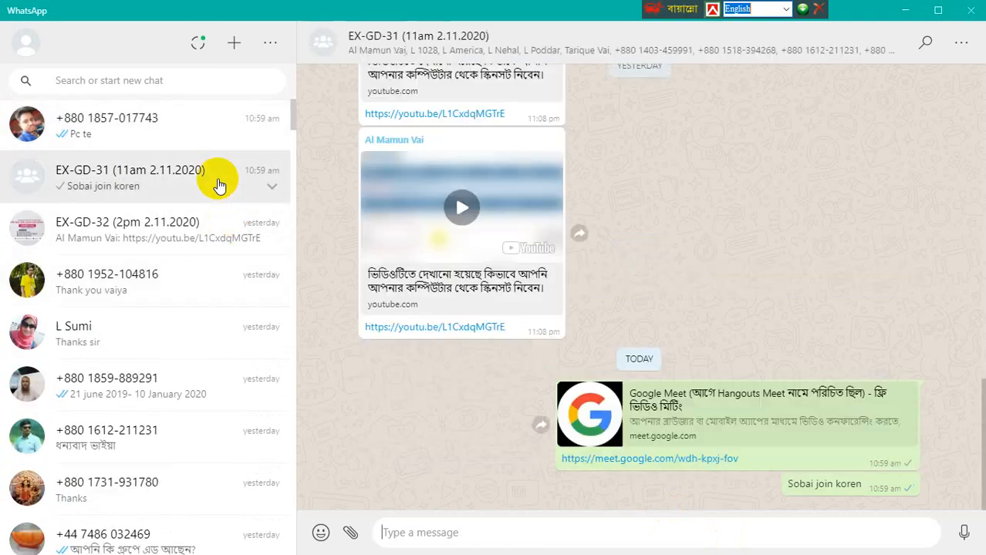
click(230, 247)
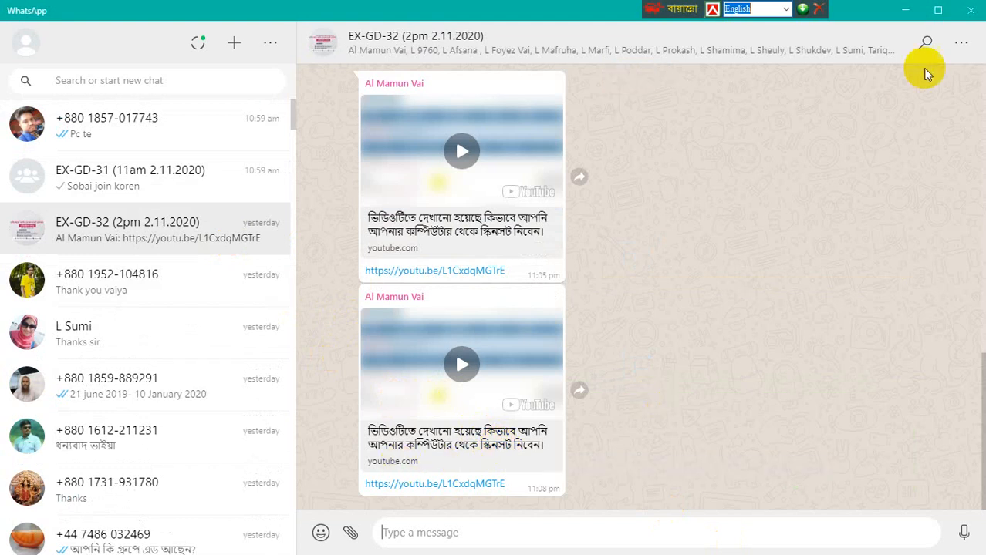
Switch from WhatsApp to the Google Meet call and admit the participant who wants to join the meeting.
click(904, 10)
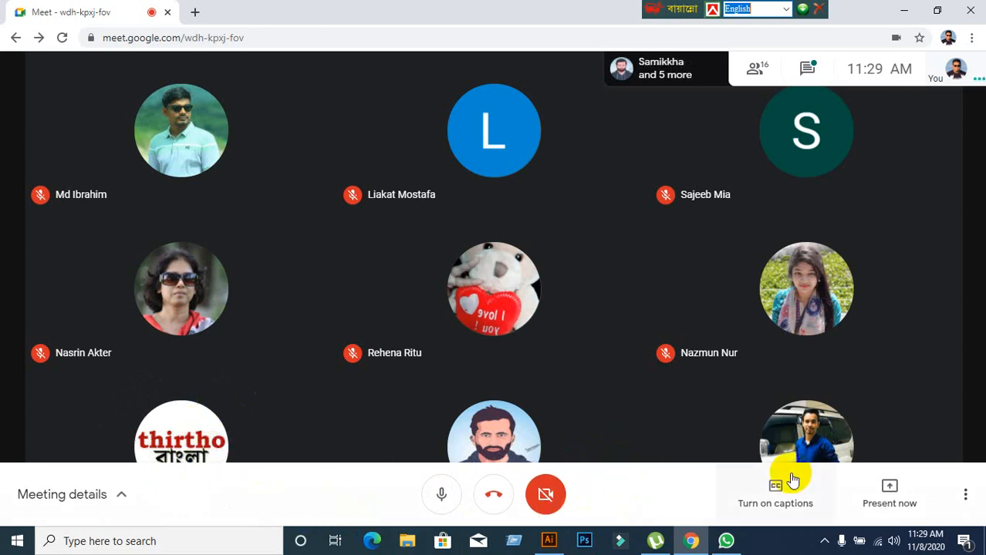
mouse_move(812, 447)
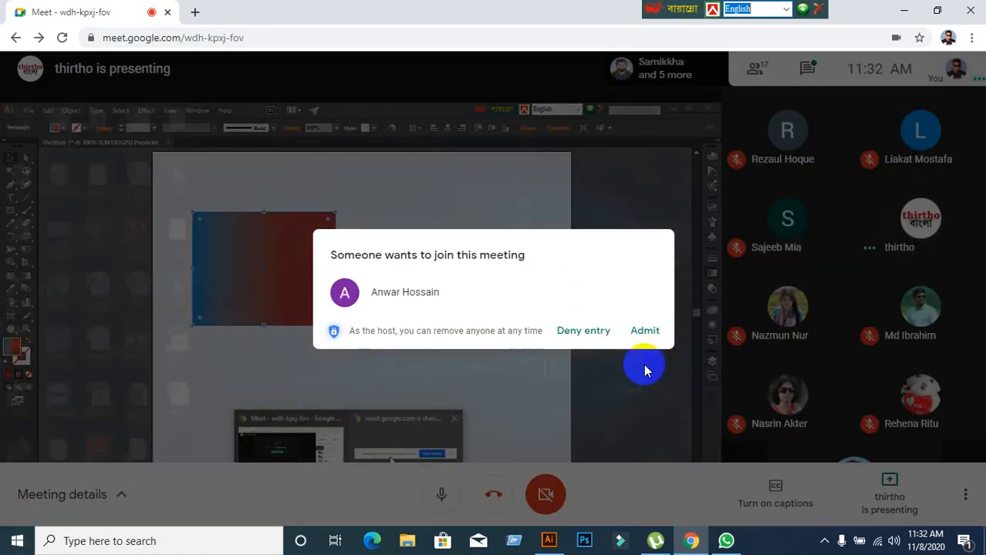
click(647, 332)
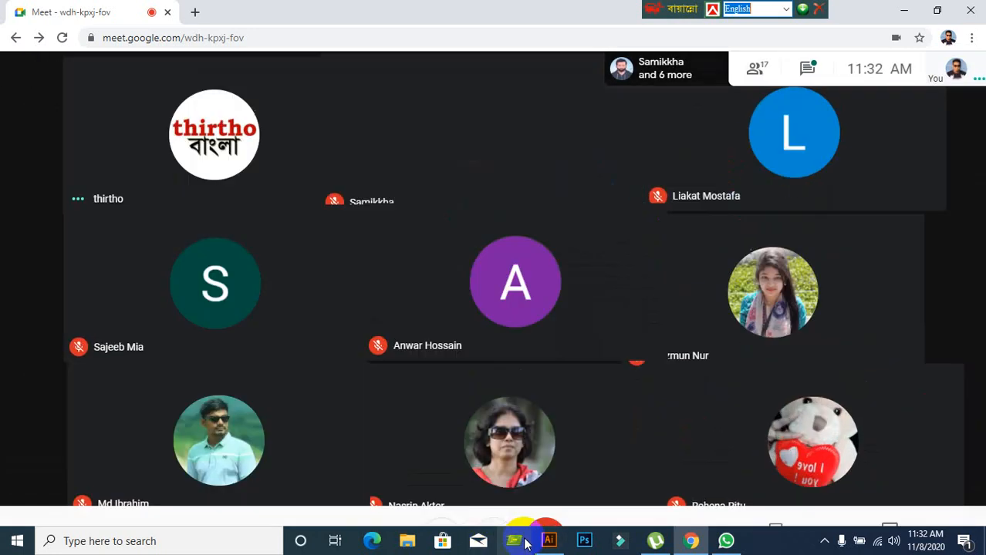
Switch to Illustrator, set the stroke to none and make the gradient fill active.
click(548, 540)
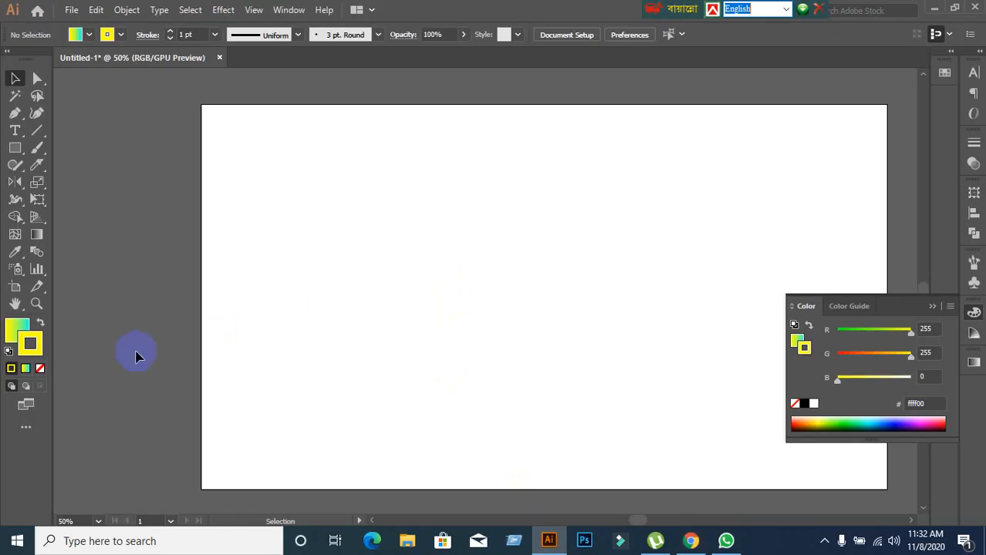
click(38, 368)
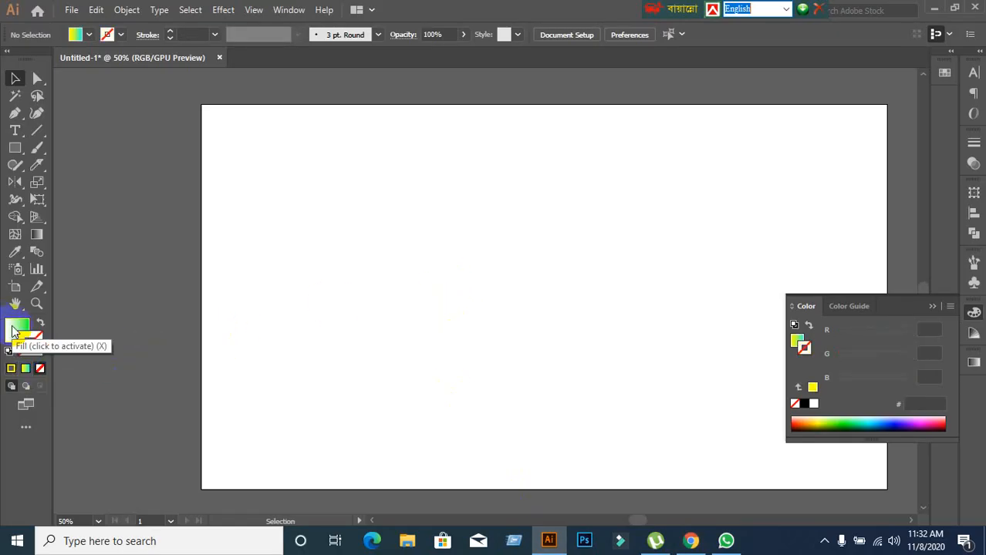
click(16, 332)
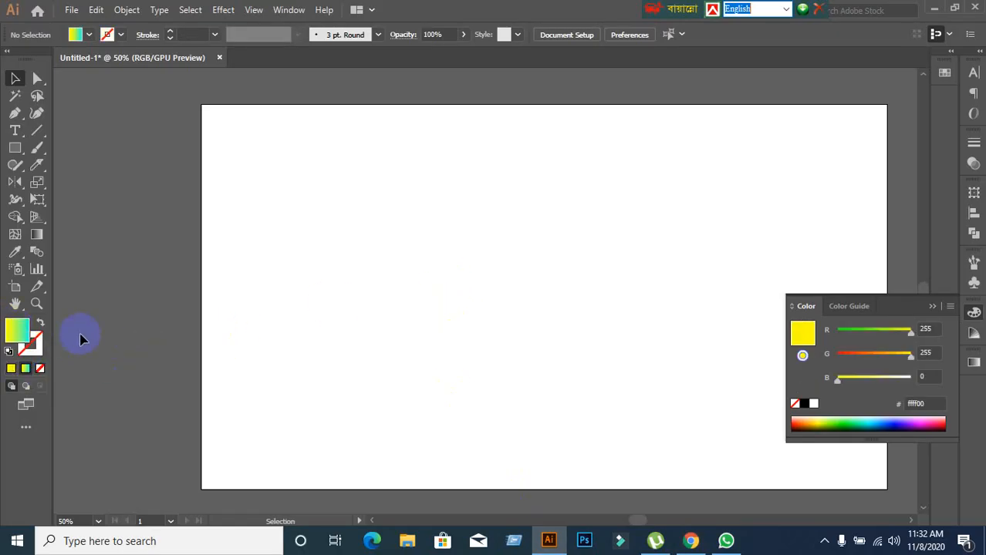
Draw a square with the yellow-to-cyan gradient fill in the middle of the artboard and show its gradient settings.
click(15, 148)
drag(409, 196, 610, 260)
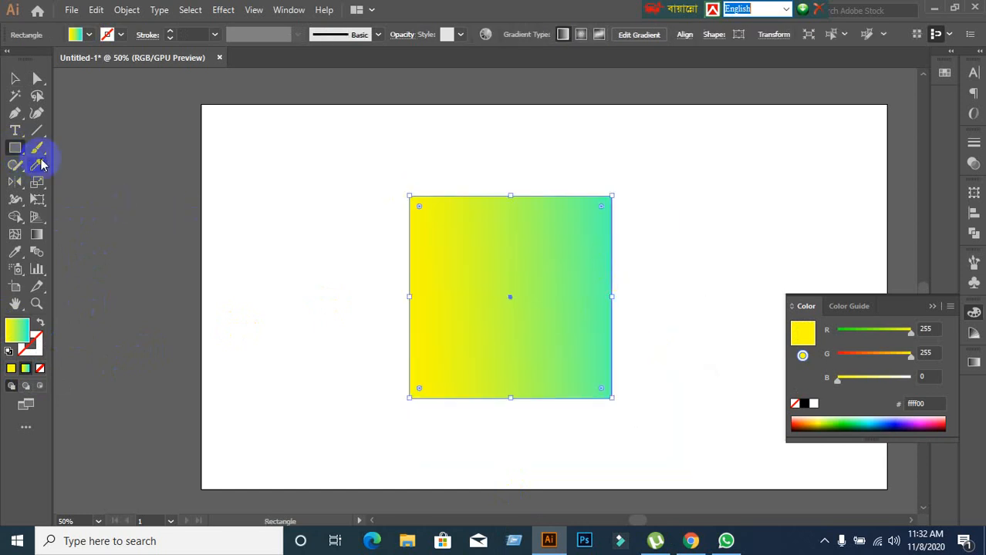
click(15, 78)
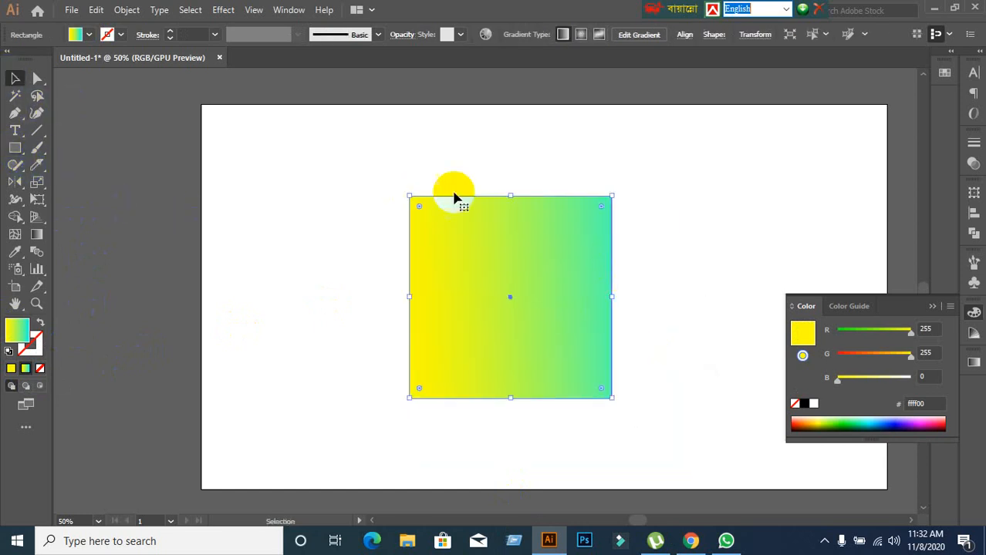
click(932, 307)
scroll(622, 325, down, 2)
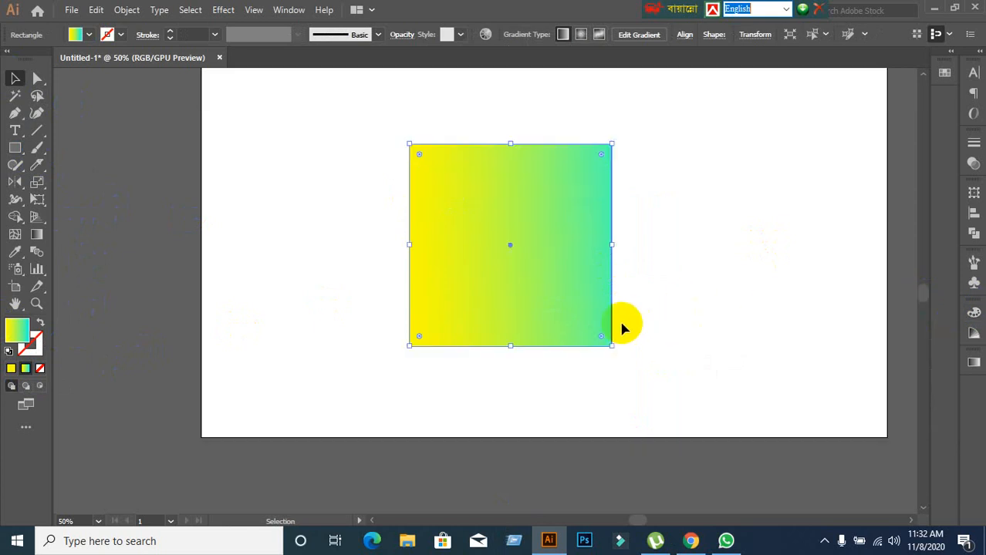
click(972, 362)
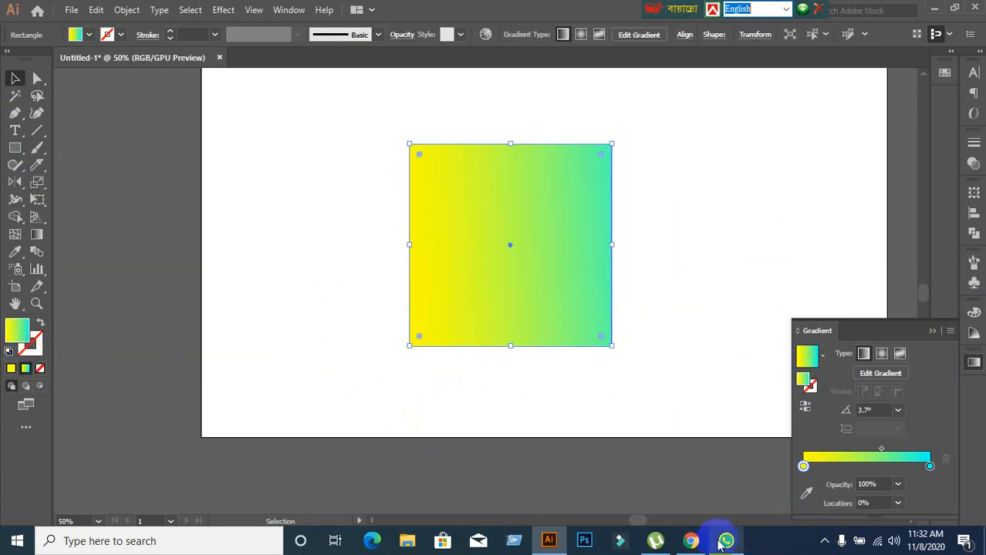
Present the entire screen in the Google Meet call, hide the sharing notice and return to Illustrator.
click(692, 542)
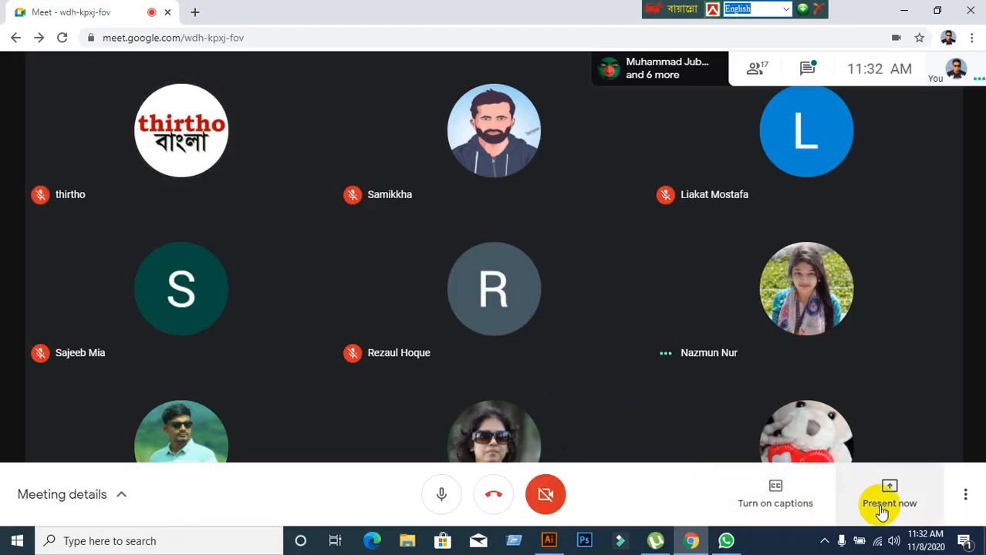
click(879, 511)
click(843, 369)
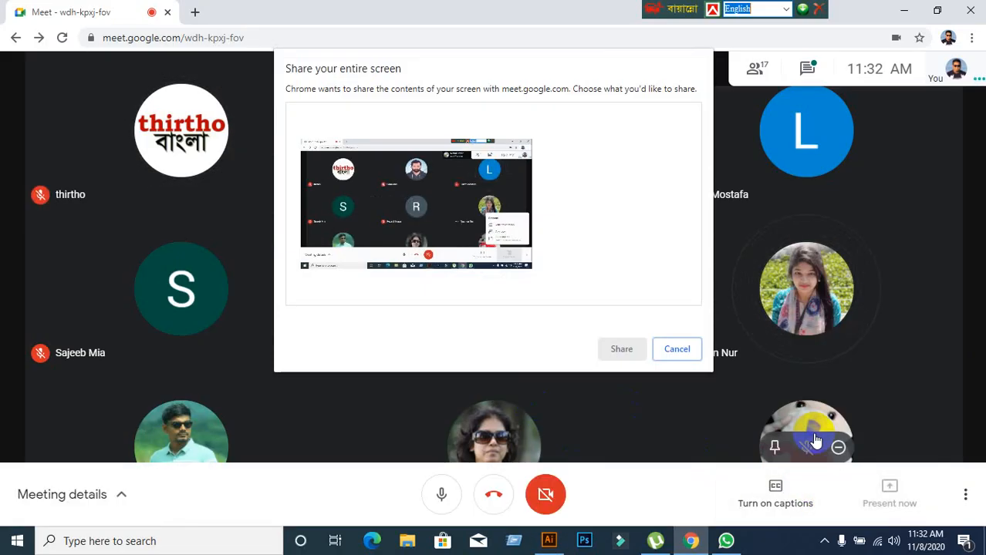
click(618, 348)
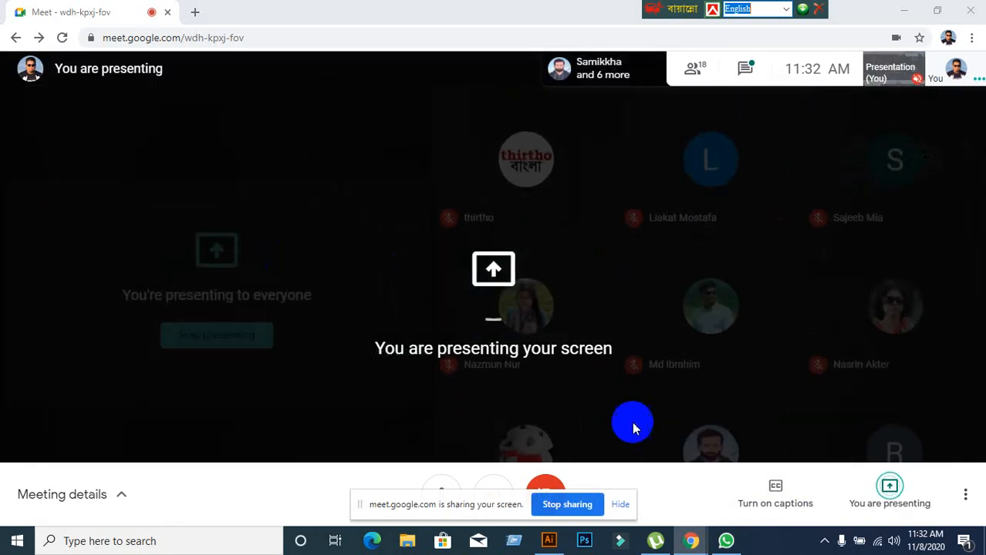
click(621, 513)
click(548, 541)
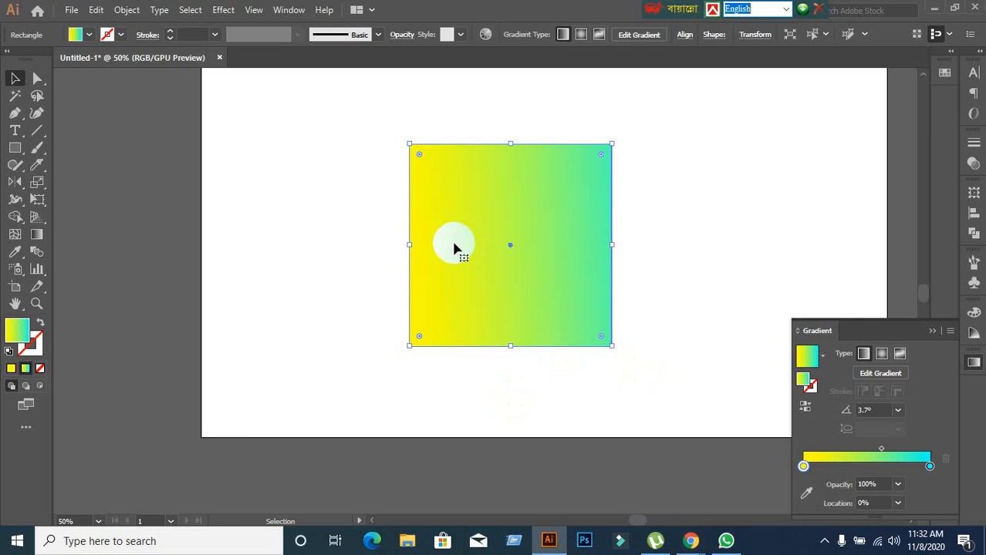
Delete the yellow-to-cyan gradient square from the artboard.
click(807, 358)
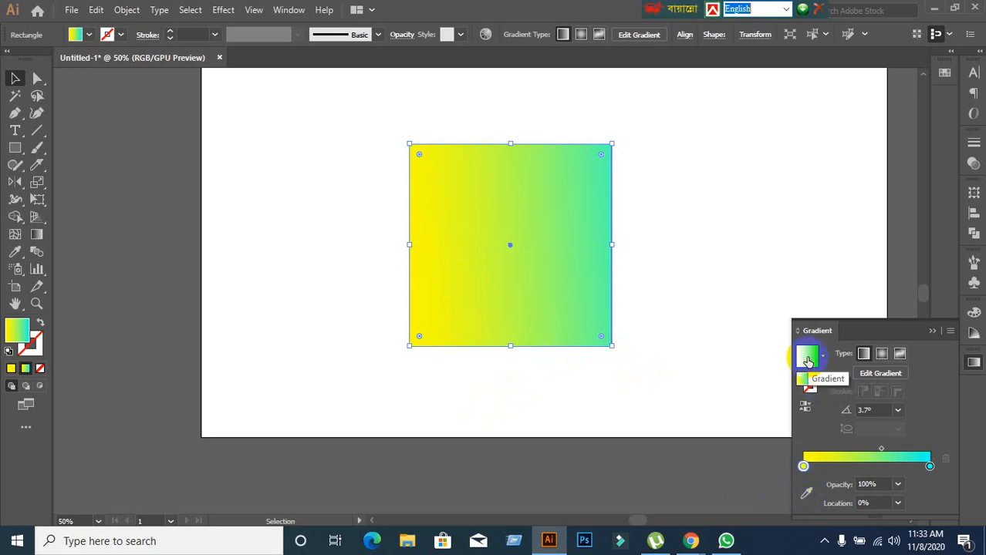
click(580, 364)
click(509, 265)
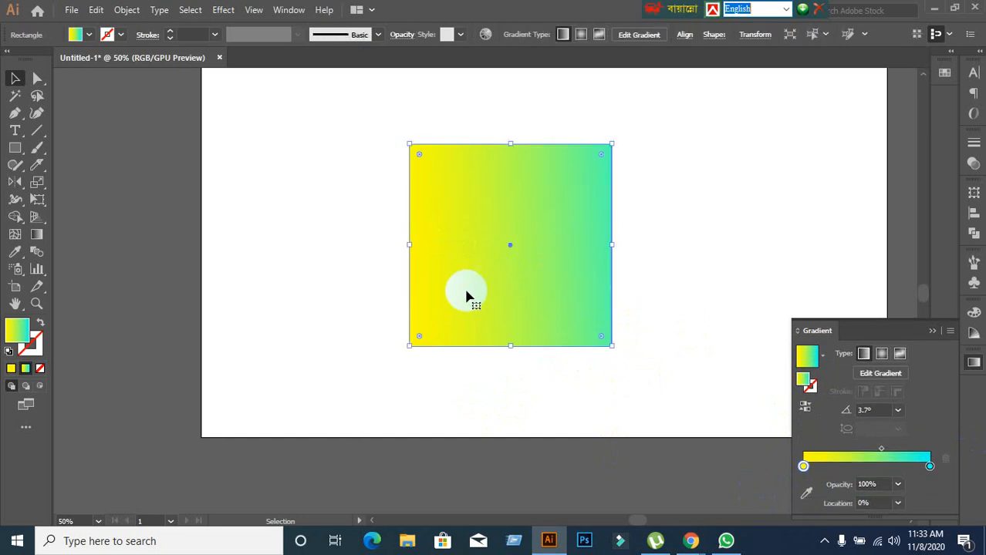
key(Delete)
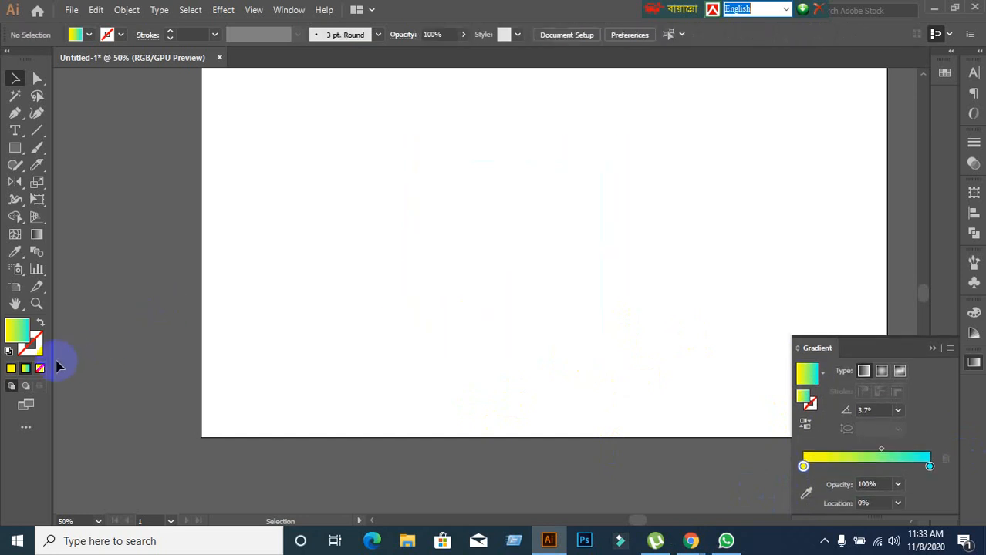
Switch the fill to solid yellow (ffff00) and draw a square without a stroke on the artboard.
click(39, 368)
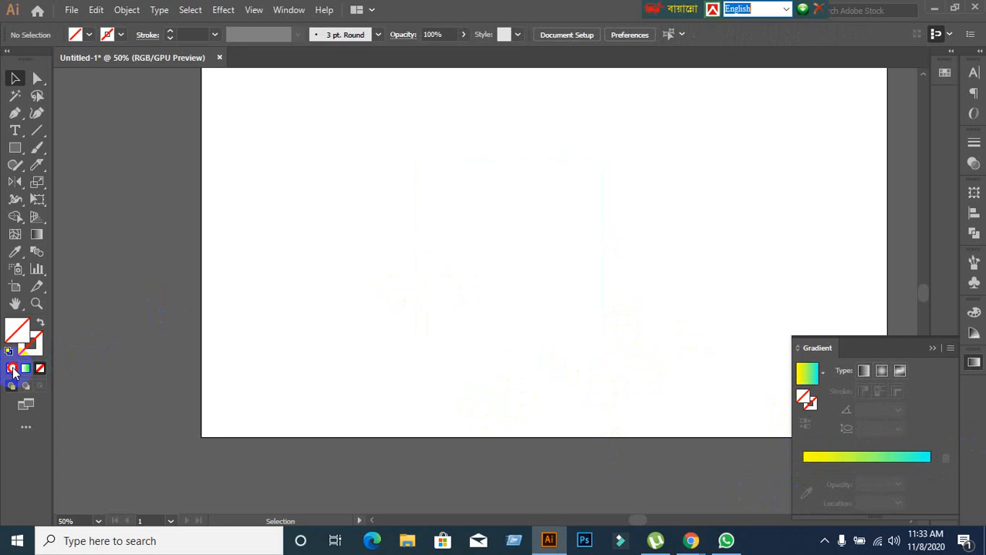
click(11, 368)
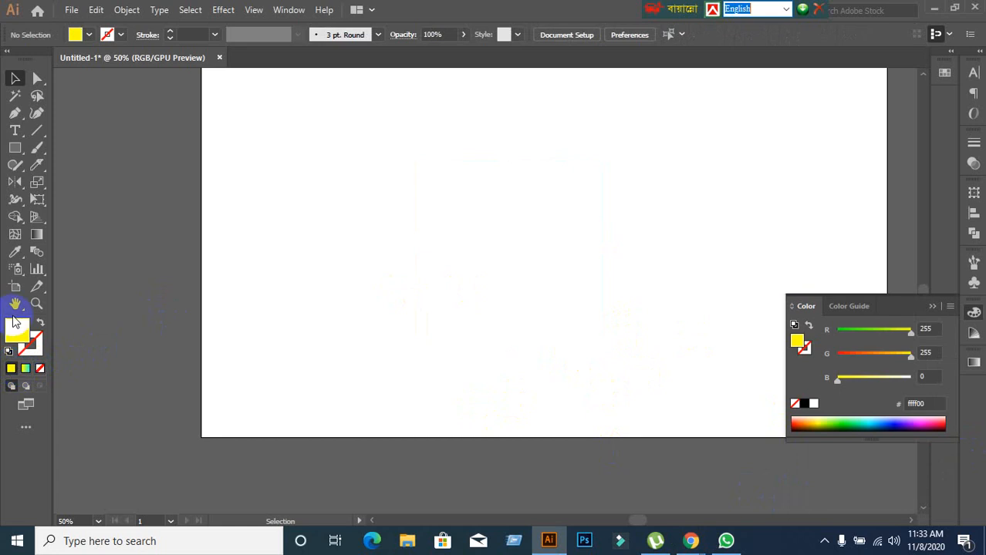
click(16, 149)
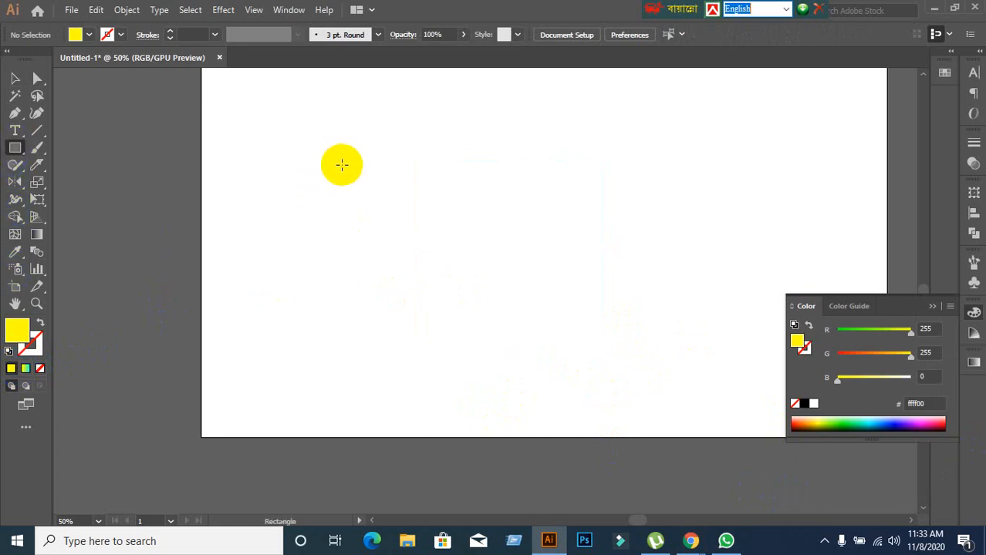
drag(341, 165, 602, 319)
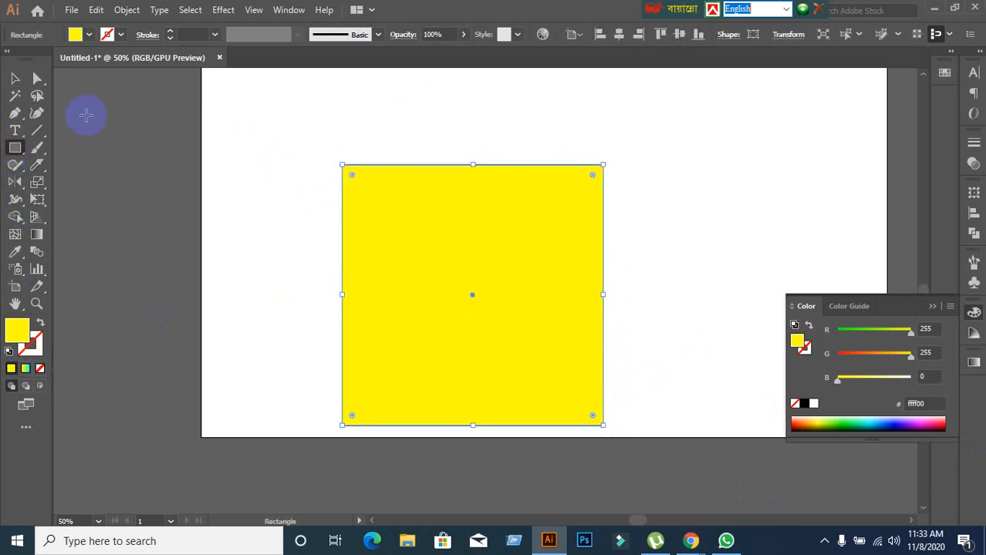
click(13, 78)
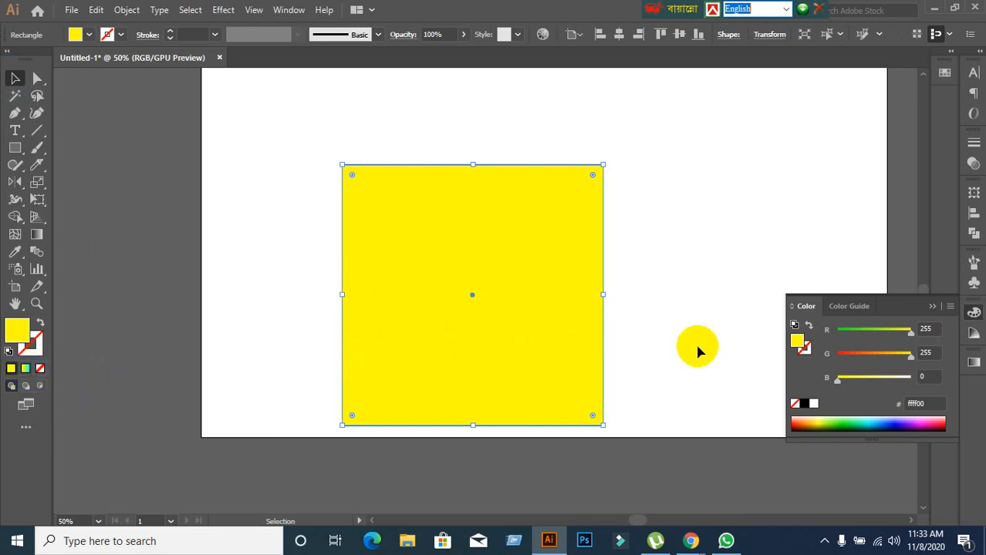
Apply the preset white-to-black linear gradient to the yellow square and move the square slightly up and left.
click(974, 362)
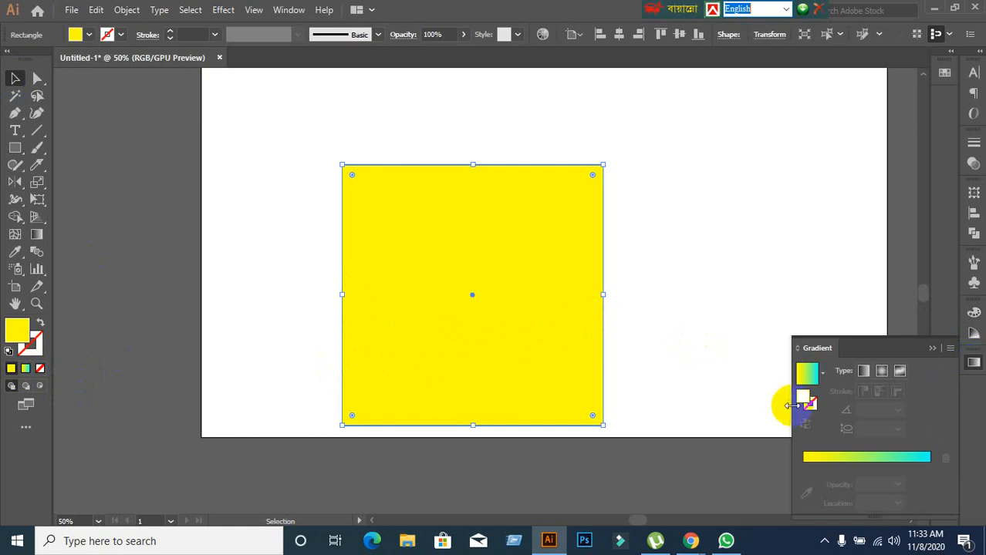
click(821, 373)
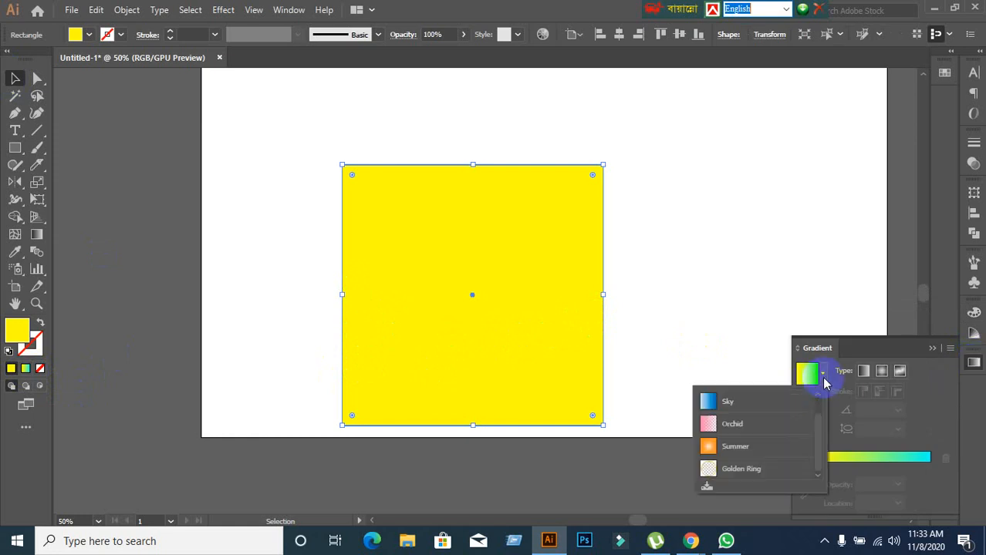
scroll(733, 413, up, 1)
click(716, 403)
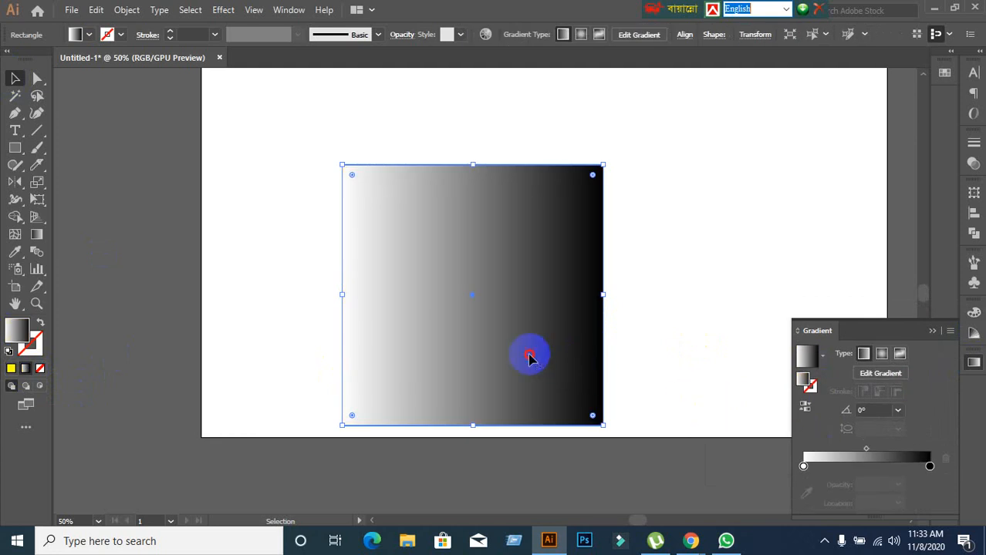
drag(530, 353, 518, 324)
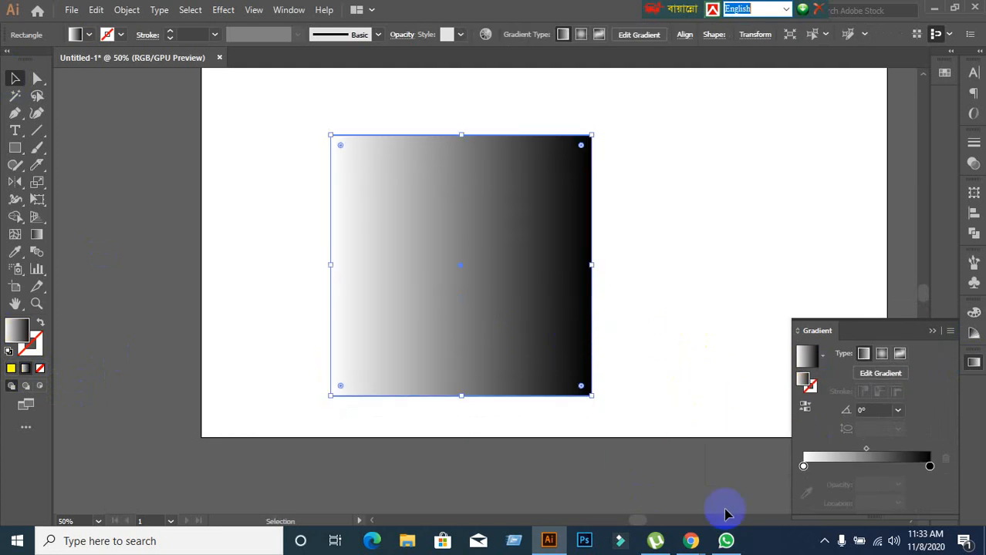
Change the white starting stop of the square's gradient to blue 0000ef.
click(803, 466)
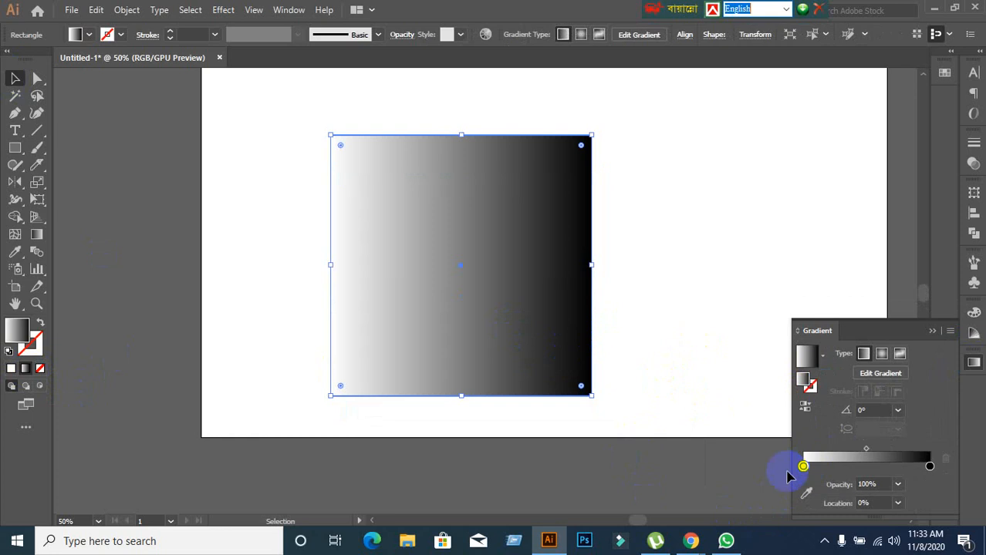
click(806, 378)
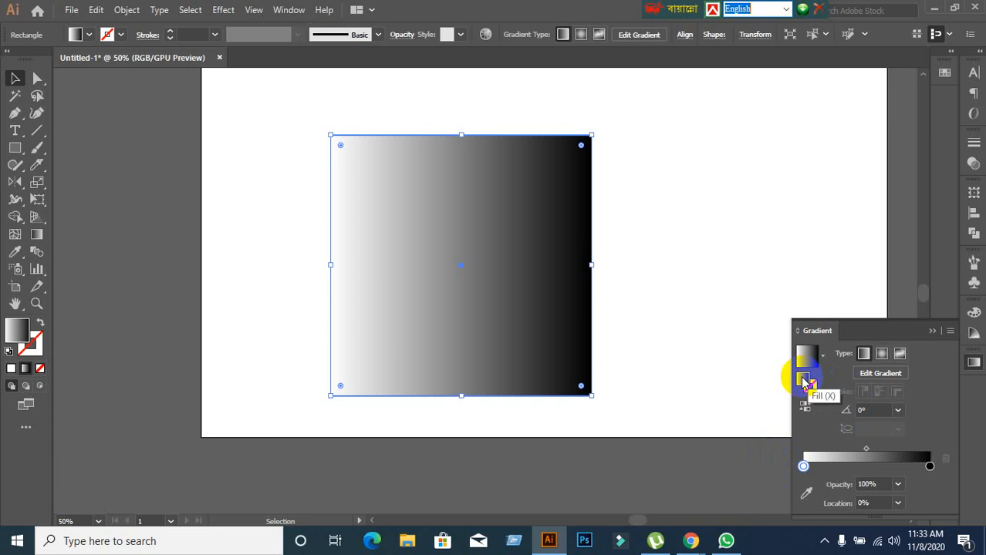
double_click(803, 381)
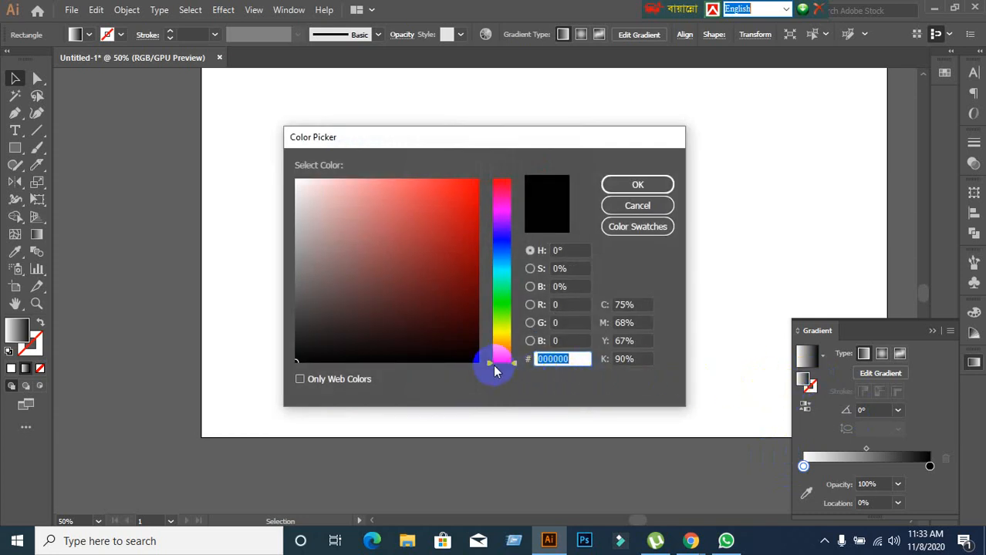
mouse_move(489, 363)
mouse_down()
mouse_move(500, 228)
mouse_move(499, 240)
mouse_up()
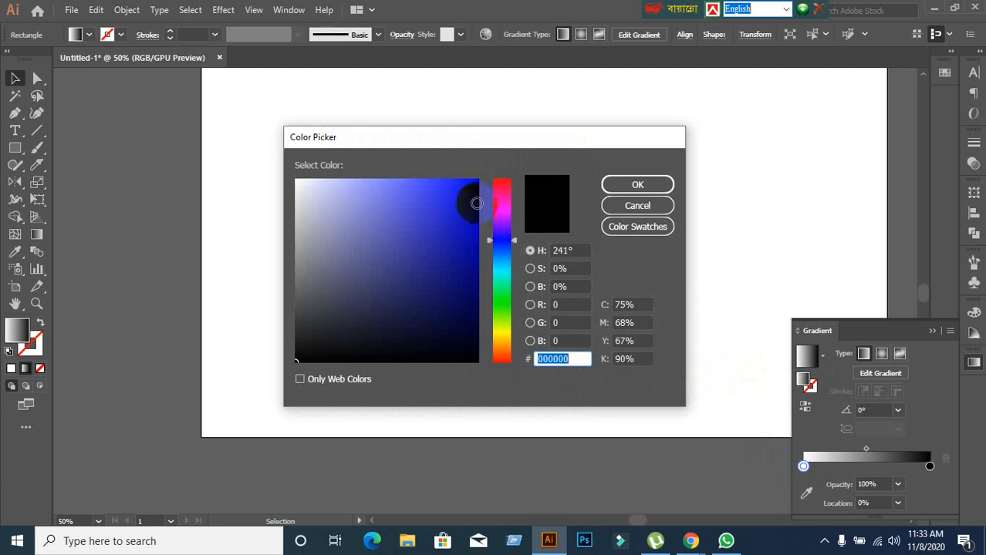
click(482, 188)
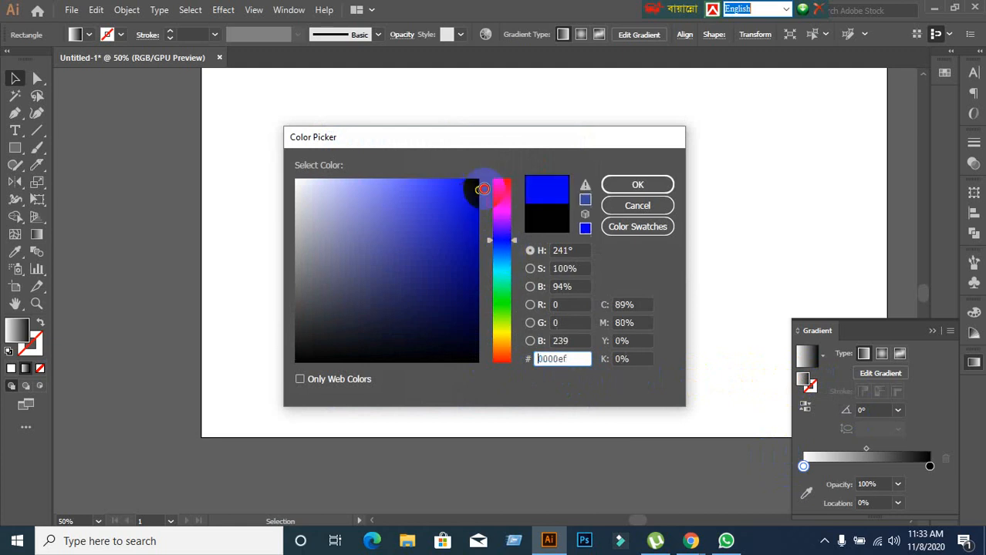
click(623, 188)
Change the black end stop of the square's gradient to a saturated yellow with a hue of 64°.
click(930, 466)
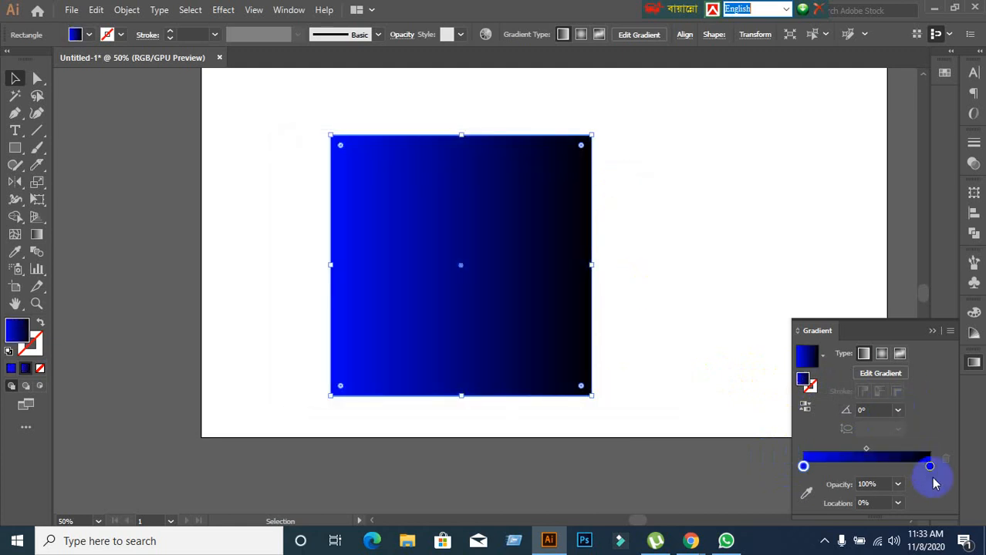
double_click(804, 380)
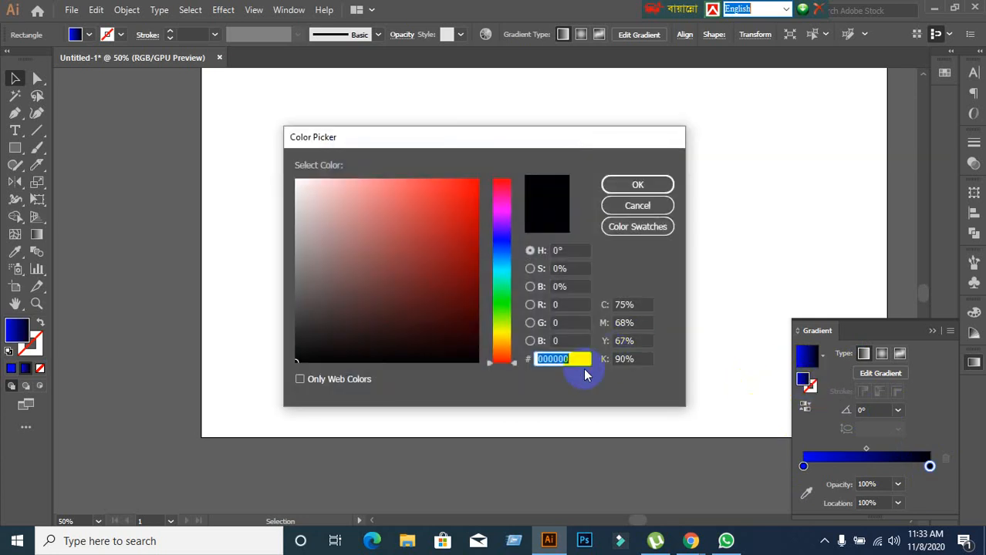
drag(487, 362, 488, 327)
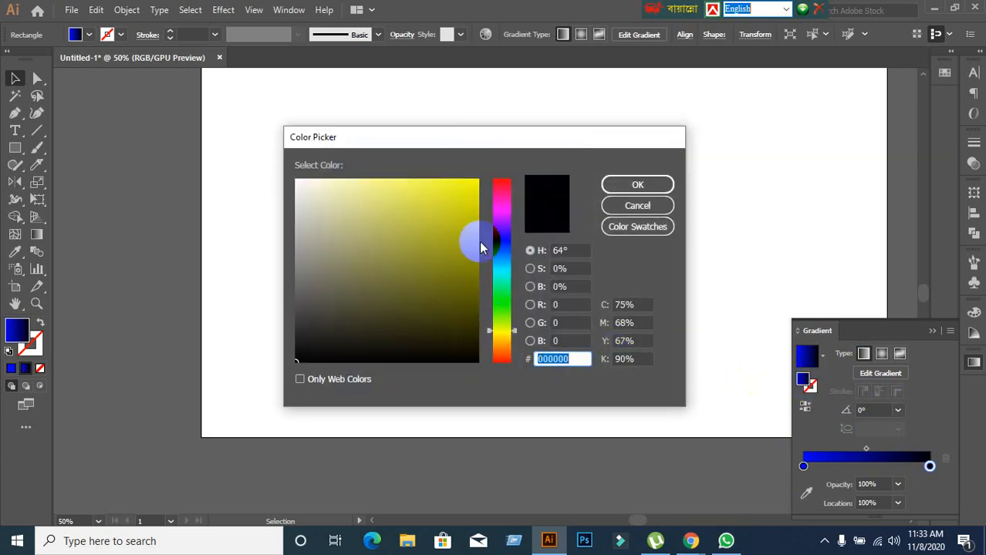
click(469, 201)
mouse_move(469, 202)
mouse_down()
mouse_move(518, 184)
mouse_move(478, 188)
mouse_up()
click(618, 185)
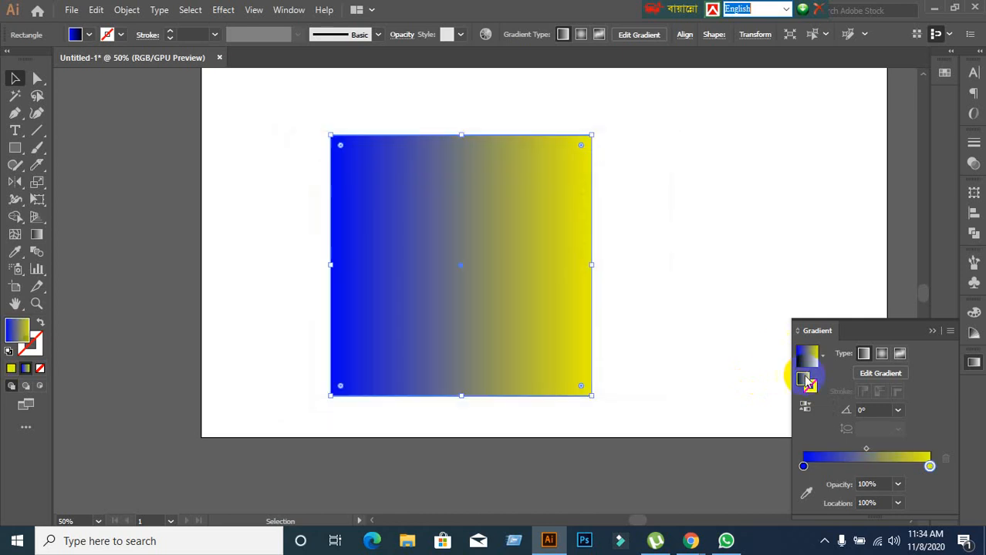
Change the blue starting stop of the square's gradient to an orange swatch.
click(804, 466)
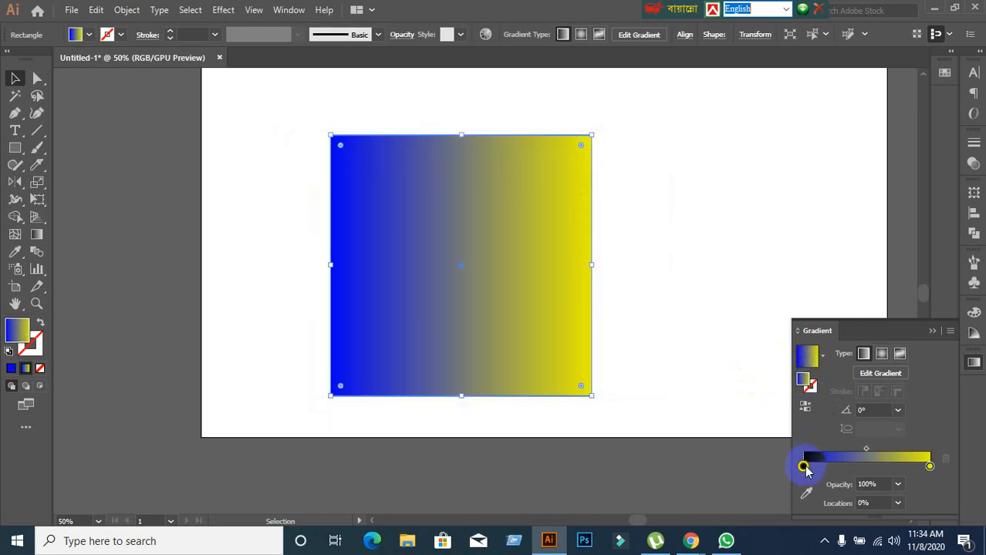
double_click(803, 466)
click(744, 330)
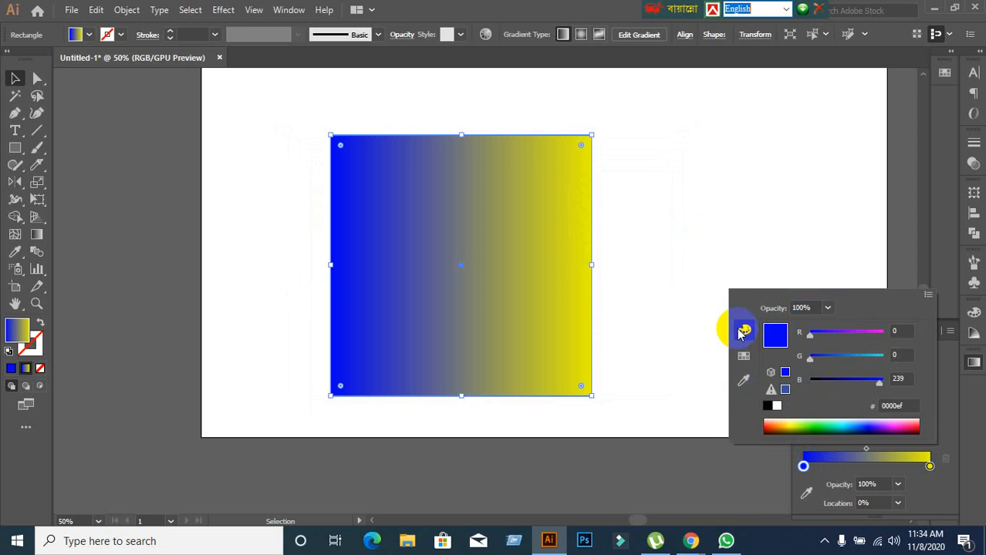
click(744, 356)
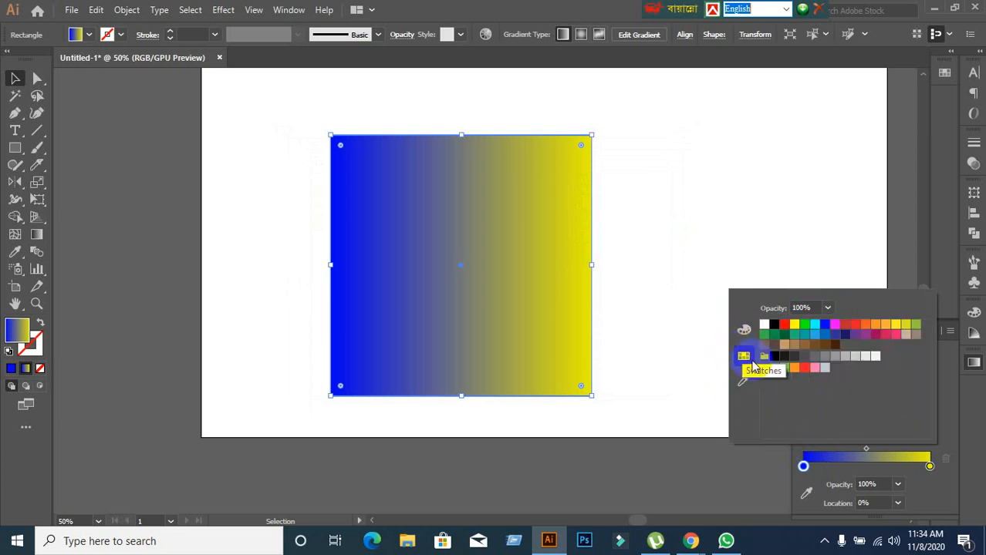
click(825, 334)
click(865, 326)
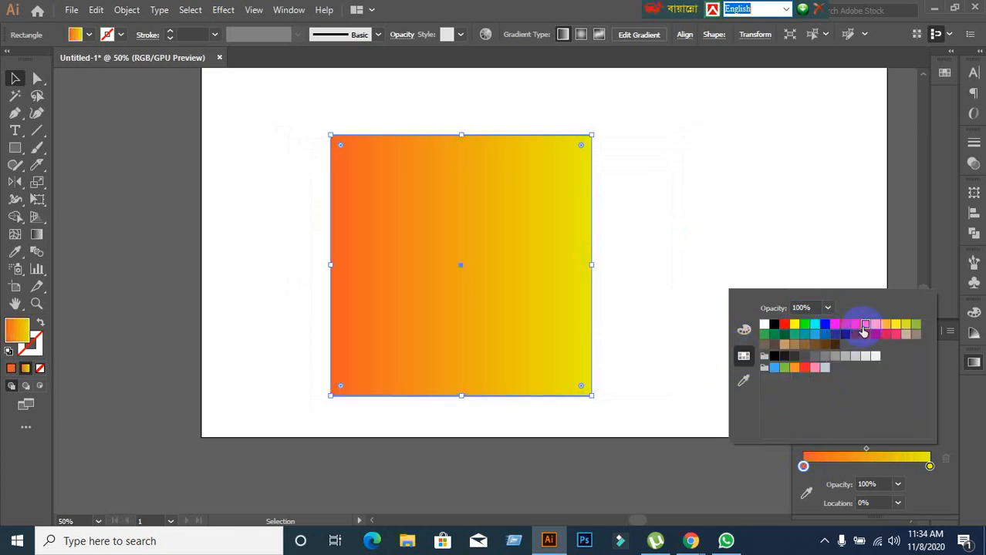
Show the document swatches, try solid red and teal fills on the square, and undo both.
click(944, 75)
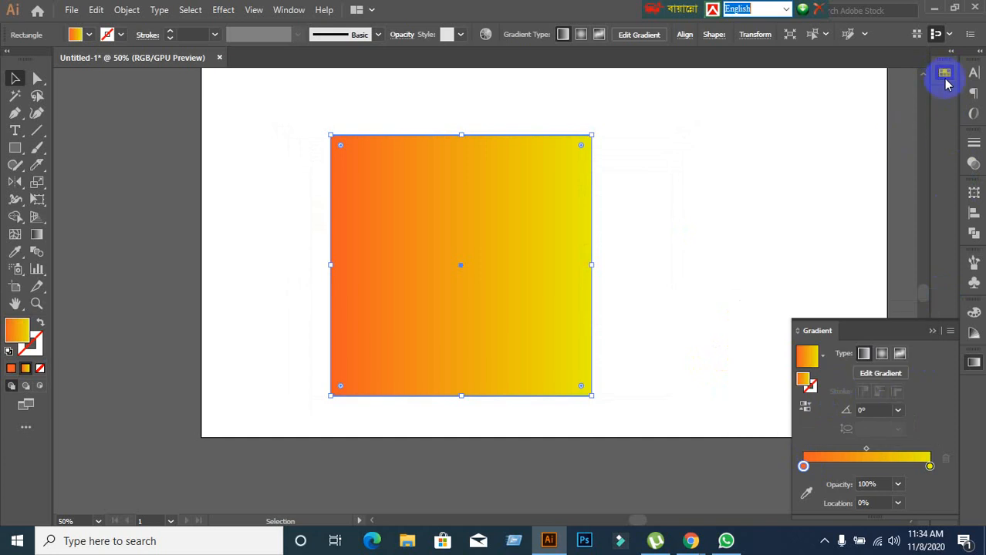
click(946, 76)
click(873, 112)
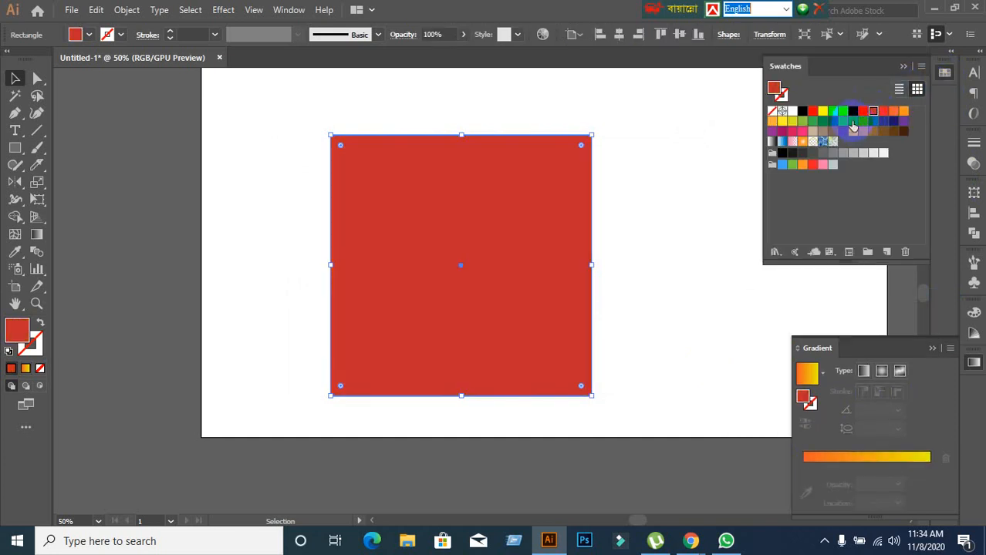
click(852, 122)
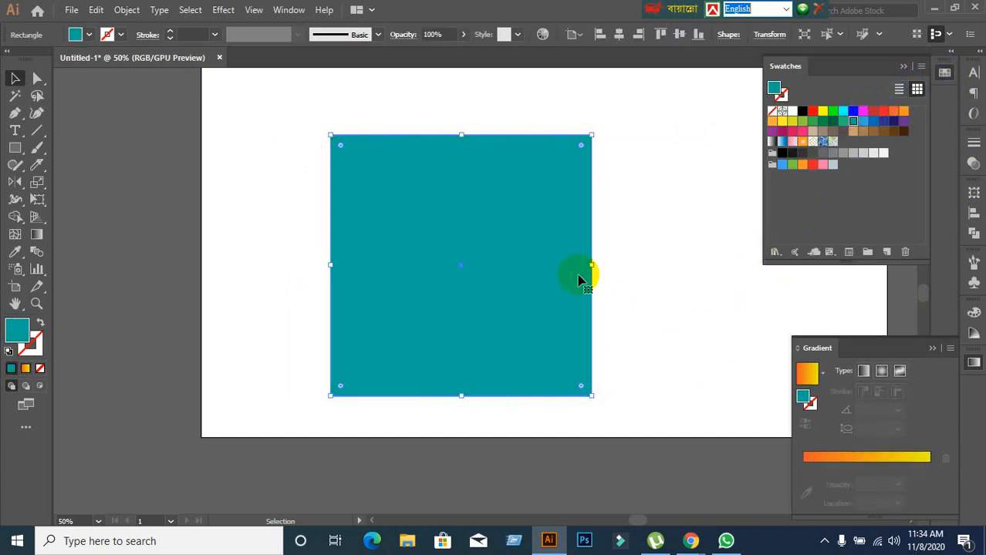
key(ctrl+z)
key(ctrl+z)
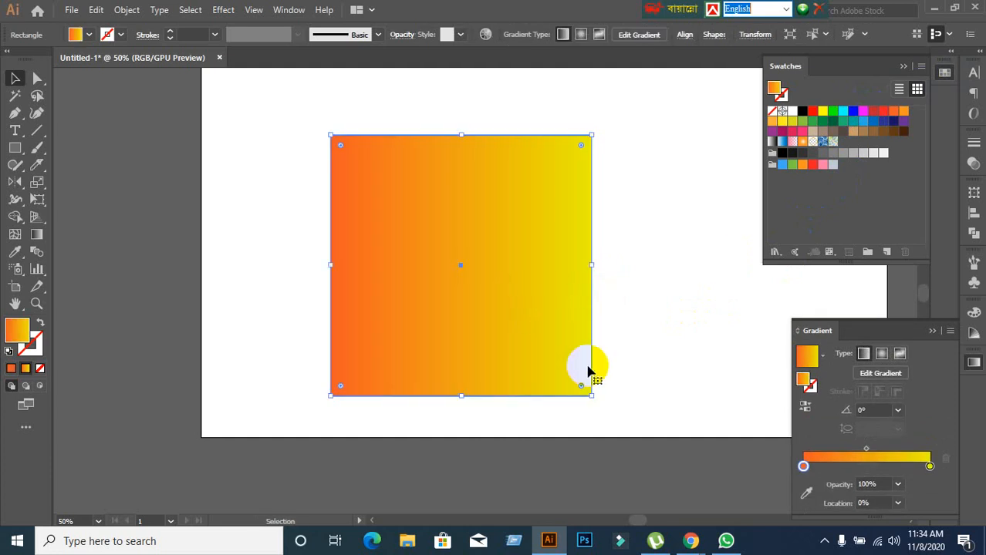
Try applying the RGB Blue and red swatches to the orange starting stop and shifting that stop to 4.19%, undoing the changes.
click(804, 466)
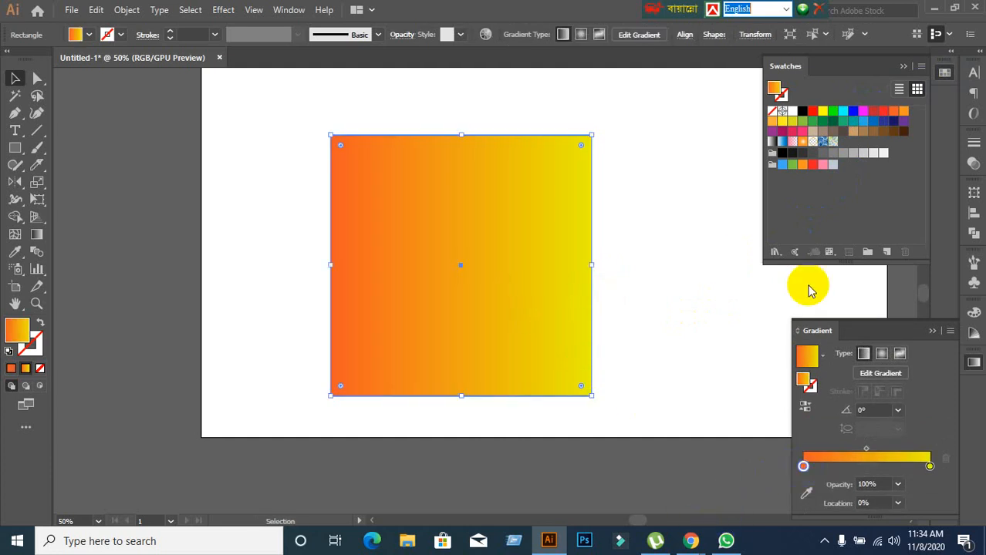
click(856, 117)
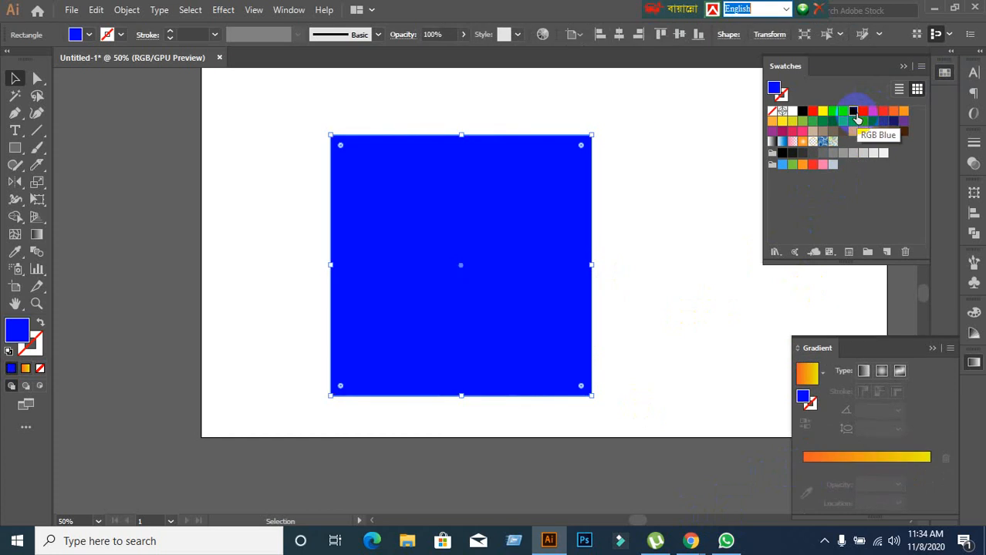
key(ctrl+z)
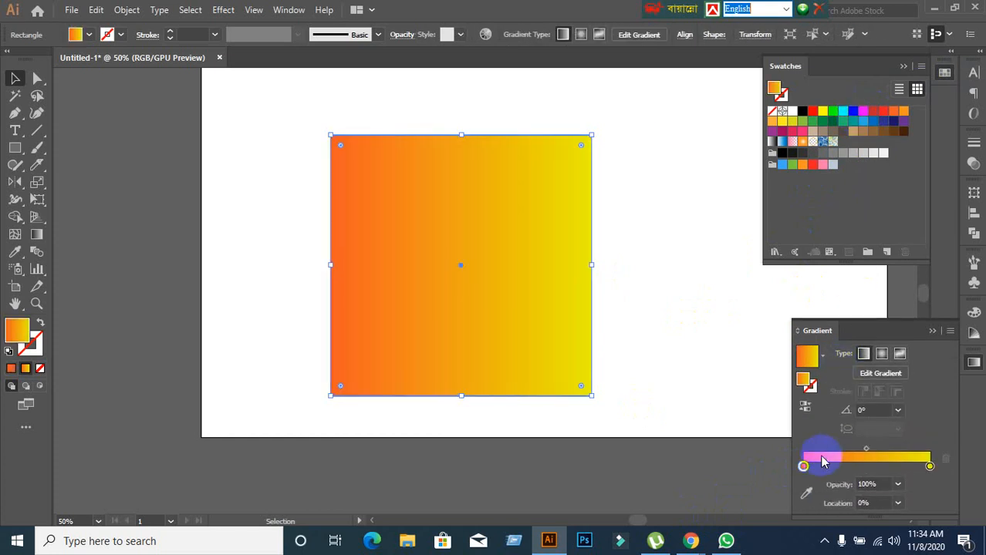
drag(804, 466, 809, 465)
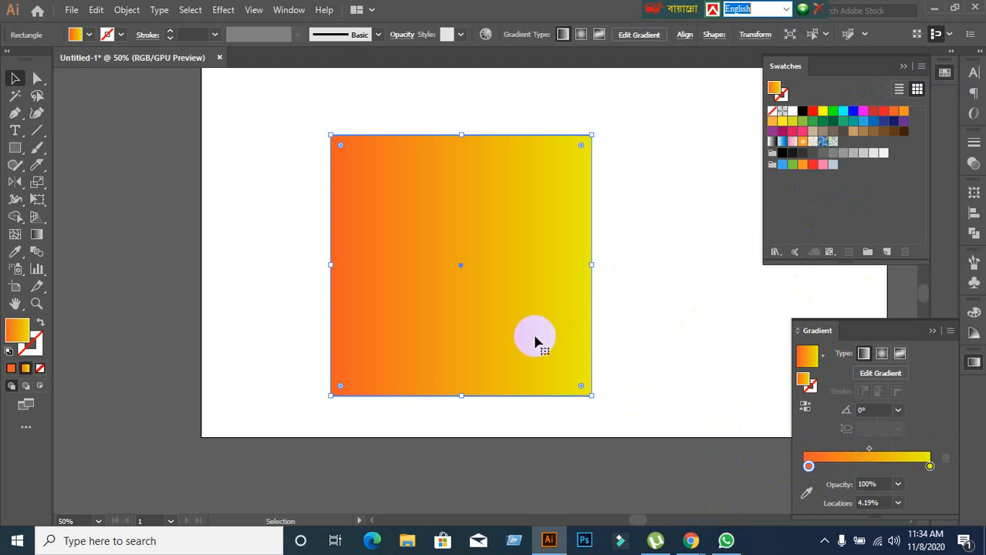
click(680, 310)
click(425, 290)
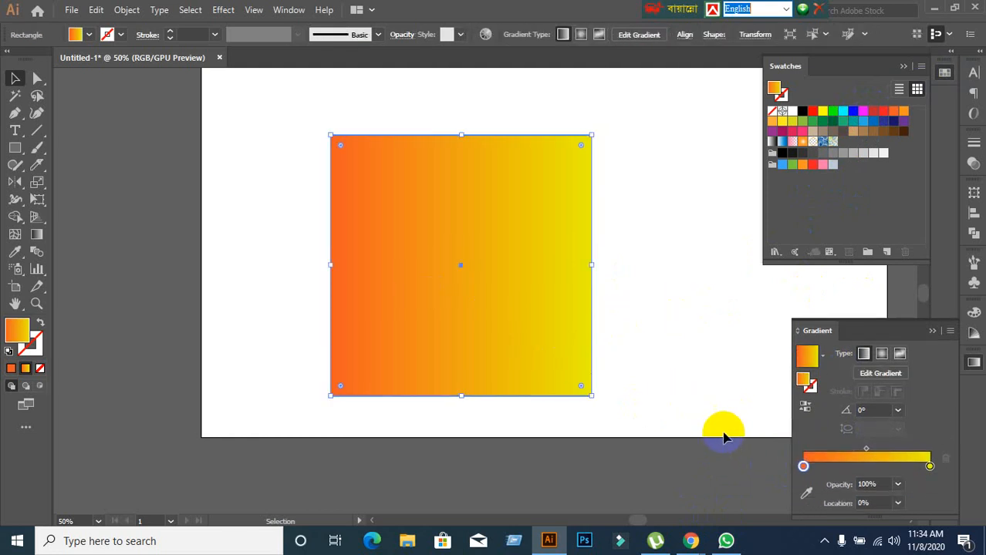
click(818, 113)
key(ctrl+z)
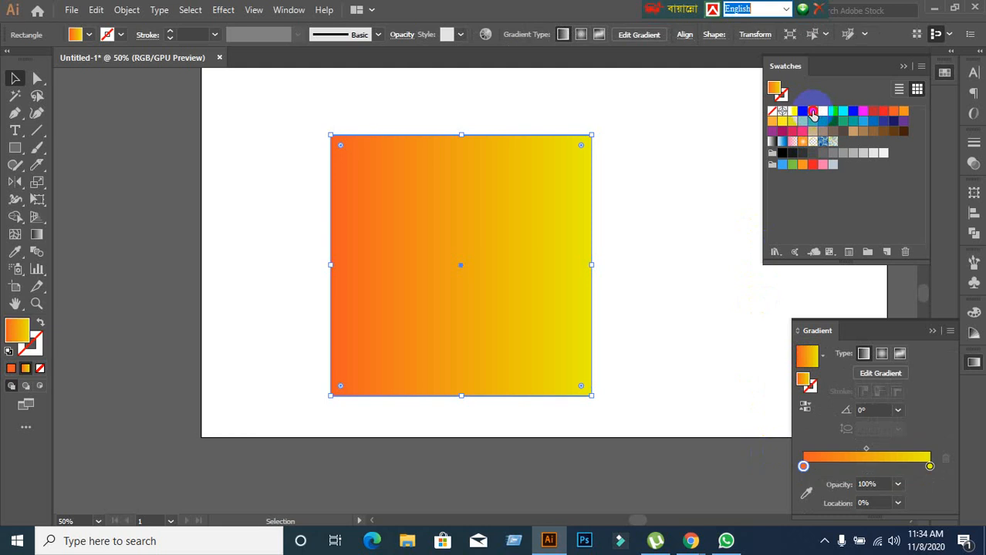
Undo a red swatch applied to the square's starting gradient stop and recolour the stop with the cyan swatch.
drag(813, 113, 805, 471)
key(ctrl+z)
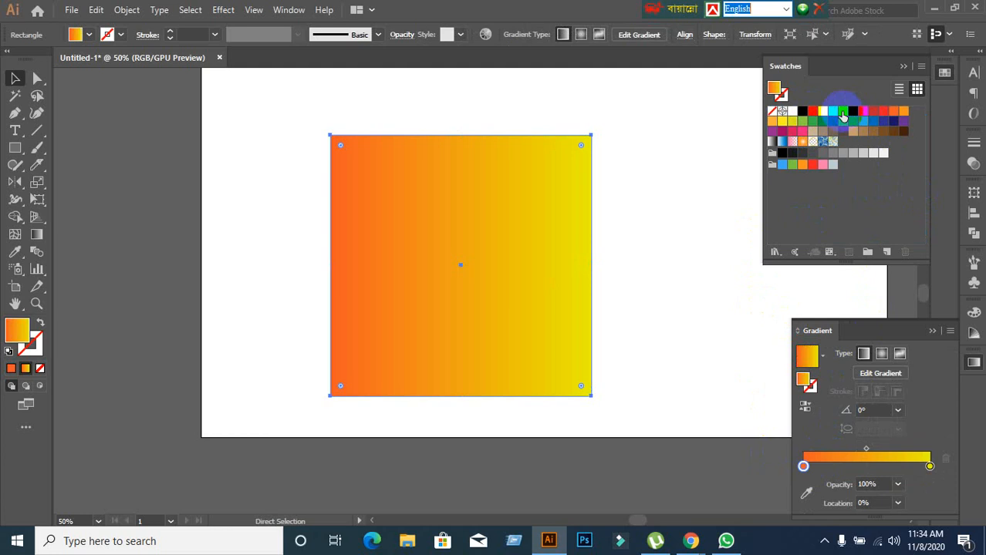
drag(842, 115, 803, 468)
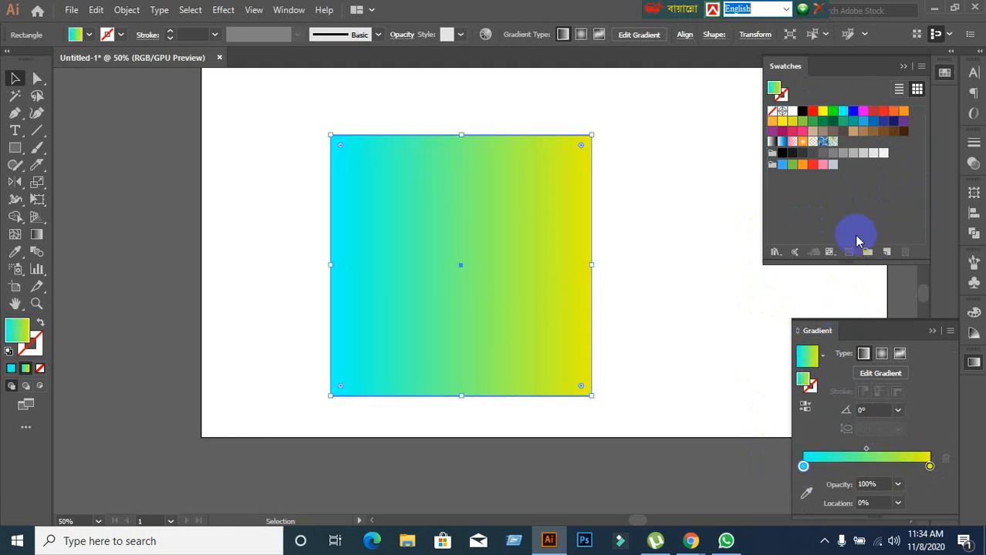
View the Metals gradient library, close it, look over the list of swatch libraries again and deselect the square.
click(774, 253)
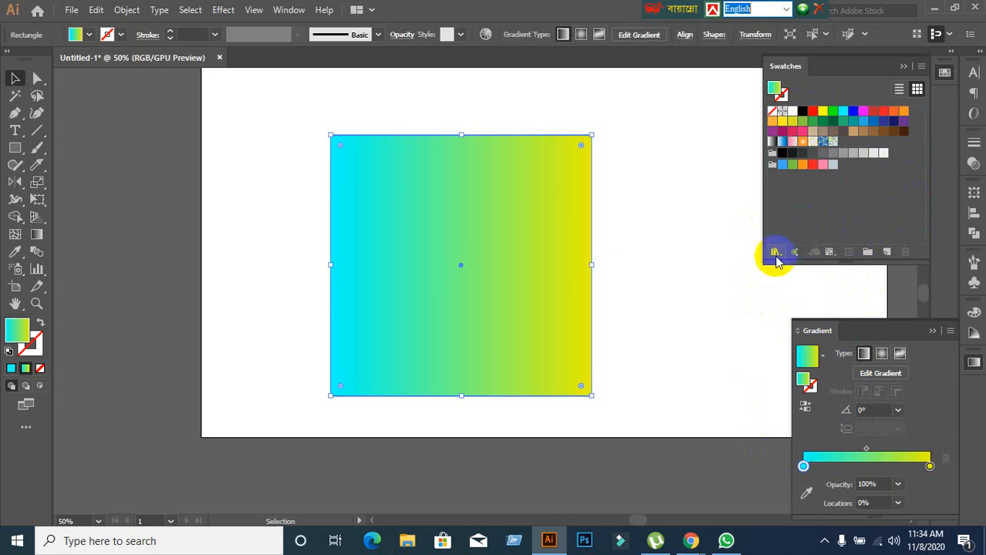
mouse_move(834, 288)
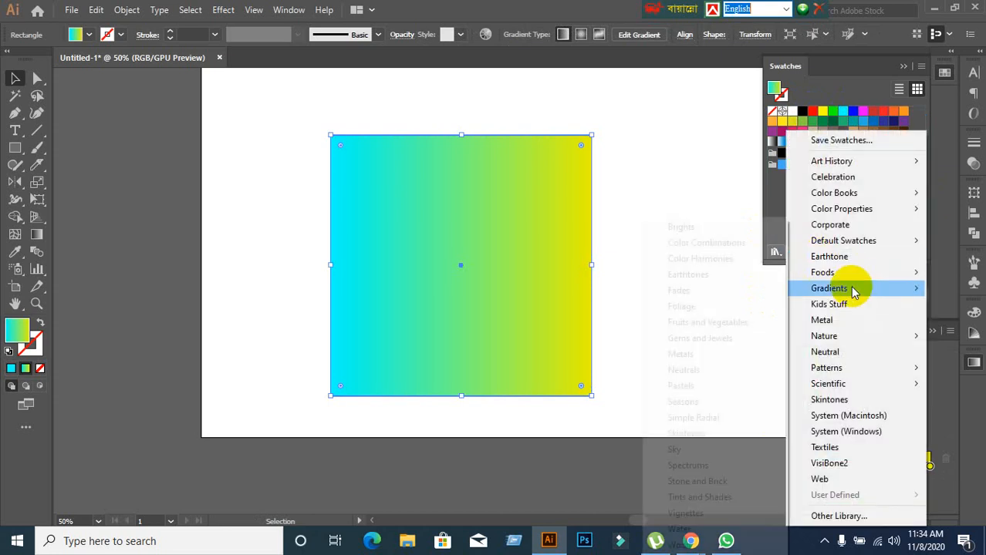
click(682, 354)
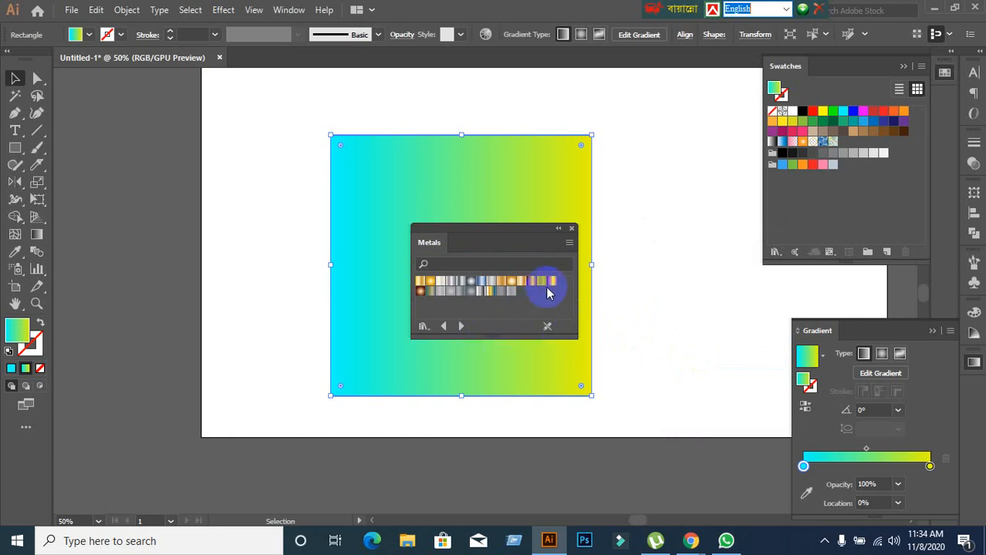
click(571, 229)
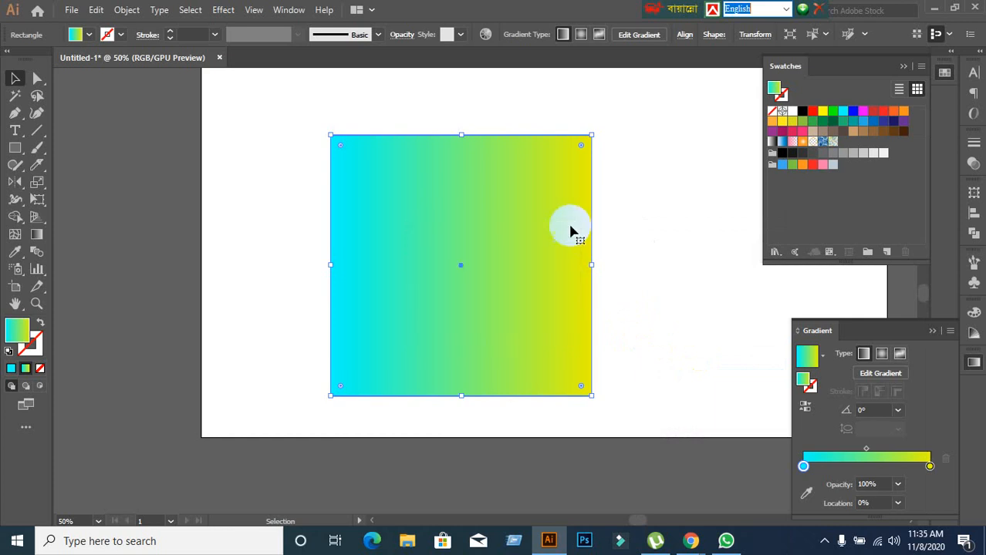
click(775, 252)
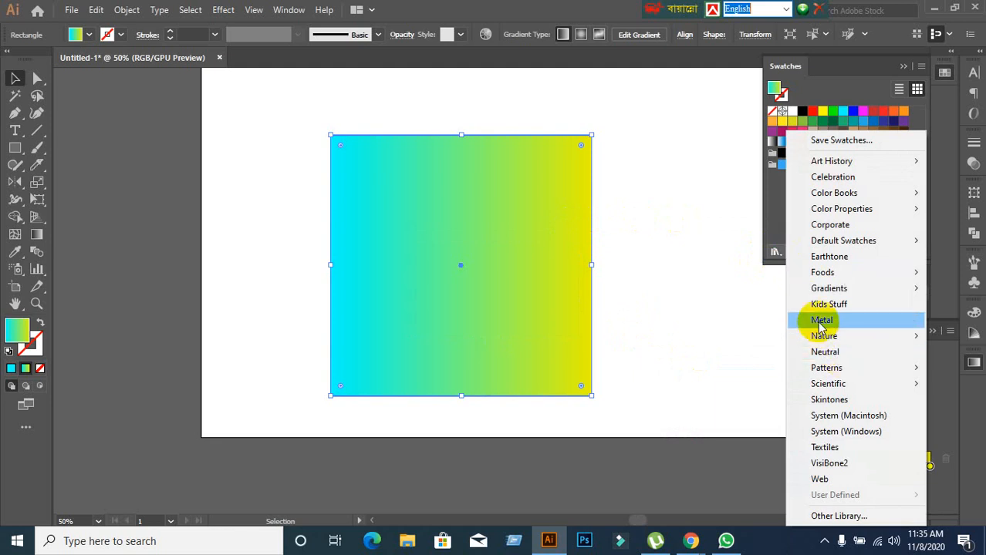
click(695, 330)
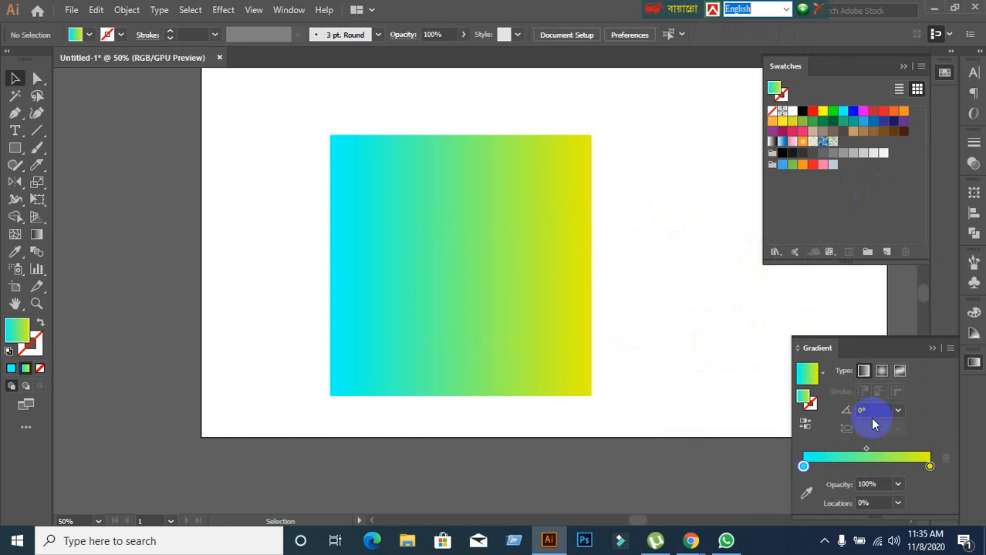
With nothing selected, recolour the gradient's starting stop green and try blue and red swatches on its end stop.
drag(835, 112, 803, 465)
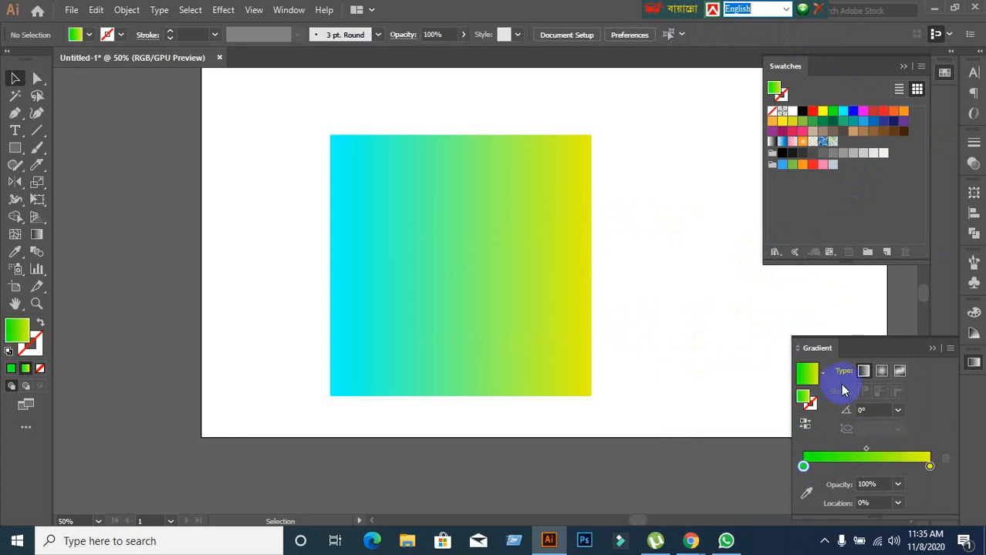
click(930, 465)
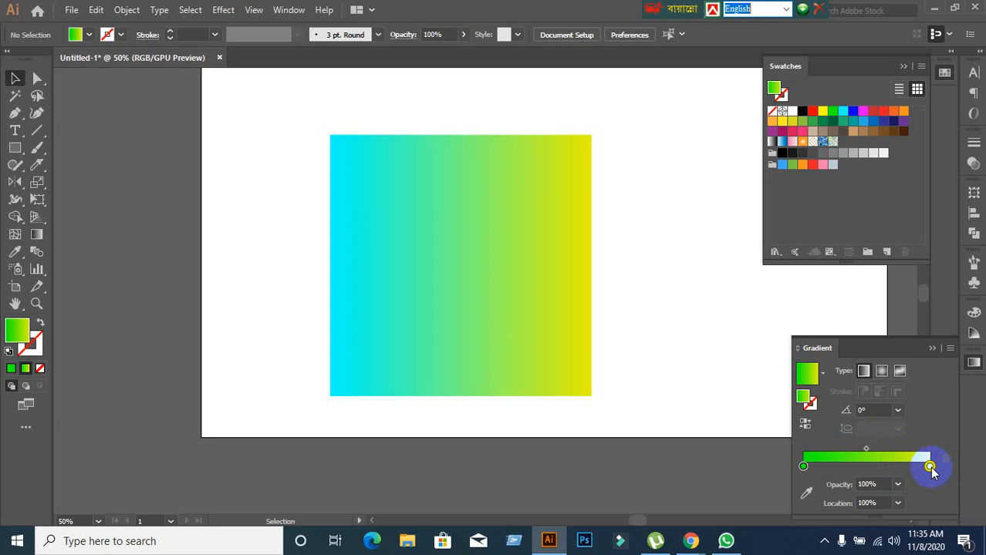
drag(852, 112, 929, 468)
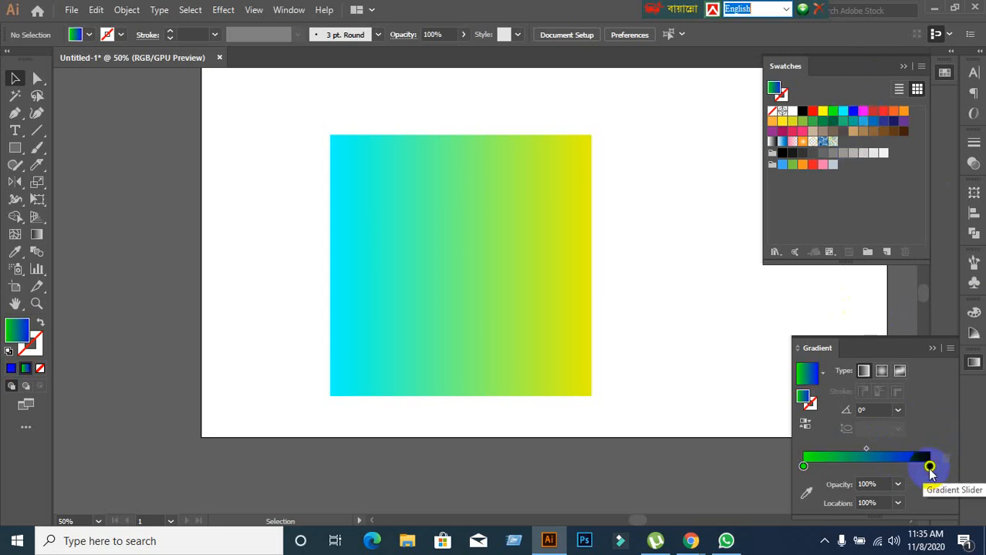
drag(883, 112, 930, 468)
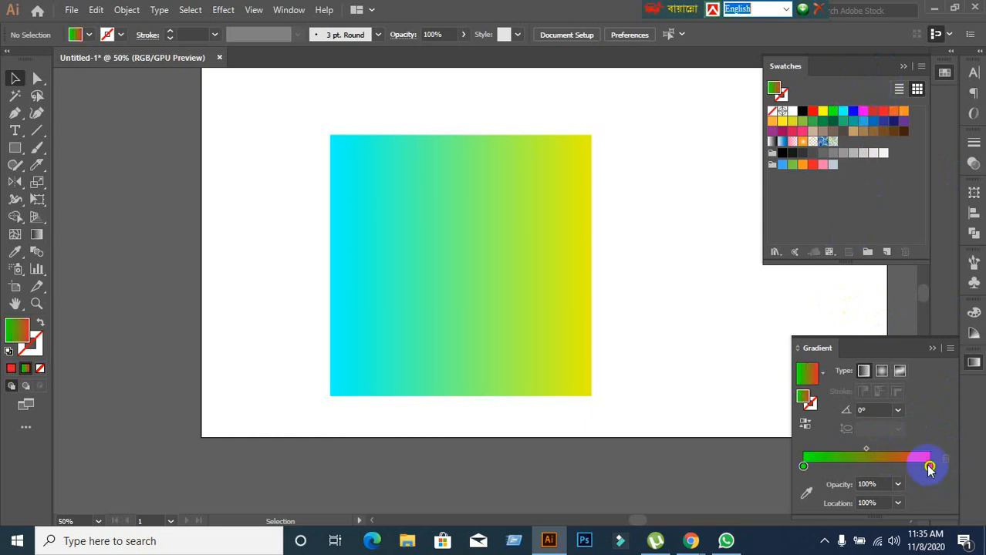
Recolour the selected square's starting gradient stop with the magenta swatch, and undo a solid dark green fill.
click(482, 331)
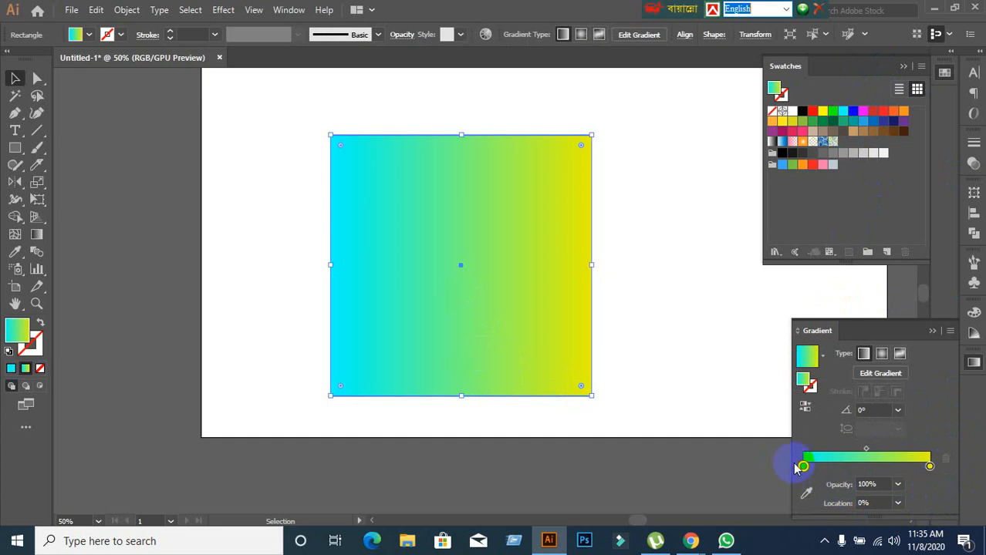
drag(863, 112, 801, 465)
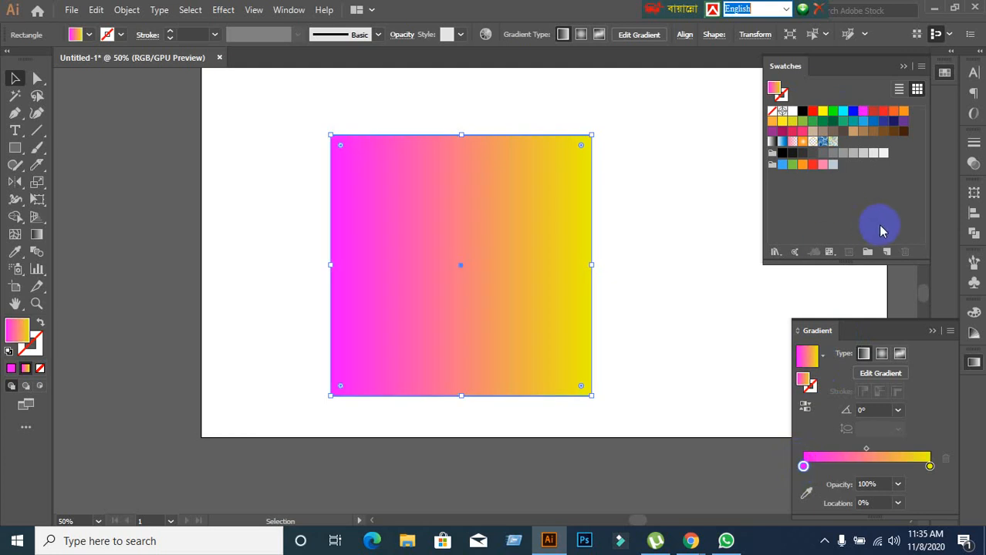
click(832, 124)
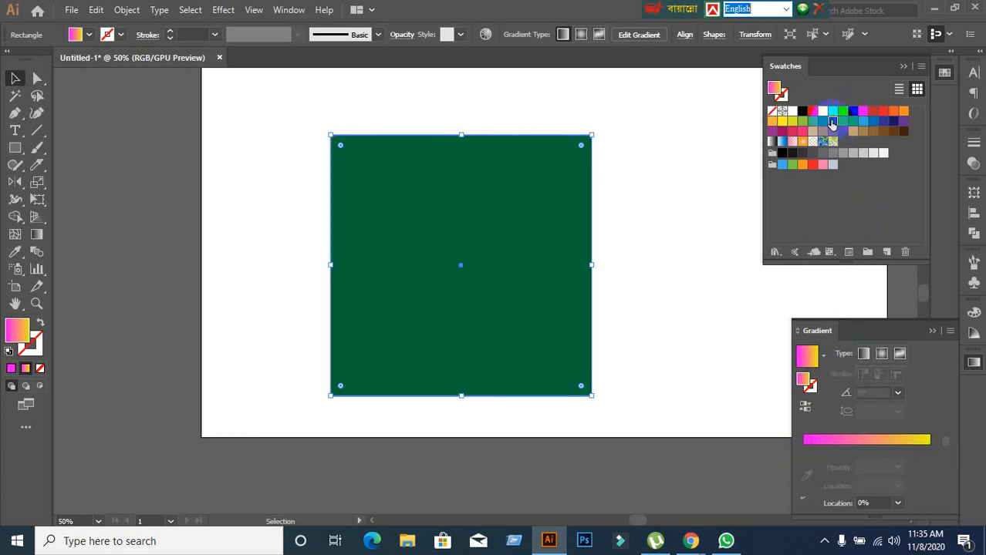
key(ctrl+z)
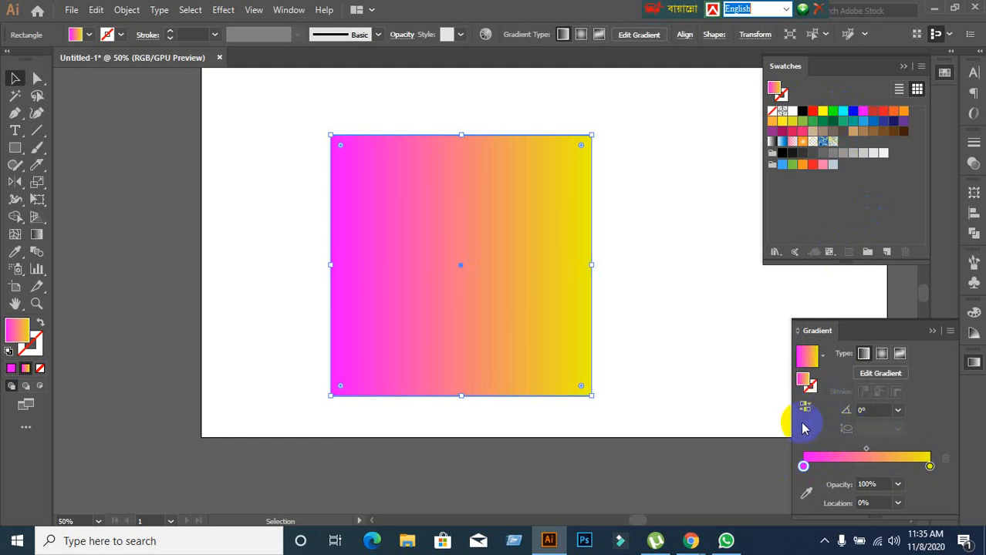
Show the Metals library of ready-made gradients again and close it without applying a swatch.
click(774, 252)
mouse_move(845, 288)
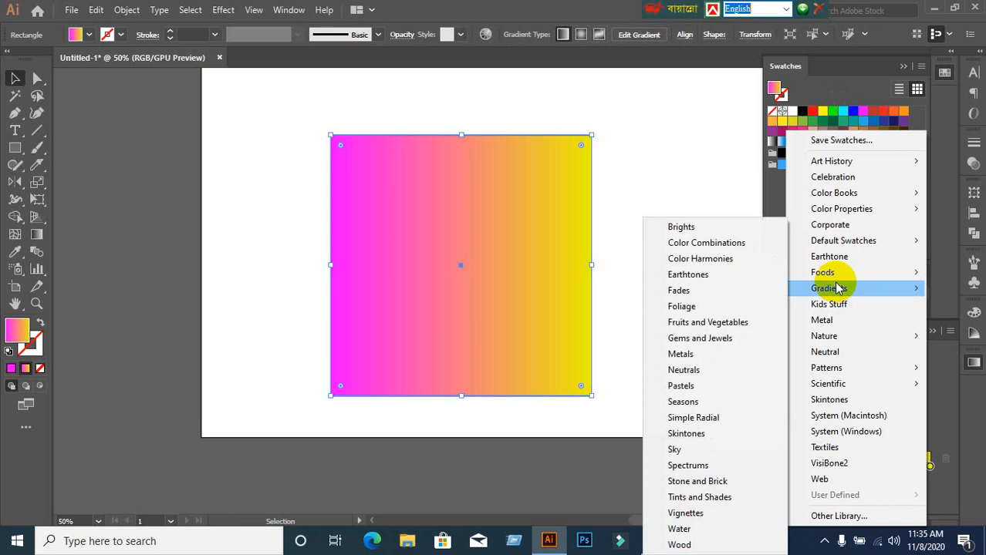
click(659, 354)
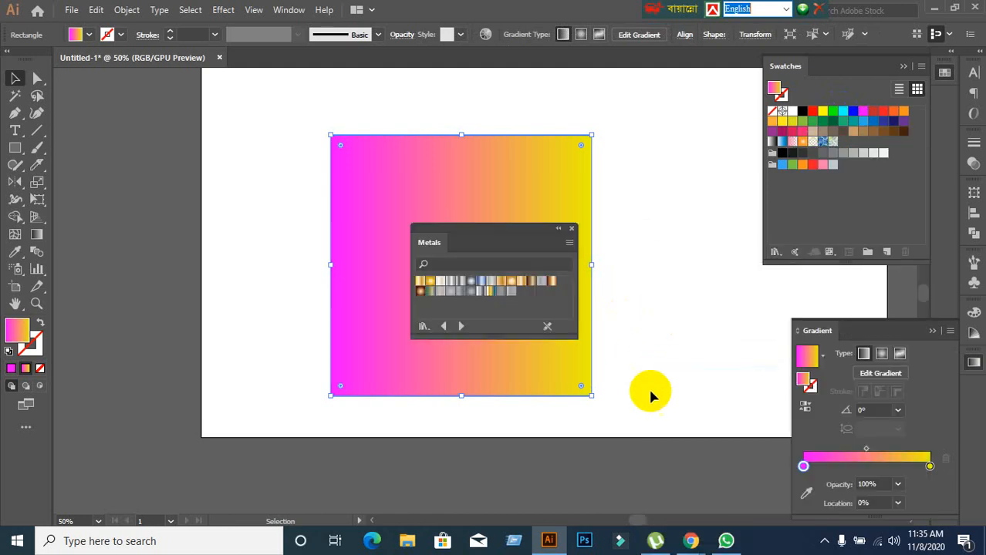
click(570, 233)
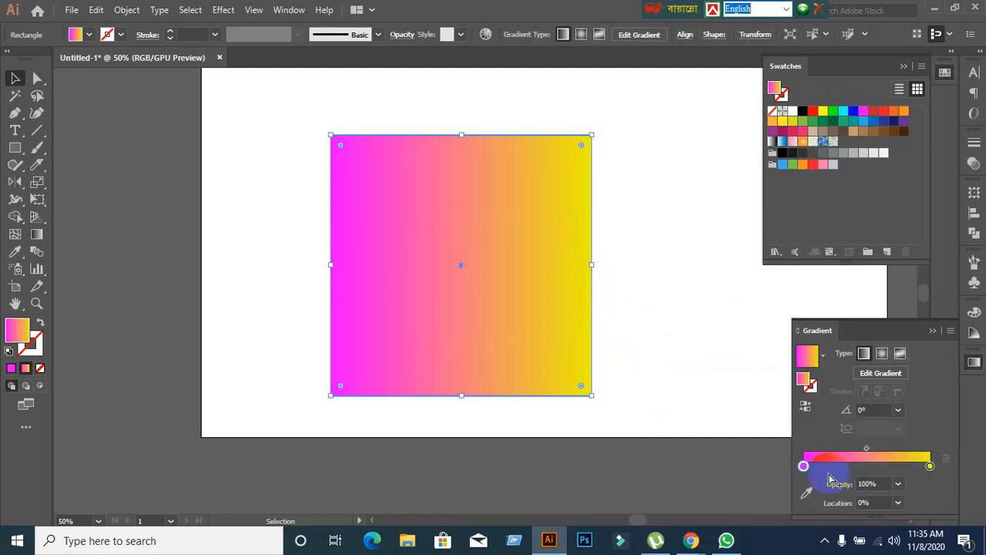
Try to recolour the magenta starting stop with the red swatch and undo the attempt.
click(804, 465)
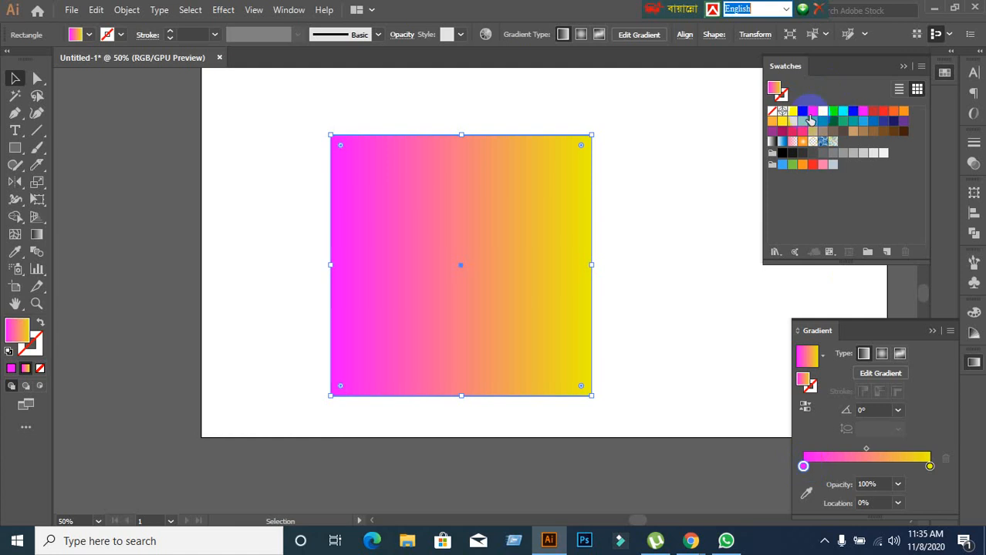
drag(811, 114, 807, 464)
key(ctrl+z)
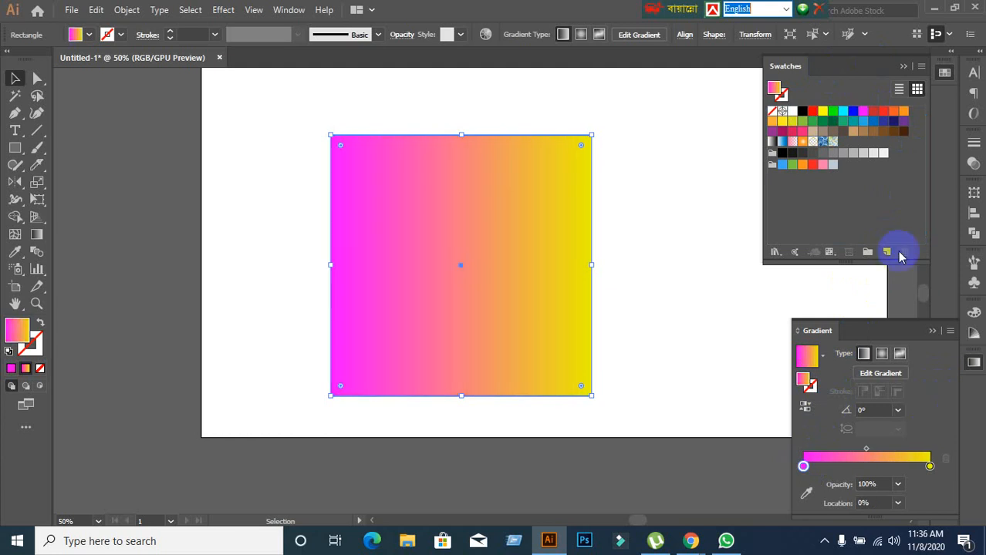
Recolour the gradient's starting stop with the red swatch, and return to the gradient fill after trying solid yellow and green fills.
drag(813, 113, 803, 467)
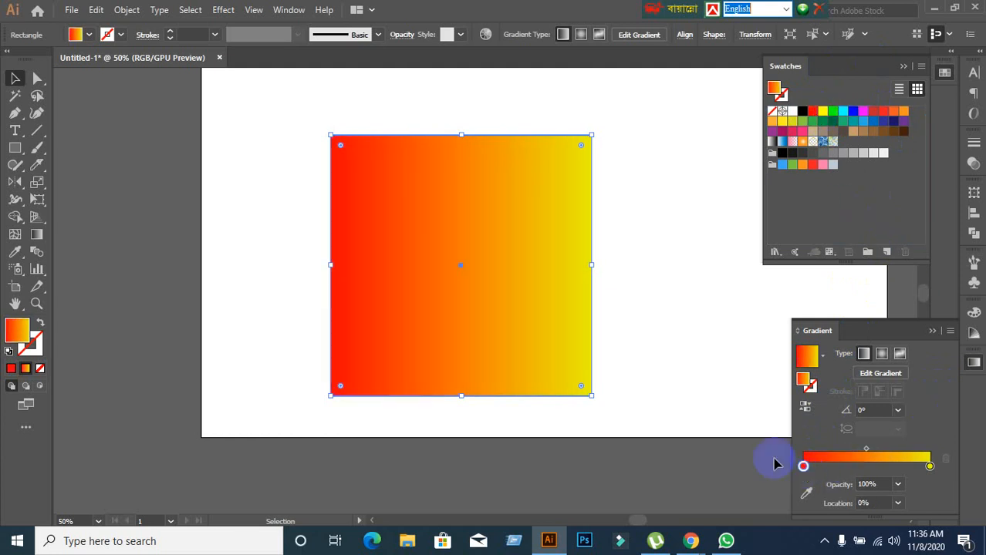
key(comma)
click(823, 114)
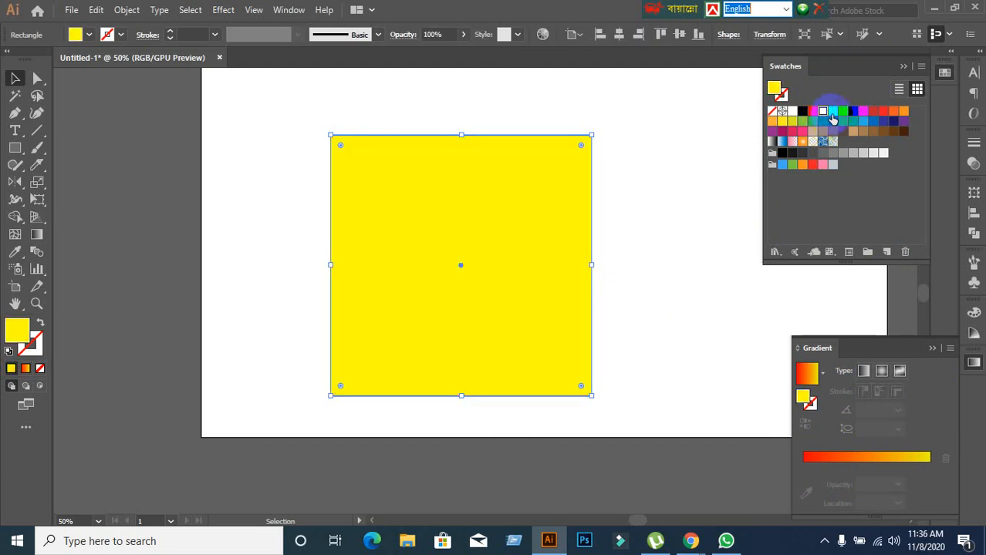
click(833, 113)
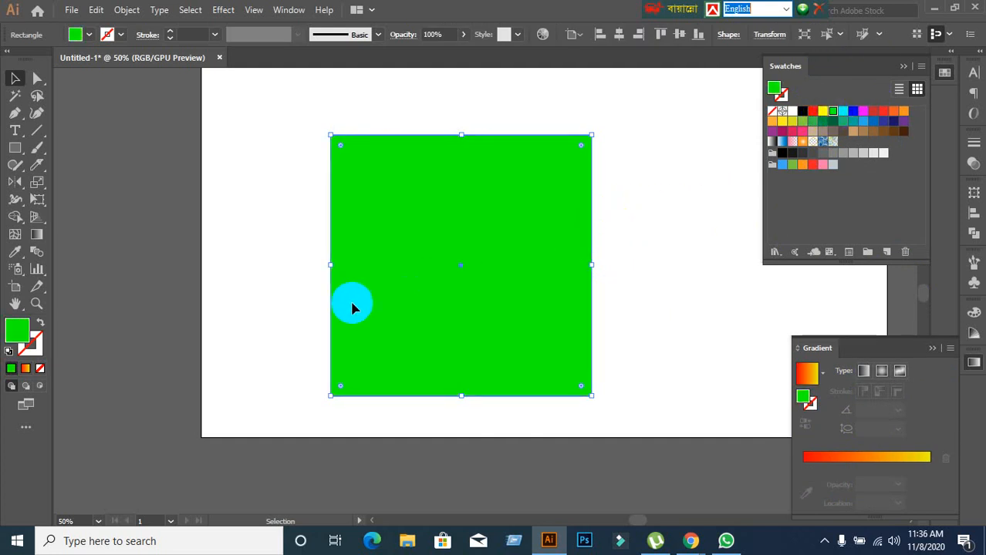
click(24, 368)
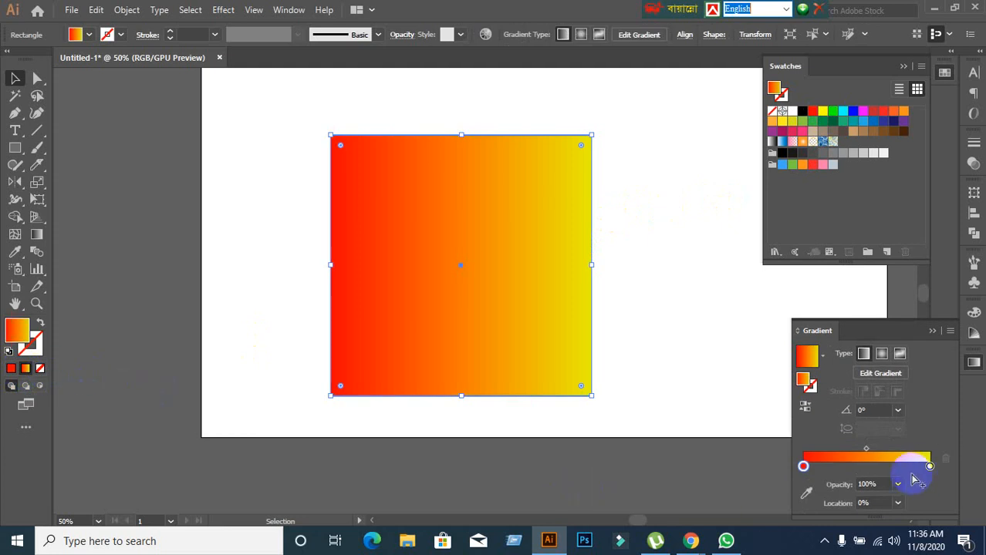
Activate the stop colour picker, and recolour the starting stop bright green and the end stop dark green from the swatches.
click(804, 493)
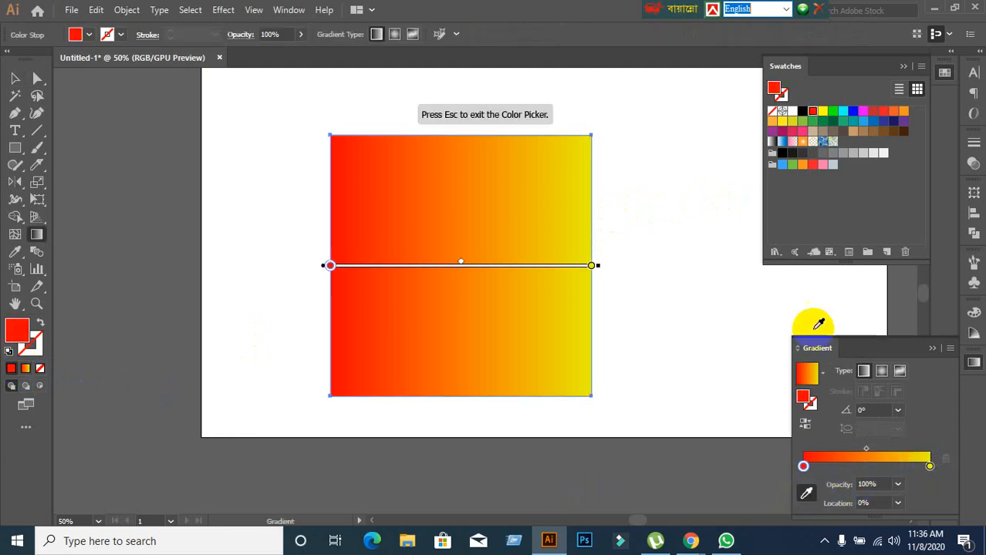
click(822, 113)
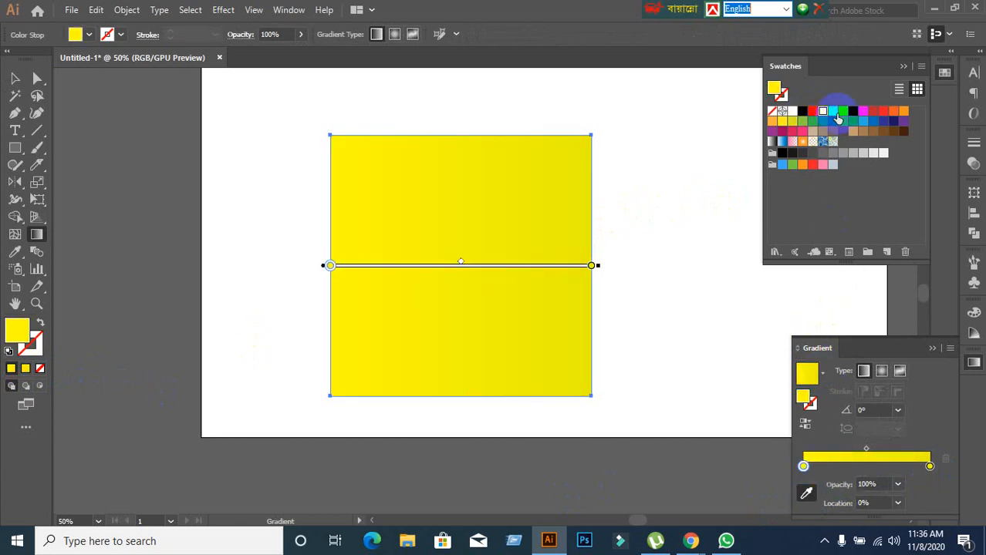
drag(834, 115, 803, 465)
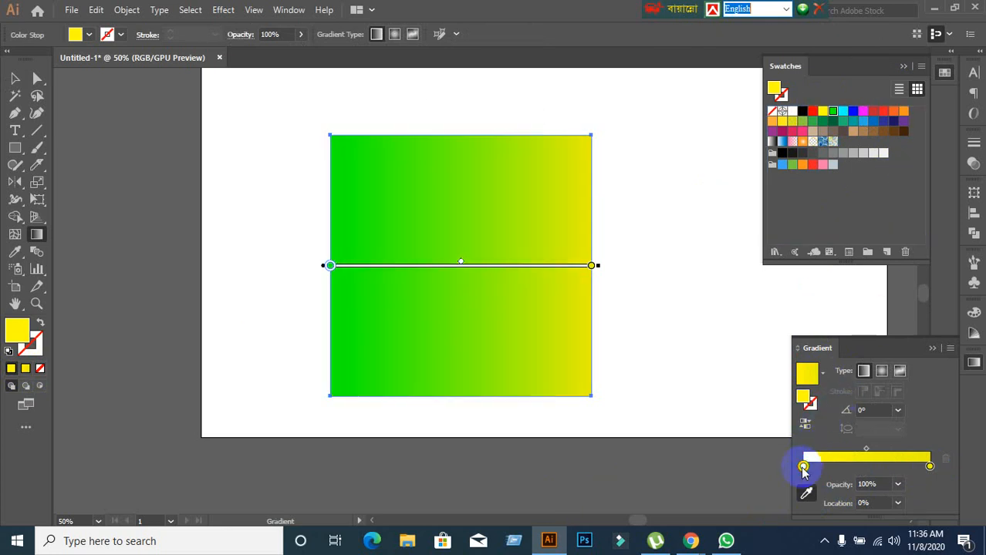
click(929, 468)
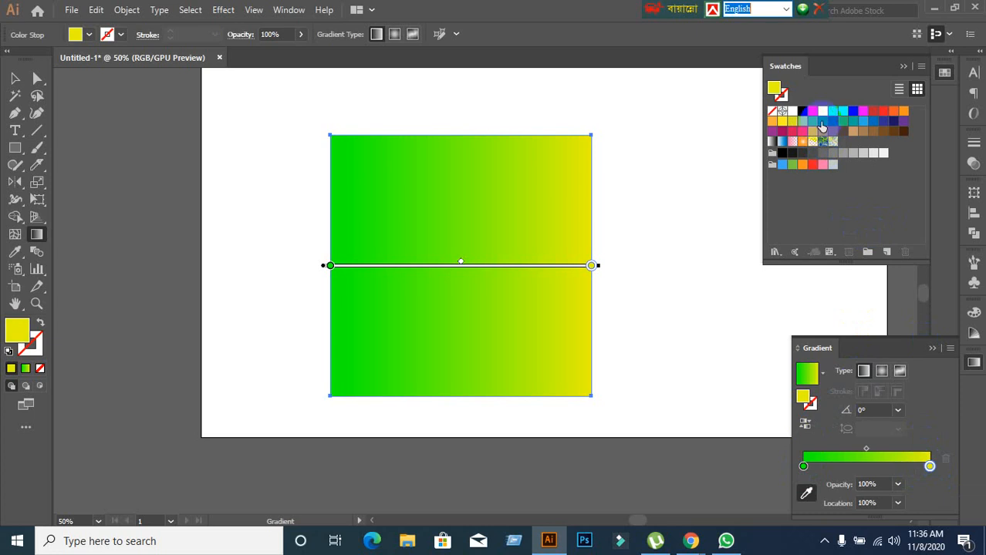
drag(820, 121, 931, 469)
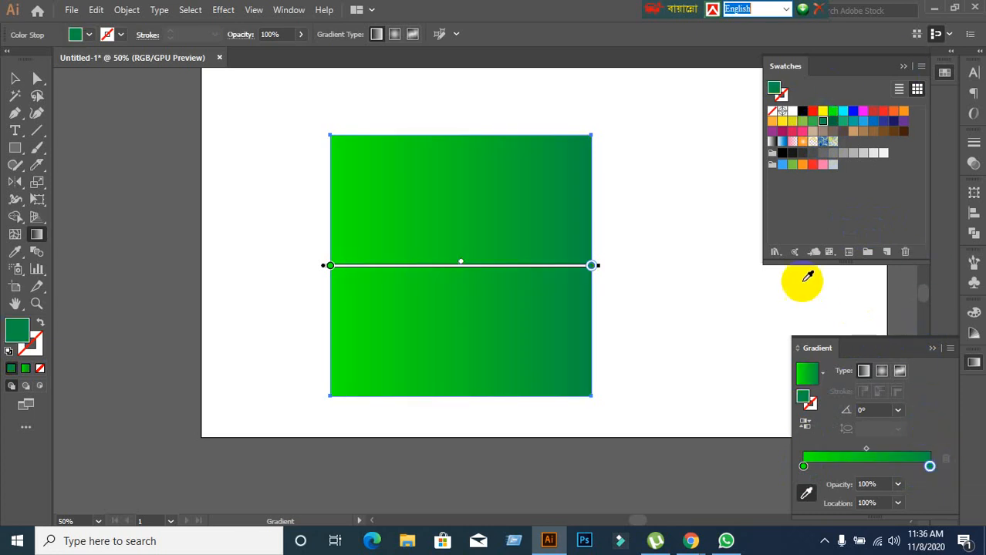
Open the Beverages library from the Foods swatch libraries and recolour the gradient's end stop with its yellow swatch.
click(775, 253)
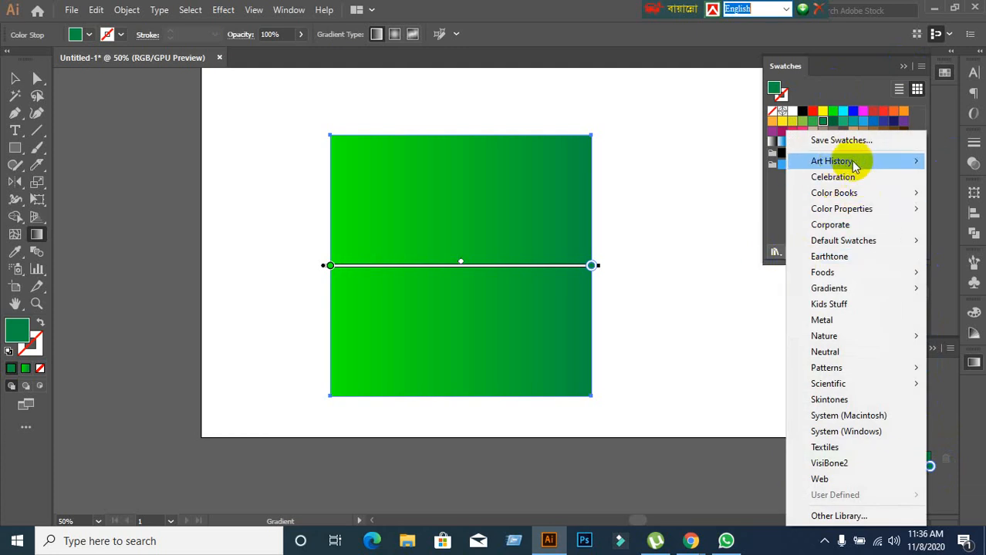
mouse_move(837, 296)
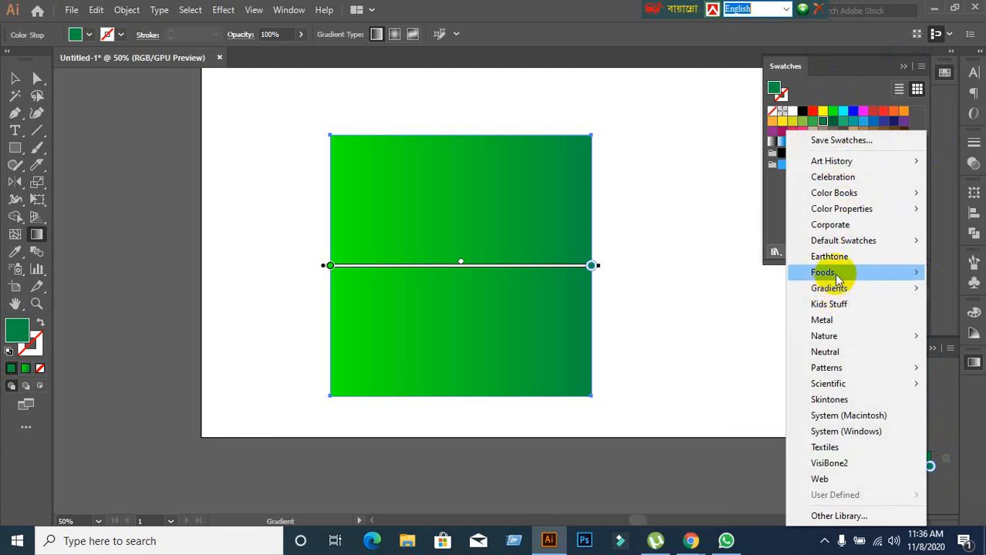
mouse_move(832, 273)
click(740, 275)
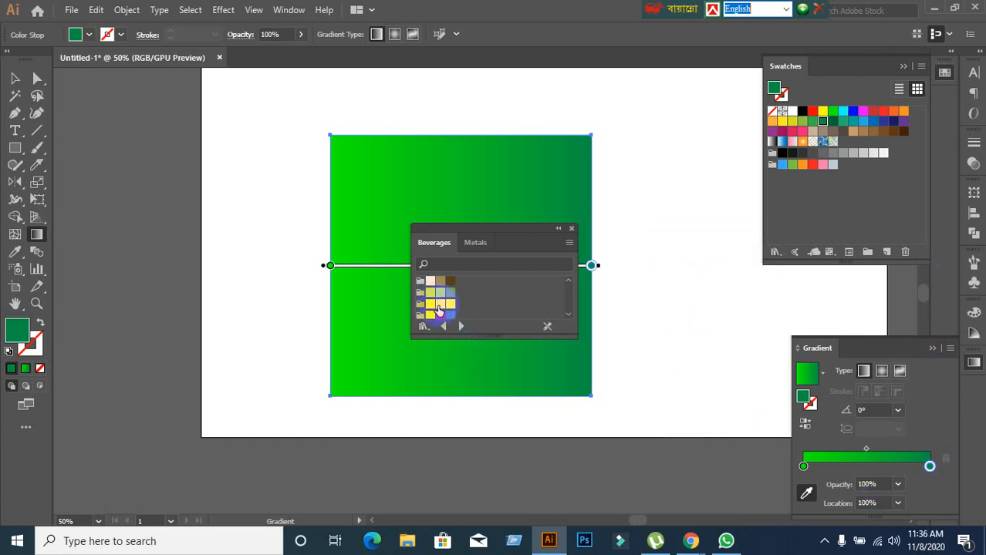
drag(438, 310, 929, 466)
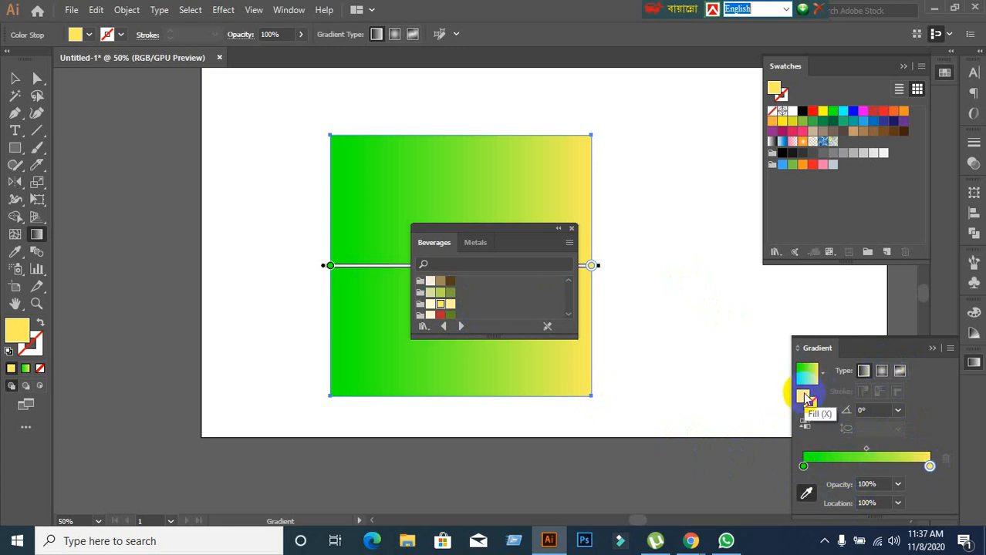
Browse the preset gradients, apply White, Black to the square, and close the Beverages swatch library.
click(805, 467)
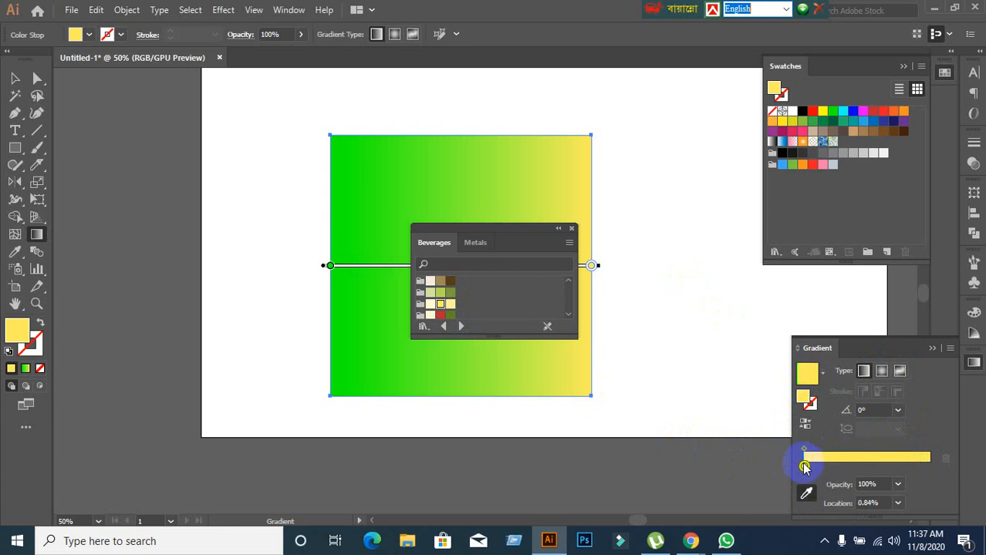
click(822, 373)
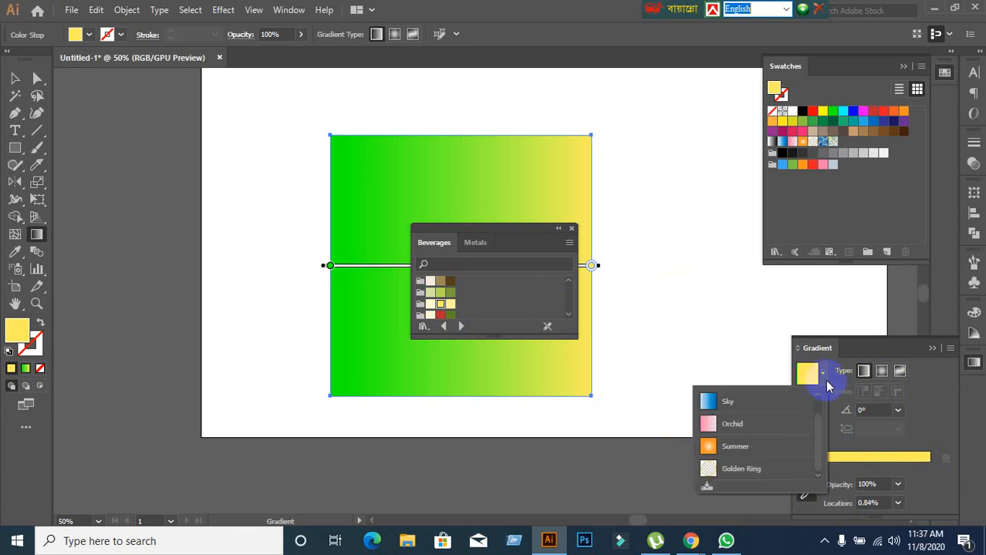
scroll(782, 426, up, 1)
scroll(781, 420, down, 1)
scroll(781, 418, up, 1)
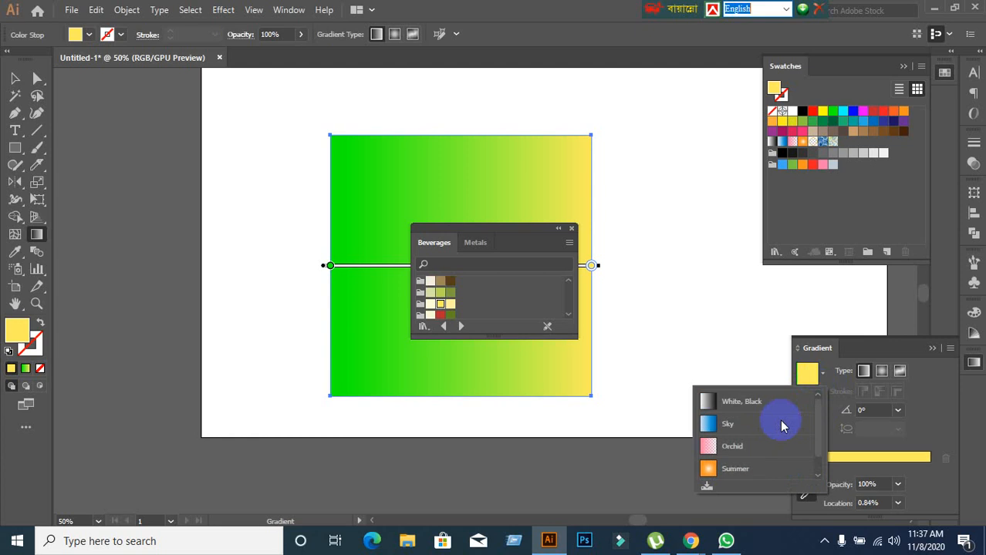
click(739, 403)
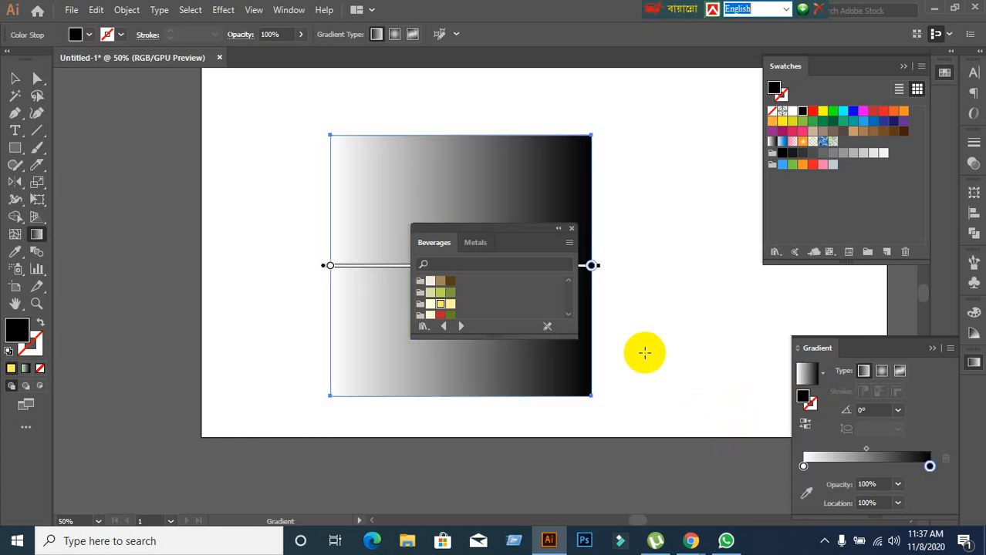
click(570, 229)
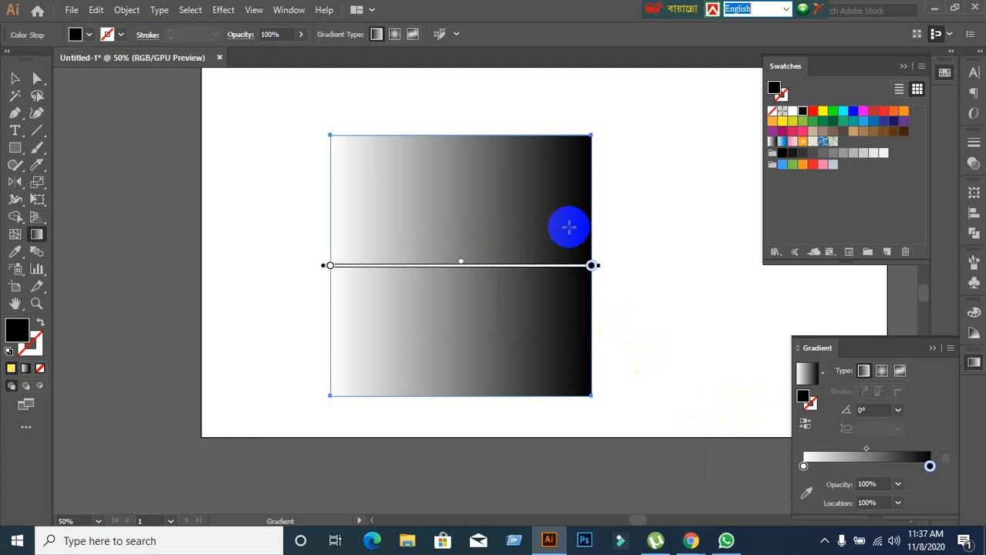
Undo the White, Black preset gradient and show the full Gradient options again.
click(804, 468)
double_click(800, 349)
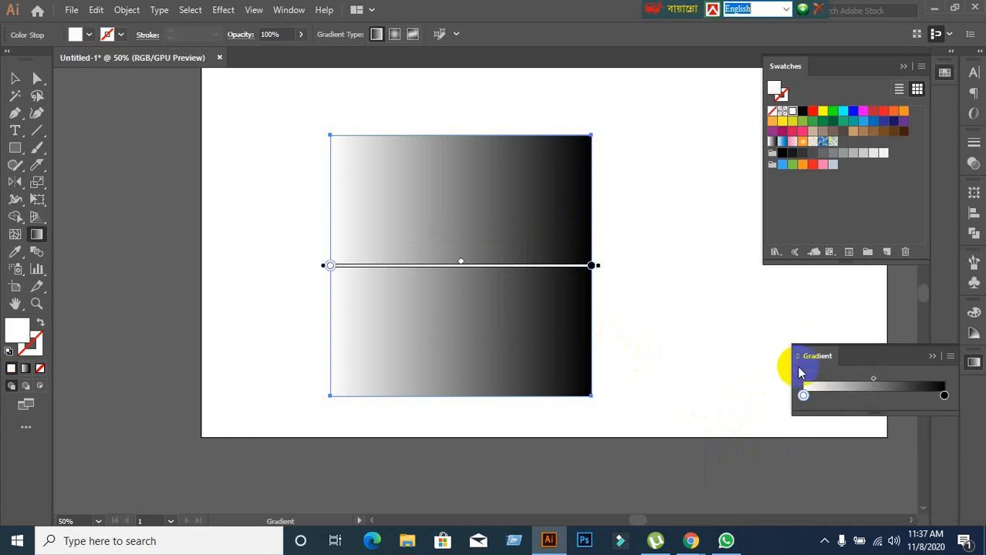
key(ctrl+z)
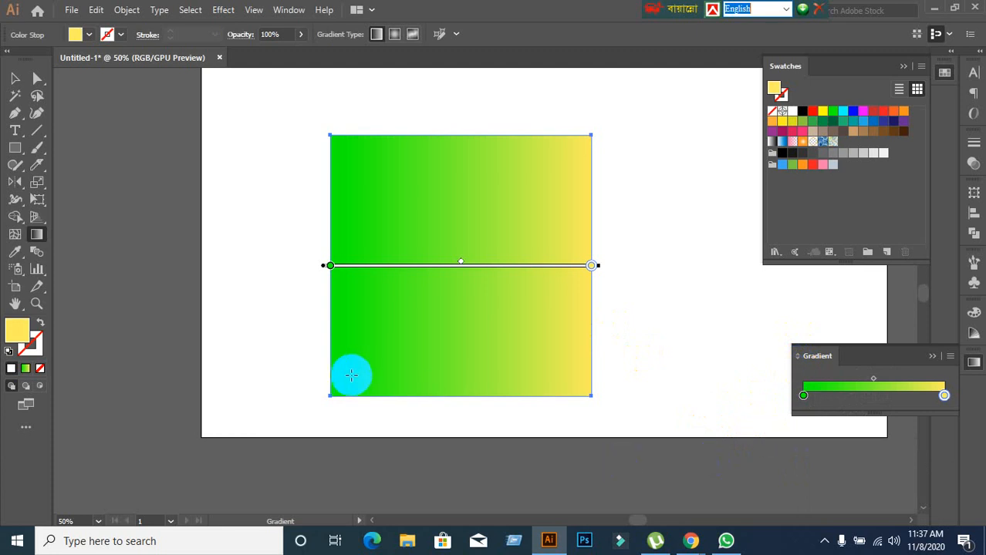
click(949, 355)
click(910, 359)
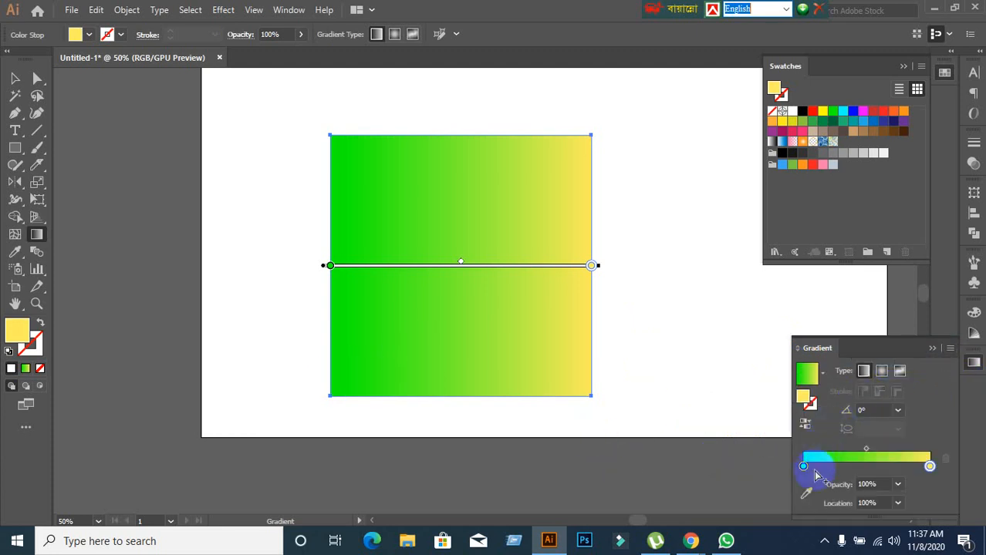
Shift the gradient's end stop to 99% location and return it to 100%.
scroll(872, 500, down, 1)
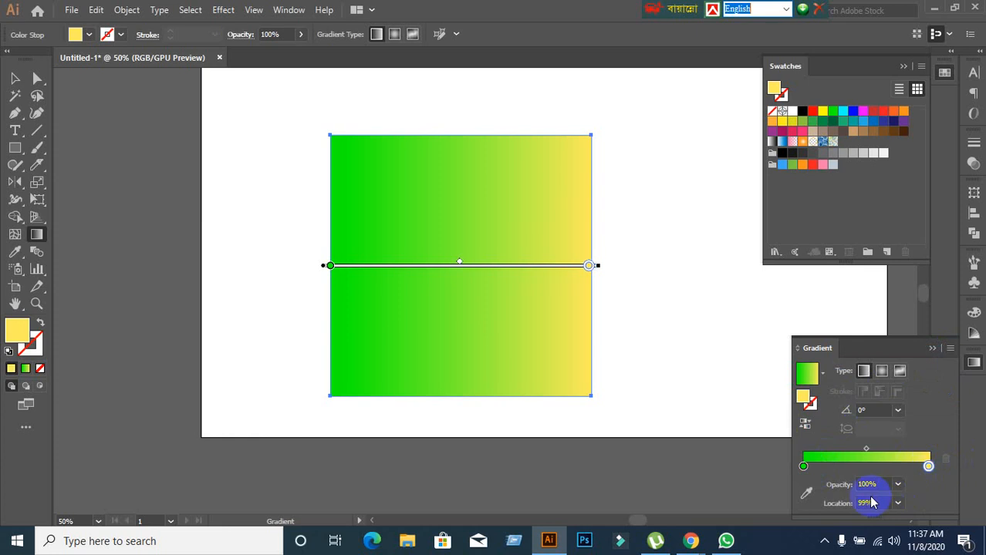
drag(935, 460, 959, 459)
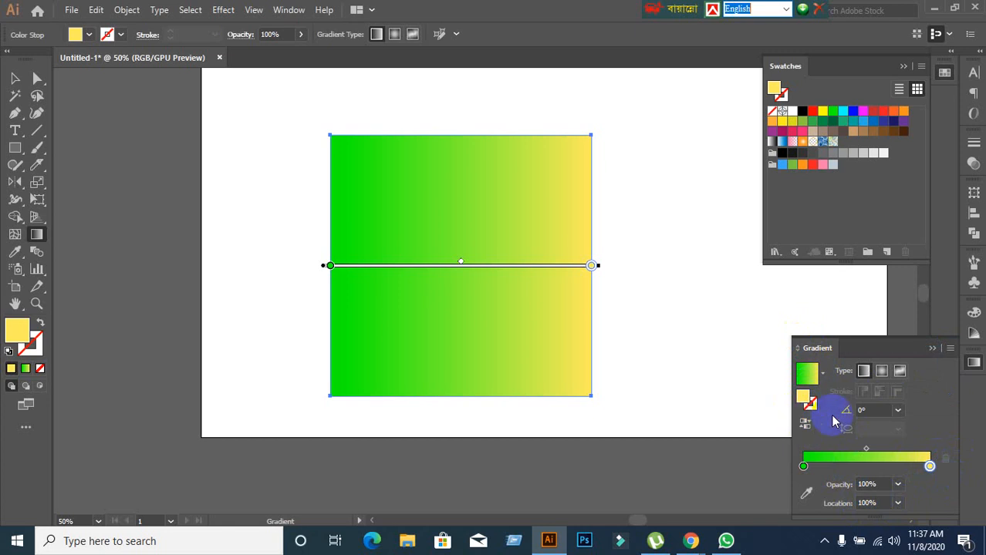
click(44, 355)
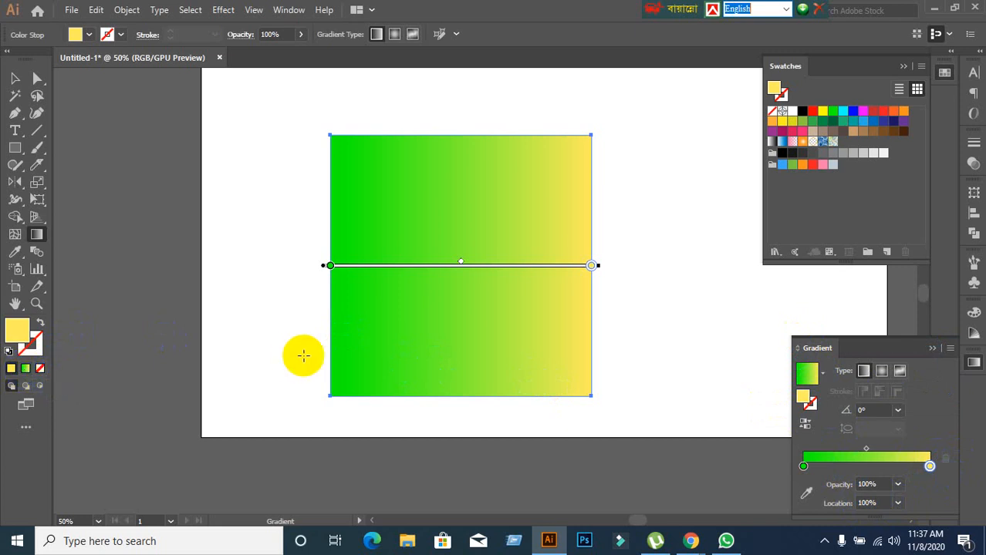
Try the red, teal and magenta swatches on the gradient's starting stop and settle on the orange swatch.
click(801, 467)
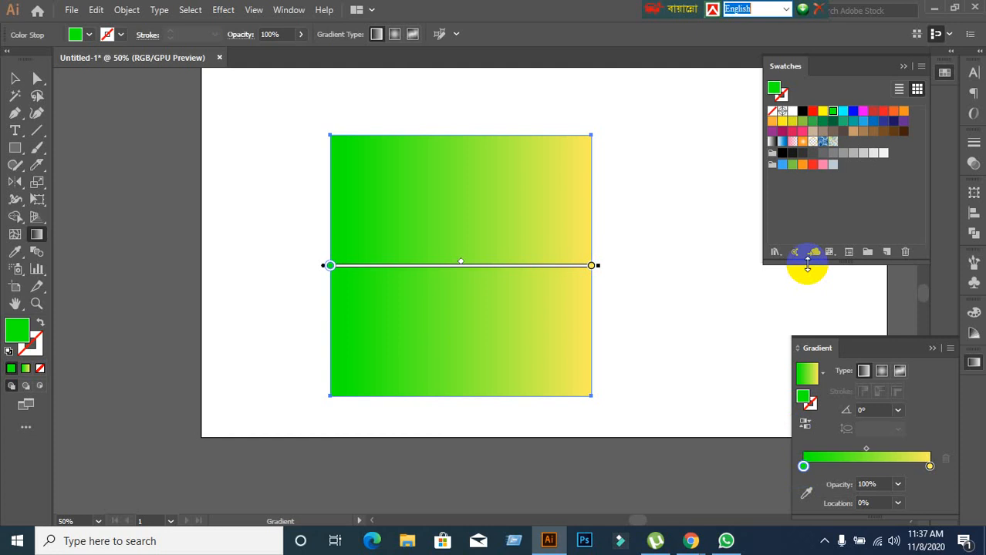
click(813, 112)
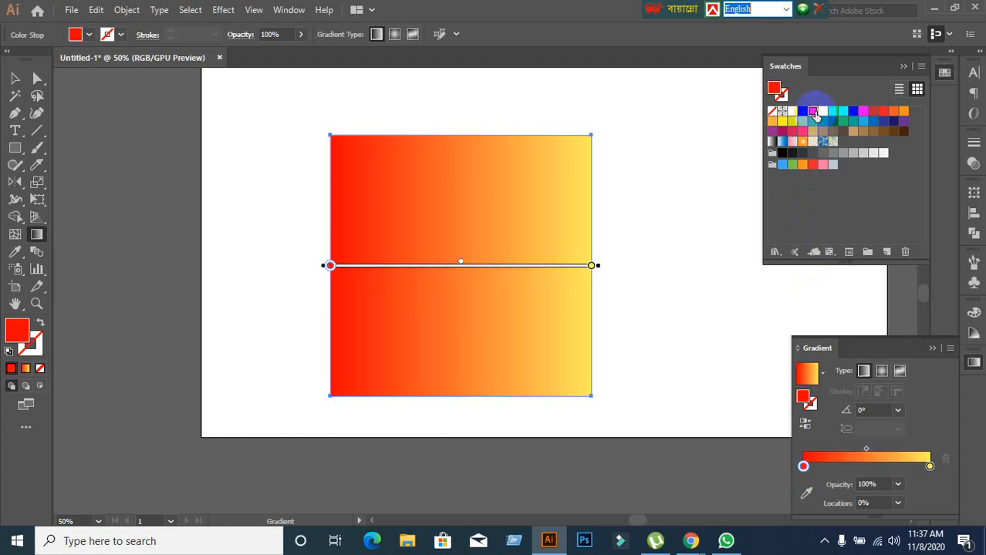
click(854, 121)
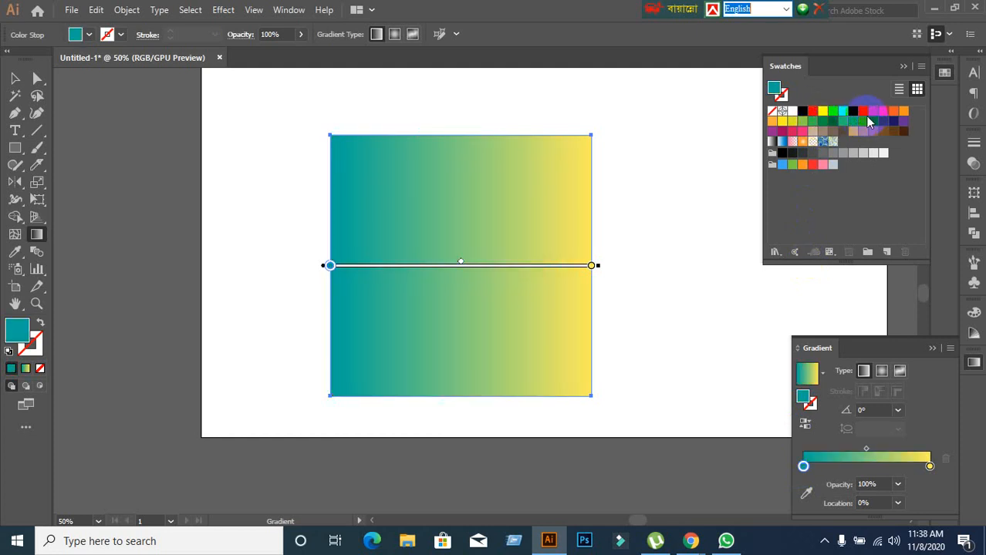
click(871, 113)
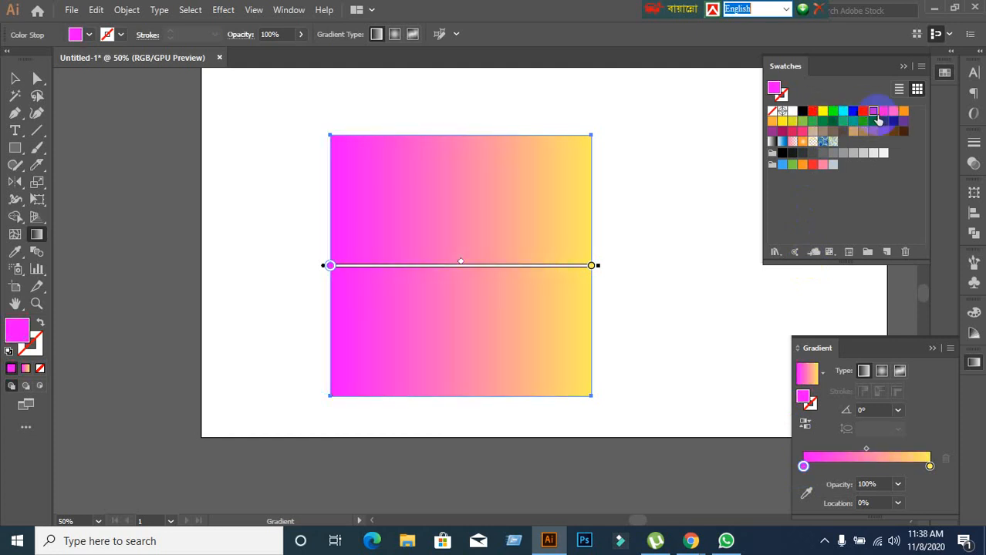
click(893, 112)
click(903, 112)
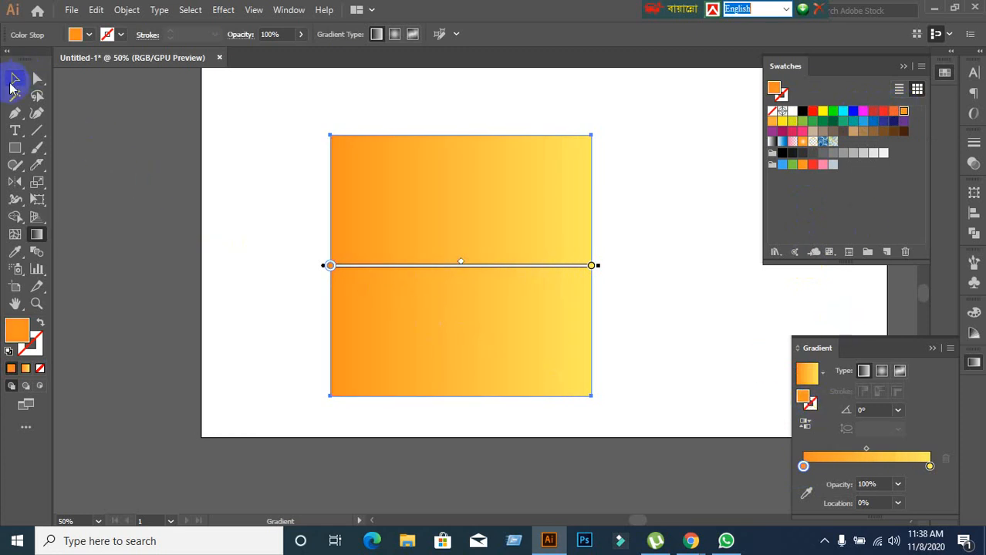
Delete the large gradient square and draw a smaller square on the artboard with the Rectangle tool.
click(14, 79)
click(382, 272)
key(Delete)
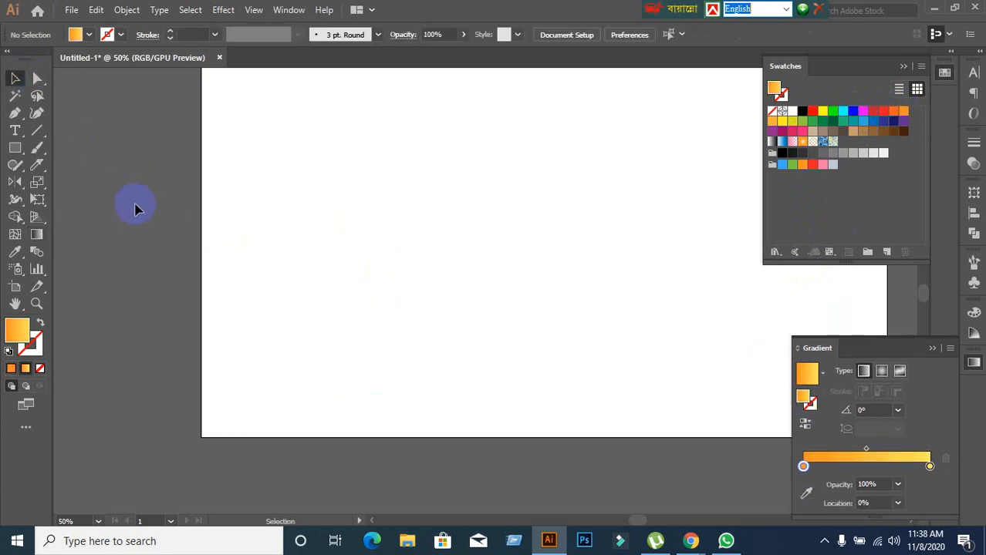
key(m)
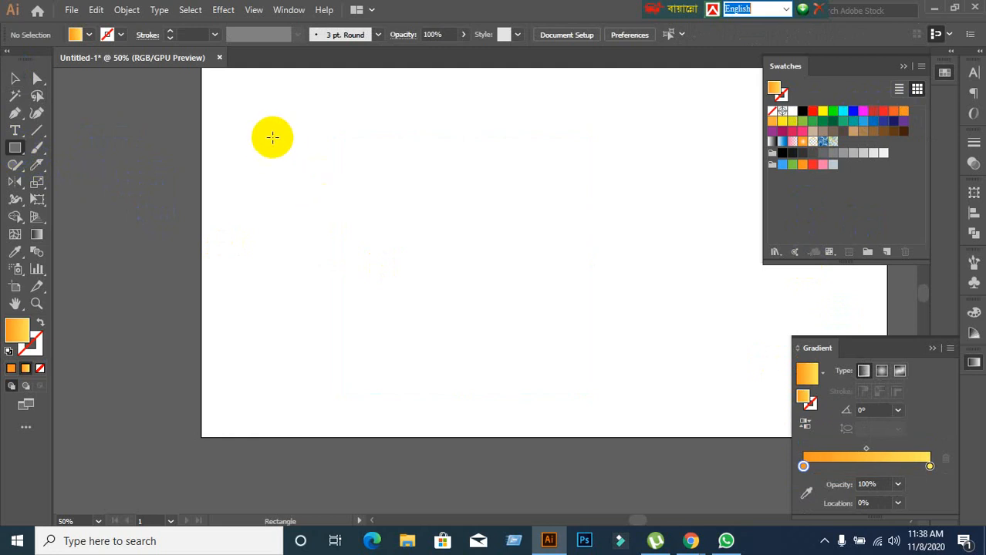
drag(298, 149, 472, 257)
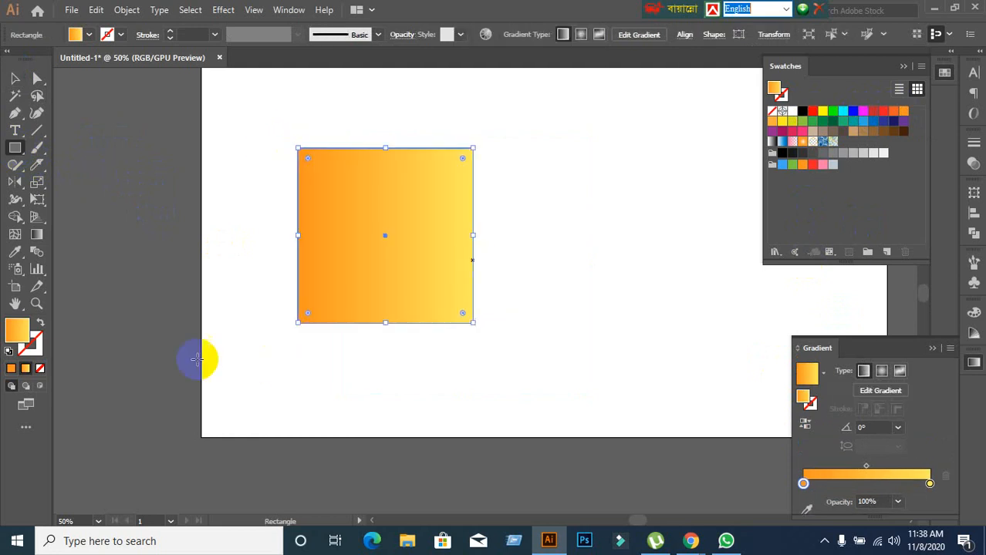
Set the new square's fill to none, switch it to solid orange, and bring up the Gradient options.
click(40, 368)
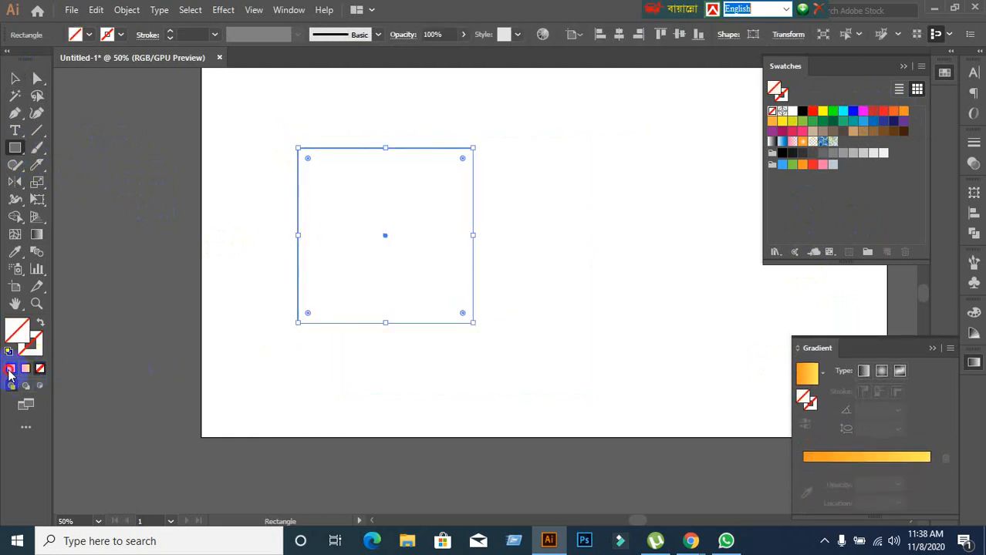
click(10, 369)
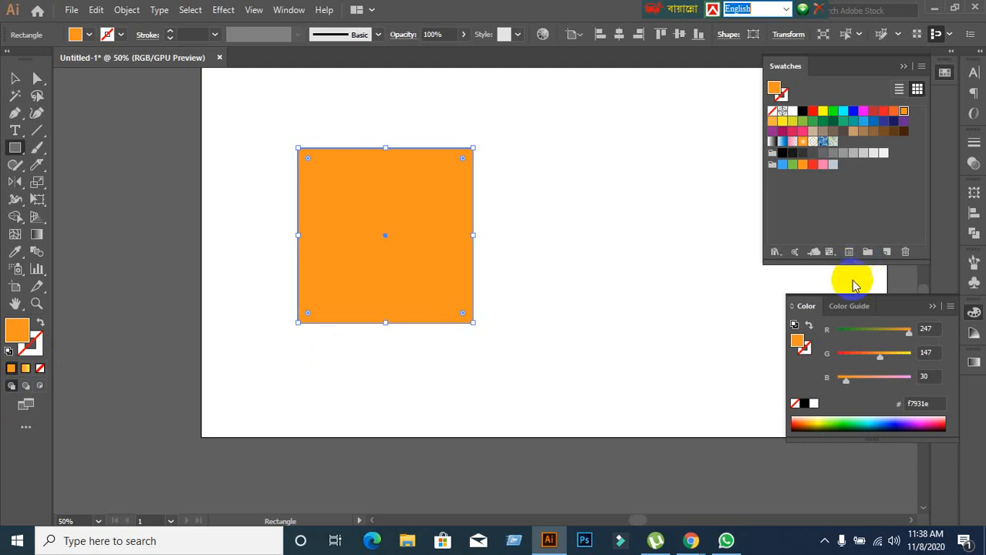
click(973, 363)
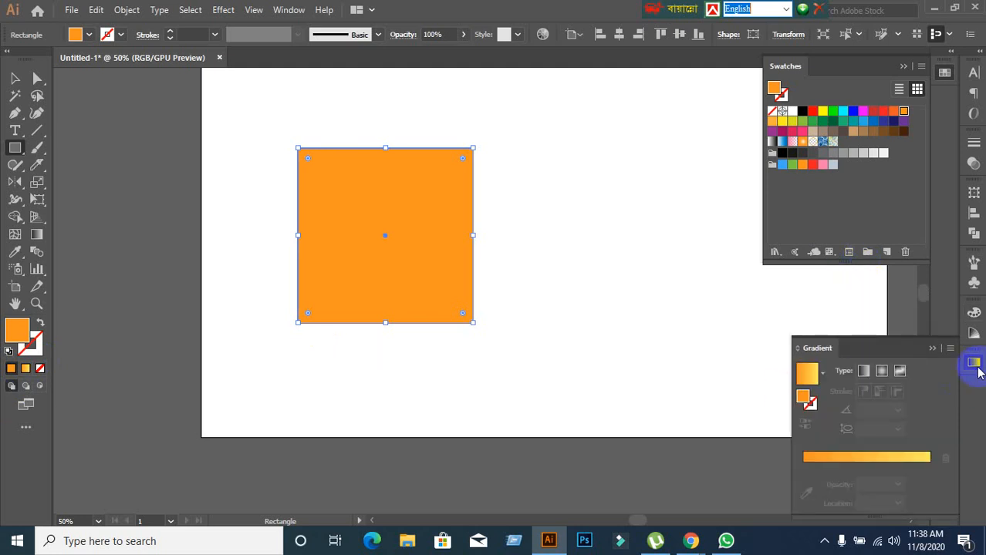
Apply the white-to-black gradient preset to the orange square, try a swatch on its starting stop and undo that change.
click(823, 376)
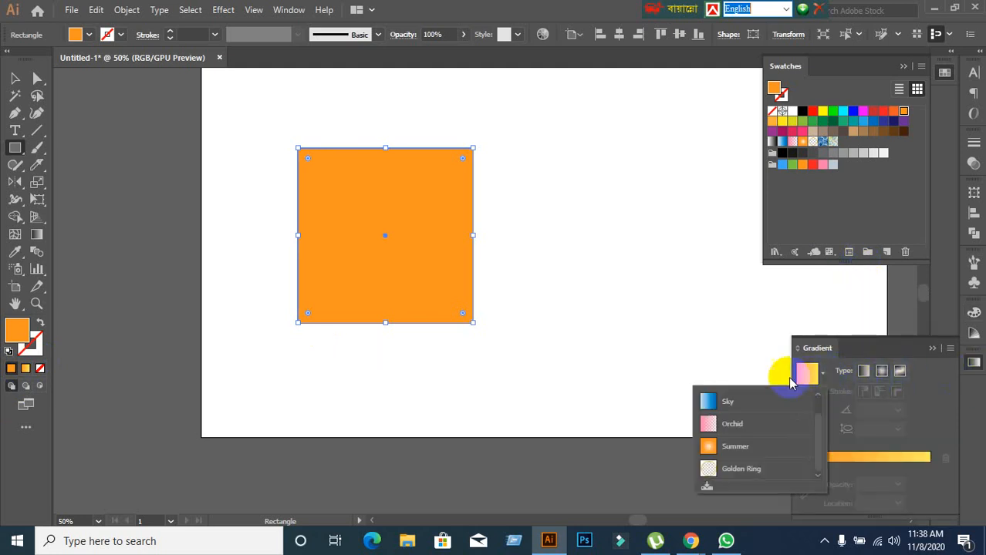
click(717, 412)
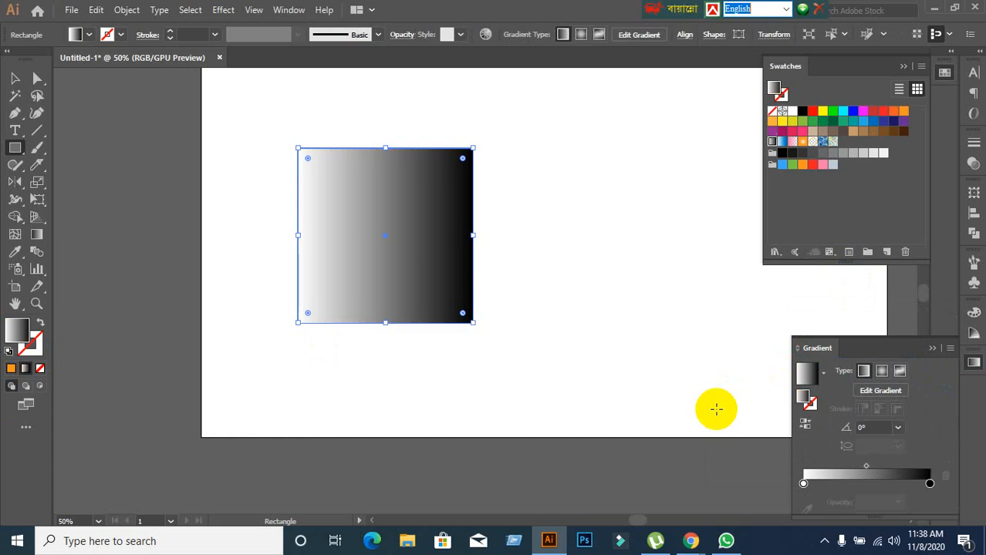
click(803, 467)
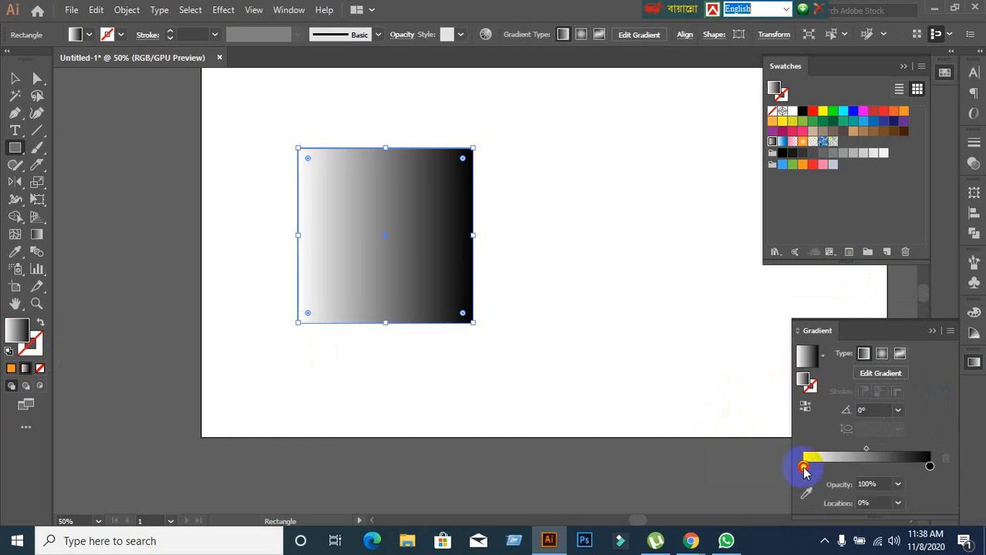
click(833, 112)
key(ctrl+z)
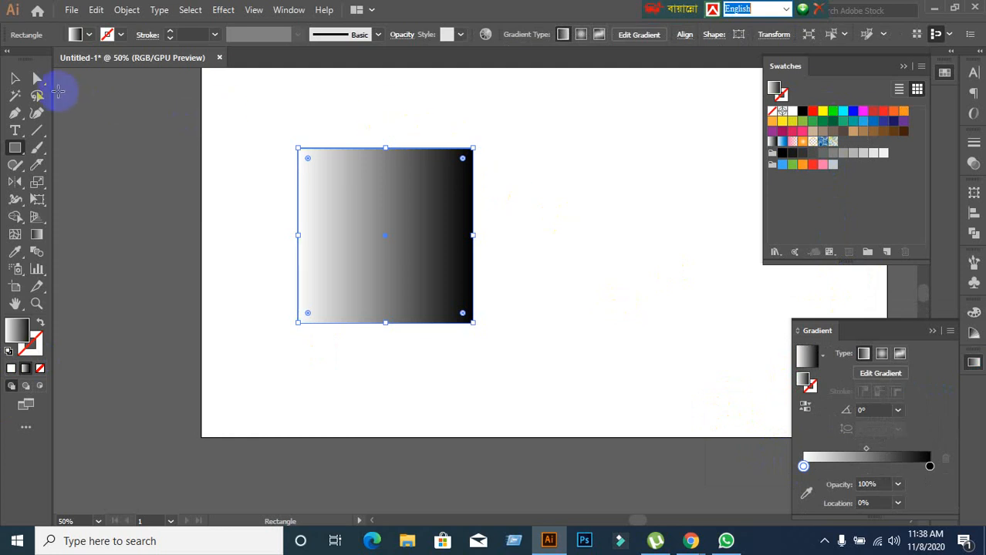
Delete the white-to-black square and reset the fill to none, then to solid white.
click(12, 79)
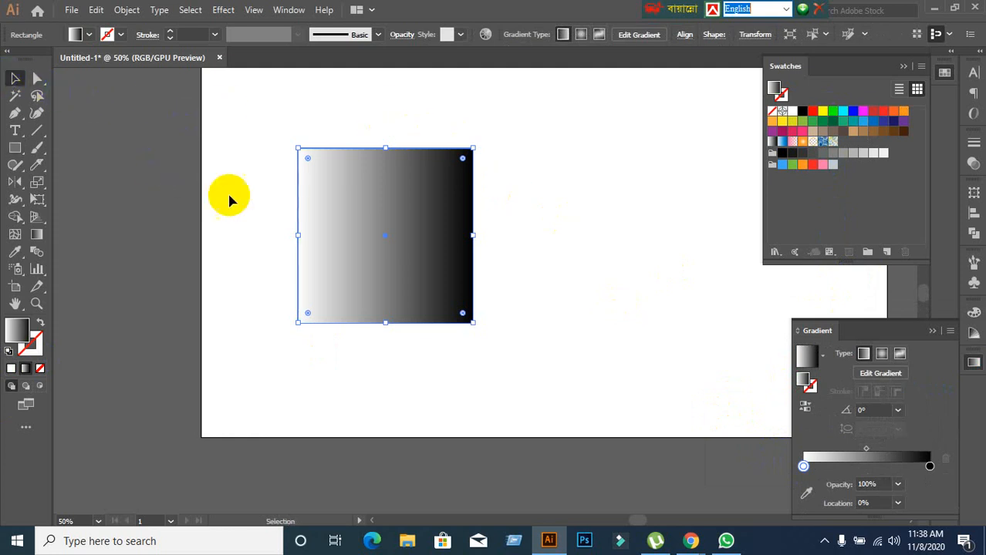
key(Delete)
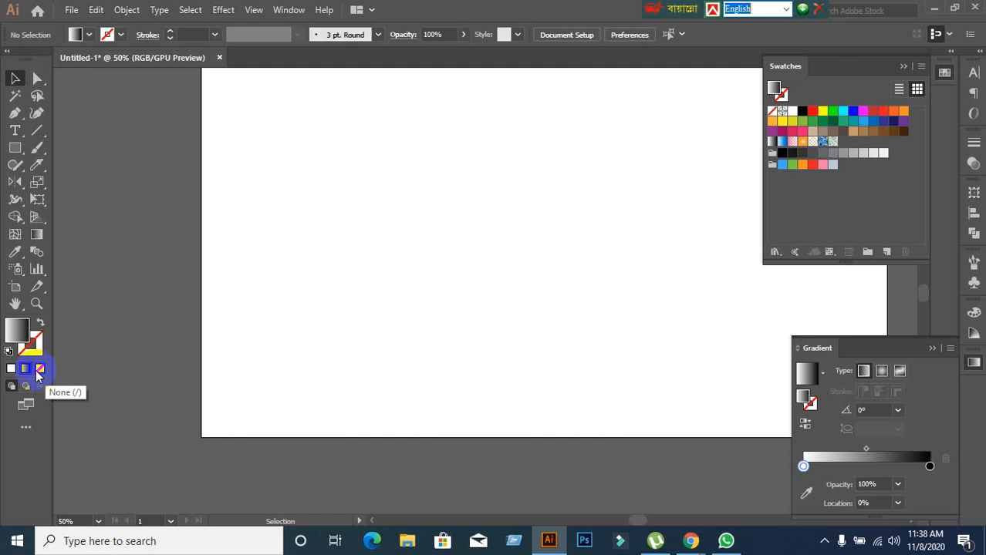
click(40, 371)
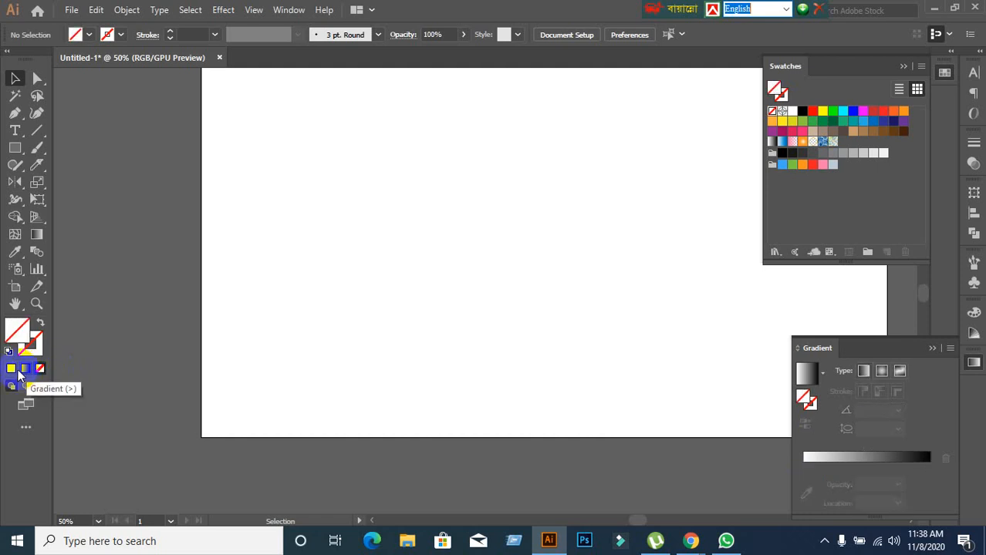
click(10, 369)
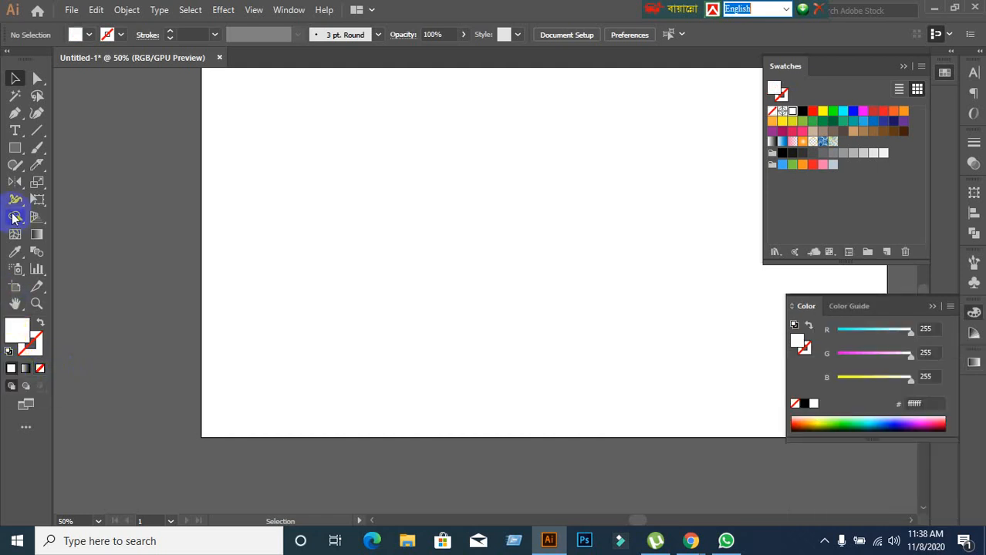
Draw a new square near the middle of the artboard with the Rectangle tool and fill it with the white-to-black gradient.
click(14, 153)
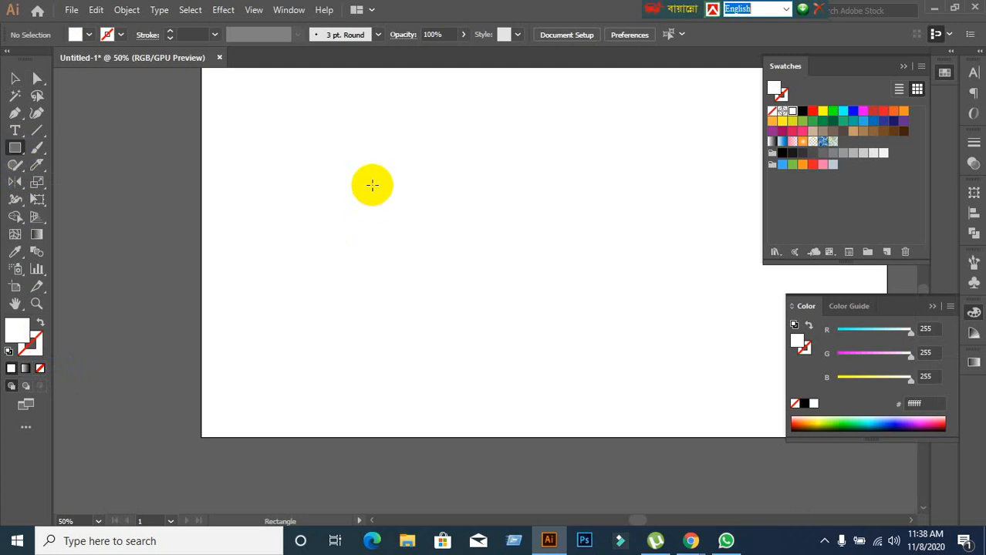
mouse_move(372, 179)
mouse_down()
mouse_move(565, 299)
mouse_move(567, 373)
mouse_up()
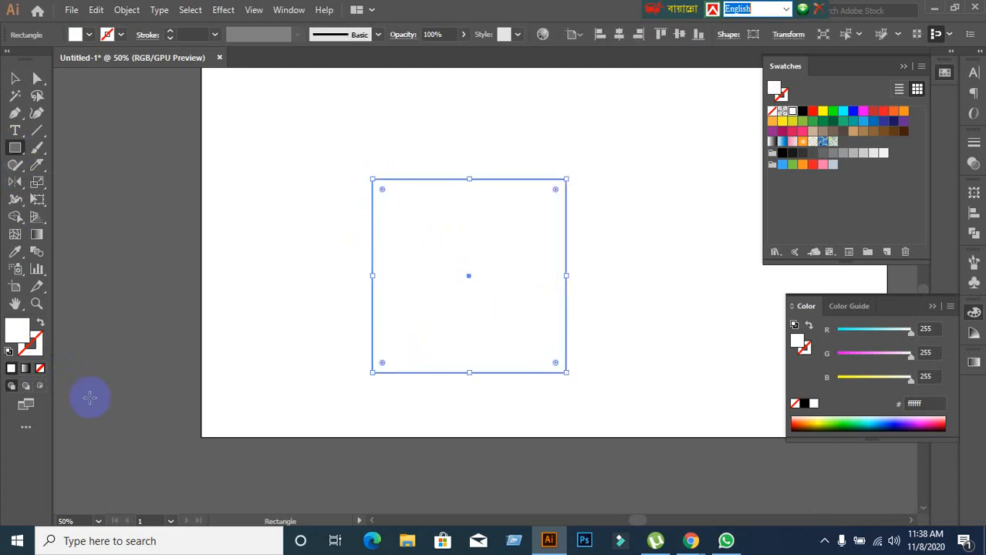
click(26, 370)
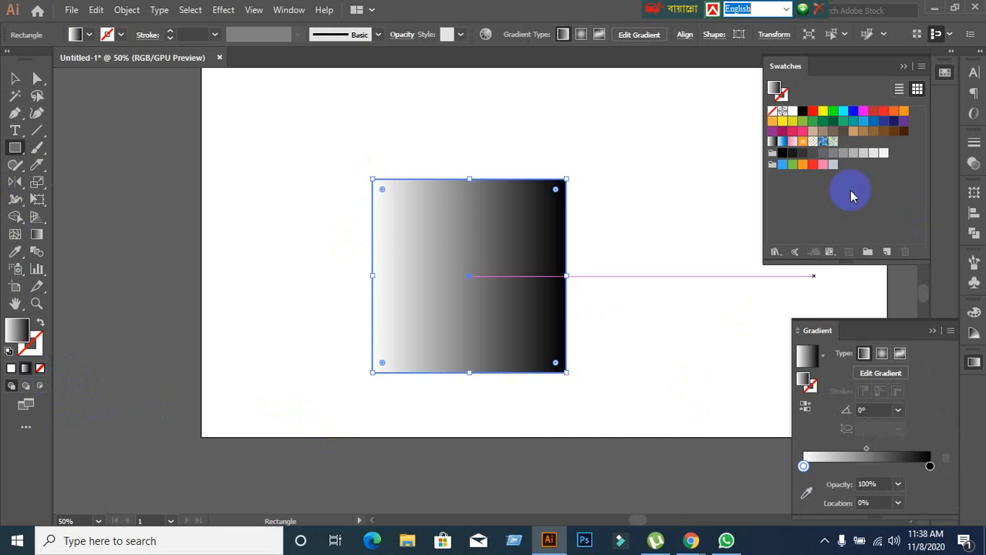
Try a green and the RGB Yellow swatch directly on the gradient square, undoing each solid fill.
click(834, 116)
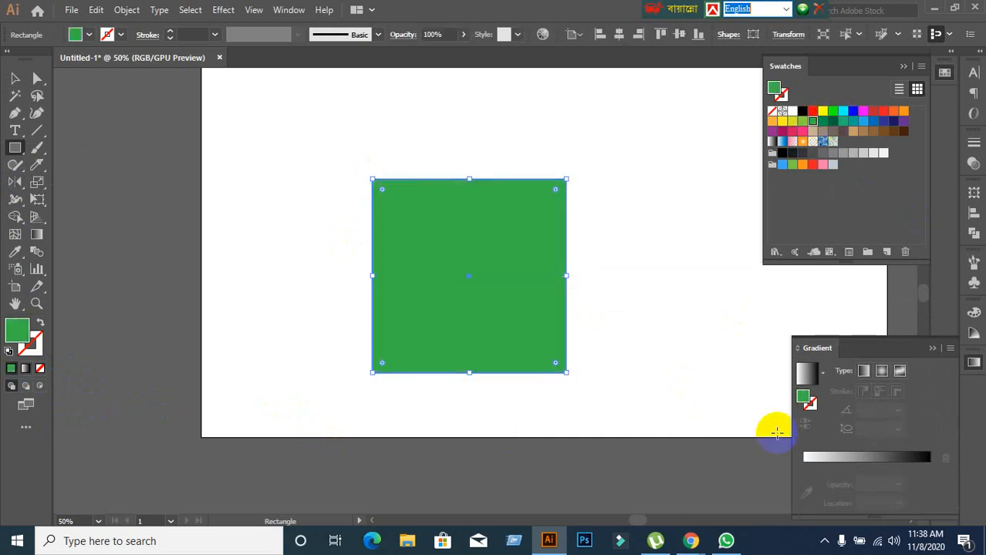
key(ctrl+z)
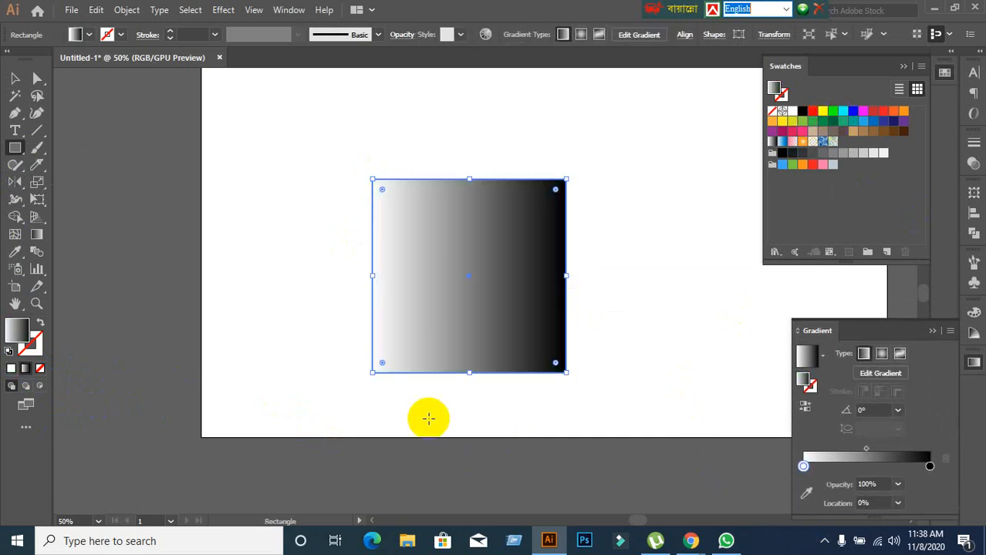
click(803, 466)
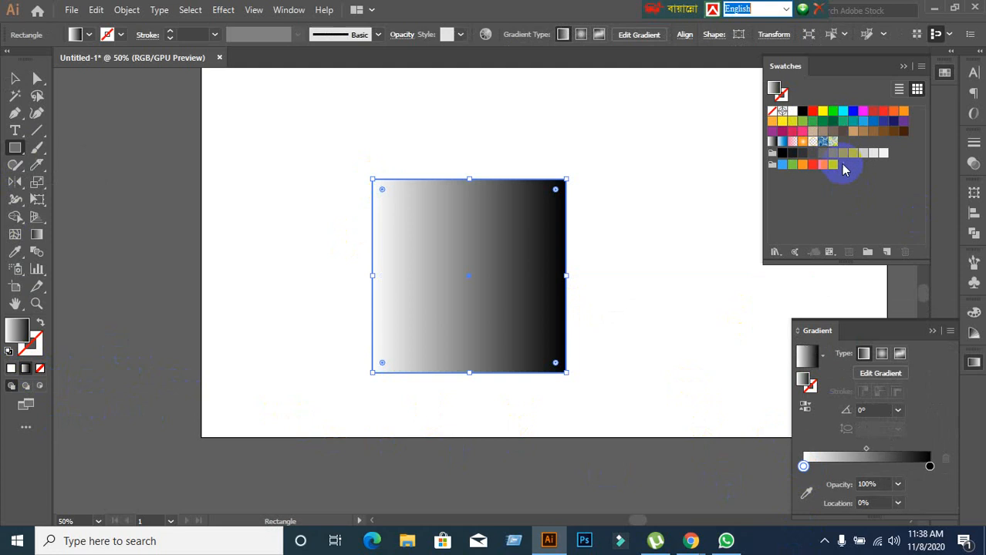
click(823, 113)
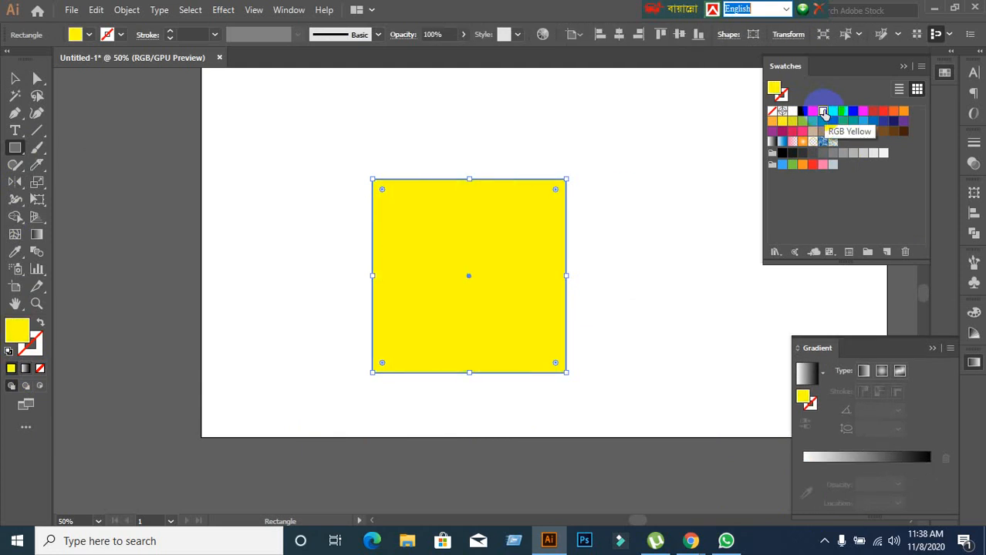
key(ctrl+z)
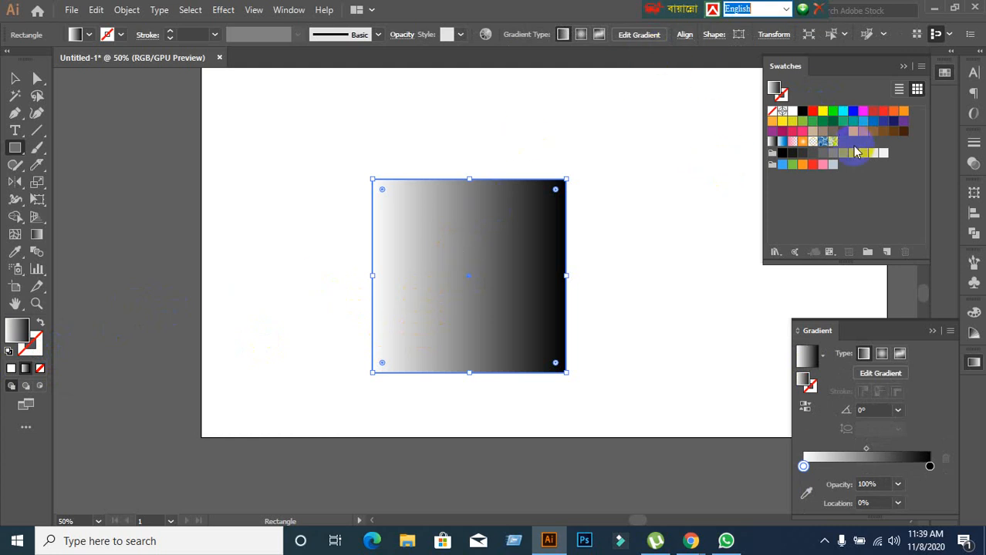
Recolour the square's gradient by placing the RGB Yellow swatch on the starting stop and the magenta swatch on the end stop.
click(824, 114)
drag(896, 101, 803, 467)
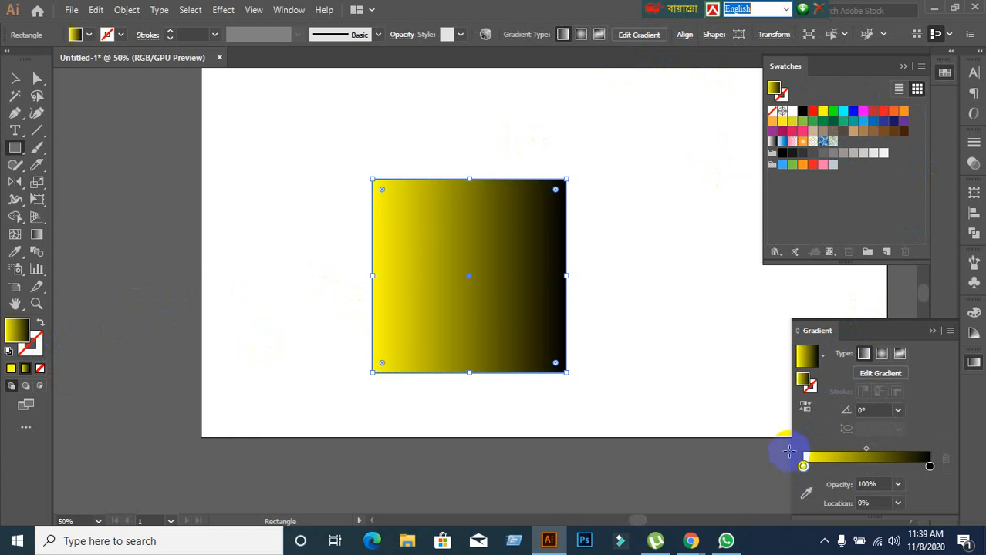
click(929, 469)
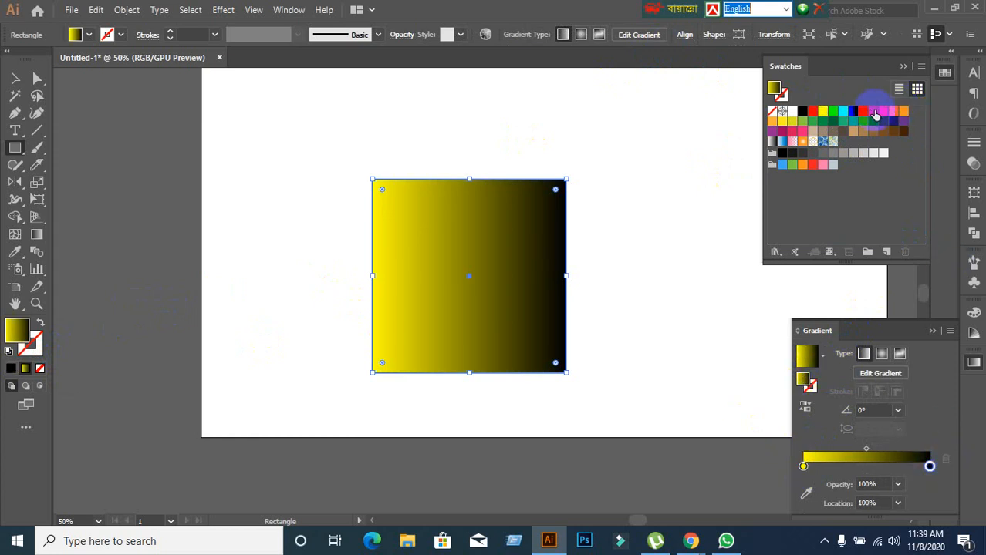
drag(867, 114, 929, 466)
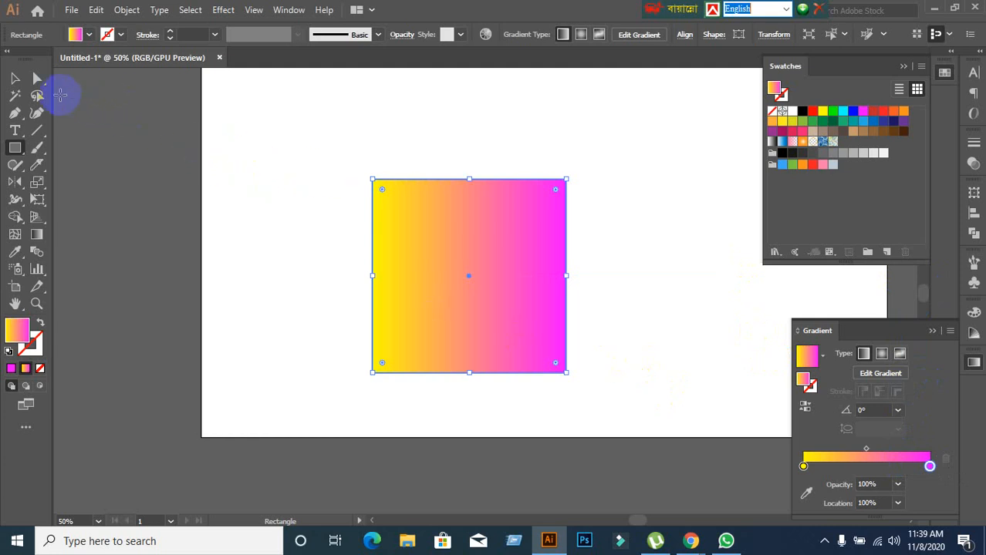
Select the yellow-to-magenta square with the Selection tool and delete it from the artboard.
click(16, 80)
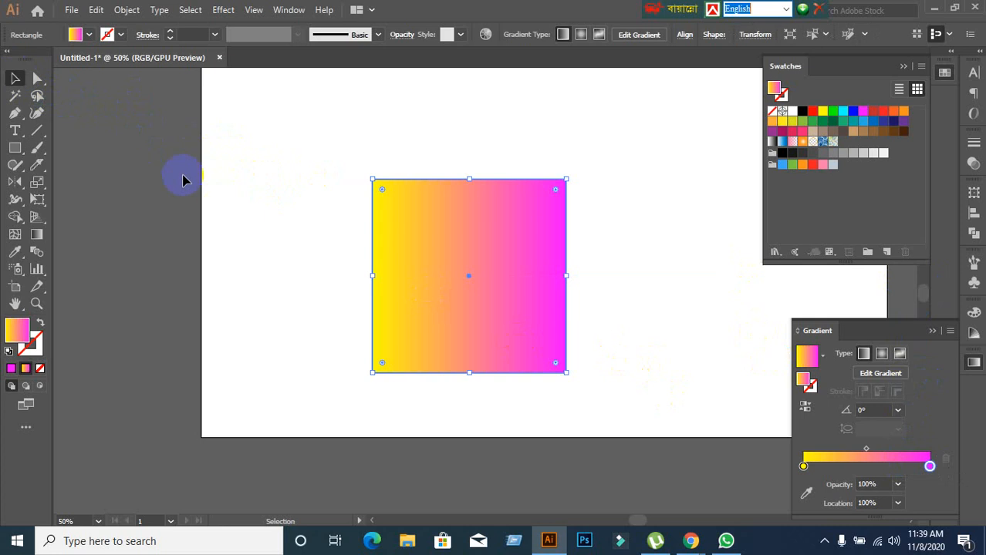
click(308, 191)
drag(299, 160, 519, 341)
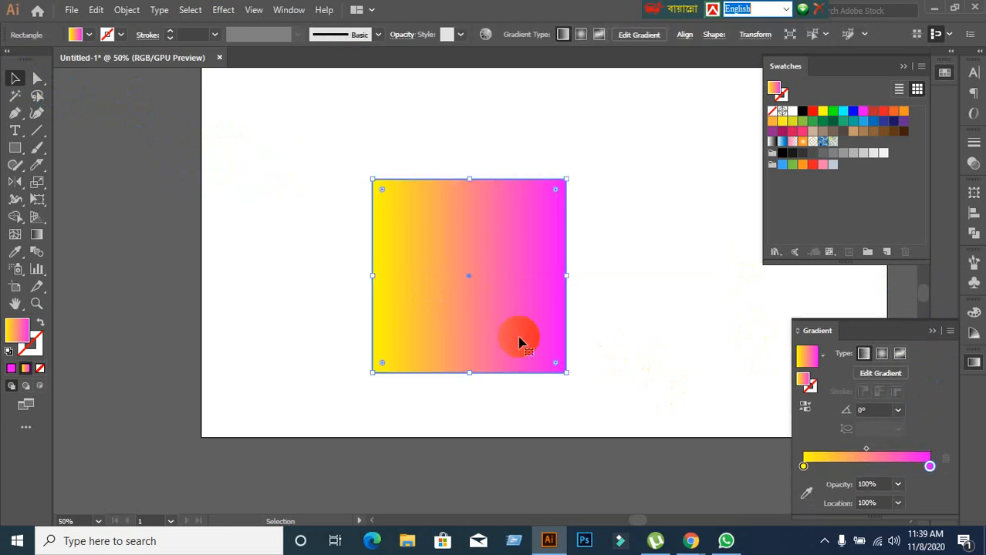
key(Delete)
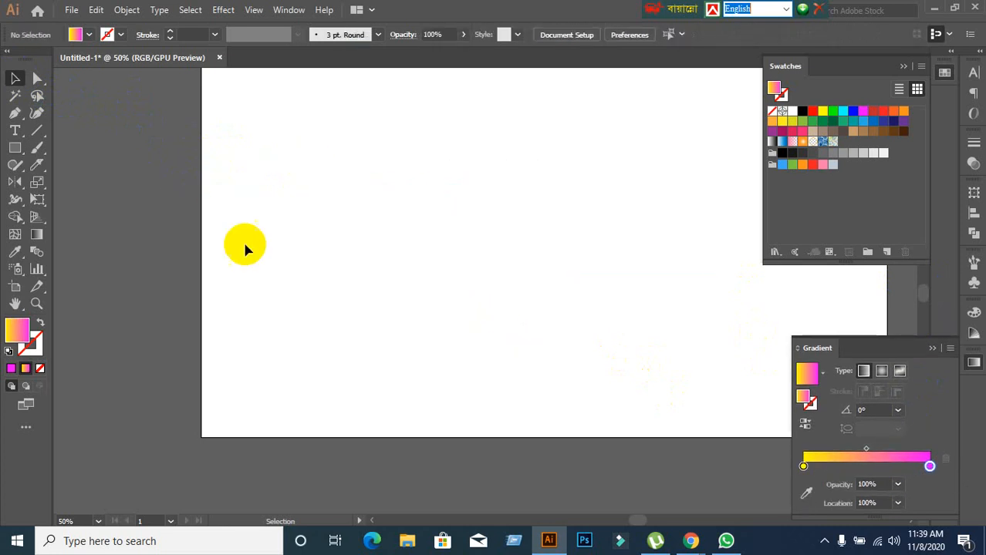
Draw a larger square with the yellow-to-magenta gradient fill and show its gradient bar with the Gradient tool.
click(11, 152)
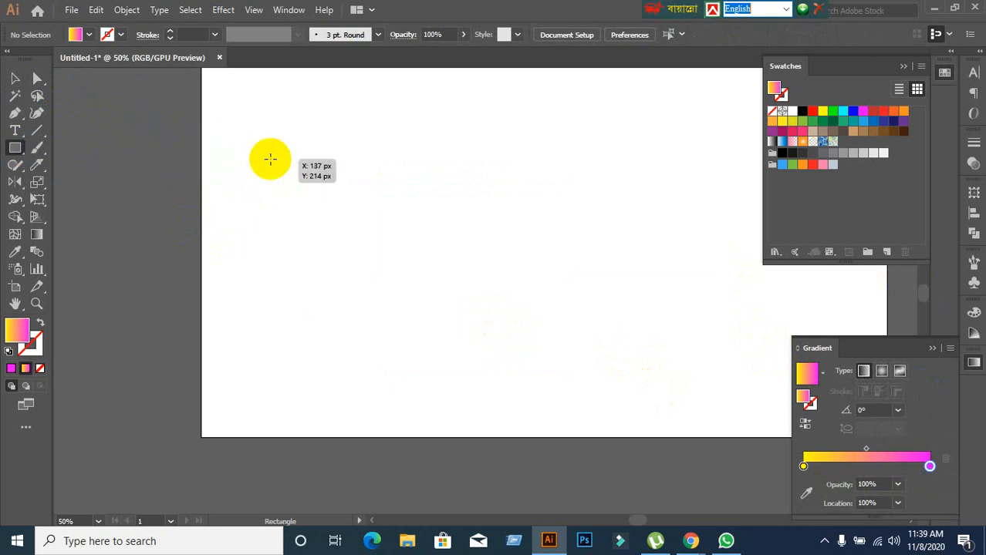
drag(278, 128, 538, 278)
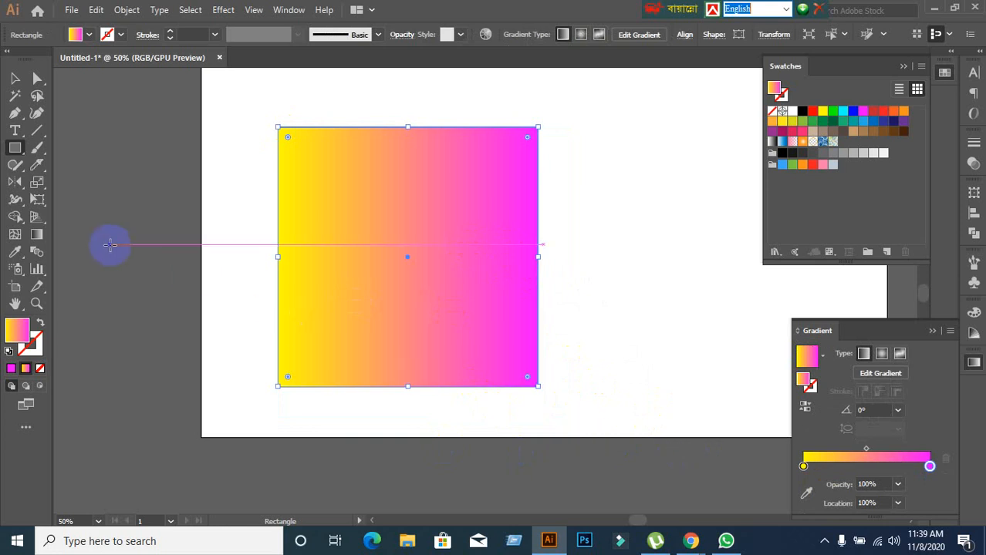
click(36, 236)
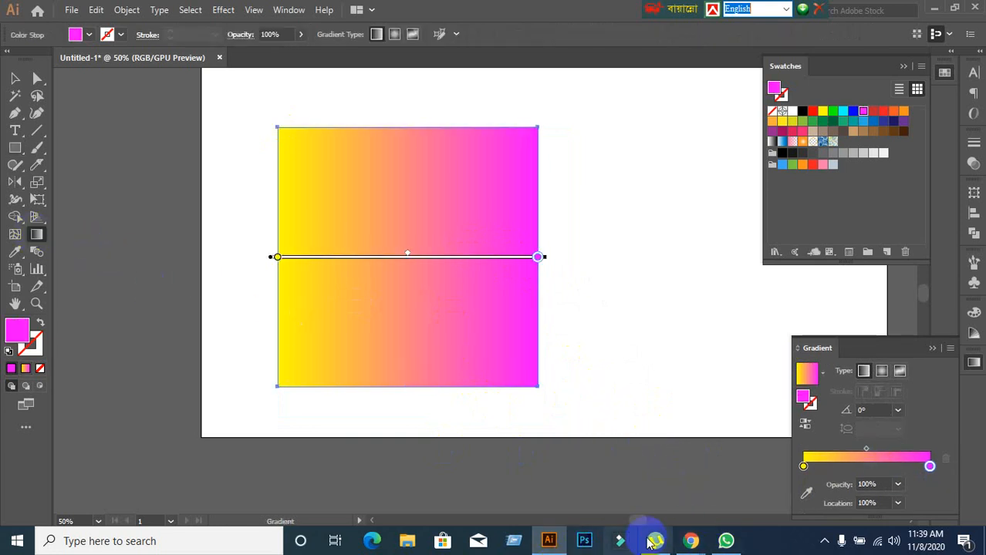
Switch to the Google Meet call in Chrome and check the meeting chat for messages, closing it when done.
click(691, 543)
click(592, 469)
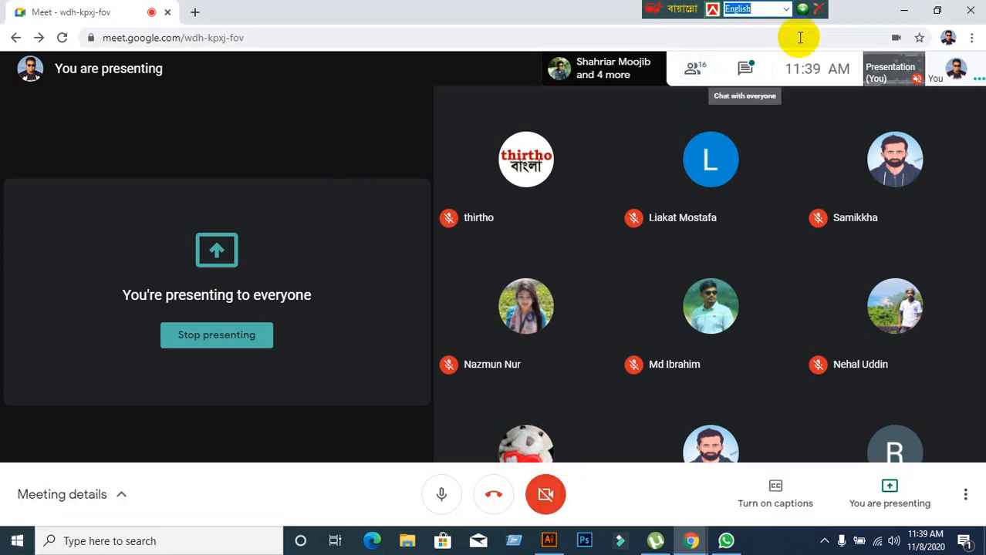
click(739, 70)
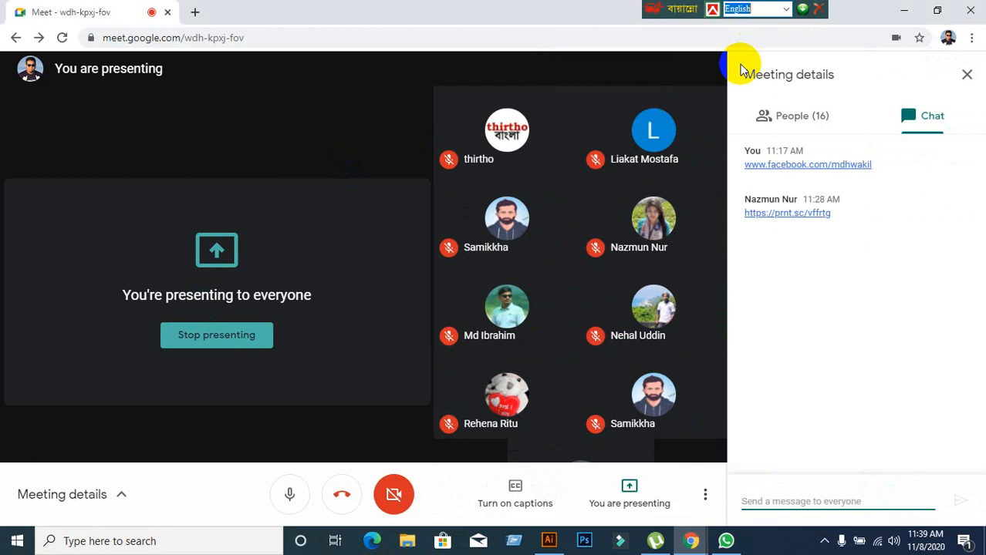
click(965, 74)
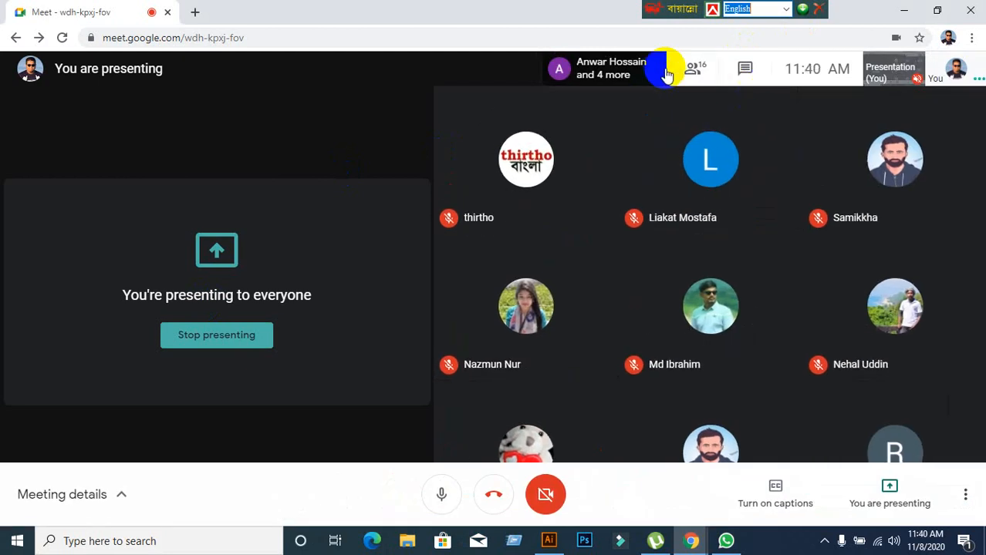
Look through the meeting's participant list, close it and switch back to Illustrator.
click(667, 73)
scroll(884, 319, down, 3)
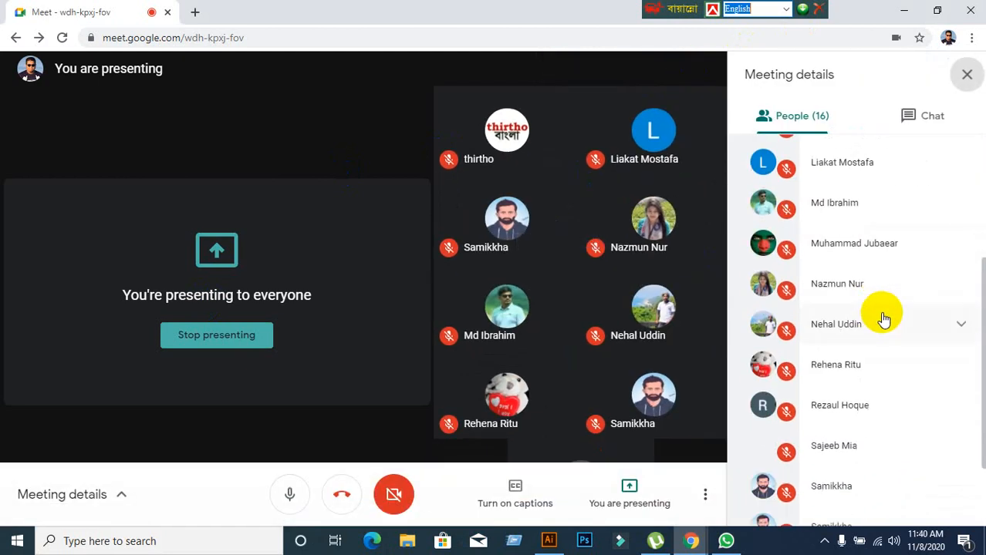
scroll(884, 319, down, 2)
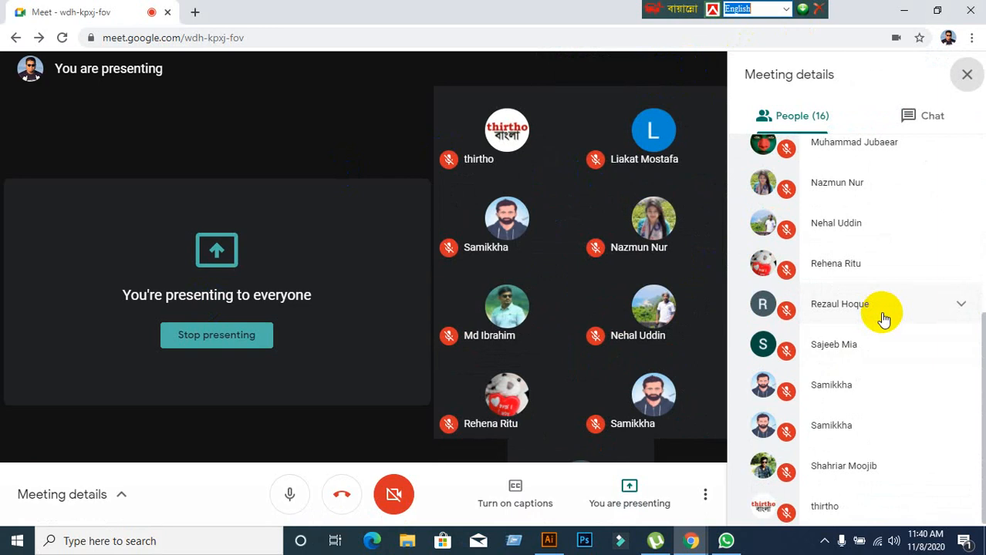
scroll(883, 320, up, 5)
click(964, 74)
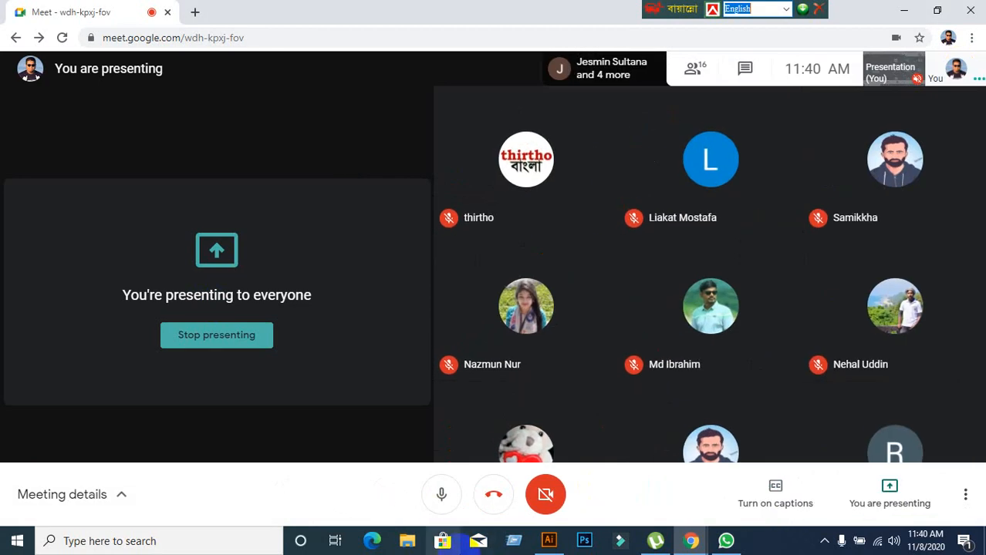
click(548, 540)
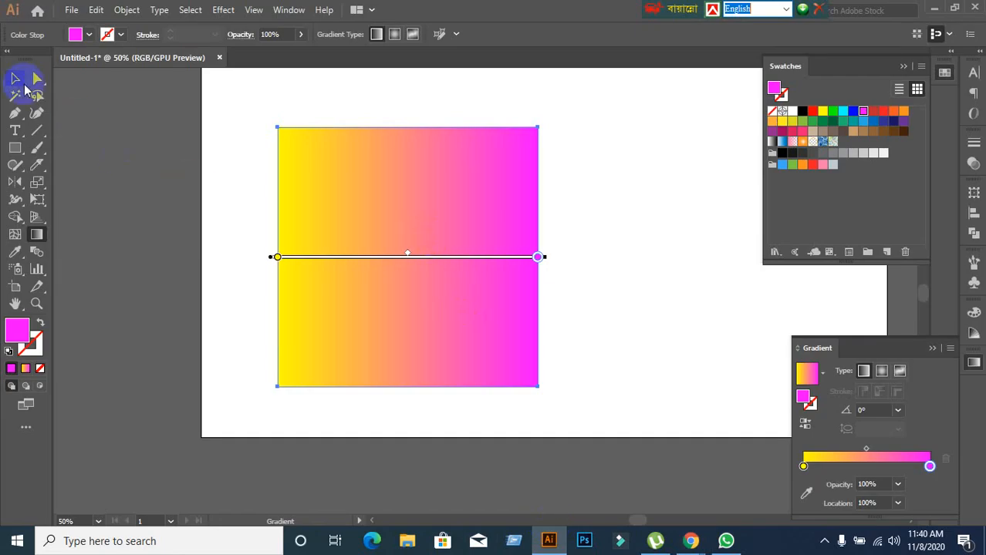
Move the gradient square slightly up and to the left, and show its gradient bar again with the Gradient tool.
click(23, 86)
drag(420, 292, 400, 268)
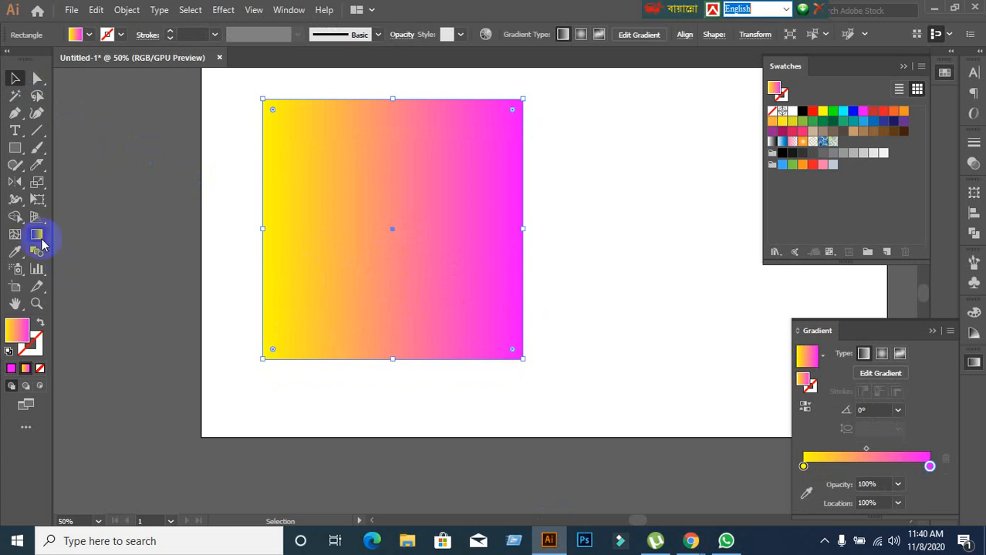
click(881, 377)
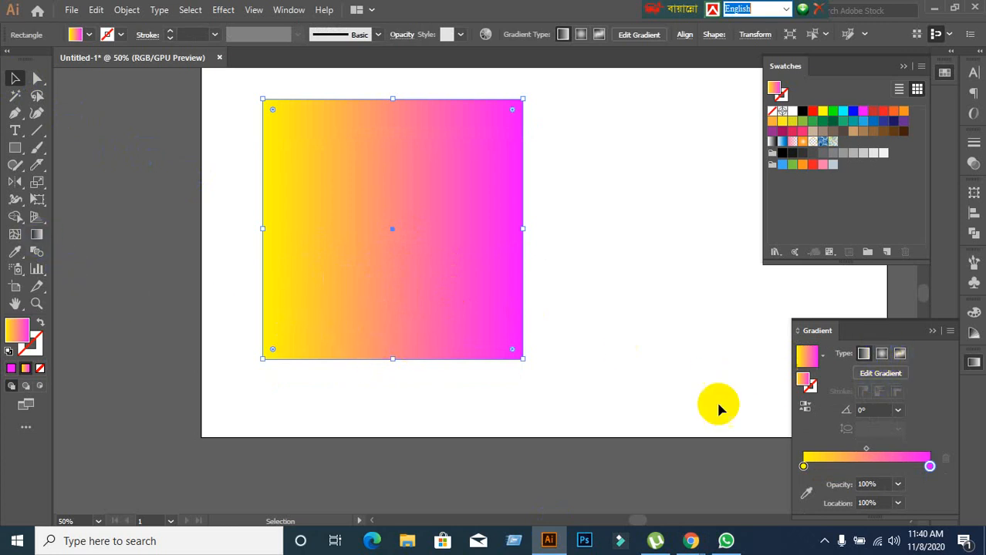
click(39, 235)
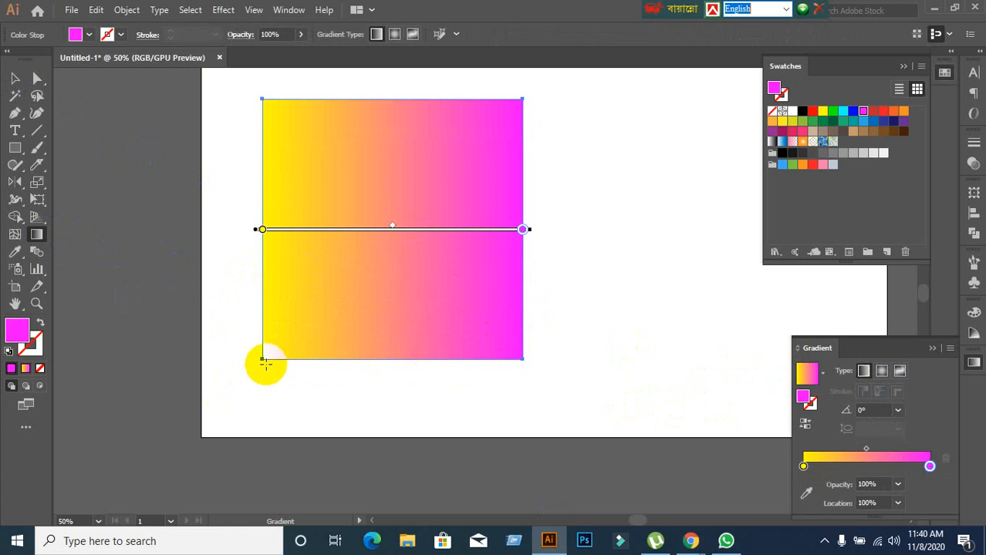
Redraw the square's linear gradient with the Gradient tool in several directions, ending with a nearly horizontal line at about 0.5° extending past both sides.
drag(266, 364, 510, 111)
drag(250, 382, 484, 86)
drag(233, 104, 601, 374)
drag(379, 75, 431, 379)
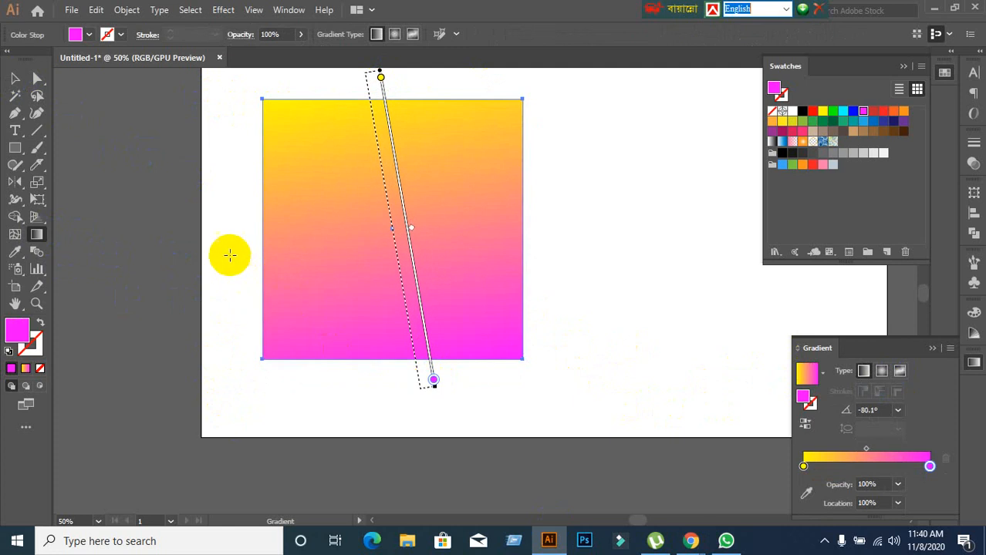
drag(230, 254, 600, 251)
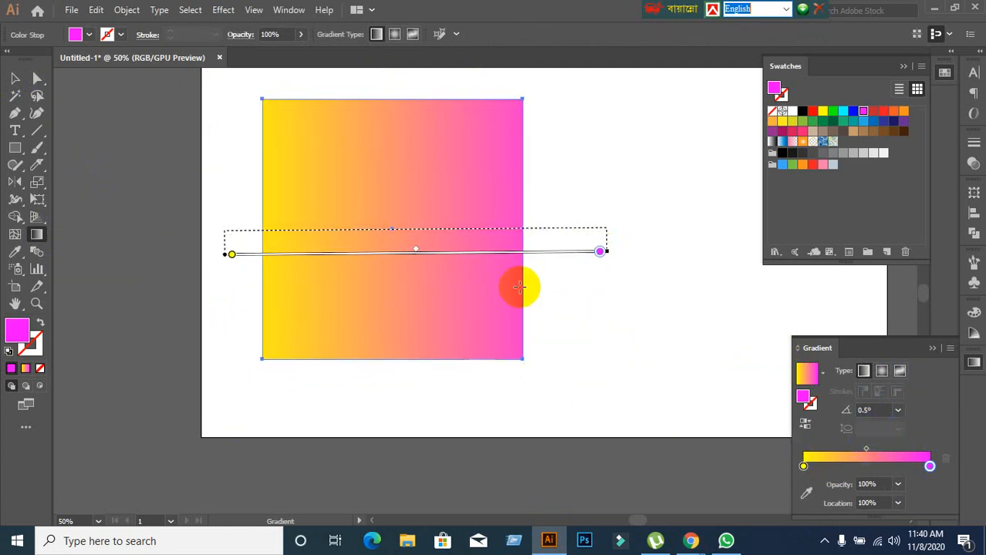
Return to the Selection tool and vary the square's gradient angle through 51°, 106° and 90°, ending at 121°.
click(14, 78)
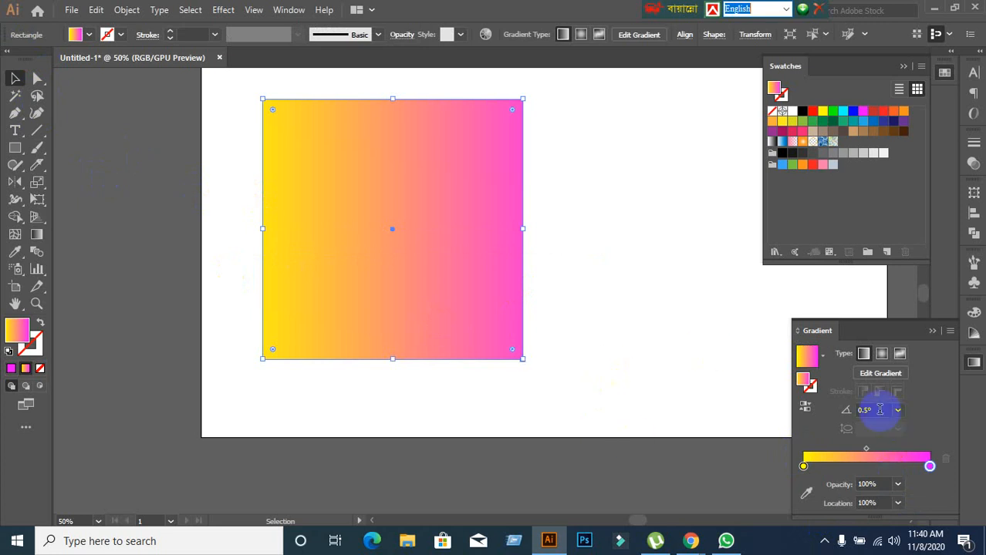
scroll(880, 410, up, 20)
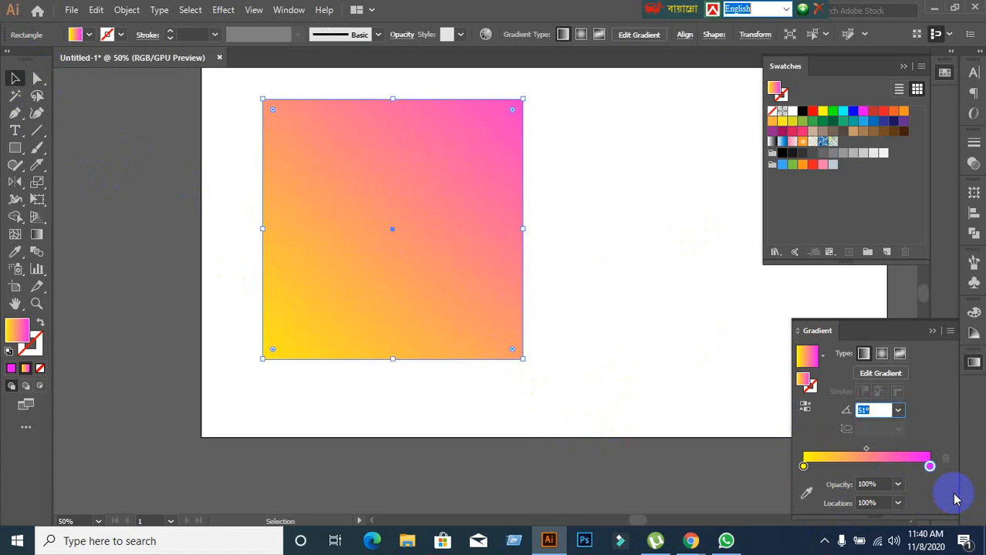
scroll(864, 410, up, 5)
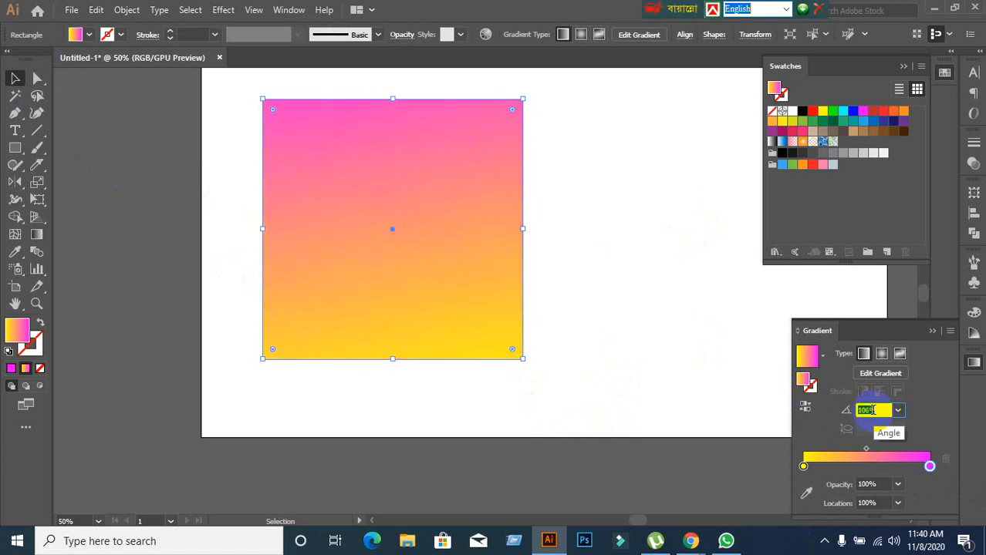
scroll(872, 410, down, 20)
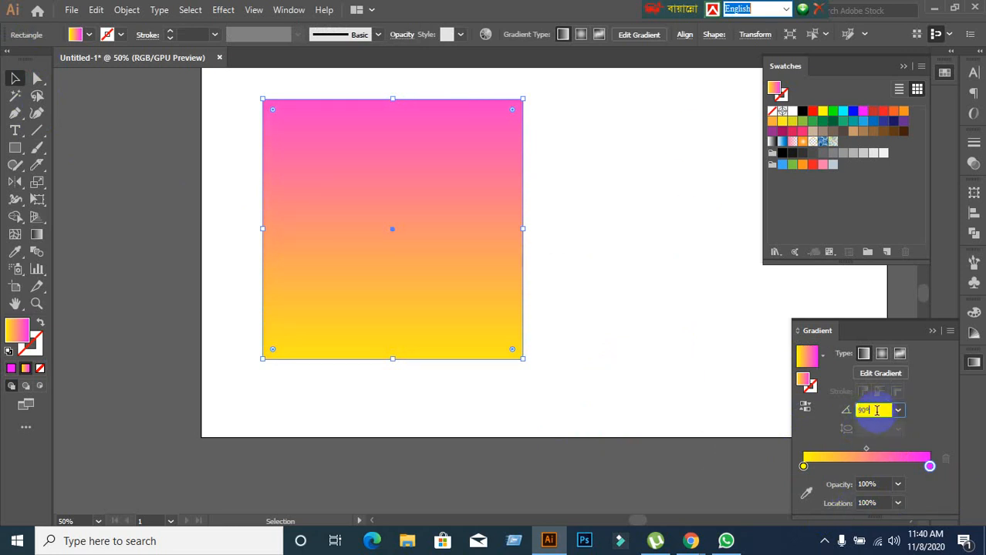
text(107)
key(Return)
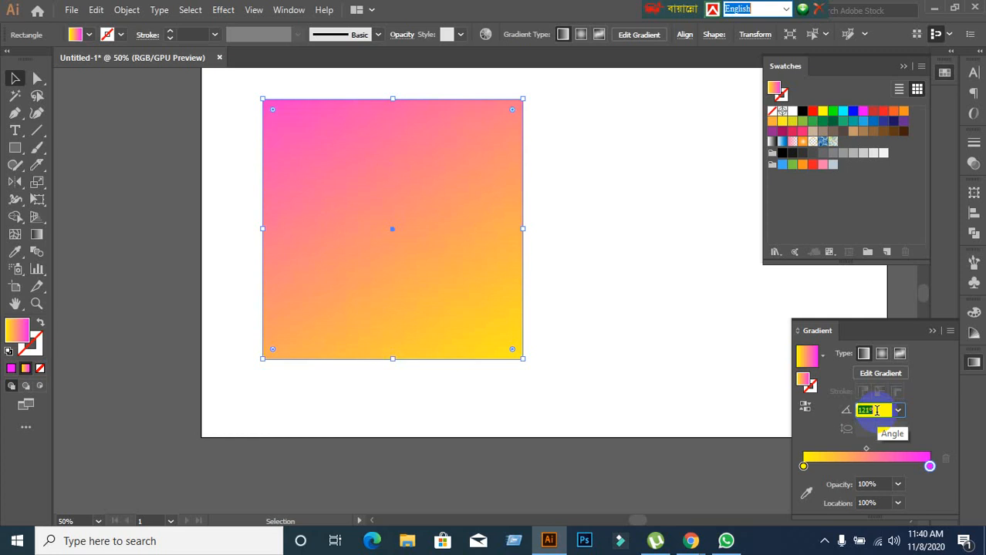
Switch to the Google Meet call in Chrome to check on the participants and return to Illustrator.
mouse_move(693, 535)
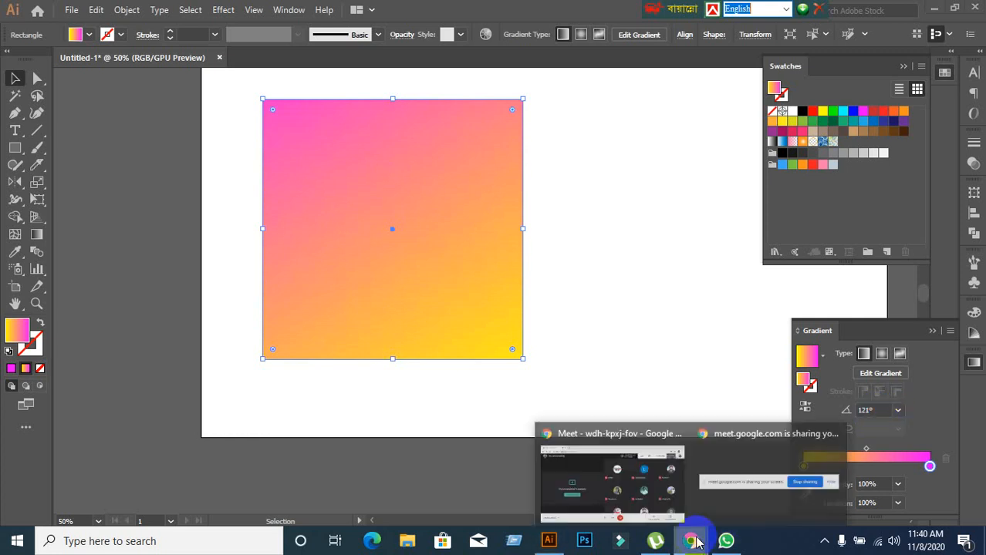
click(621, 489)
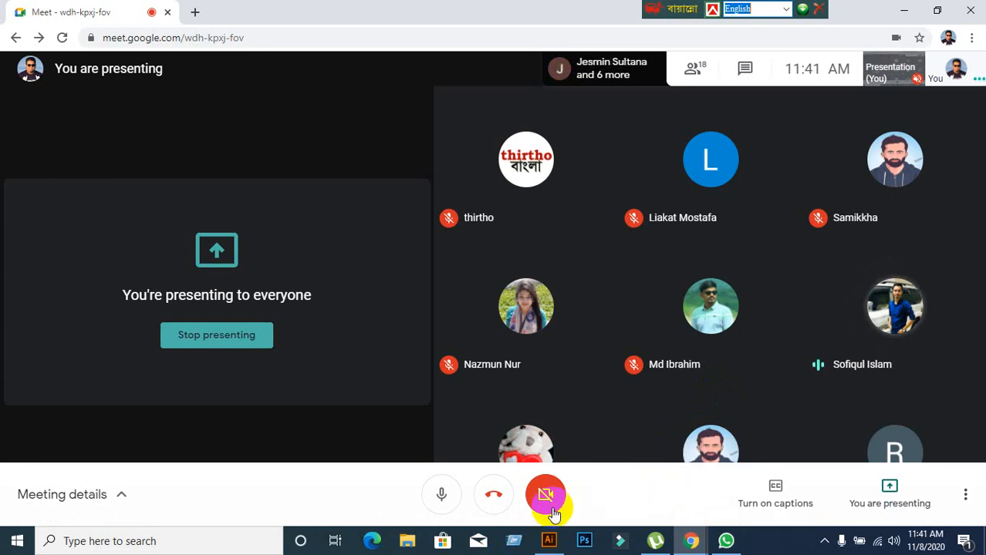
mouse_move(551, 550)
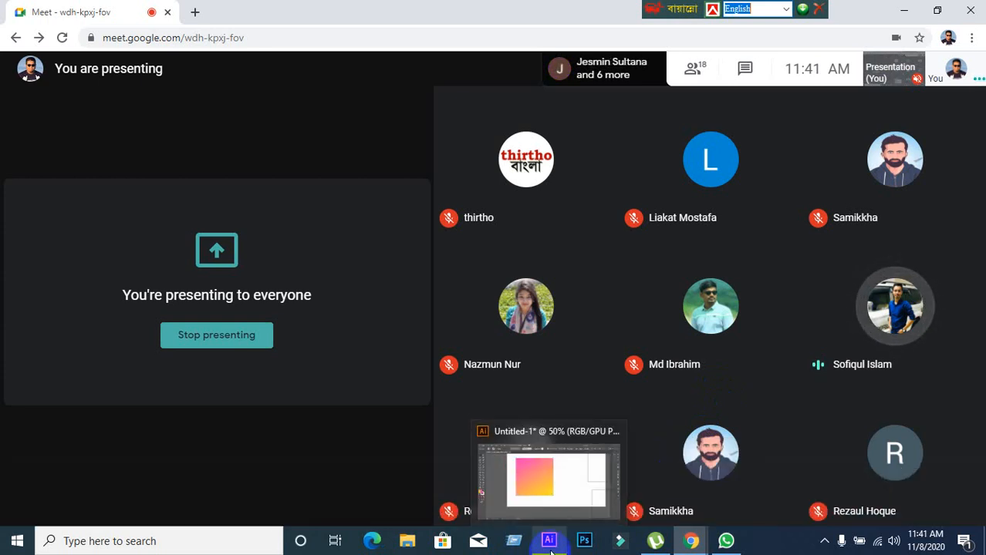
click(551, 550)
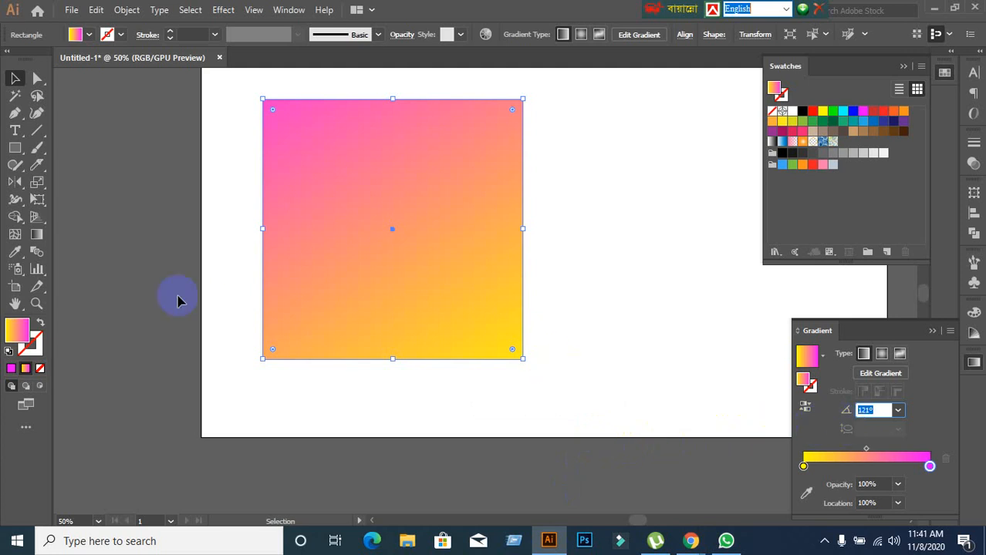
Redraw the linear gradient diagonally across the square several times with the Gradient tool, ending at about -24.6°, from yellow at the upper left to magenta.
click(37, 235)
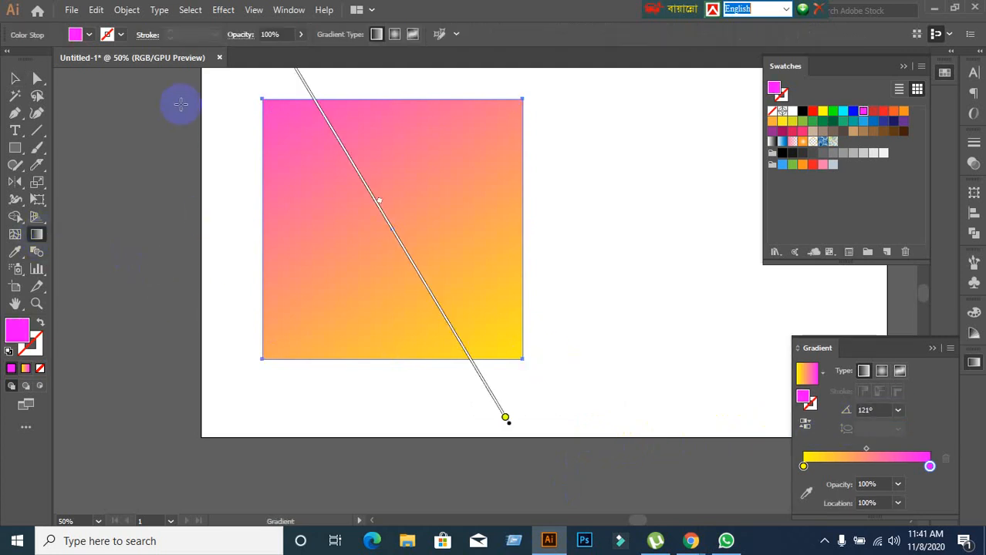
drag(249, 150, 532, 307)
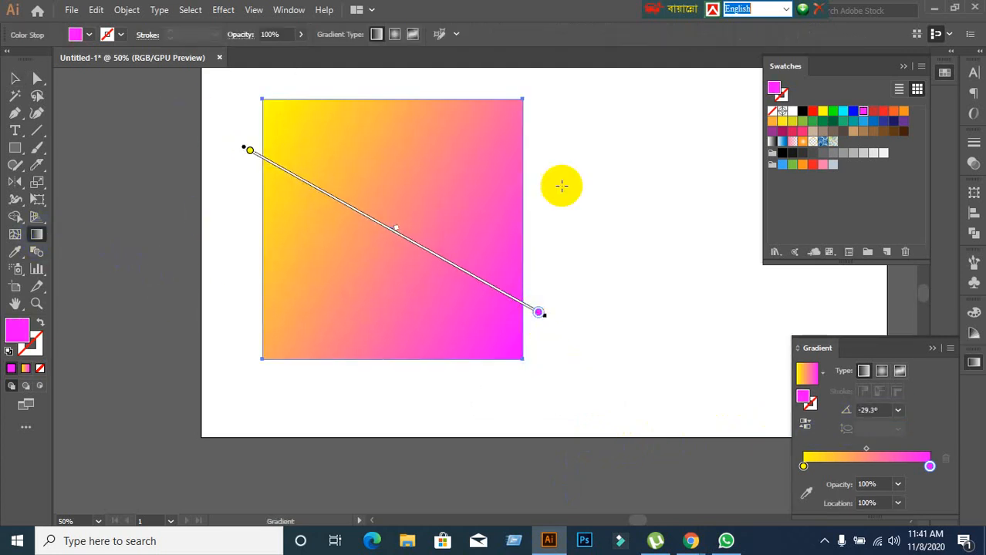
drag(569, 134, 269, 347)
drag(248, 187, 598, 348)
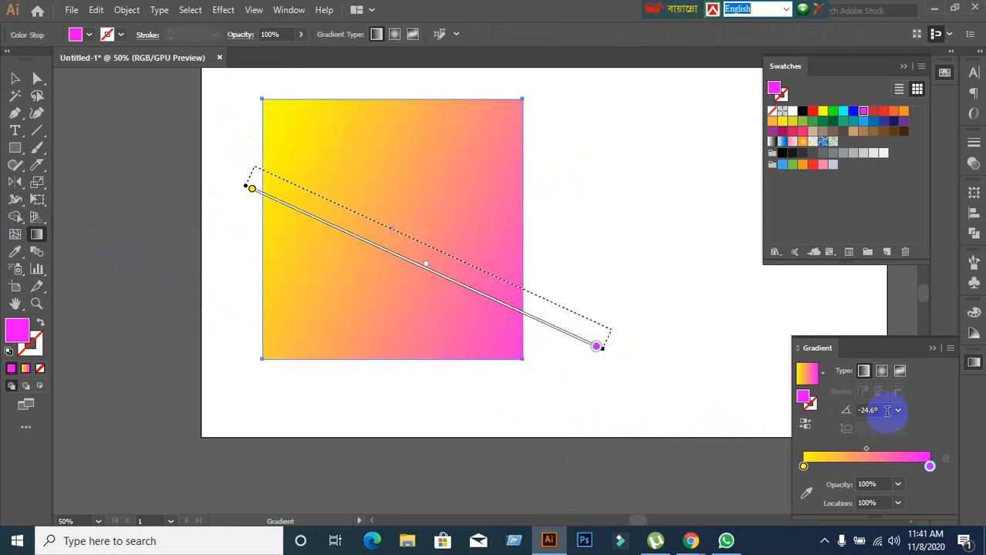
Step the gradient angle down through -29°, -75° and -124° to -180°, rotating the gradient bar on the square.
key(Down)
key(Down)
key(Down)
key(Down)
key(Down)
key(Down)
key(Down)
key(Down)
key(Down)
key(Down)
key(Down)
key(Down)
key(Down)
key(Down)
key(Down)
key(Down)
key(Down)
key(Down)
key(Down)
key(Down)
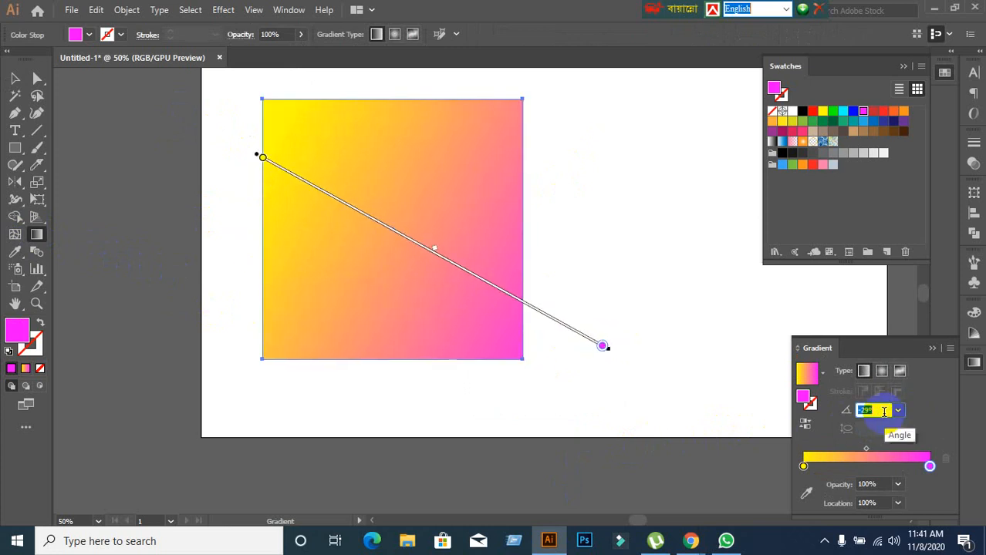
key(Down)
key(Down)
key(Down)
key(Down)
key(Down)
key(Down)
key(Down)
key(Down)
key(Down)
key(Down)
key(Down)
key(Down)
key(Down)
key(Down)
key(Down)
key(Down)
key(Down)
key(Down)
key(Down)
key(Down)
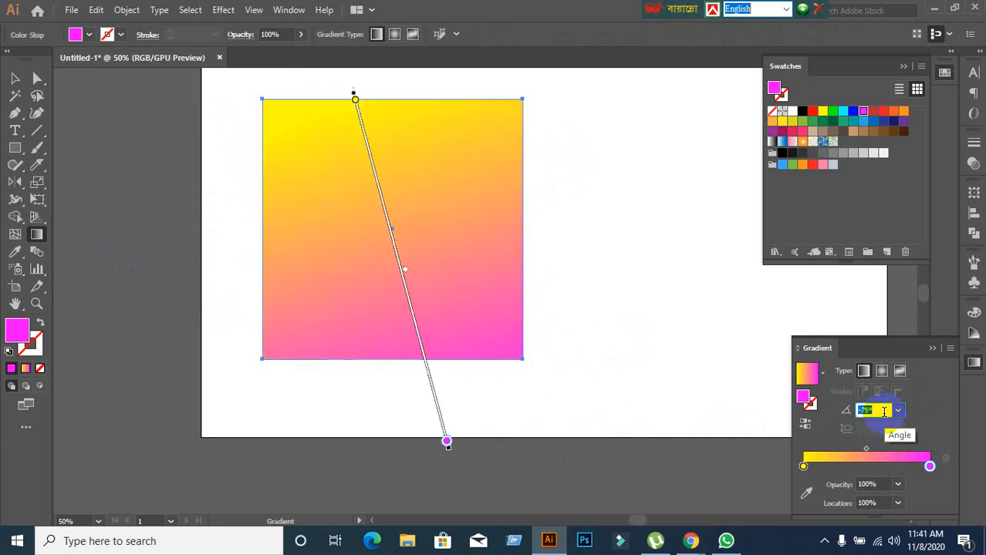
key(Down)
key(Down)
key(Down)
key(Down)
key(Down)
key(Down)
key(Down)
key(Down)
key(Down)
key(Down)
key(Down)
key(Down)
key(Down)
key(Down)
key(Down)
key(Down)
key(Down)
key(Down)
key(Down)
key(Down)
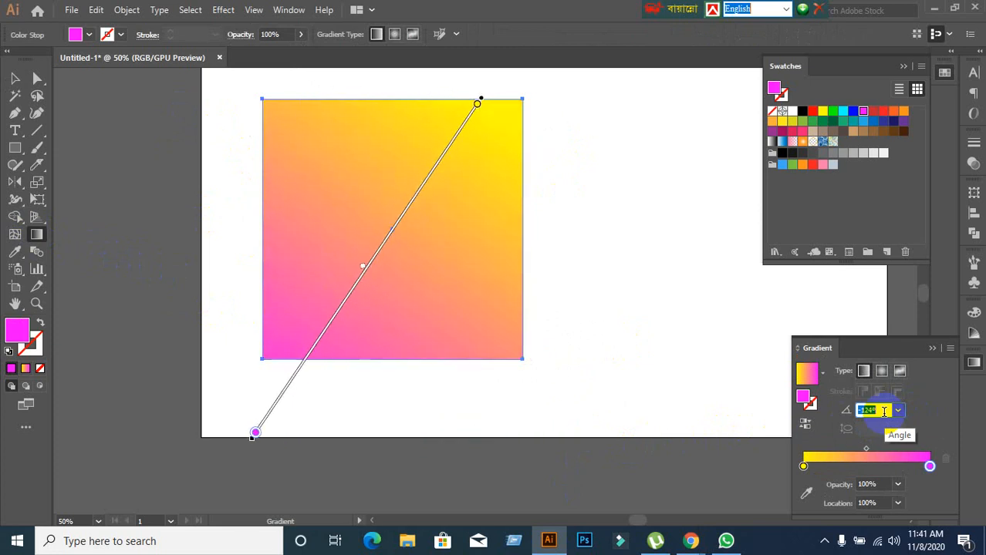
key(Down)
key(Down)
key(Down)
key(Down)
key(Down)
key(Down)
key(Down)
key(Down)
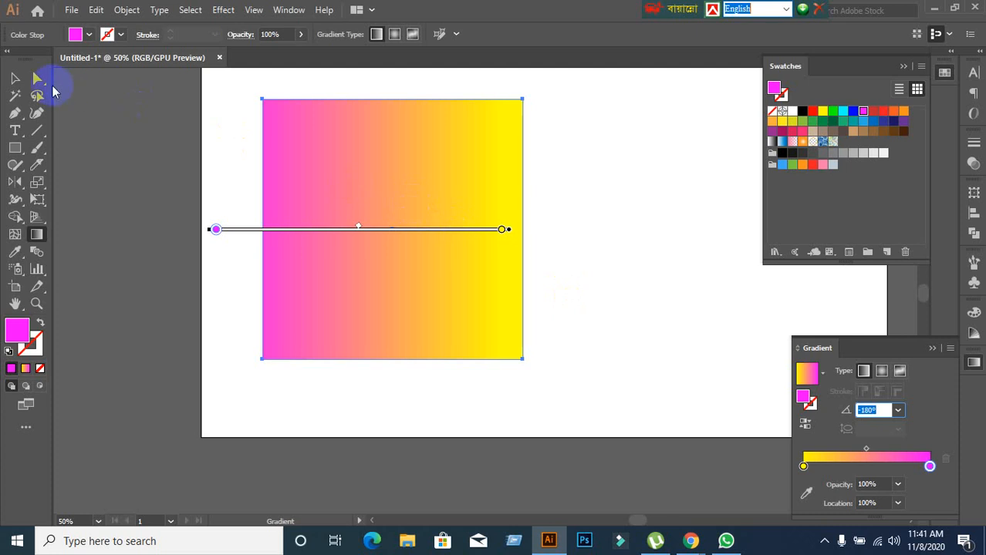
Return to the Selection tool, vary the gradient angle and set it to 0°.
click(14, 78)
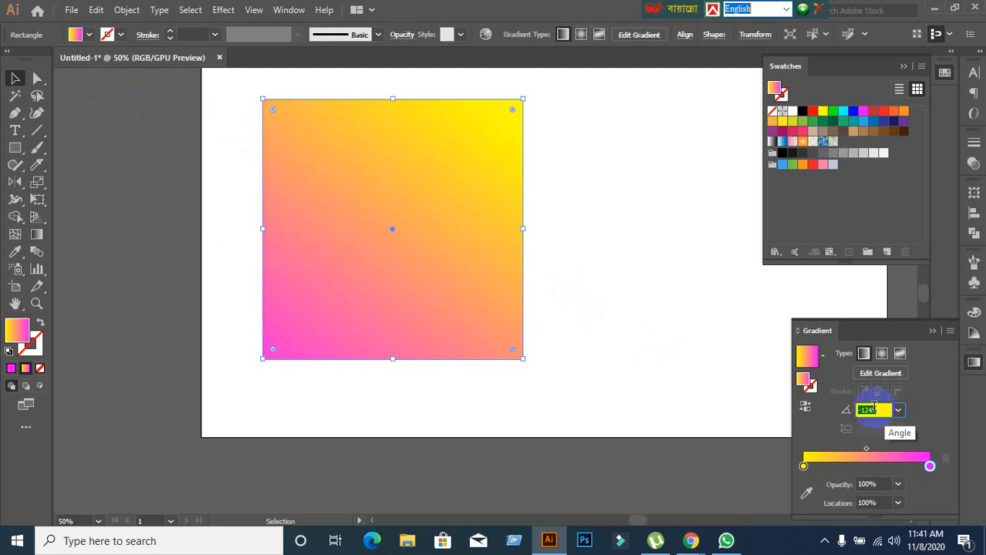
key(Down)
key(Down)
key(Down)
key(Down)
key(Down)
key(Down)
key(Down)
key(Down)
key(Down)
key(Down)
key(Down)
key(Down)
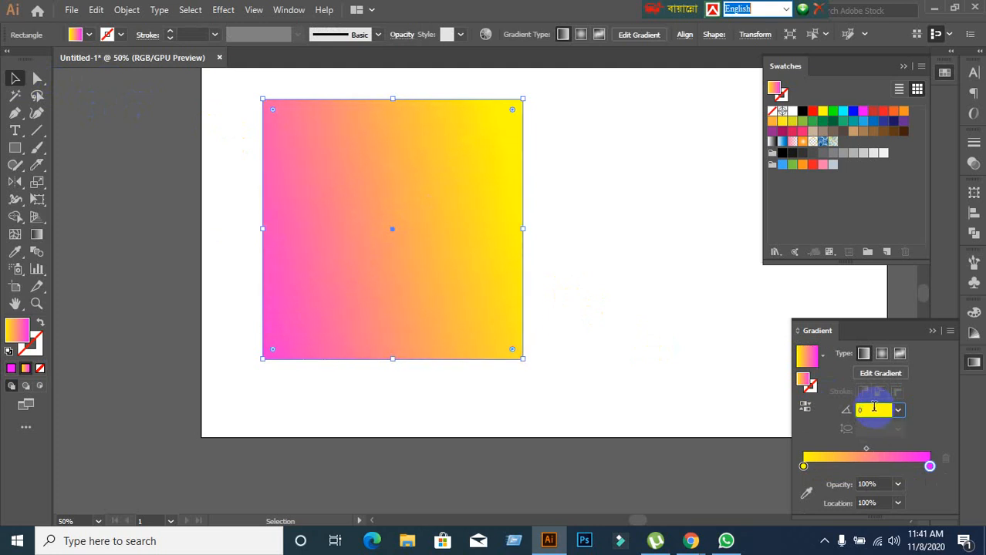
key(Return)
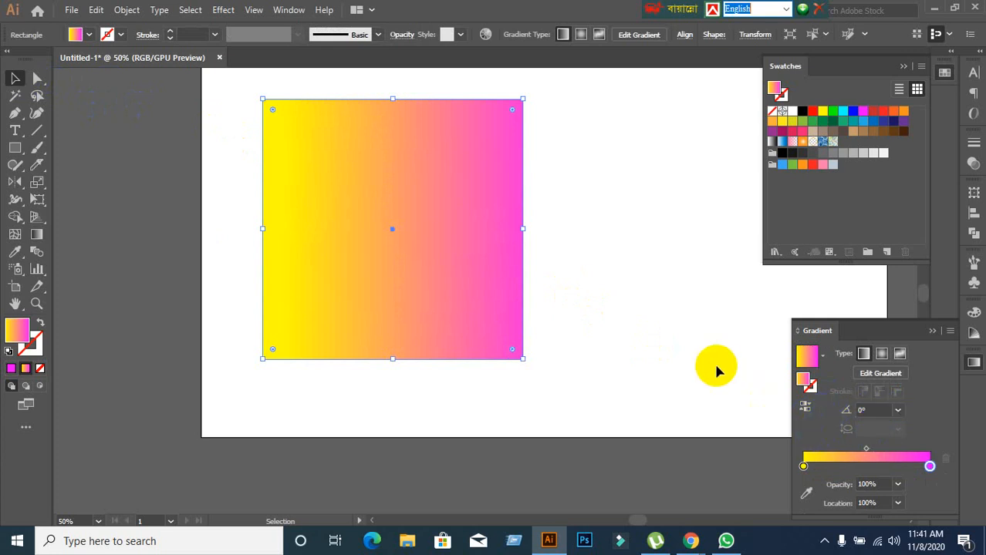
Move the square to the right on the artboard and change its gradient type to Radial.
drag(469, 306, 557, 311)
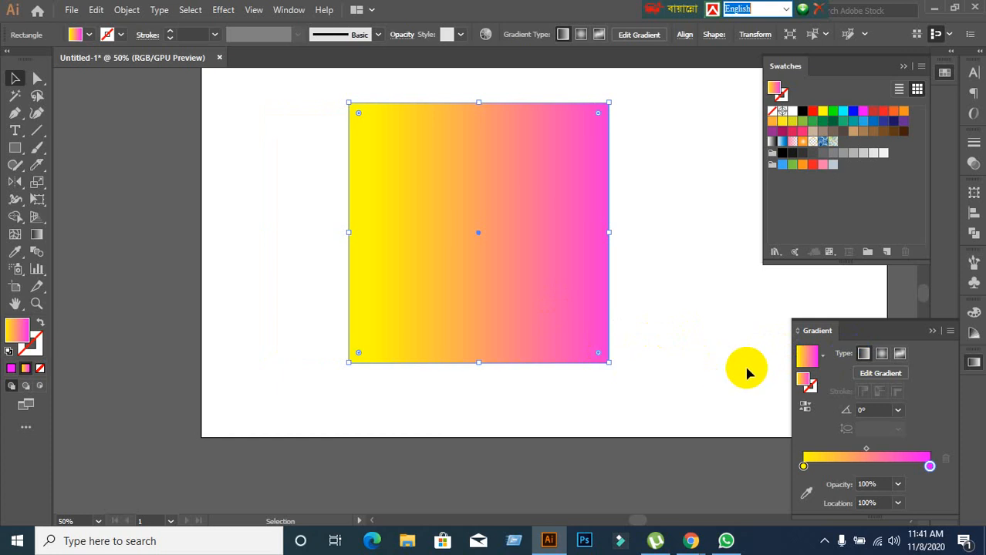
click(883, 355)
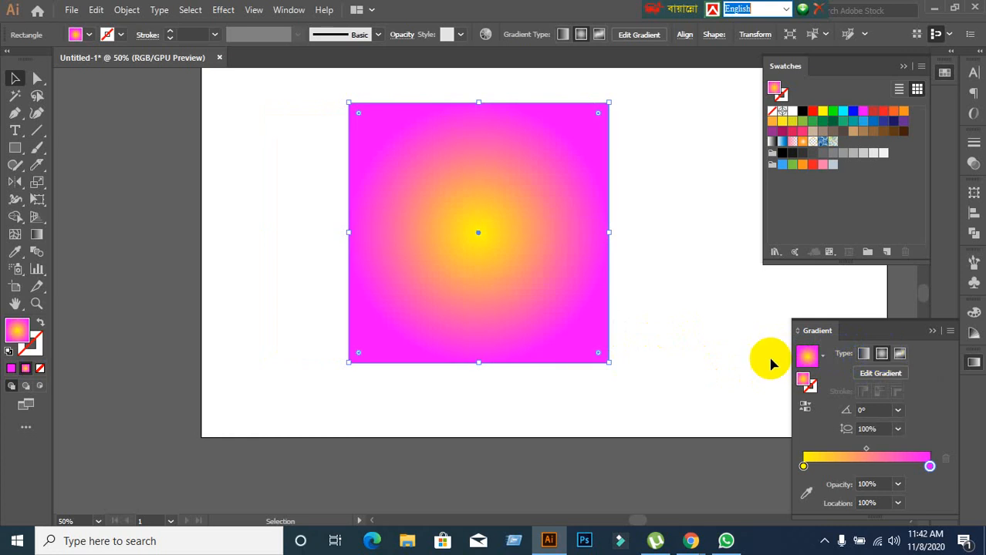
Reverse the radial gradient and restore its colour order, and shift the midpoint between yellow and magenta to 76.26%.
click(804, 406)
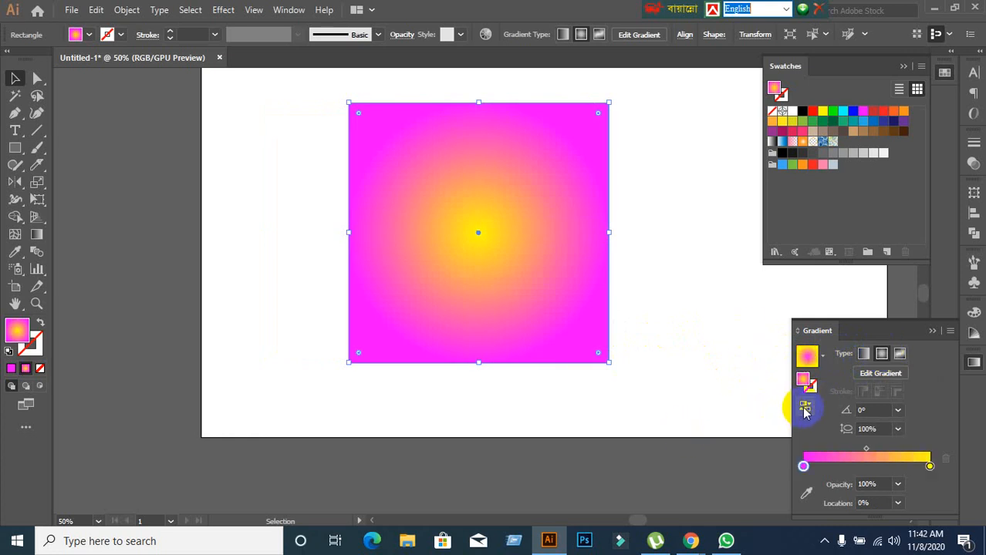
click(803, 406)
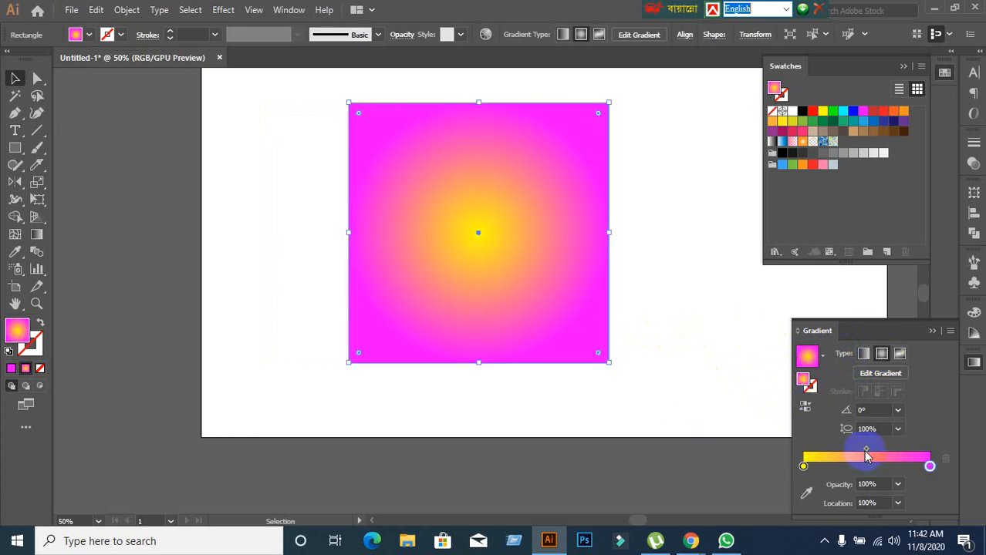
drag(866, 455, 898, 454)
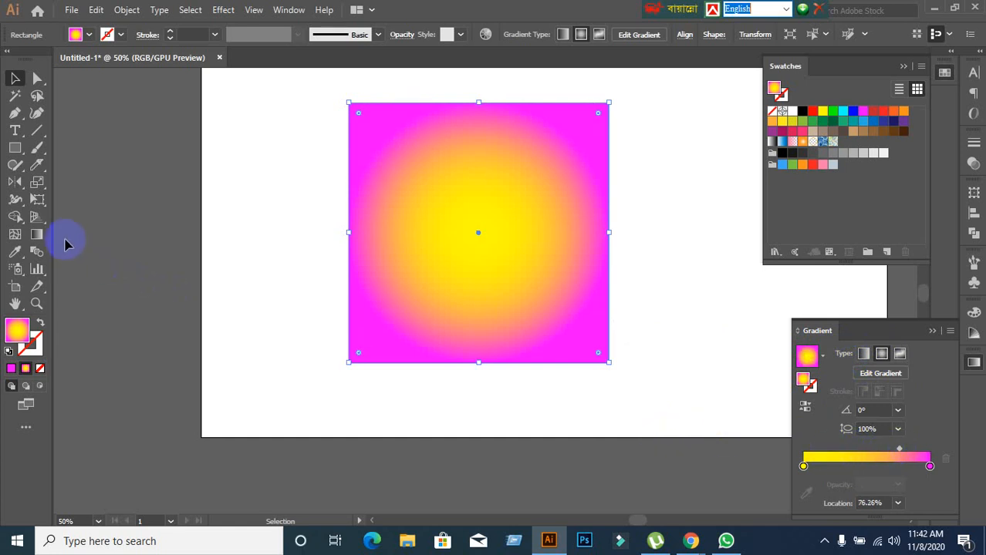
Redraw the radial gradient's centre and radius several times with the Gradient tool, ending with a nearly horizontal 0.5° line extending past both sides.
click(38, 238)
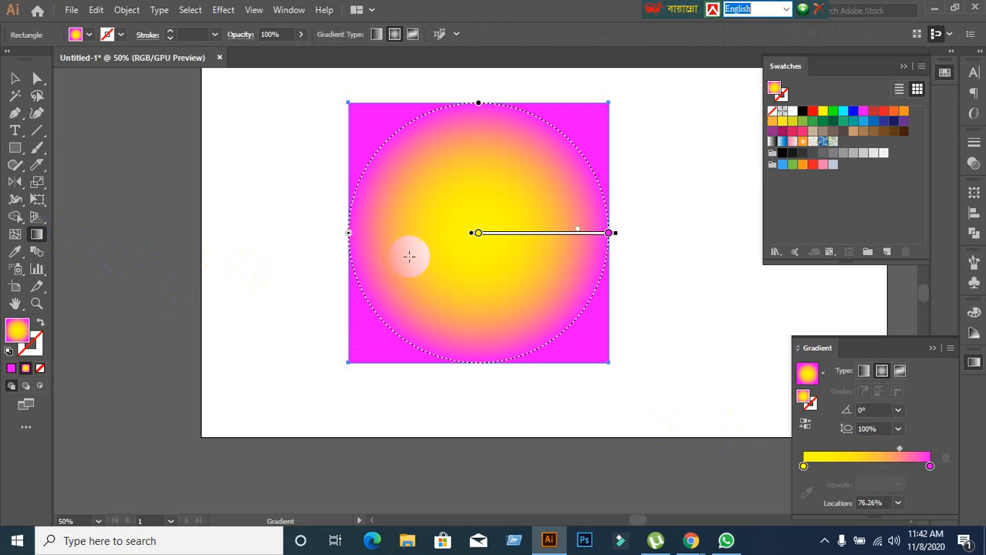
mouse_move(431, 235)
mouse_down()
mouse_move(687, 256)
mouse_move(612, 266)
mouse_move(631, 268)
mouse_move(630, 286)
mouse_move(641, 282)
mouse_move(610, 283)
mouse_move(620, 237)
mouse_up()
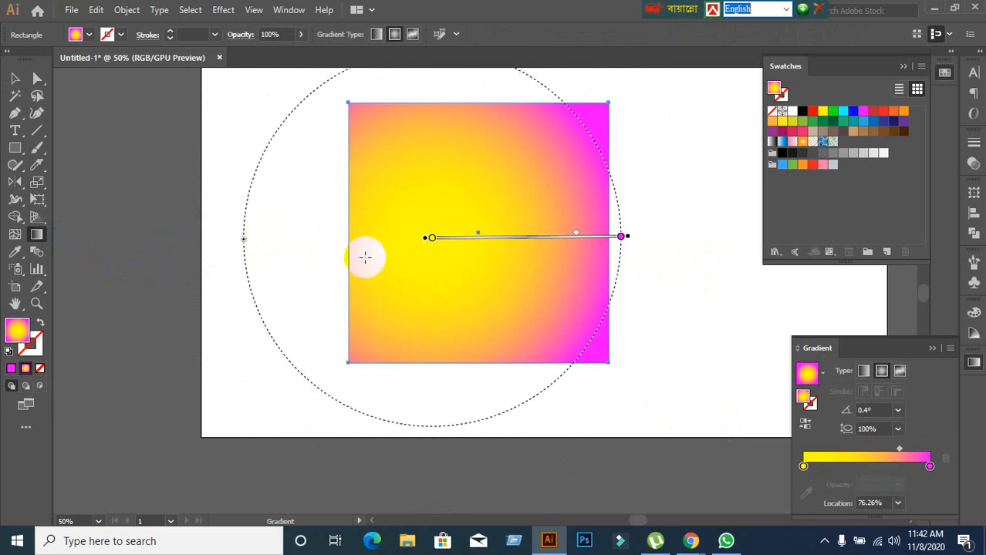
drag(336, 245, 622, 249)
mouse_move(645, 216)
mouse_down()
mouse_move(304, 286)
mouse_move(265, 231)
mouse_up()
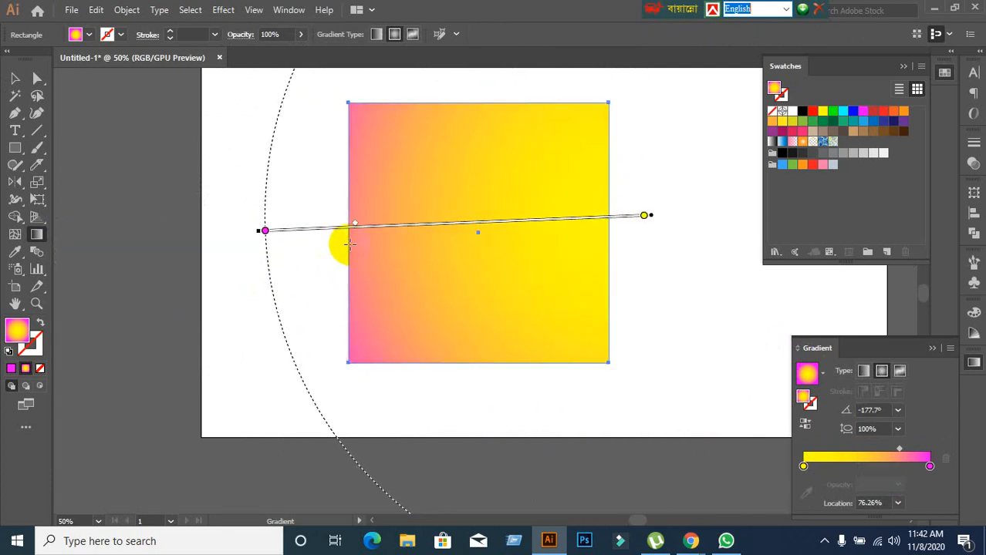
drag(446, 197, 613, 298)
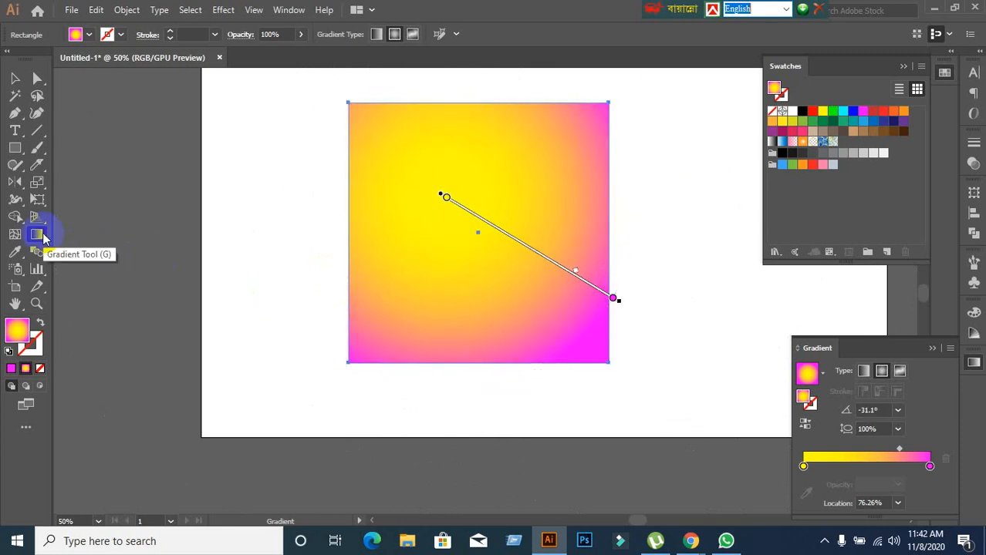
mouse_move(253, 229)
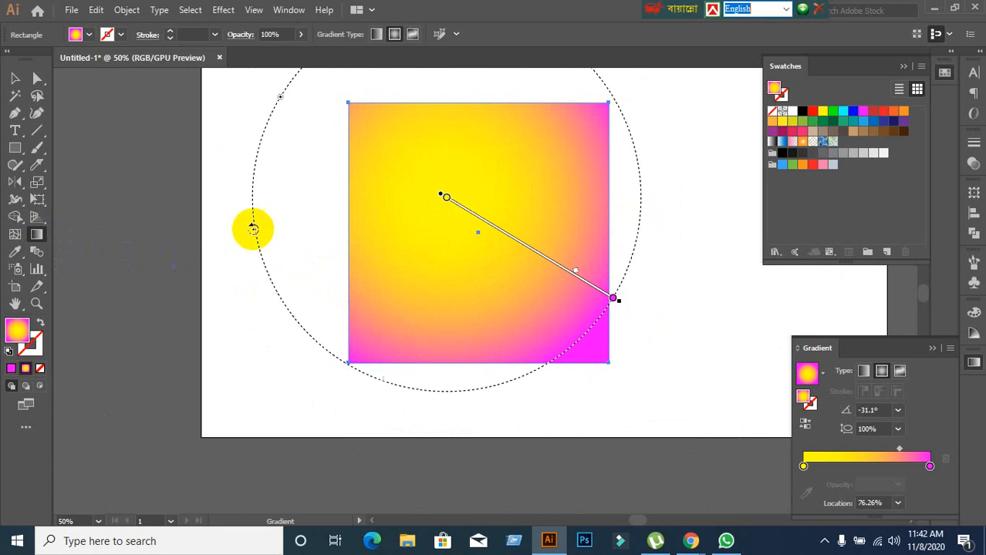
drag(329, 256, 681, 254)
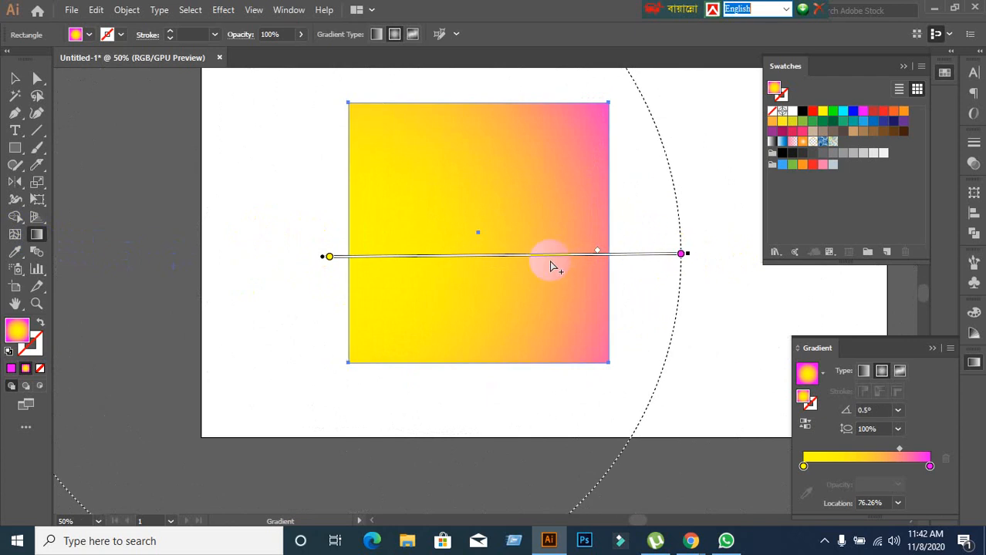
key(ctrl+r)
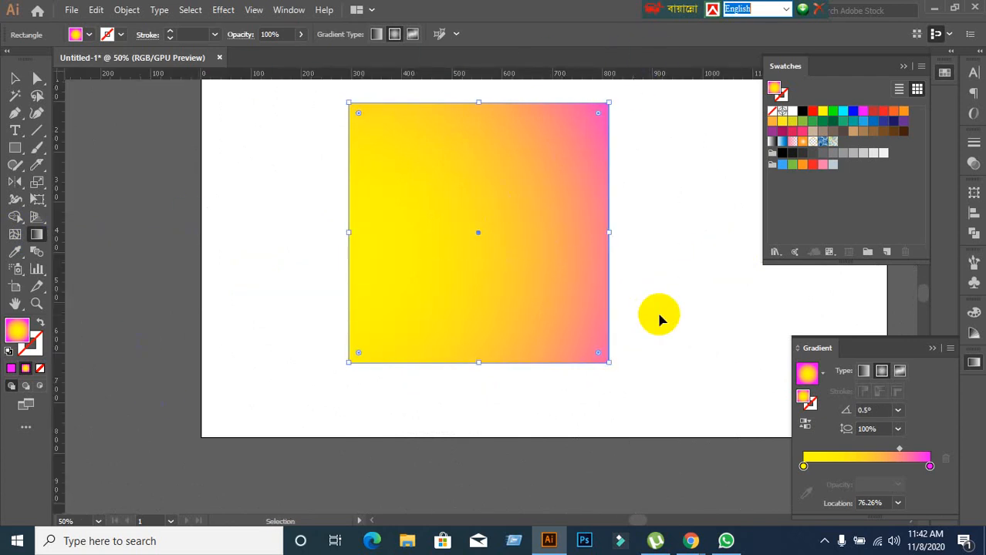
key(ctrl+r)
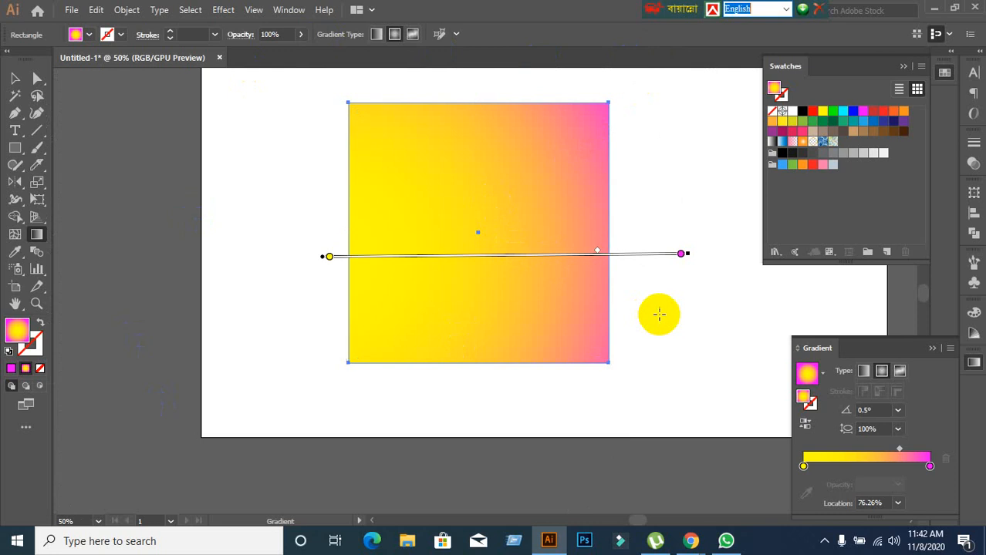
click(686, 255)
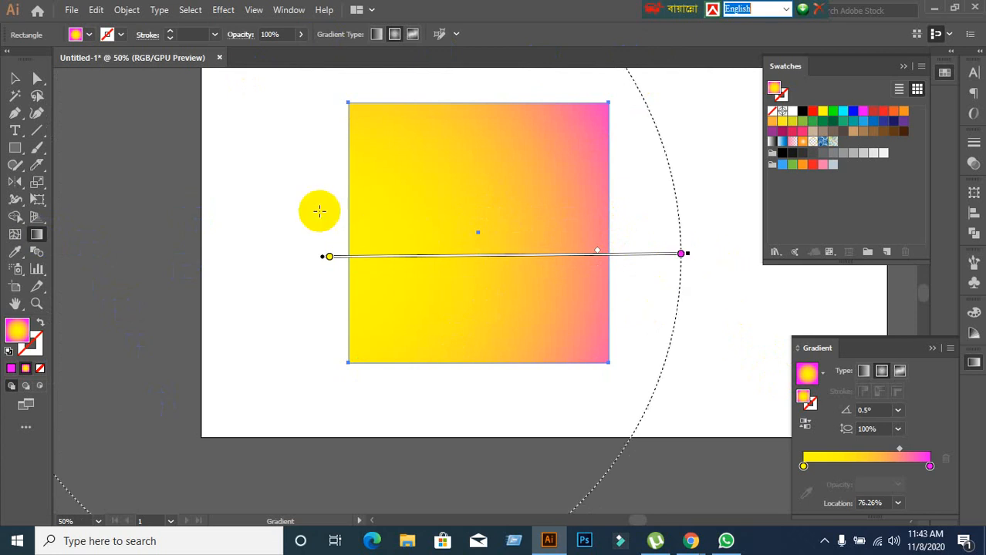
Switch the square's gradient to Linear and back to Radial, then rotate its line to 54.7° and shift its centre slightly.
click(865, 373)
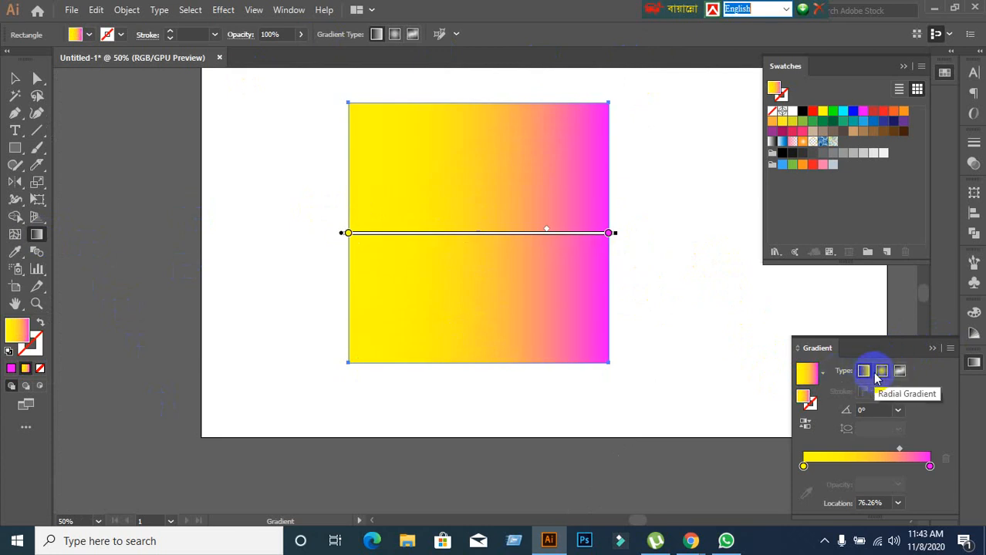
click(884, 371)
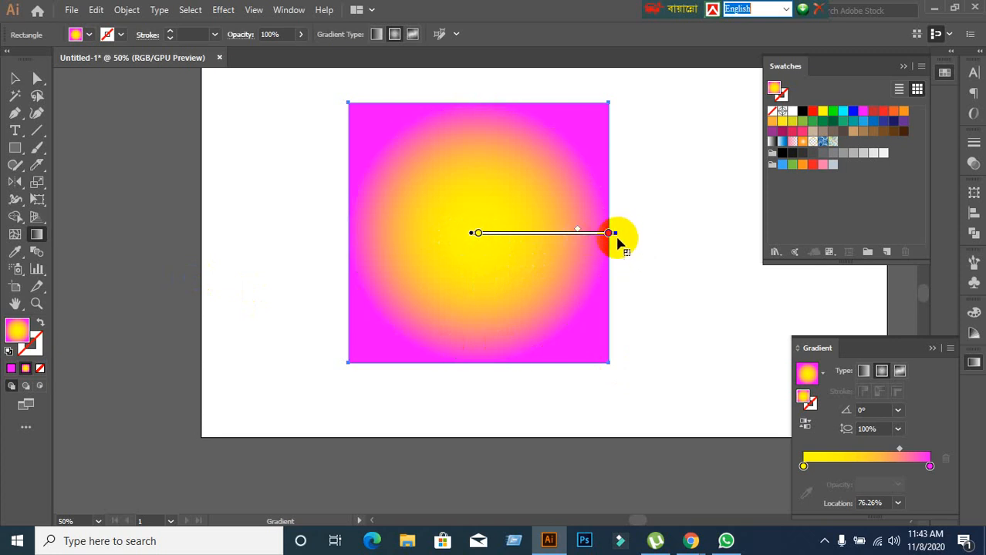
drag(615, 240, 579, 90)
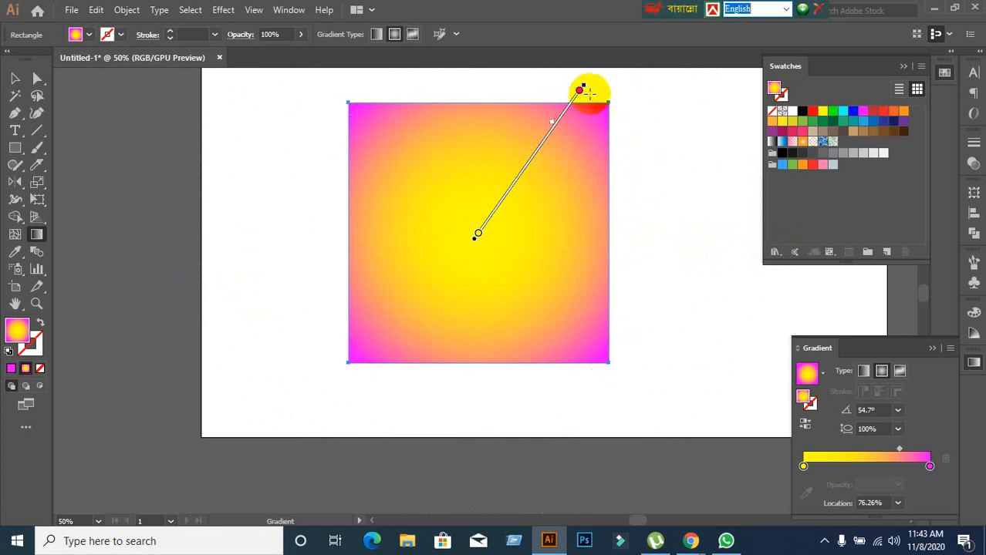
mouse_move(524, 180)
mouse_down()
mouse_move(515, 176)
mouse_move(485, 223)
mouse_move(538, 155)
mouse_move(446, 284)
mouse_move(531, 139)
mouse_move(456, 255)
mouse_move(519, 170)
mouse_up()
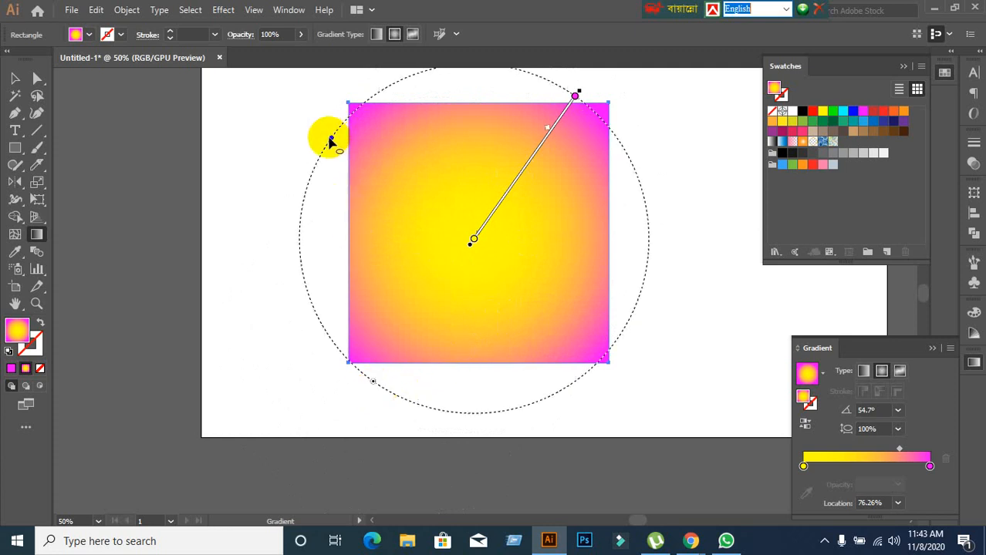
Stretch the radial gradient to a 111.2% aspect ratio, resize its radius beyond the square and rotate its line to 14.2°.
drag(331, 141, 325, 110)
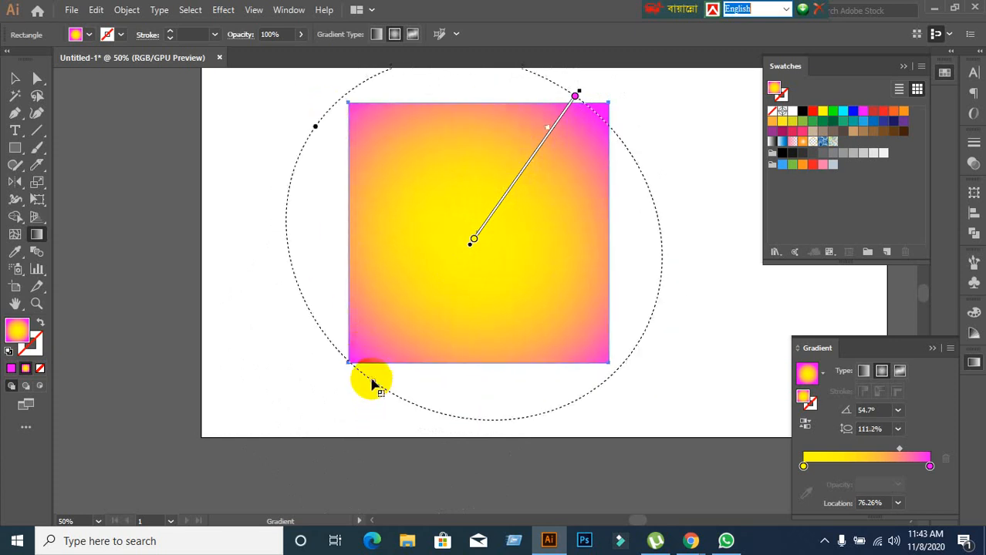
mouse_move(372, 382)
mouse_down()
mouse_move(441, 273)
mouse_move(327, 394)
mouse_move(448, 260)
mouse_move(361, 364)
mouse_move(378, 374)
mouse_up()
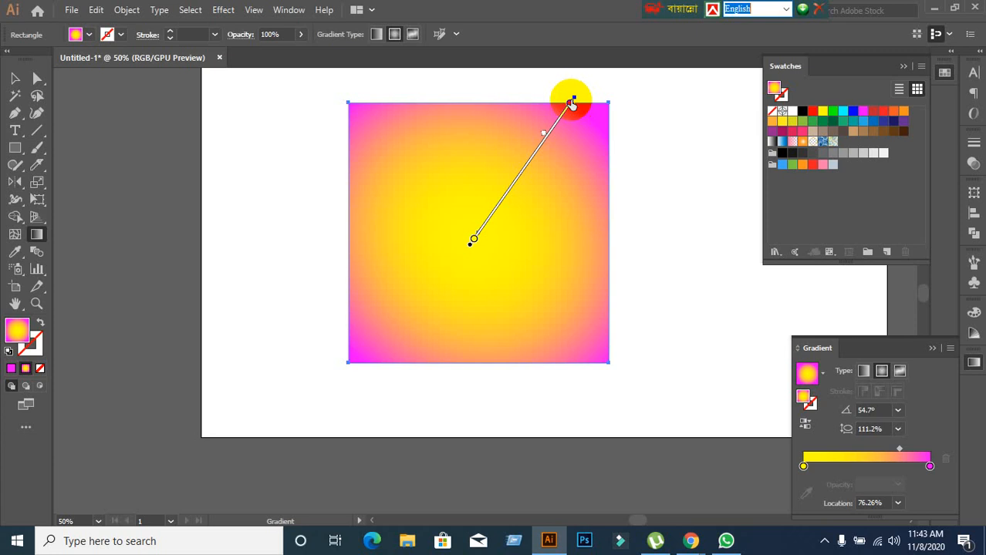
drag(576, 101, 595, 112)
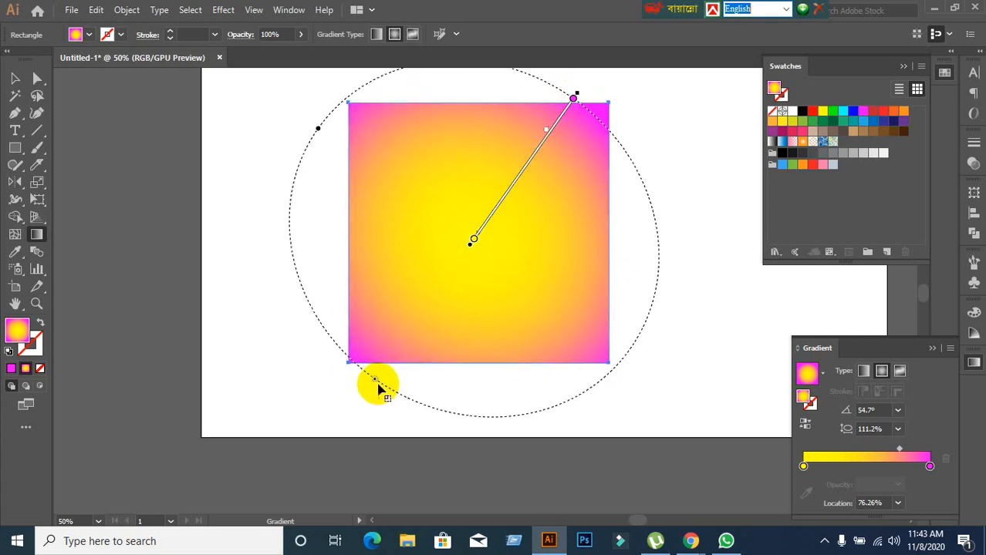
drag(372, 383, 364, 403)
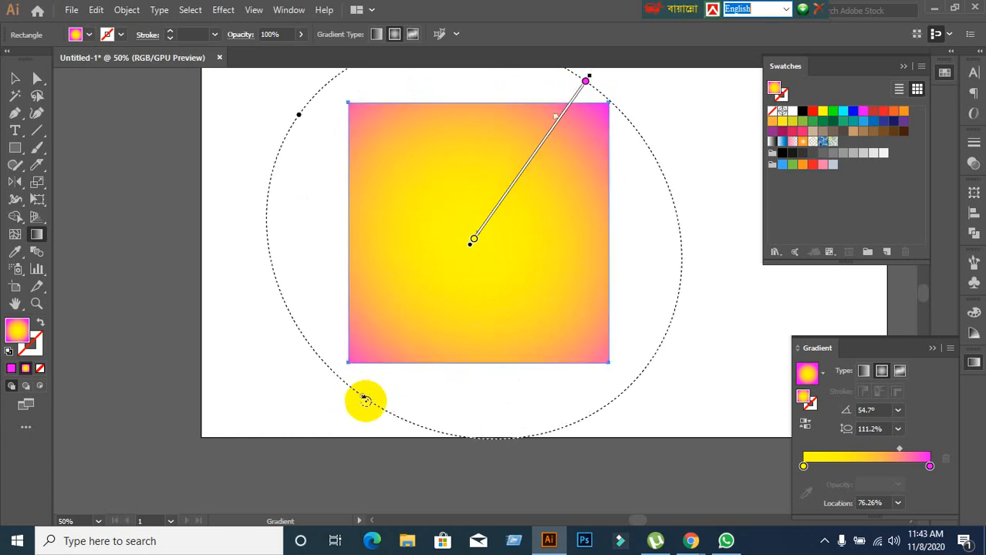
drag(365, 400, 298, 289)
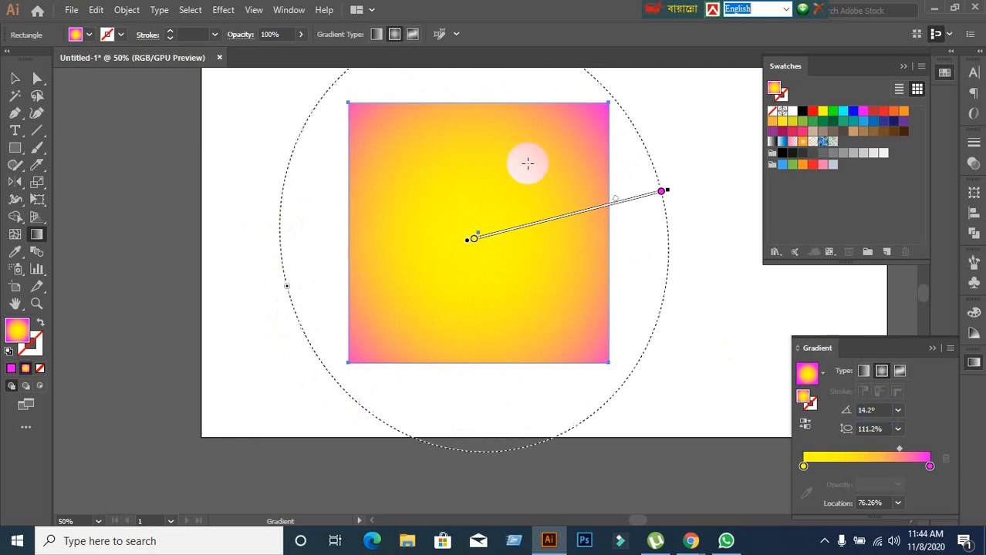
Set the radial gradient's angle to 1°, then change it to 100°.
click(881, 412)
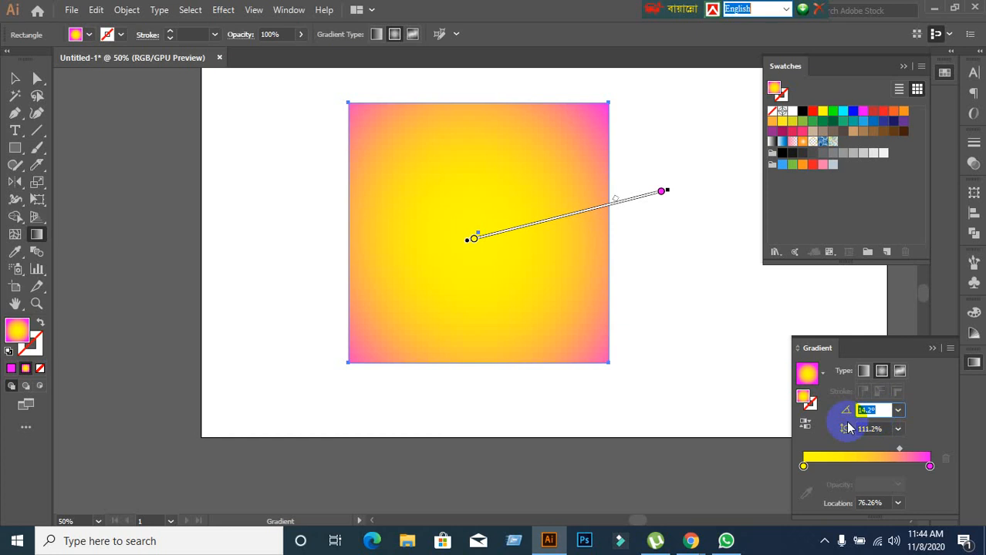
text(1)
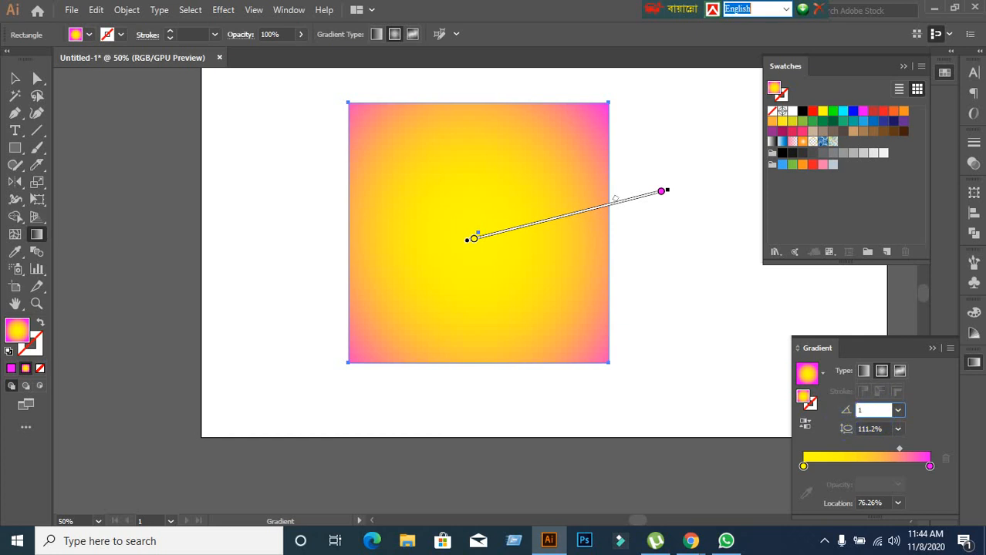
click(949, 348)
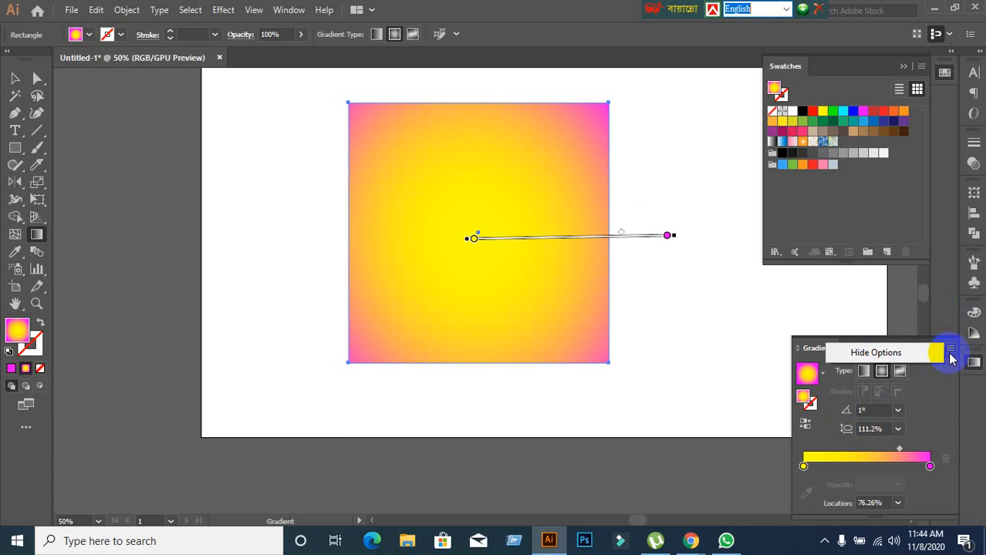
click(950, 348)
click(880, 409)
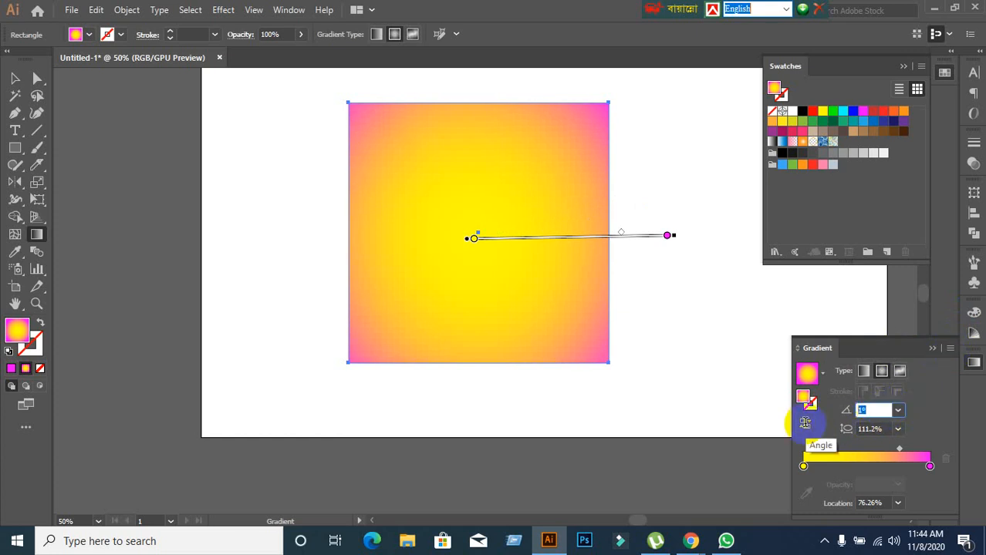
key(Return)
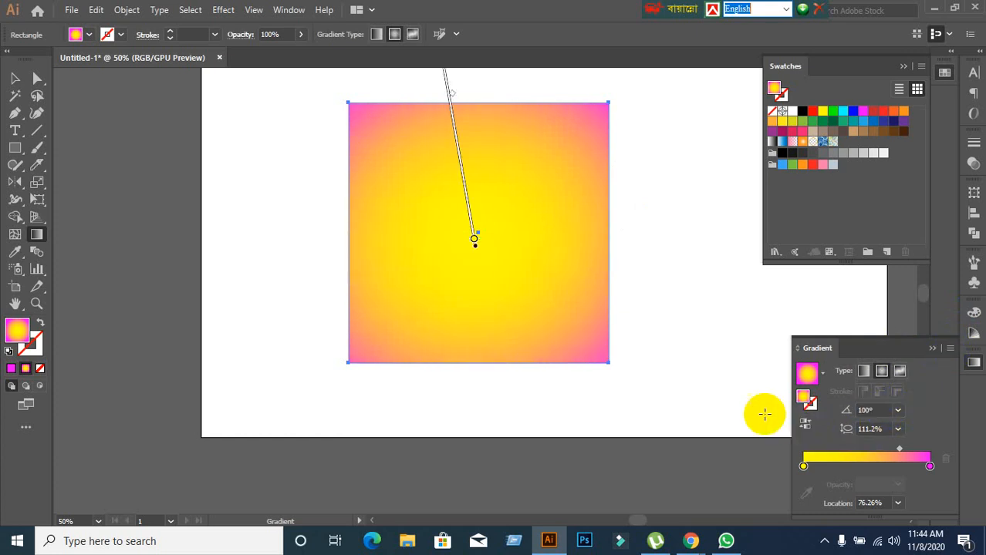
scroll(621, 406, up, 1)
scroll(620, 407, up, 2)
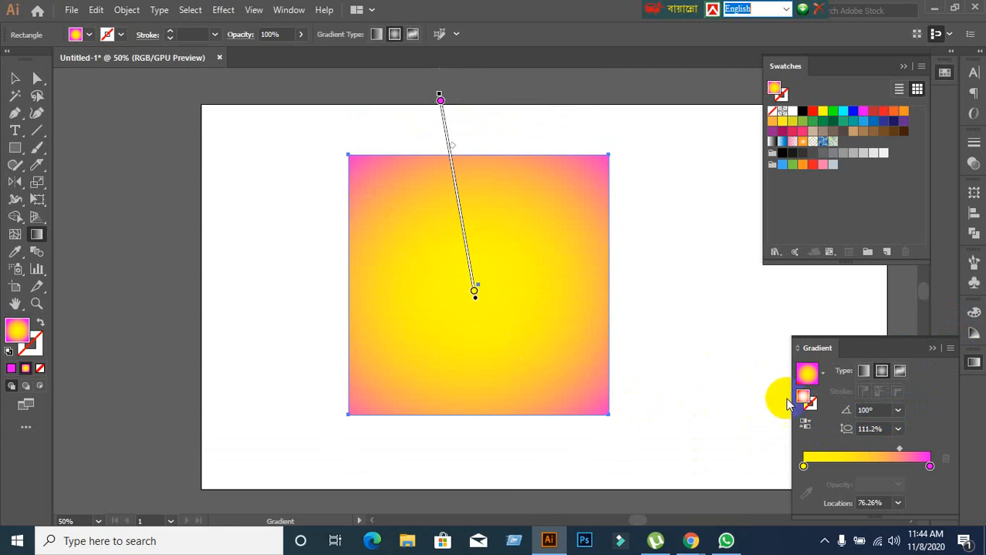
Set the radial gradient's aspect ratio to 100% and return to the Selection tool.
drag(884, 427, 820, 435)
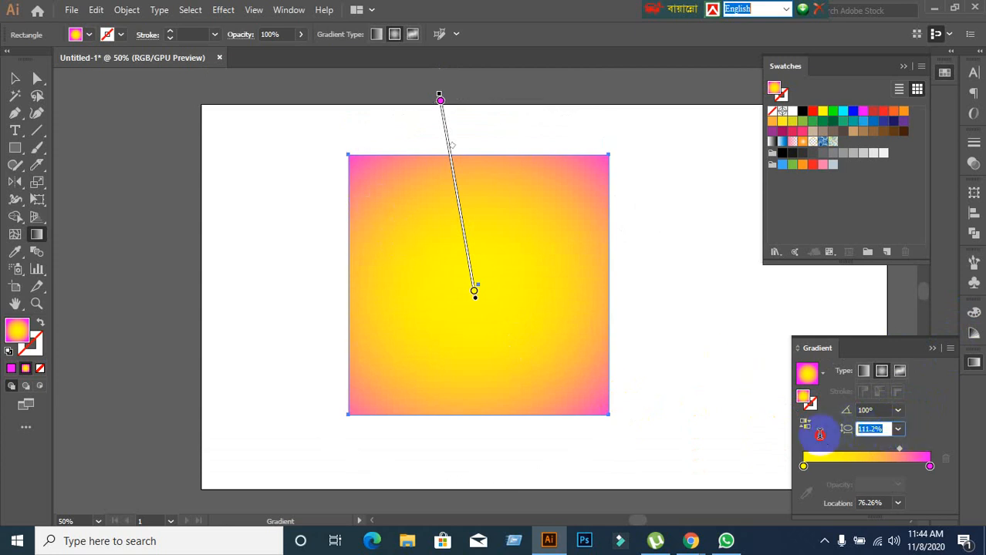
key(Return)
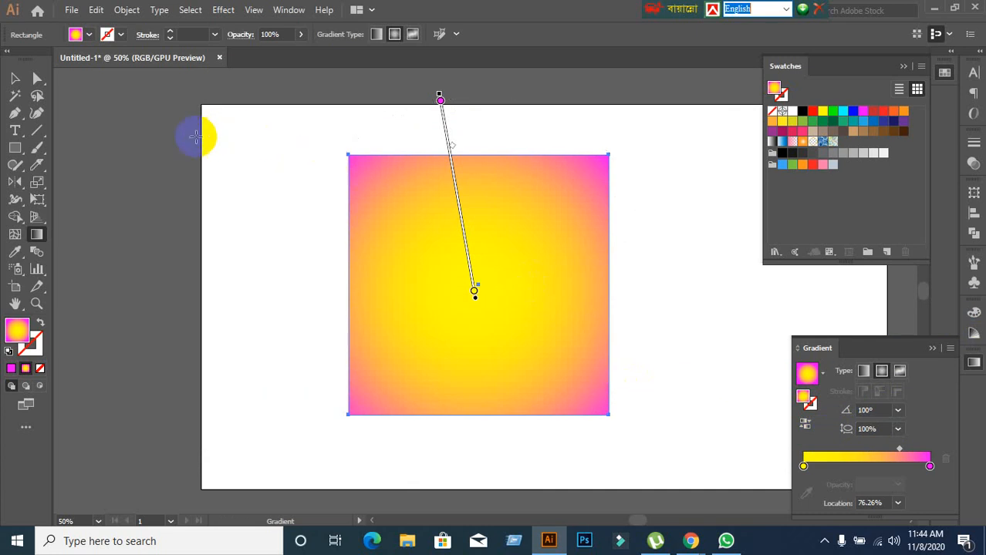
click(14, 78)
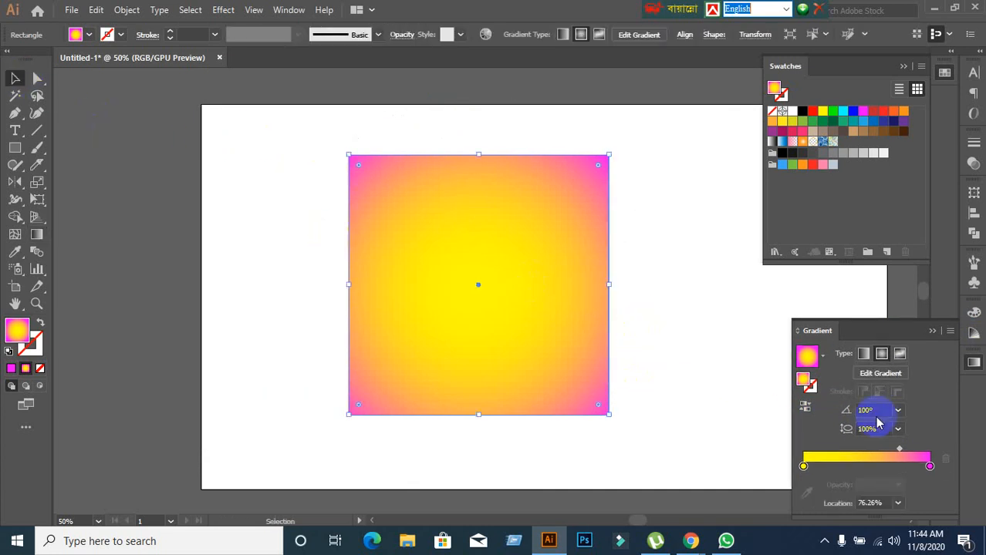
Try a 20% aspect ratio on the square's radial gradient, then set it back to 100%.
click(881, 410)
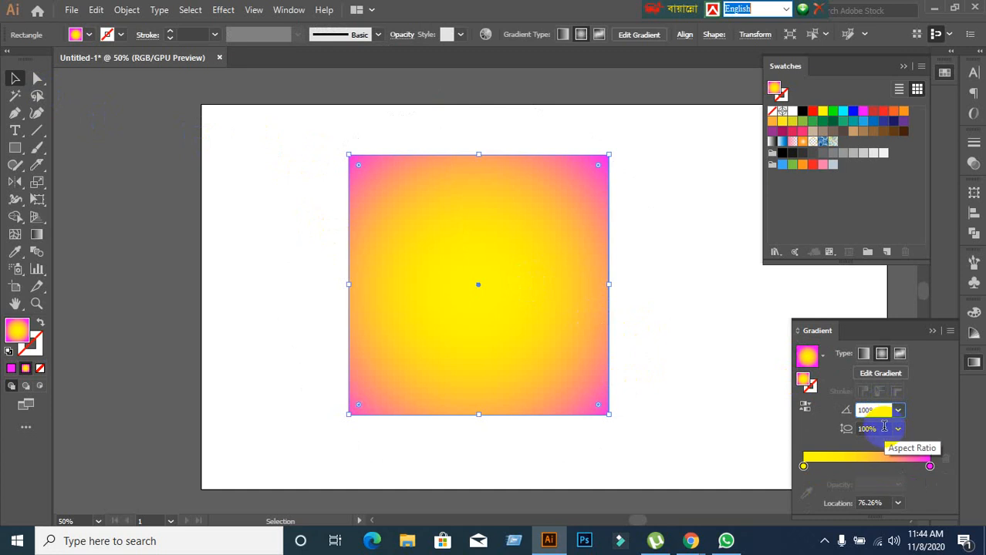
click(883, 431)
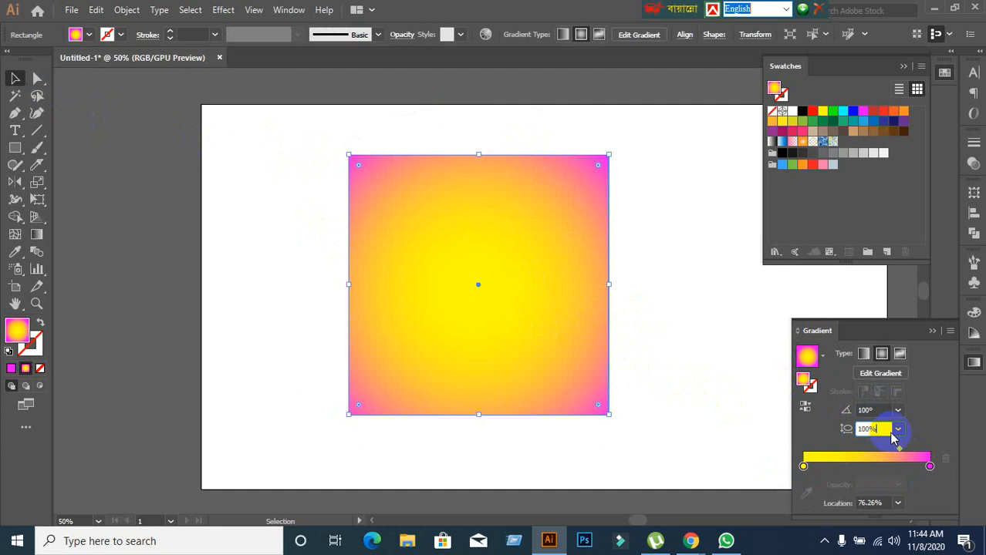
click(849, 429)
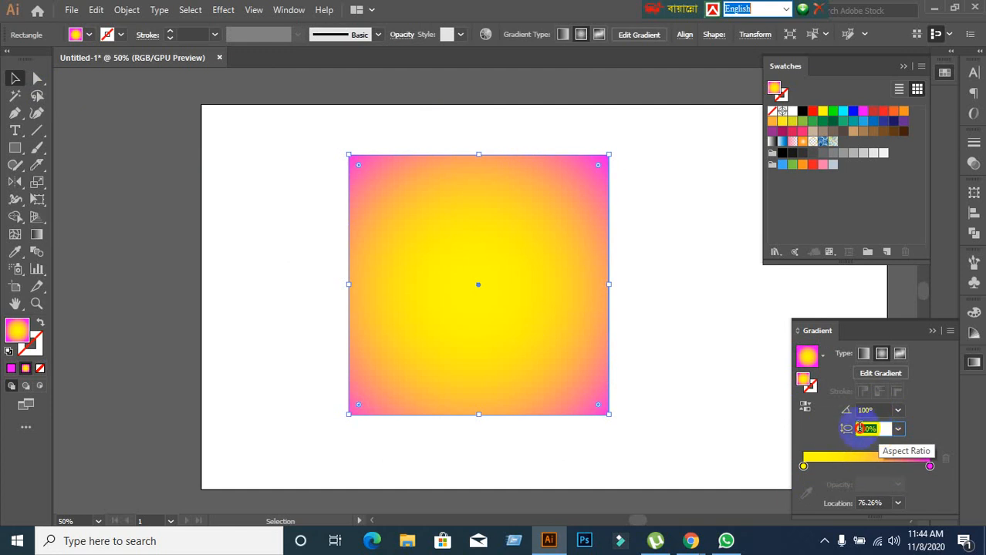
text(20)
key(Return)
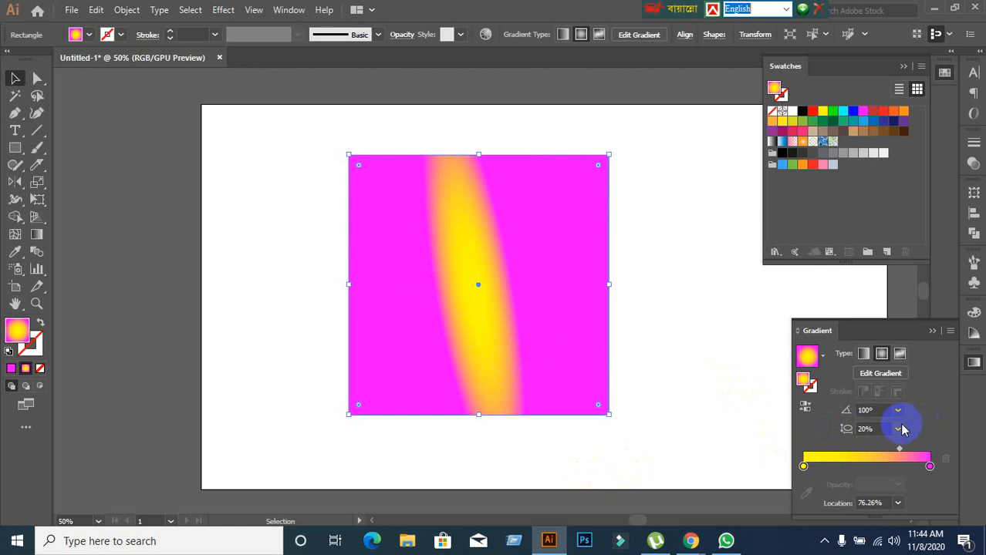
click(870, 429)
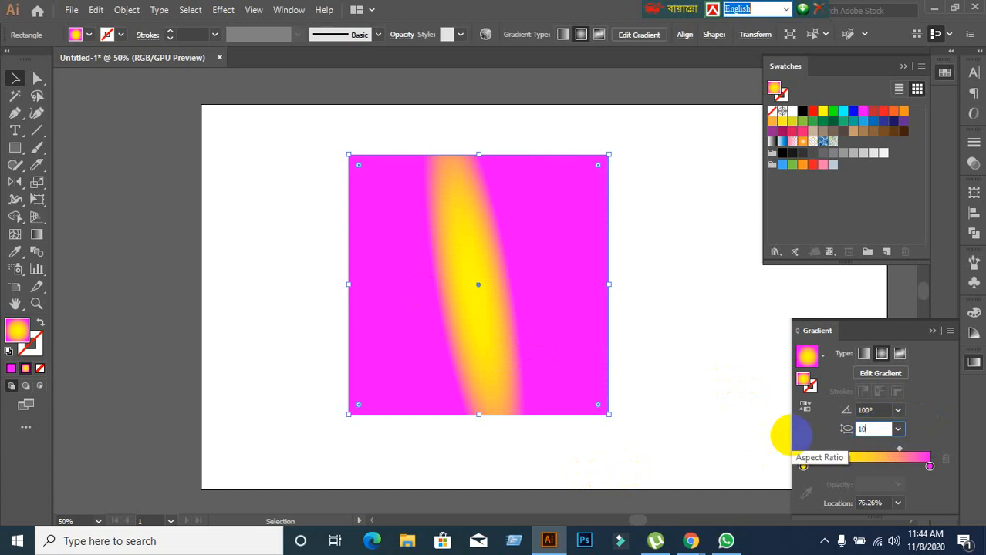
text(100)
key(Return)
Try a 200% aspect ratio on the square's radial gradient, then set it back to 100%.
click(887, 429)
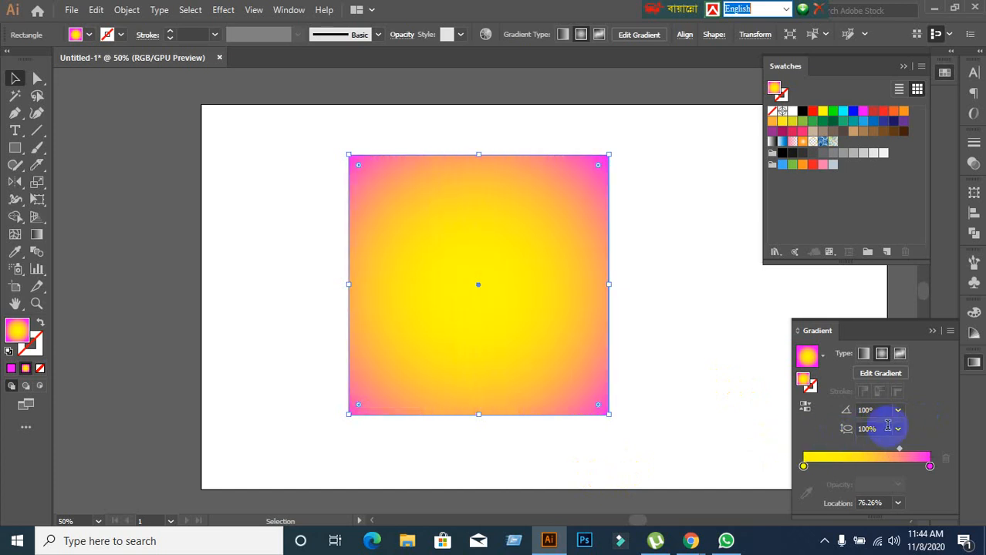
text(200)
key(Return)
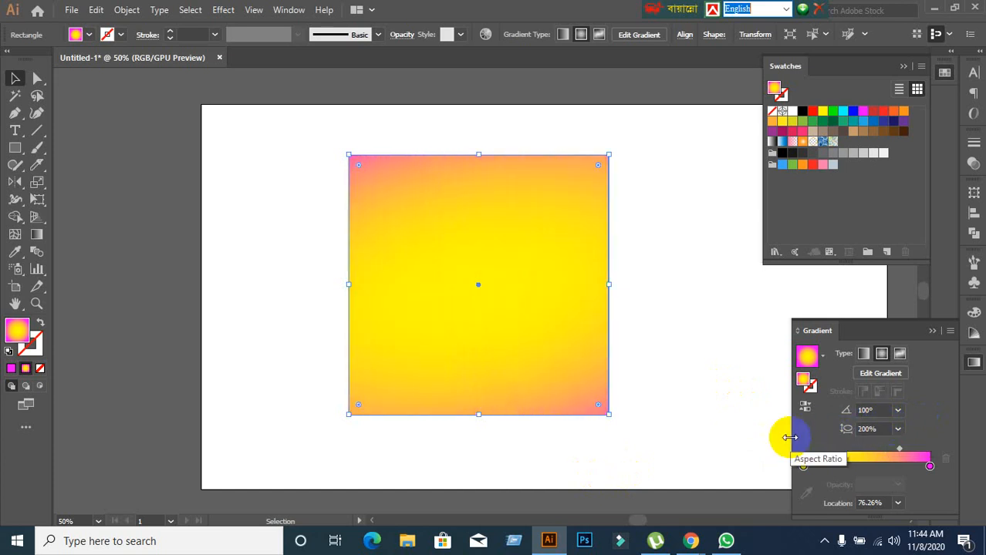
click(883, 429)
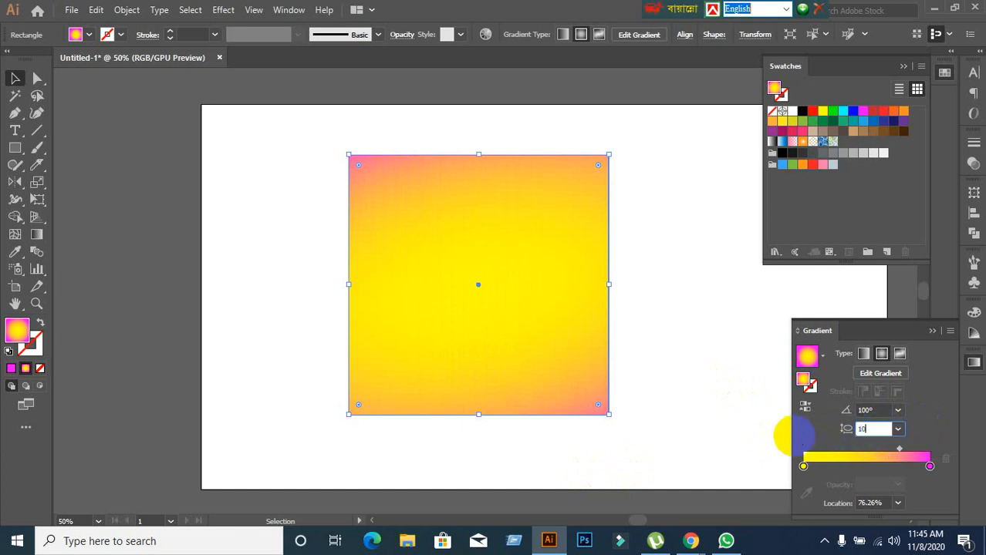
text(100)
key(Return)
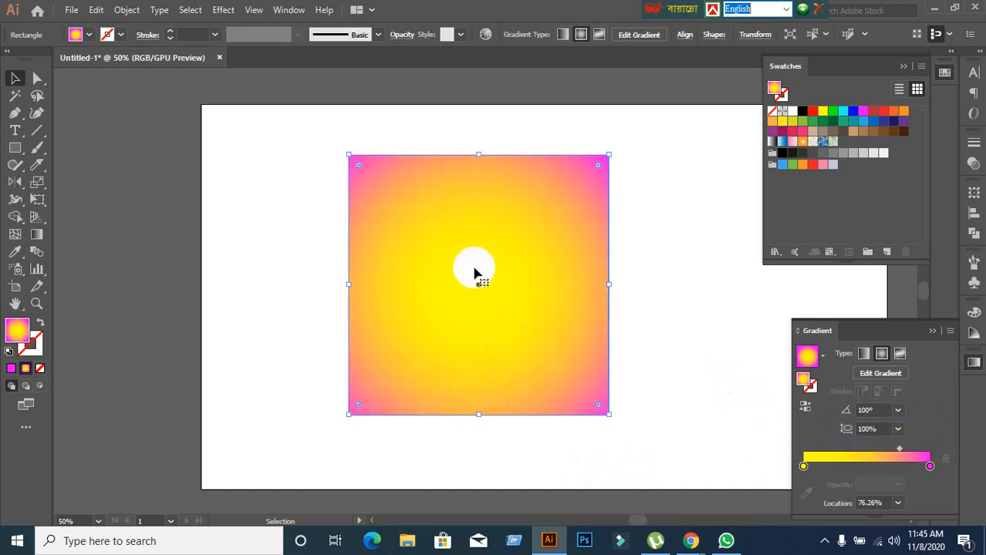
With the Gradient tool active, raise the aspect ratio to 110%, lower it stepwise to 80%, and reset it to 100%.
click(38, 239)
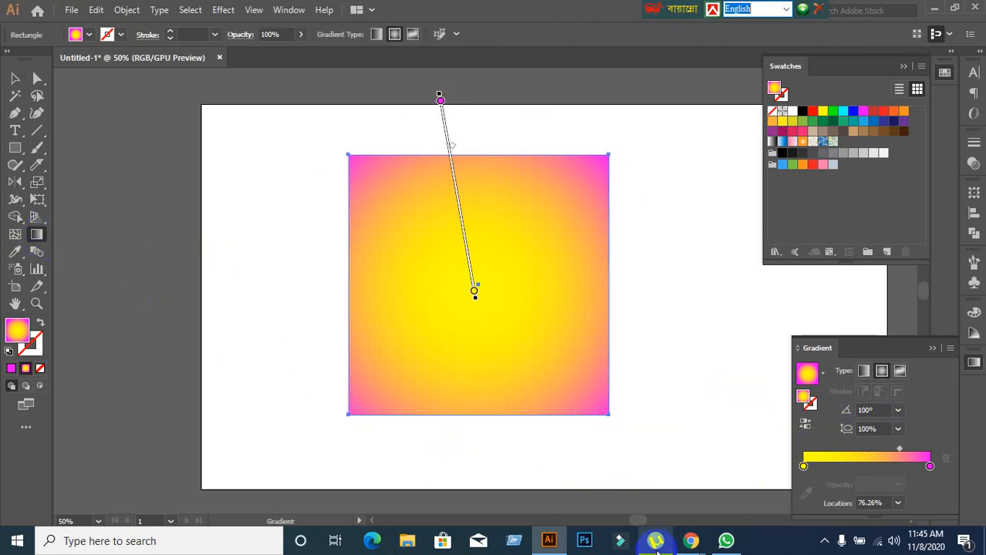
click(879, 429)
key(shift+Up)
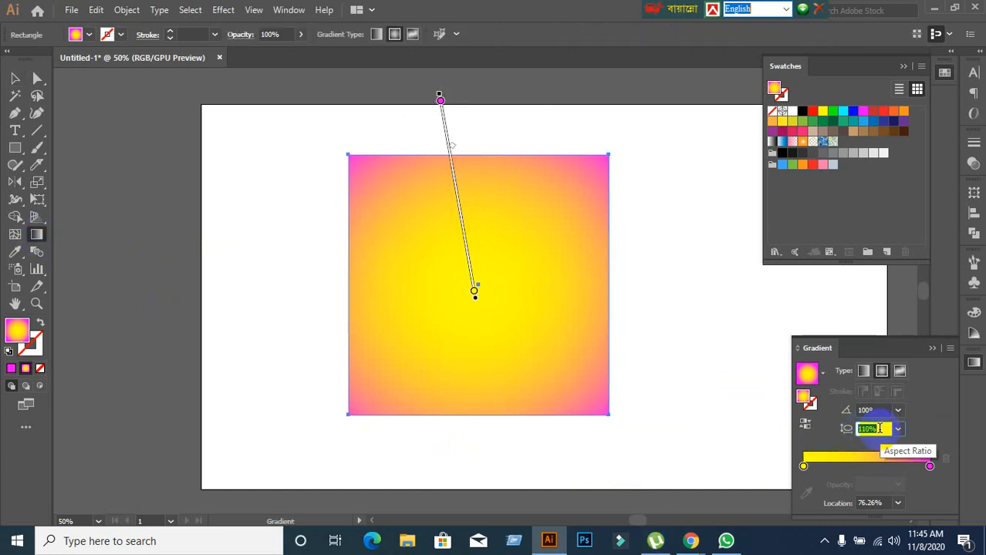
key(shift+Down)
key(shift+Down)
key(shift+Down)
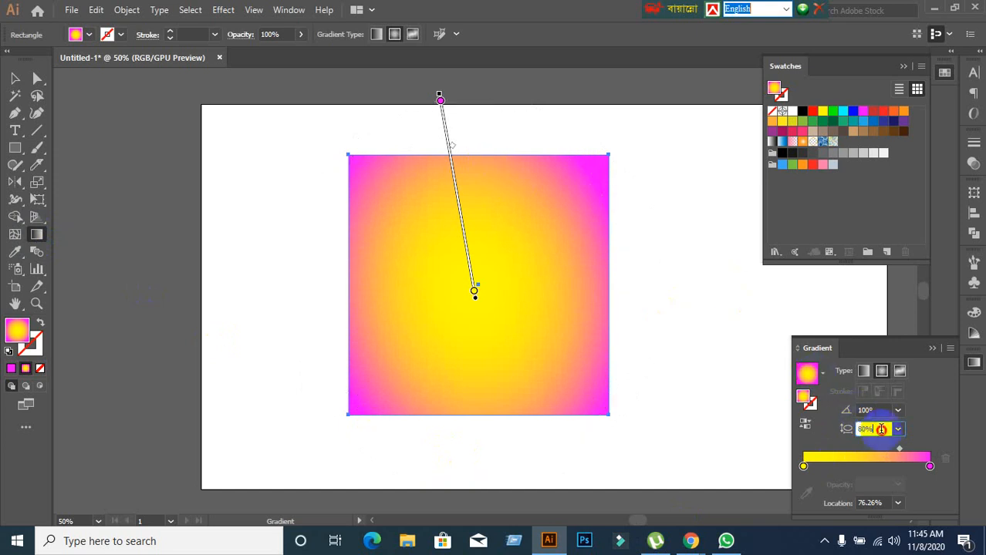
click(880, 429)
key(Return)
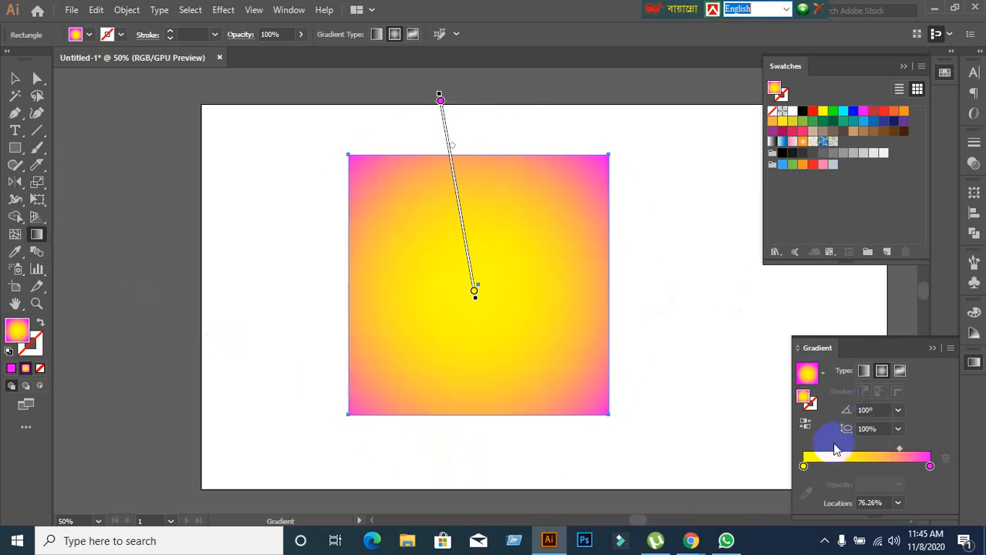
Delete the gradient square with the Selection tool and choose the Radial gradient type with nothing selected.
click(14, 78)
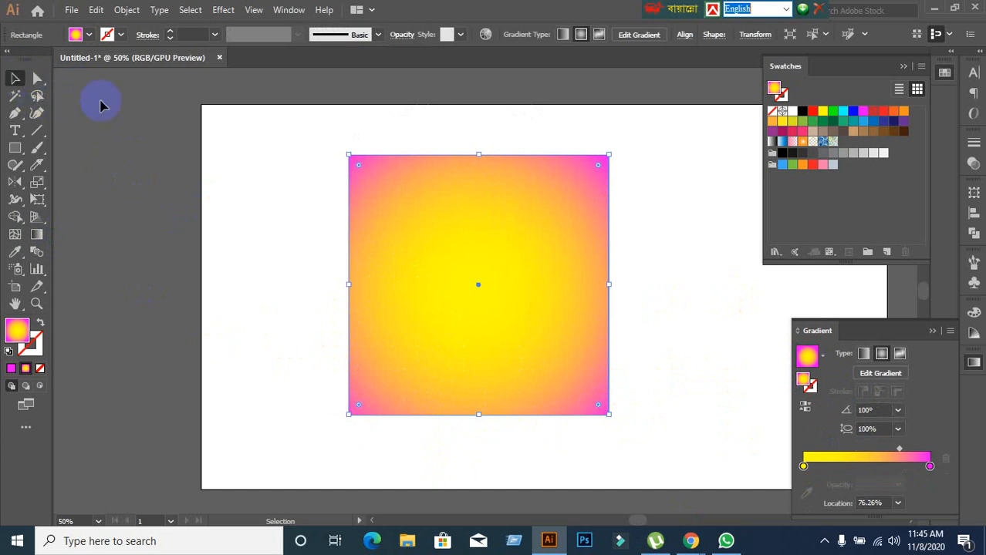
click(337, 275)
click(392, 335)
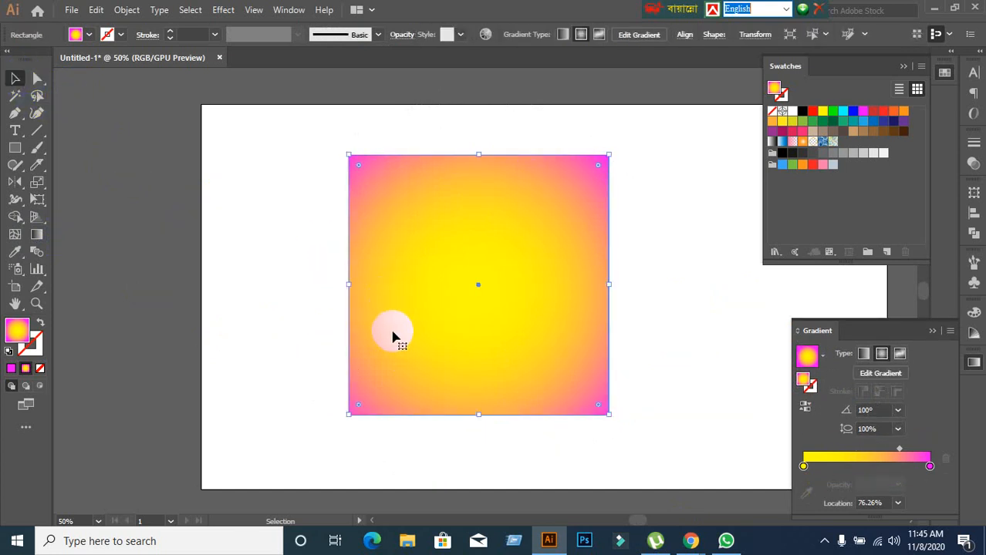
key(Delete)
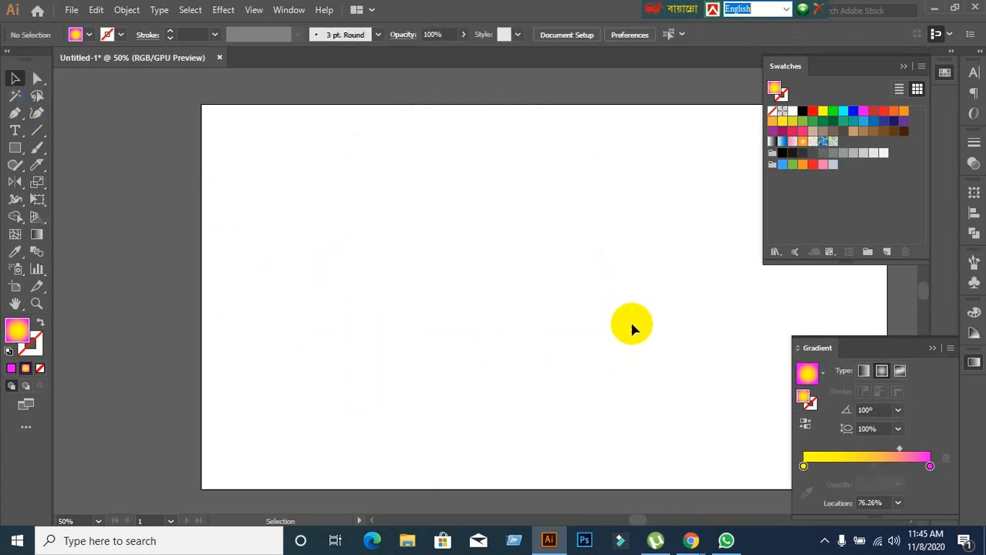
click(881, 371)
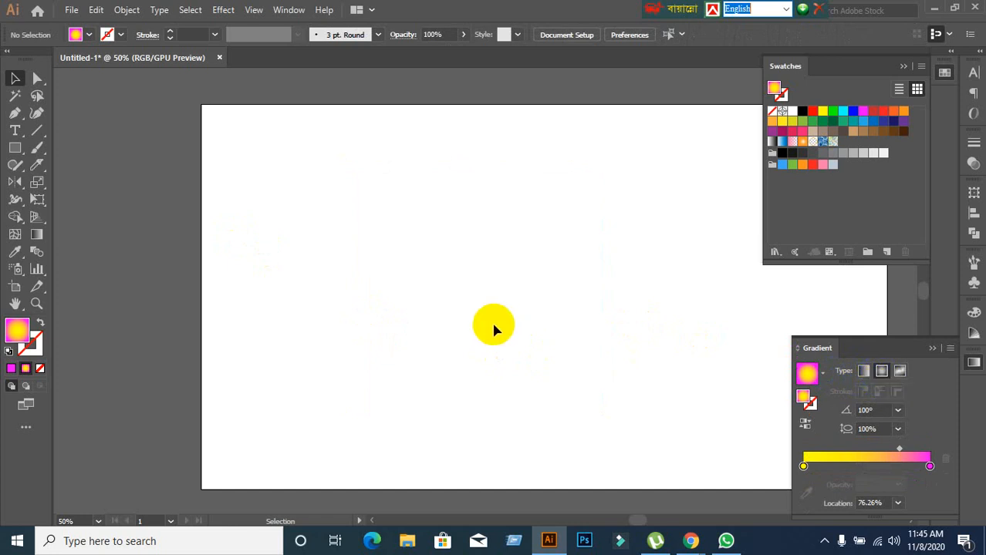
Set the fill to solid magenta (ff00ff) and draw a large square left of the artboard's centre with the Rectangle tool.
click(40, 369)
click(11, 370)
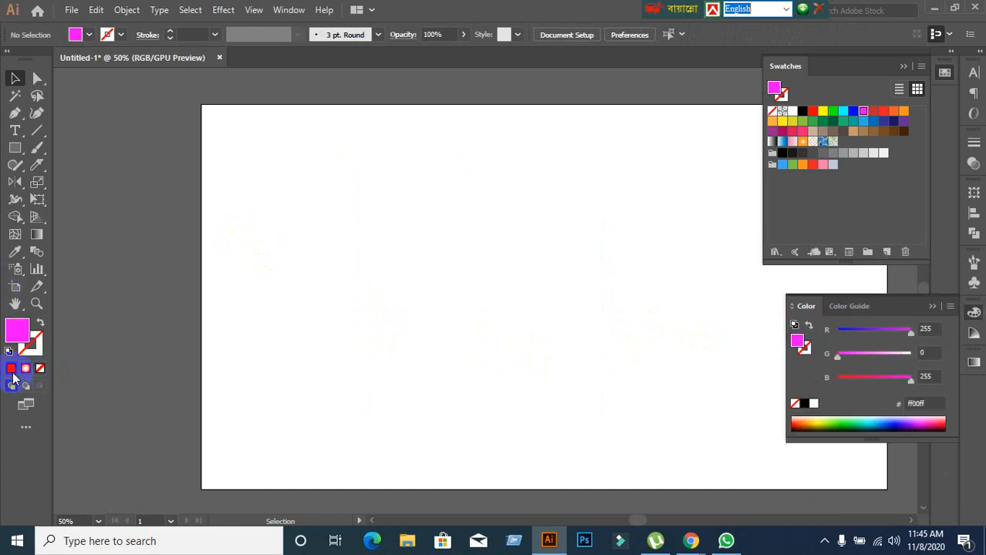
click(15, 148)
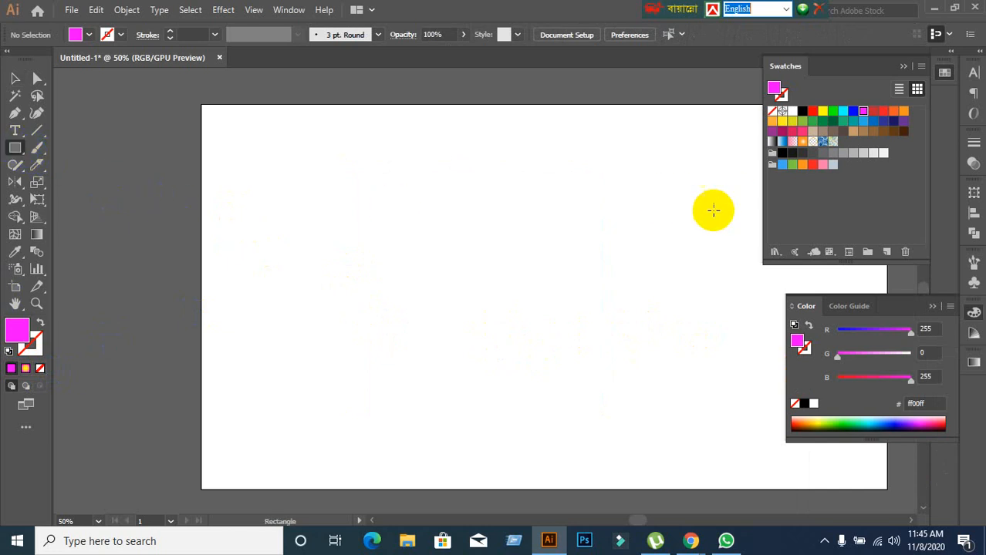
drag(325, 159, 585, 375)
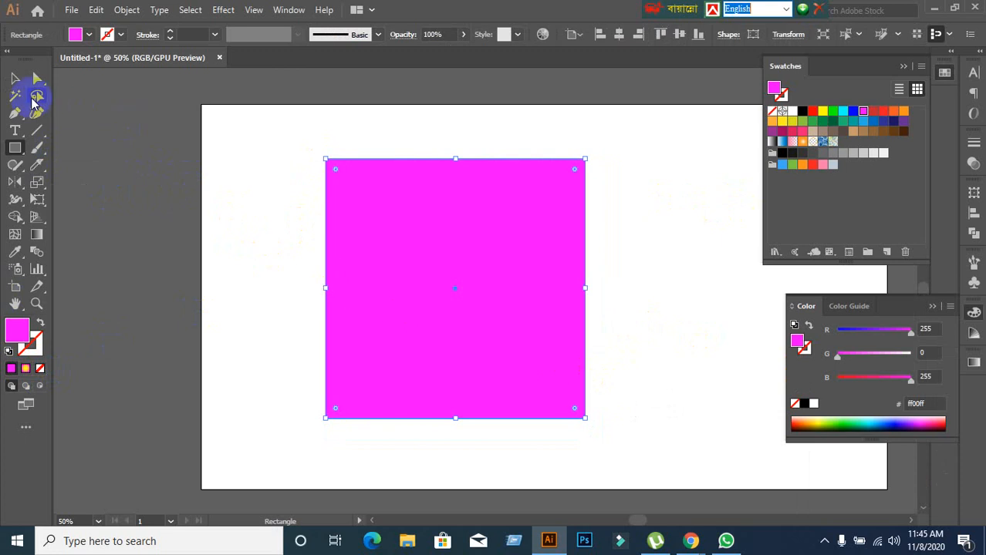
Apply the yellow-to-magenta radial gradient as the new square's fill, keeping the square selected.
click(16, 78)
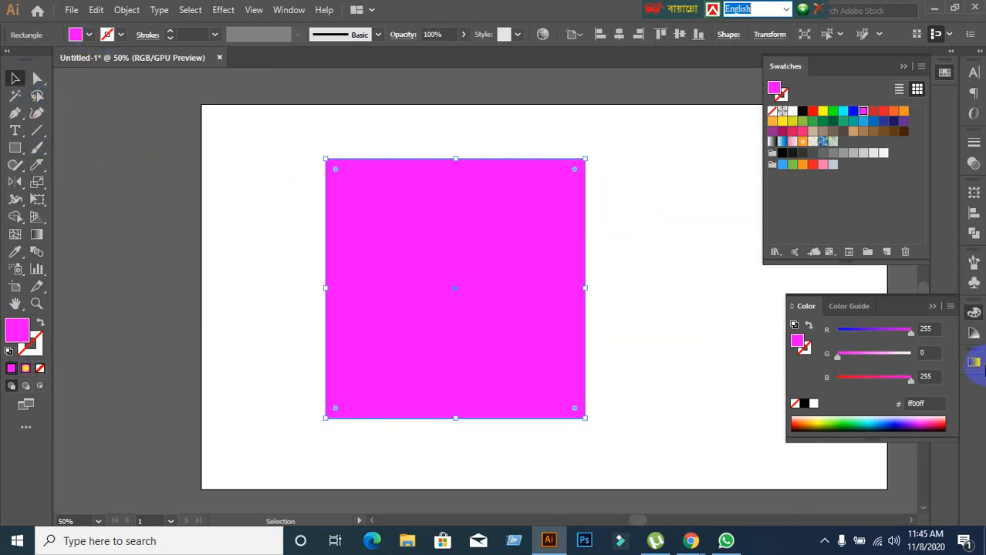
click(973, 363)
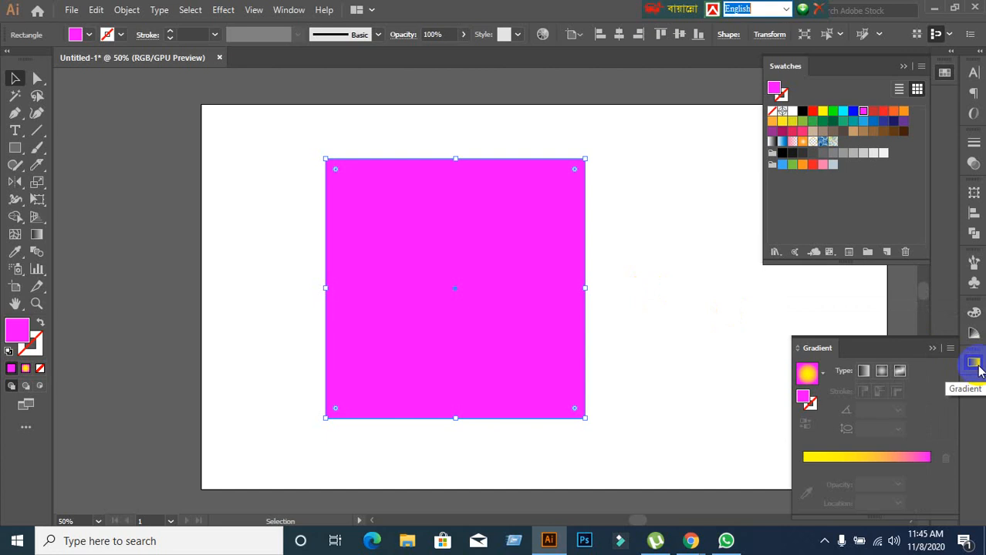
click(866, 458)
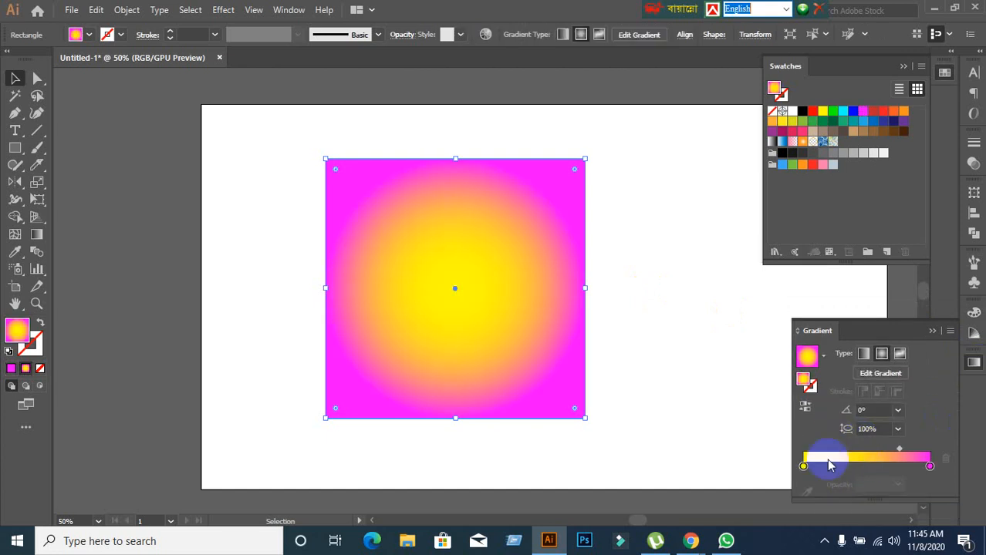
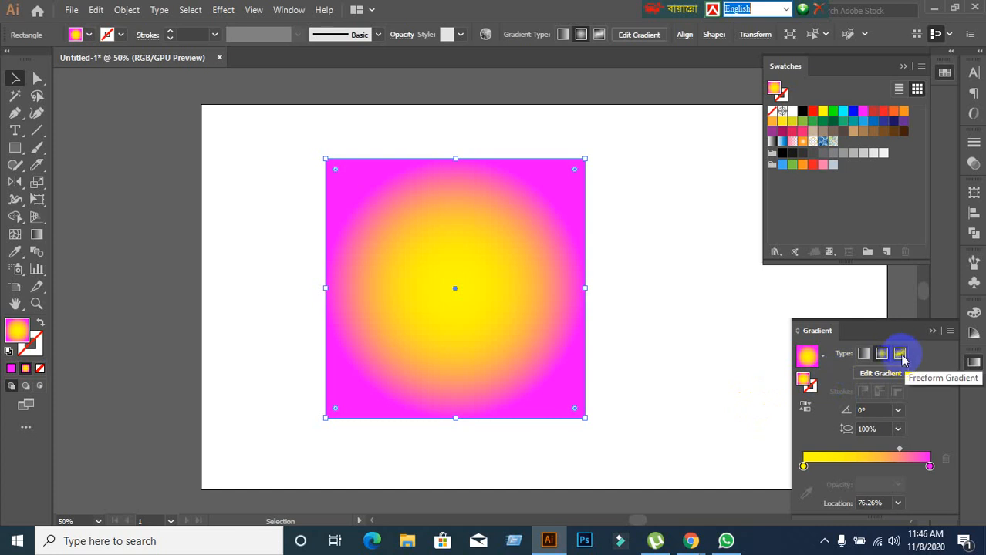
Change the square's fill to a freeform gradient and colour its upper-right stop green and upper-left stop red.
click(900, 354)
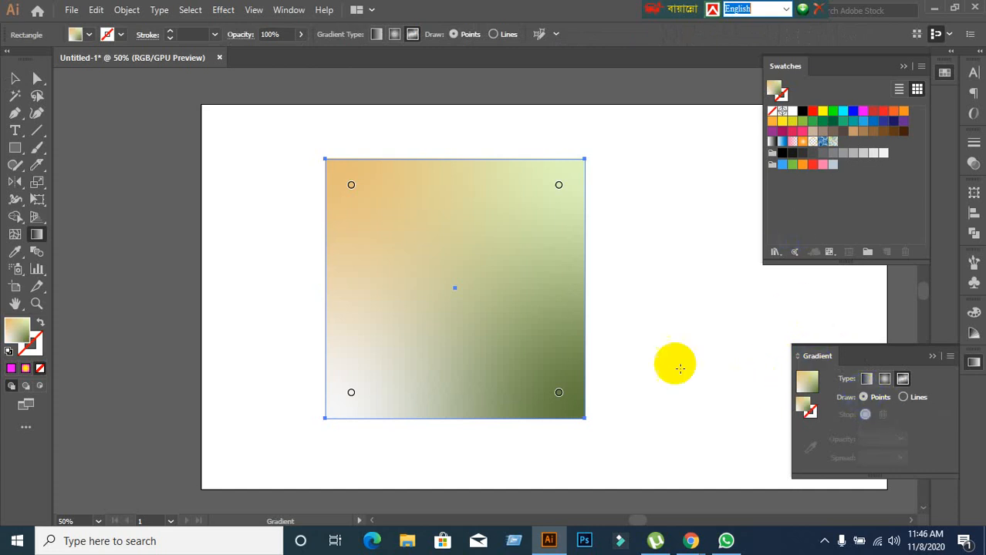
click(559, 186)
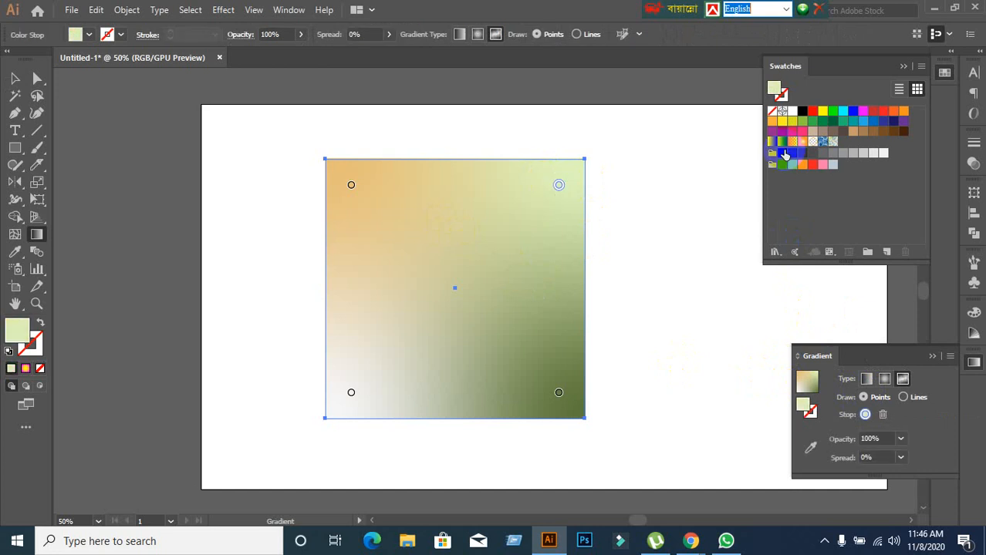
click(832, 113)
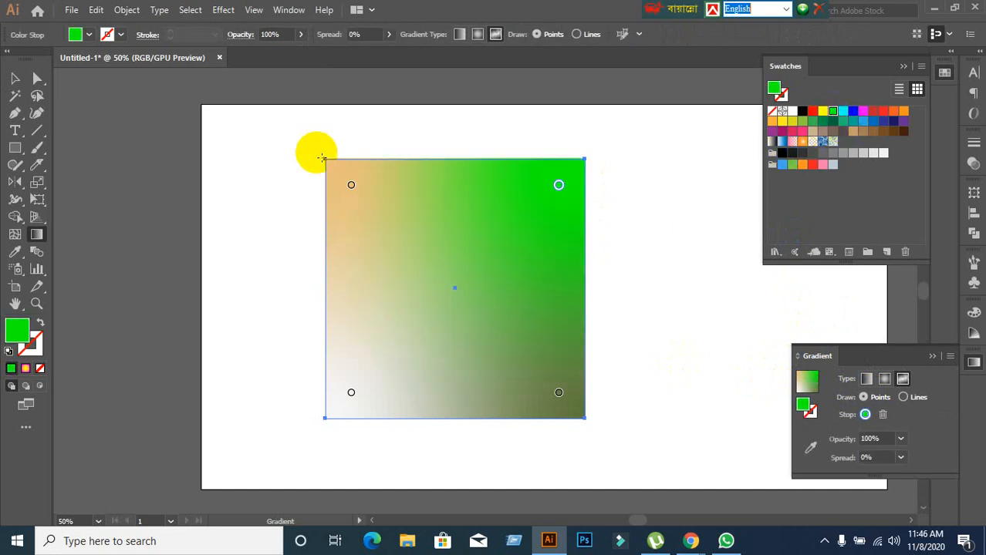
click(351, 185)
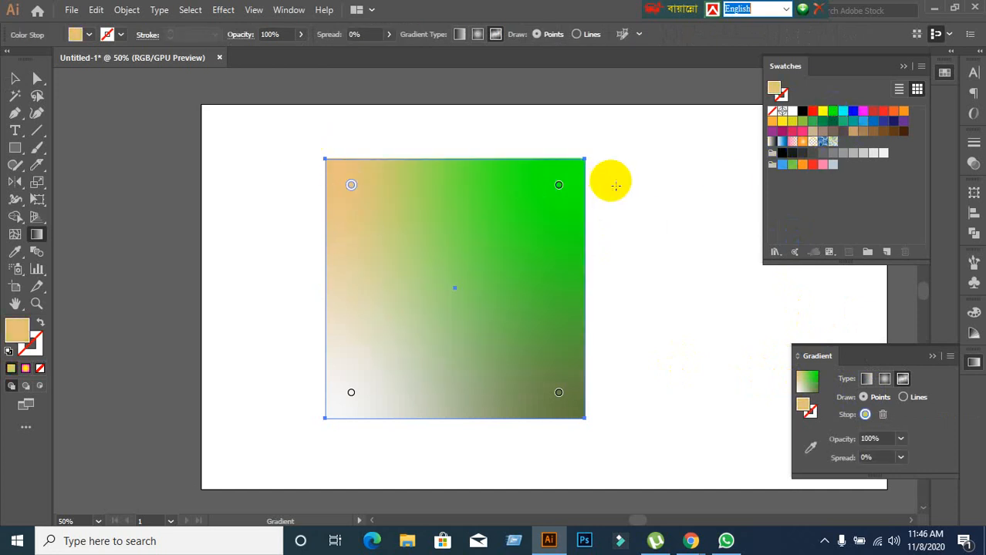
click(813, 111)
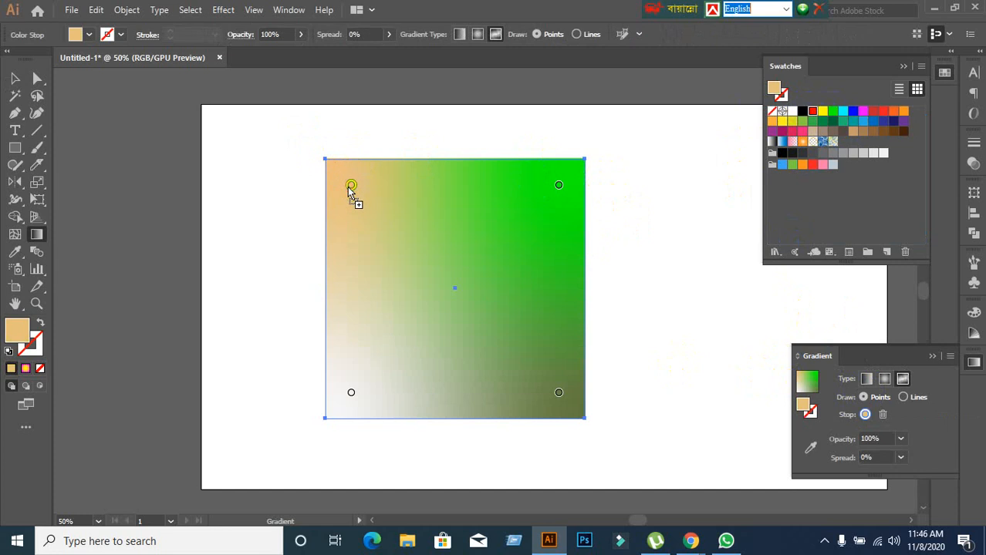
drag(349, 189, 352, 188)
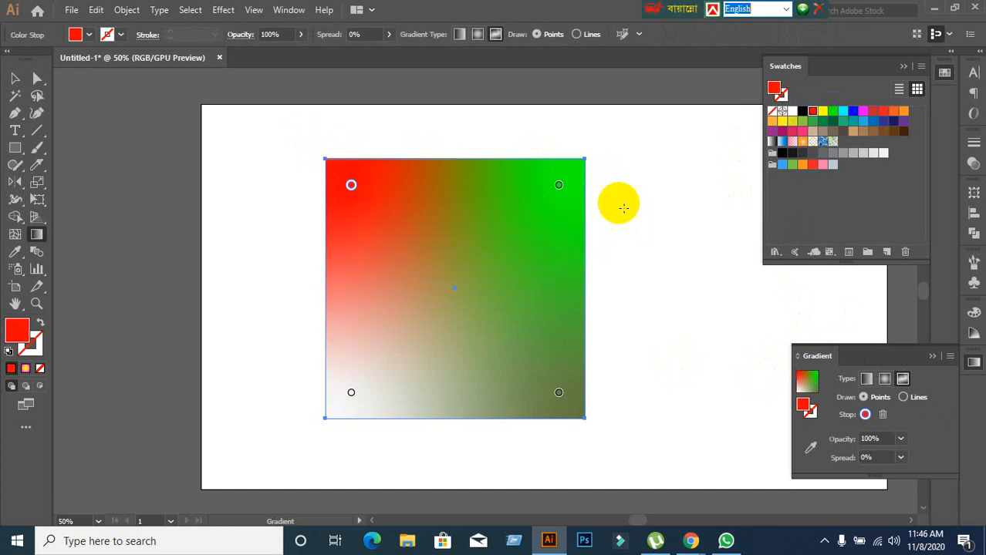
Colour the freeform gradient's lower-left stop yellow and its lower-right stop magenta.
click(351, 393)
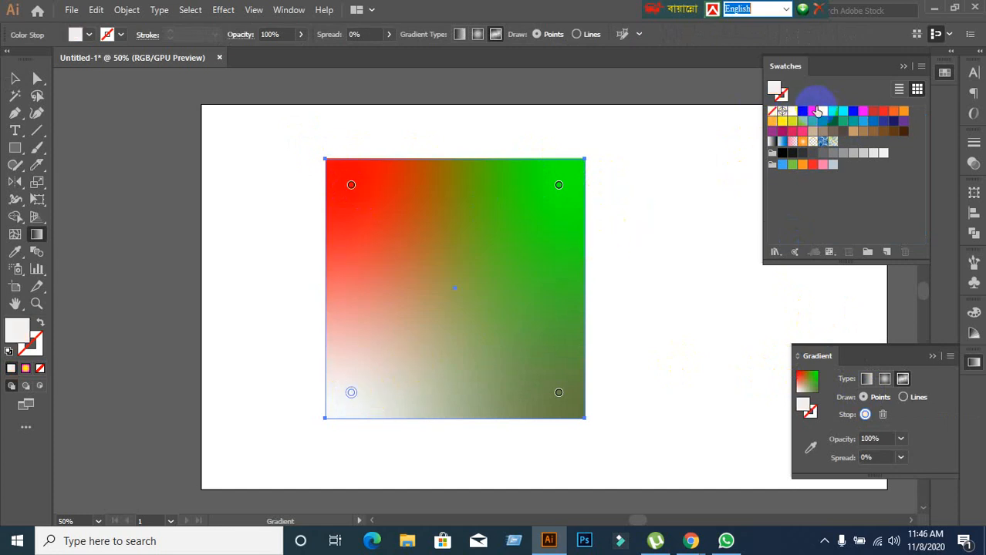
click(823, 112)
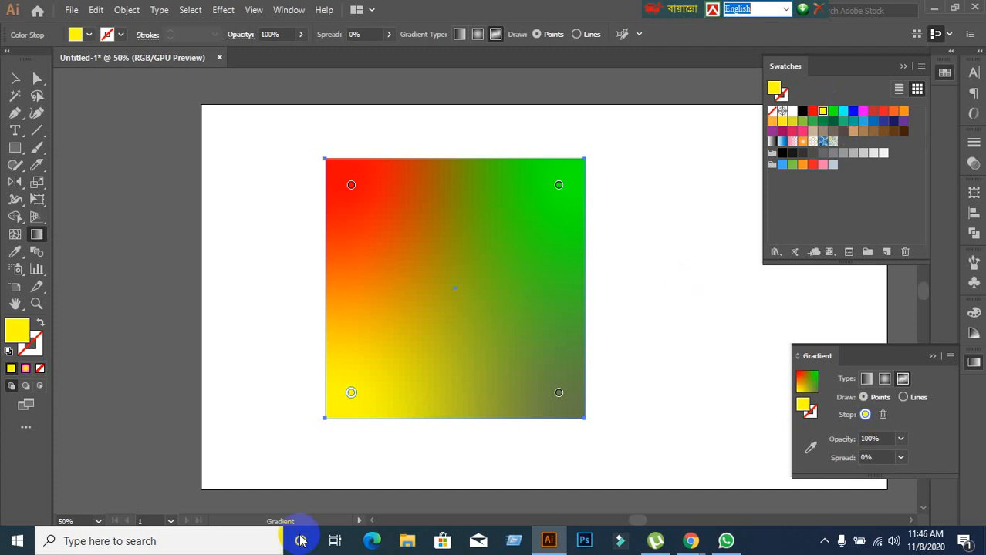
click(558, 393)
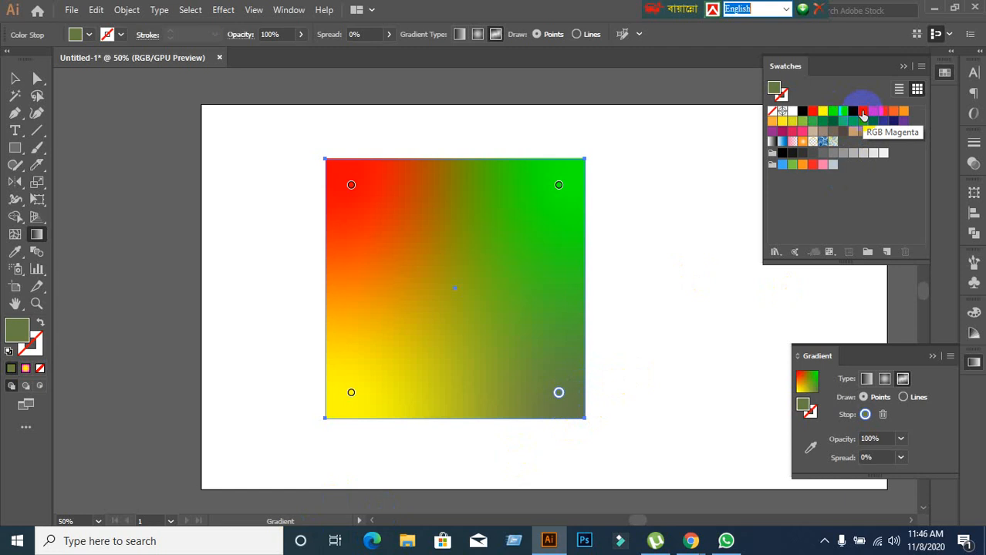
drag(863, 115, 556, 393)
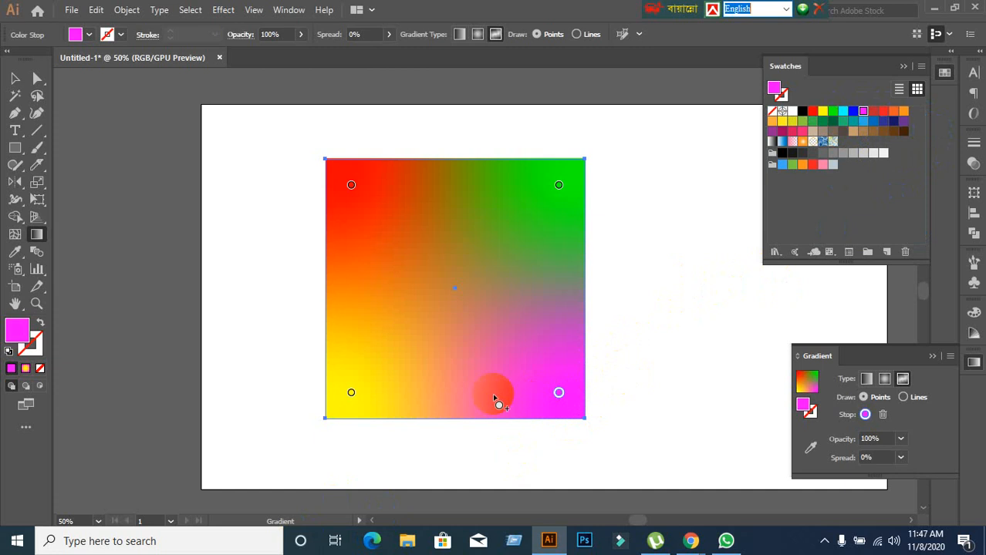
Add a colour stop just above and left of the square's centre and colour it blue, trying teal first.
click(438, 267)
drag(438, 267, 717, 178)
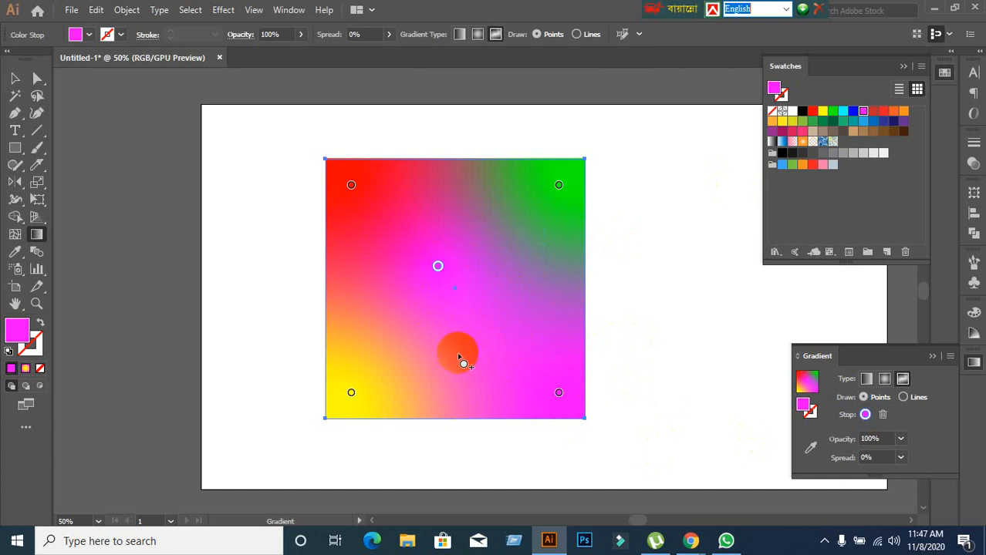
click(437, 266)
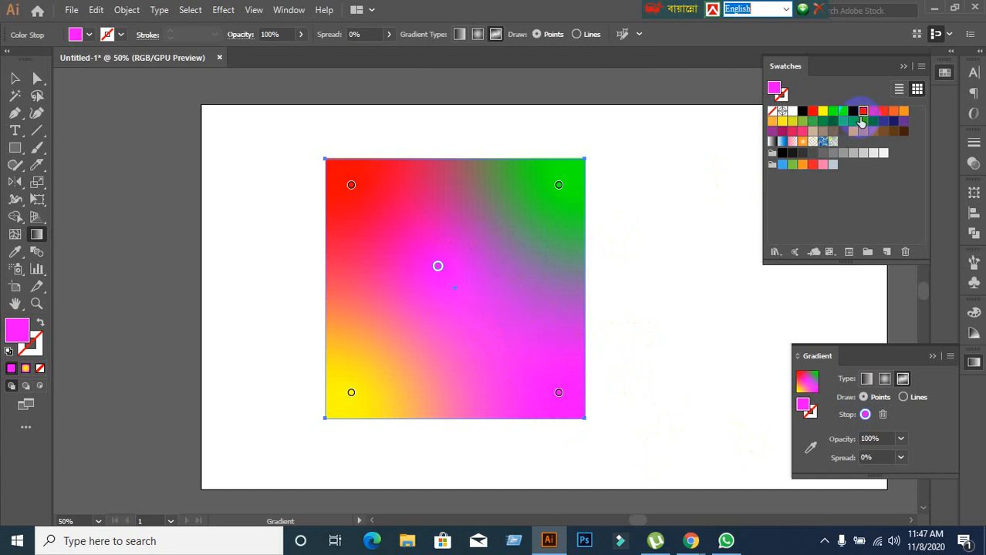
click(852, 122)
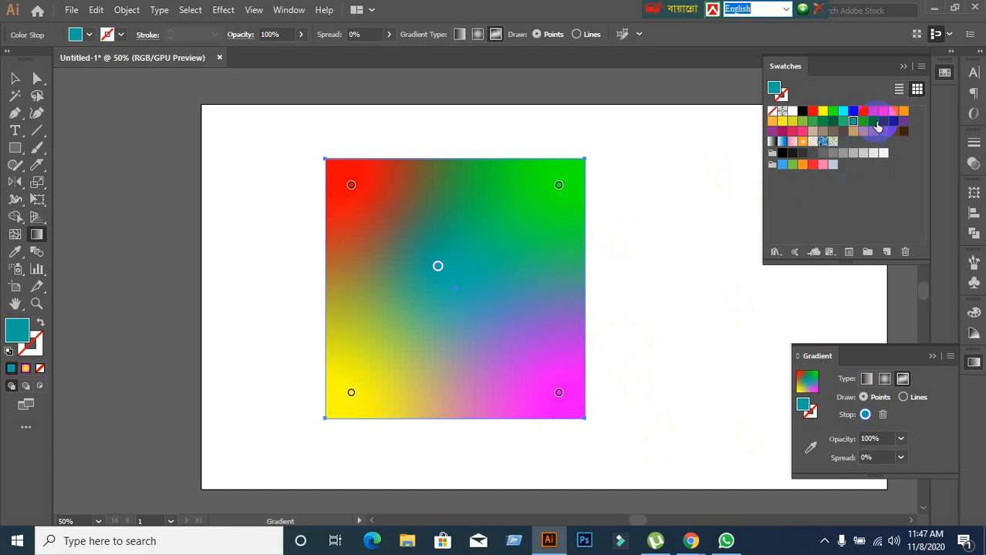
click(873, 122)
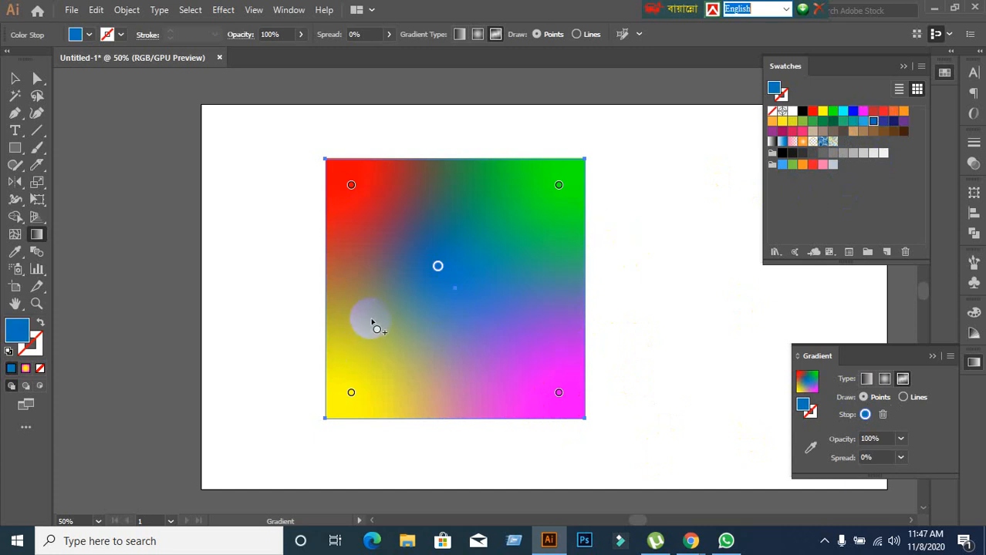
Scatter five cyan colour stops around the square's middle and add an orange stop below the green corner stop.
click(529, 330)
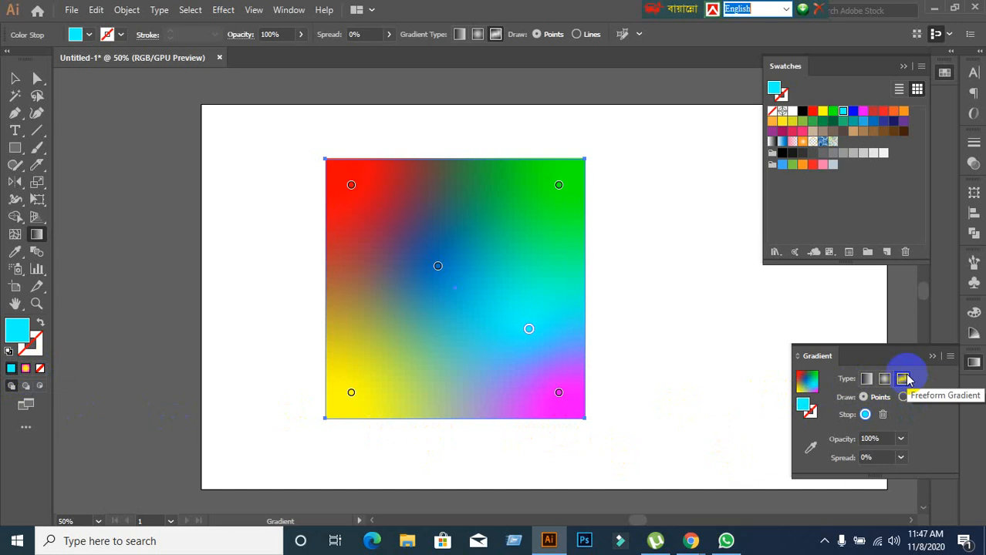
click(437, 202)
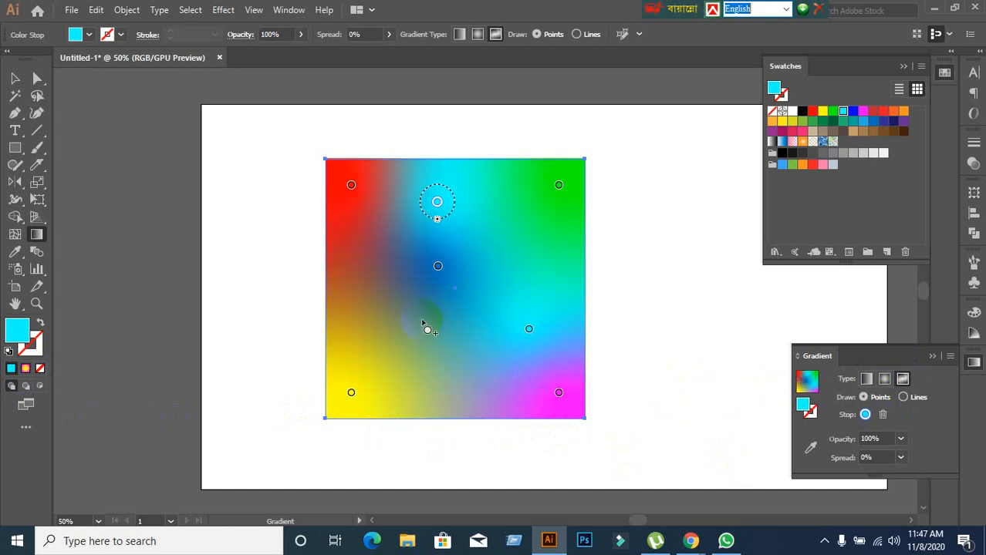
click(393, 304)
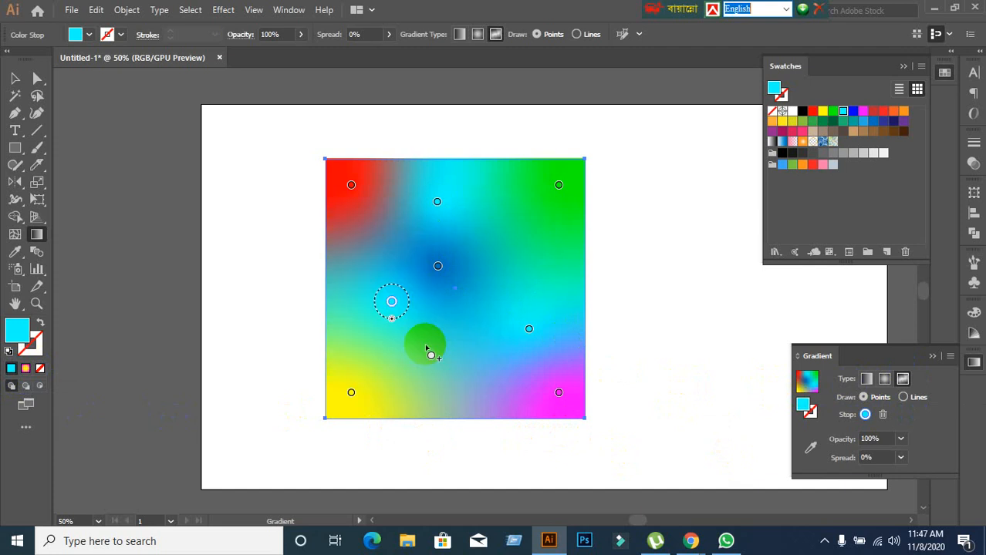
click(443, 304)
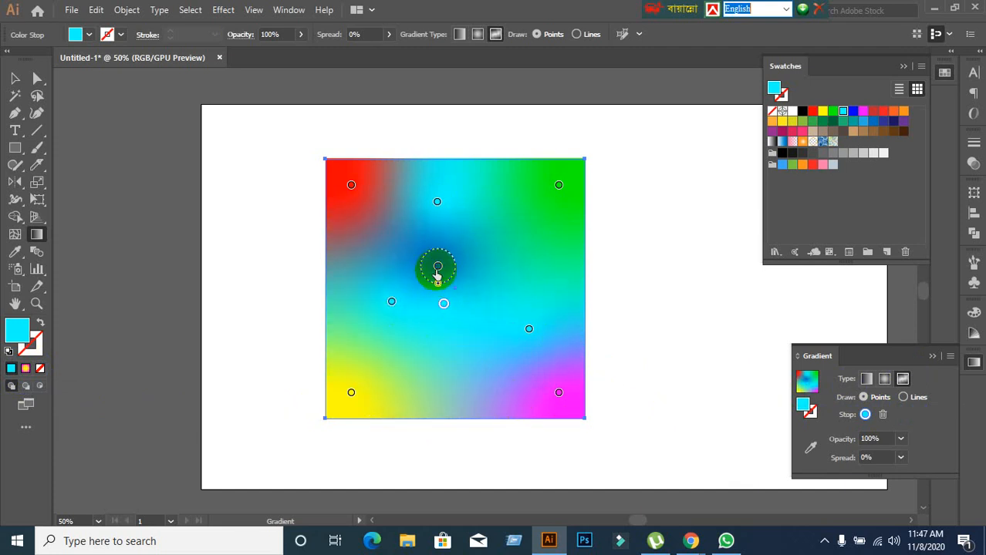
click(470, 255)
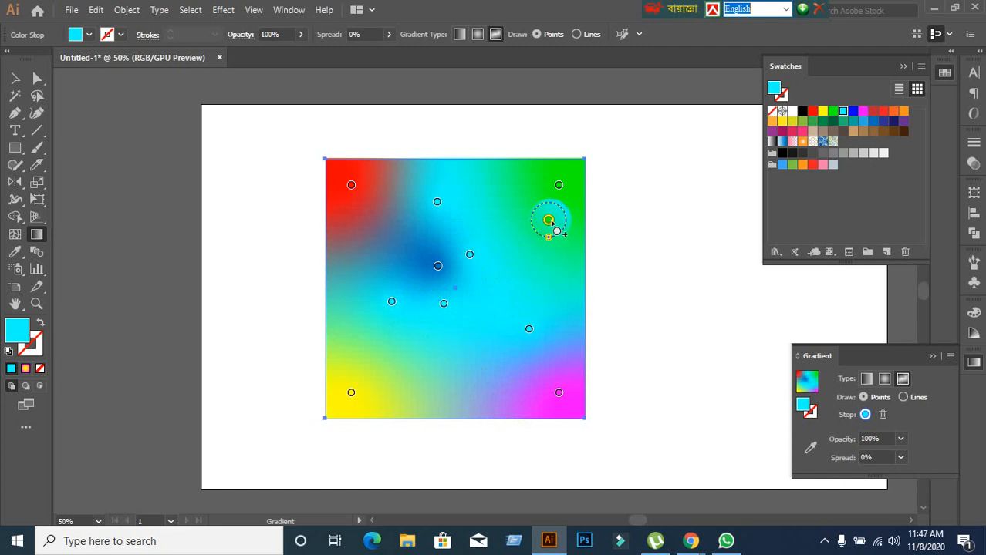
click(904, 112)
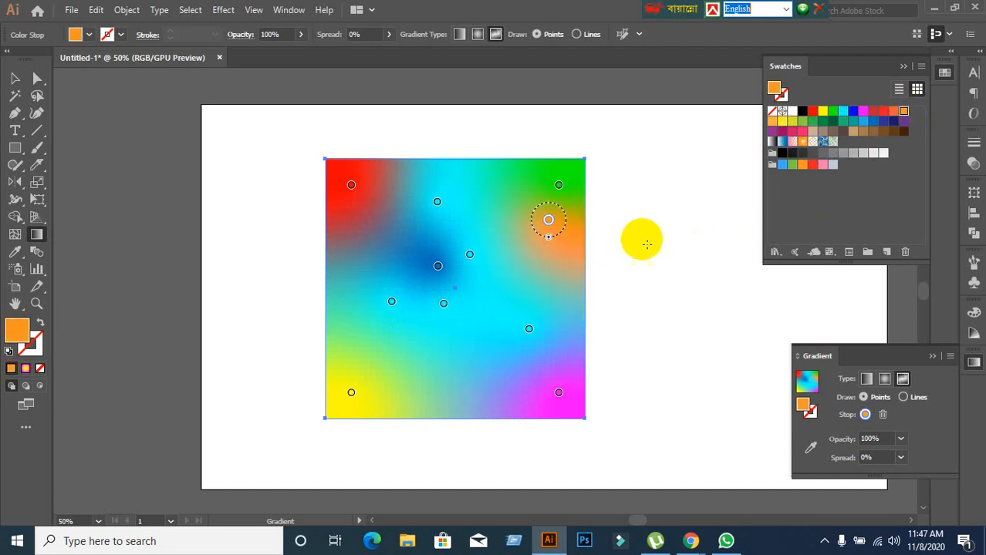
Recolour the blue stop near the centre yellow-green and the cyan stop to its lower left yellow.
click(437, 267)
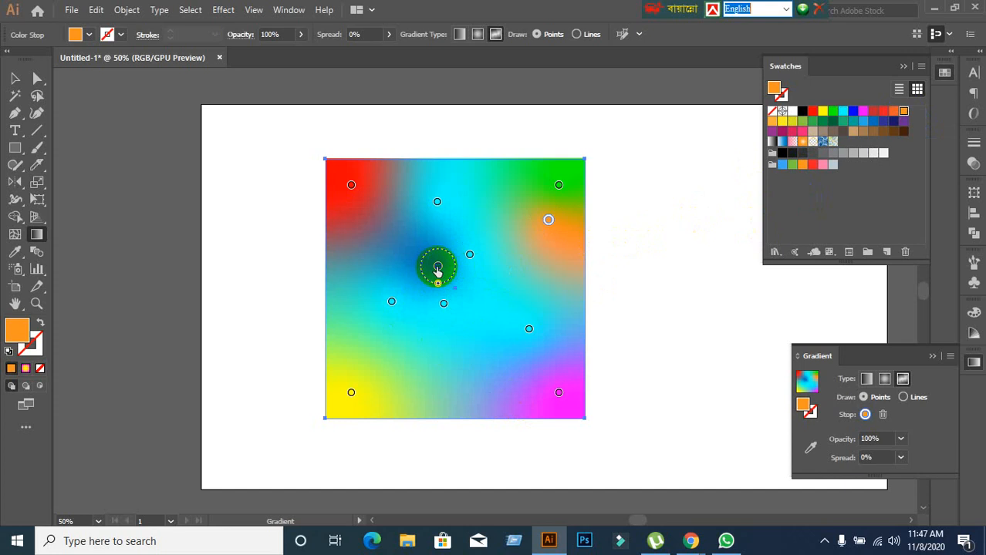
click(794, 122)
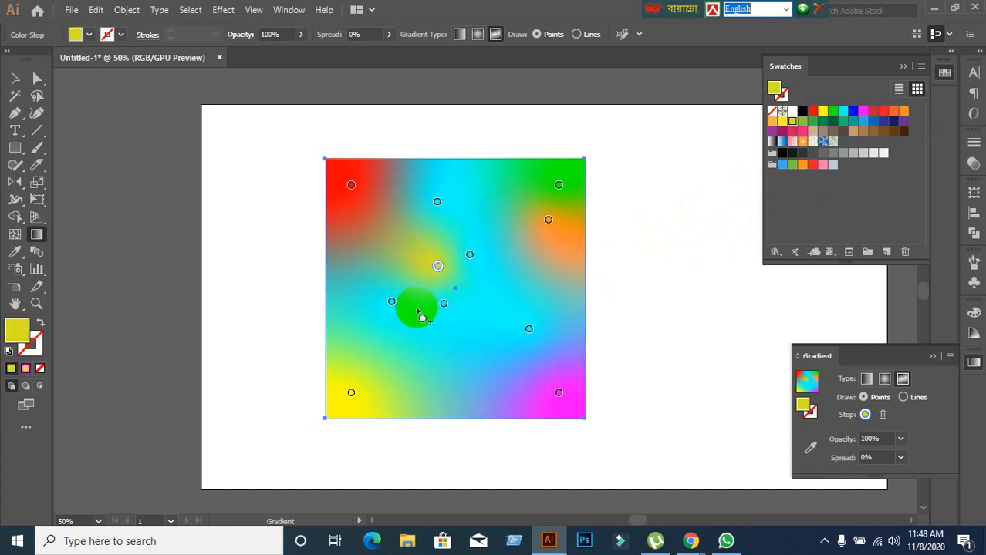
click(391, 302)
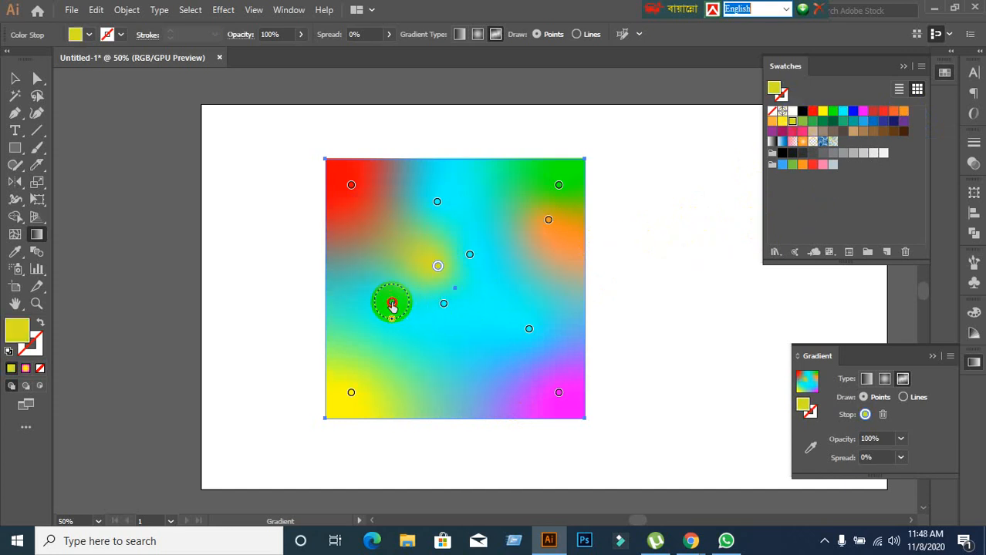
click(821, 112)
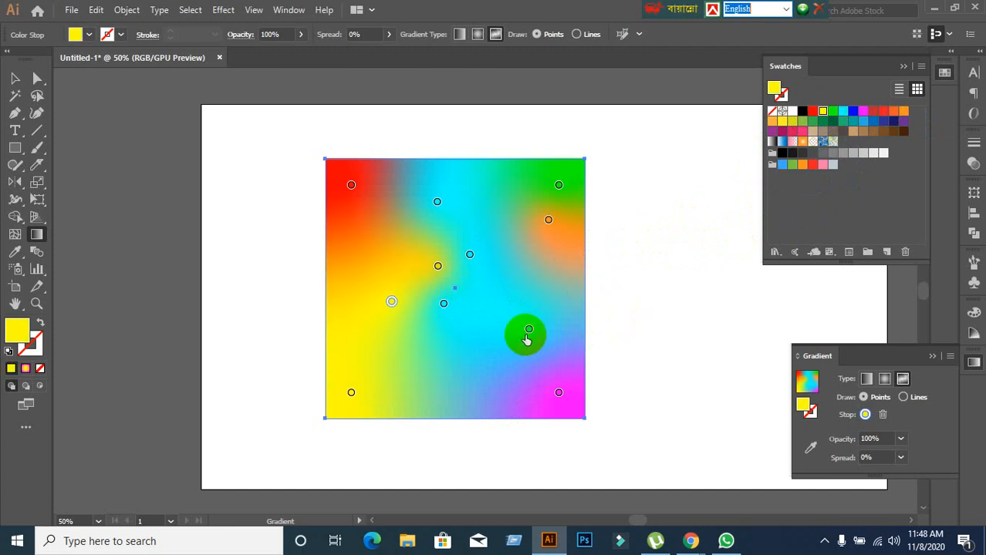
Shift the lower-right cyan stop slightly up and right, and delete the left-middle yellow stop and the red corner stop.
drag(520, 330, 378, 254)
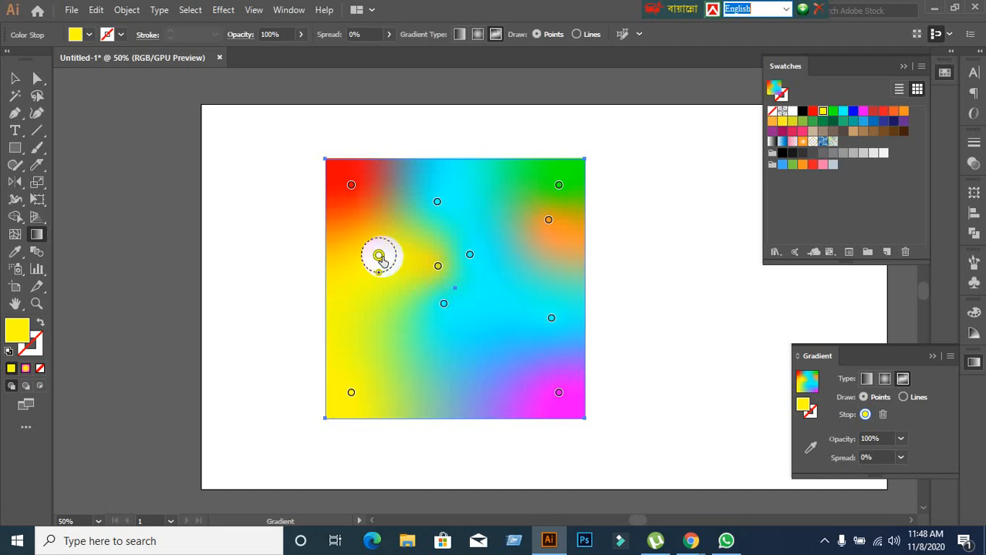
key(Delete)
click(345, 202)
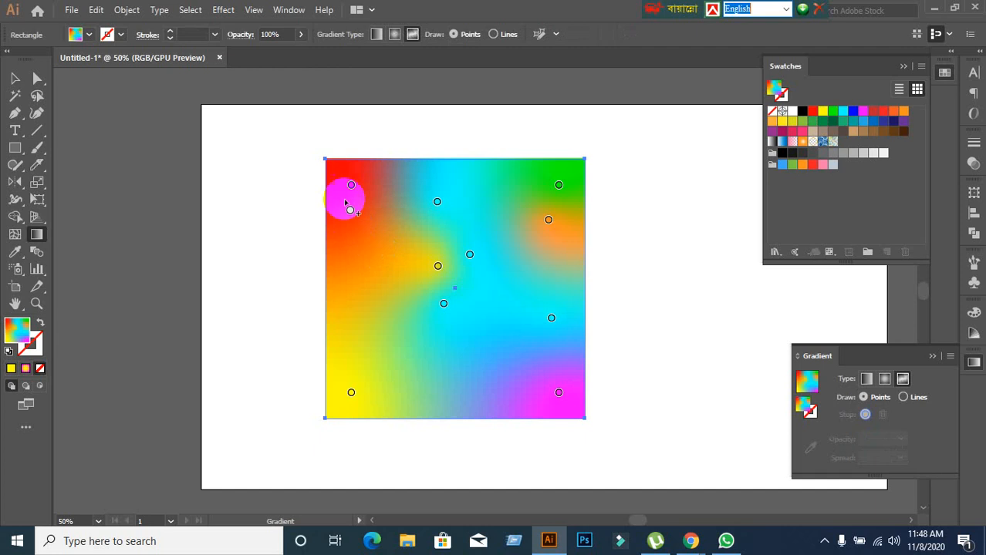
click(349, 187)
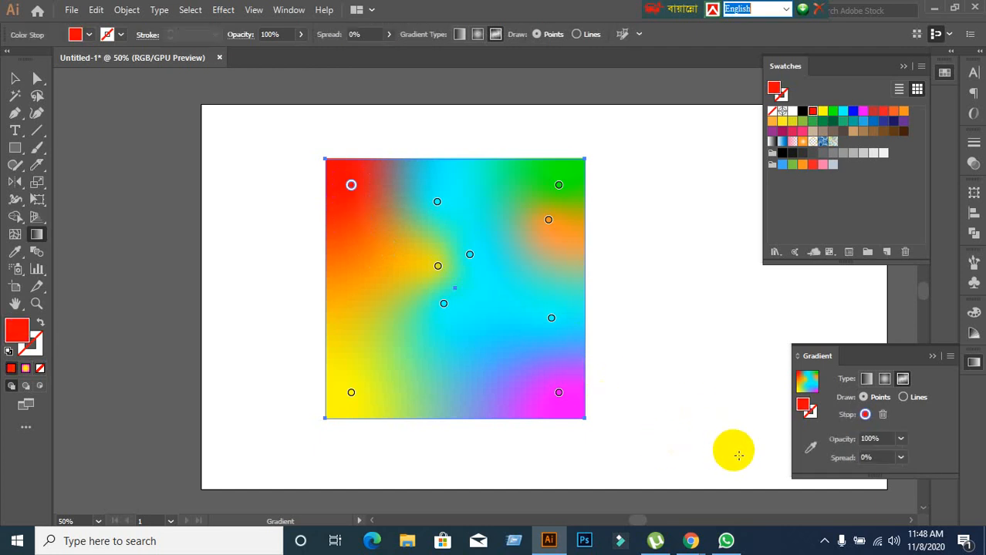
click(882, 415)
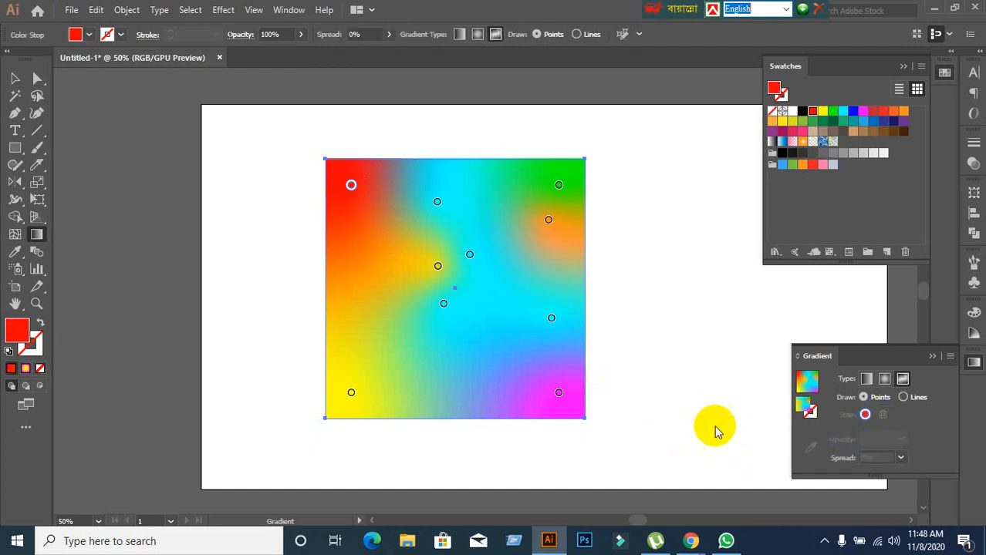
Delete the orange stop, the green corner stop and the cyan stop just right of the yellow-green one.
click(549, 219)
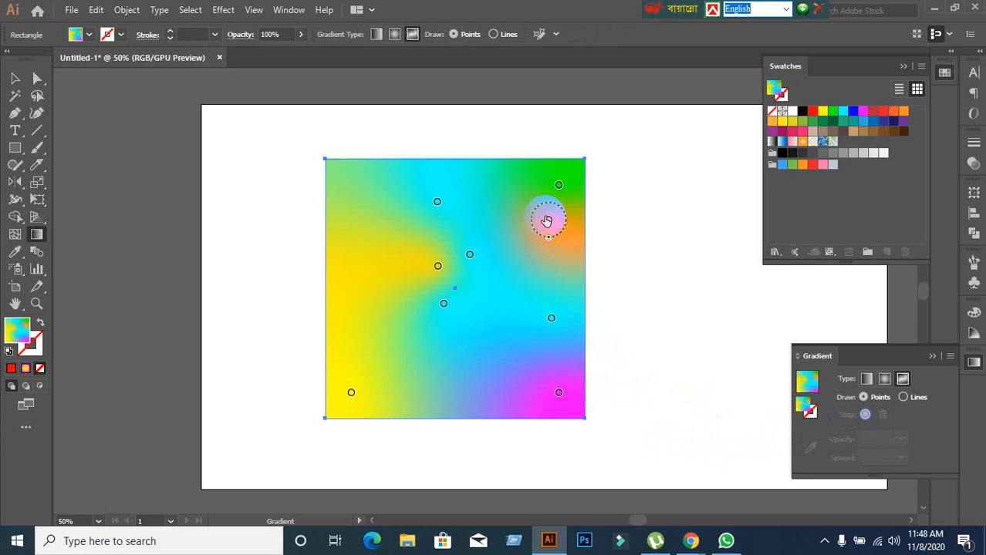
drag(548, 219, 704, 309)
click(493, 179)
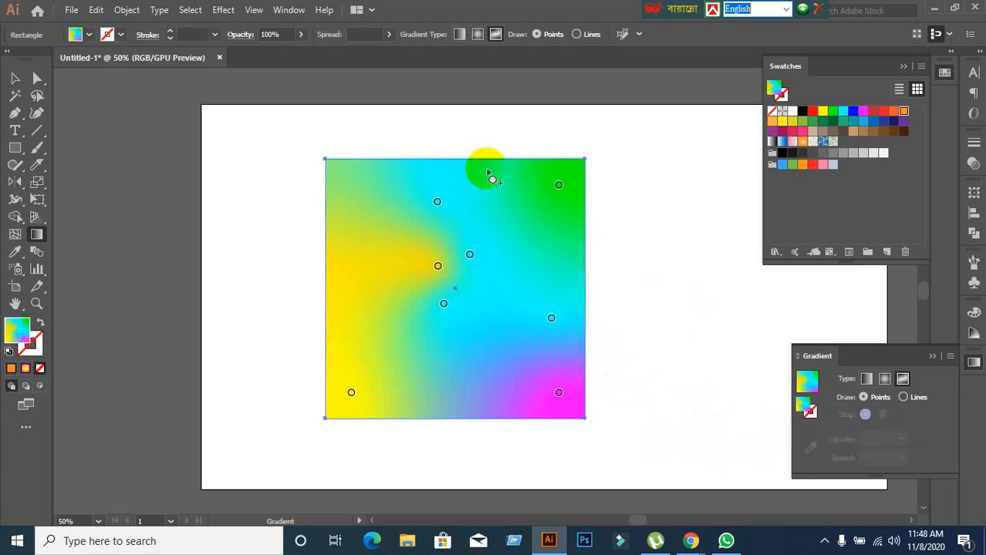
drag(560, 186, 607, 84)
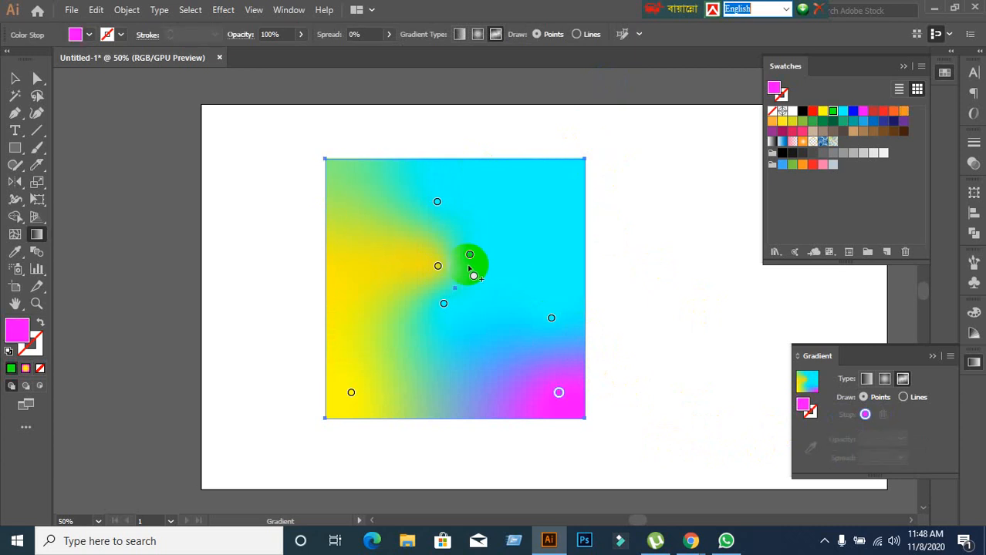
drag(469, 264, 879, 418)
click(745, 402)
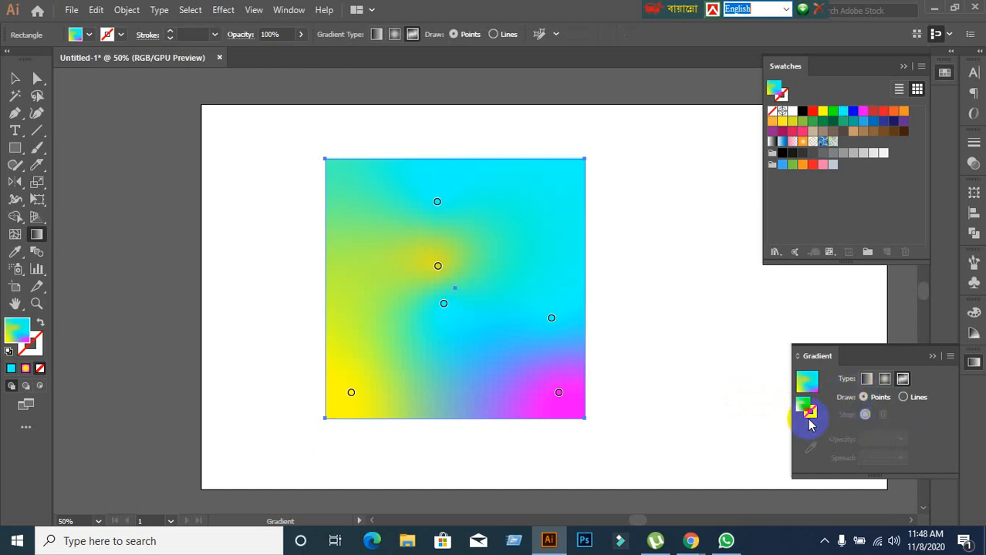
Switch the freeform gradient to drawing lines and draw a winding ten-stop white colour line across the square.
click(905, 397)
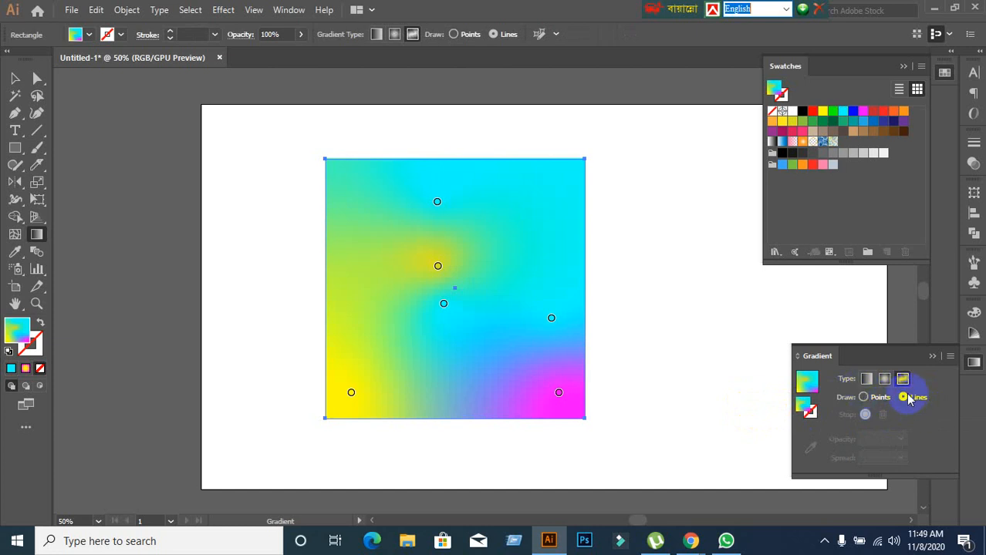
click(531, 245)
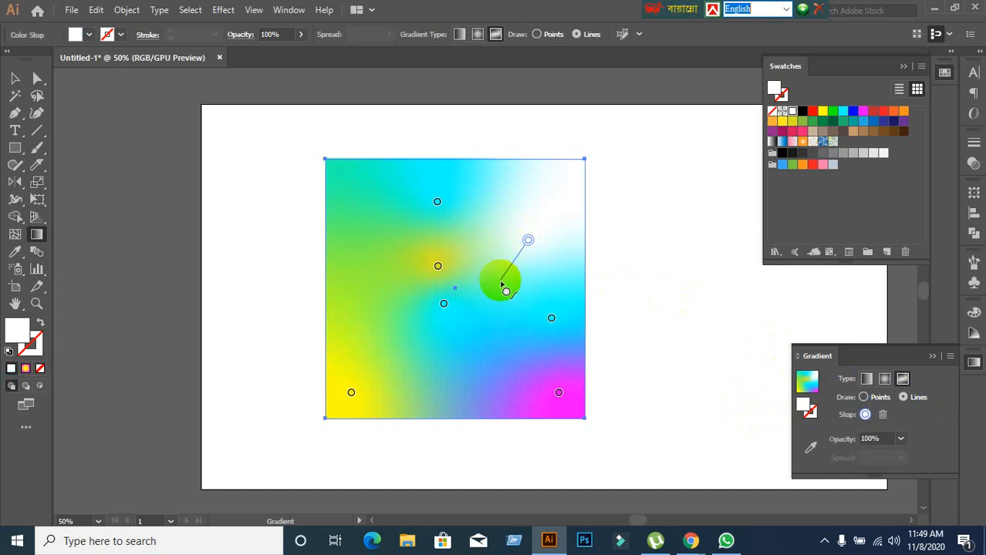
click(503, 361)
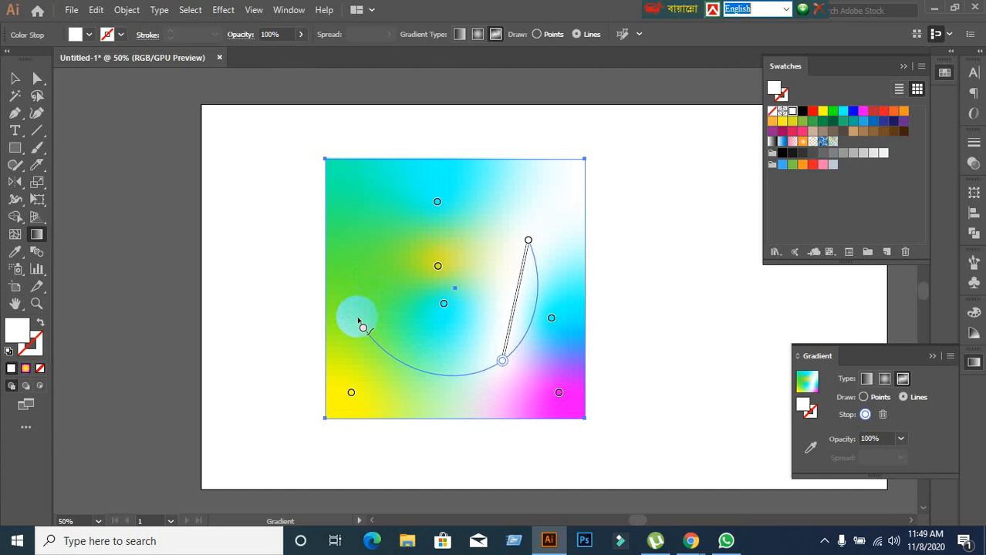
click(356, 317)
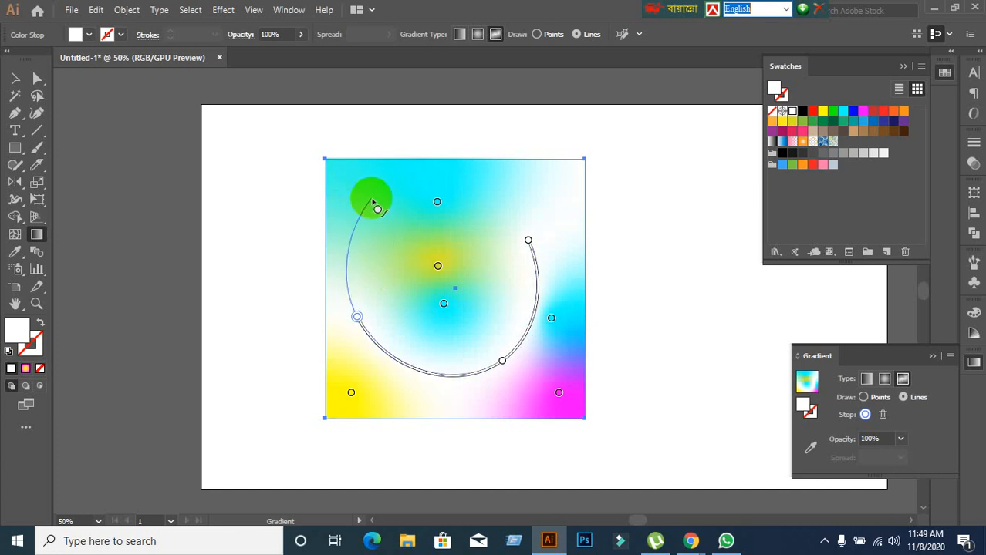
click(371, 198)
click(393, 307)
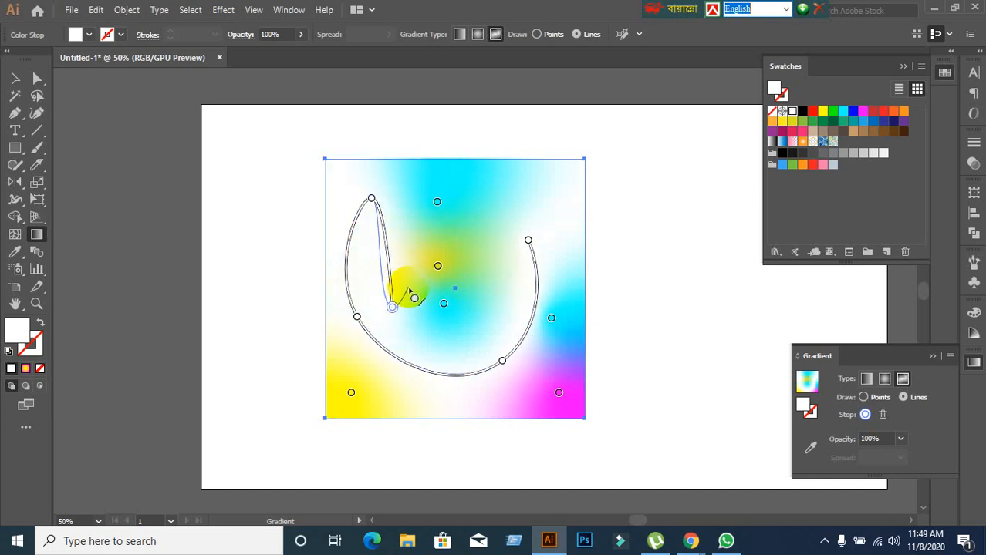
click(428, 222)
click(544, 190)
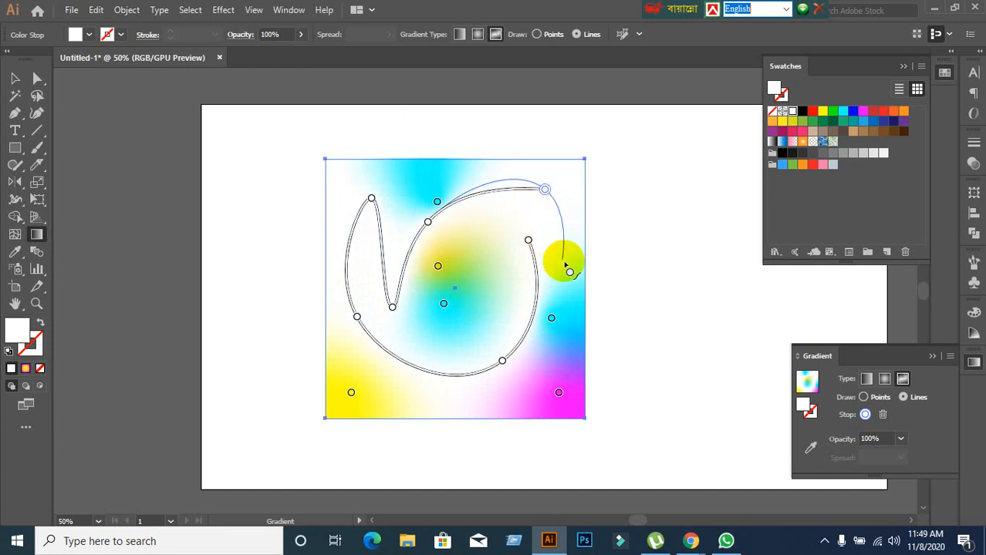
click(564, 263)
click(513, 196)
click(493, 304)
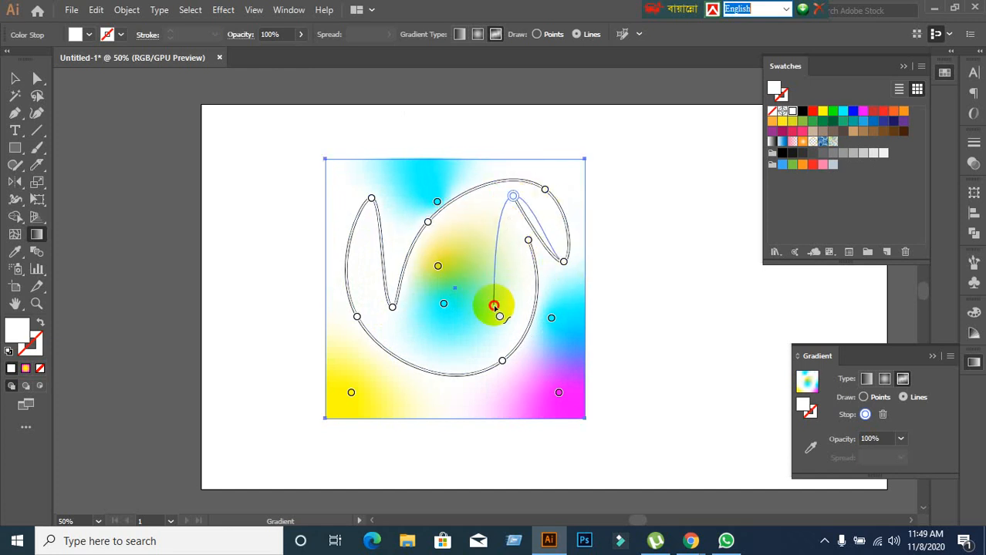
key(Escape)
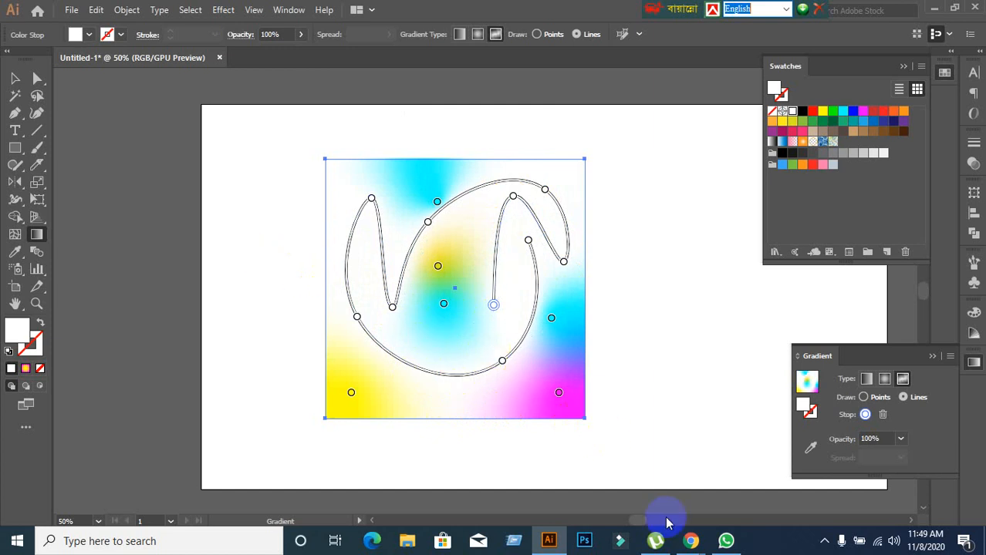
Switch to the Google Meet window in Chrome, admit the waiting participant, and return to Illustrator.
click(682, 540)
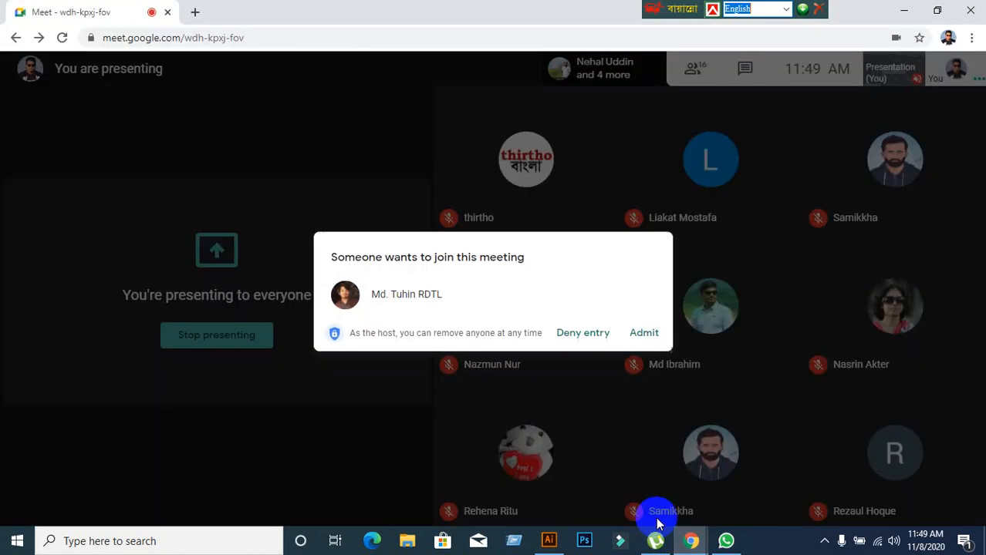
click(639, 329)
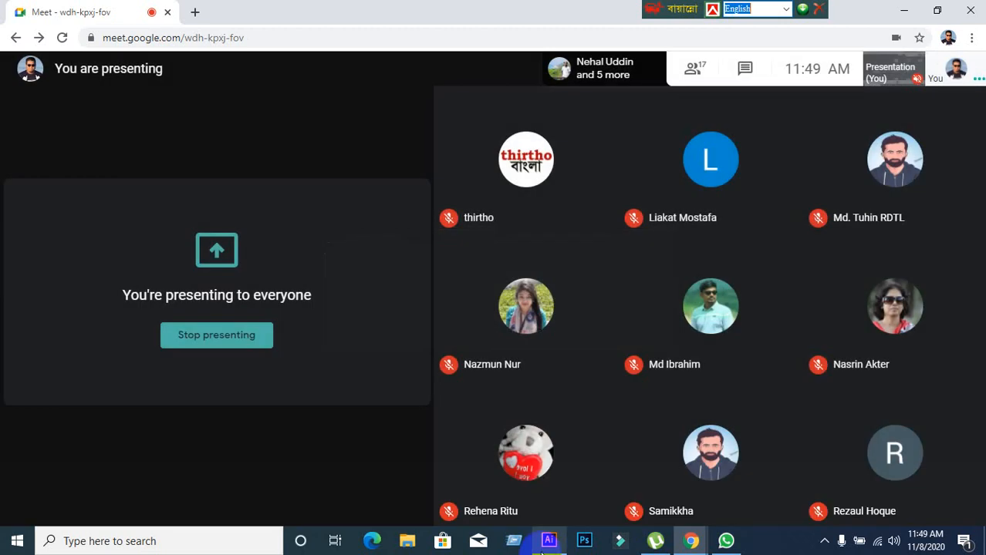
key(alt+Tab)
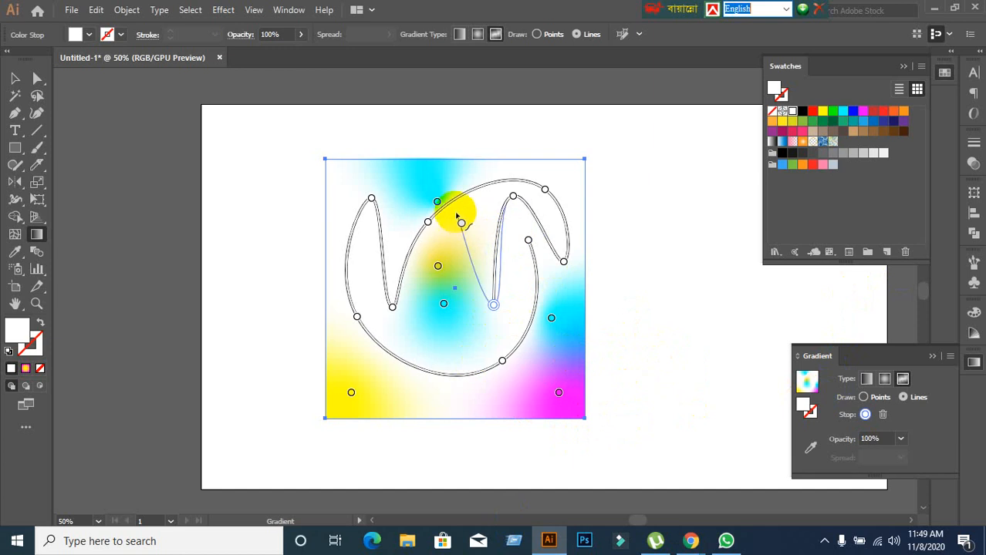
Recolour the line's stop just below the upper-middle cyan point yellow, and leave gradient editing.
drag(458, 217, 437, 220)
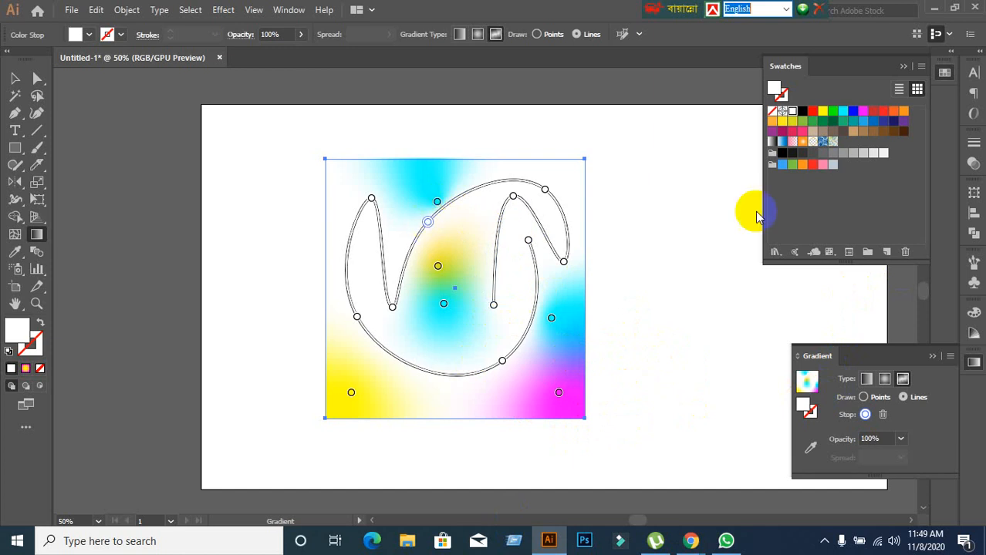
click(823, 112)
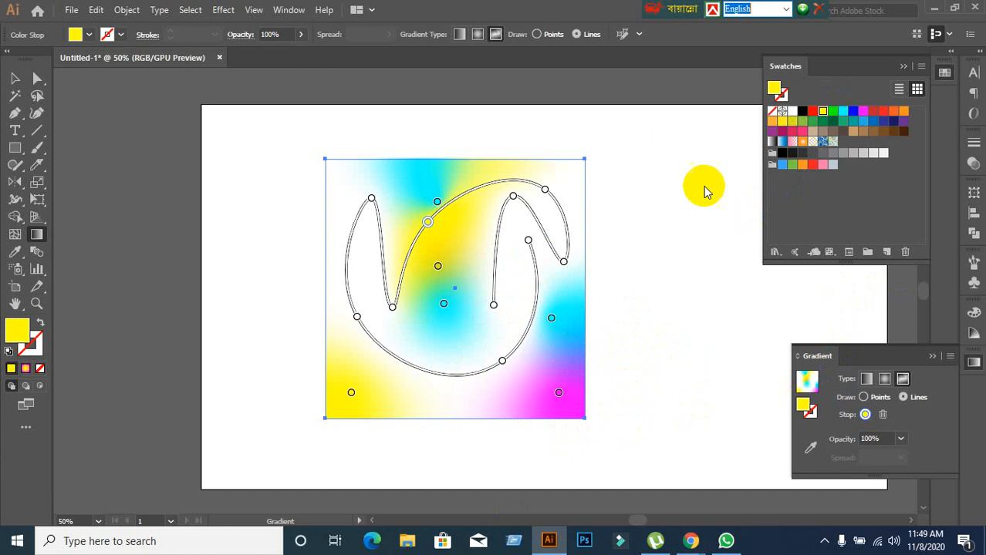
click(495, 306)
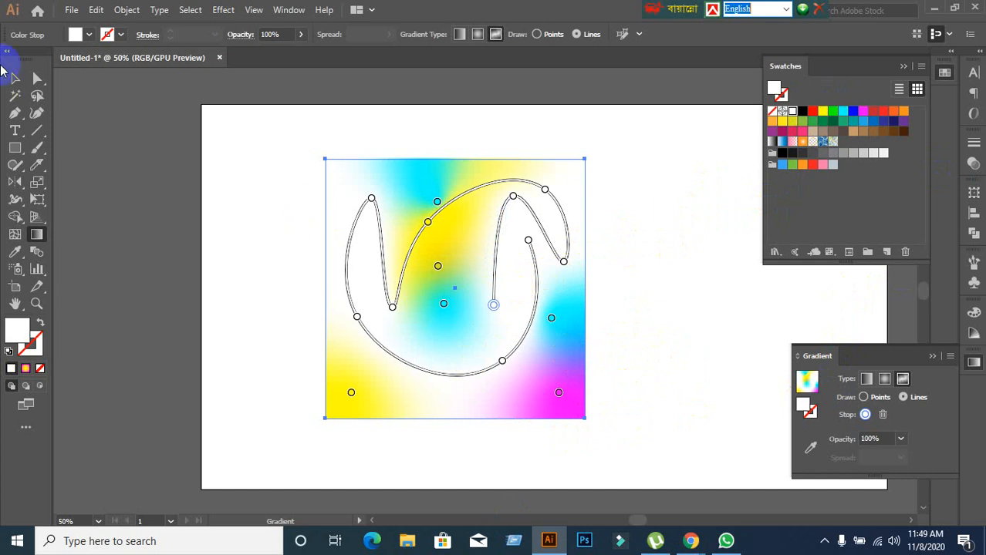
click(20, 82)
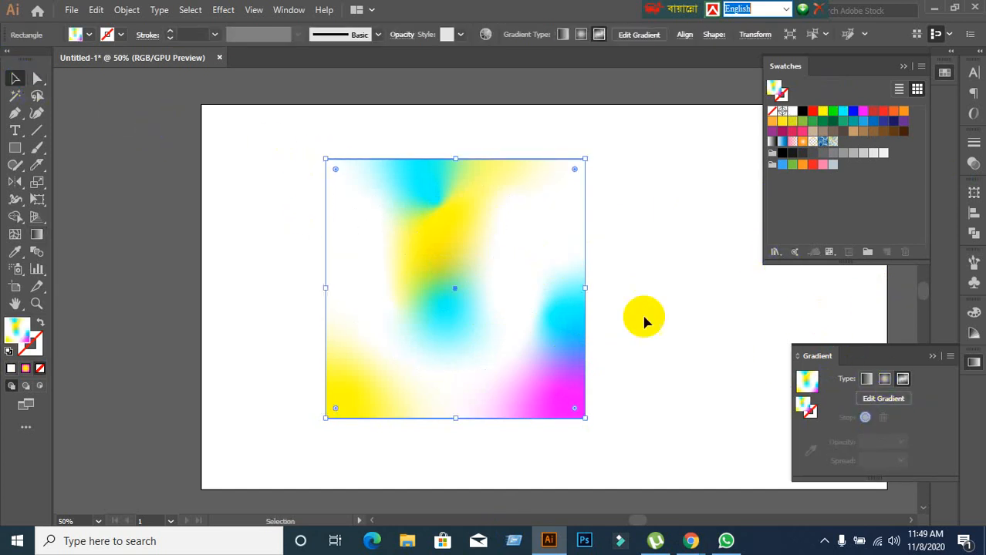
Reopen the gradient for editing and recolour the line's rightmost stop RGB Cyan.
click(859, 395)
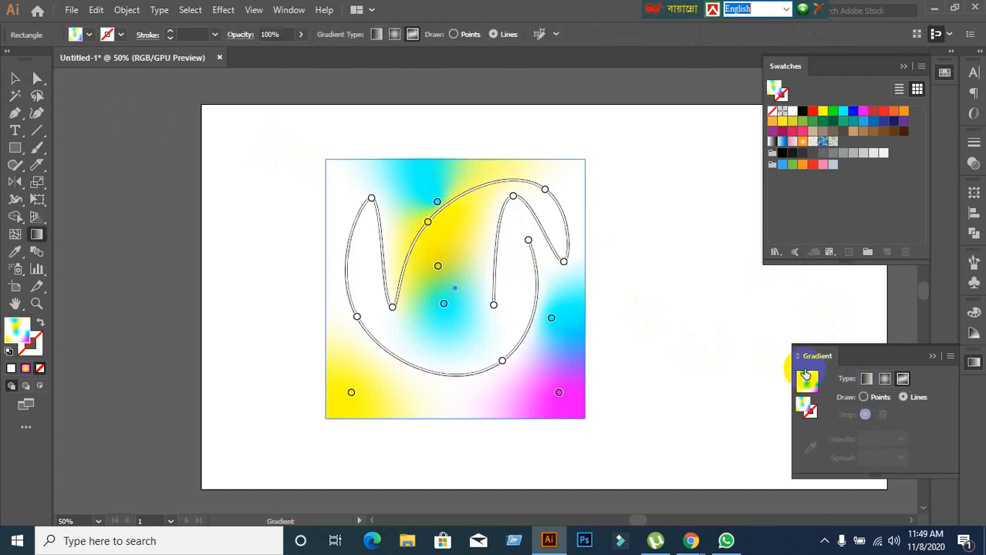
click(564, 264)
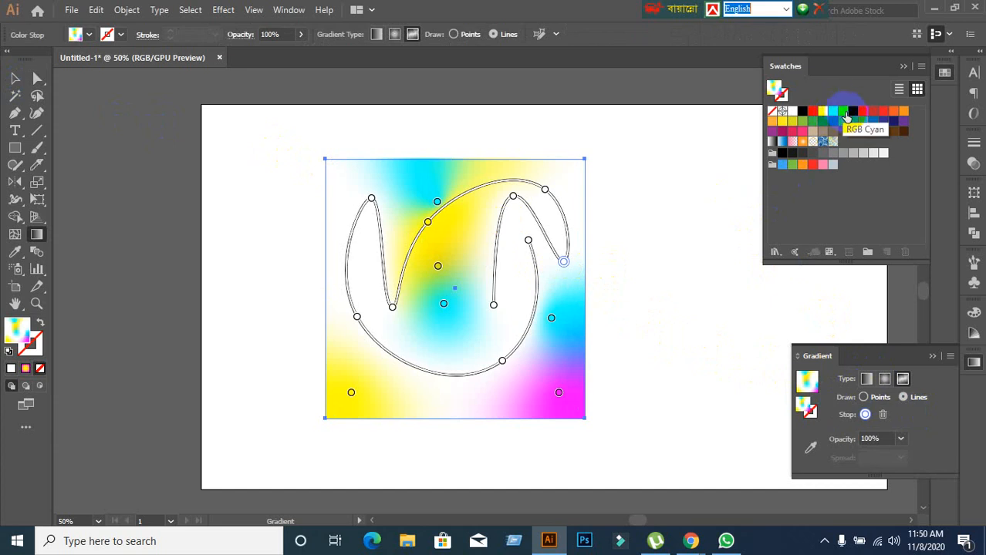
click(843, 111)
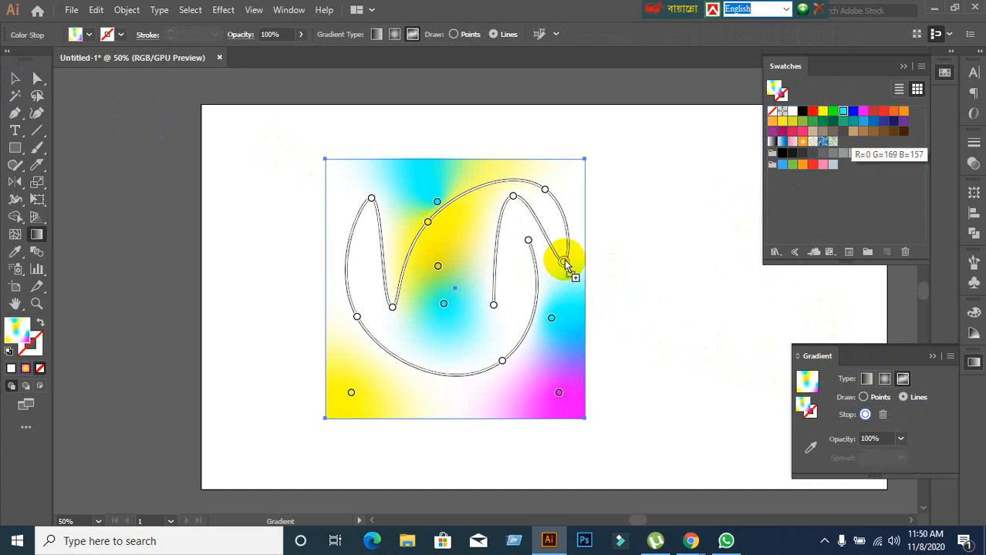
drag(565, 262, 566, 263)
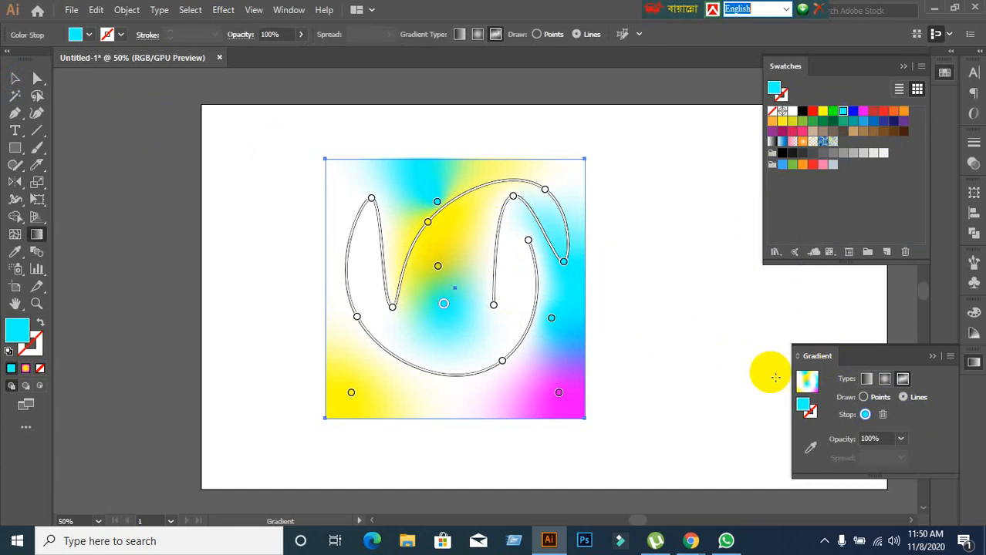
Join the central cyan stop to the yellow-green stop above it with a line, and delete the yellow-green stop.
click(866, 415)
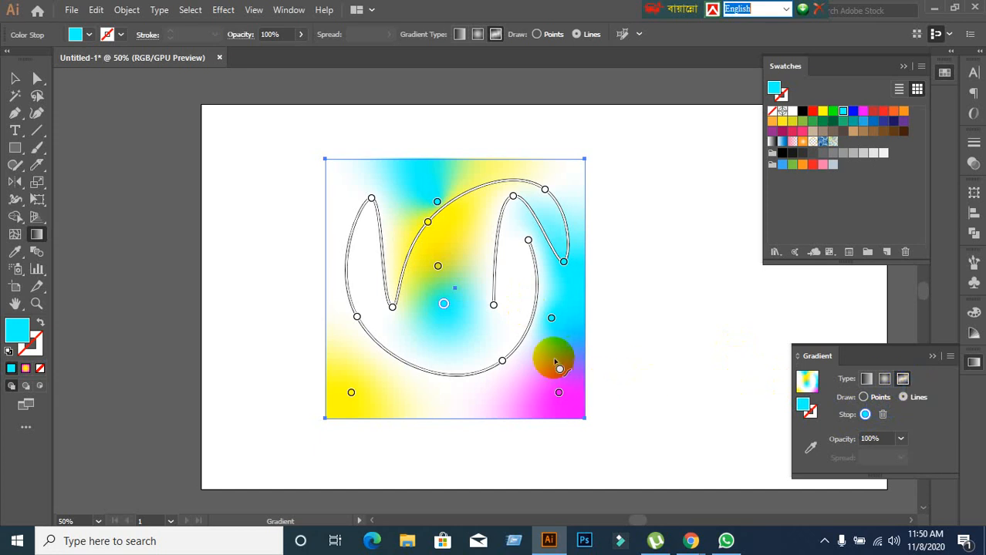
click(440, 265)
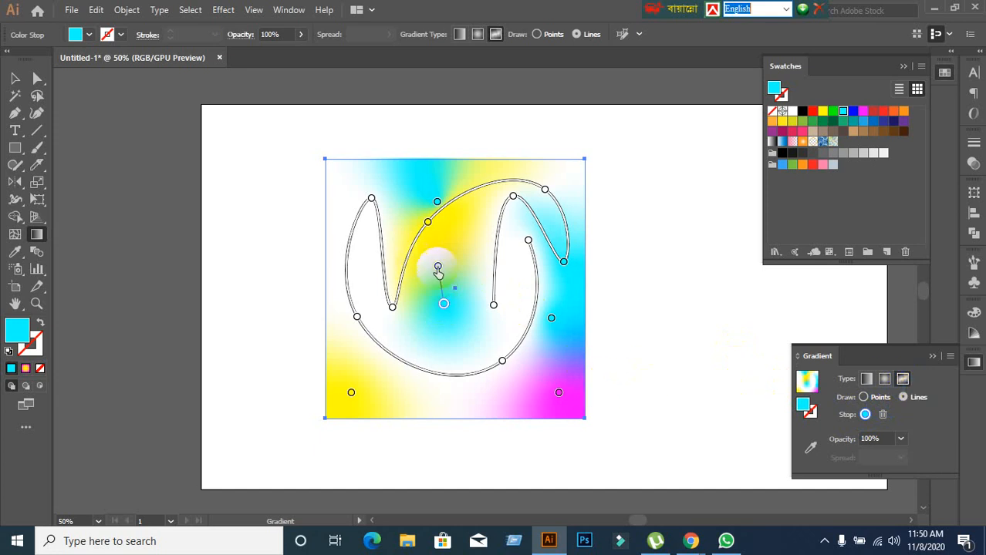
drag(438, 268, 451, 266)
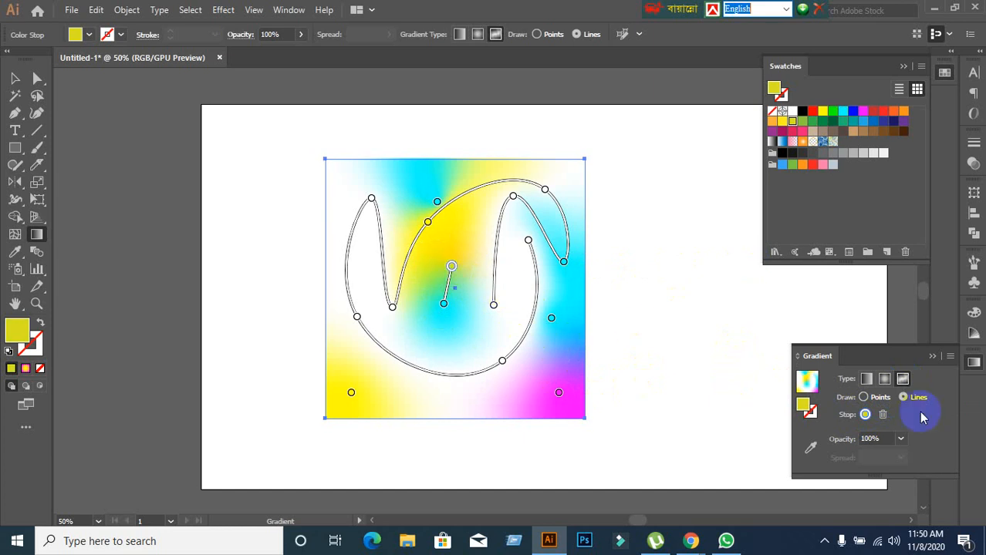
click(882, 415)
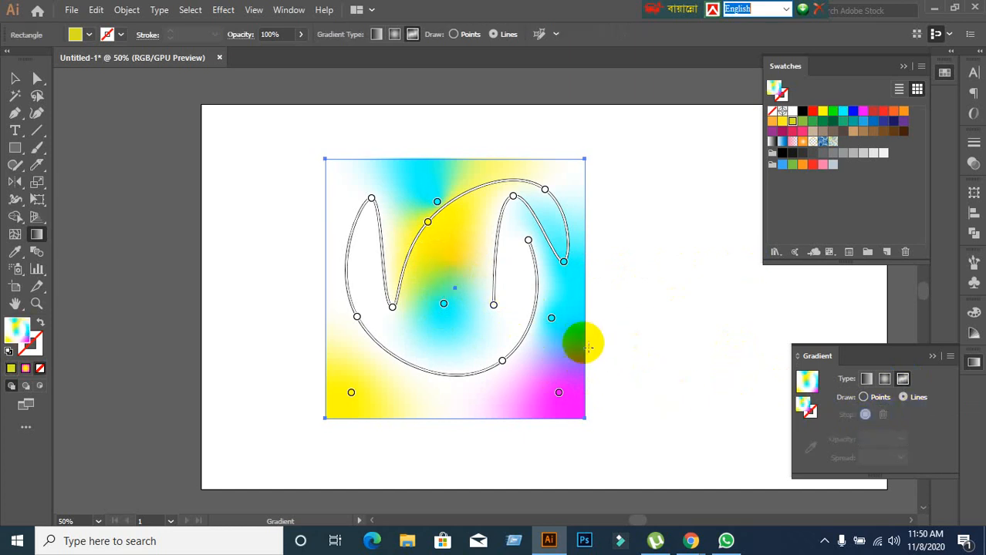
Try to delete the white stop at the line's inner peak in the square's upper right.
click(513, 196)
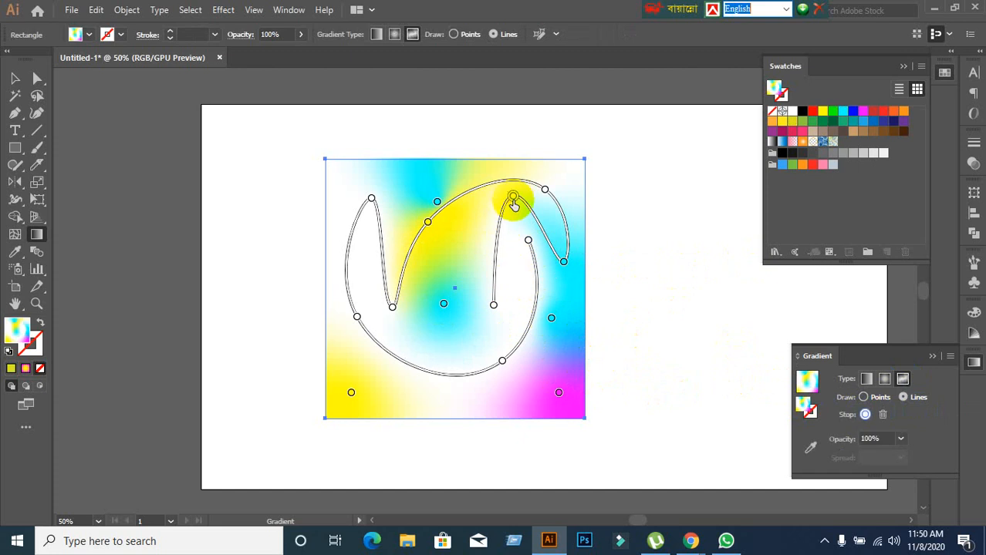
click(883, 416)
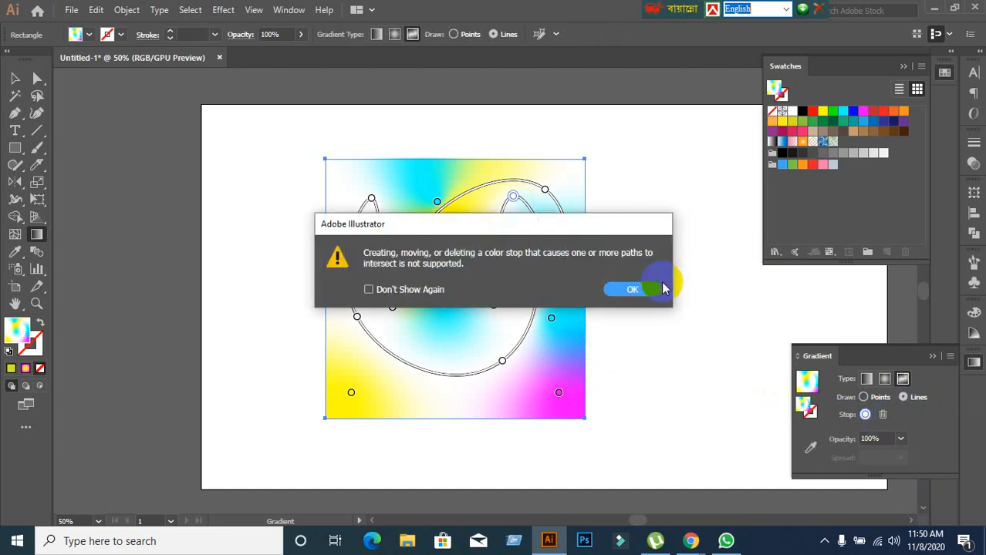
click(653, 288)
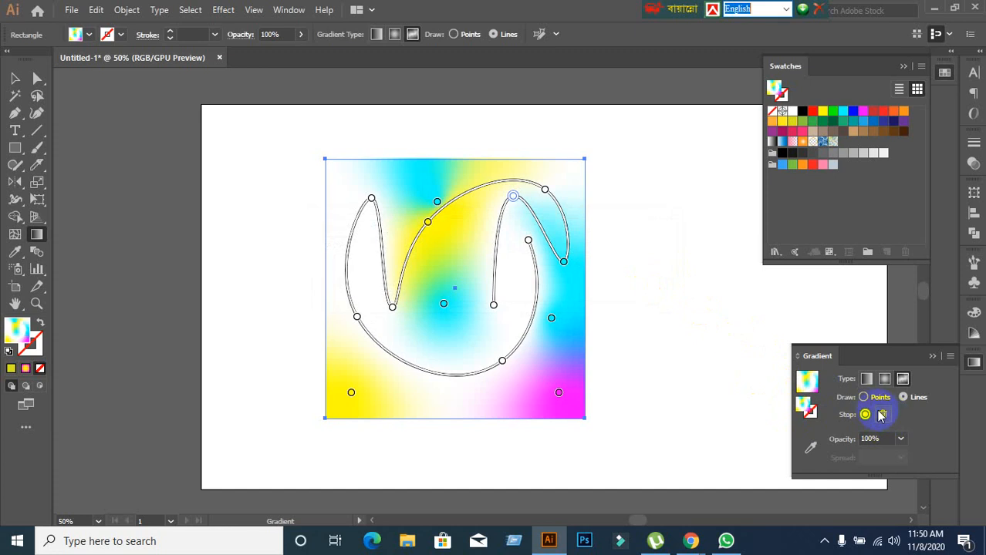
click(882, 416)
click(629, 290)
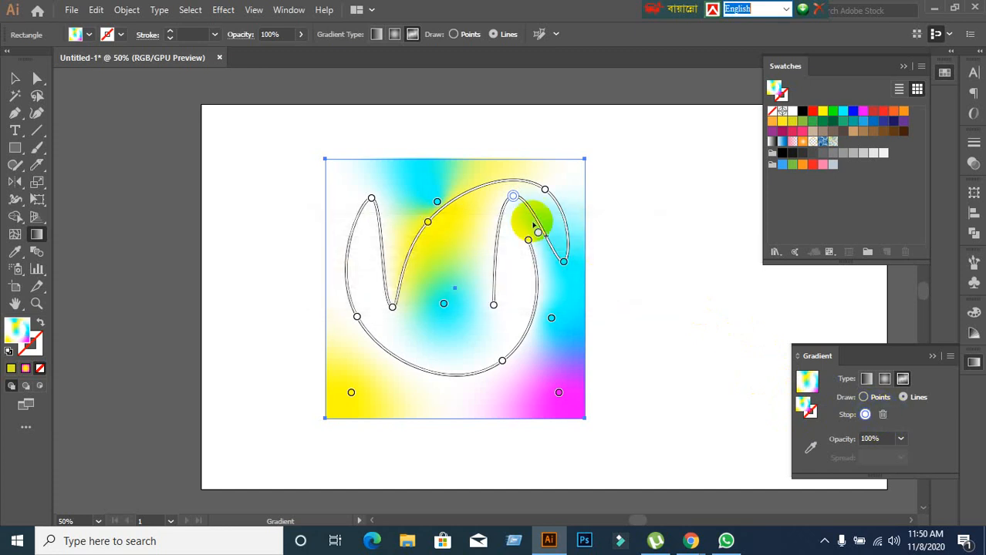
click(518, 203)
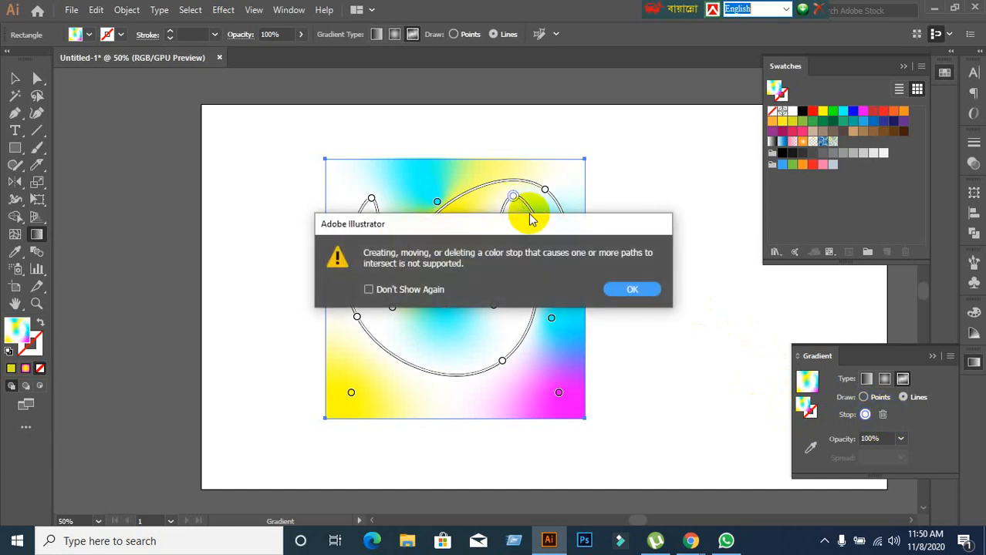
click(634, 289)
Delete the line's white end stop right of the square's centre and the white stop at its inner dip on the left.
drag(522, 224, 494, 306)
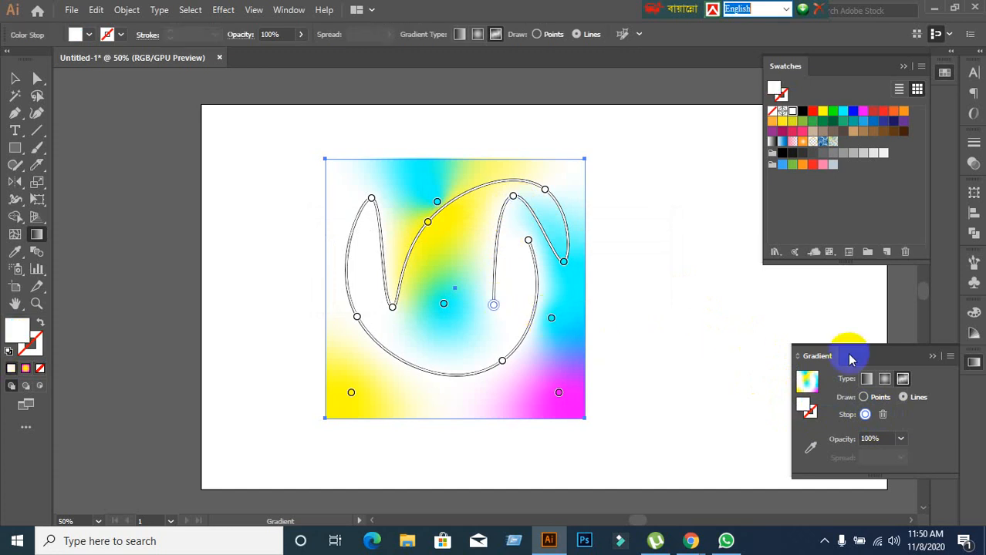
click(883, 415)
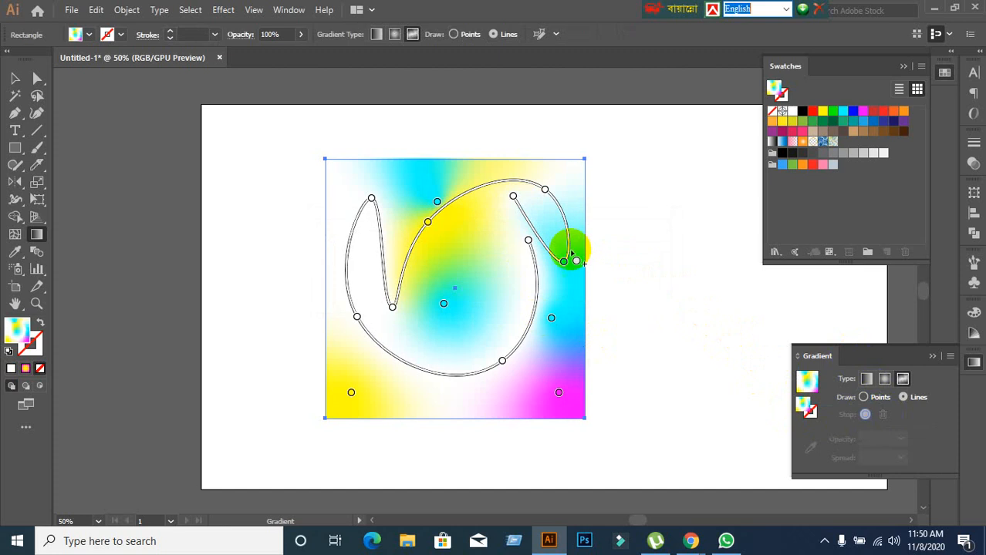
drag(571, 254, 514, 223)
drag(499, 228, 393, 307)
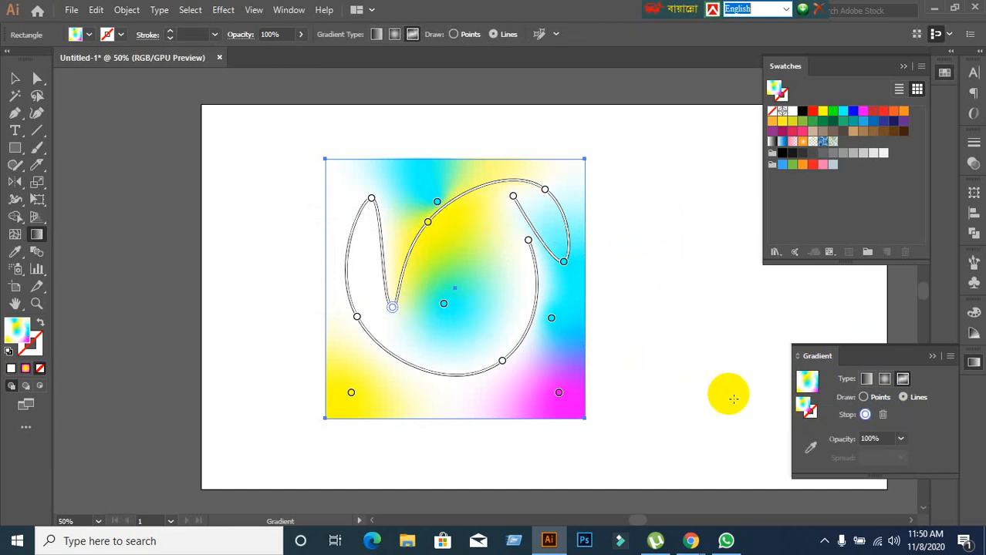
click(883, 416)
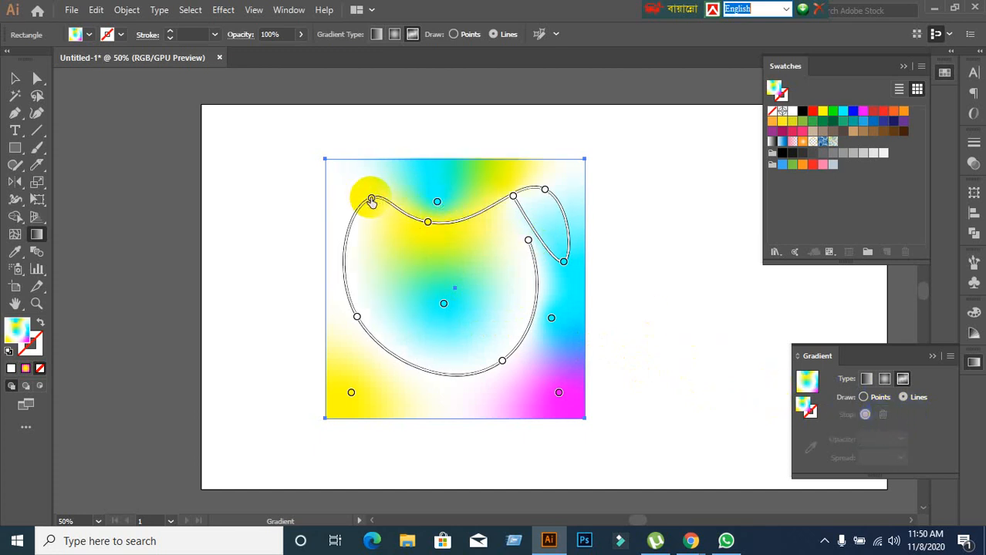
Delete the line's white stop near the square's upper-left corner and switch the freeform drawing mode to points.
click(369, 199)
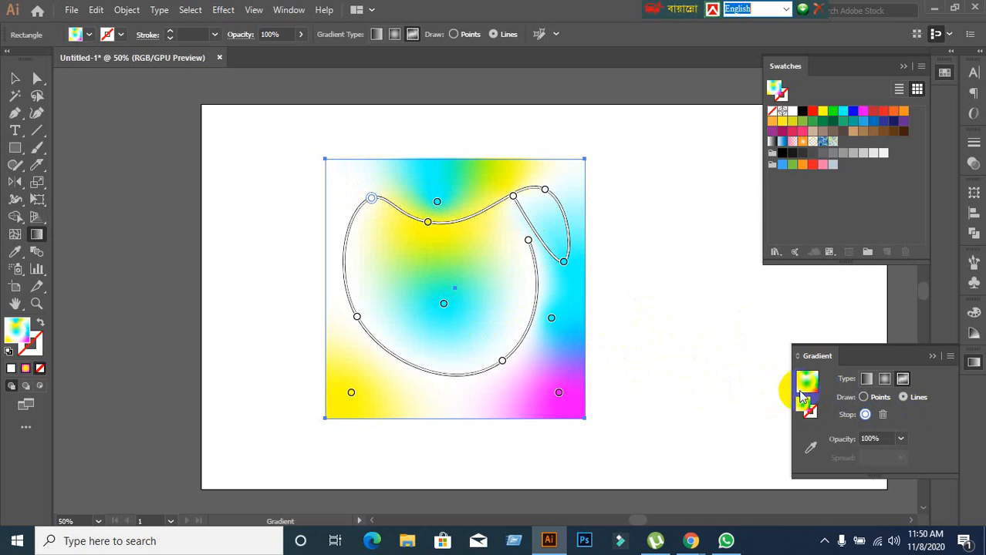
click(883, 416)
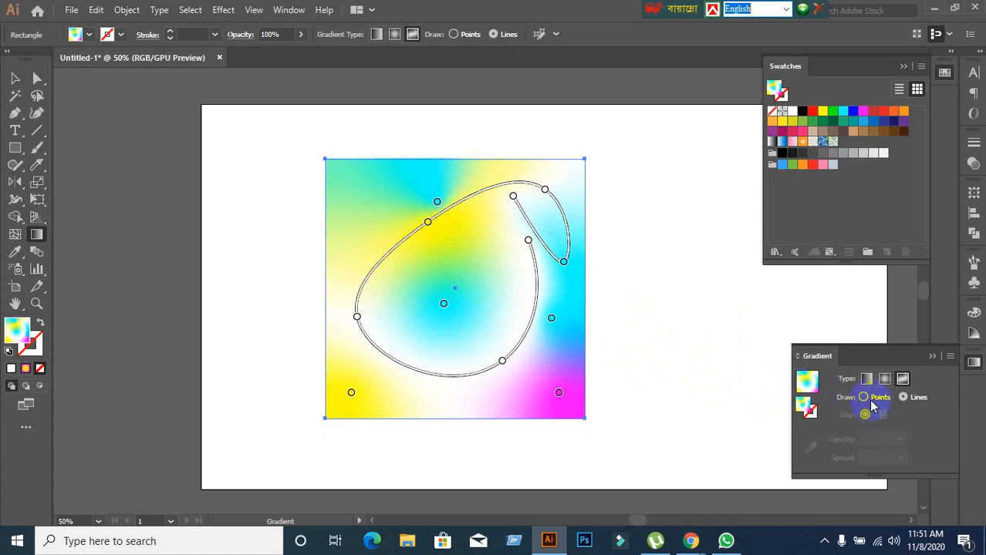
click(865, 397)
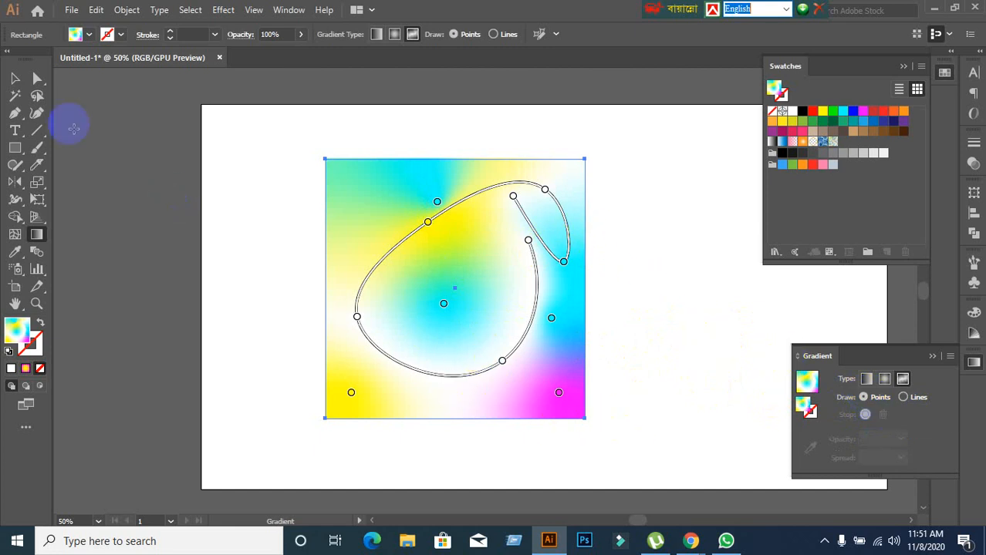
Check the Google Meet call, return to Illustrator and reopen the square's freeform gradient for editing.
click(14, 78)
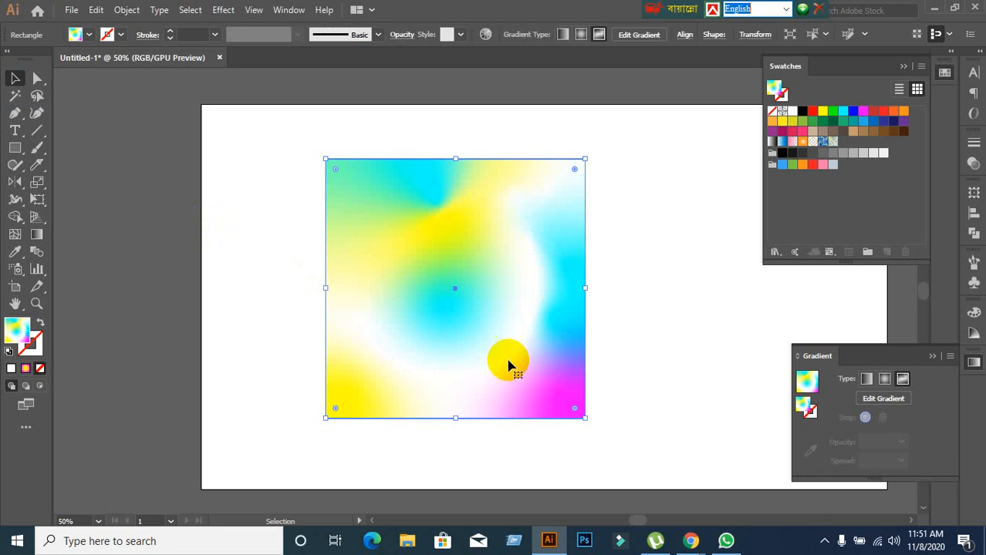
click(693, 539)
click(638, 498)
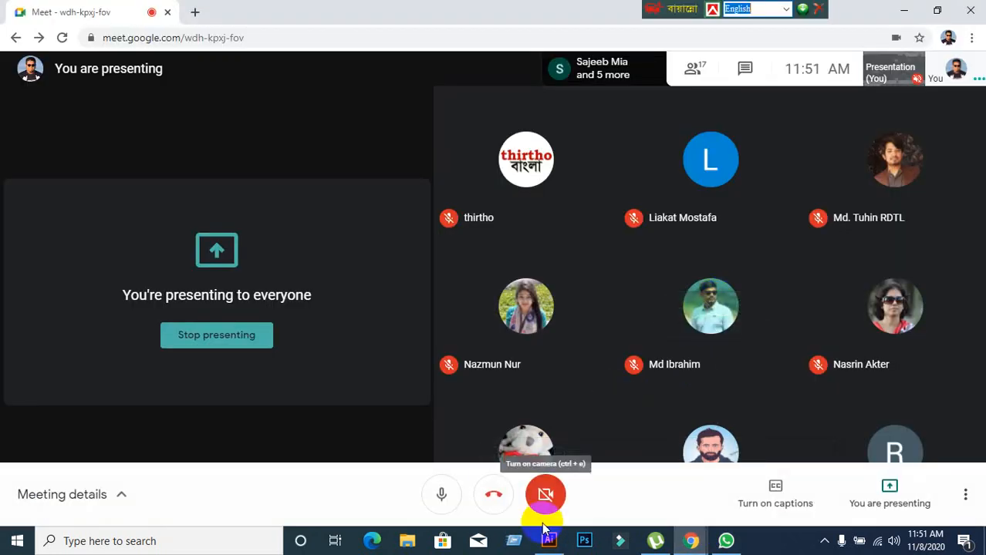
click(559, 546)
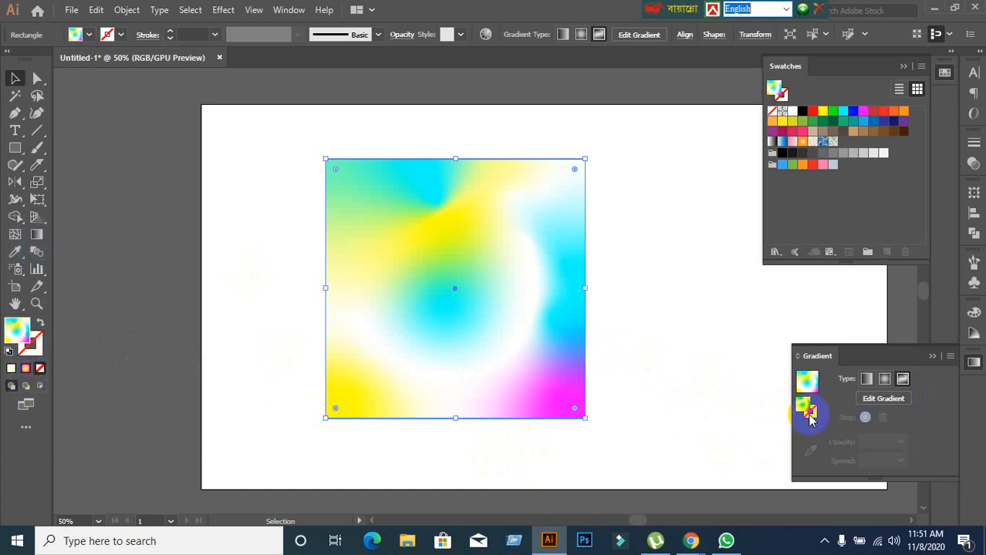
click(884, 398)
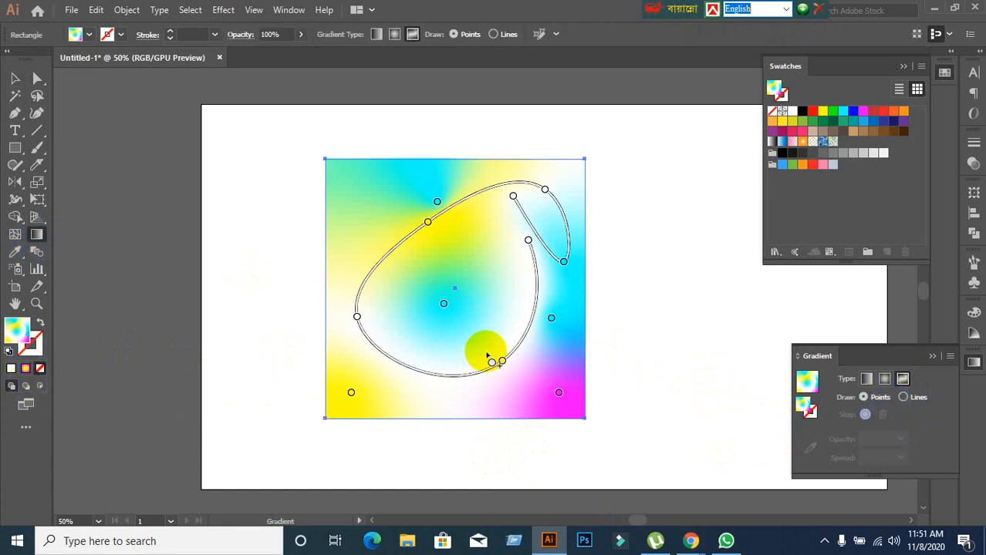
Add ten white colour points around the central cyan point, down the square's left side and near its lower edge.
click(474, 304)
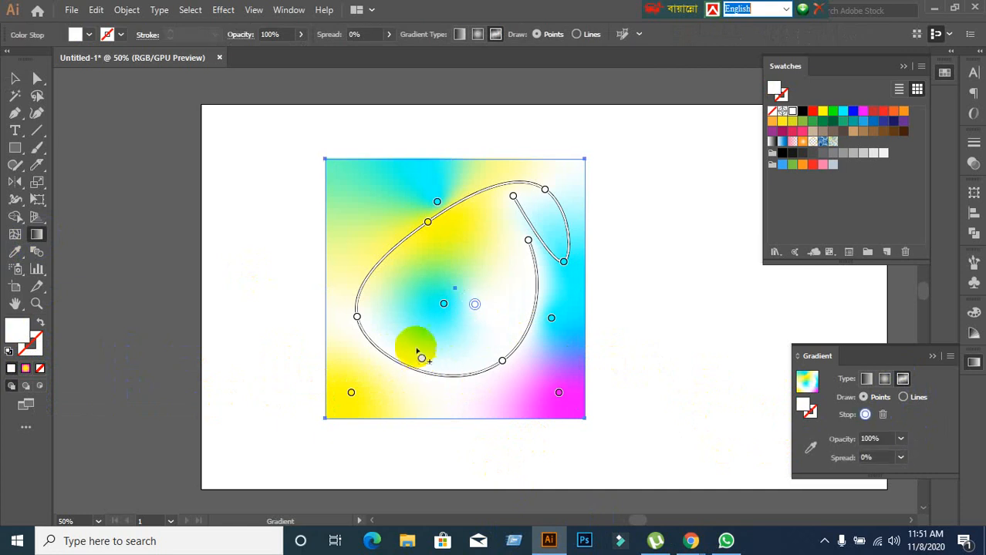
click(411, 333)
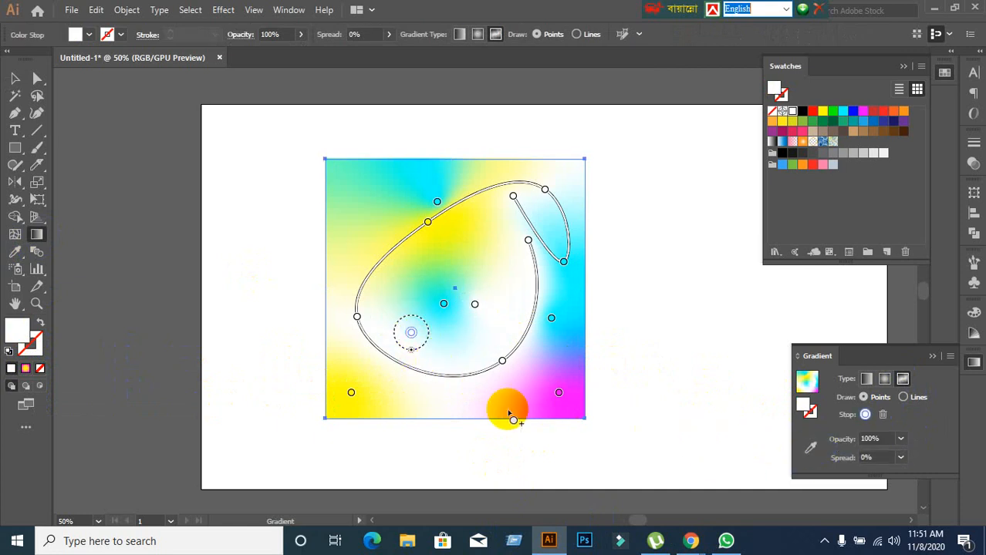
click(499, 398)
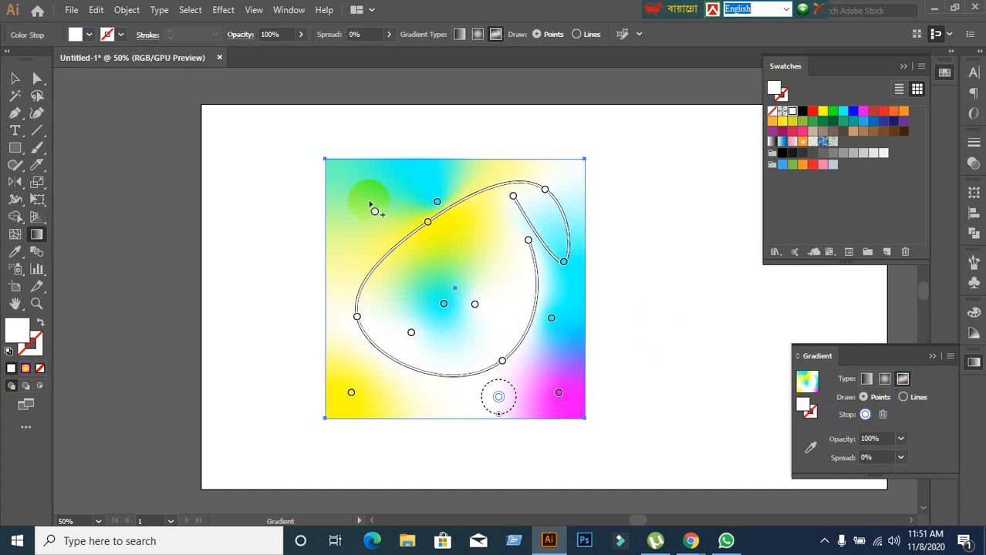
click(369, 202)
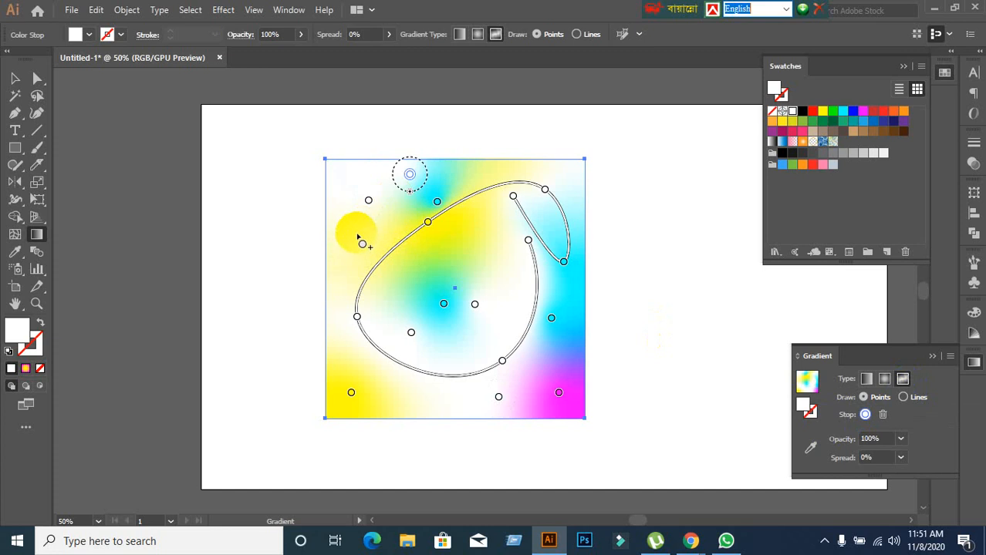
click(346, 238)
click(345, 338)
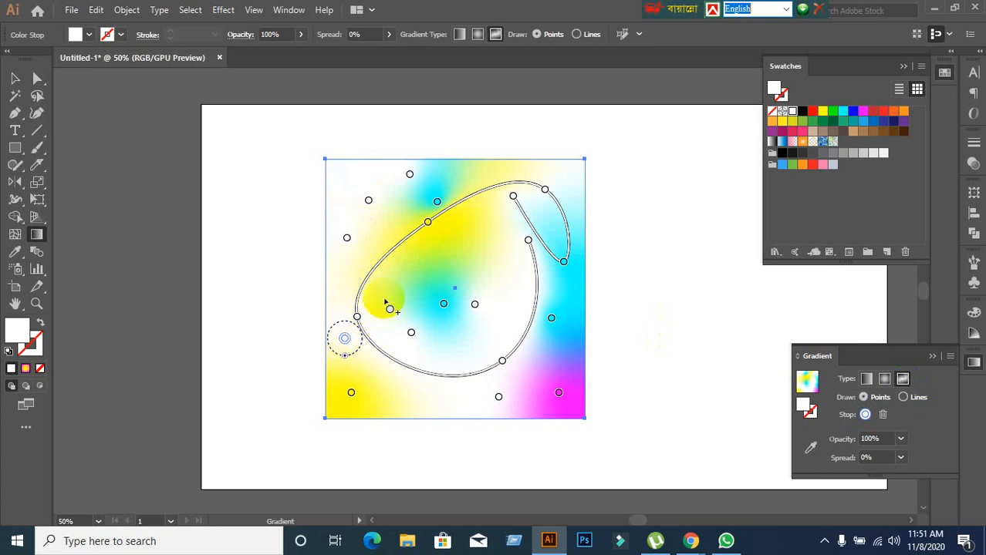
click(383, 298)
click(424, 271)
click(464, 250)
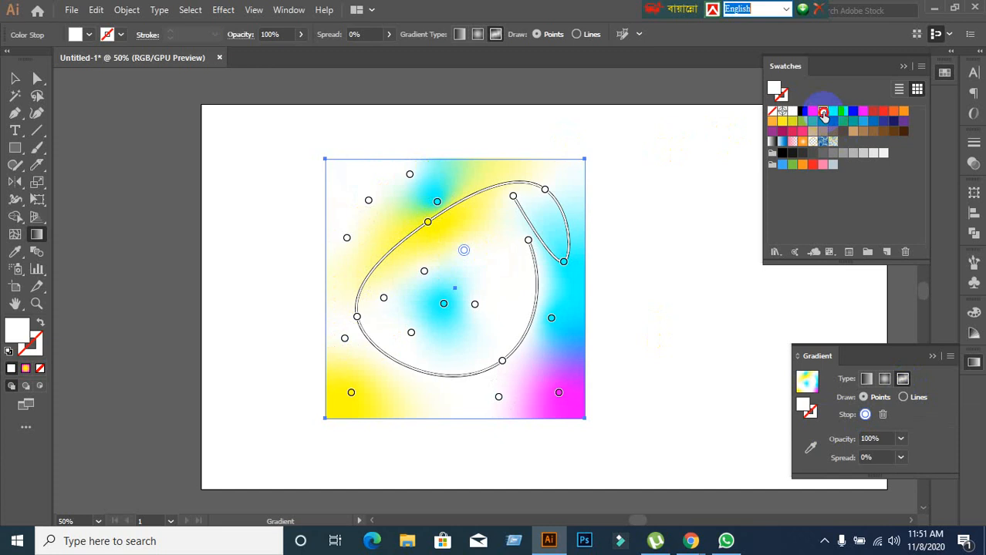
Recolour the white points around the central cyan point: the two above it yellow, the left one orange and the lower-left one pink.
click(823, 112)
click(423, 274)
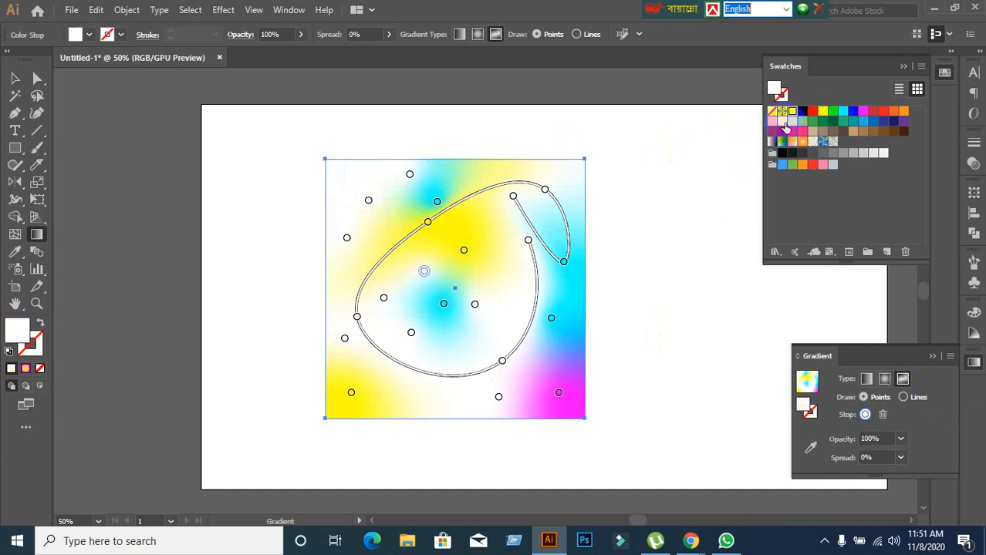
click(782, 122)
drag(784, 127, 384, 300)
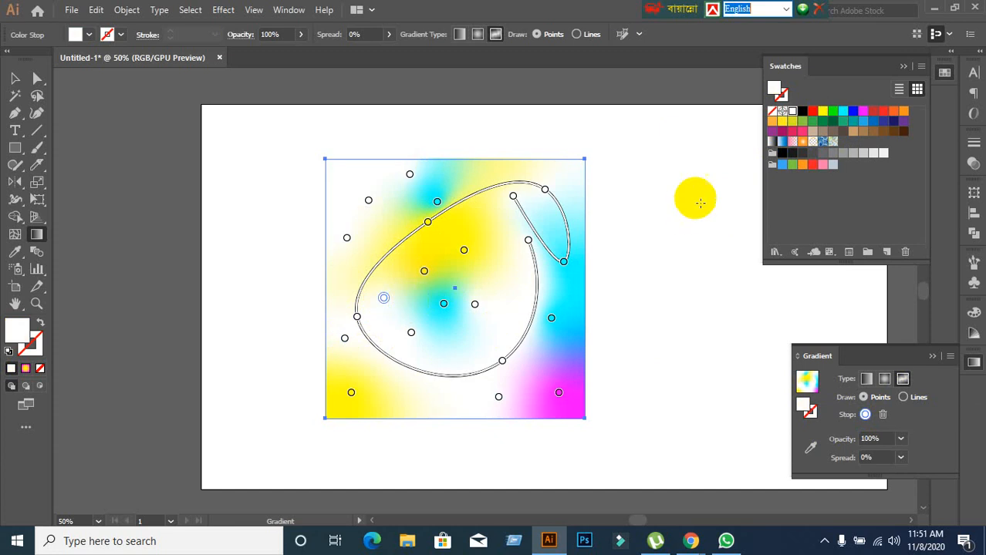
click(904, 112)
click(412, 334)
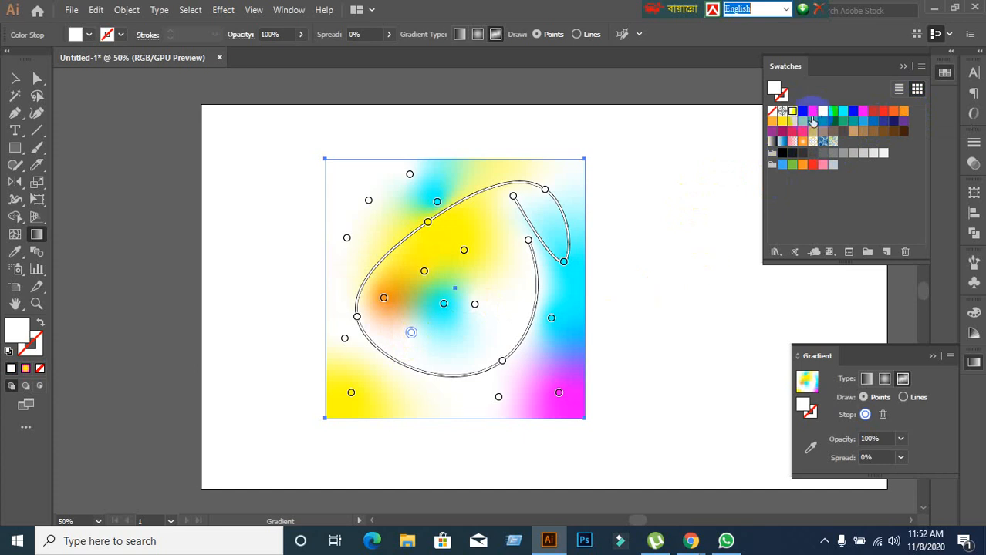
click(802, 131)
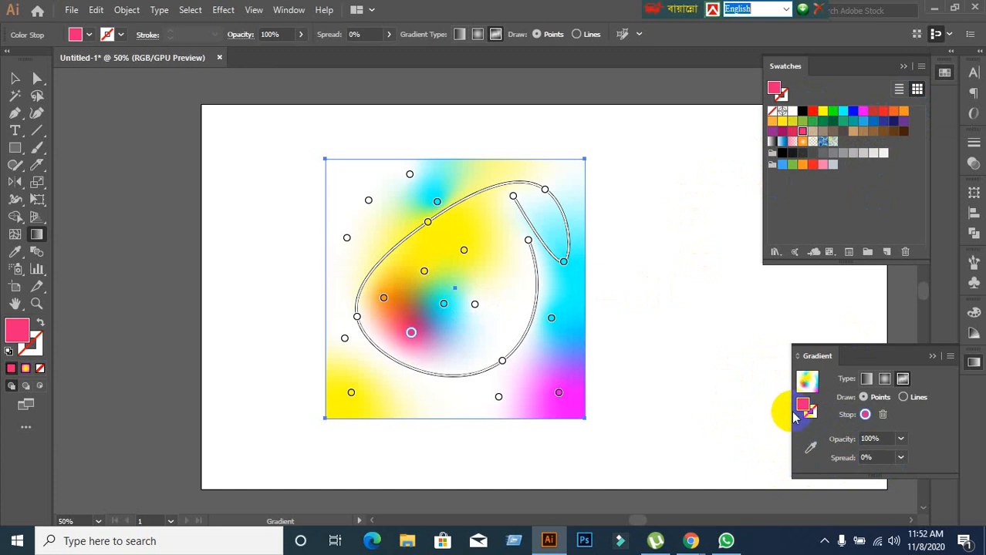
Show the colour options of the pink point and of the white point near the square's upper edge, and close them unchanged.
drag(803, 411, 413, 337)
double_click(412, 334)
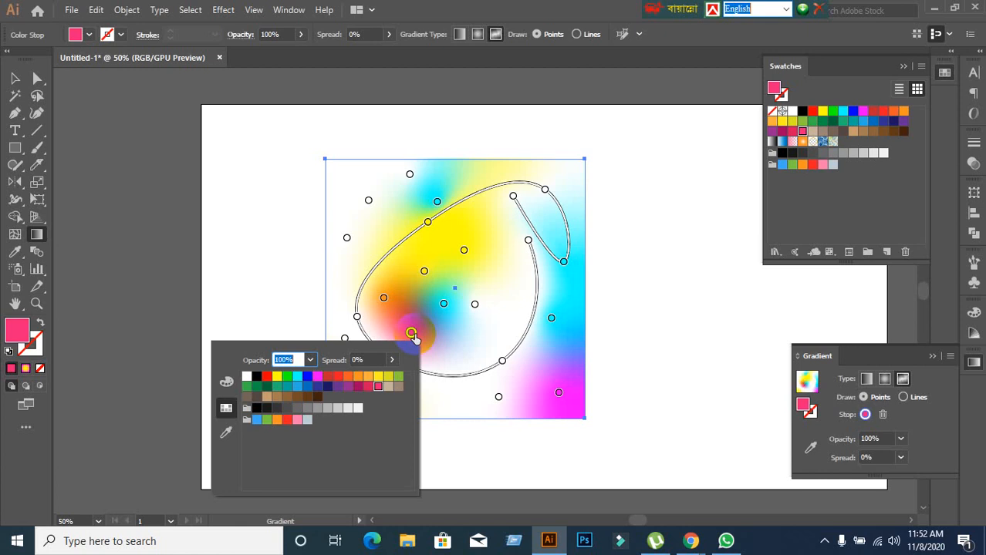
click(412, 335)
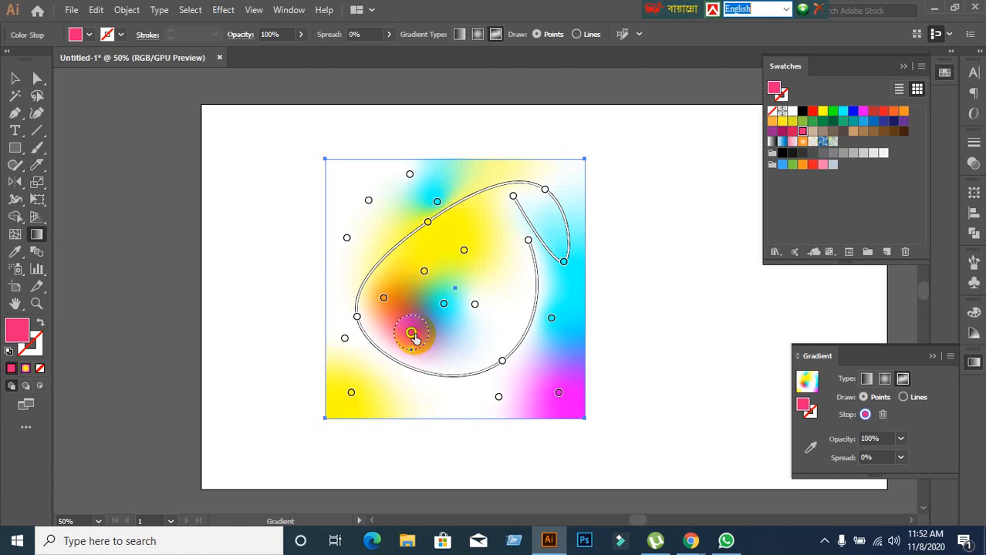
double_click(412, 335)
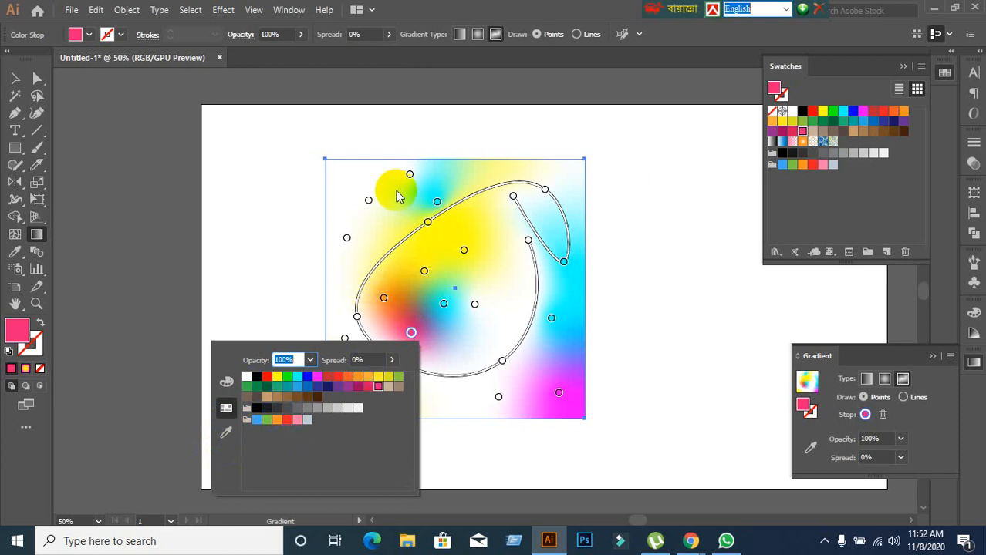
key(Escape)
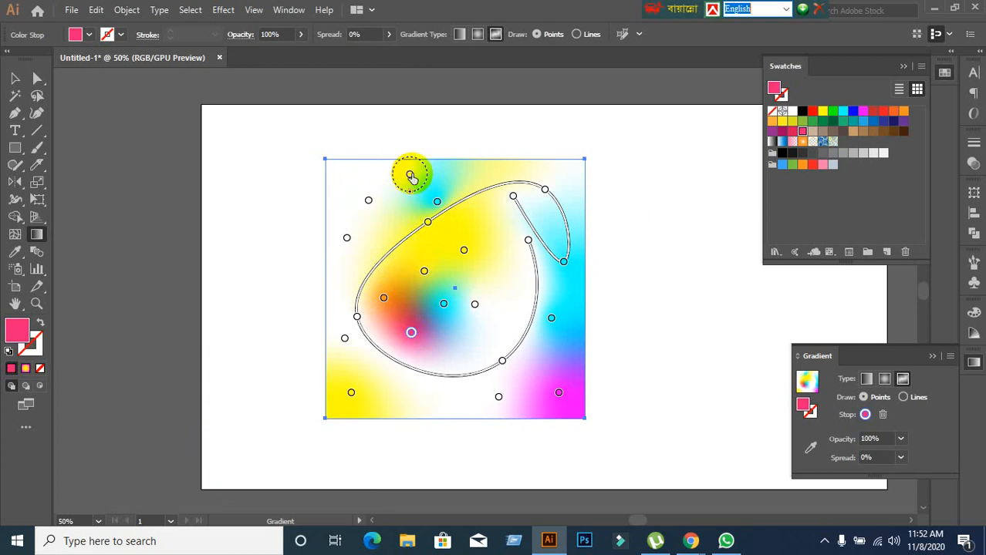
double_click(411, 175)
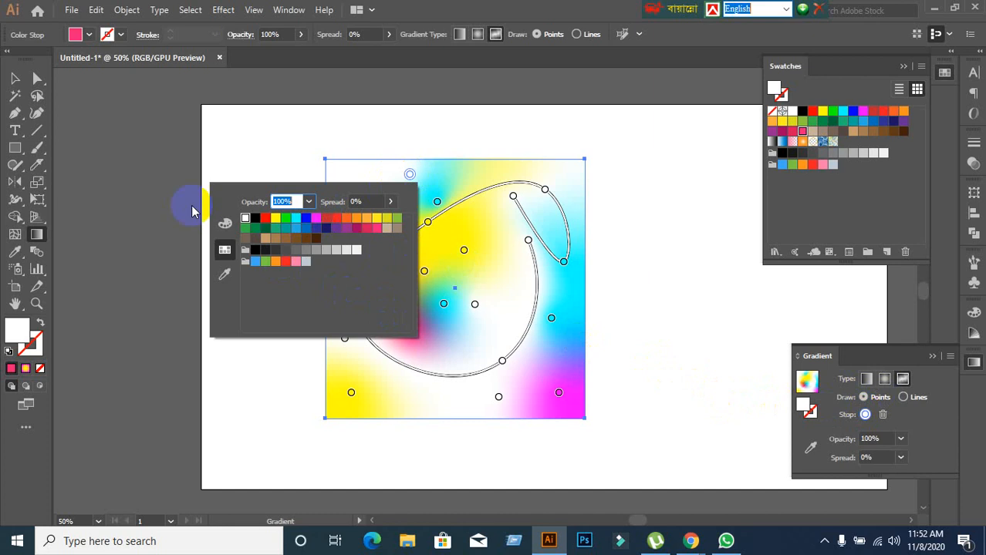
click(13, 83)
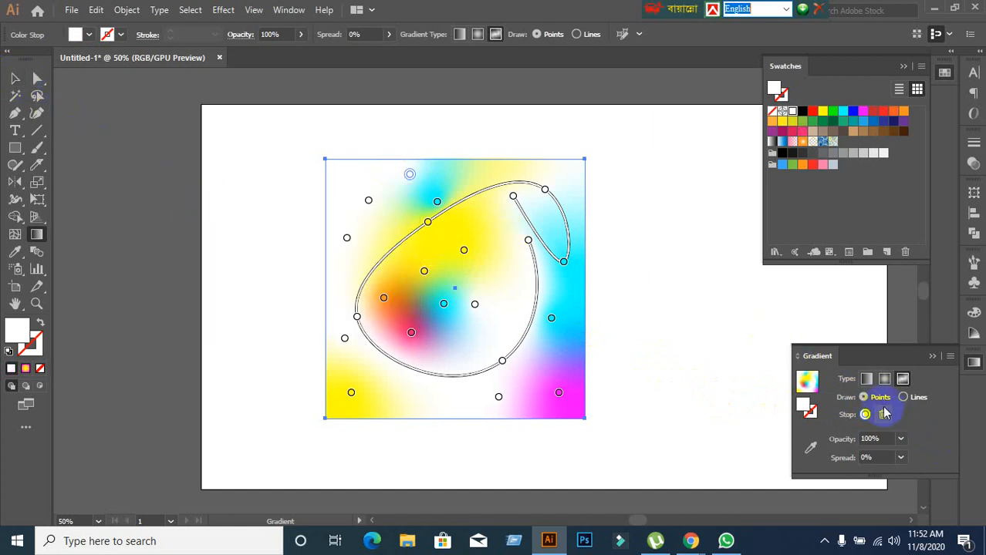
Switch the square's fill between the linear, radial and freeform gradient types, ending on freeform.
click(866, 379)
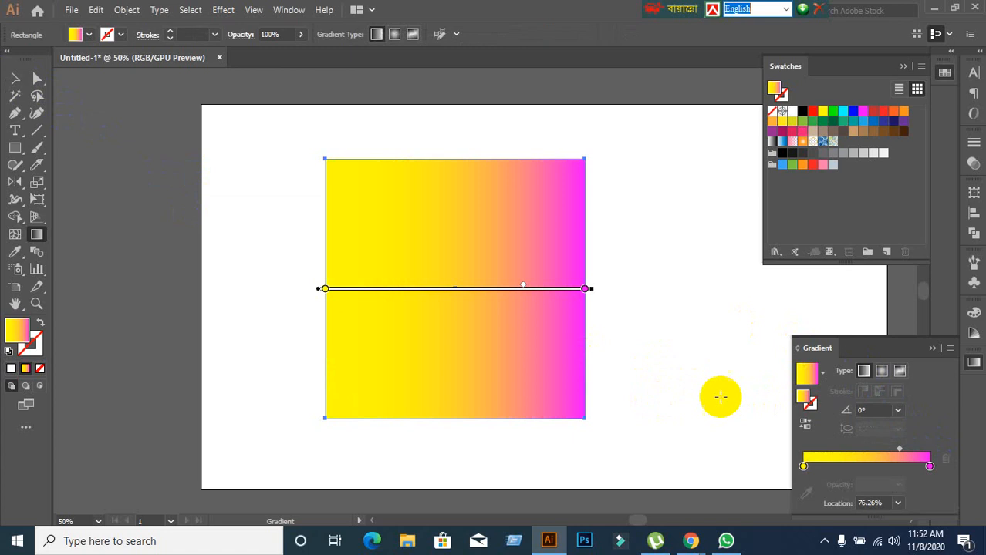
click(881, 371)
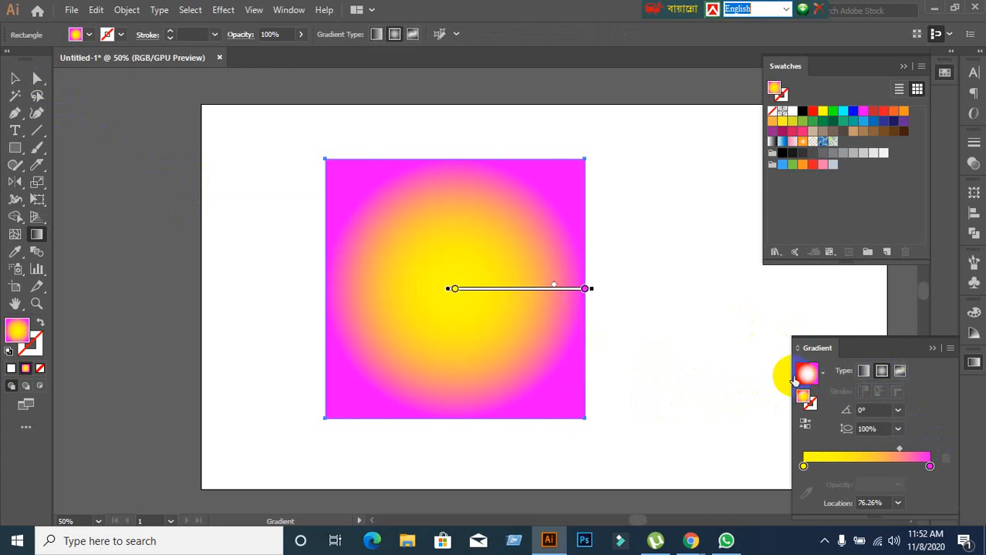
click(900, 372)
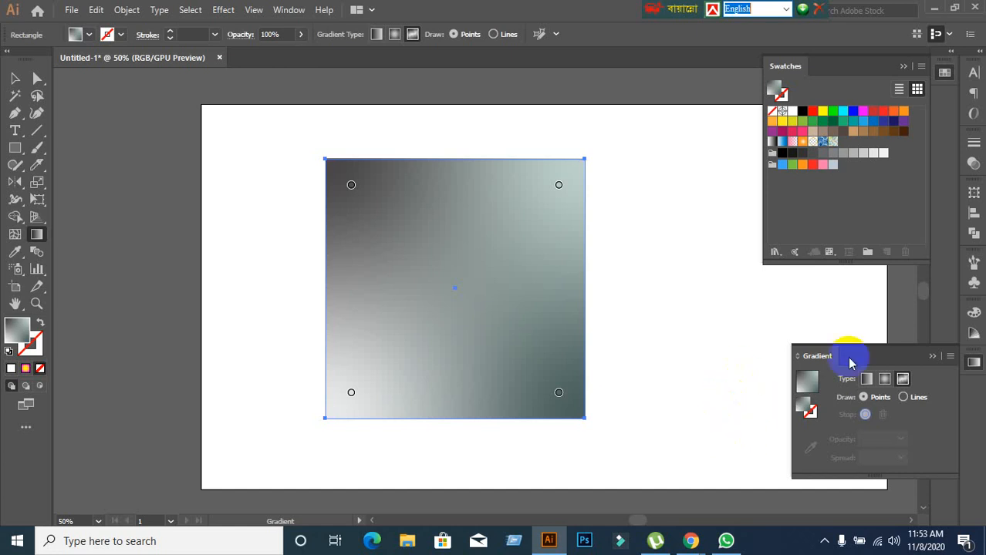
click(885, 379)
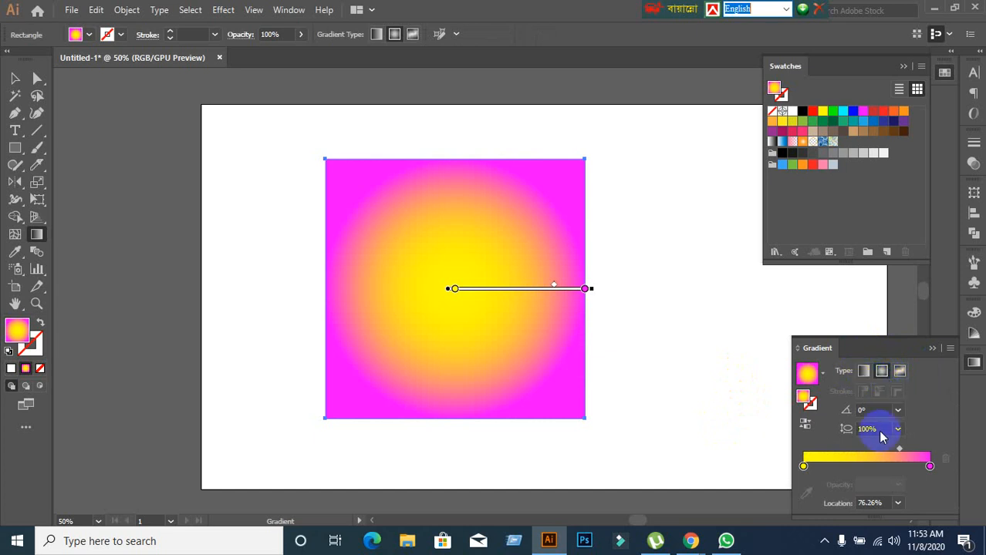
click(863, 371)
click(881, 372)
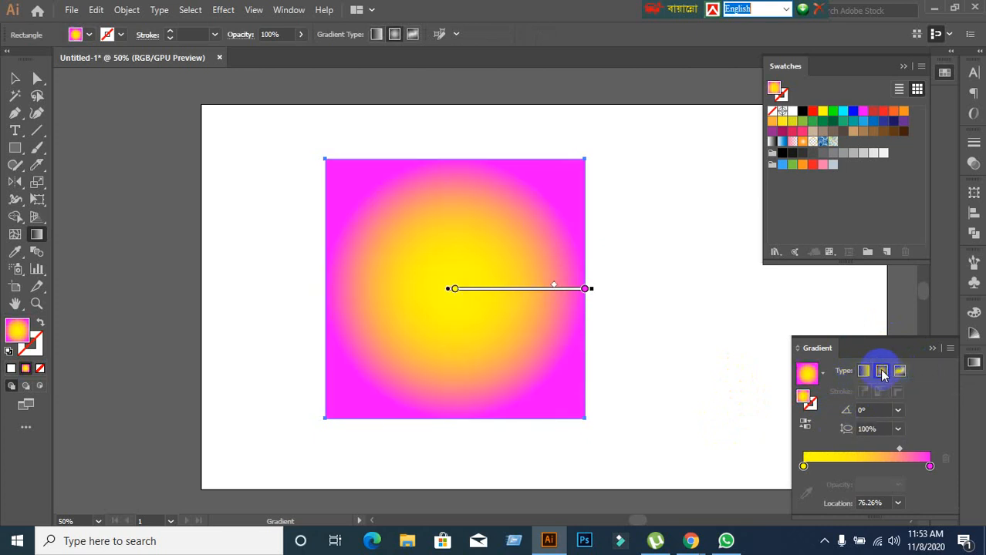
click(899, 372)
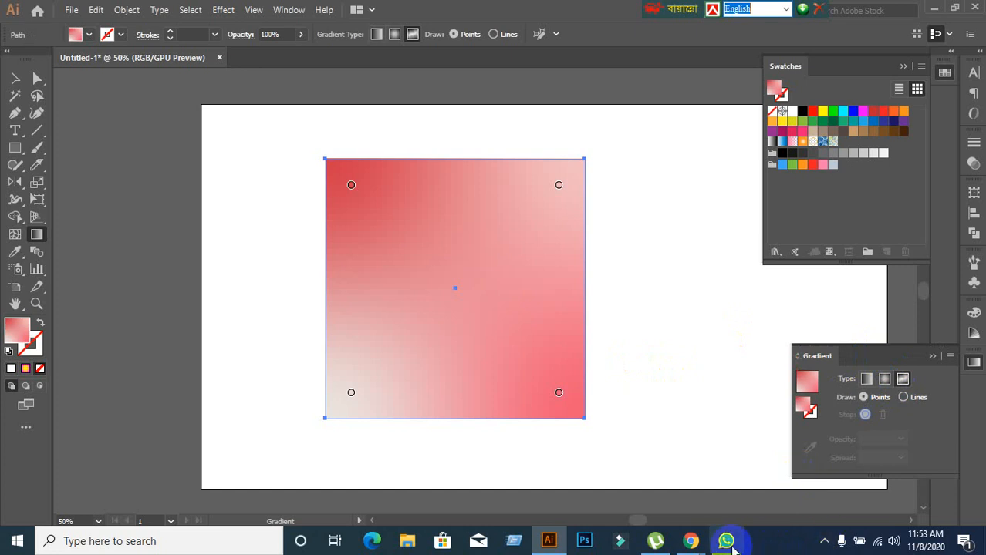
Switch to the Google Meet call, admit the waiting participant and return to Illustrator.
mouse_move(691, 541)
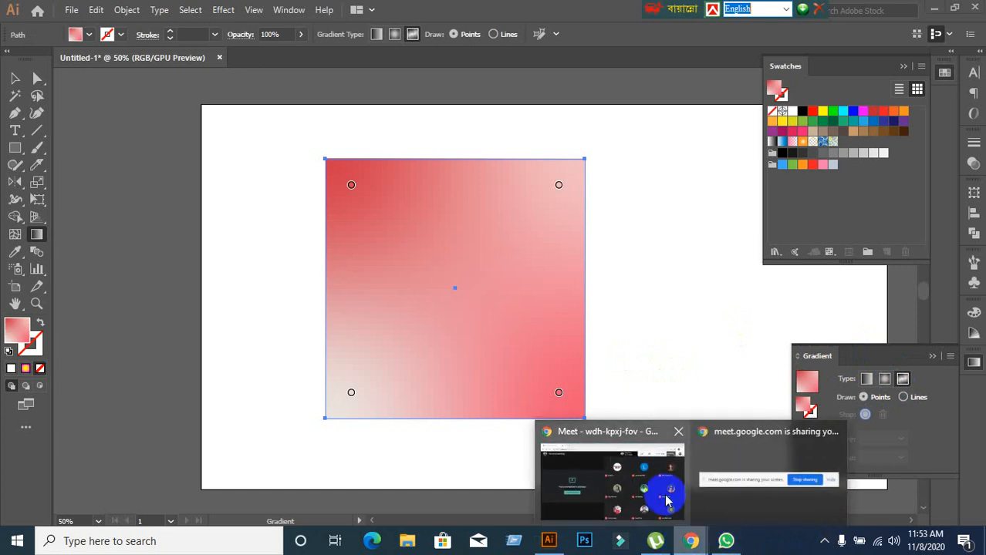
click(590, 473)
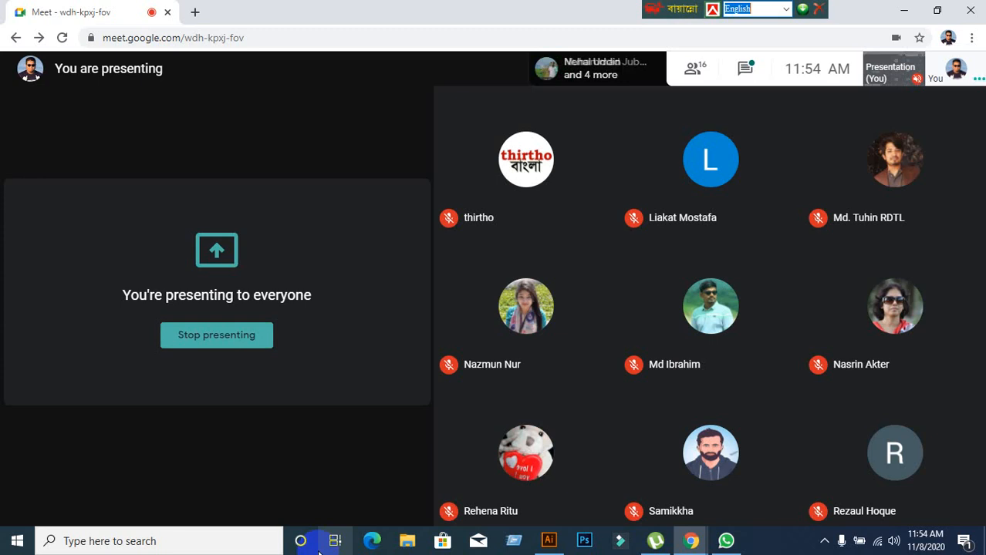
mouse_move(506, 463)
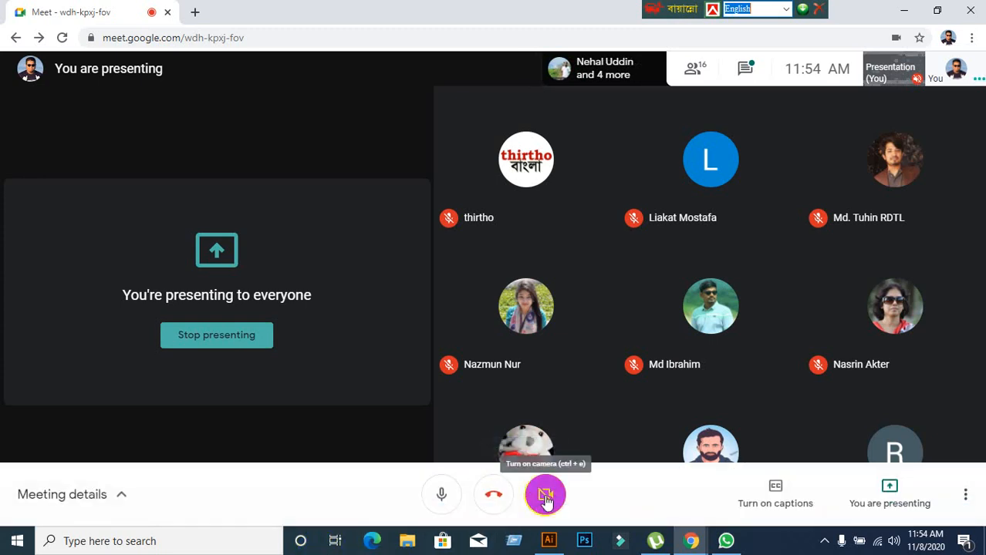
click(549, 541)
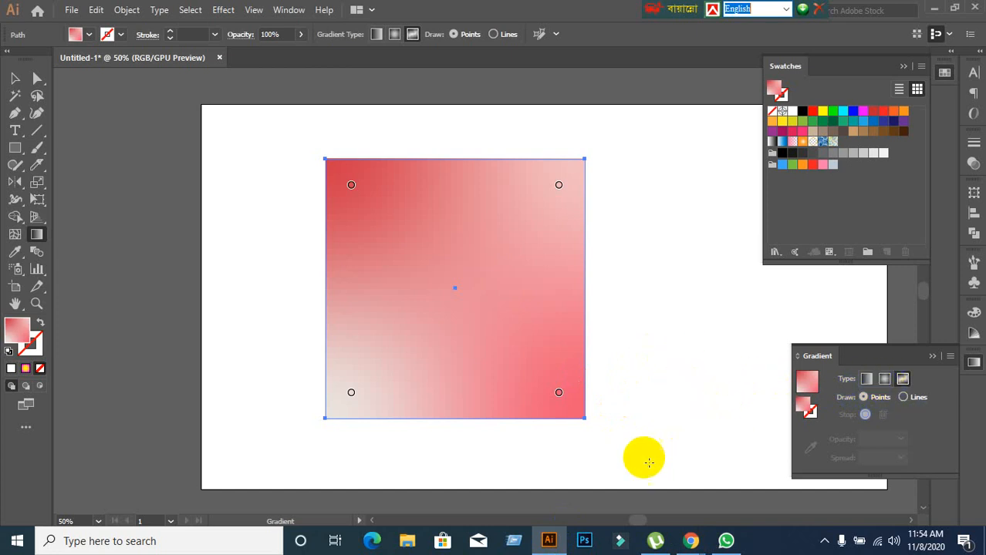
mouse_move(690, 541)
click(648, 432)
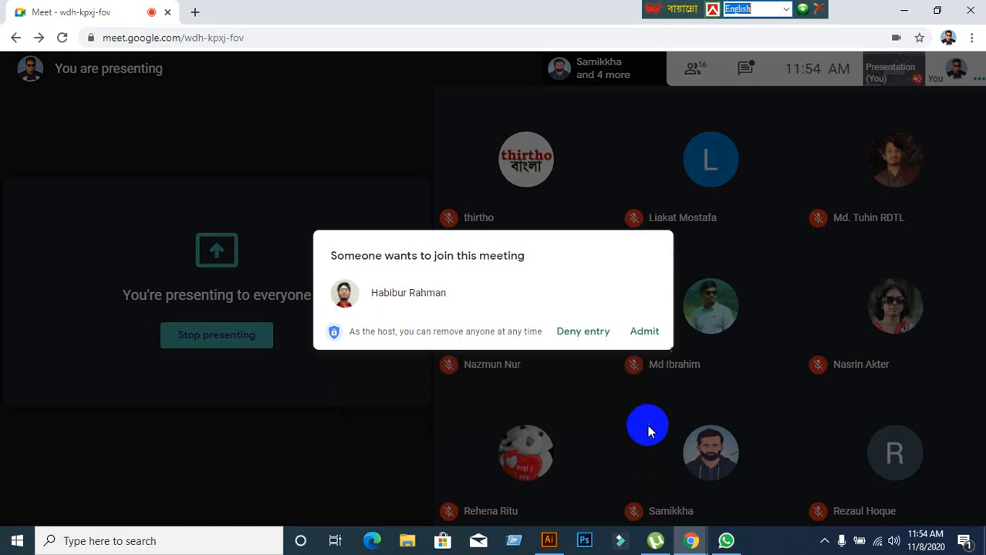
click(644, 331)
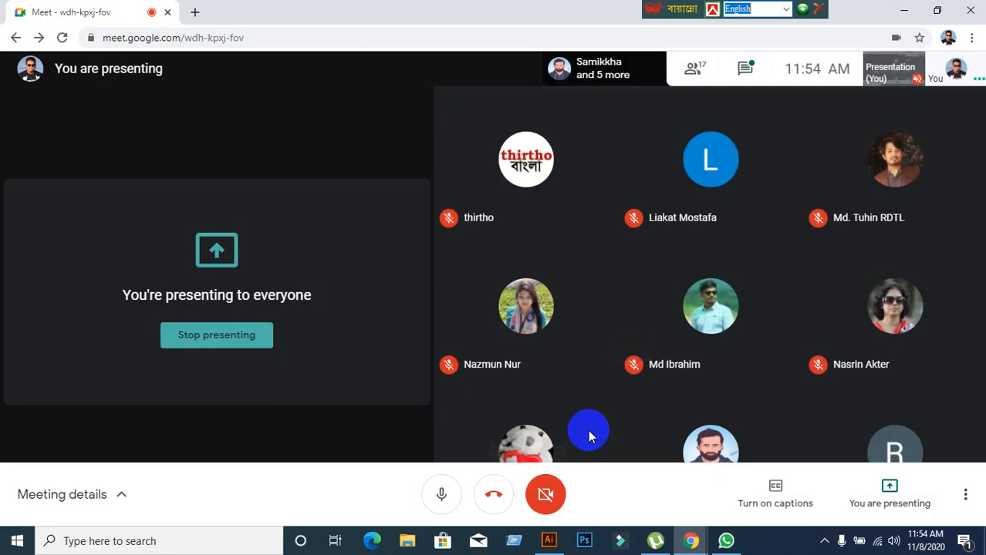
click(549, 541)
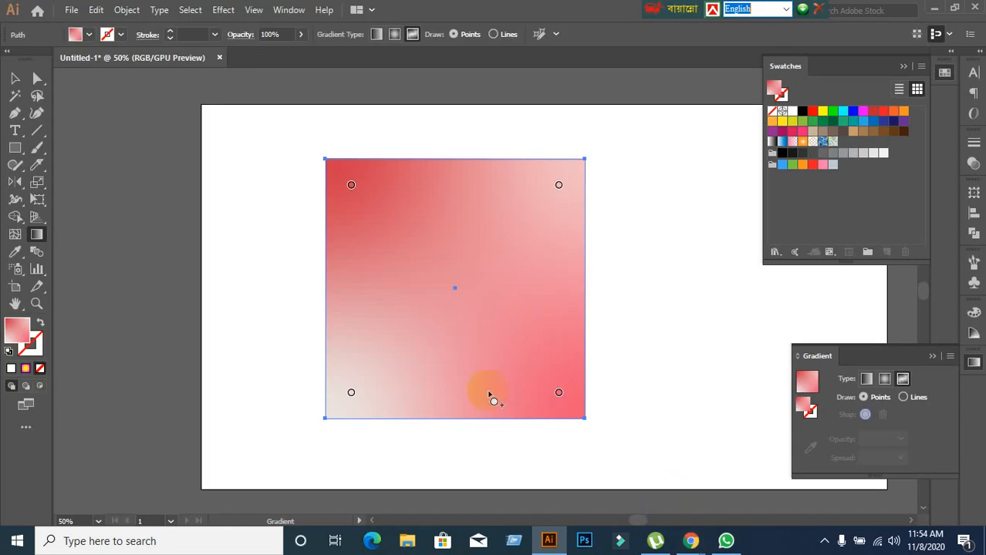
Add two yellow colour points to the red freeform gradient, one just above the square's centre and one below it.
click(446, 255)
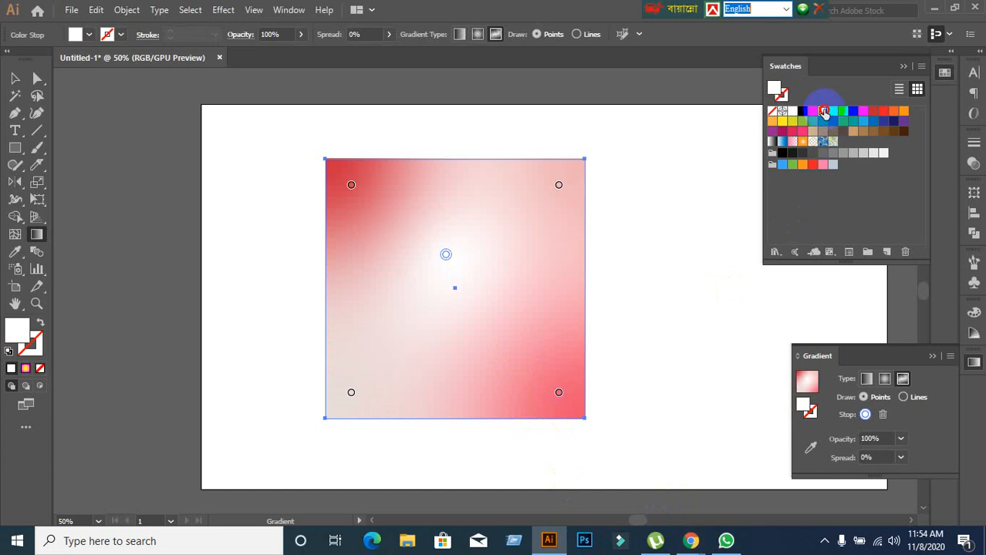
click(822, 111)
click(431, 353)
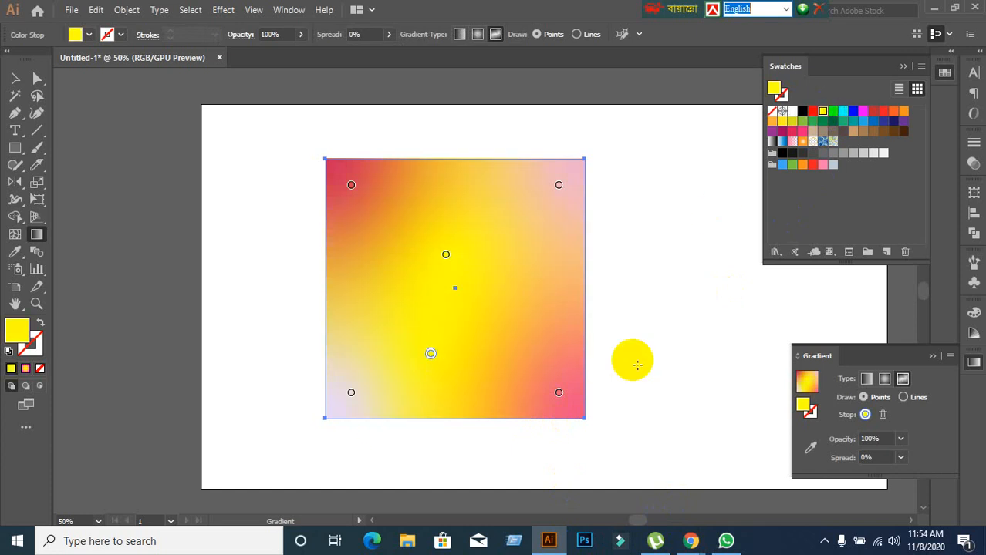
Recolour the lower yellow freeform point red and try the eyedropper on the pink point in the square's upper-right corner.
click(883, 112)
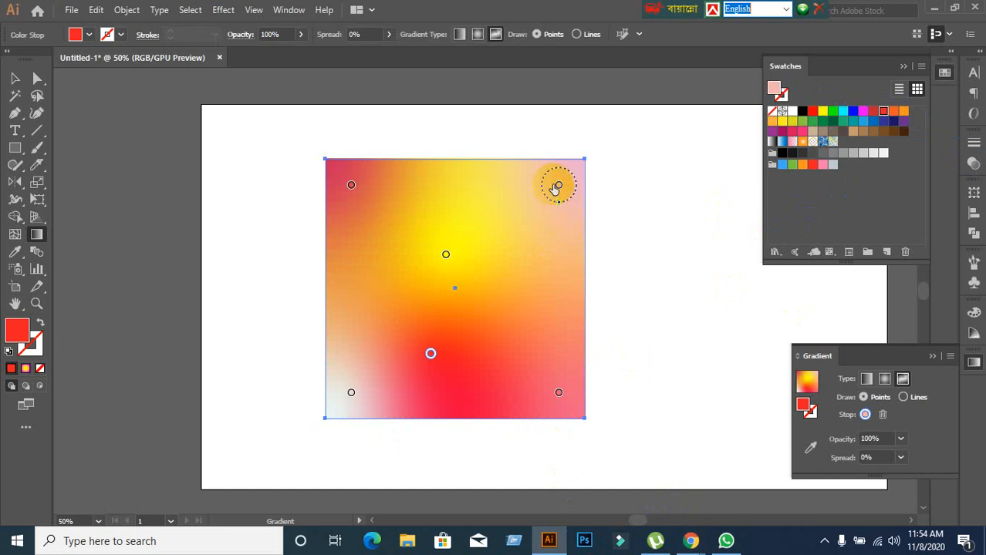
double_click(558, 185)
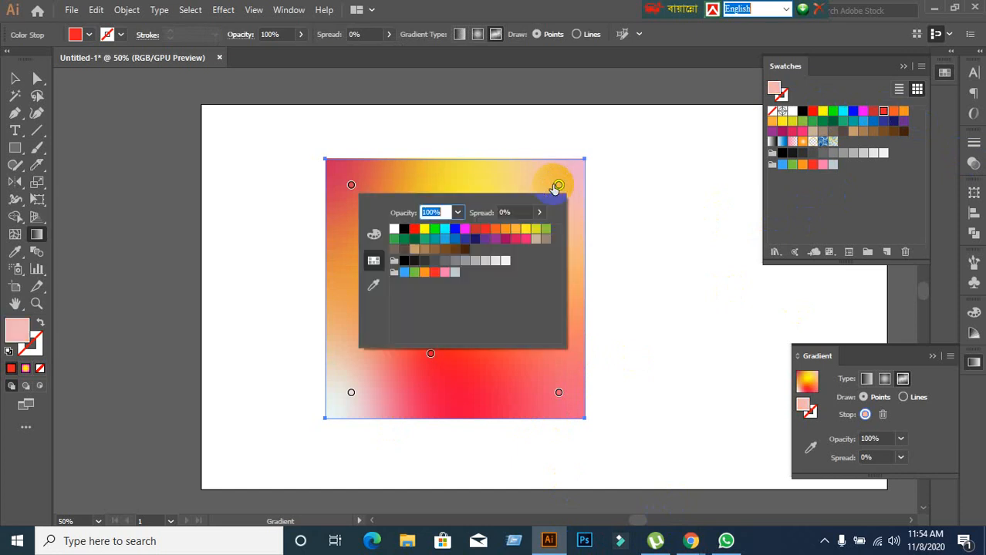
click(377, 287)
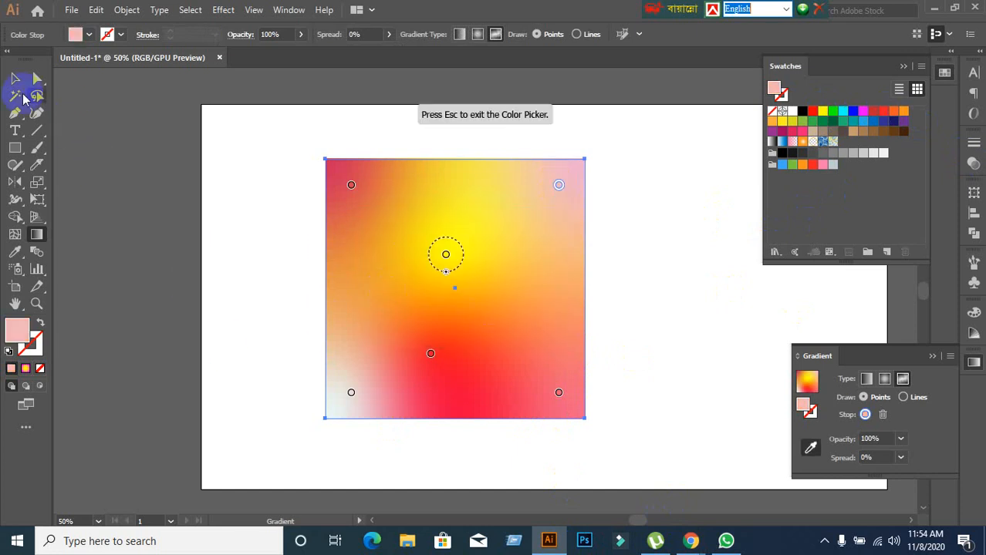
click(15, 78)
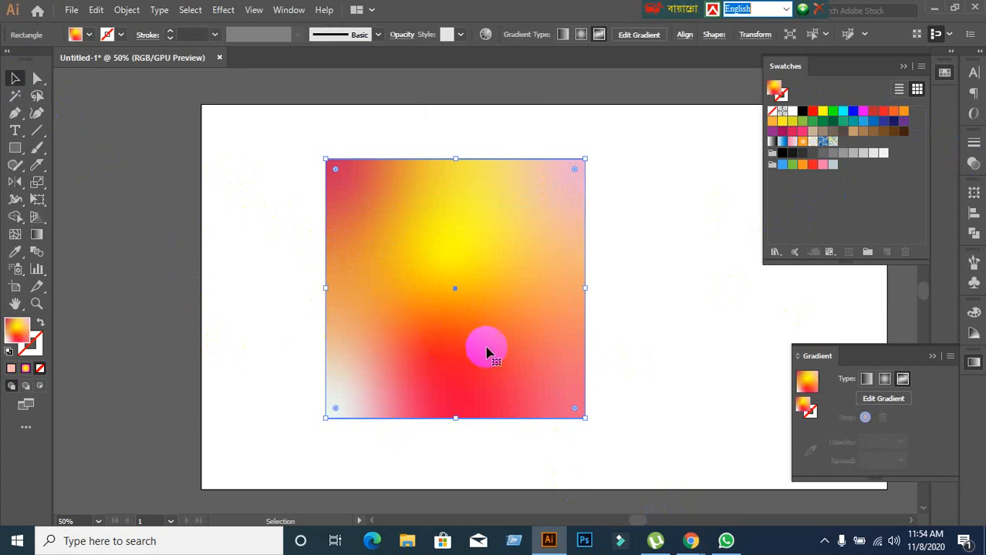
Switch the square's gradient to radial, to linear and back to radial.
click(884, 378)
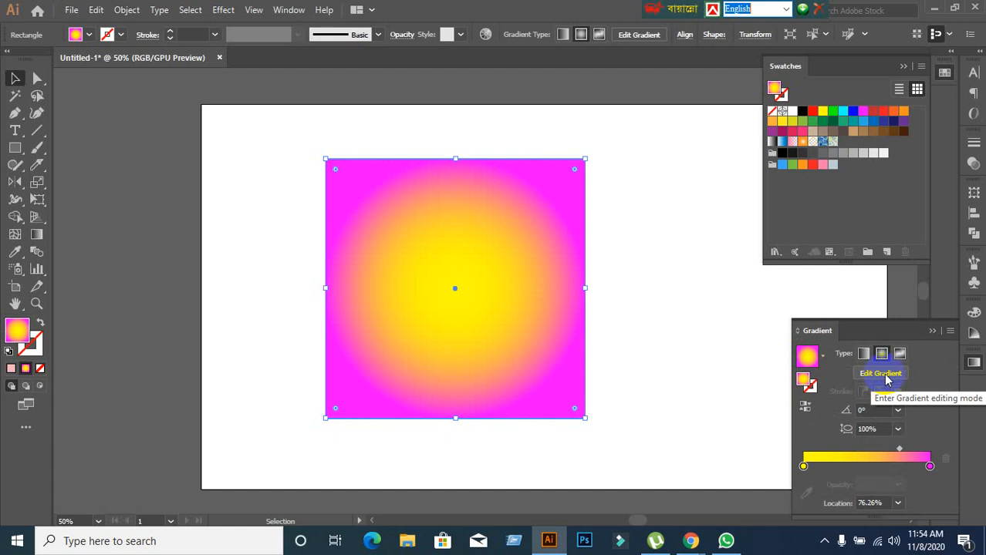
click(887, 358)
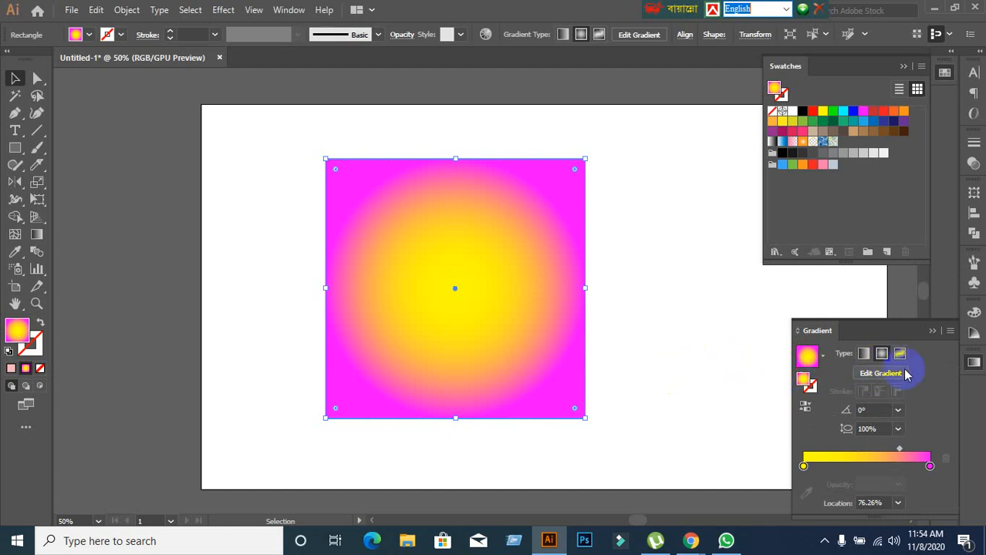
click(864, 353)
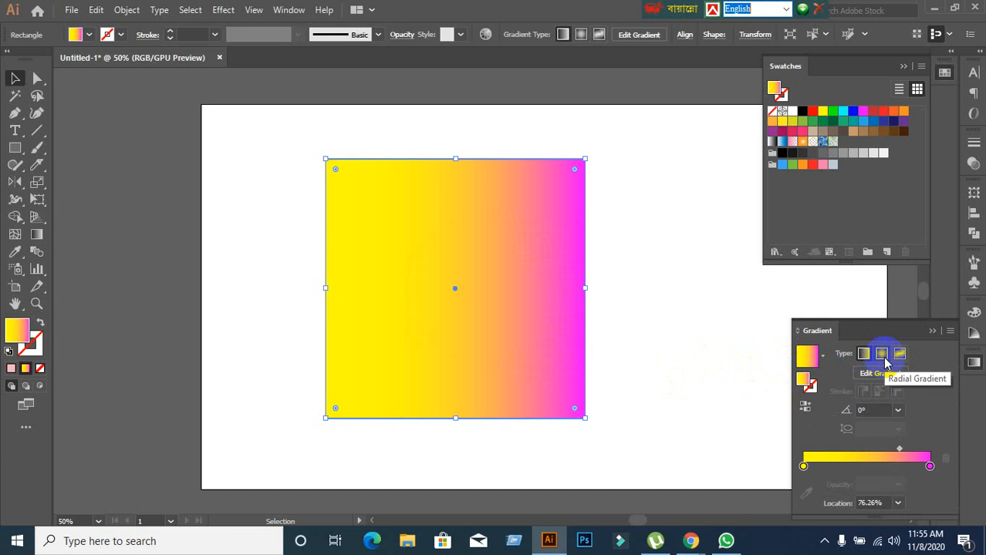
click(883, 355)
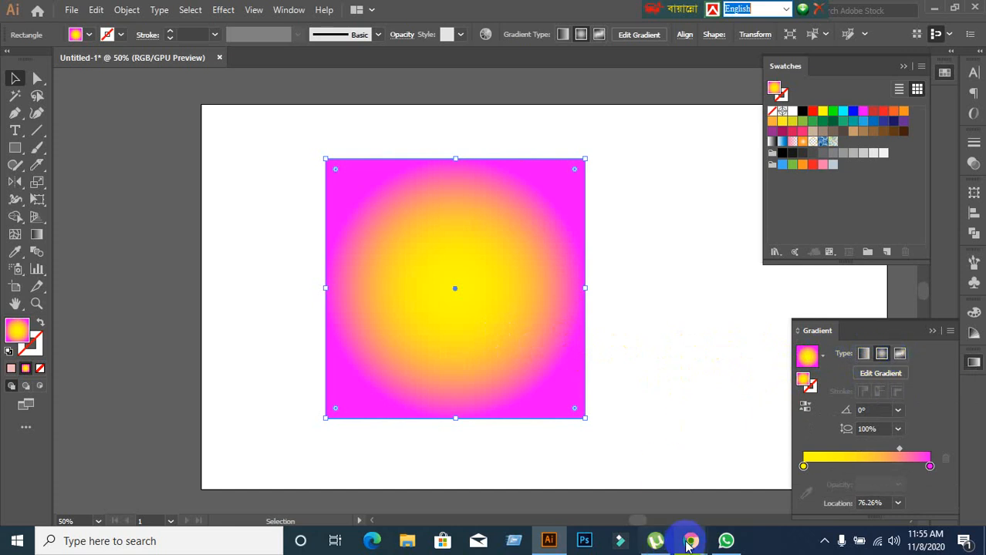
Switch to the Google Meet call to check on the class and return to Illustrator.
mouse_move(684, 544)
click(616, 474)
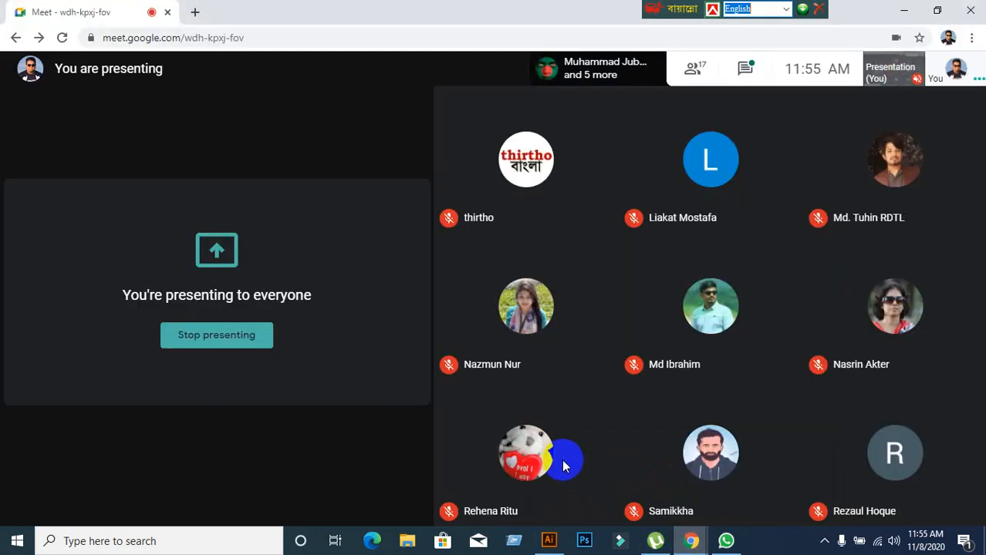
click(549, 540)
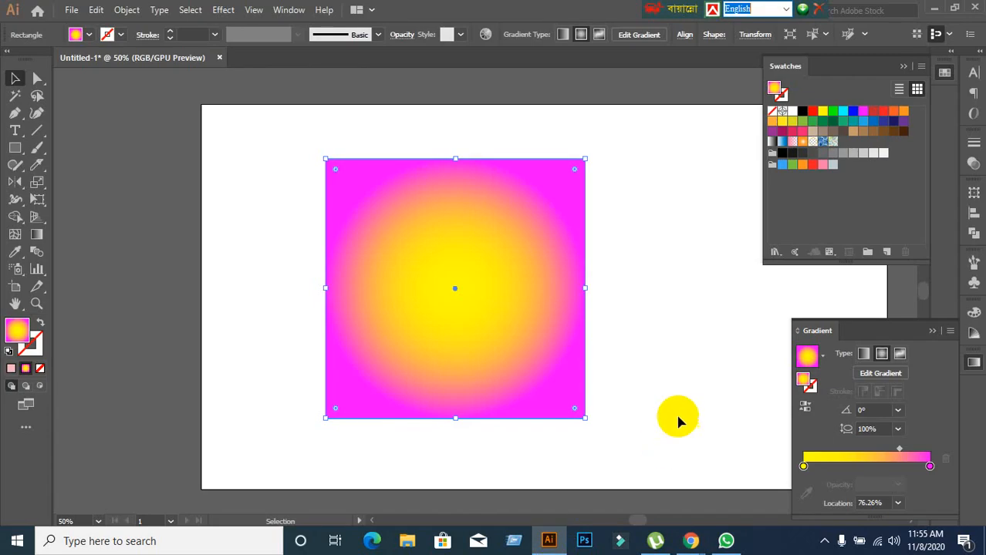
Give the square a freeform gradient, trying Lines before returning to Points, and move the square slightly up the artboard.
click(900, 355)
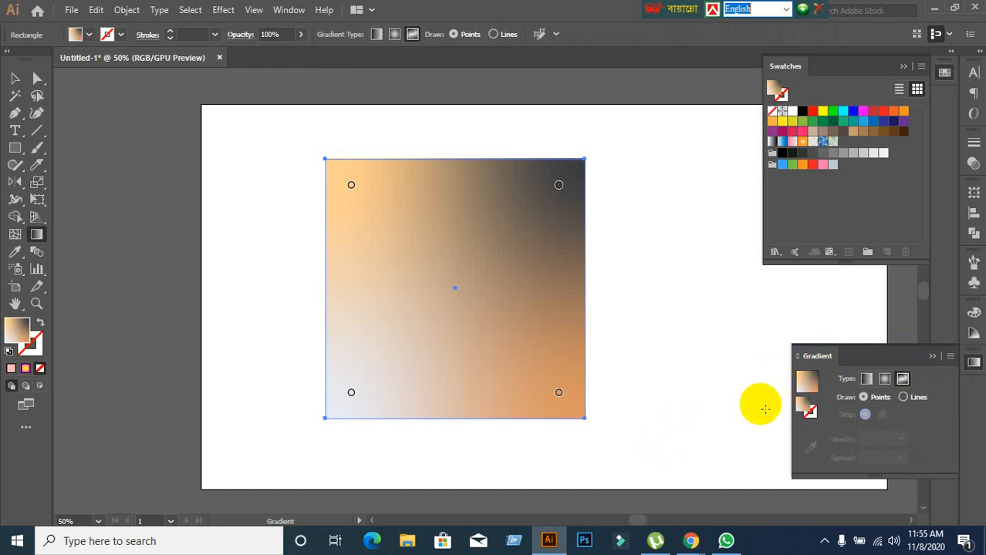
click(905, 398)
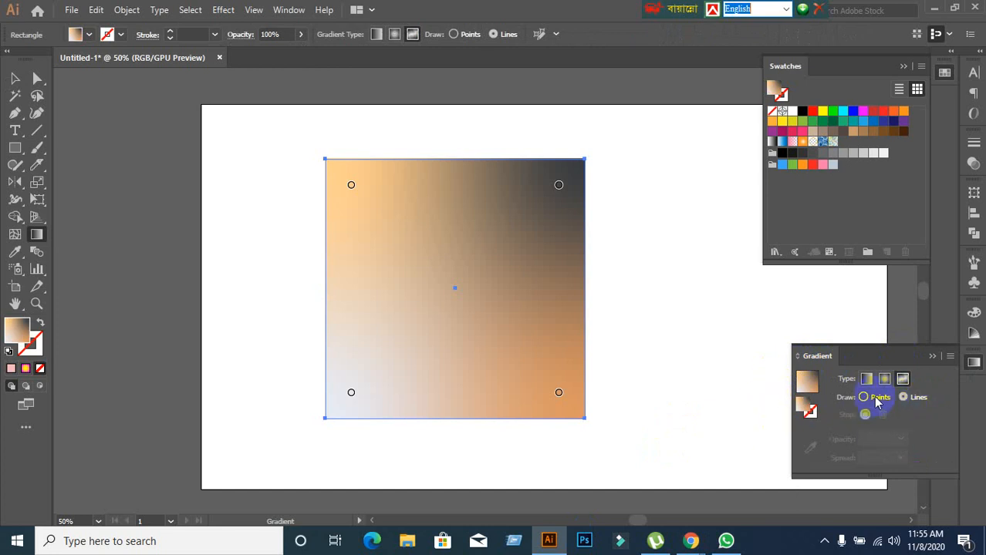
click(873, 399)
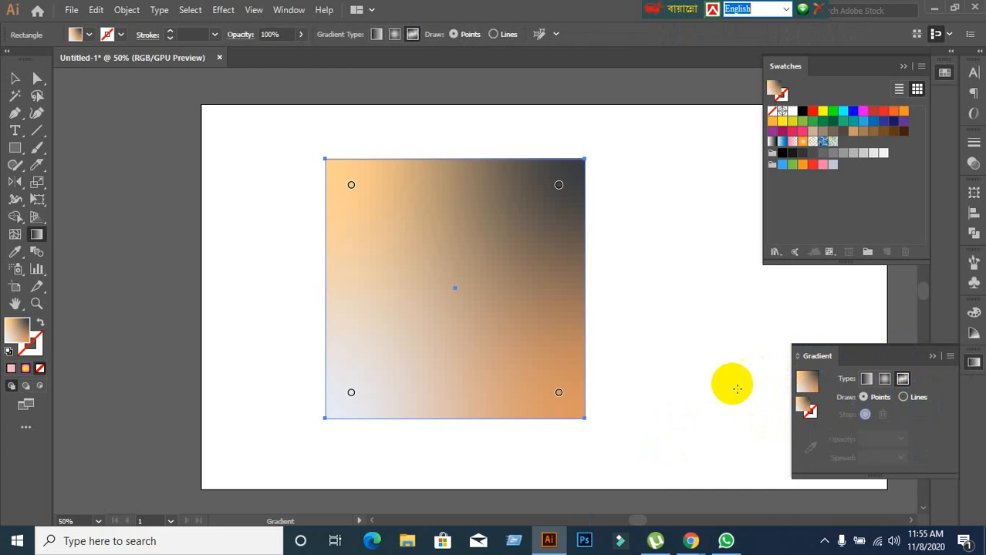
click(15, 78)
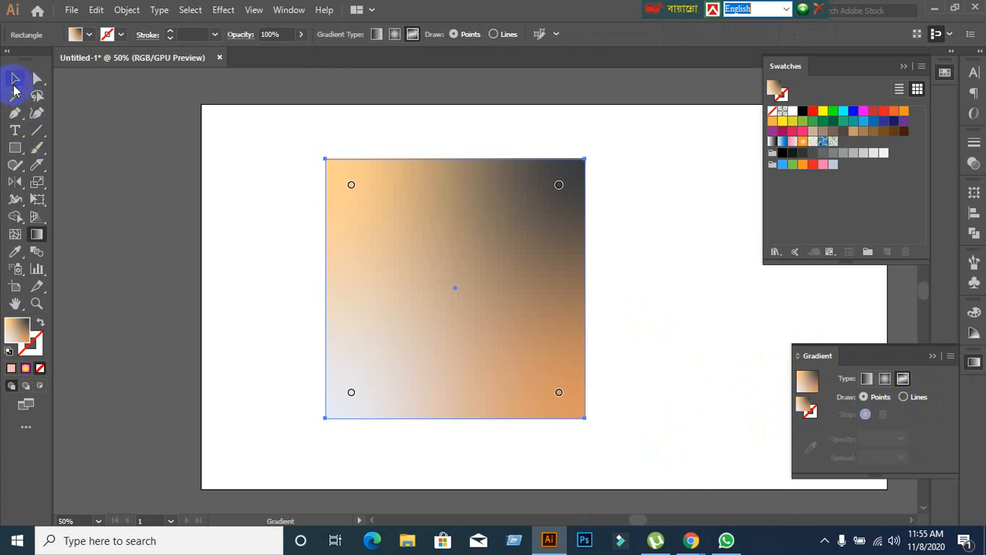
drag(440, 271, 448, 227)
Look in on the Google Meet participants again and come back to the Illustrator document.
mouse_move(691, 542)
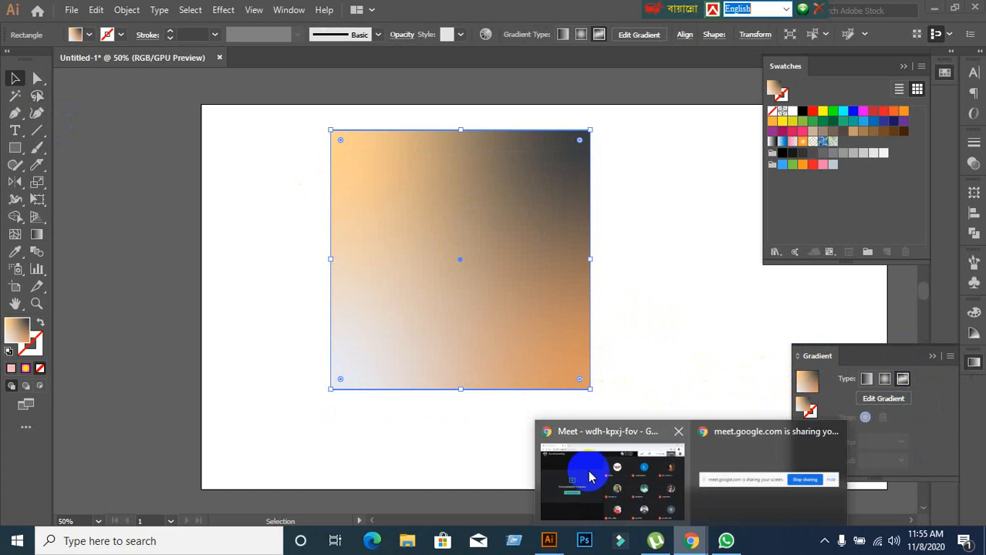
click(572, 467)
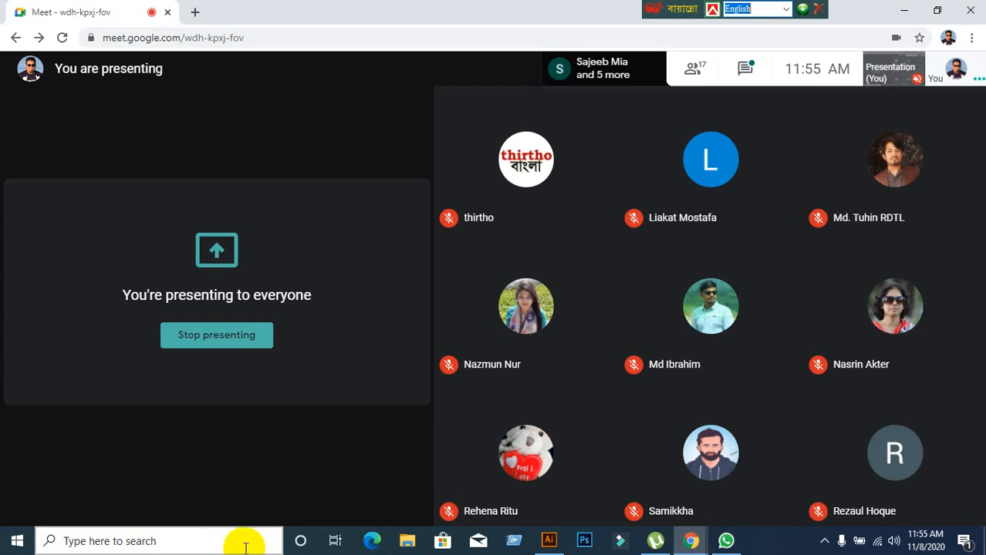
click(549, 542)
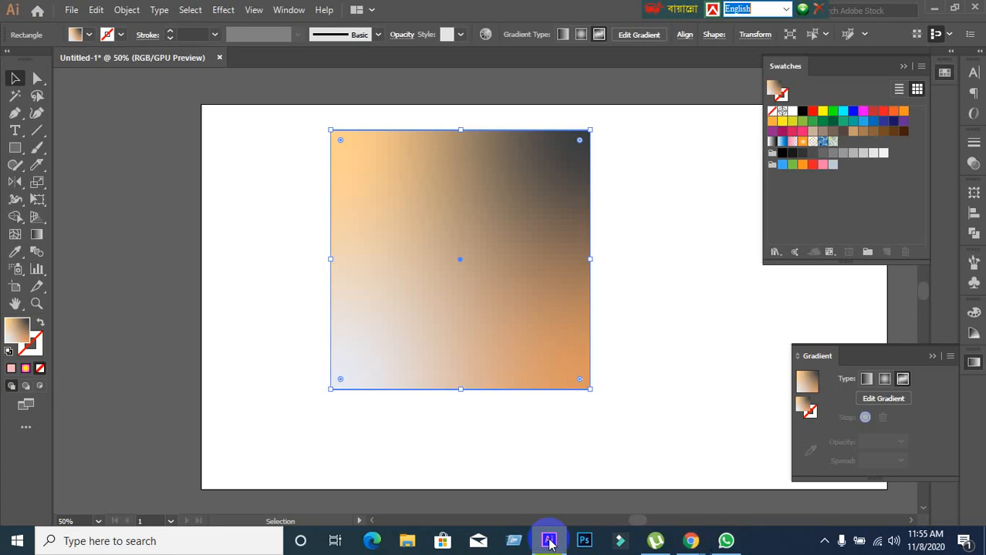
Move the square slightly down the artboard and switch its gradient to linear, ending on radial.
click(458, 452)
click(416, 341)
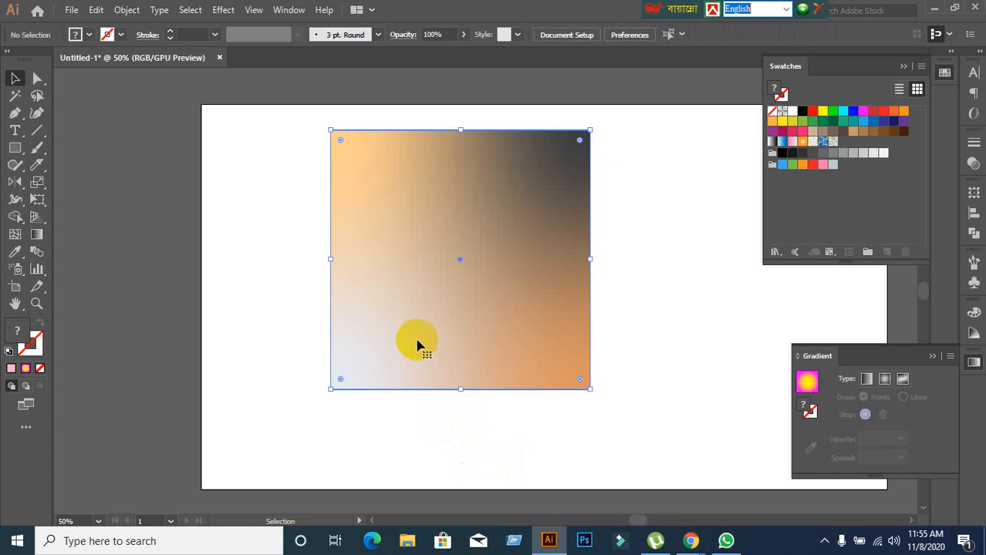
drag(418, 325, 409, 344)
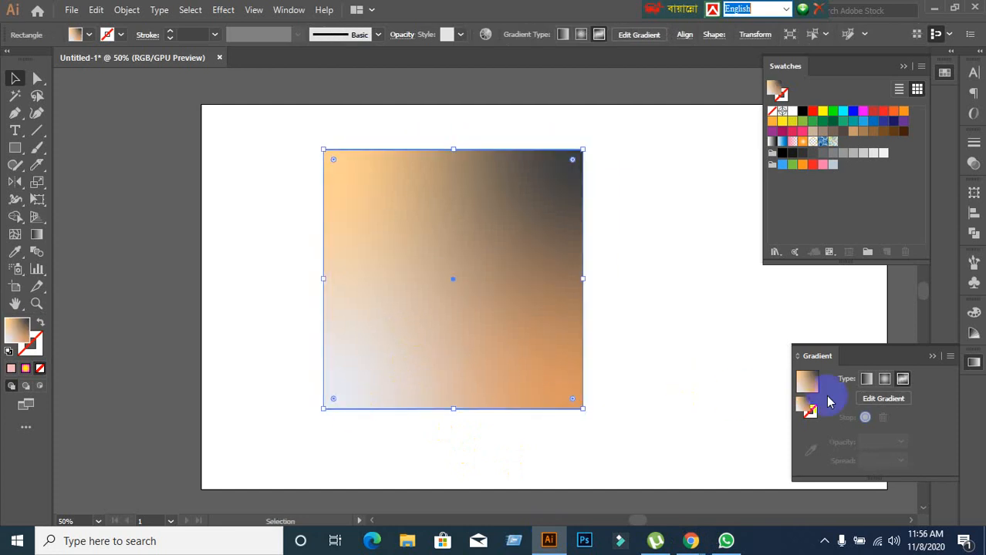
click(866, 378)
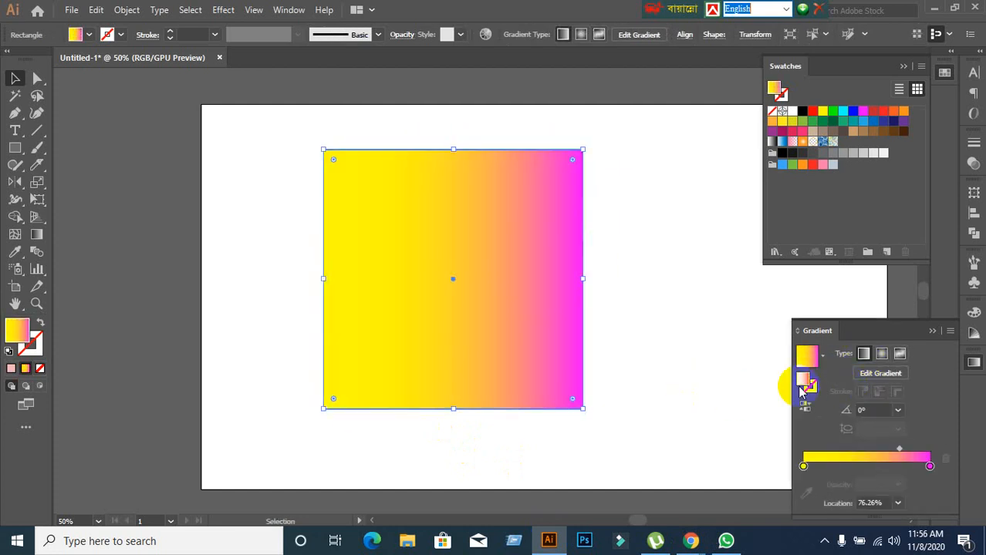
click(881, 354)
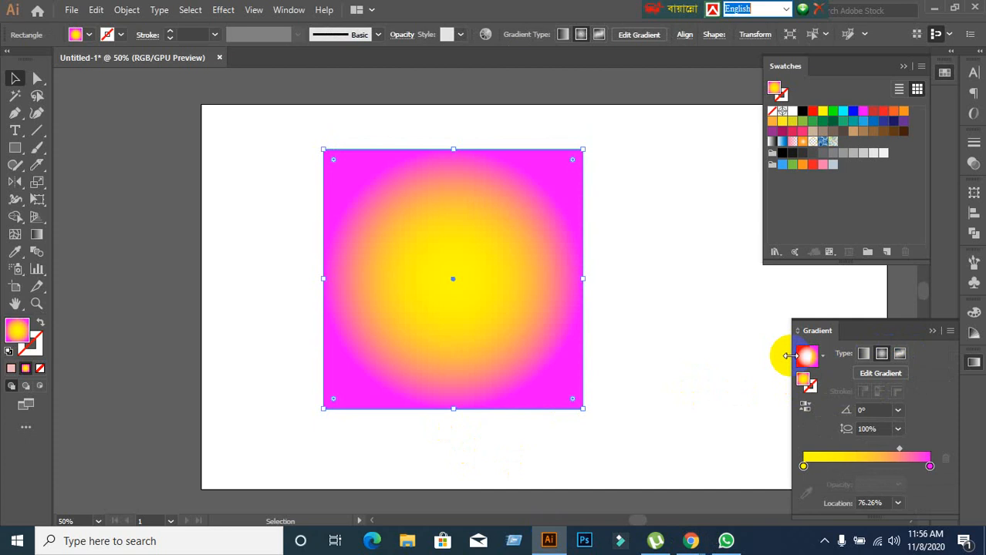
Delete the square with the yellow and magenta radial gradient from the artboard.
click(684, 345)
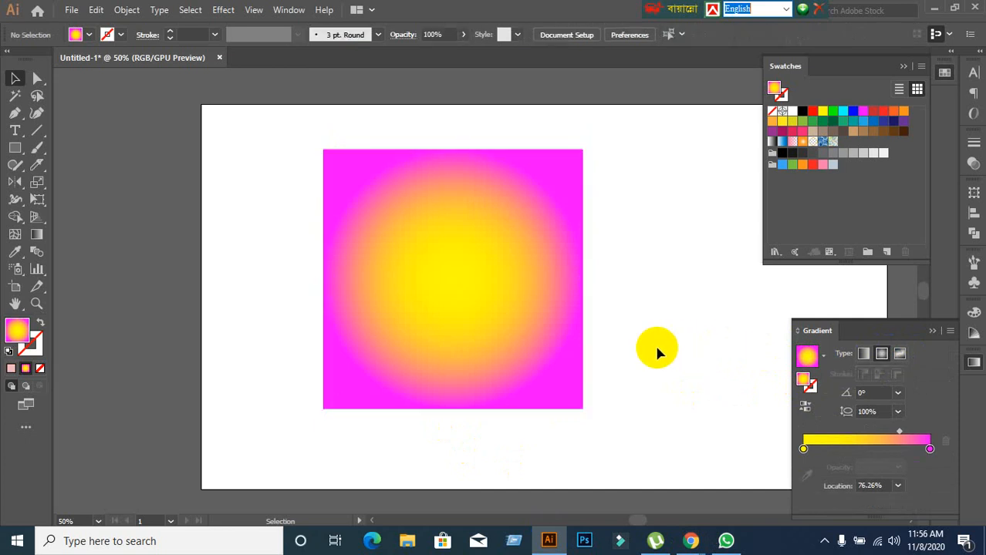
click(578, 352)
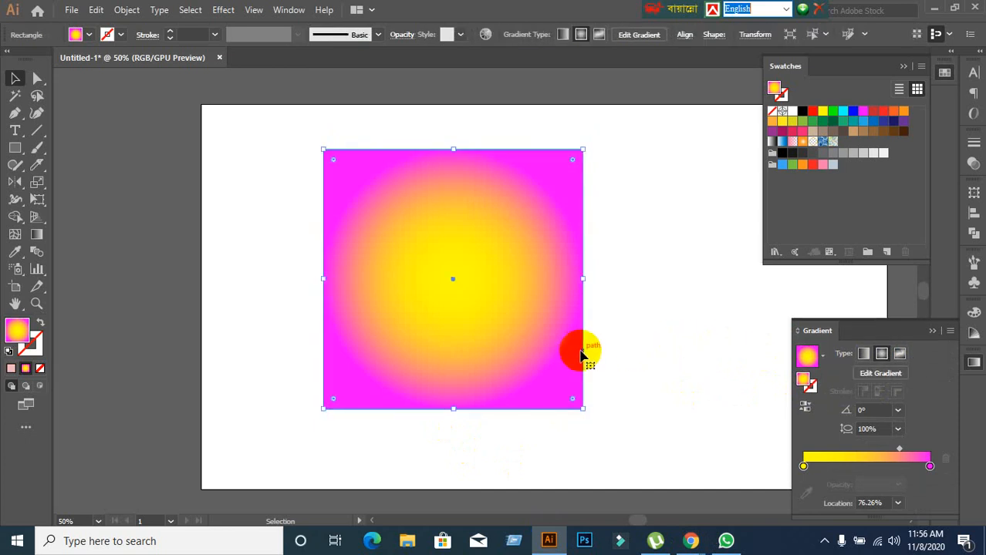
click(629, 364)
drag(283, 141, 529, 408)
key(Delete)
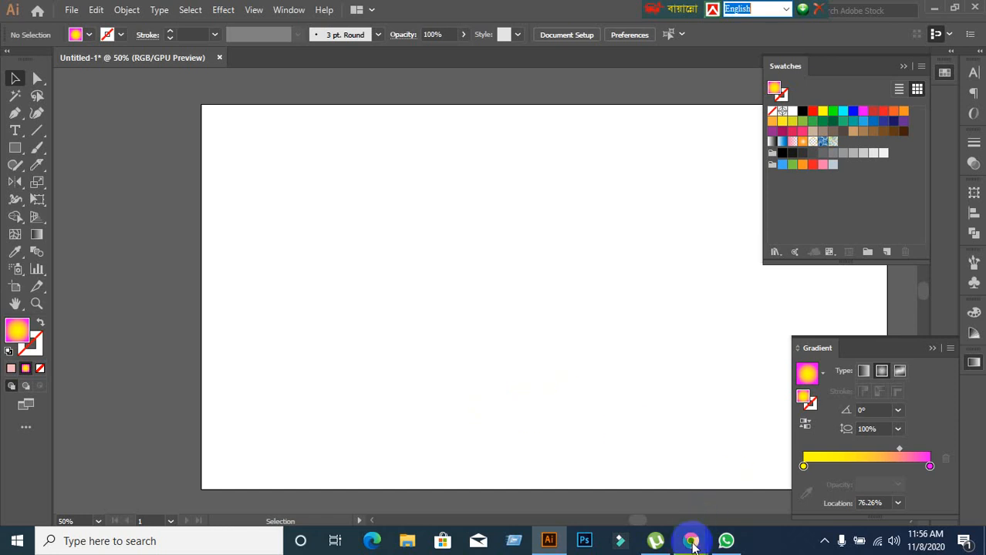
Switch to the Google Meet call, read the meeting chat, close it and return to Illustrator.
mouse_move(692, 542)
click(550, 455)
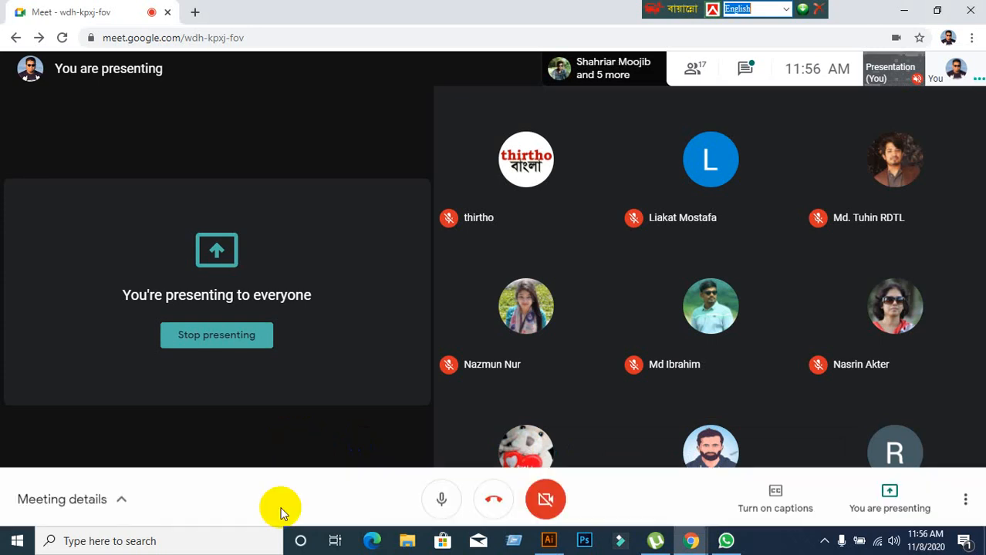
mouse_move(548, 541)
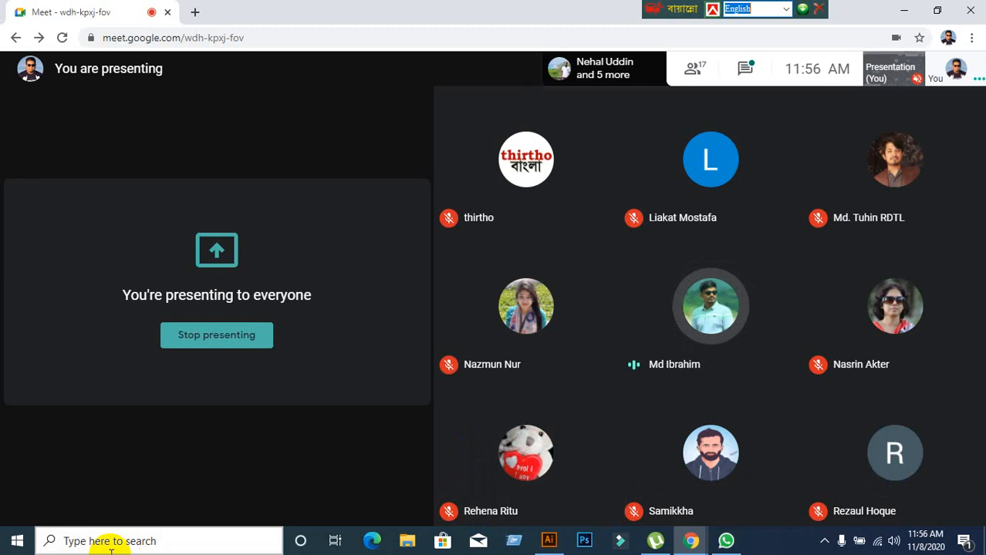
click(747, 68)
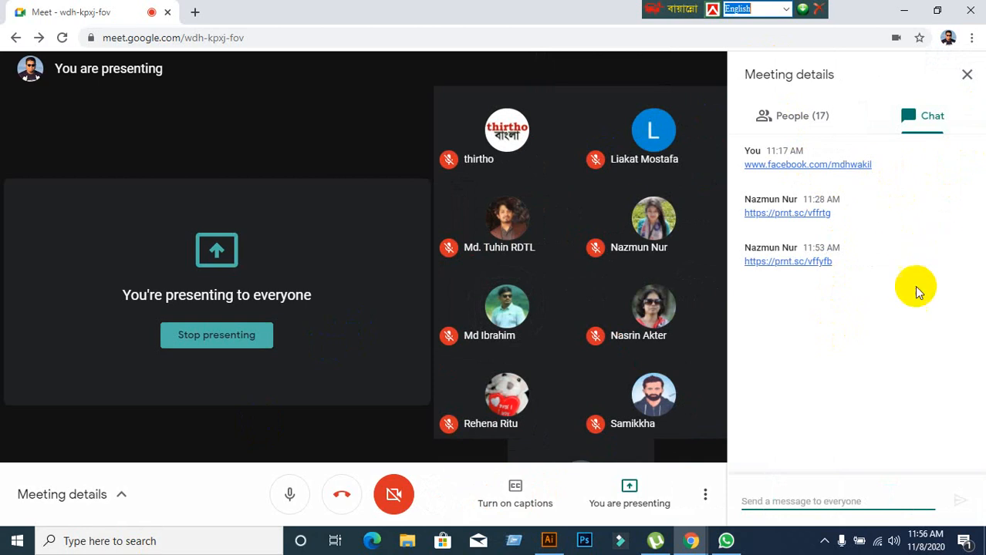
click(966, 74)
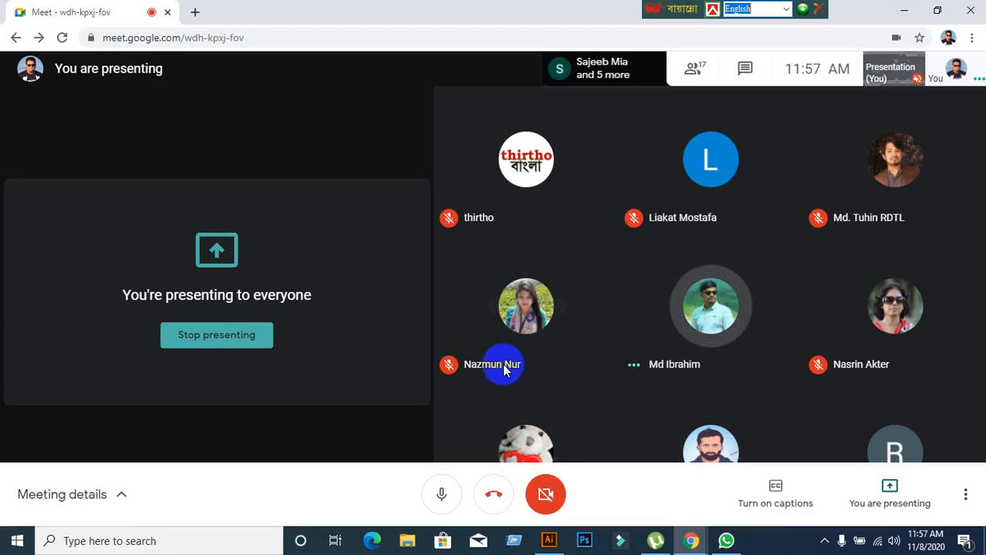
click(544, 541)
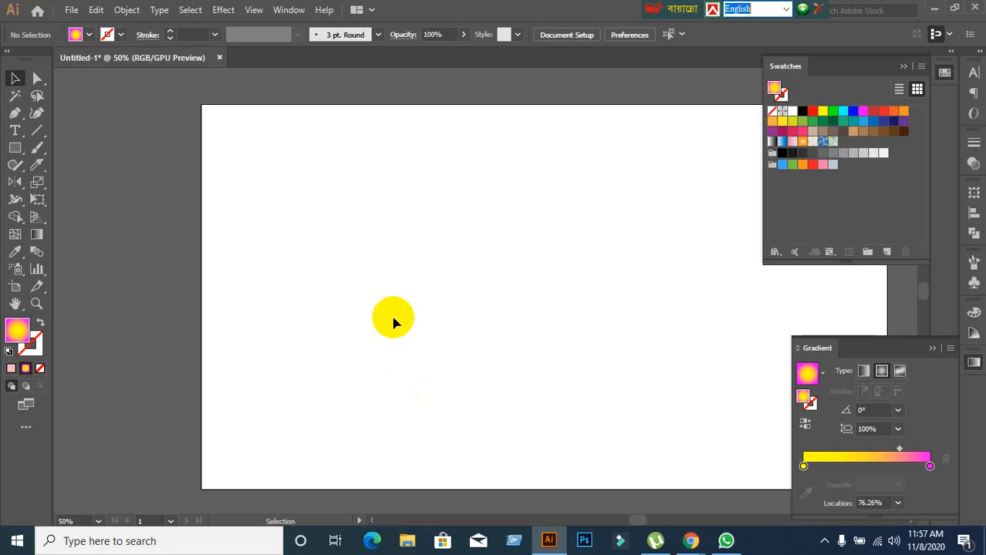
Draw a square with a solid pink fill (efb8ba) and no stroke near the centre of the artboard.
scroll(406, 314, down, 1)
scroll(407, 313, up, 1)
key(space)
drag(418, 329, 341, 300)
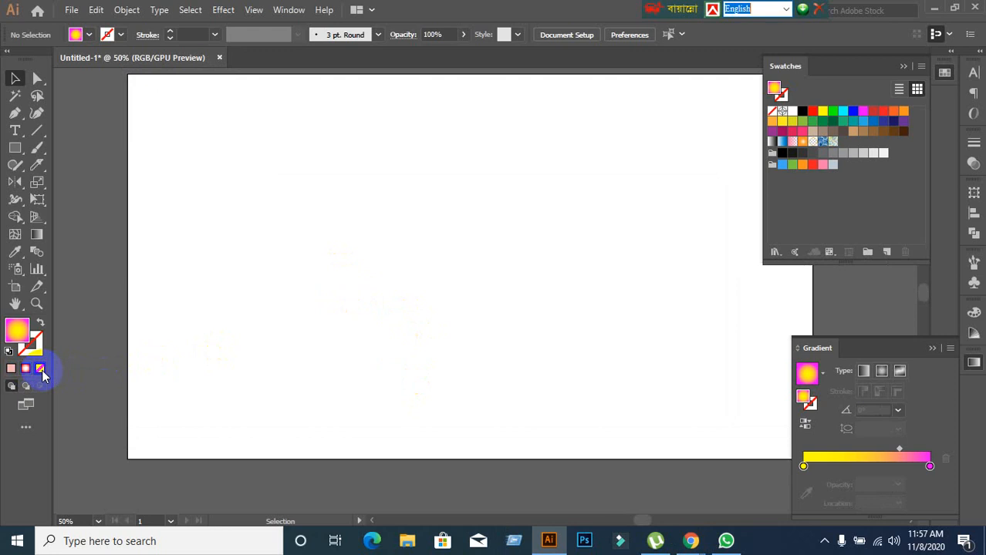
click(40, 369)
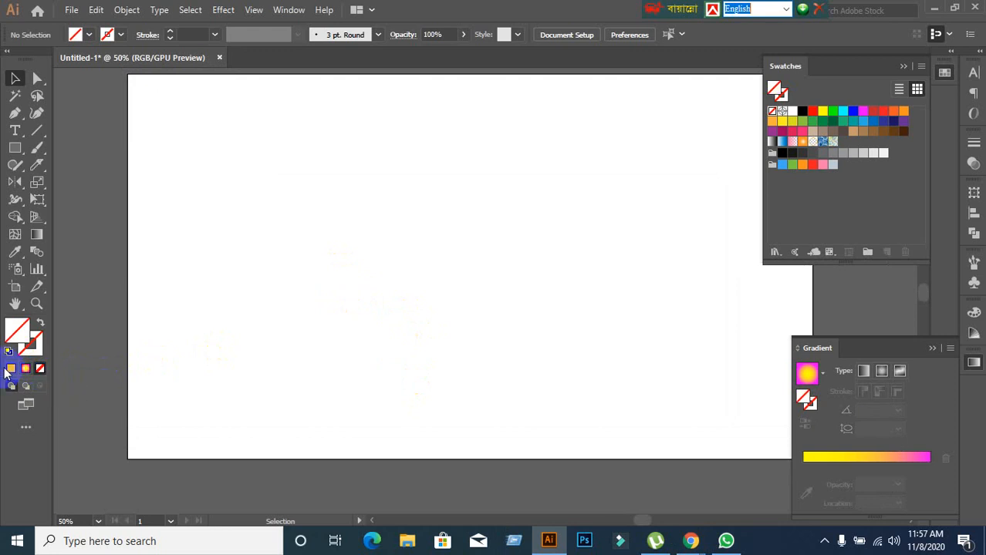
click(10, 369)
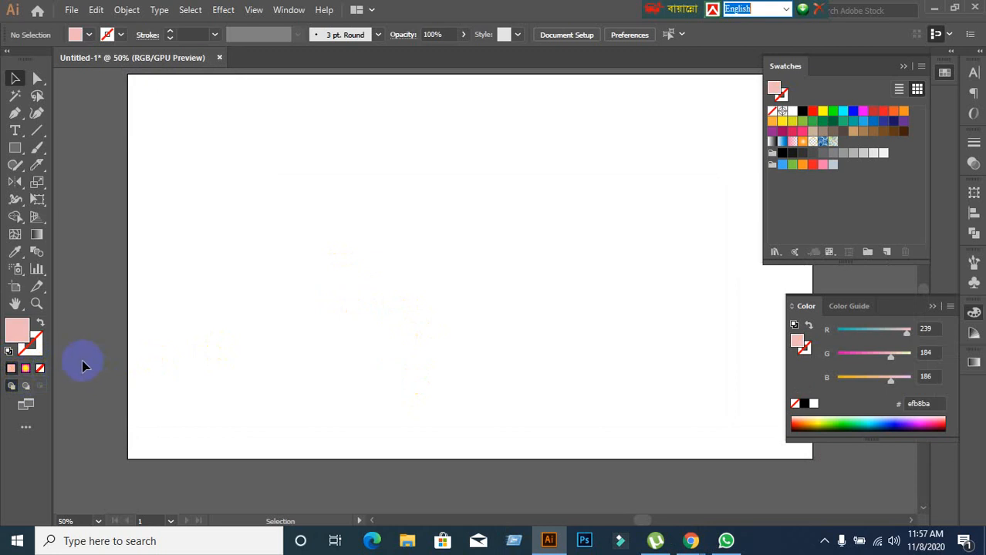
click(13, 149)
drag(379, 171, 595, 334)
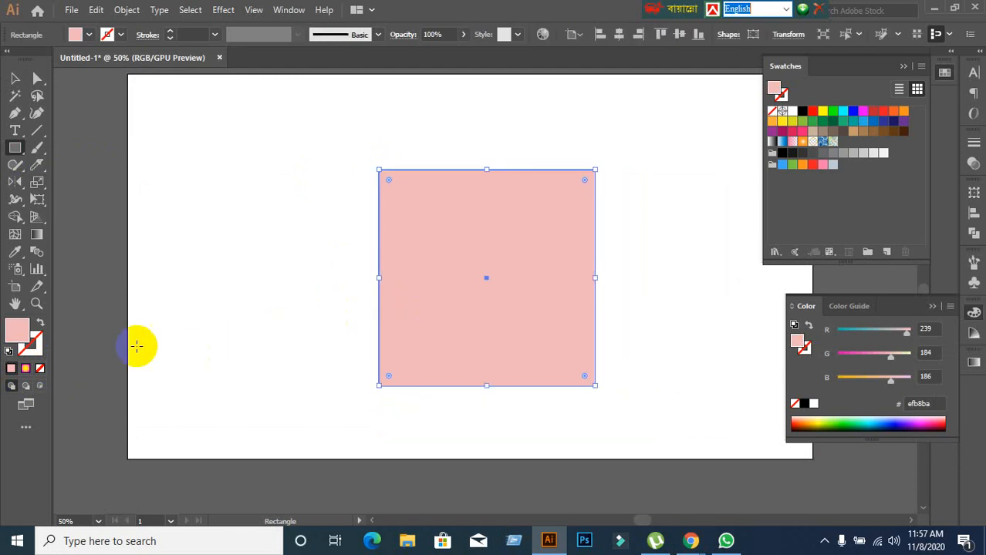
Give the square a solid black stroke with a weight of 40 pt.
click(31, 343)
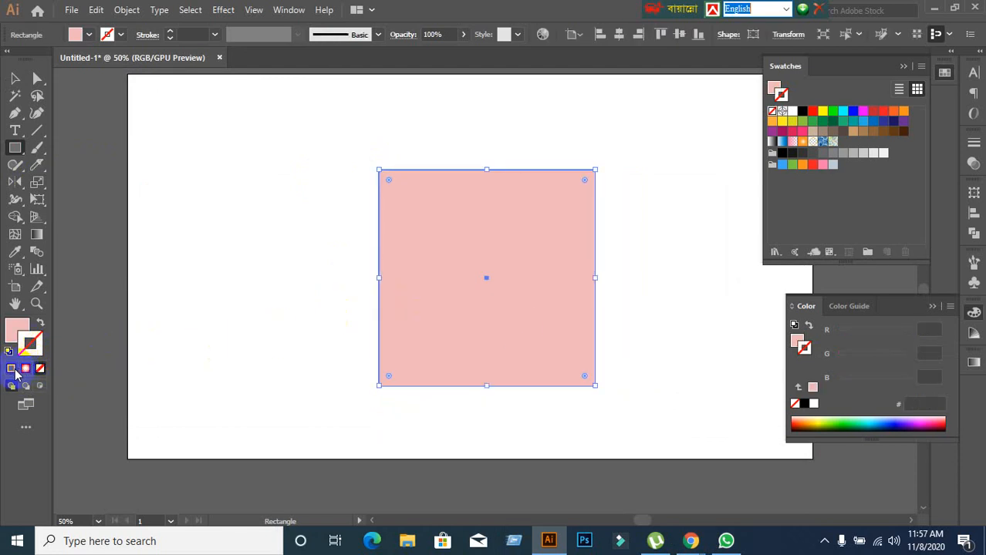
click(12, 370)
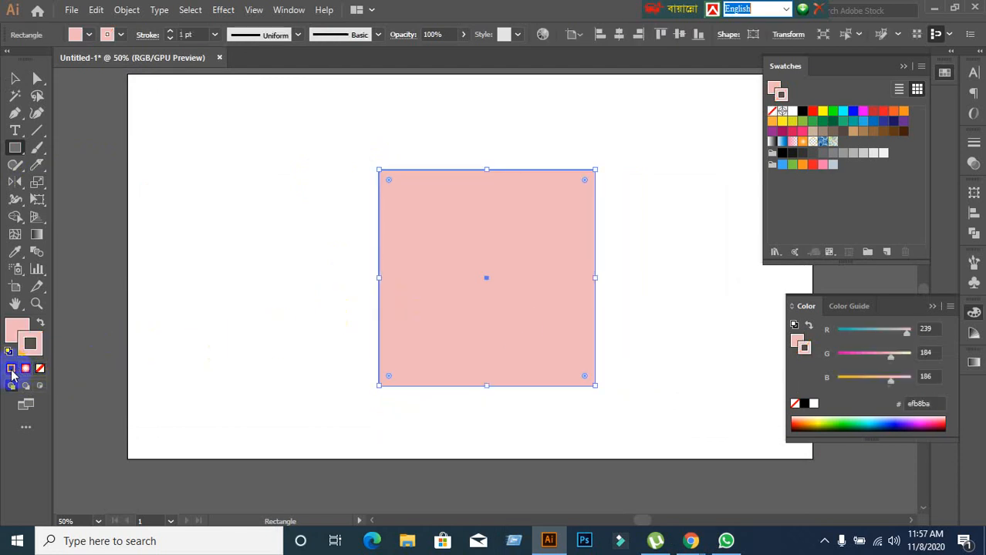
click(202, 36)
scroll(202, 36, up, 20)
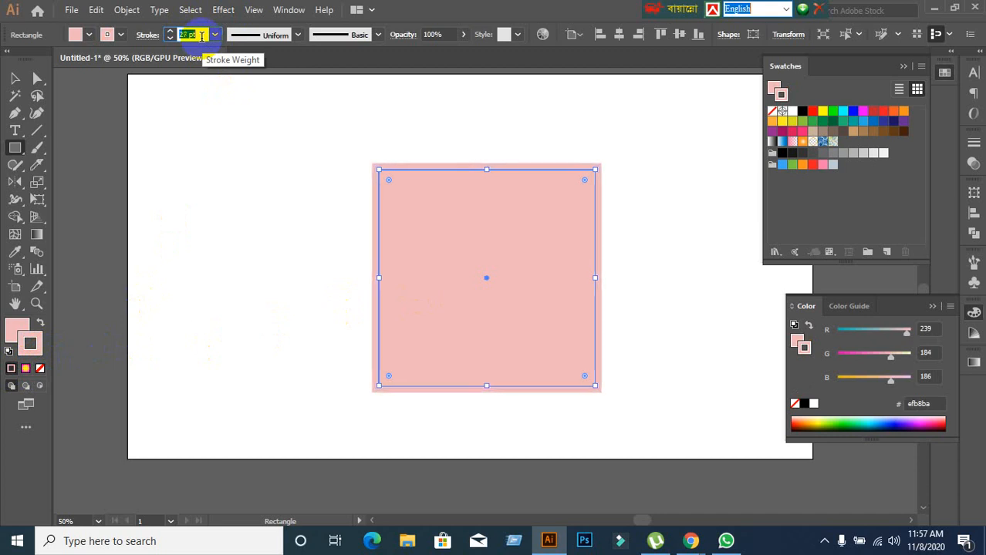
scroll(202, 36, up, 13)
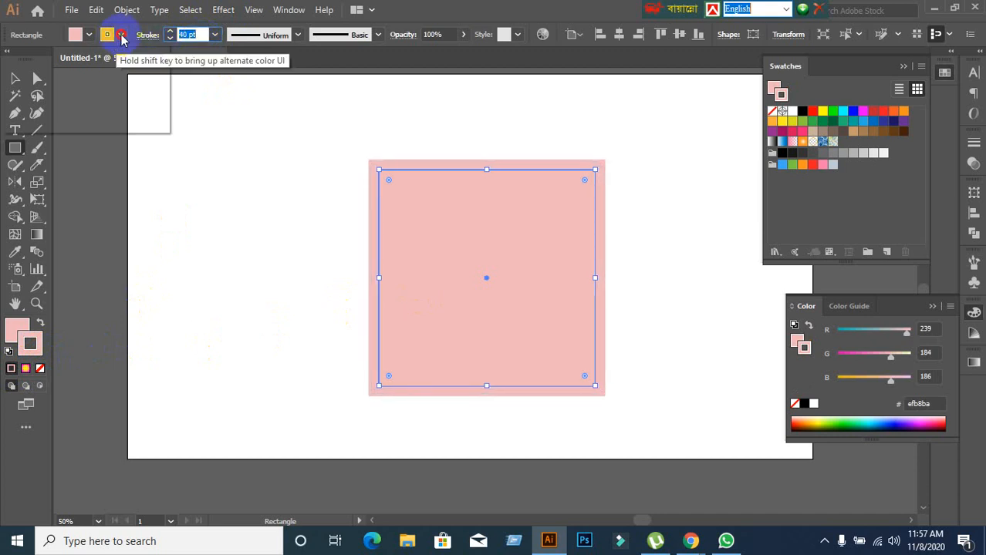
click(122, 36)
click(40, 59)
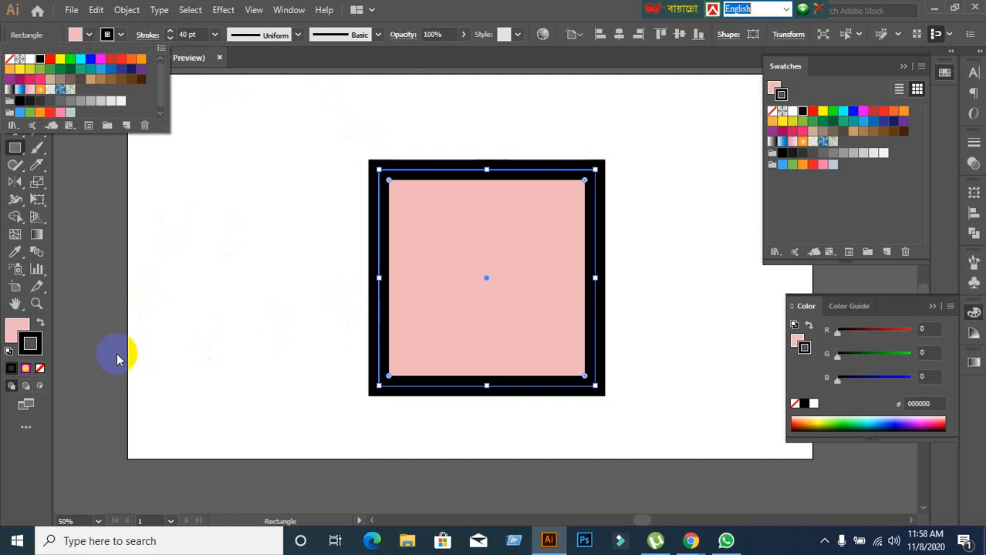
Apply the yellow and magenta gradient to the square's stroke, comparing linear with radial, and set the radial gradient's midpoint to 46.65%.
click(28, 372)
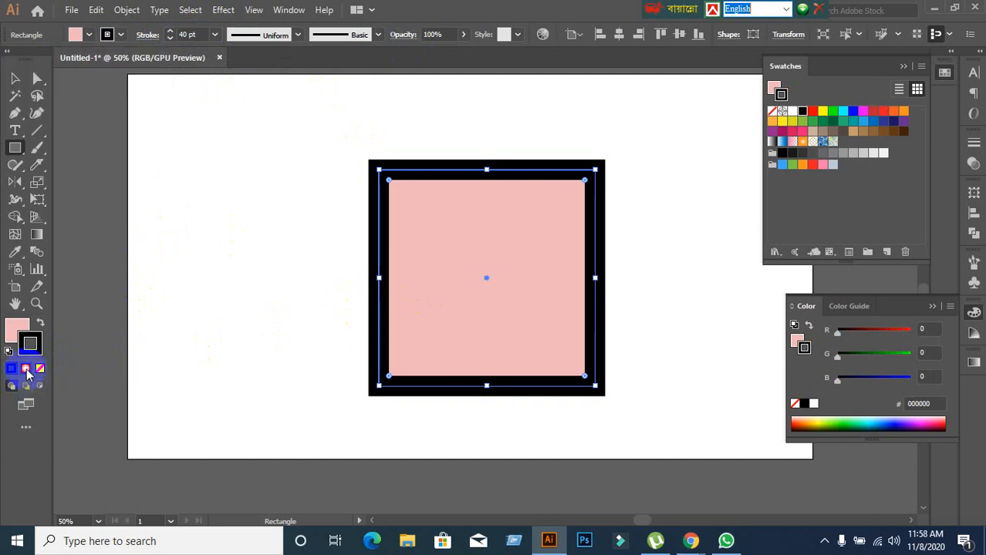
click(27, 372)
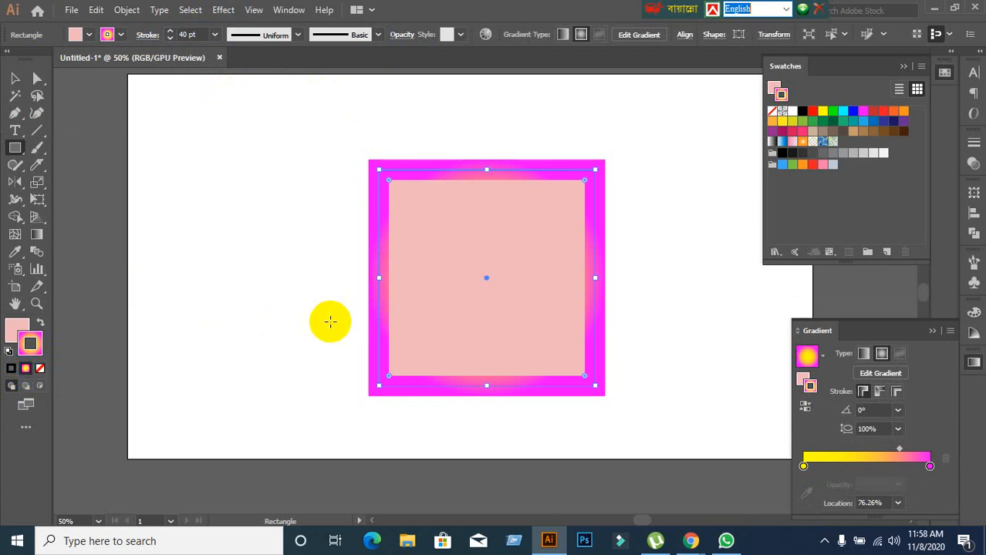
click(864, 354)
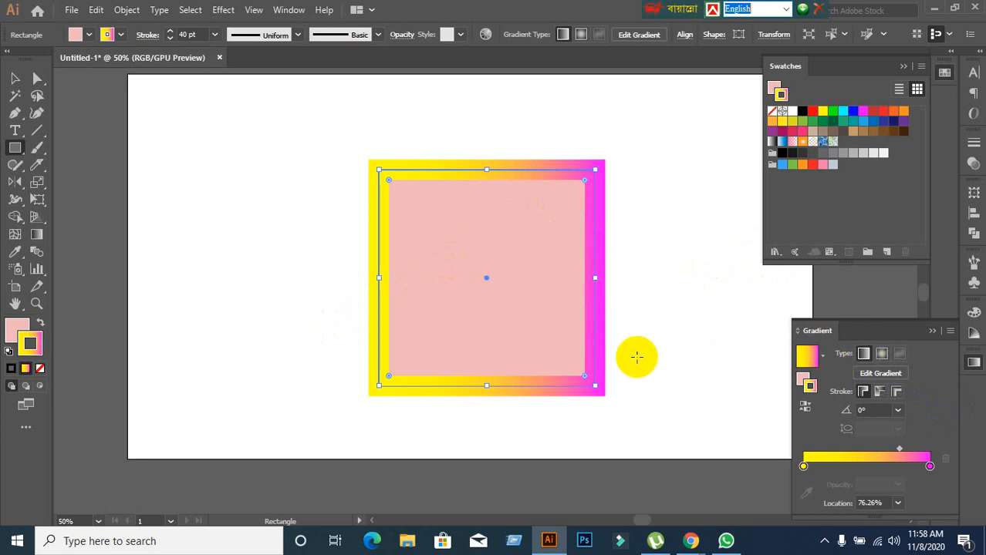
click(882, 354)
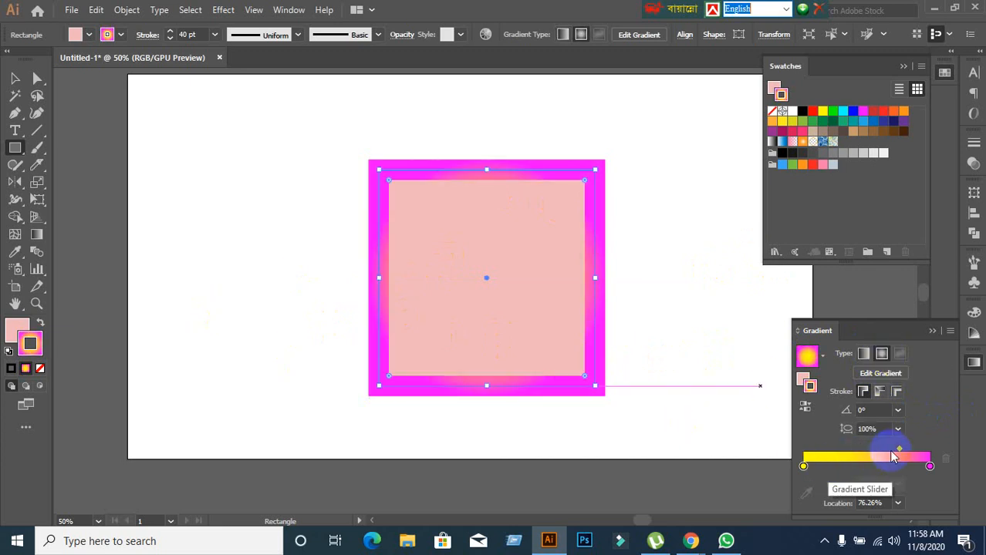
mouse_move(899, 449)
mouse_down()
mouse_move(836, 453)
mouse_move(862, 452)
mouse_up()
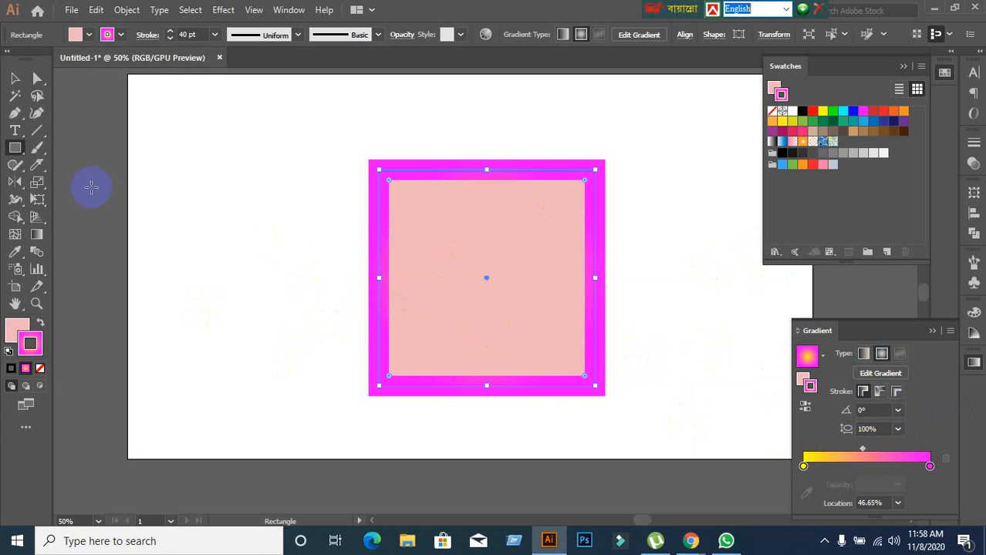
Try the Gradient tool on the square's stroke and set the stroke gradient's angle to 11°.
click(43, 242)
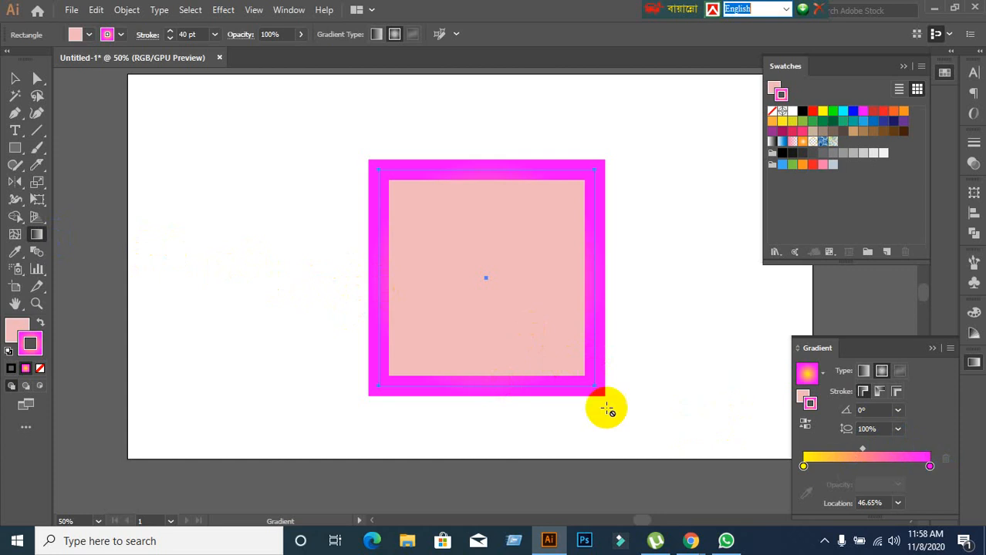
click(11, 81)
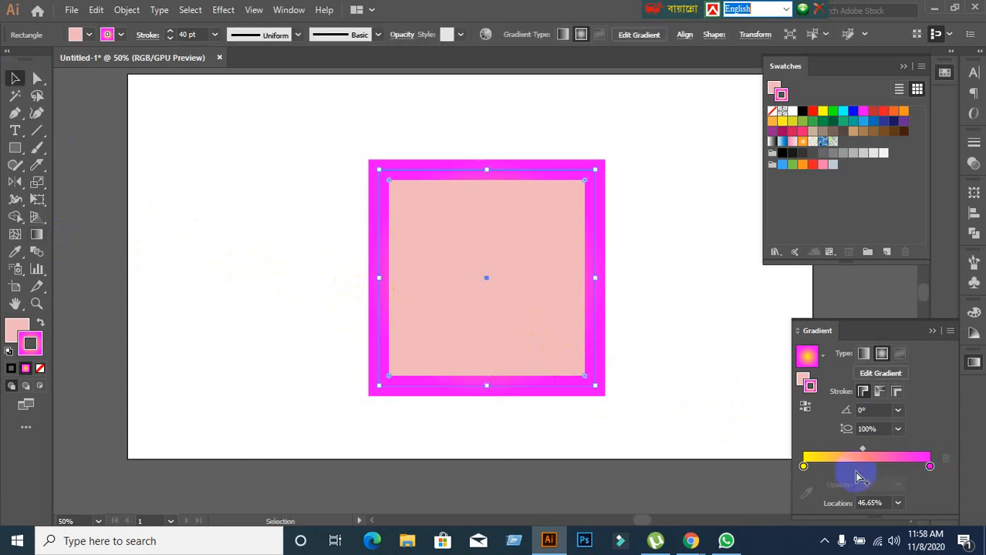
click(879, 412)
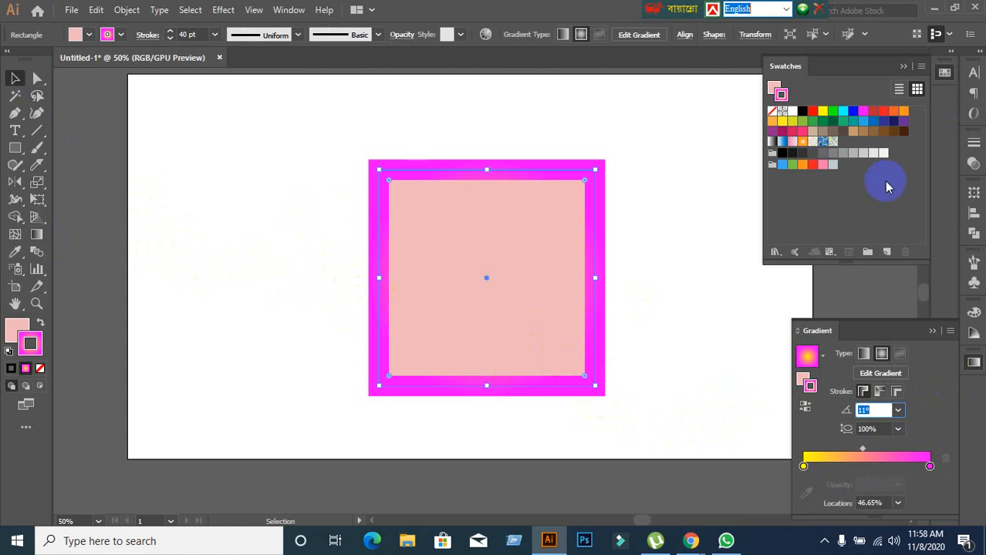
Compare inside, outside and centre alignment and the projecting cap on the square's stroke, ending on butt cap and centre alignment.
click(974, 145)
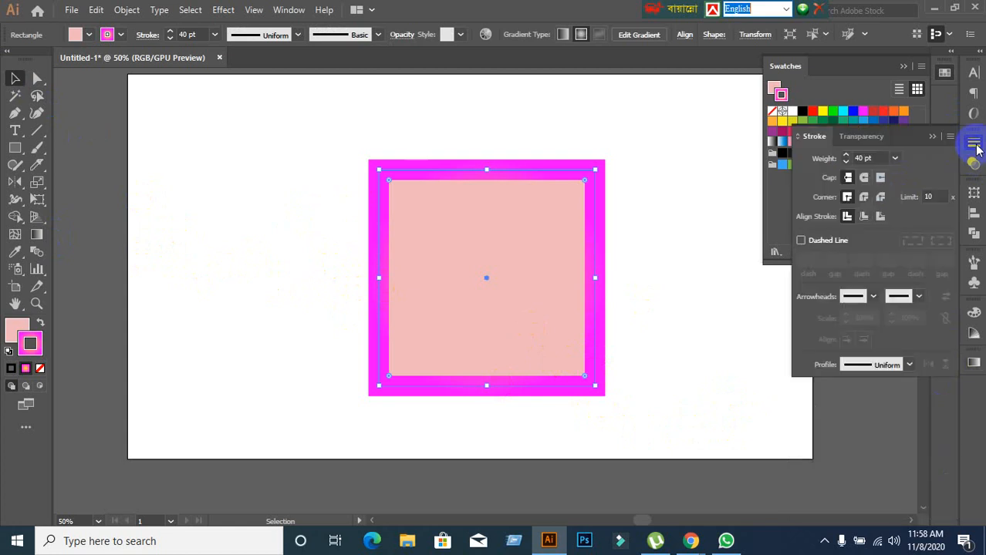
click(863, 218)
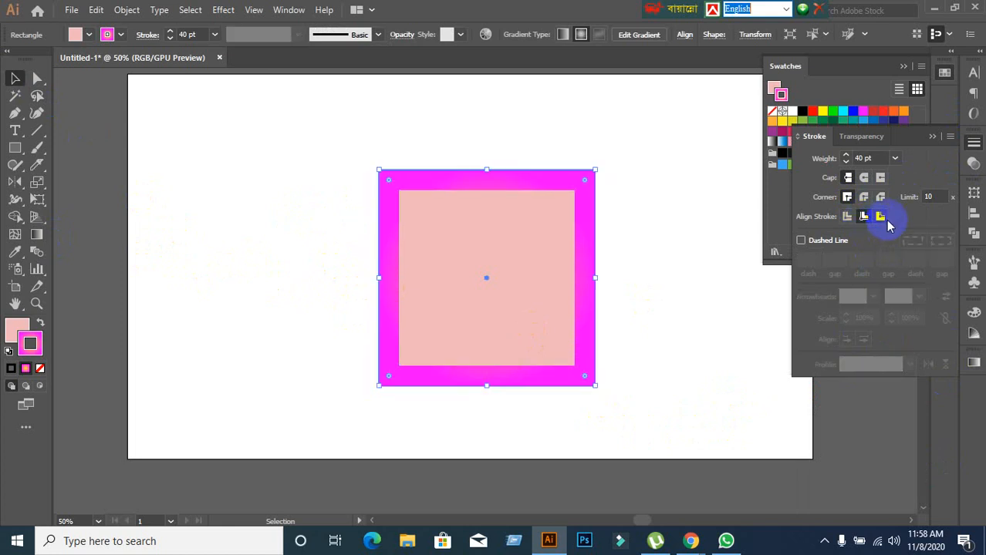
click(884, 218)
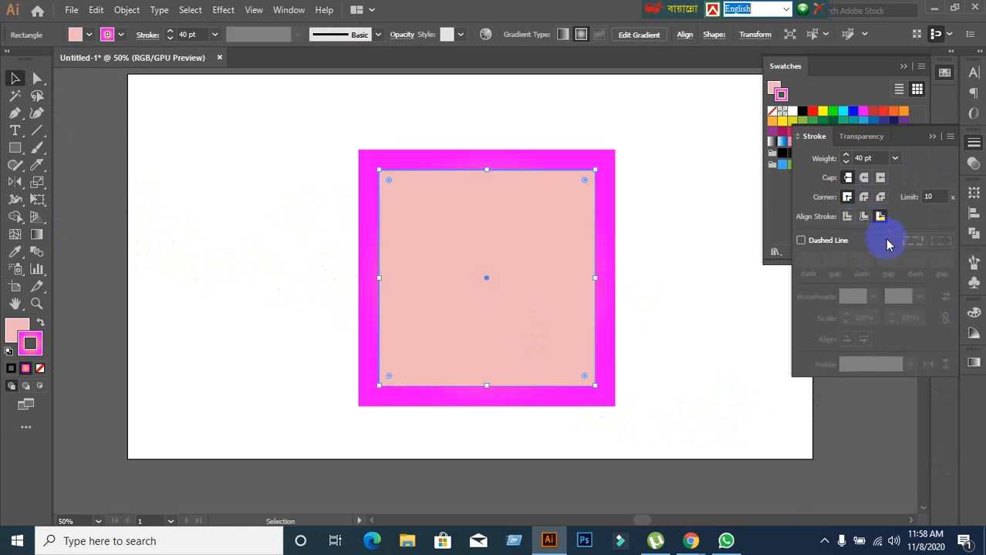
click(879, 182)
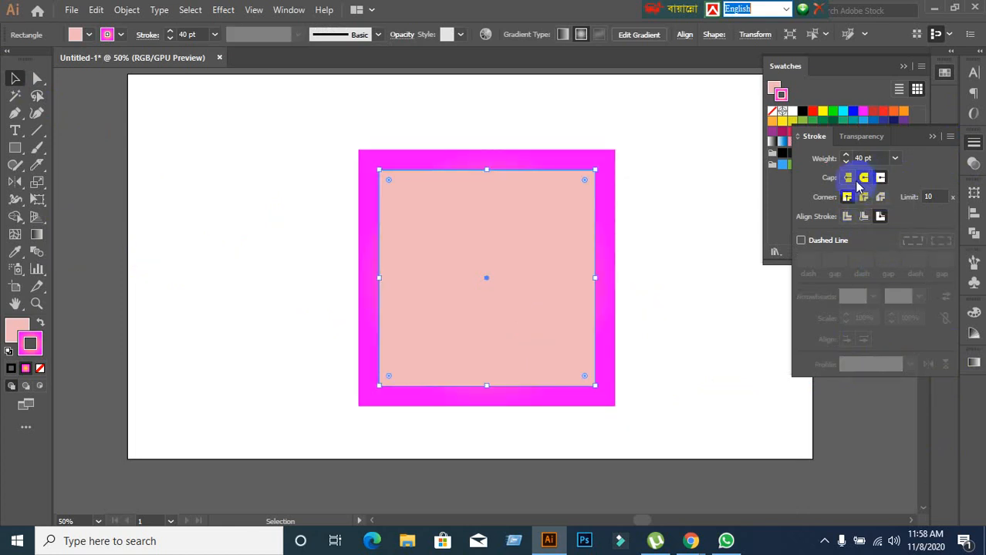
click(849, 178)
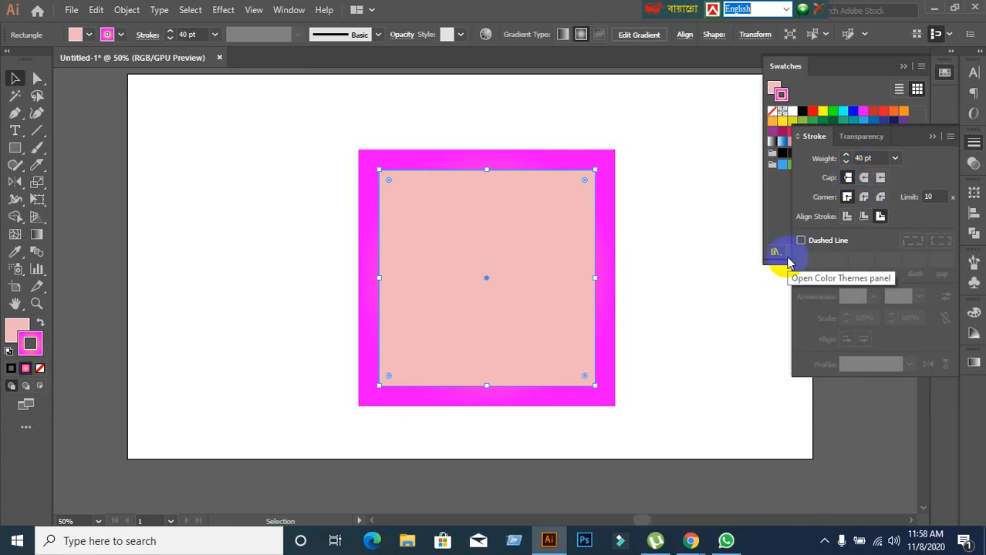
click(880, 218)
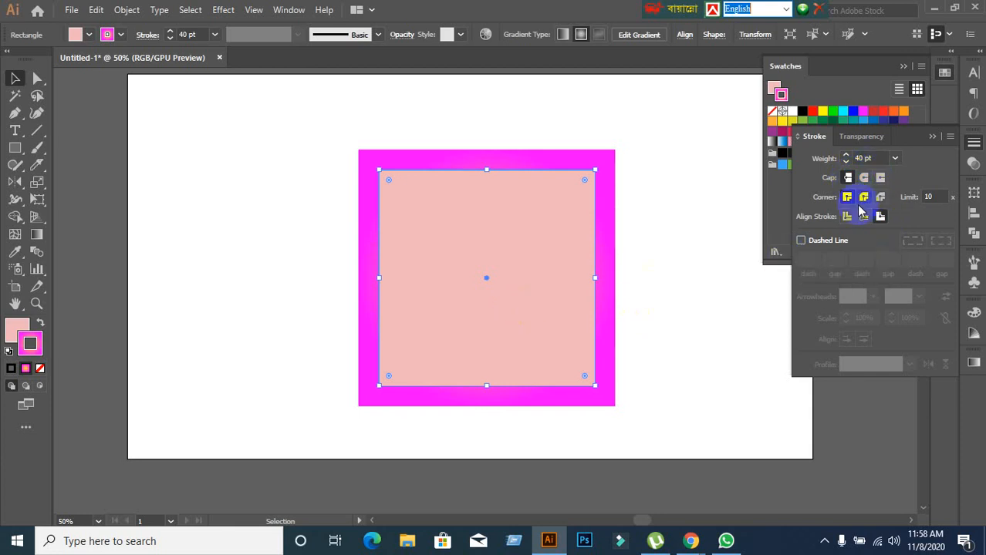
click(863, 217)
click(848, 217)
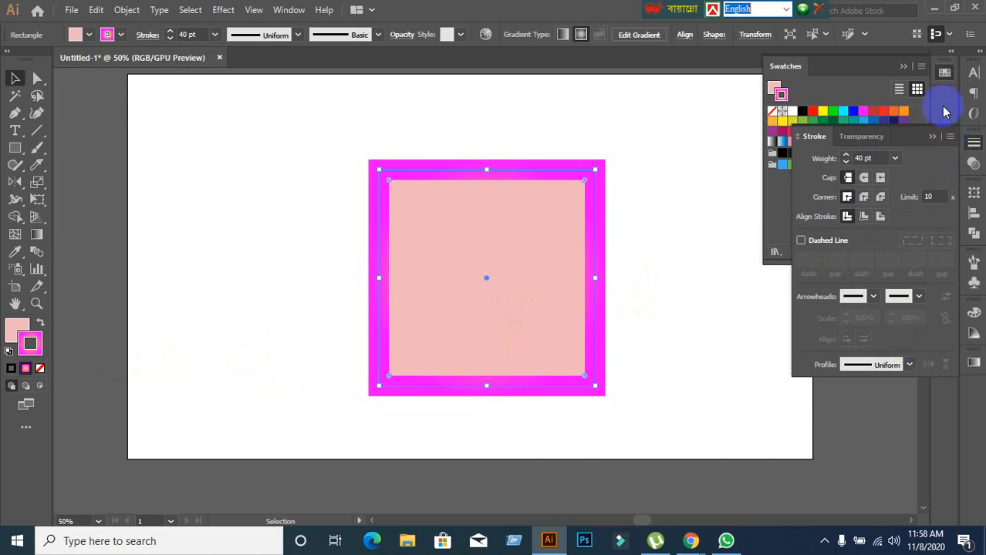
Compare the stroke's gradient as linear and radial with its midpoint moved to 87%, ending on radial.
click(973, 363)
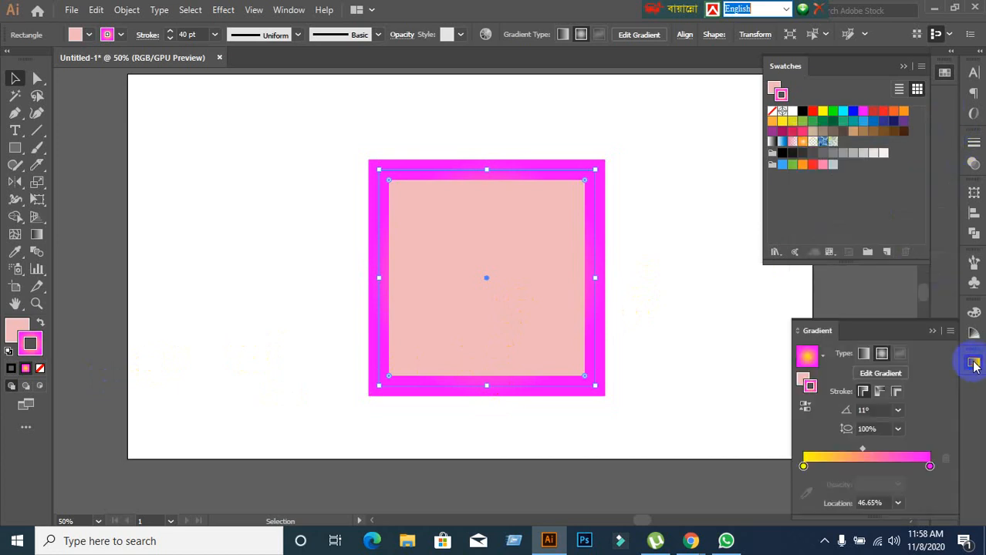
click(864, 357)
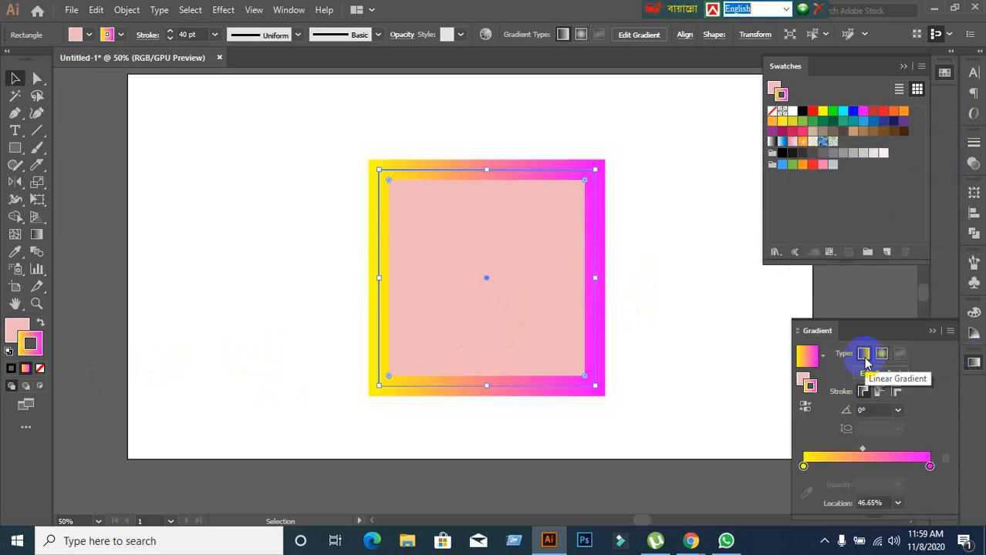
drag(868, 452, 913, 454)
click(883, 355)
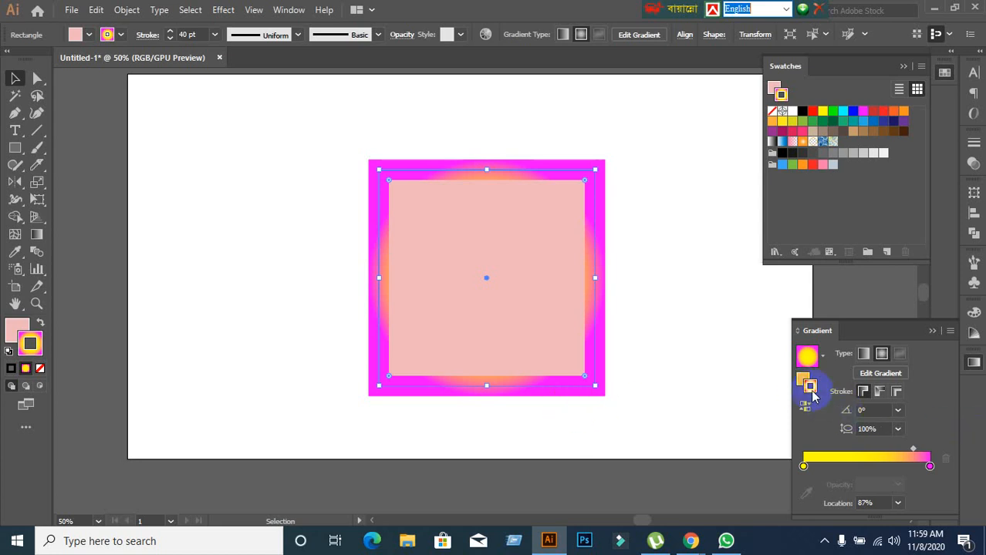
Add three colour stops between the yellow and magenta ends of the stroke's gradient and colour the one at 29.33% RGB green.
click(840, 467)
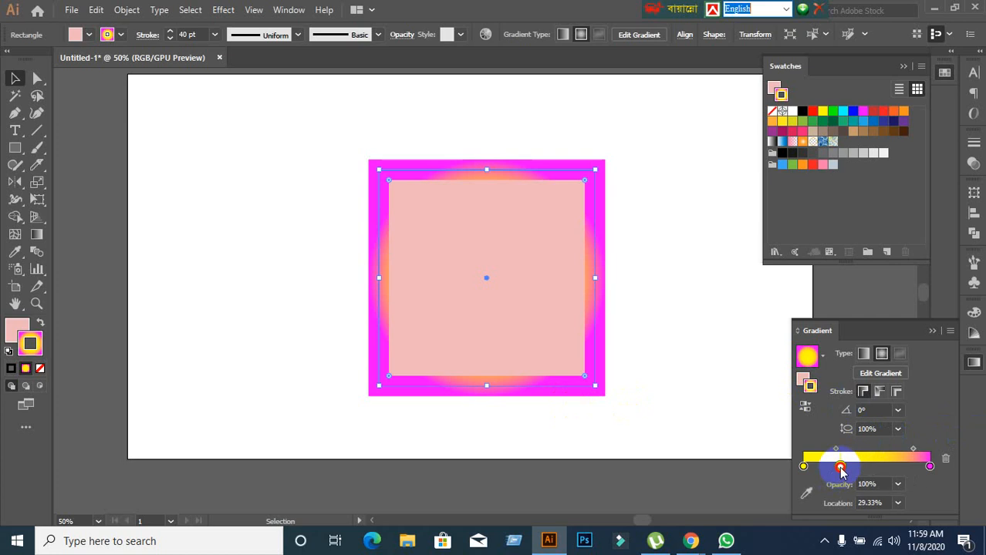
click(879, 468)
click(861, 467)
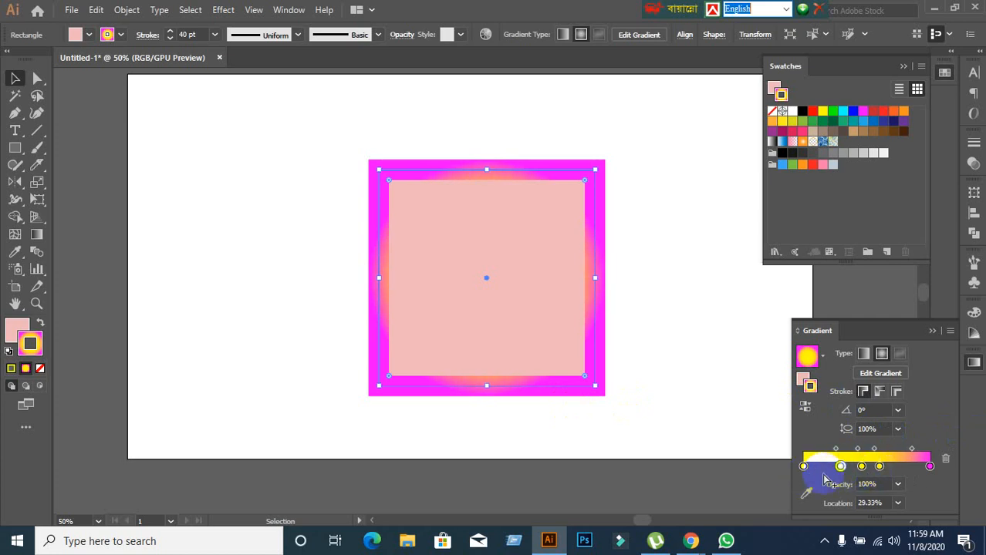
double_click(840, 468)
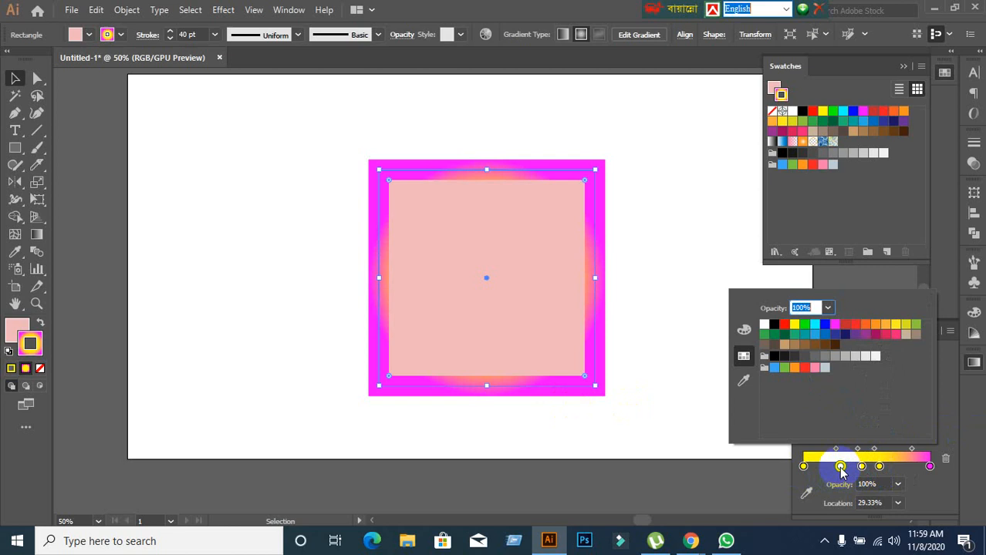
click(802, 327)
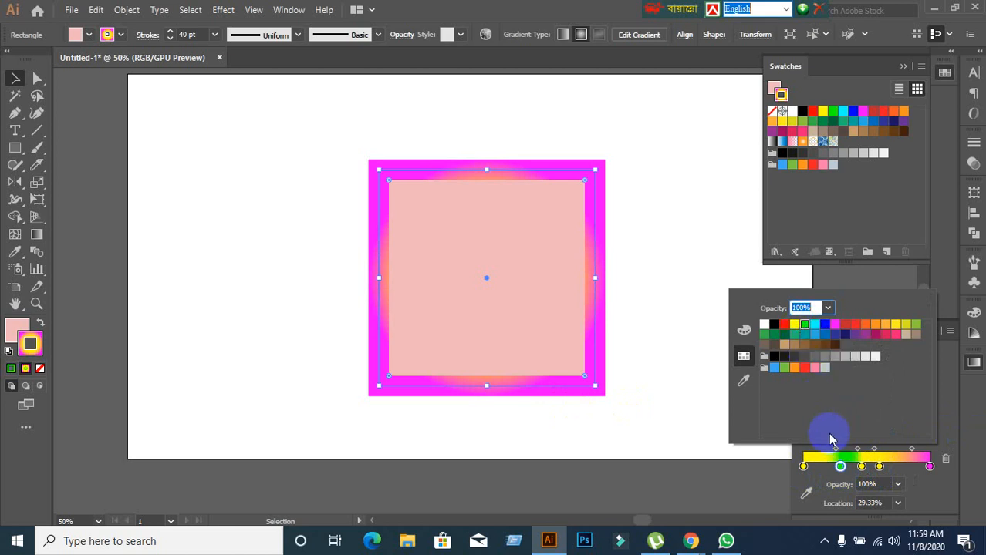
Make the stroke's gradient linear and rearrange its stops, with green near the magenta end and a yellow stop at 34.92%.
click(864, 468)
click(863, 353)
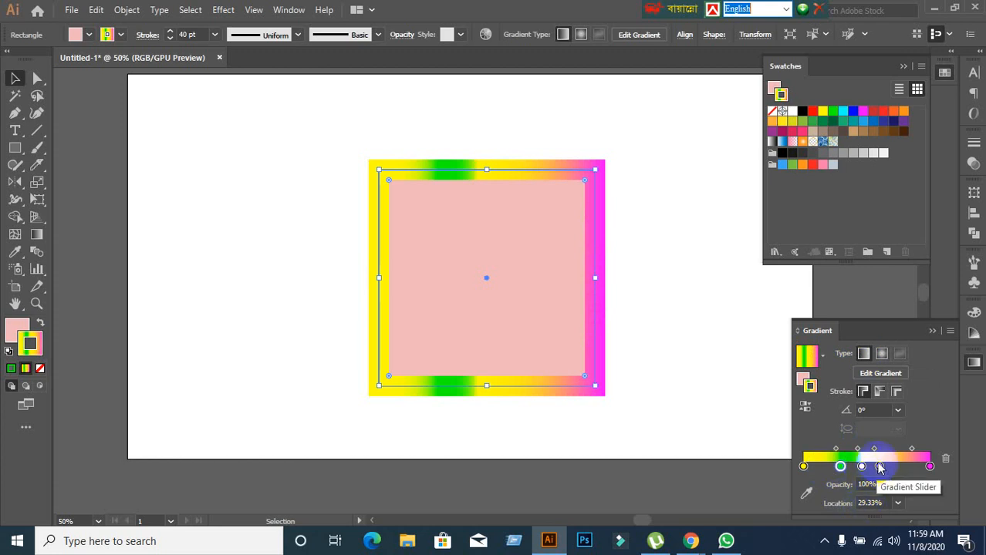
mouse_move(840, 467)
mouse_down()
mouse_move(894, 466)
mouse_move(846, 469)
mouse_up()
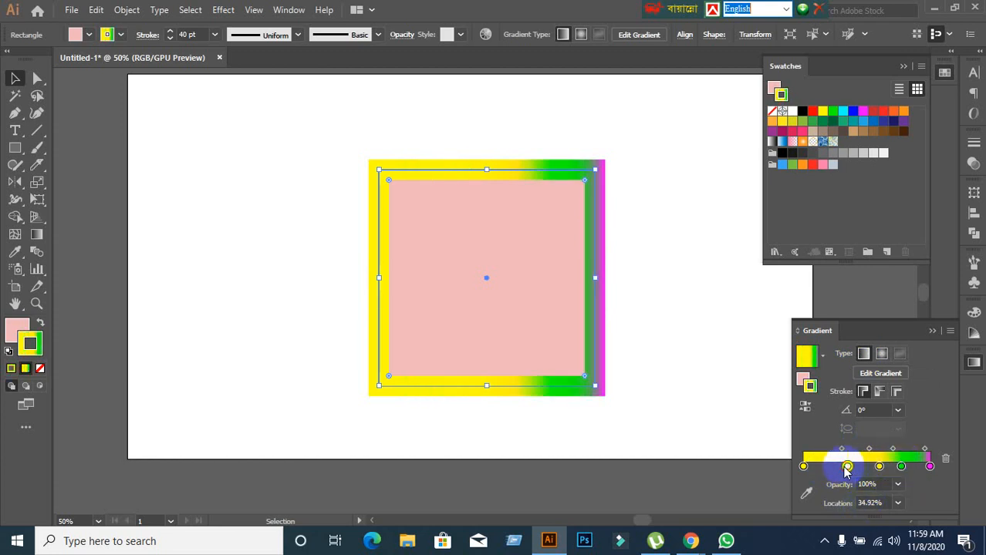
Colour the gradient stop at 34.92% on the square's stroke with a red swatch.
double_click(847, 467)
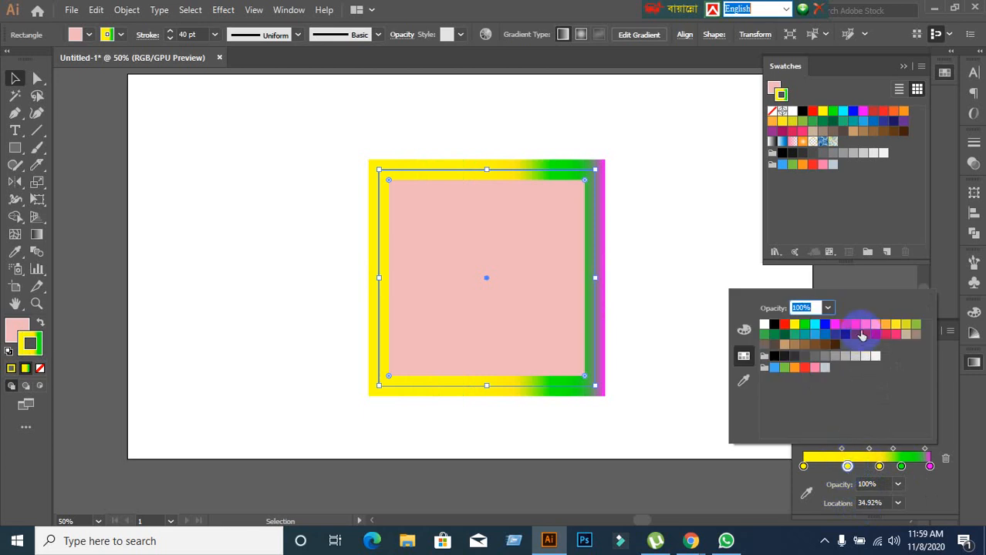
click(855, 324)
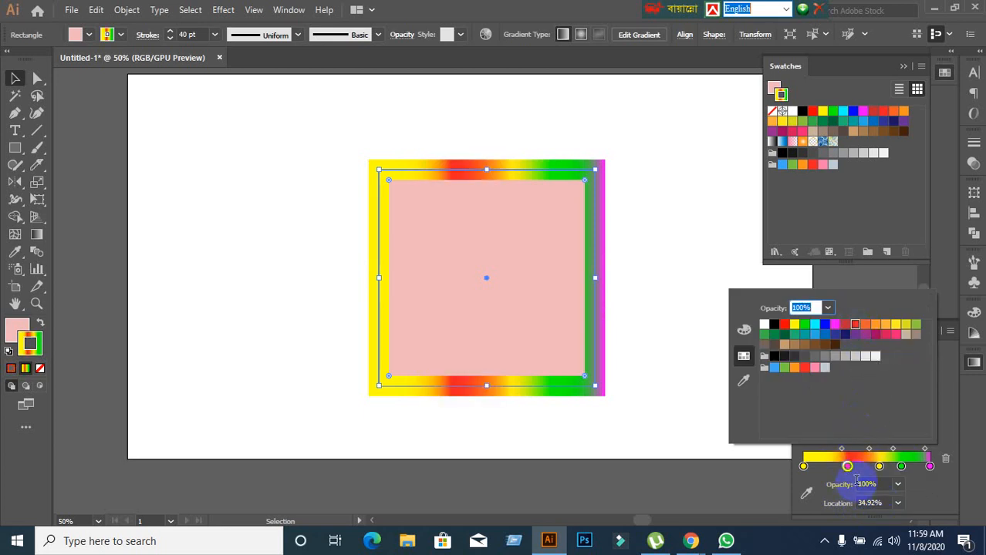
click(902, 467)
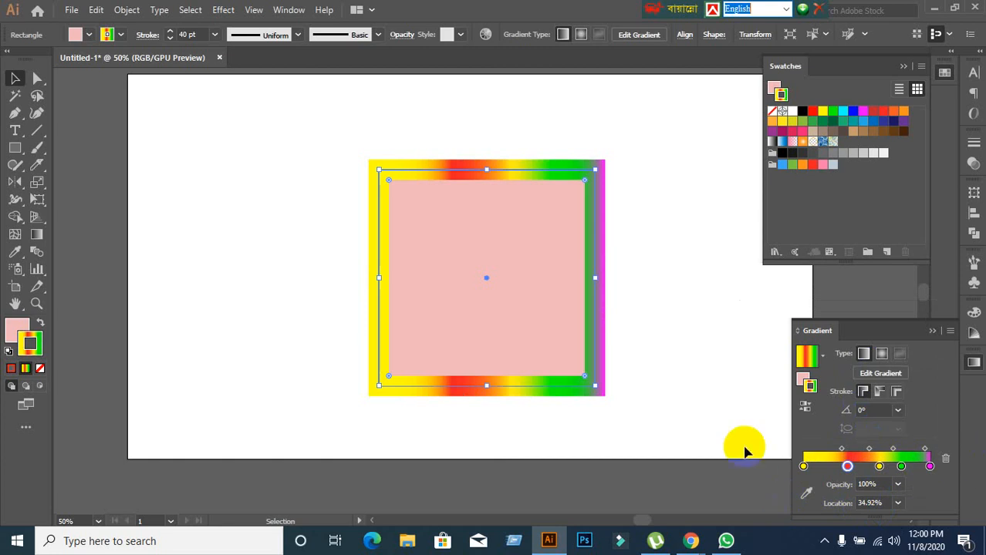
Make the square's solid pink fill the active attribute instead of its gradient stroke.
click(12, 78)
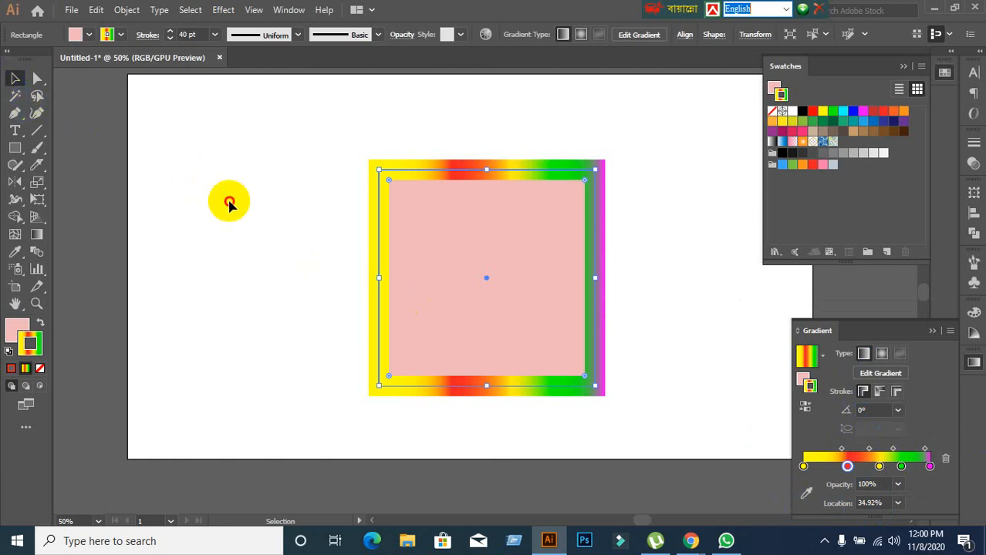
click(262, 203)
drag(291, 176, 559, 367)
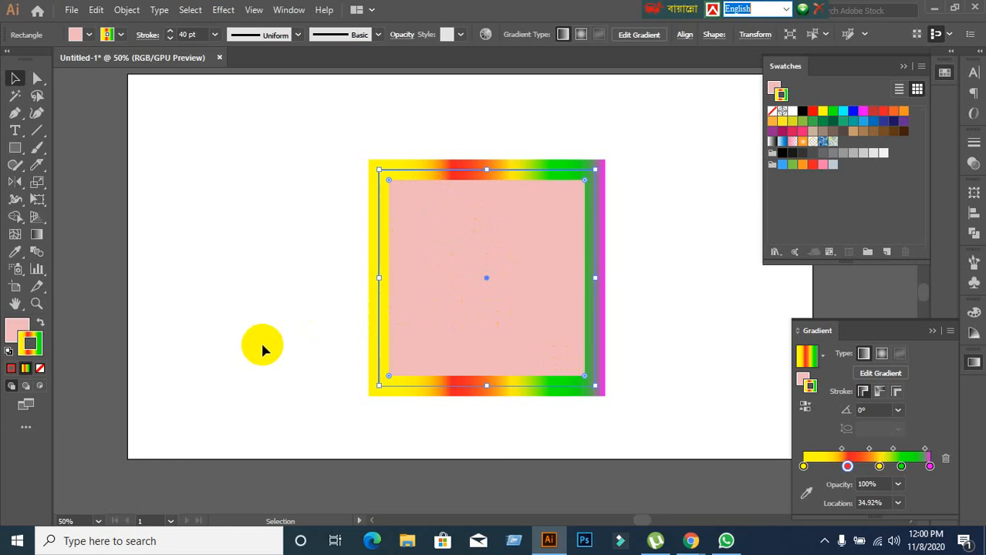
click(800, 378)
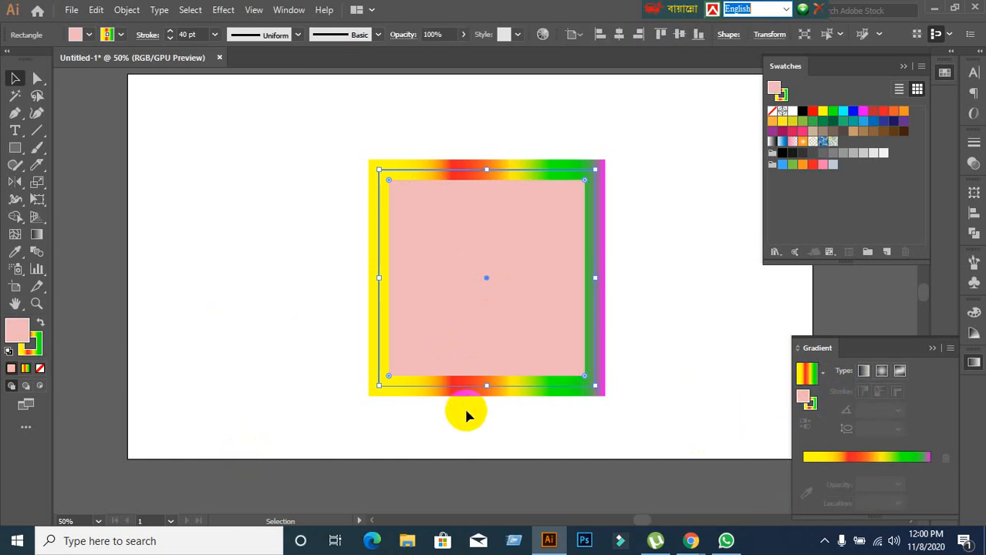
Fill the square with the preset linear white-to-black gradient and make the fill active in the gradient settings.
click(823, 375)
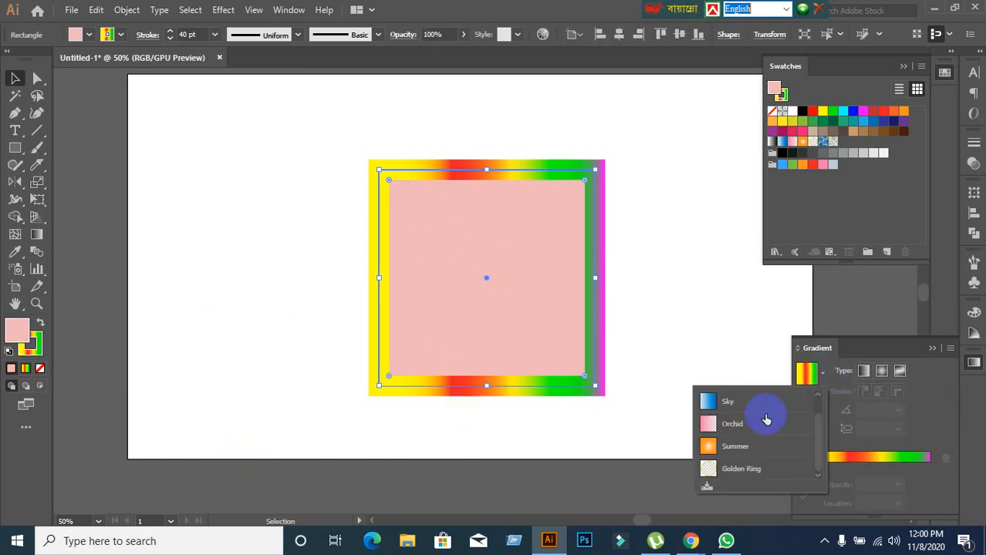
scroll(713, 410, up, 1)
click(711, 401)
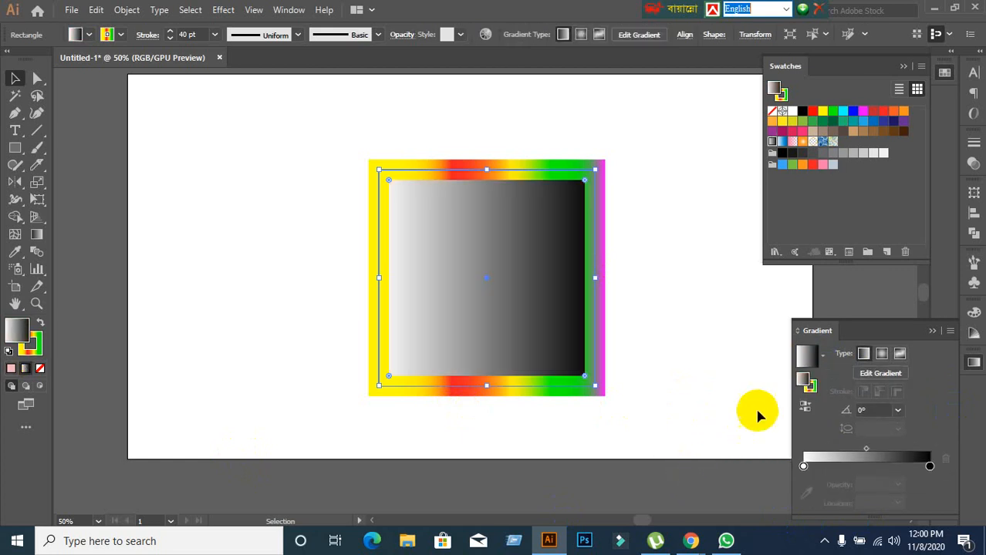
click(802, 389)
Recolour the white gradient stop at 0% of the square's fill to blue 0000e2.
click(804, 463)
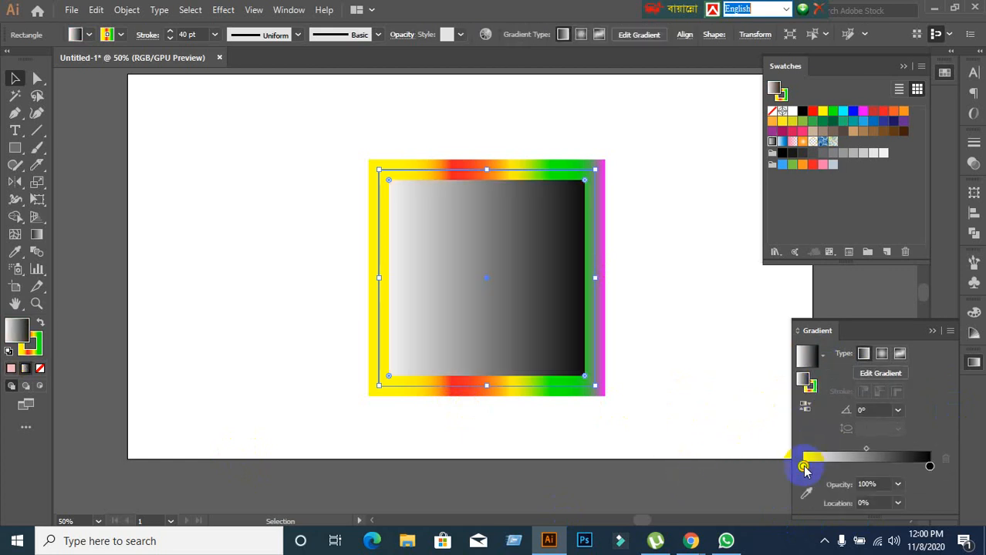
double_click(802, 375)
drag(490, 364, 493, 234)
drag(438, 203, 568, 201)
click(614, 190)
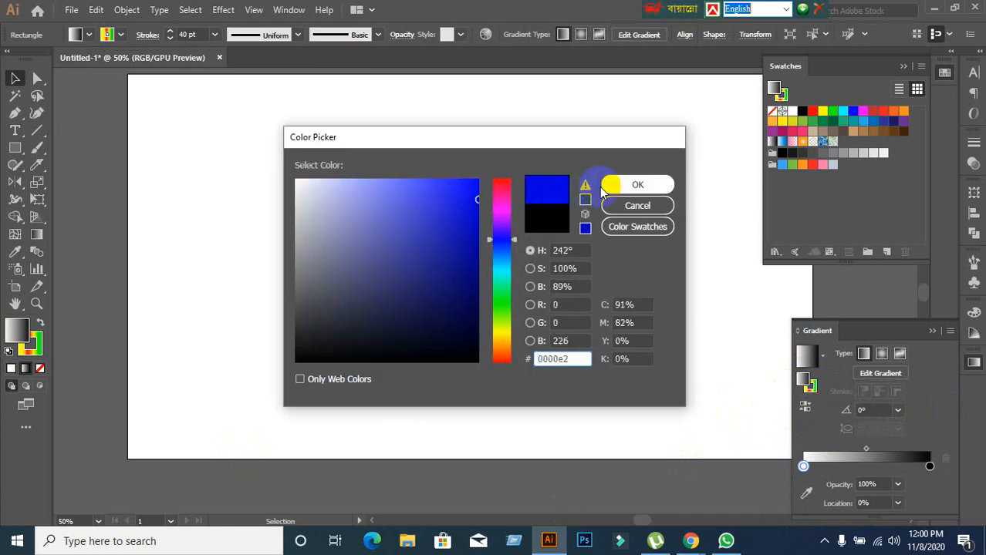
click(616, 191)
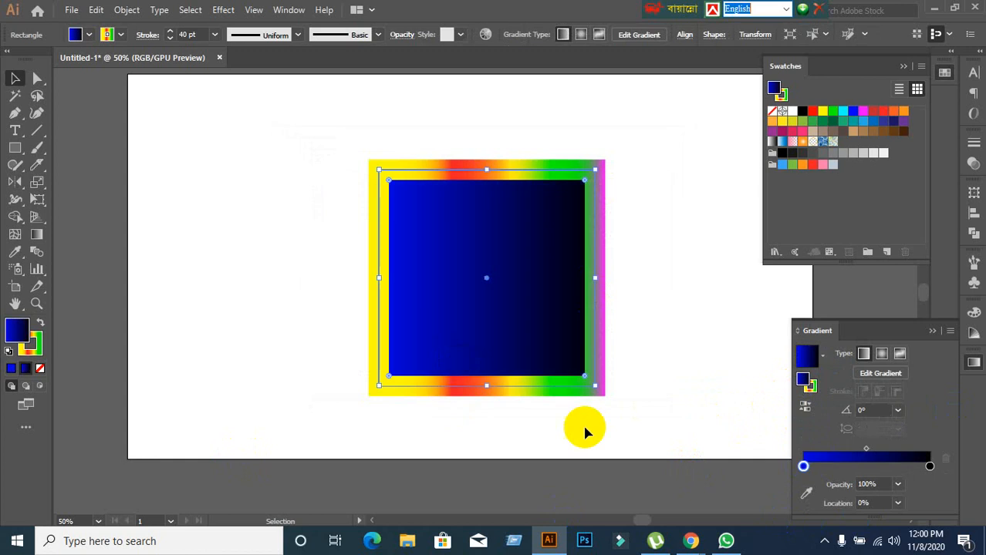
Colour the black stop at 100% of the fill gradient with the cyan swatch and deselect the square.
double_click(931, 465)
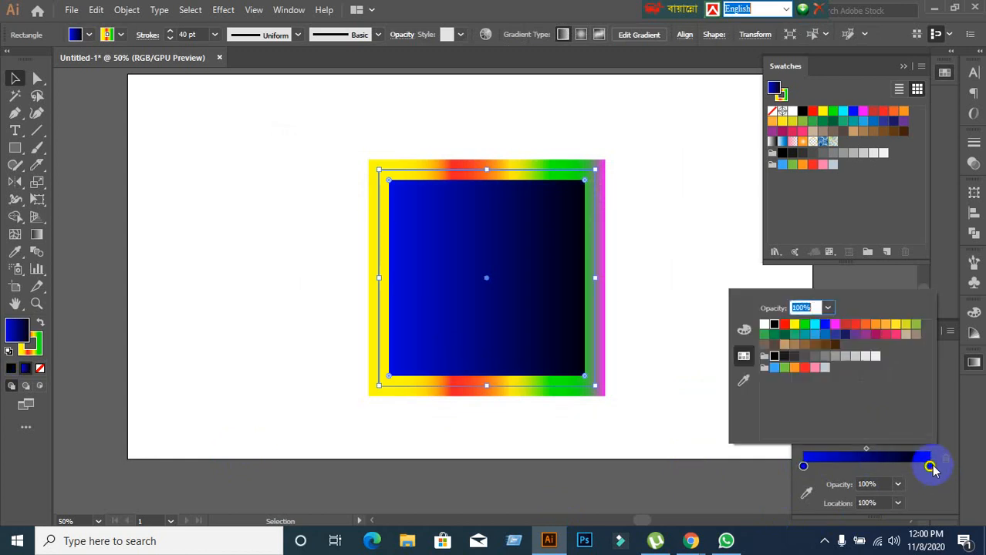
click(818, 329)
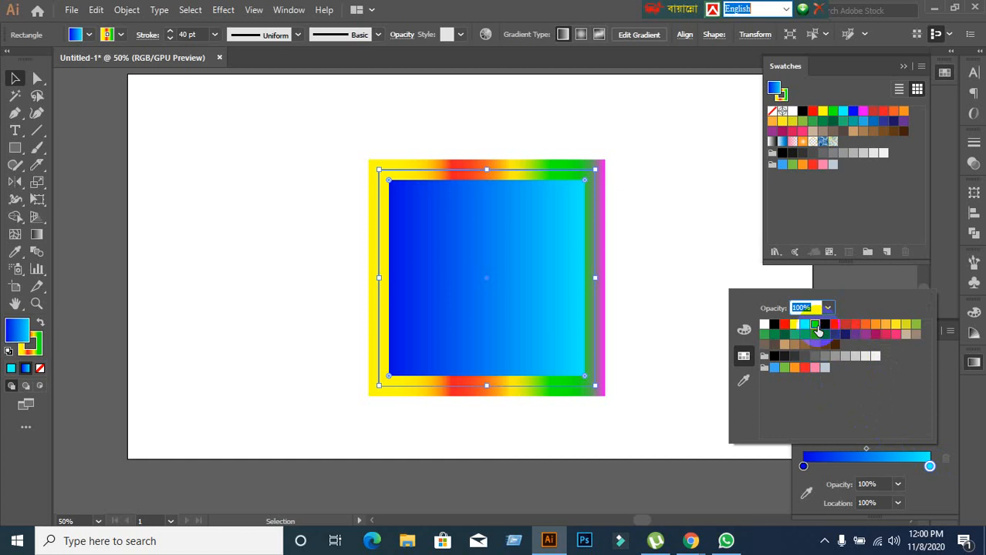
click(929, 467)
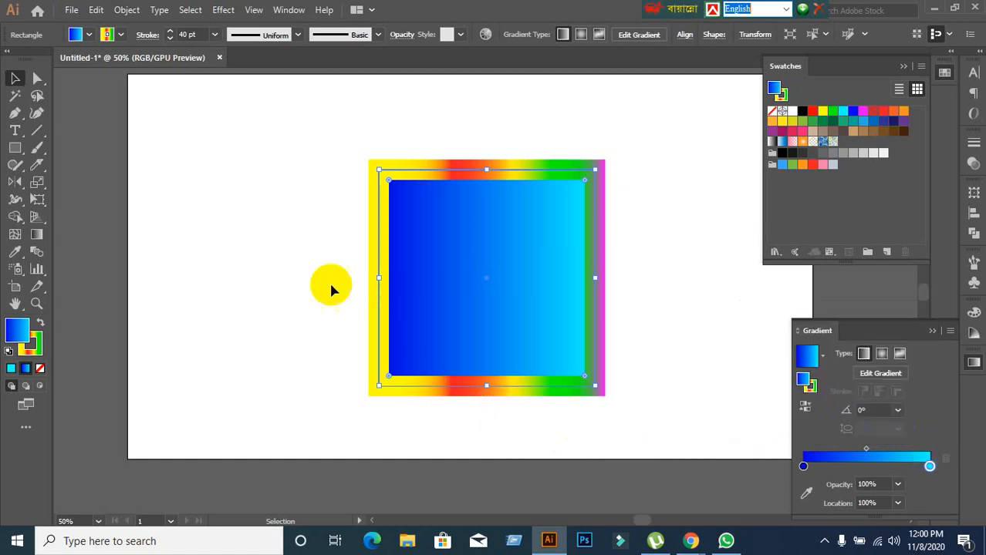
click(12, 79)
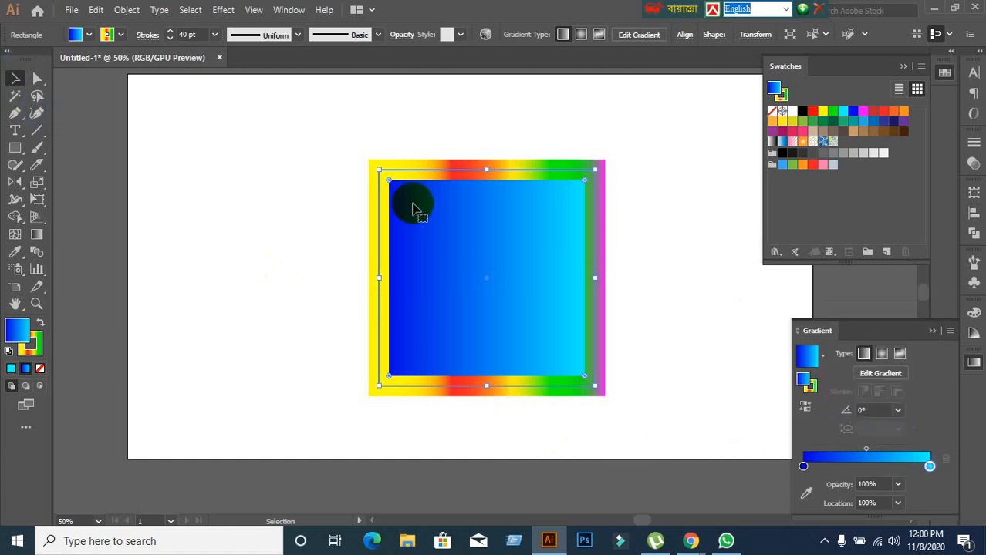
click(293, 254)
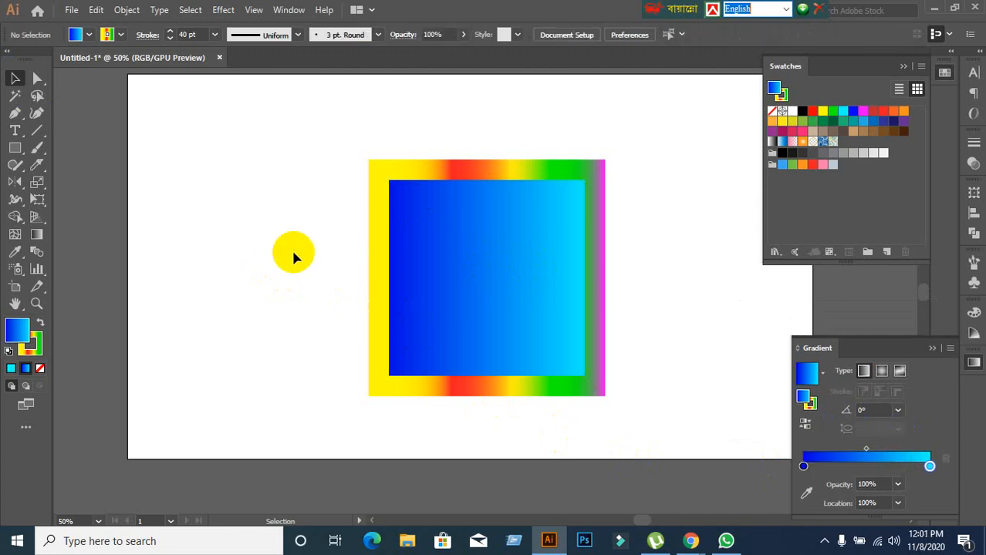
Delete the square with the blue-to-cyan fill from the artboard.
alt+scroll(291, 248, down, 1)
alt+scroll(291, 248, up, 1)
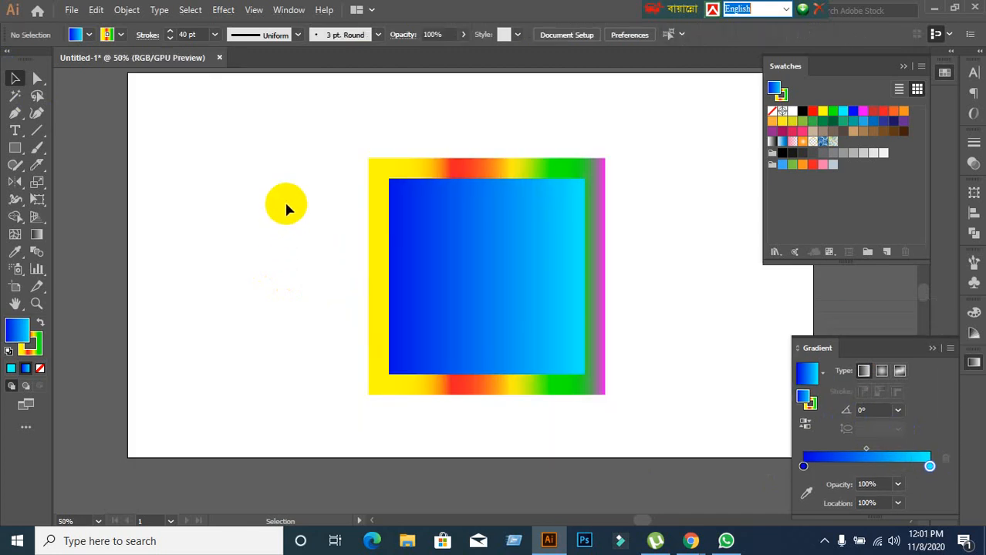
drag(286, 205, 535, 389)
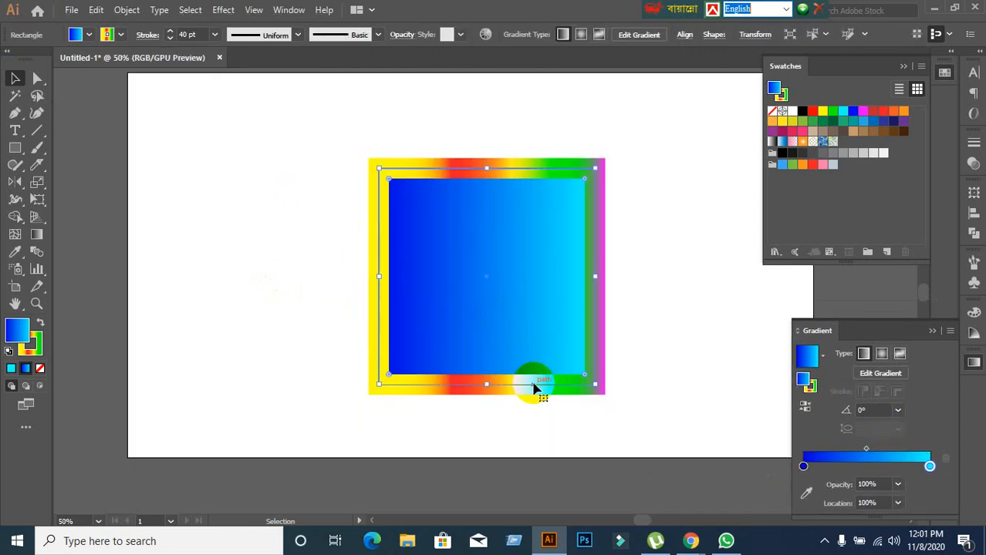
key(Delete)
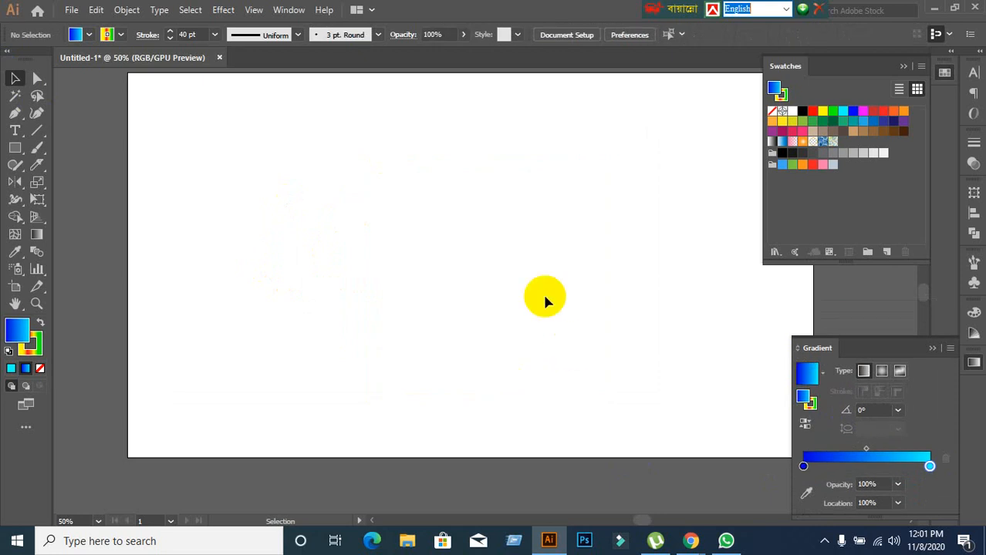
alt+scroll(542, 295, down, 1)
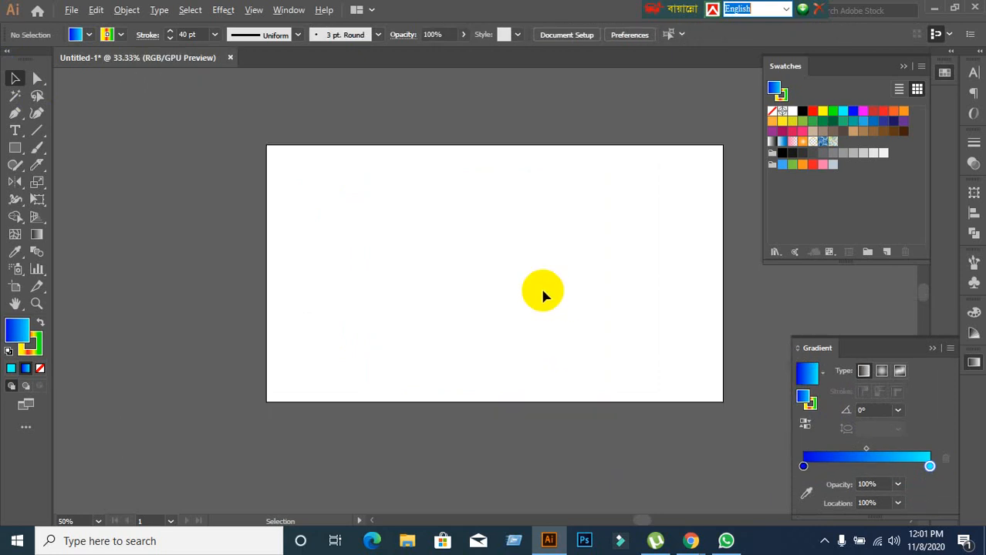
drag(643, 324, 590, 309)
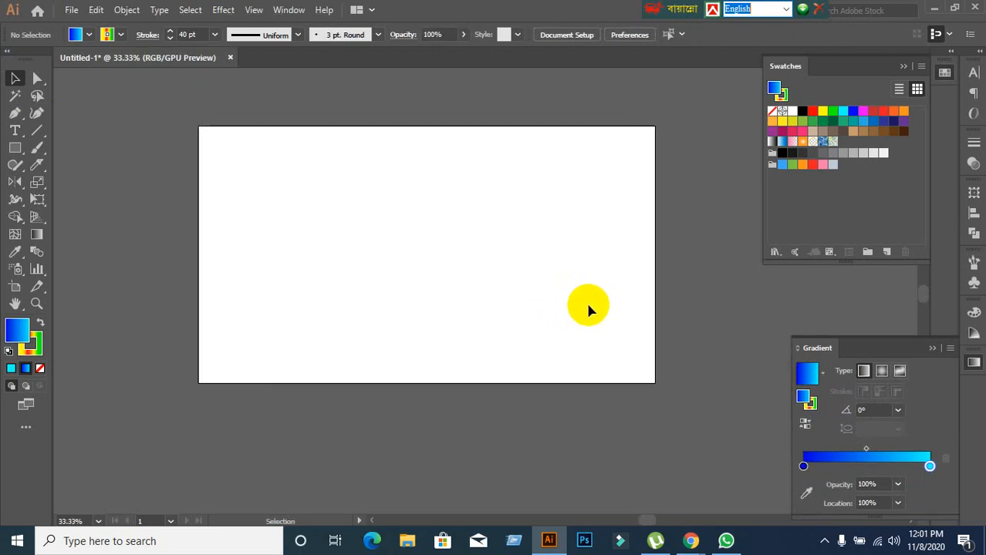
Switch to the Google Meet call to check on the class and return to Illustrator.
mouse_move(691, 541)
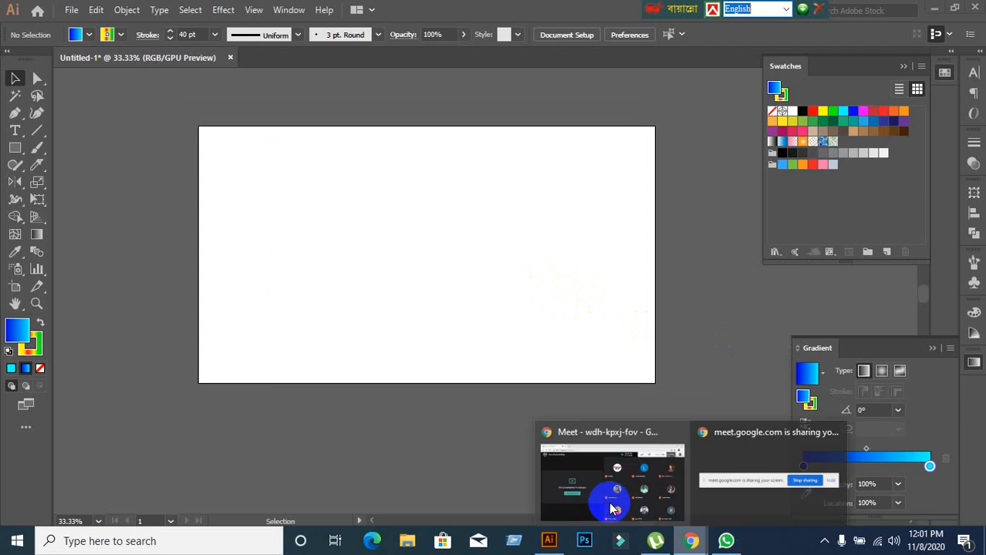
click(585, 467)
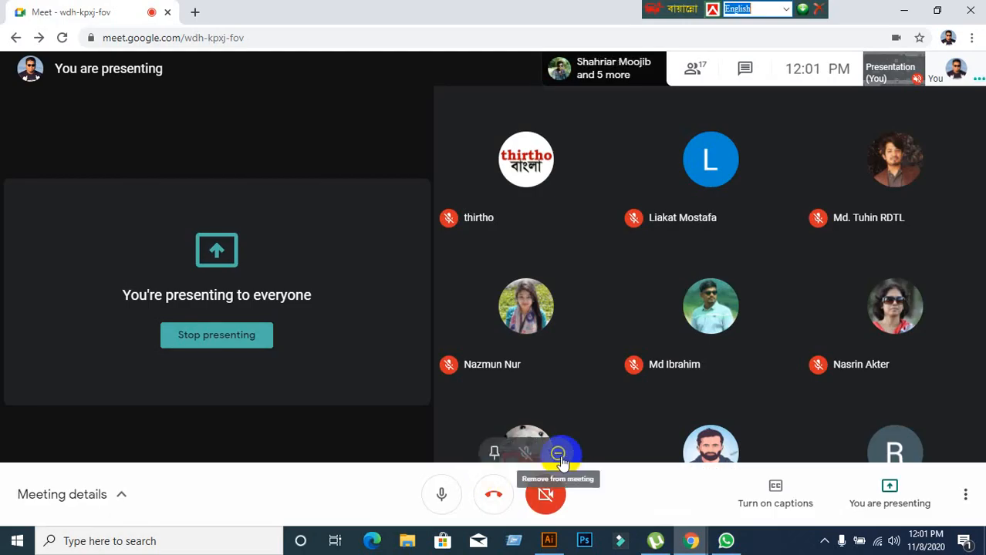
click(544, 541)
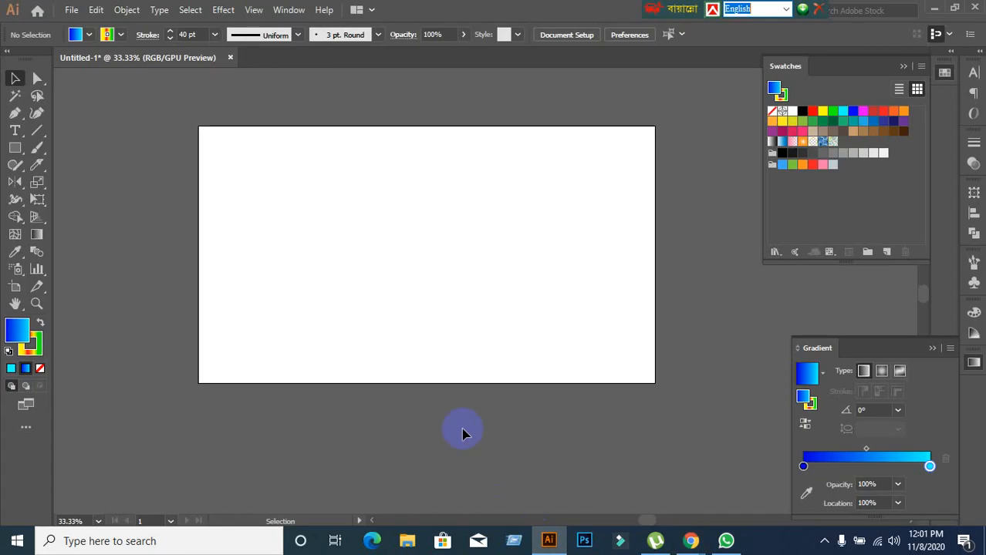
Collapse the Gradient and Swatches panels to free up the workspace.
scroll(603, 352, up, 2)
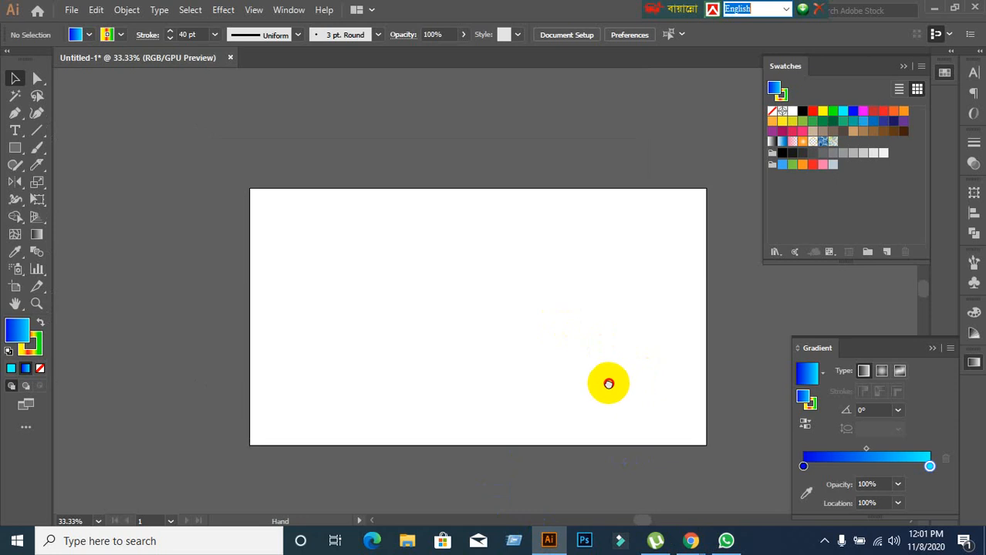
click(932, 348)
click(903, 67)
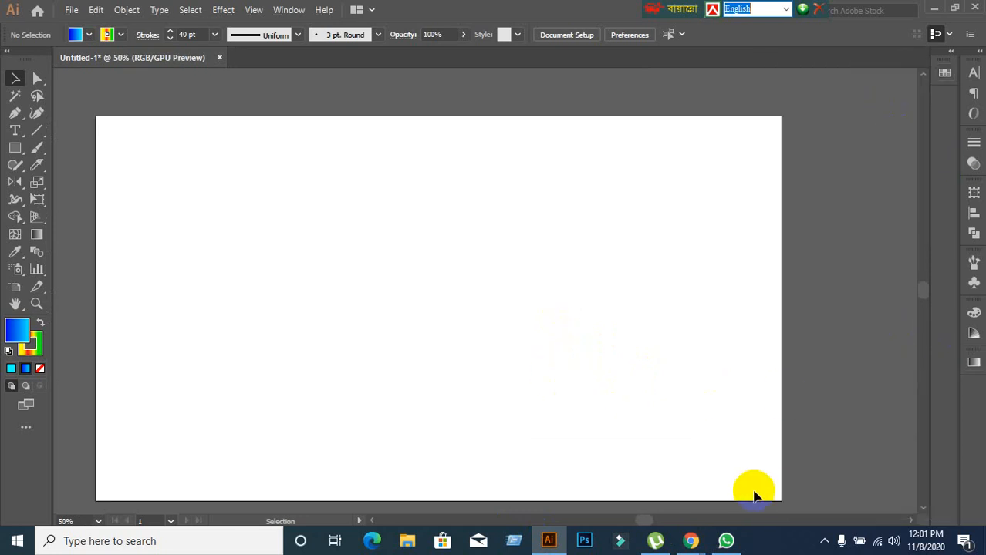
Look at the participants in the Google Meet call again and come back to the Illustrator document.
click(702, 542)
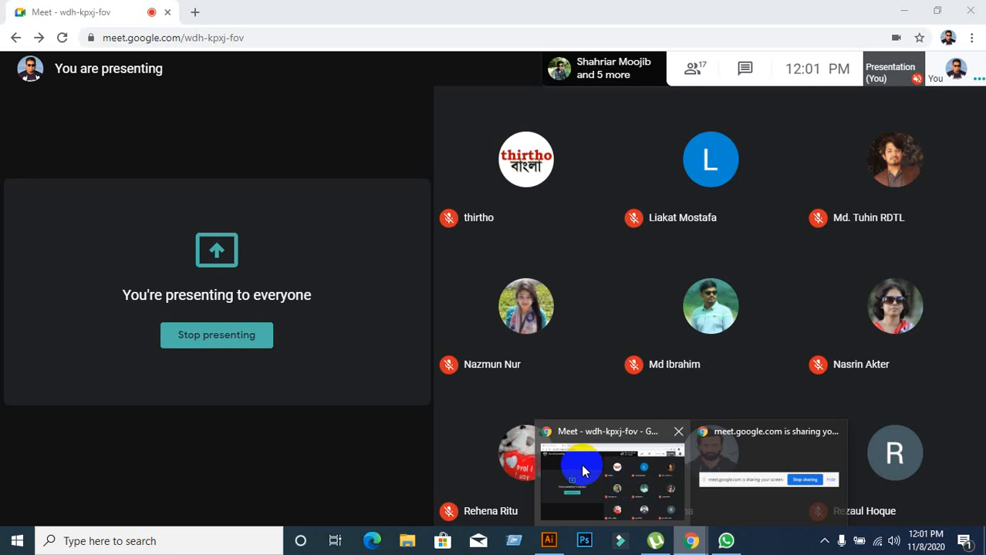
click(570, 464)
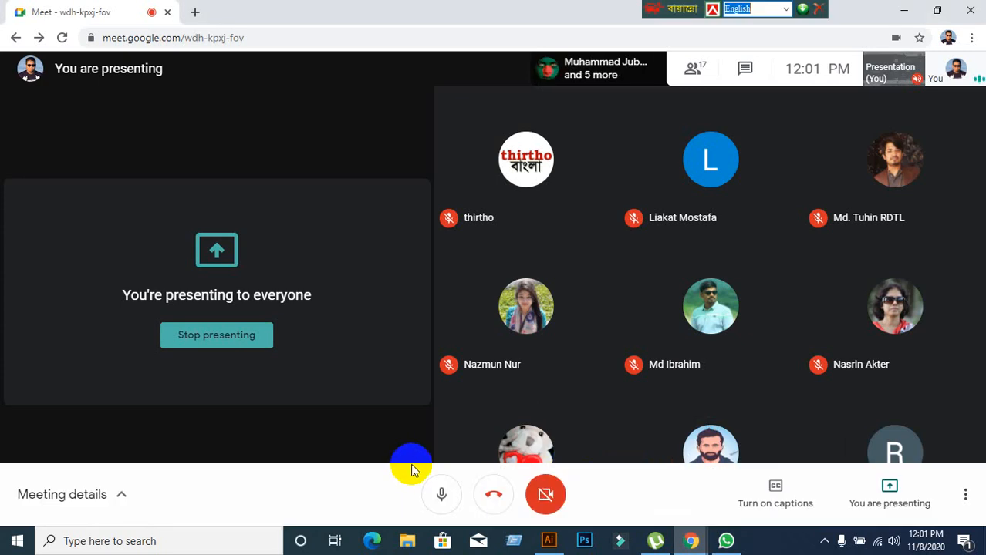
click(538, 540)
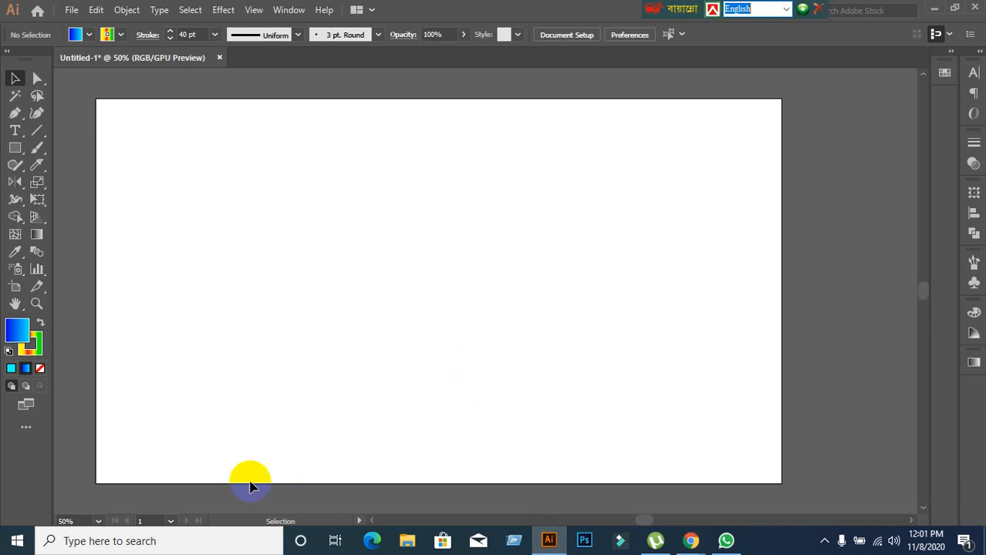
Set the stroke for new objects to none and the fill to solid cyan 00ffff.
click(29, 351)
click(43, 368)
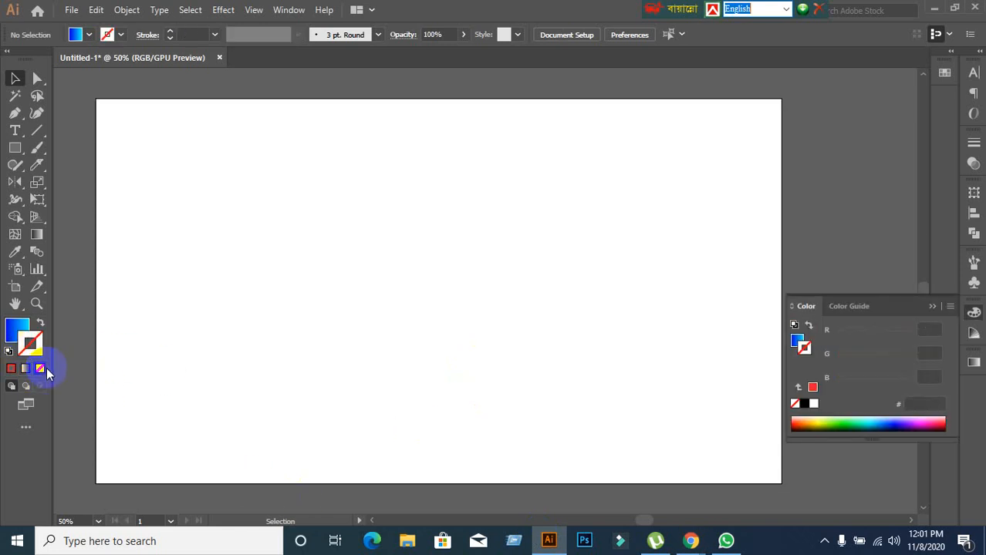
click(15, 330)
click(41, 369)
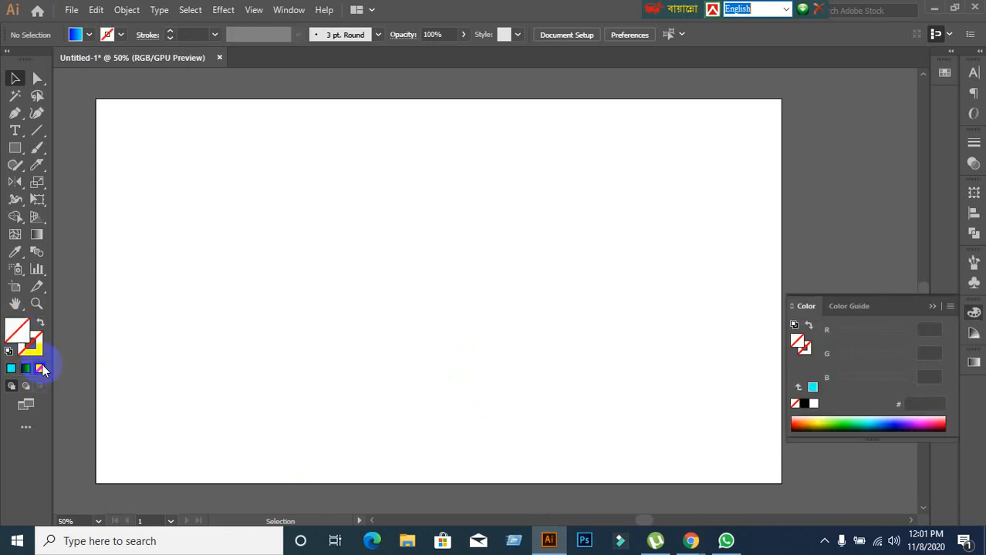
click(11, 369)
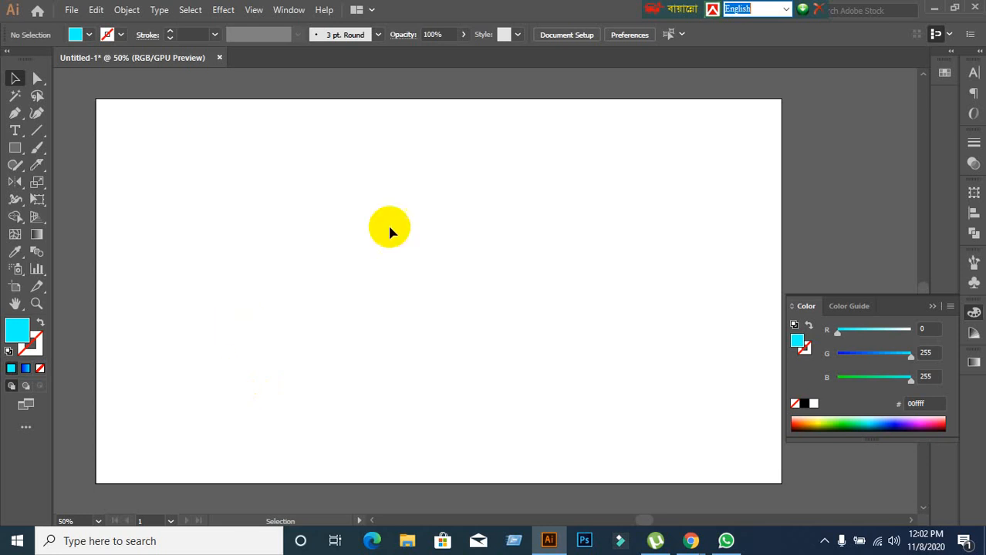
Activate the Rectangle tool on the empty artboard.
scroll(327, 274, down, 1)
scroll(327, 274, up, 1)
key(space)
drag(285, 286, 322, 273)
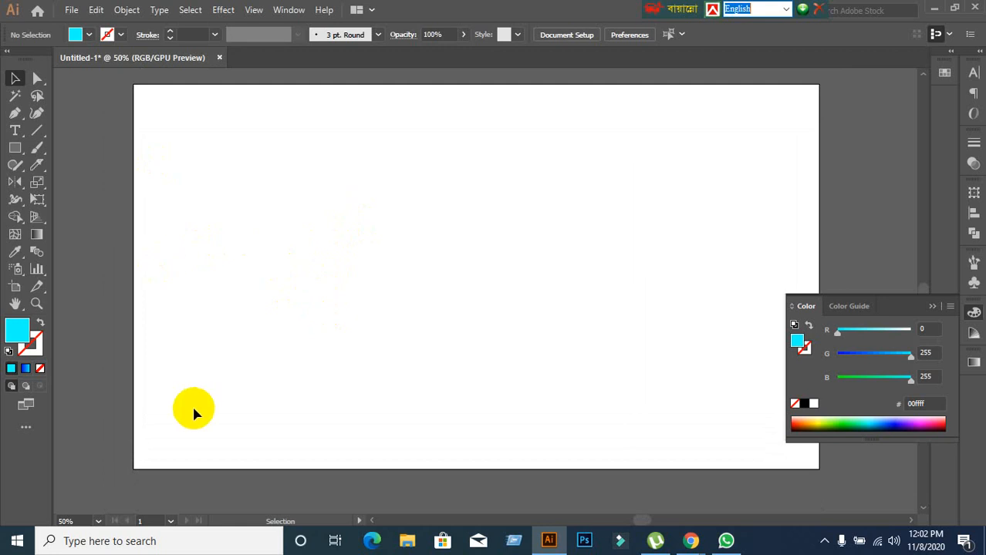
click(14, 147)
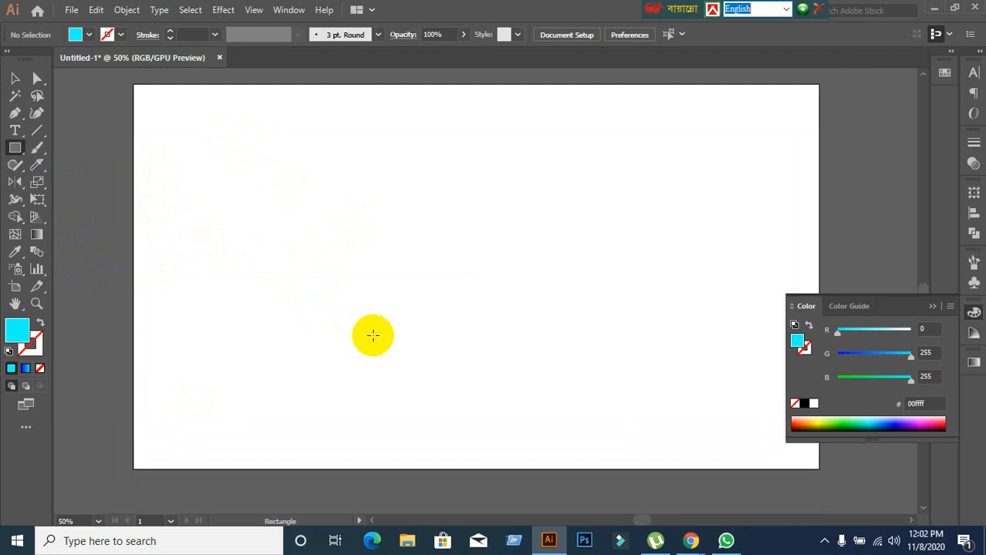
Switch to Google Meet, admit the waiting participant to the meeting and return to Illustrator.
mouse_move(690, 538)
click(549, 447)
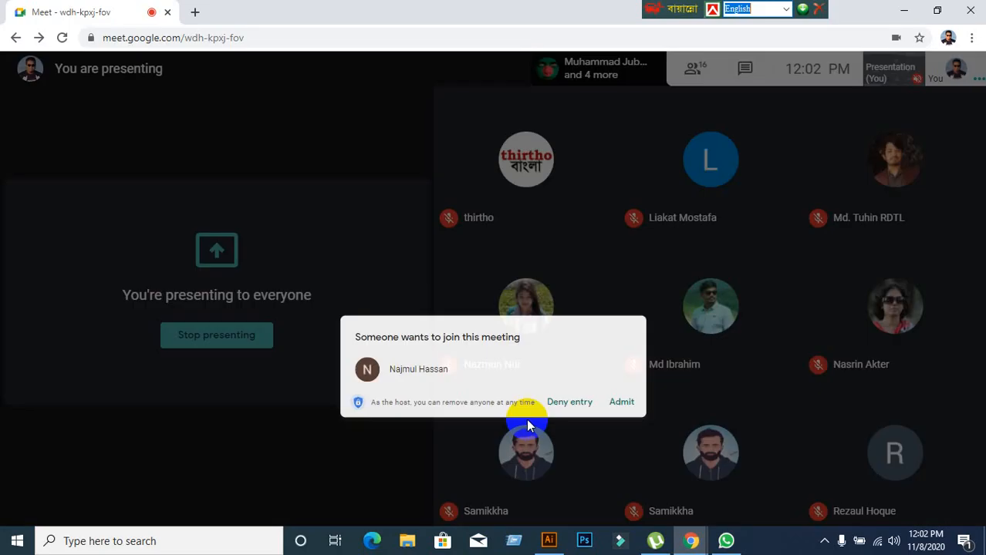
click(644, 339)
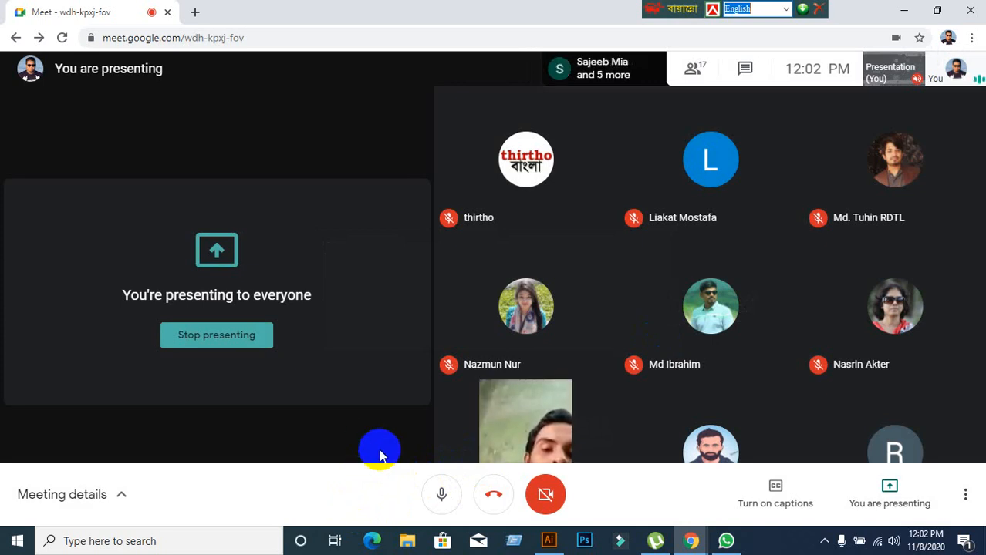
click(546, 541)
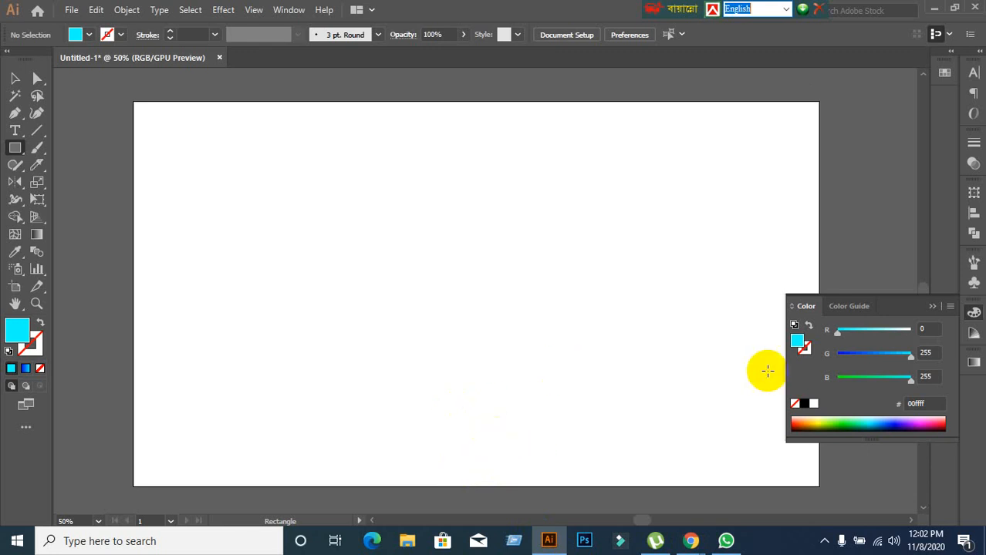
Collapse the Color panel and draw a cyan square without a stroke on the left half of the artboard.
click(932, 306)
scroll(620, 283, down, 2)
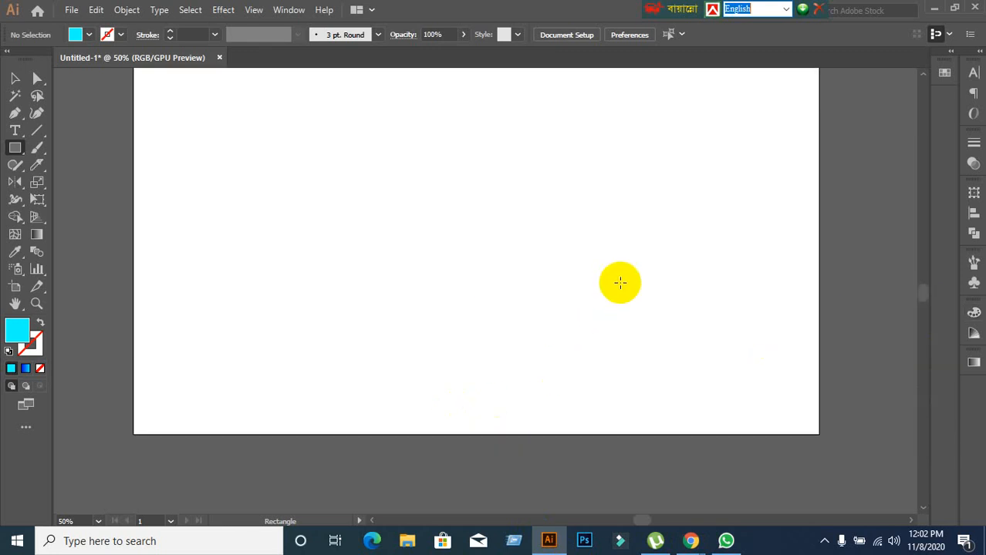
drag(283, 167, 475, 357)
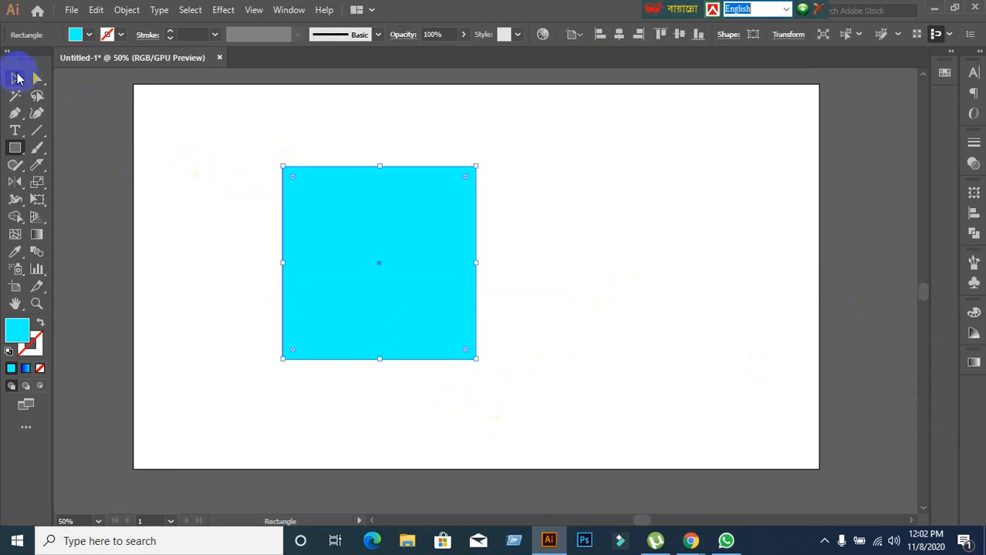
Move the cyan square towards the artboard's centre and scale it down proportionally to less than half its width from its lower-right corner.
click(18, 78)
drag(369, 307, 425, 302)
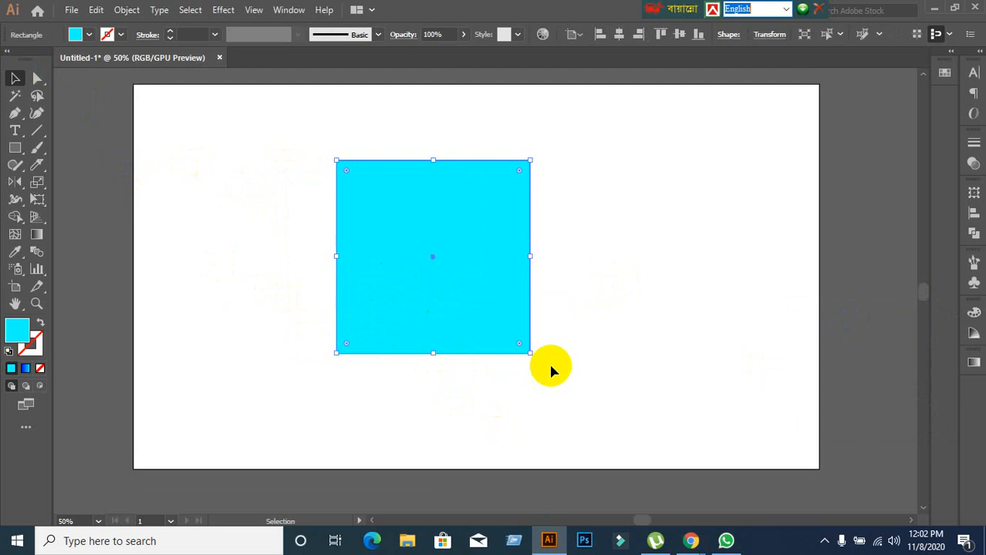
drag(529, 354, 423, 245)
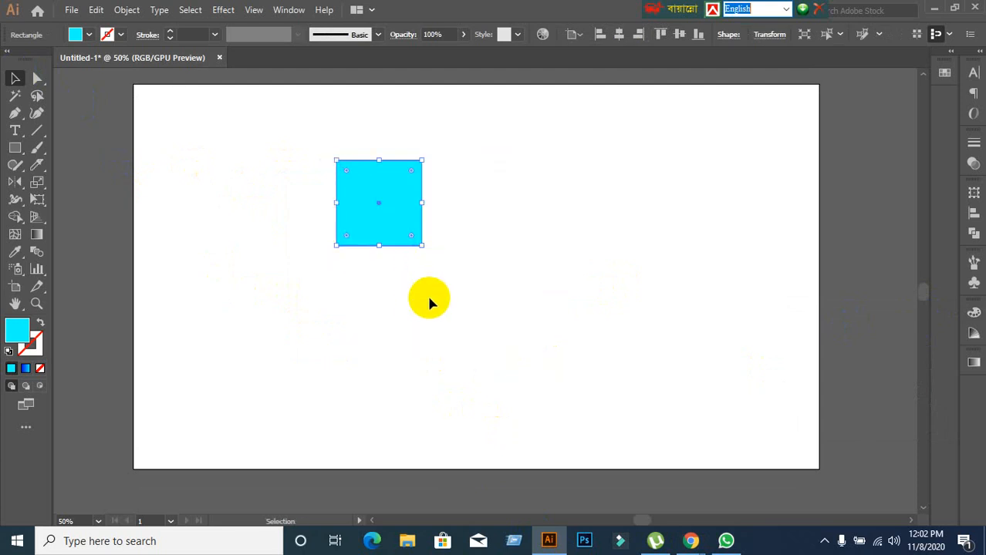
Move the cyan square near the artboard's upper-left corner and undo a trial move across to the right half.
scroll(455, 316, up, 1)
drag(359, 286, 621, 246)
click(304, 367)
key(ctrl+z)
click(211, 238)
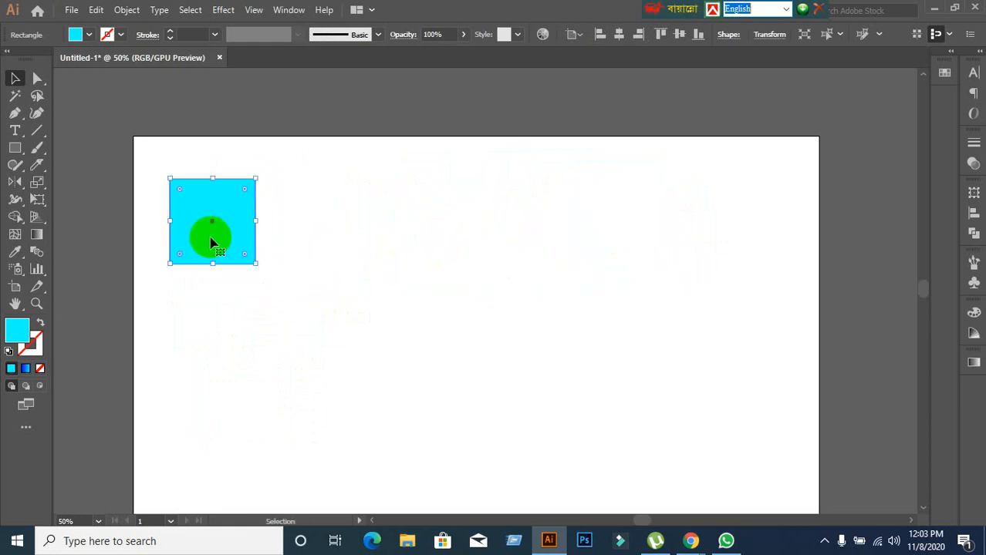
drag(228, 241, 705, 261)
key(ctrl+z)
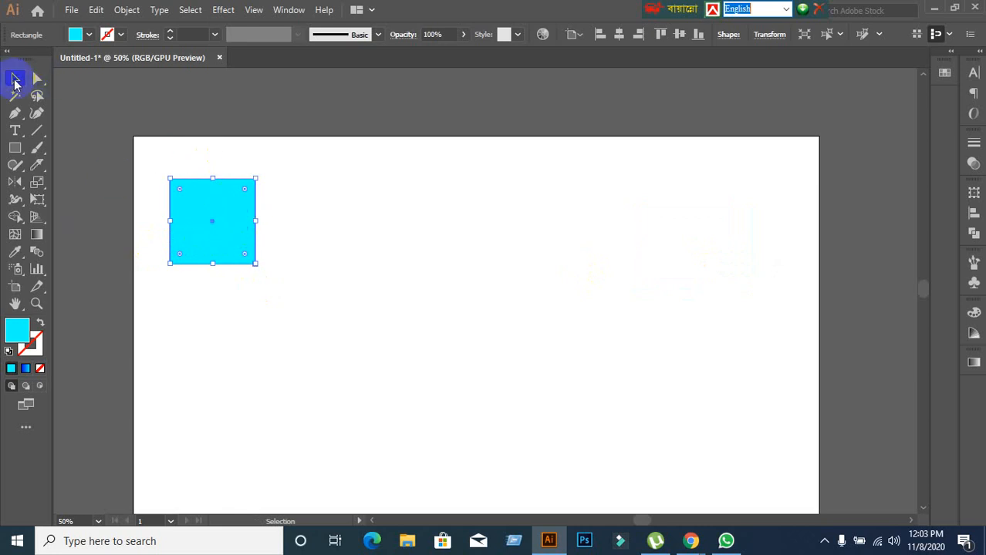
Move the cyan square in constrained straight lines down onto the artboard's lower edge and back up near the upper-left corner.
click(418, 124)
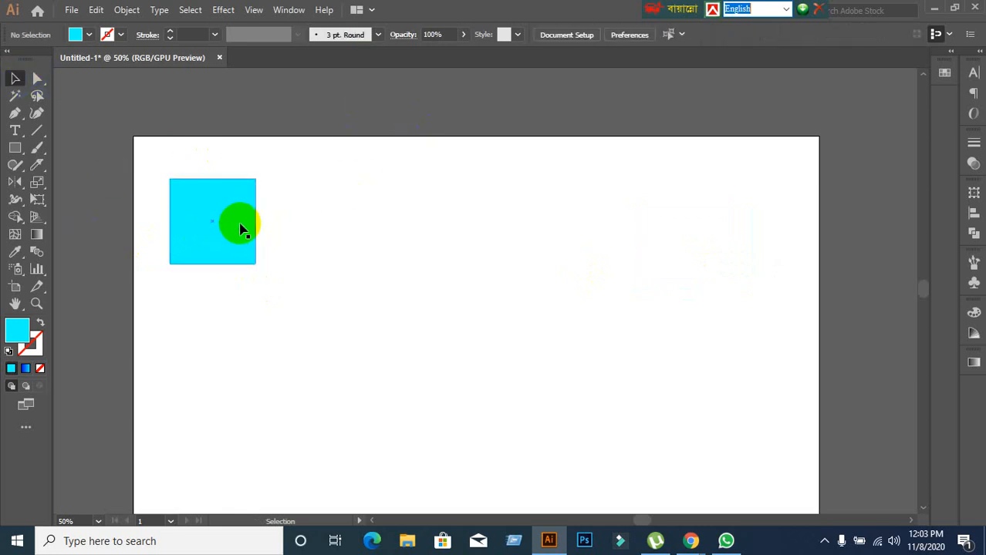
drag(240, 229, 715, 172)
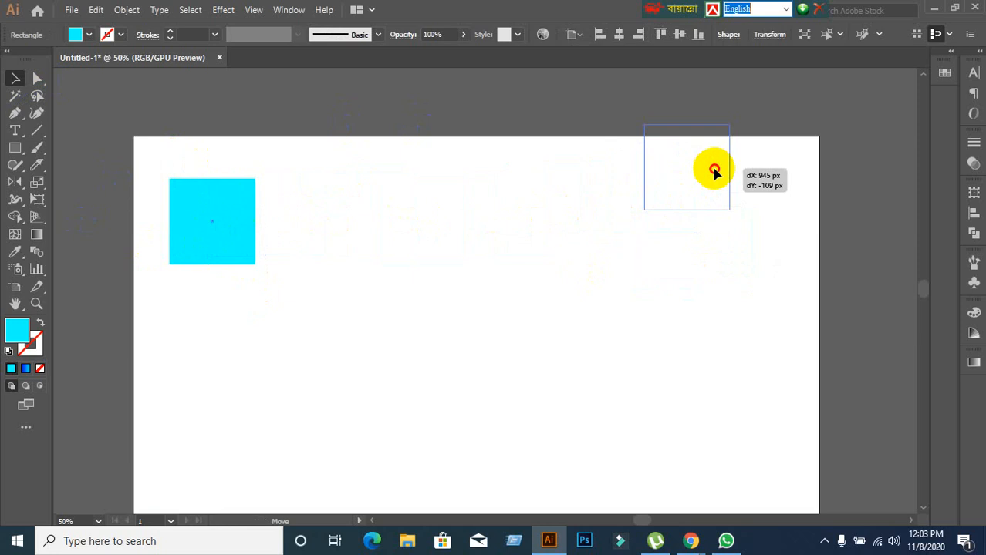
key(shift)
drag(714, 172, 714, 173)
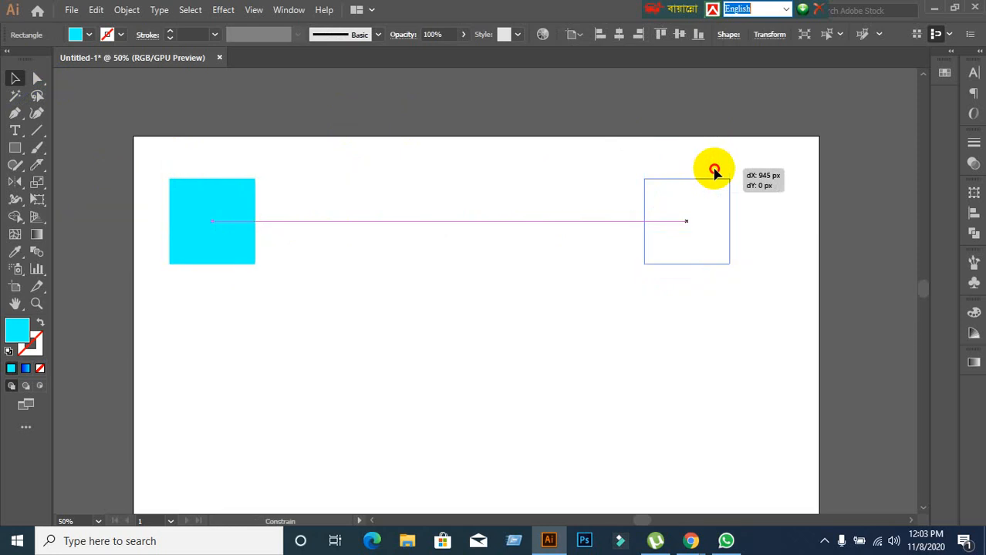
drag(714, 173, 193, 453)
scroll(510, 341, down, 2)
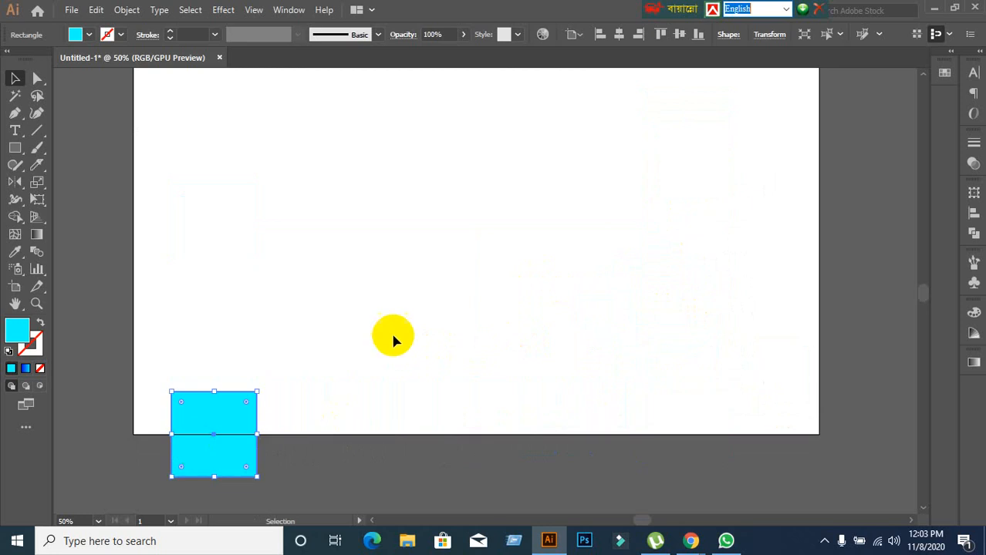
click(390, 332)
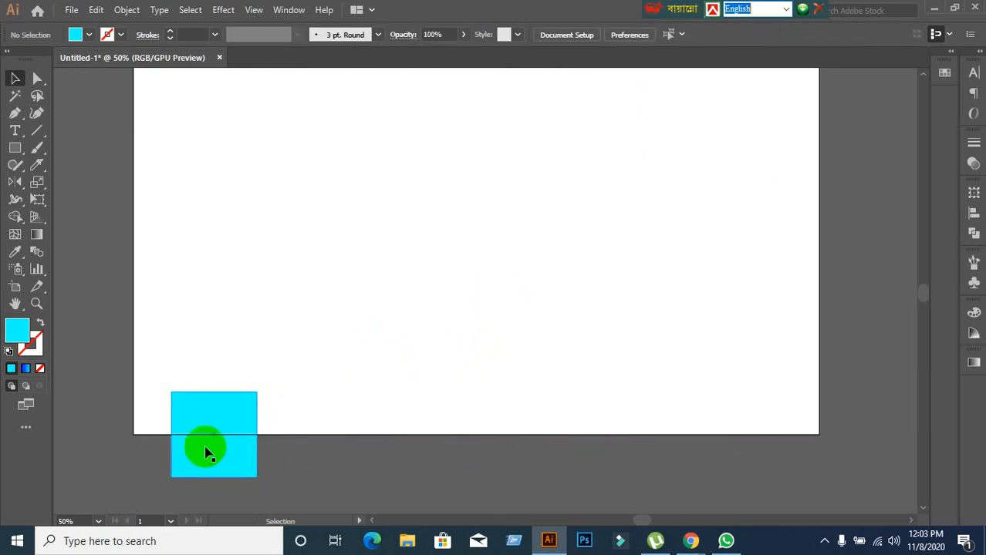
drag(206, 450, 259, 159)
click(449, 240)
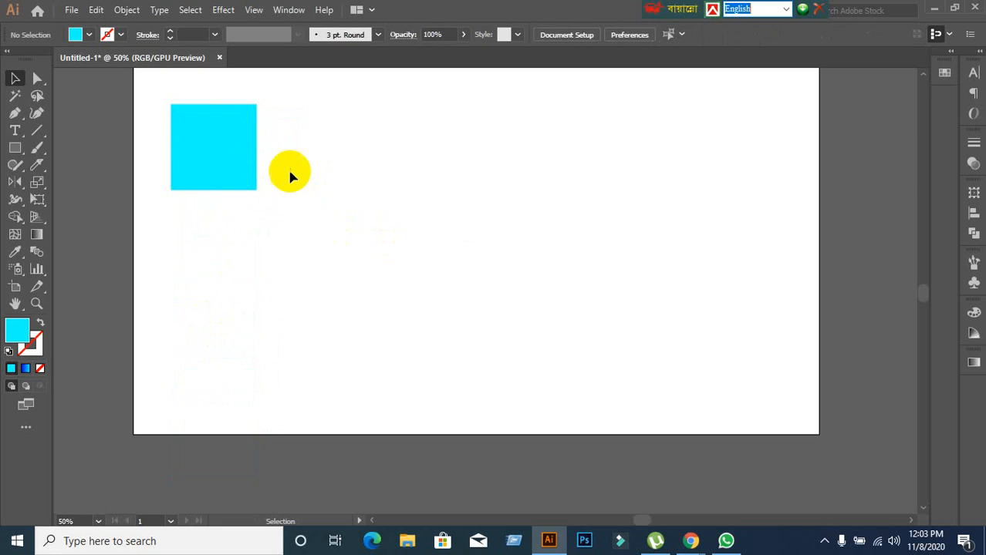
Move the cyan square across to the artboard's right half and back to the left half.
scroll(231, 170, up, 2)
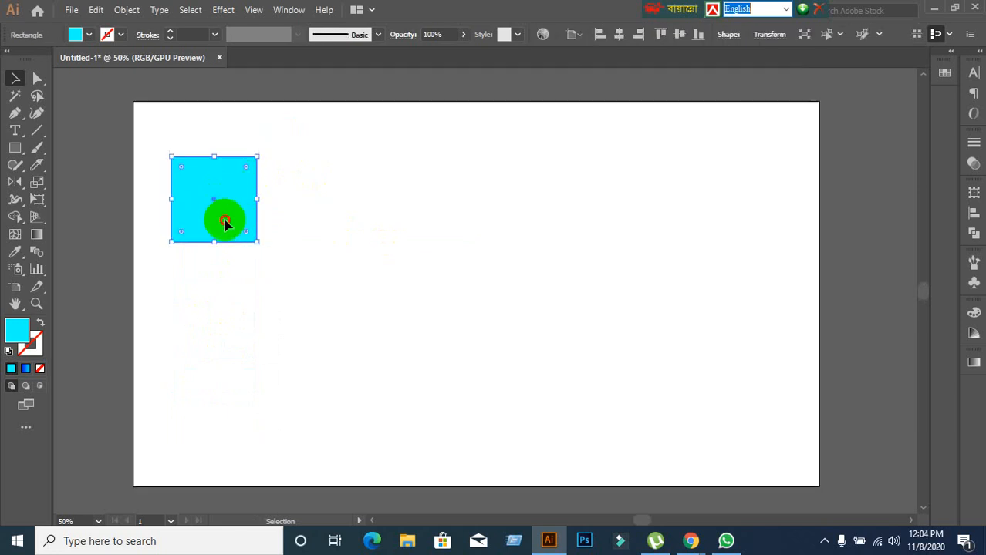
drag(226, 223, 714, 262)
drag(706, 220, 281, 215)
click(316, 289)
click(713, 429)
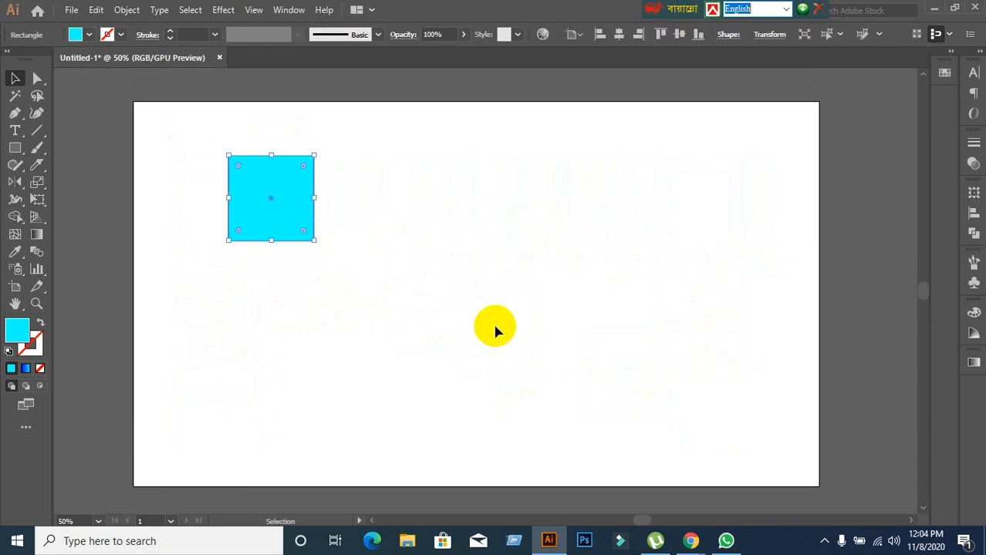
Move the cyan square closer to the artboard's upper-left corner and keep it selected.
click(478, 330)
scroll(373, 303, up, 2)
drag(308, 249, 245, 223)
click(313, 280)
click(230, 238)
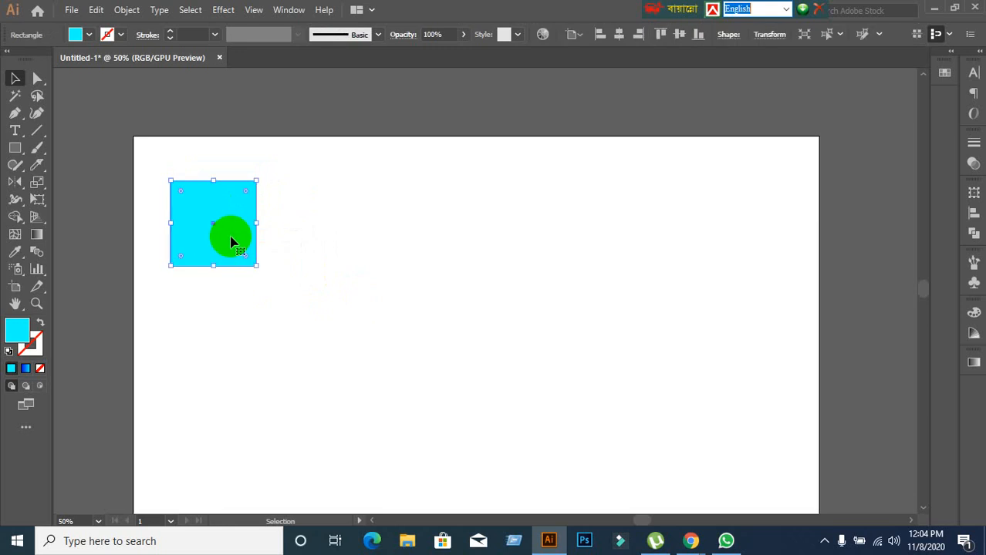
click(503, 362)
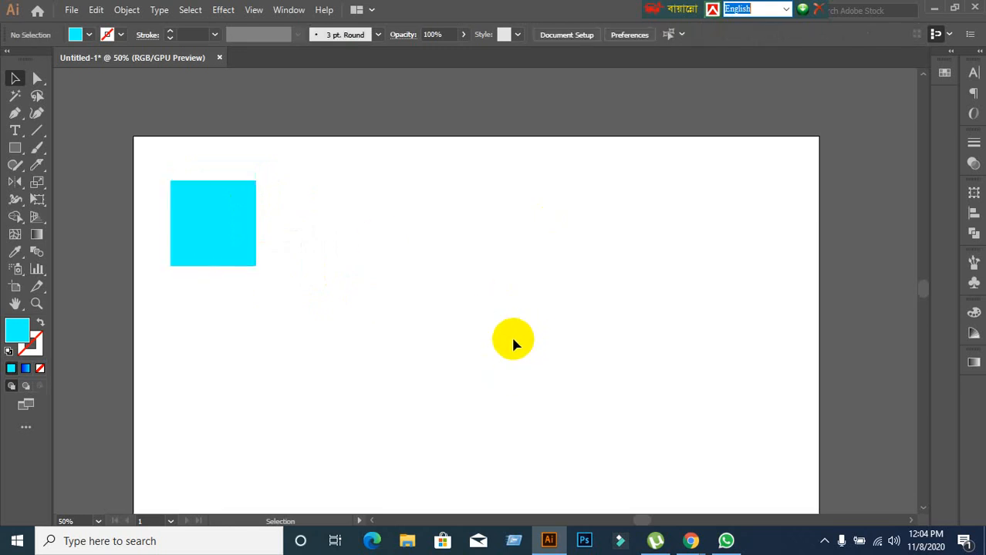
click(182, 193)
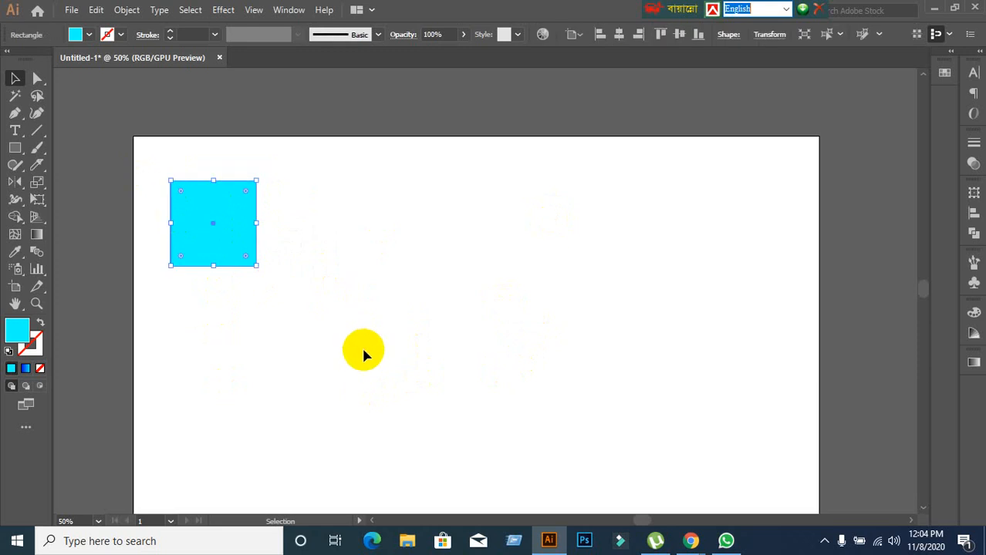
Switch to Google Meet to check the running meeting and return to Illustrator.
click(691, 542)
click(629, 488)
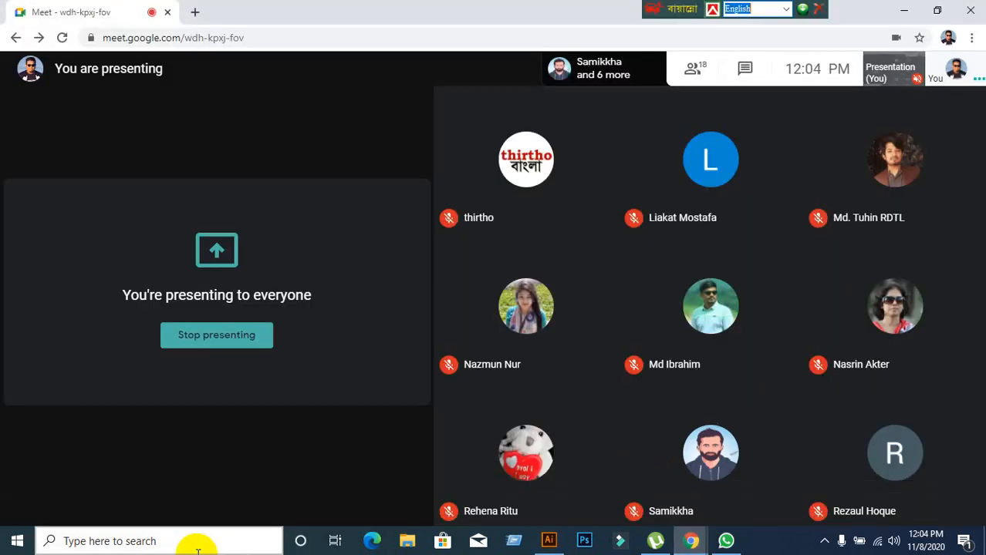
click(548, 540)
Scale the cyan square down proportionally from its lower-right corner to less than half its width.
click(313, 302)
click(237, 257)
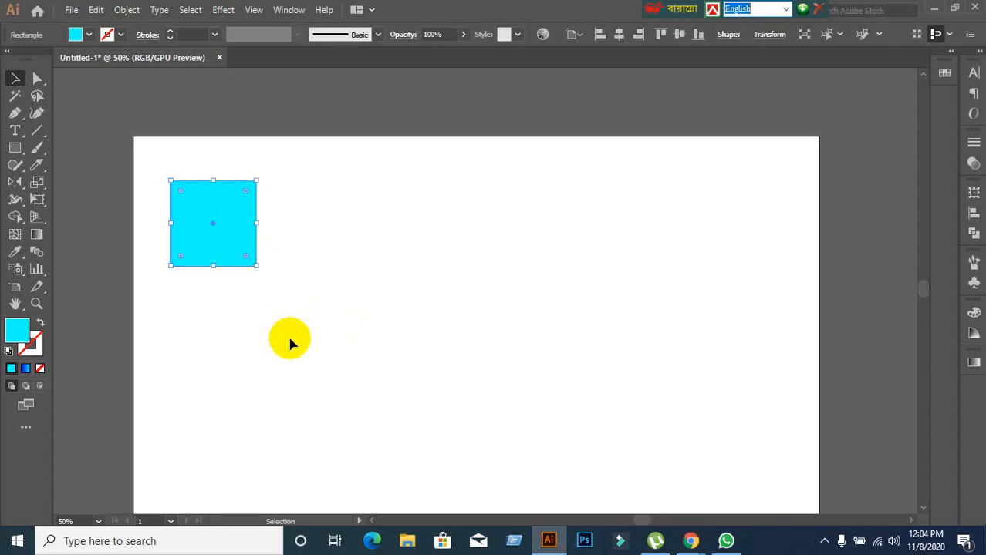
click(256, 267)
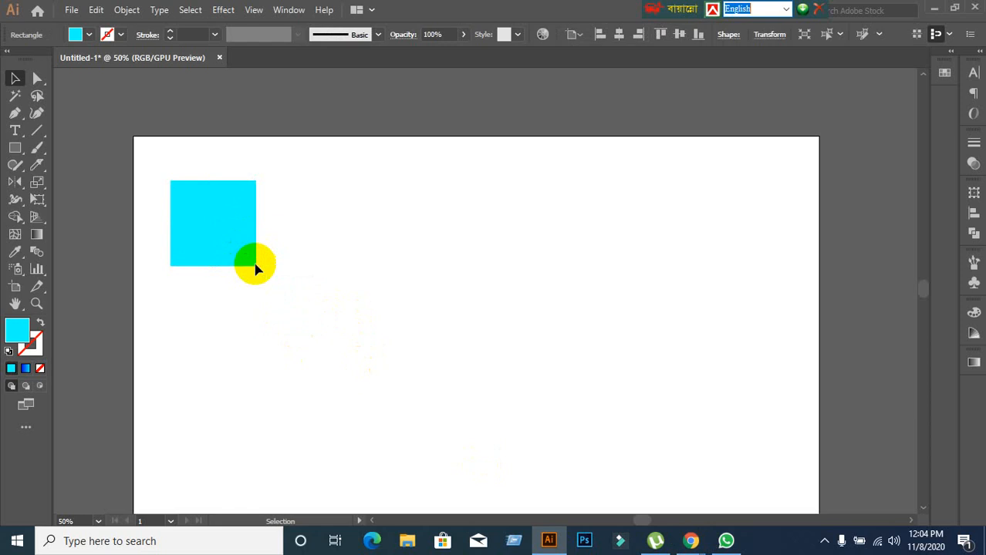
click(221, 242)
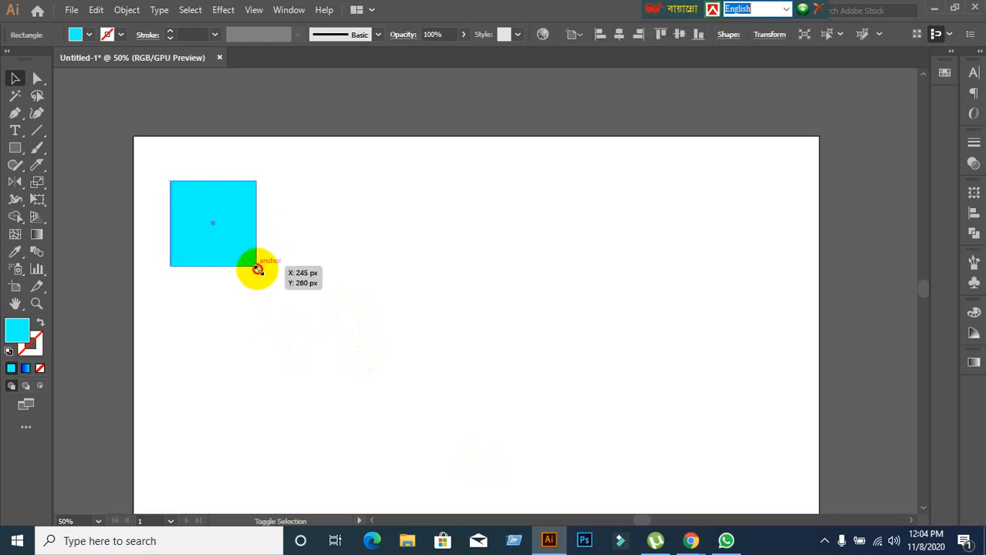
drag(257, 267, 226, 233)
scroll(227, 253, up, 1)
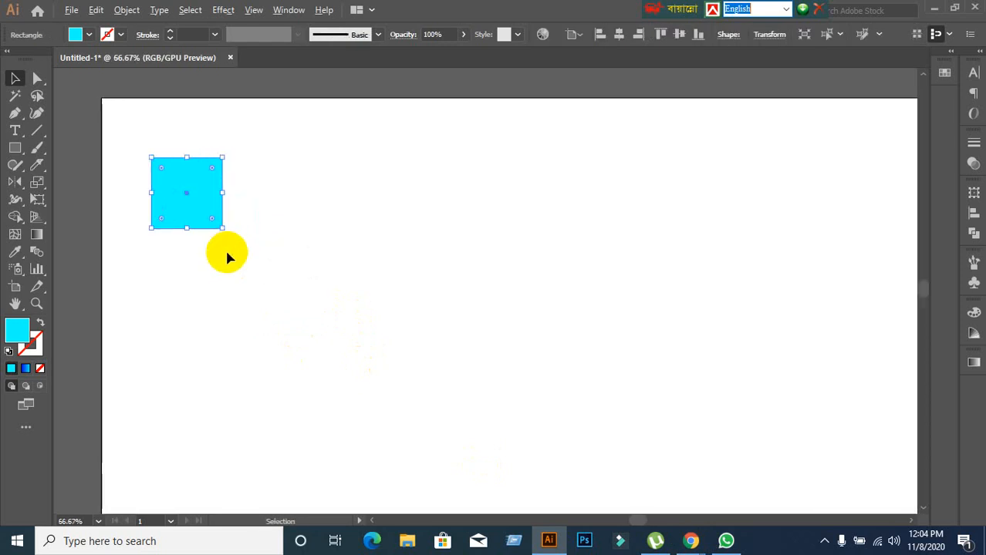
click(235, 253)
click(196, 194)
drag(223, 228, 310, 172)
click(276, 300)
key(ctrl+z)
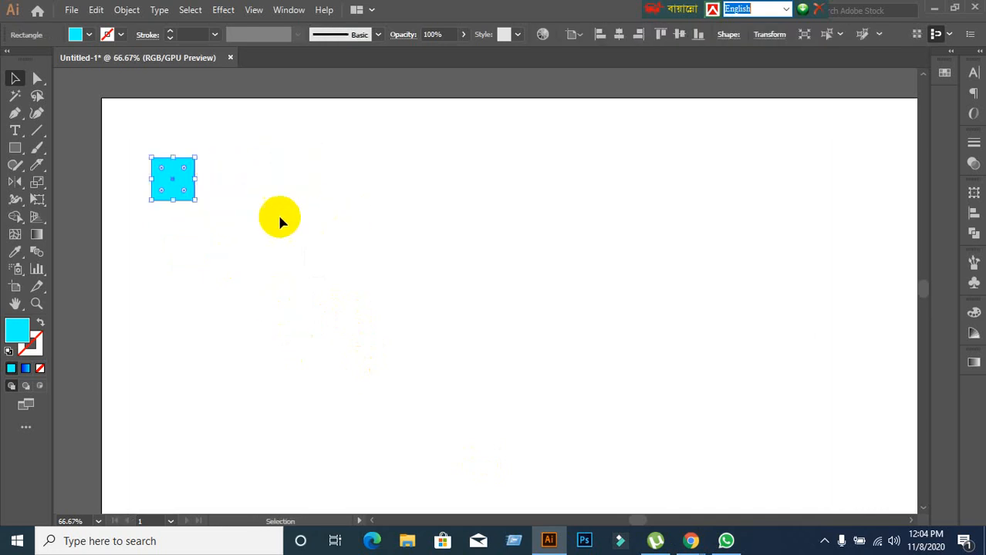
Place three copies of the small cyan square in a horizontal row with uneven gaps and delete the copies.
drag(194, 180, 475, 185)
click(451, 283)
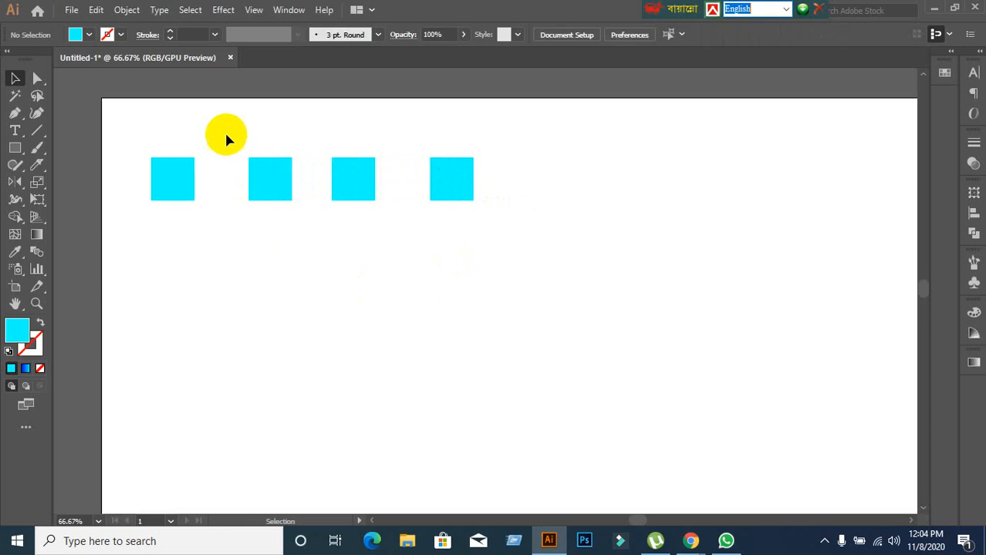
drag(225, 137, 501, 314)
key(Delete)
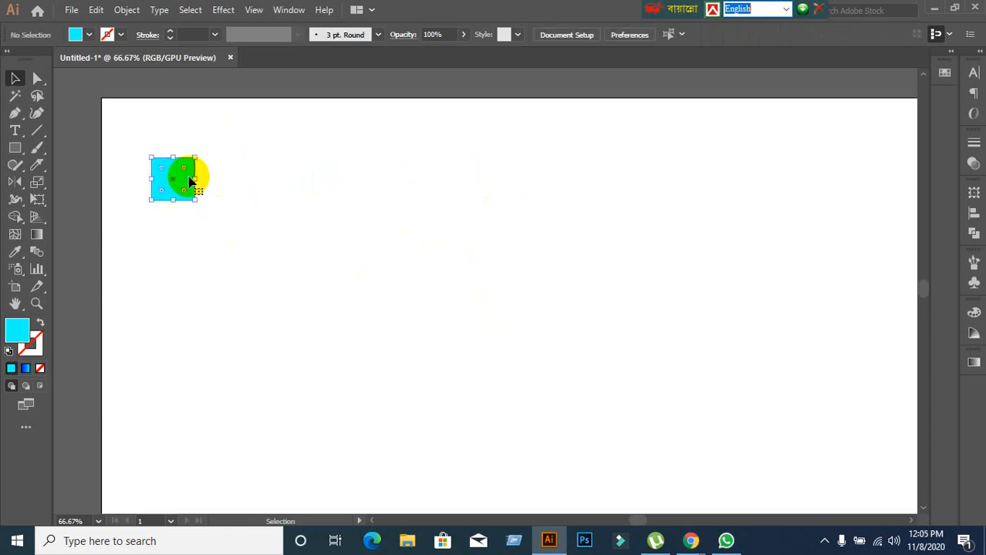
Copy the cyan square a short distance to the right and repeat the transformation to build an evenly spaced row of thirteen squares.
drag(192, 179, 247, 179)
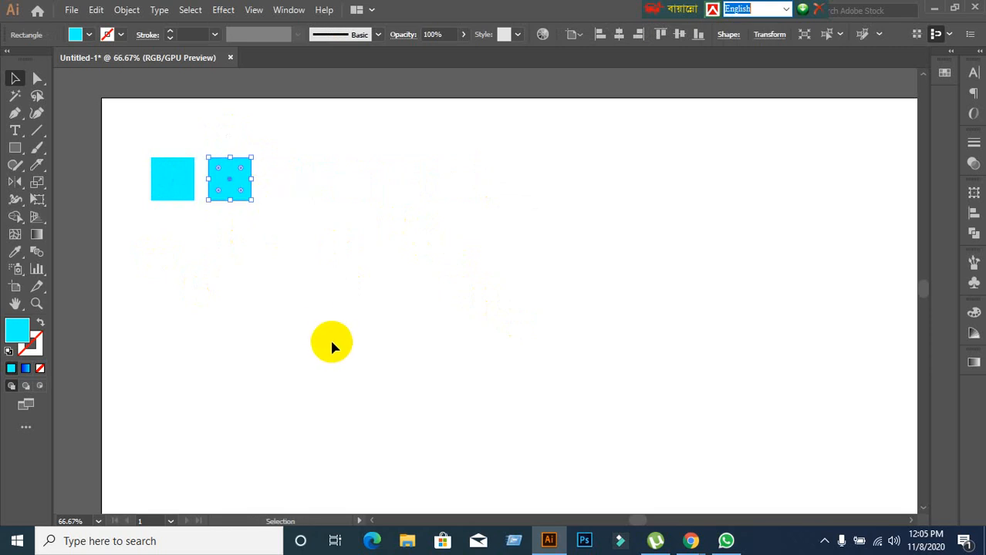
key(ctrl+d)
key(ctrl+d)
key(ctrl+d)
key(ctrl+d)
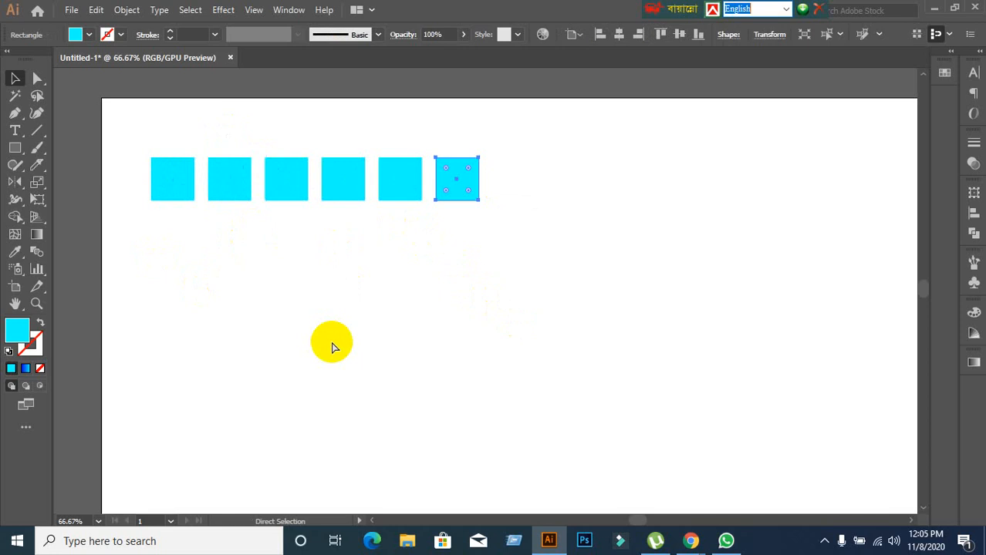
key(ctrl+d)
key(ctrl+d)
key(ctrl+d)
key(ctrl+d)
key(ctrl+d)
key(ctrl+d)
key(ctrl+d)
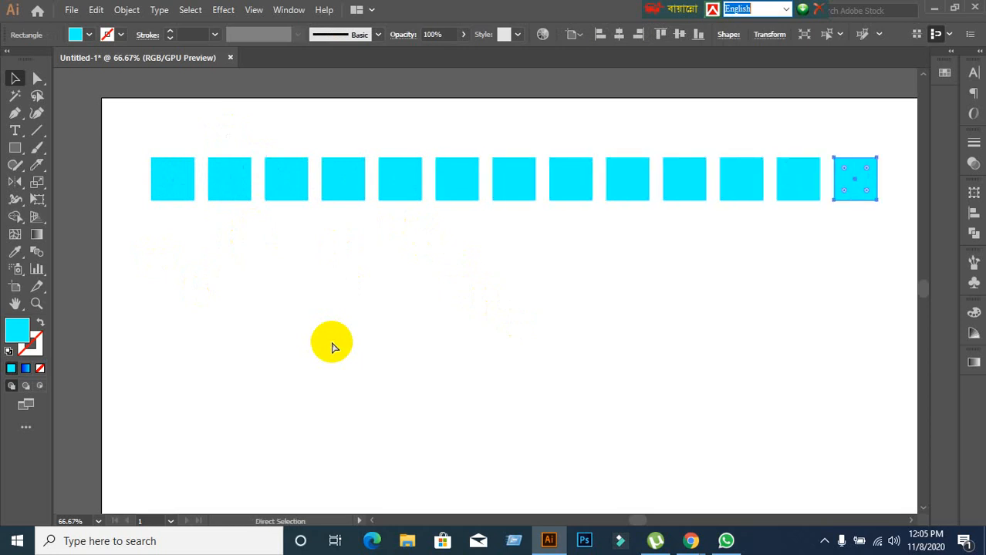
Delete the twelve copied squares, keeping only the original at the start of the row.
click(260, 263)
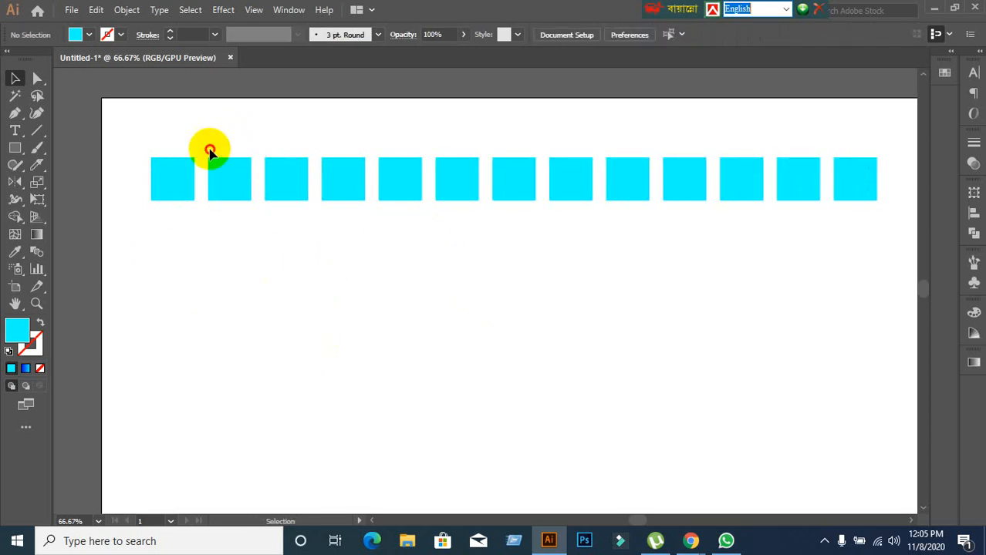
drag(211, 149, 847, 306)
key(Delete)
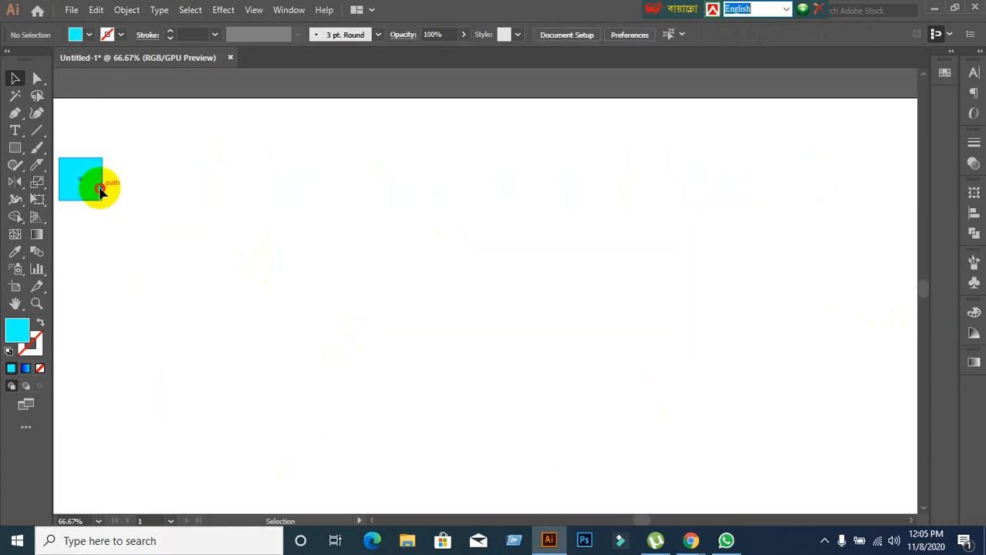
Place three freehand copies of the cyan square to its right, undo all three and clear the selection.
click(97, 186)
drag(93, 188, 163, 187)
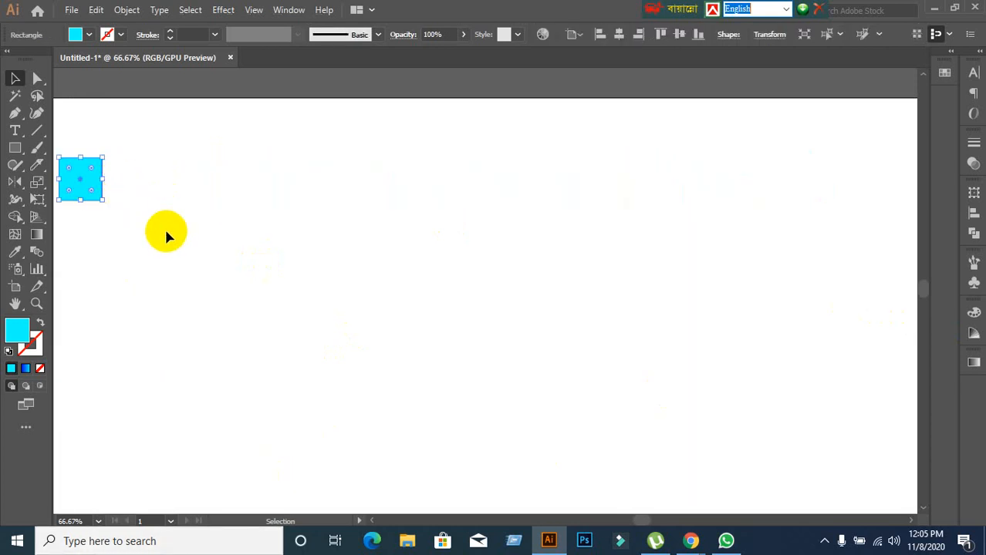
click(194, 242)
drag(198, 245, 398, 266)
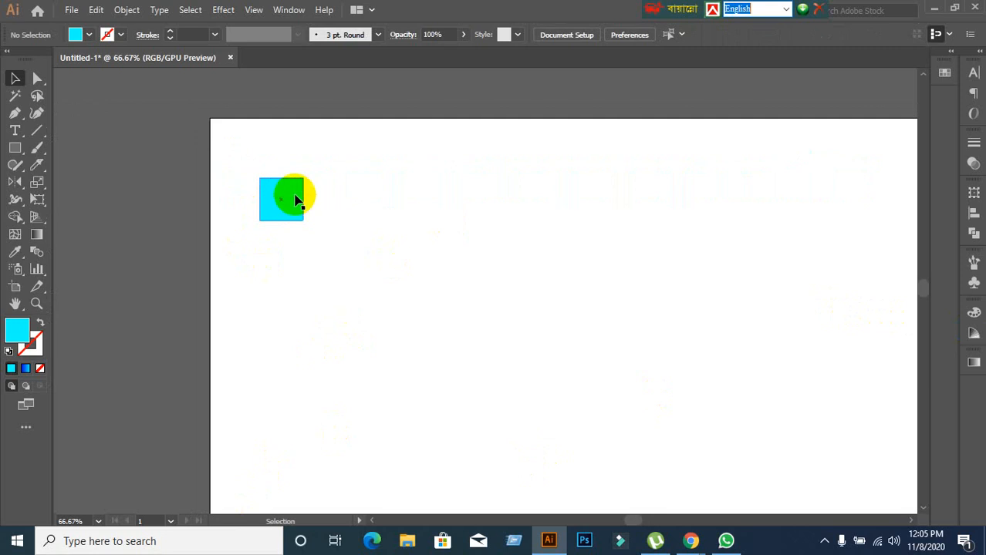
drag(295, 199, 584, 189)
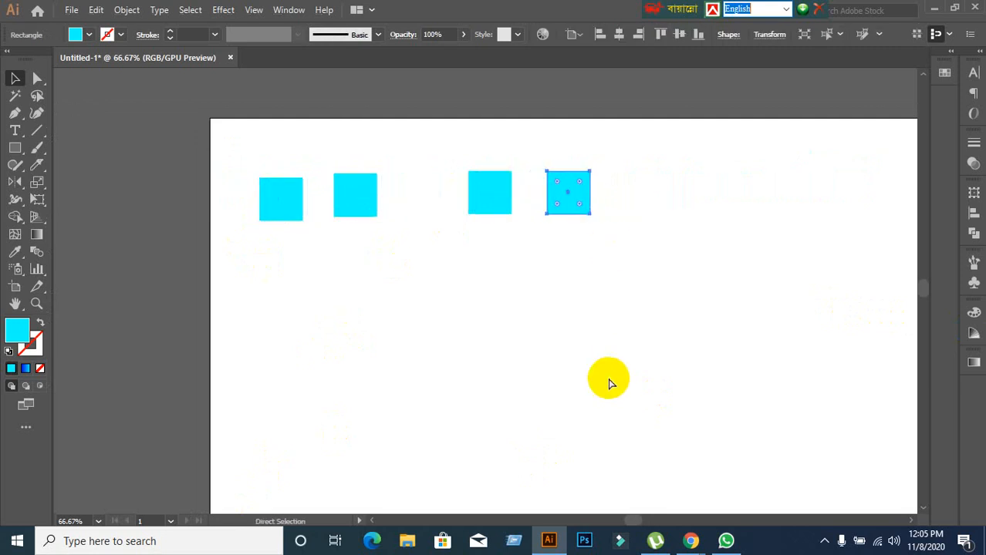
key(ctrl+z)
key(ctrl+z)
key(ctrl+z)
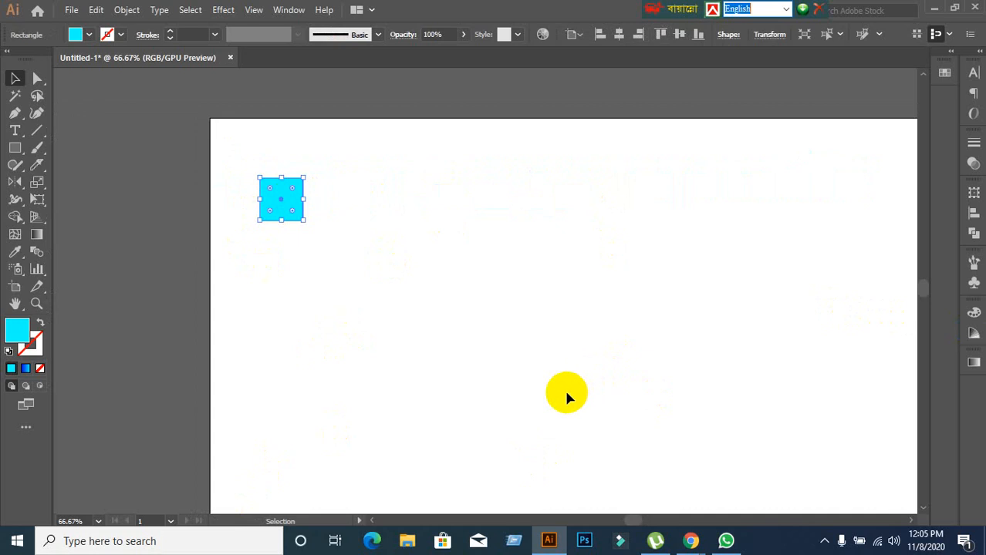
click(567, 395)
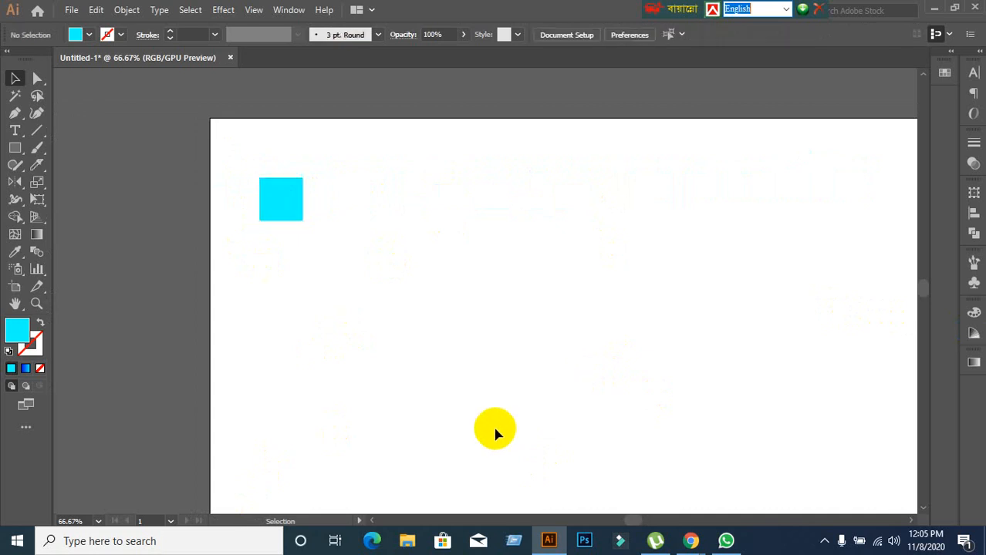
Move the cyan square a short distance horizontally to the right without copying it and repeat the same move once with Transform Again.
drag(282, 203, 283, 203)
click(417, 397)
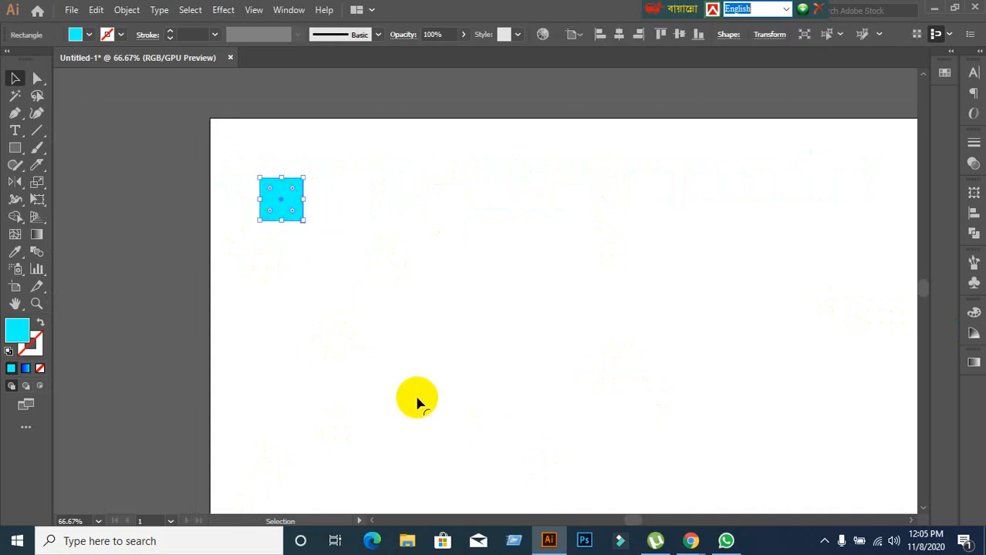
click(287, 204)
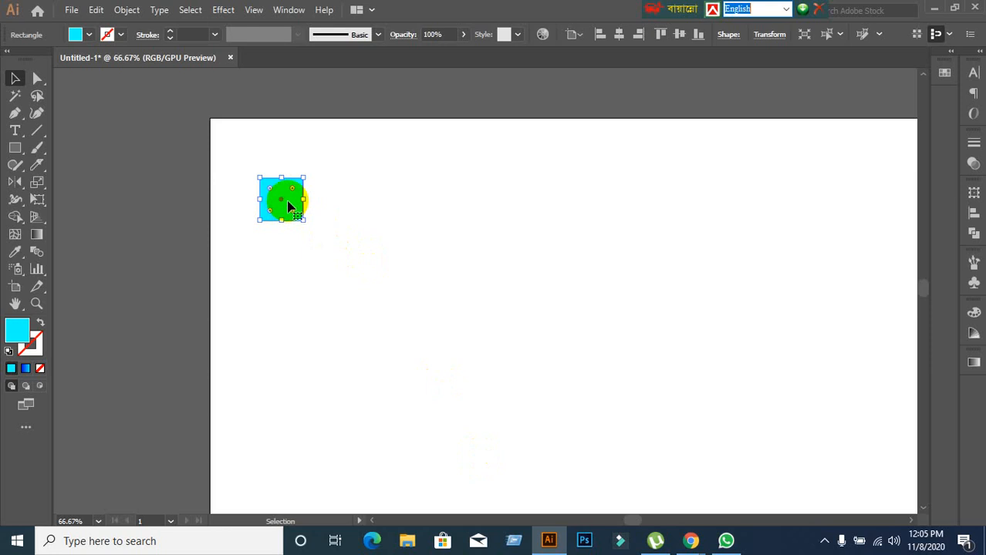
drag(287, 205, 360, 208)
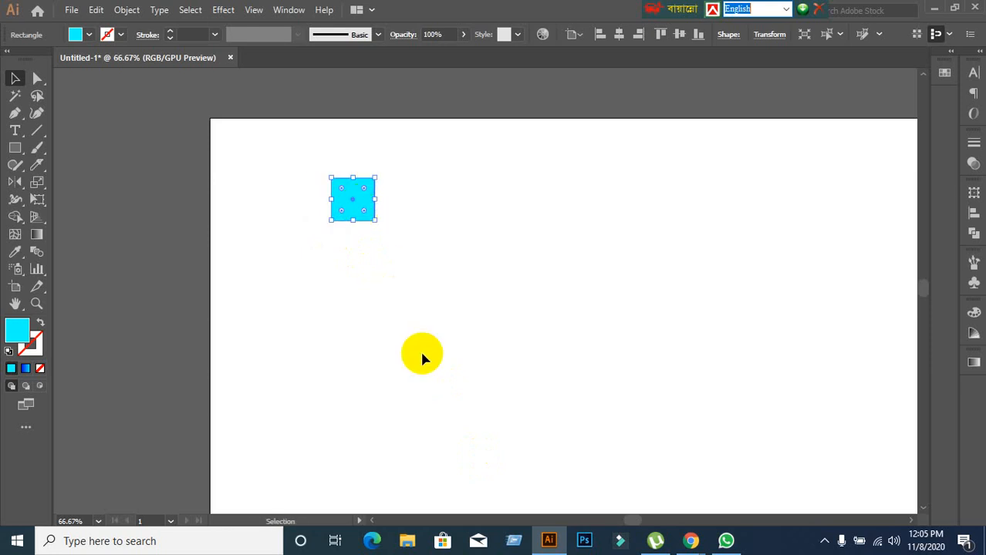
key(a)
key(ctrl+d)
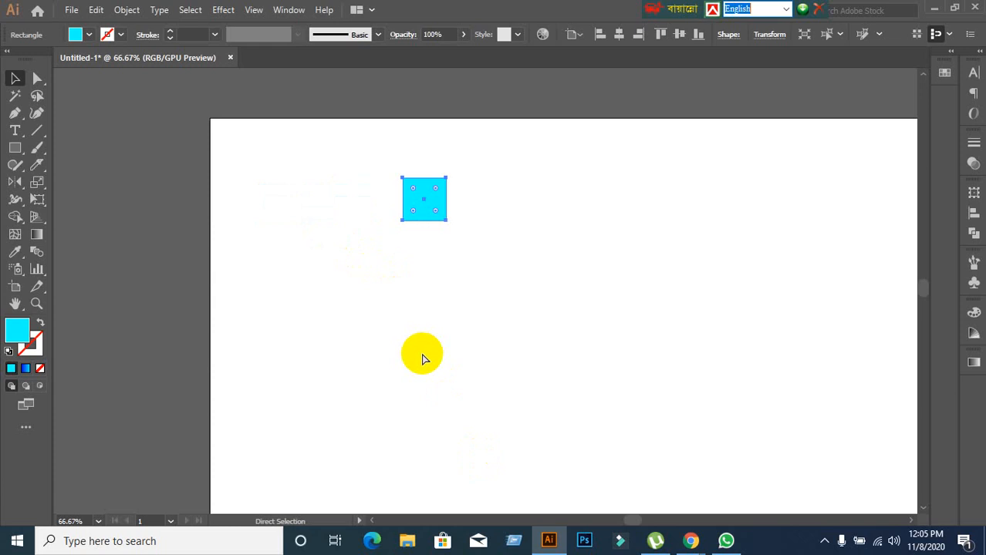
Repeat the cyan square's horizontal move with Transform Again until it sits near the artboard's right edge.
key(ctrl+d)
key(ctrl+d)
key(ctrl+d)
key(ctrl+d)
key(ctrl+d)
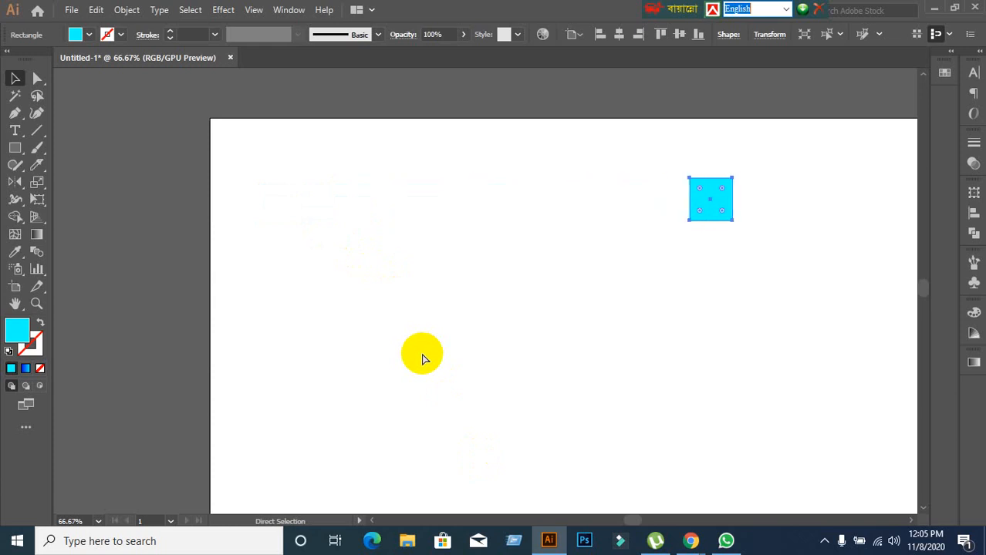
key(ctrl+d)
key(v)
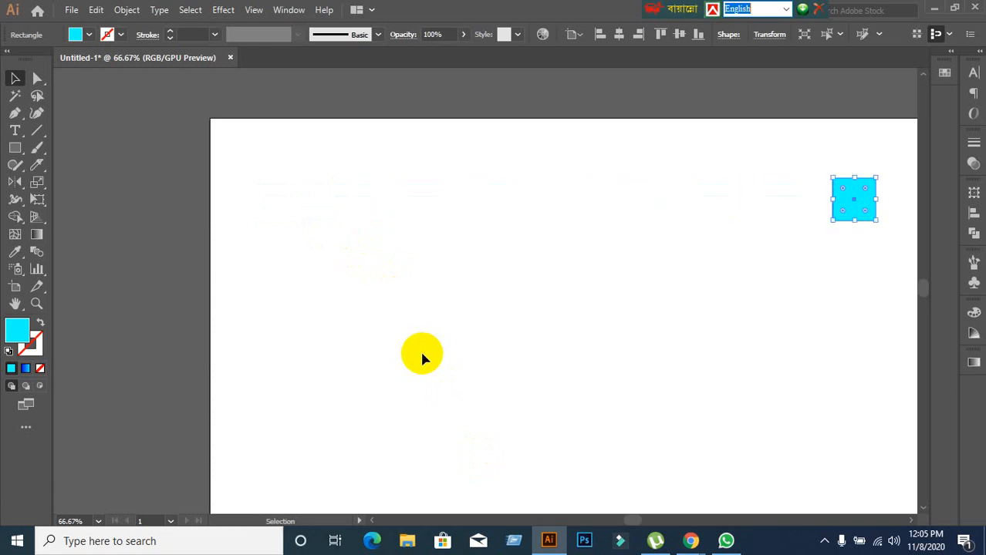
click(421, 356)
Return the cyan square to the artboard's upper-left area, copy it about 84 px horizontally and repeat the copy to make a row of ten.
drag(852, 205, 314, 199)
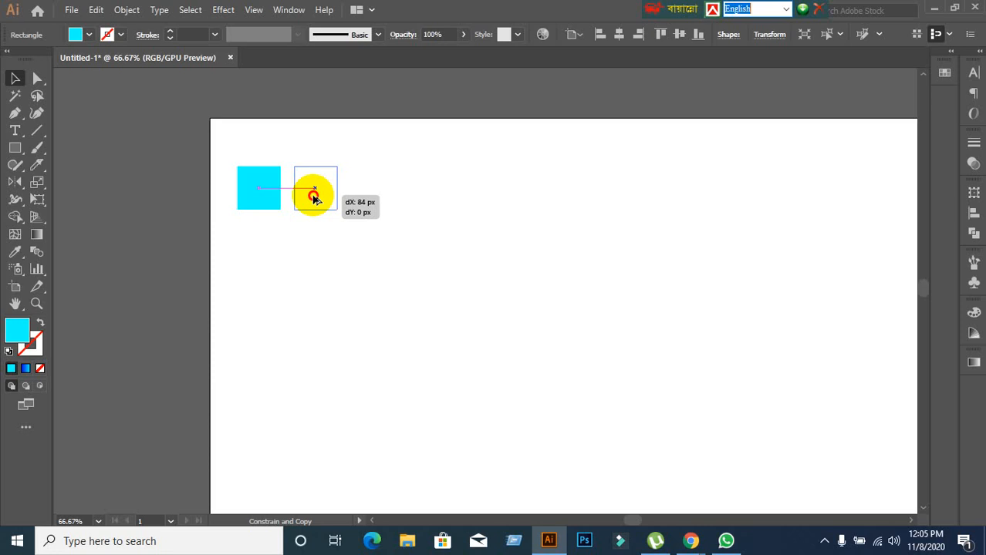
drag(314, 199, 314, 199)
key(ctrl+d)
key(ctrl+d)
key(ctrl+d)
key(ctrl+d)
key(ctrl+d)
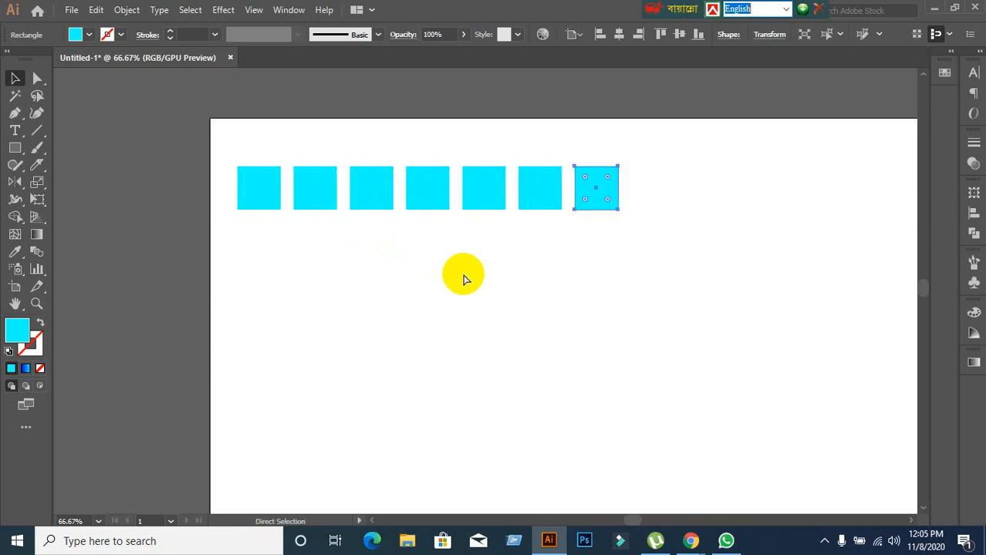
key(ctrl+d)
key(ctrl+d)
key(ctrl+d)
click(504, 290)
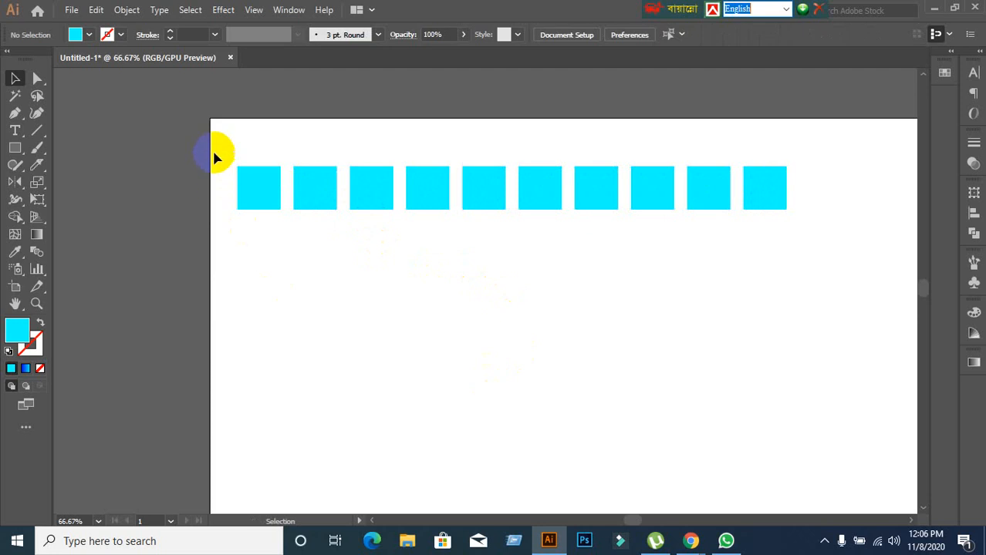
Copy the whole row of ten squares straight down and repeat the transformation to build a grid of nine rows.
drag(215, 156, 775, 302)
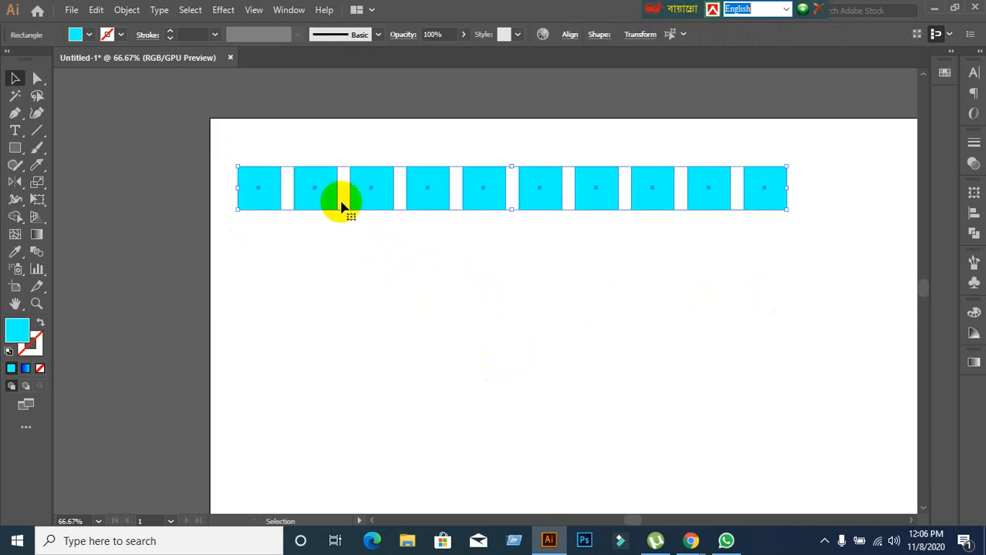
drag(330, 204, 334, 256)
scroll(380, 311, down, 3)
scroll(384, 319, down, 2)
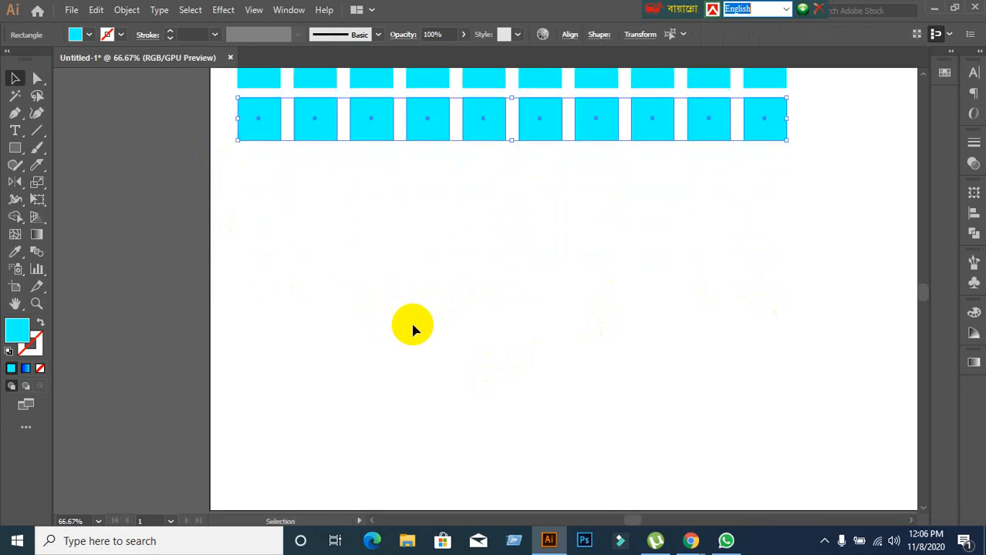
key(ctrl+d)
key(ctrl+d)
key(ctrl+d)
key(ctrl+d)
key(ctrl+d)
key(ctrl+d)
key(ctrl+d)
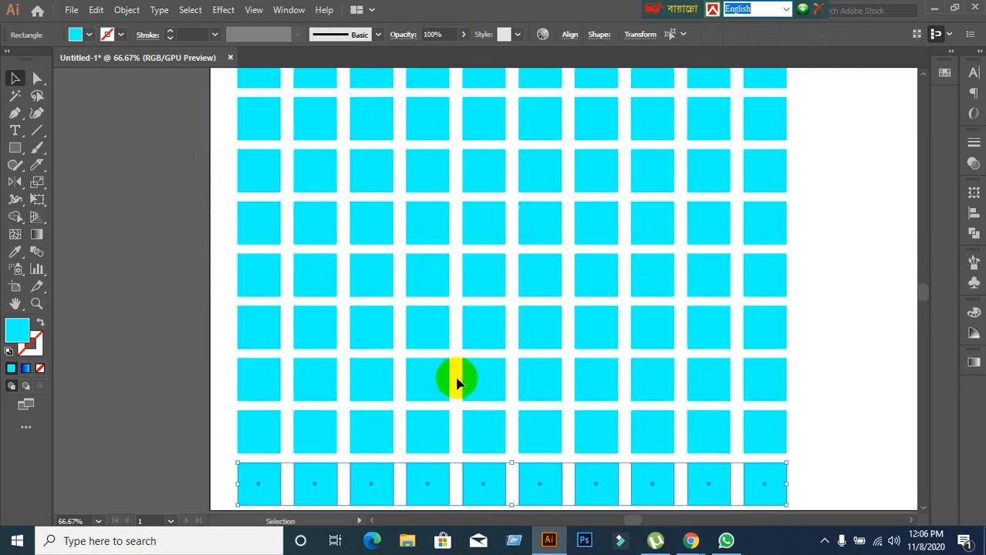
scroll(455, 345, up, 3)
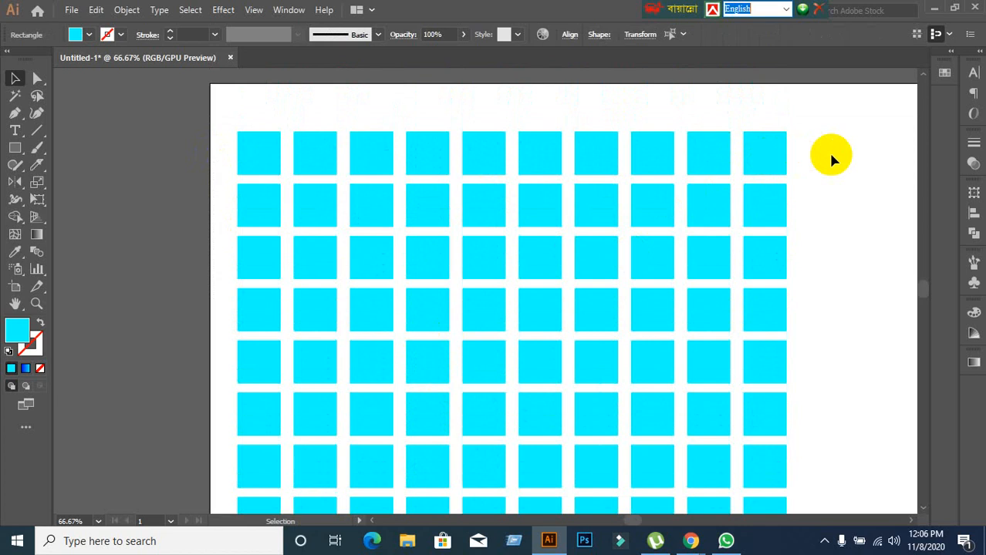
click(830, 184)
Copy the grid's four upper-right squares horizontally to its right and repeat until five such blocks extend past the artboard.
drag(830, 183, 576, 221)
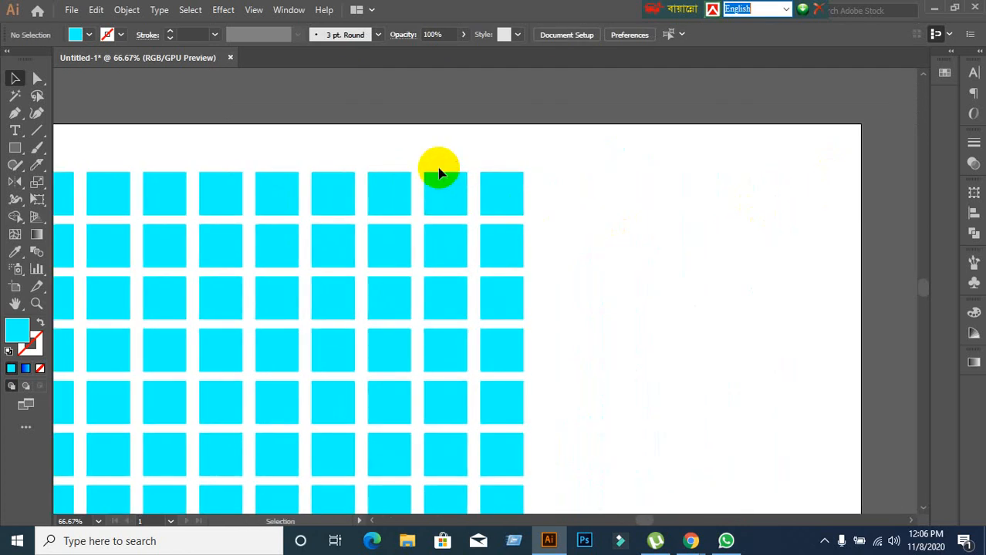
drag(429, 162, 630, 264)
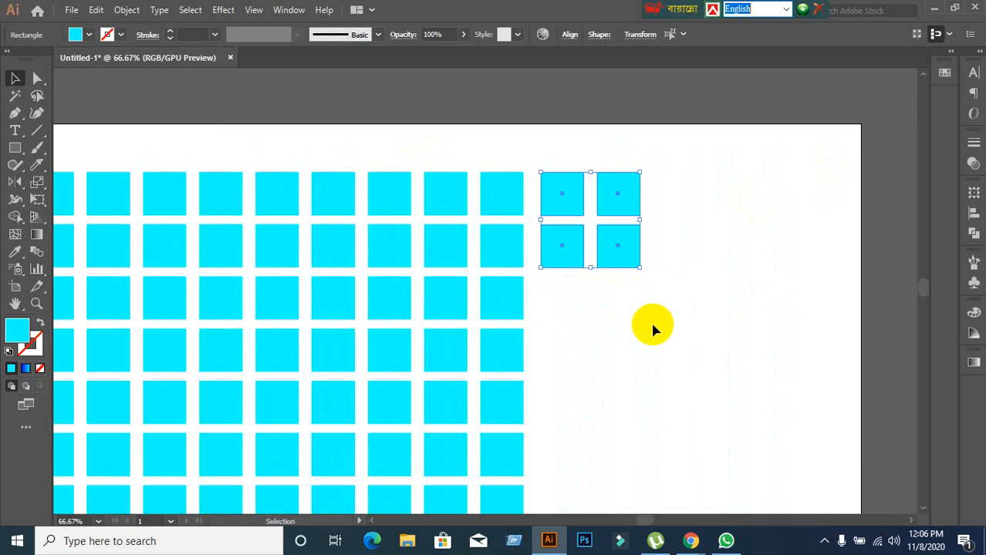
key(ctrl+d)
key(ctrl+d)
key(ctrl+d)
scroll(652, 332, down, 3)
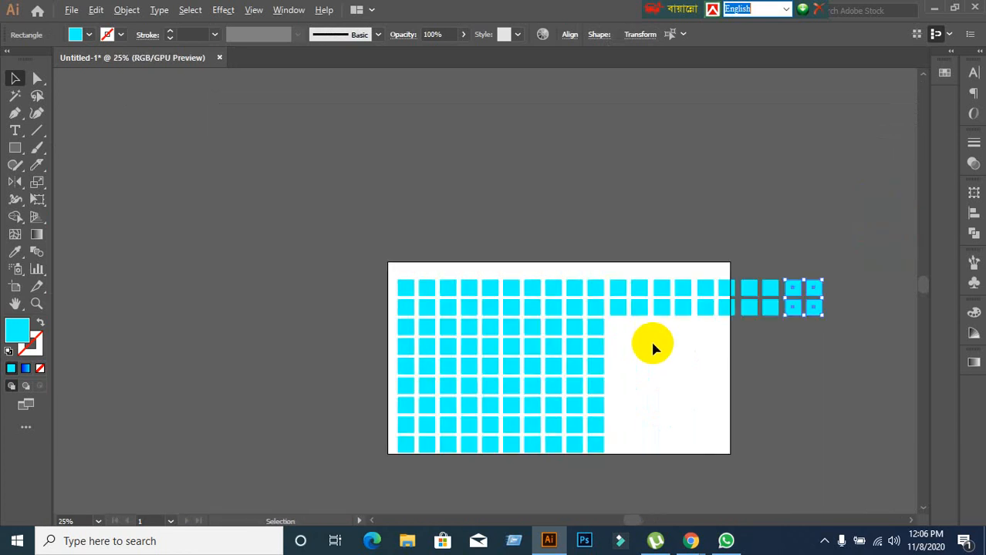
scroll(647, 340, up, 2)
drag(458, 337, 416, 519)
click(247, 264)
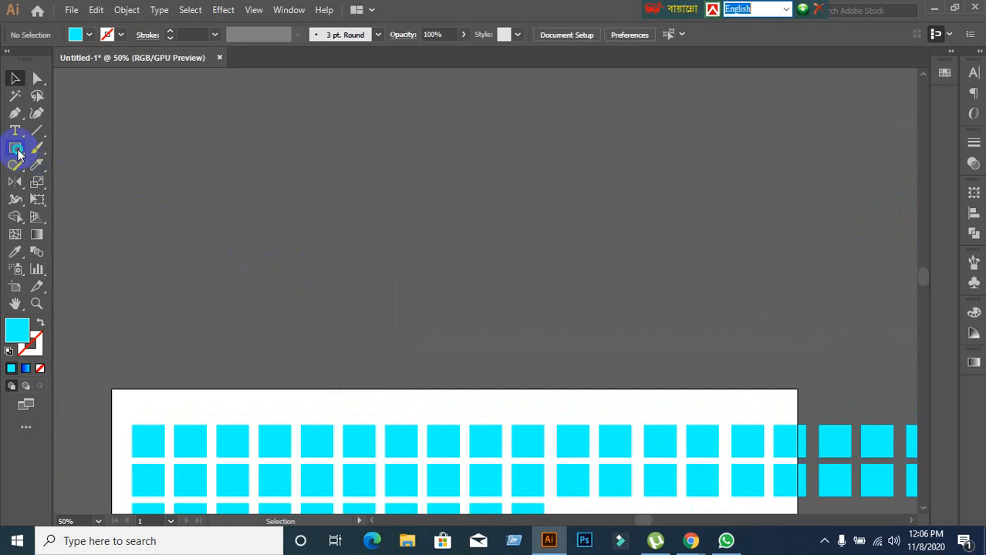
Draw a small cyan circle in the empty canvas above the artboard with the Ellipse tool.
drag(18, 154, 75, 189)
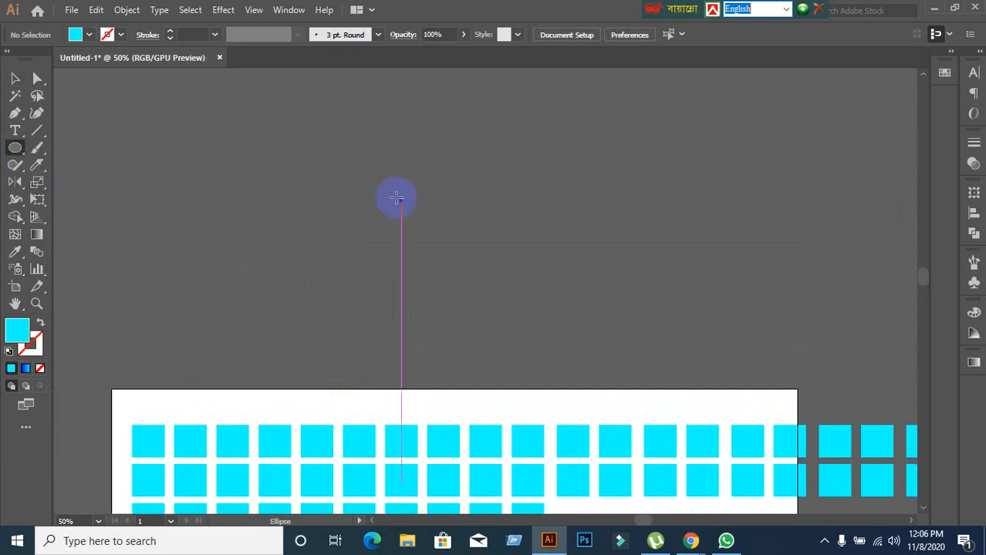
mouse_move(351, 110)
mouse_down()
mouse_move(454, 255)
mouse_move(404, 148)
mouse_move(362, 120)
mouse_up()
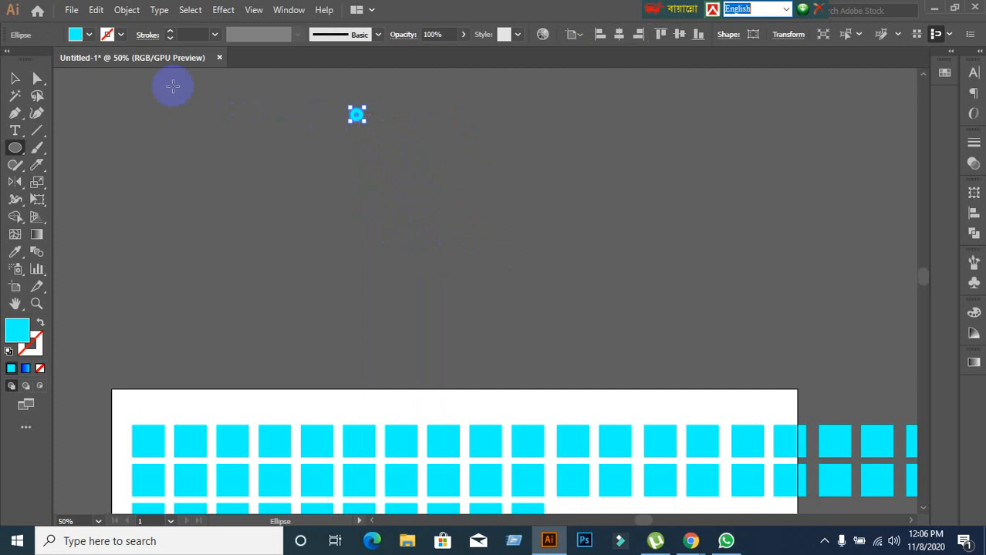
click(15, 78)
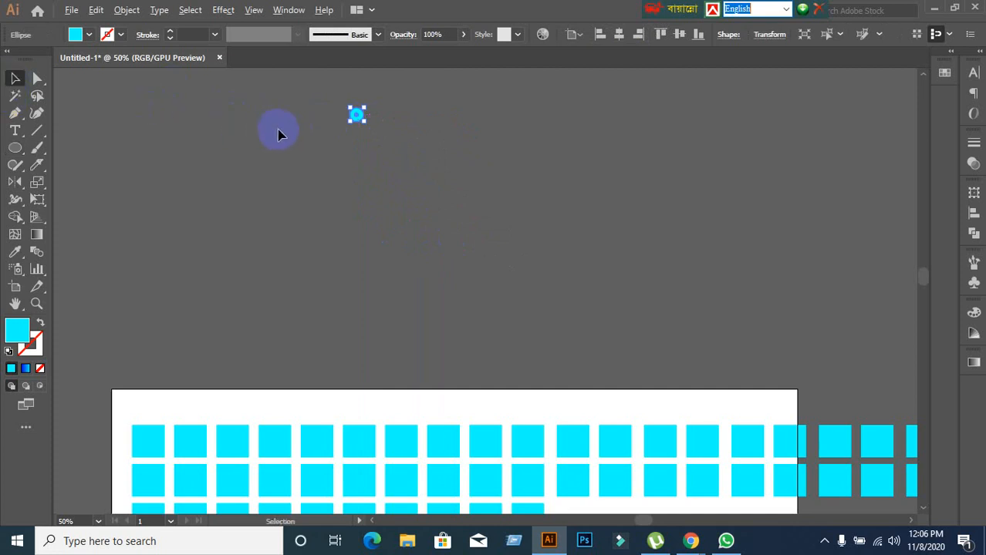
Copy the circle diagonally down to the right and repeat the transformation to form a steep line of thirteen circles.
scroll(279, 135, up, 1)
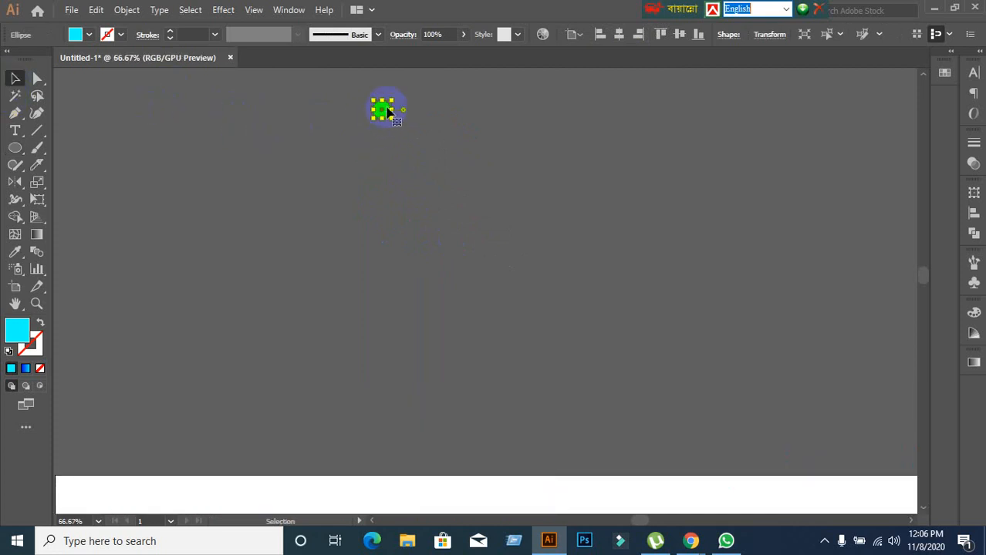
drag(388, 111, 399, 131)
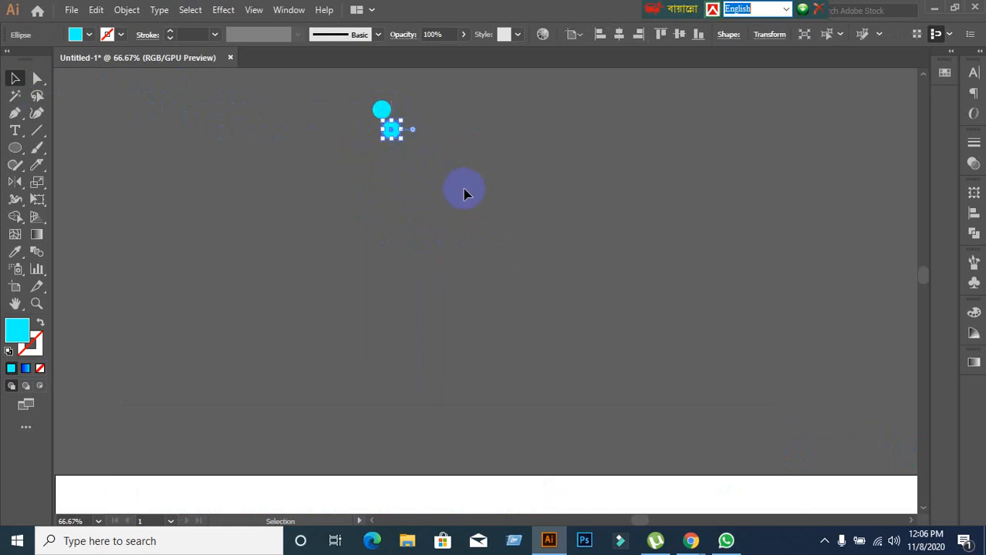
key(ctrl+d)
key(ctrl+d)
key(ctrl+d)
key(ctrl+d)
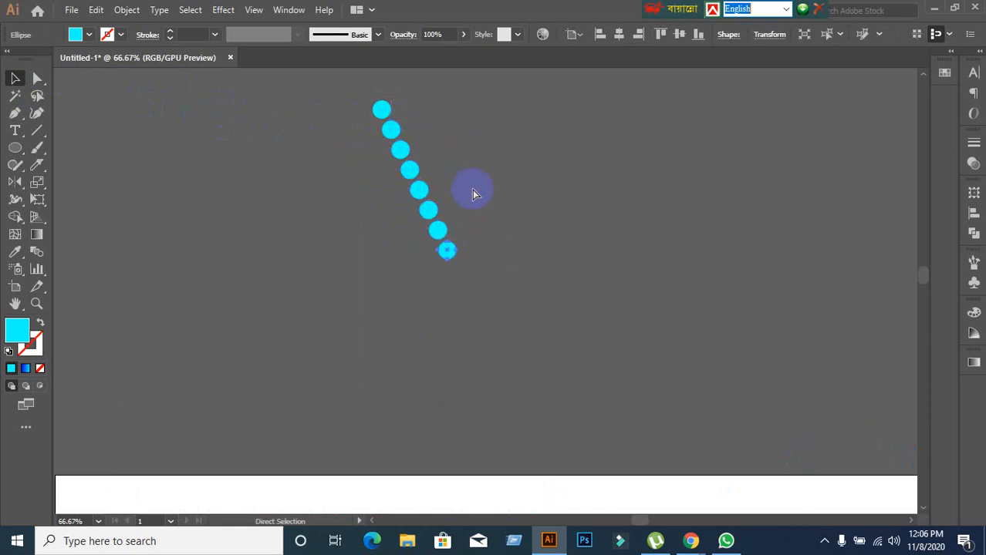
key(ctrl+d)
key(ctrl+d)
key(ctrl+d)
key(ctrl+d)
key(ctrl+d)
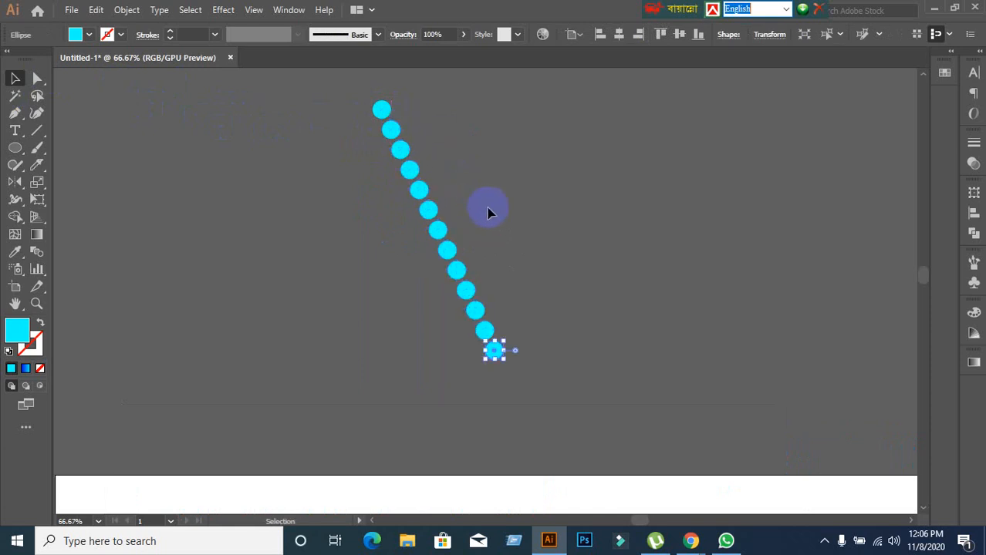
click(543, 270)
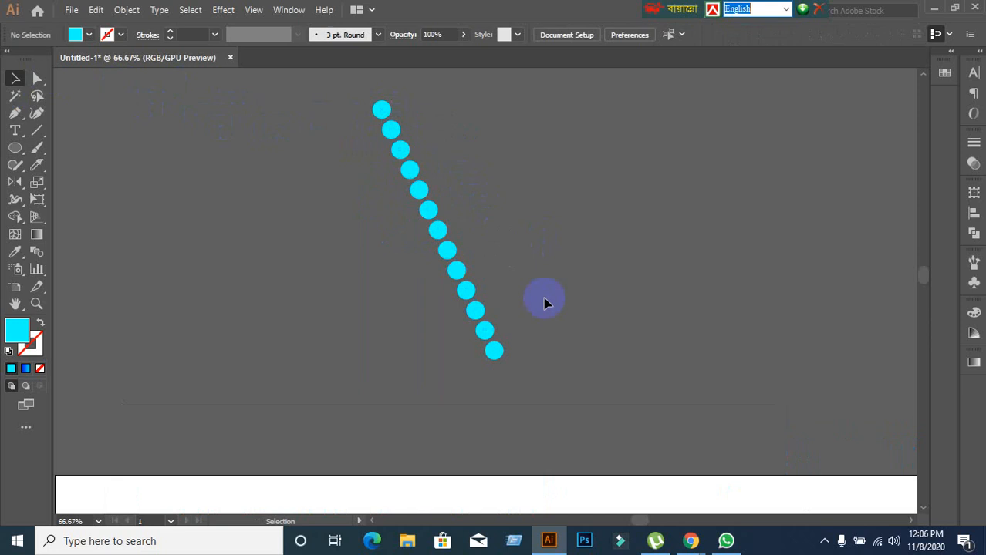
Copy the lowest circle diagonally up to the right and repeat the transformation to add a rising line of six circles.
click(498, 360)
drag(496, 356, 512, 337)
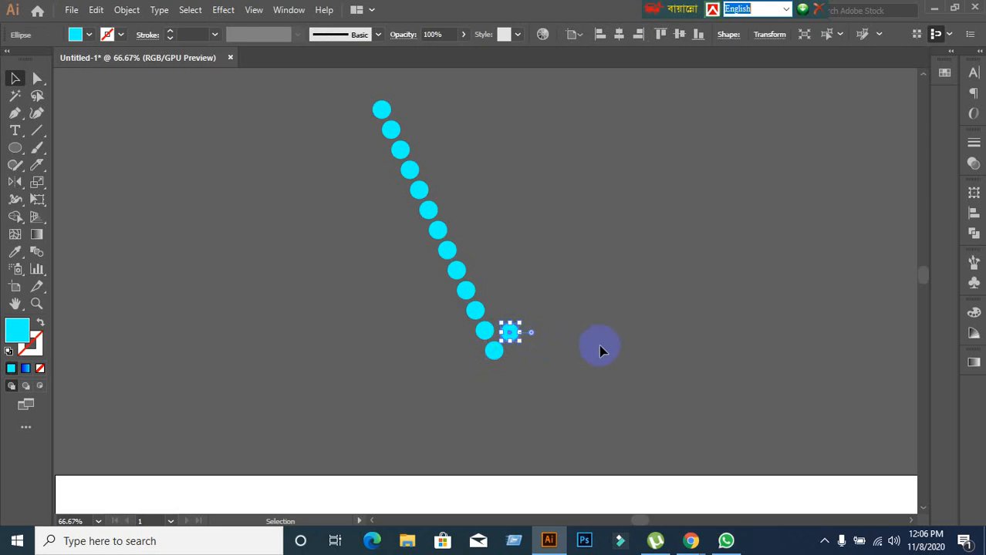
key(a)
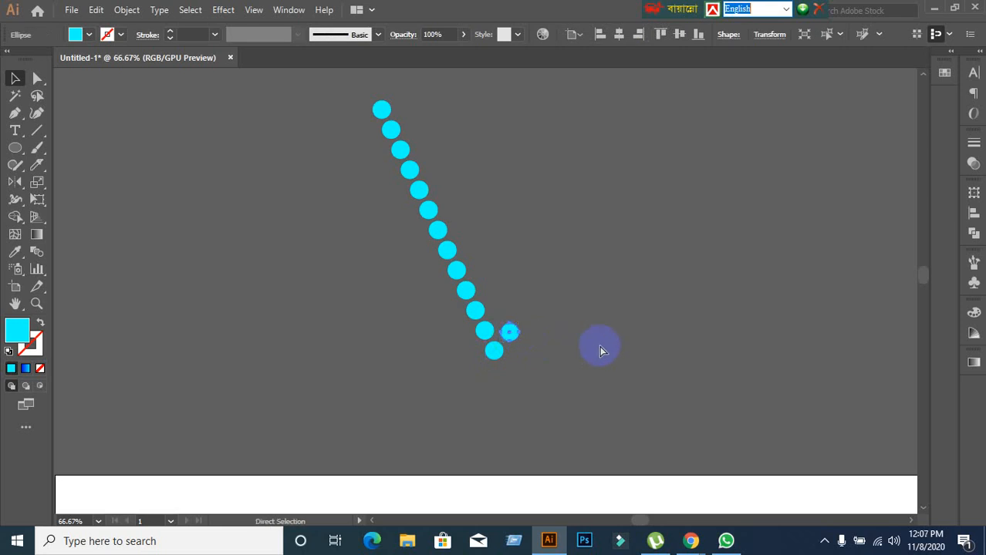
key(ctrl+d)
key(ctrl+d)
key(ctrl+d)
key(ctrl+d)
key(ctrl+d)
key(v)
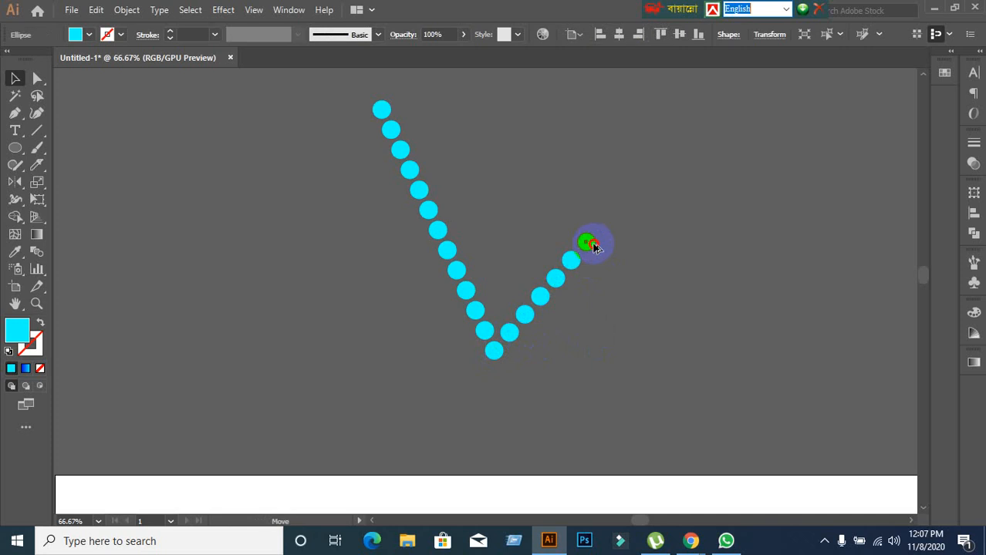
Copy the end circle diagonally down to the right and repeat the transformation to add a descending line of seven circles.
drag(594, 245, 606, 260)
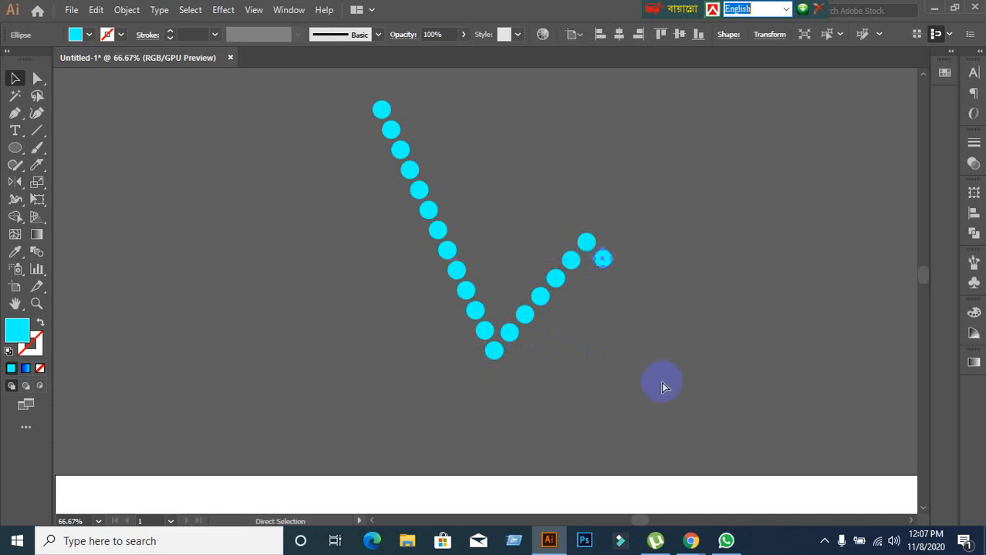
key(ctrl+d)
key(ctrl+d)
key(ctrl+d)
key(ctrl+d)
key(ctrl+d)
key(ctrl+d)
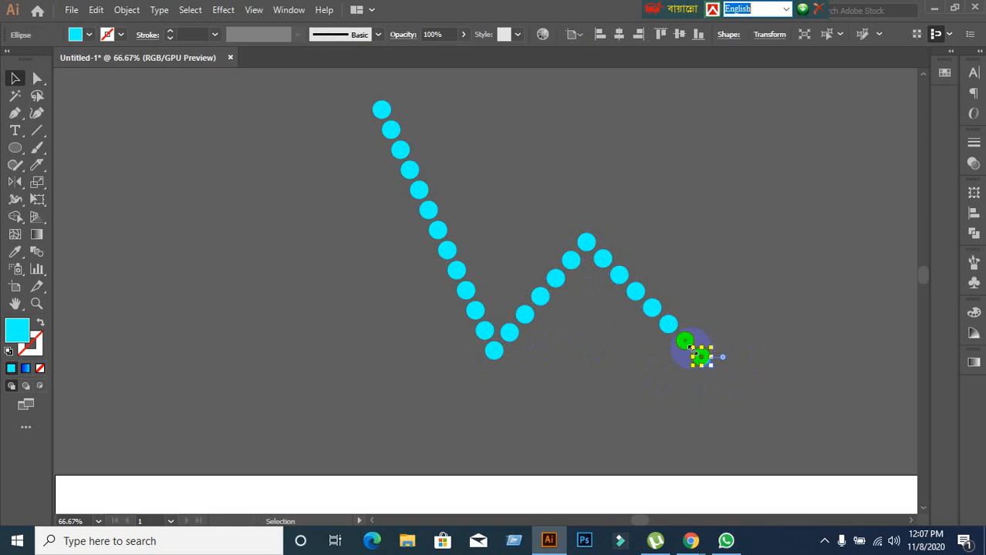
Copy the last circle diagonally up to the right and repeat to add thirteen circles, completing a W-shaped zigzag, and clear the selection.
drag(691, 348, 720, 337)
key(ctrl+d)
key(ctrl+d)
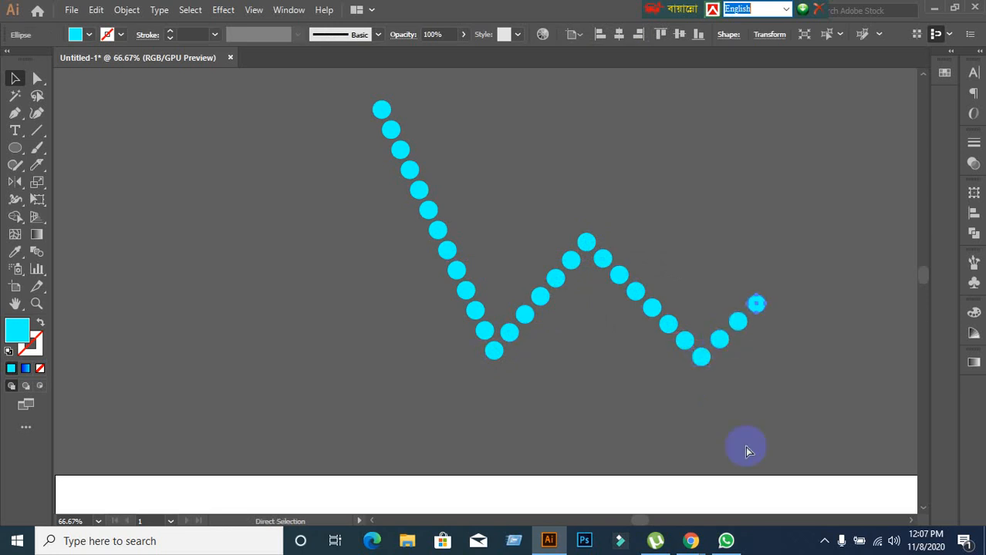
key(ctrl+d)
key(ctrl+d)
key(ctrl+d)
key(ctrl+d)
key(ctrl+d)
key(ctrl+d)
key(ctrl+d)
key(ctrl+d)
key(ctrl+d)
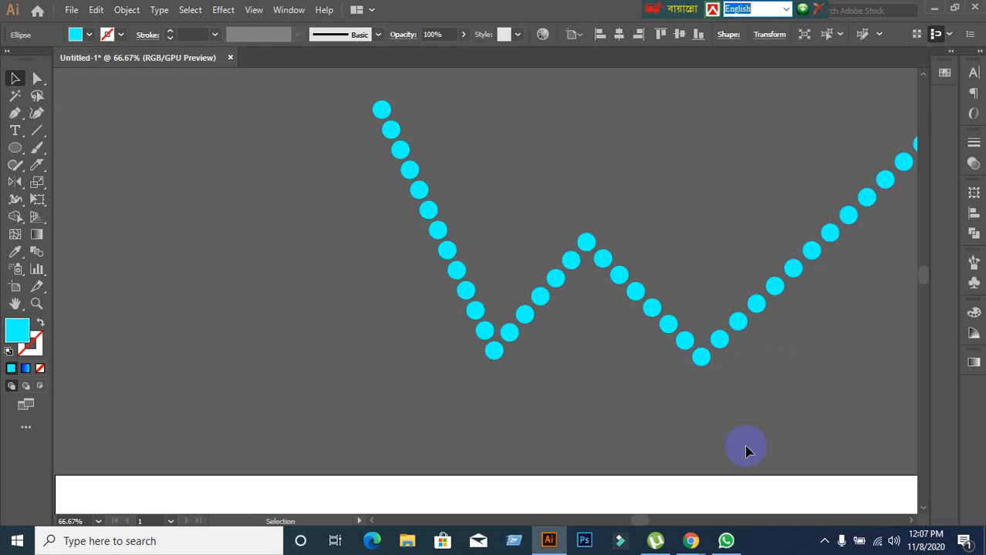
scroll(746, 448, up, 2)
scroll(823, 442, down, 1)
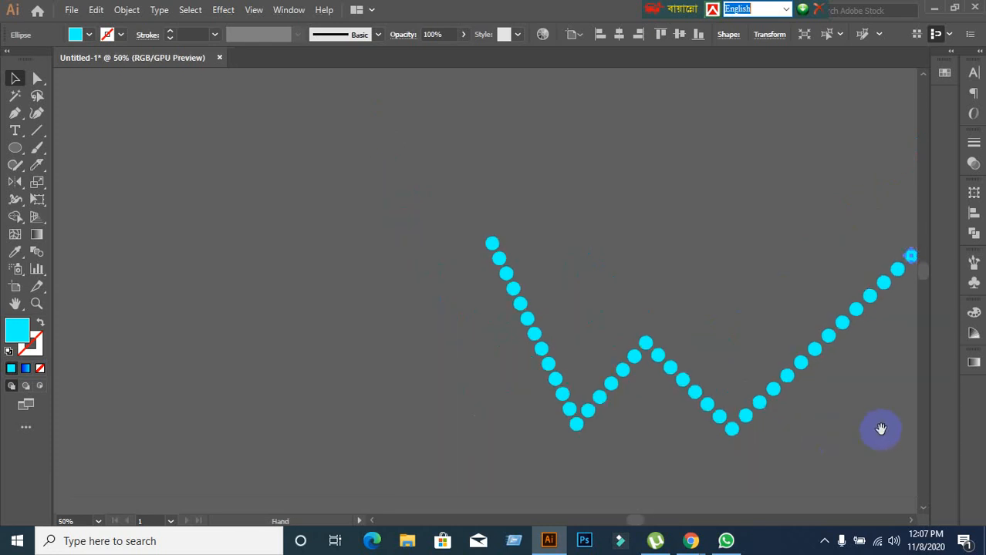
drag(884, 431, 679, 359)
click(665, 356)
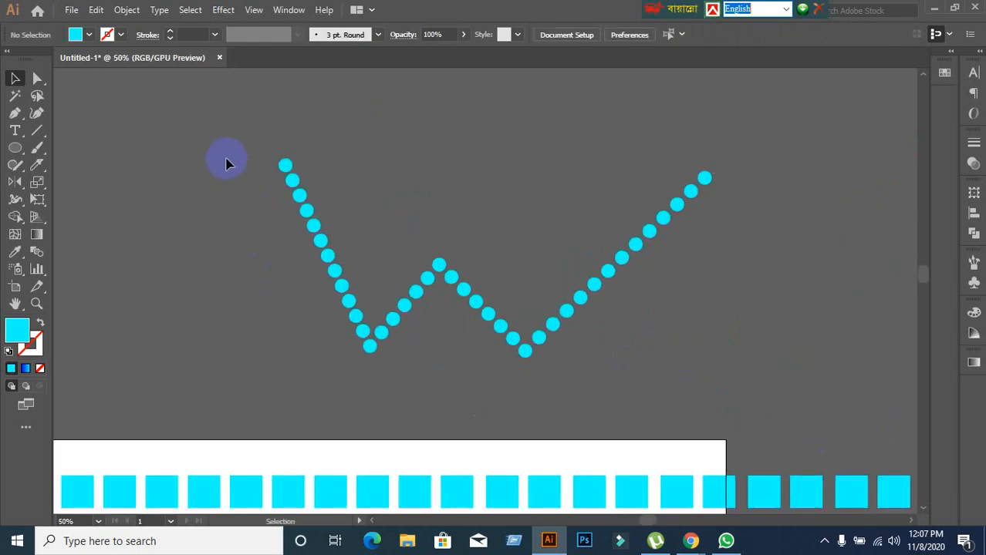
scroll(221, 151, down, 1)
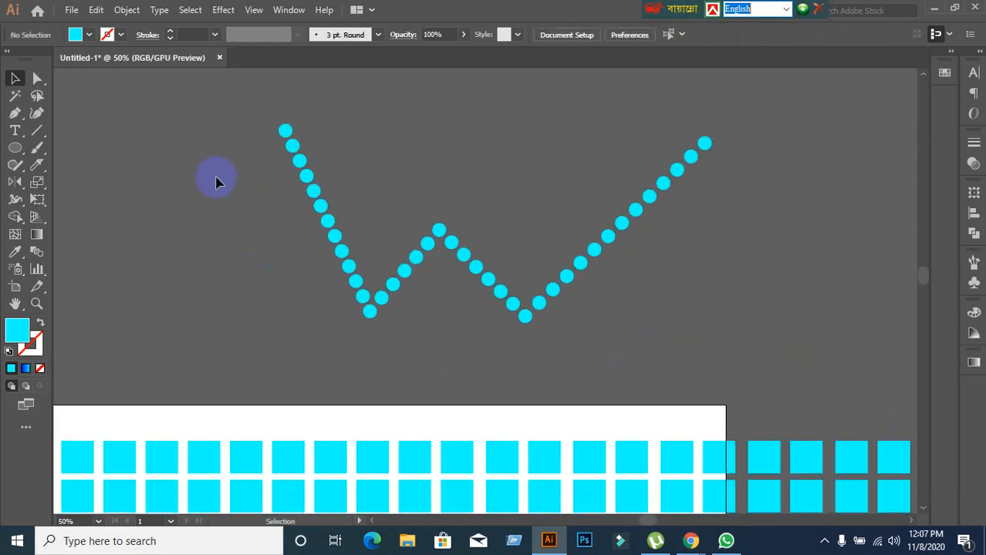
scroll(236, 201, down, 2)
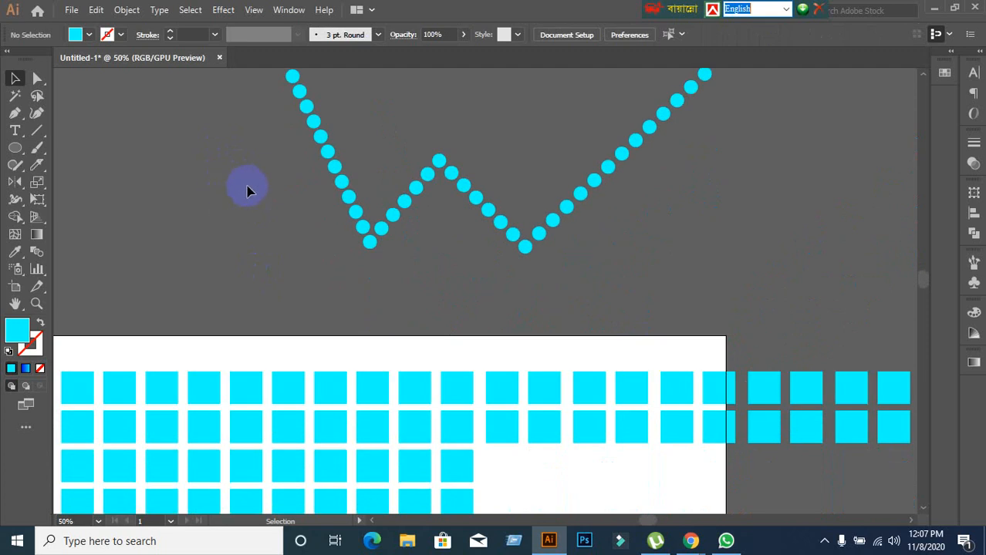
scroll(251, 191, up, 1)
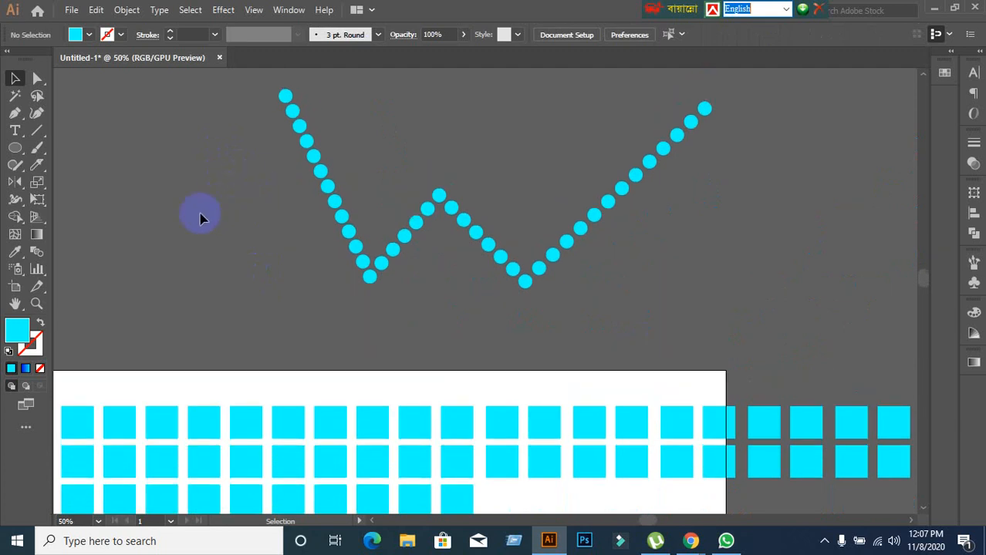
scroll(199, 218, down, 1)
drag(201, 239, 291, 230)
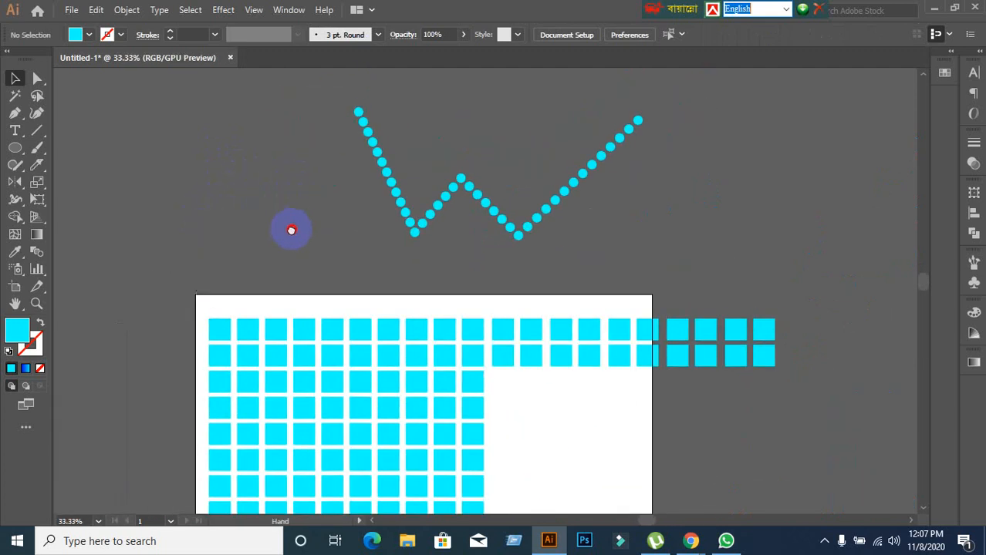
scroll(289, 231, up, 1)
scroll(291, 234, up, 2)
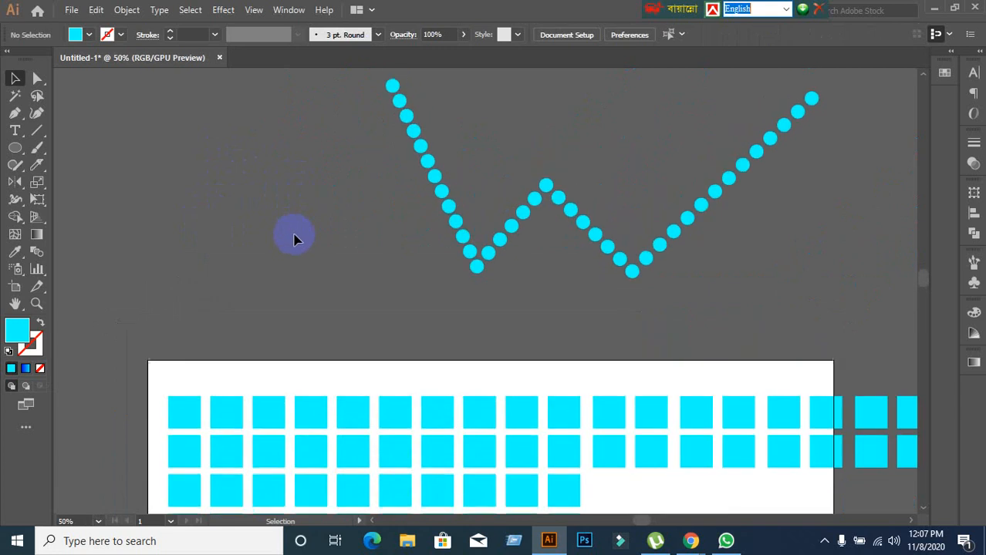
Delete all the circles of the W-shaped zigzag above the artboard.
scroll(294, 238, up, 1)
drag(366, 92, 711, 340)
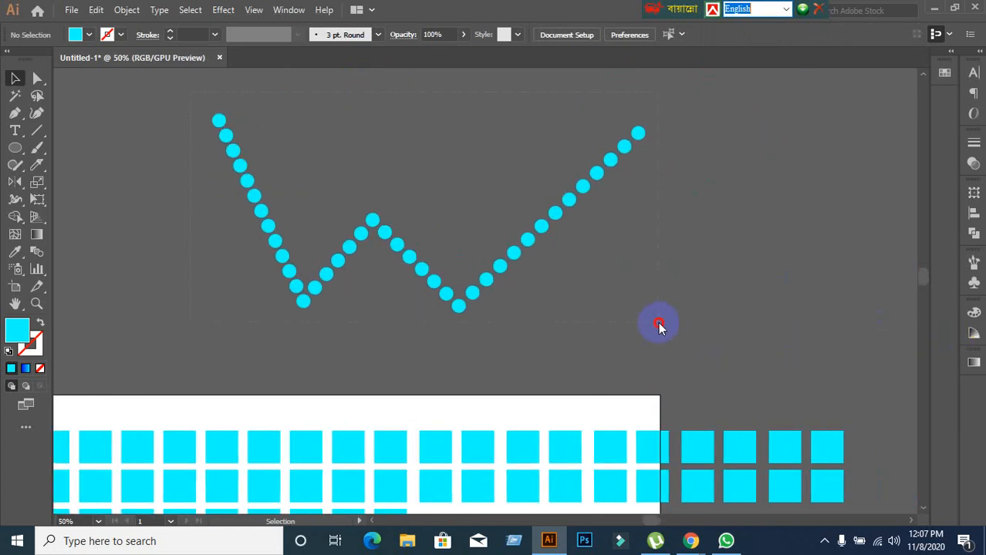
drag(657, 324, 656, 324)
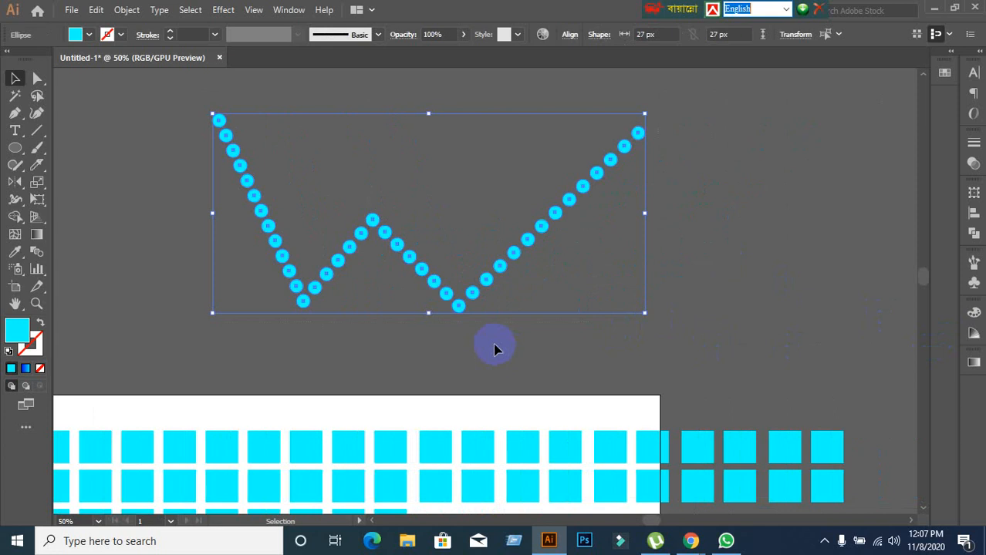
key(Delete)
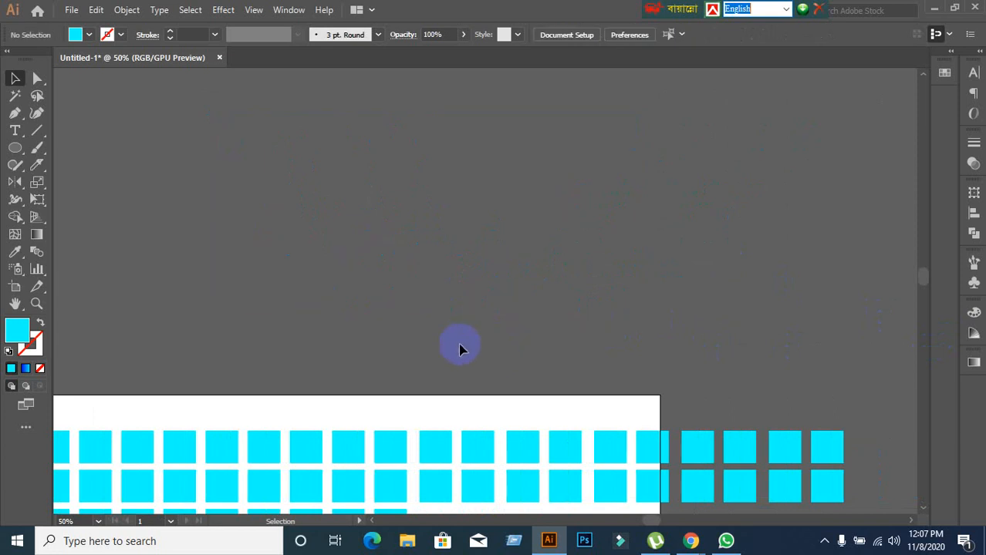
Delete the whole grid of cyan squares, including the two rows extending past the artboard, to empty the document.
scroll(460, 345, down, 1)
drag(400, 391, 443, 228)
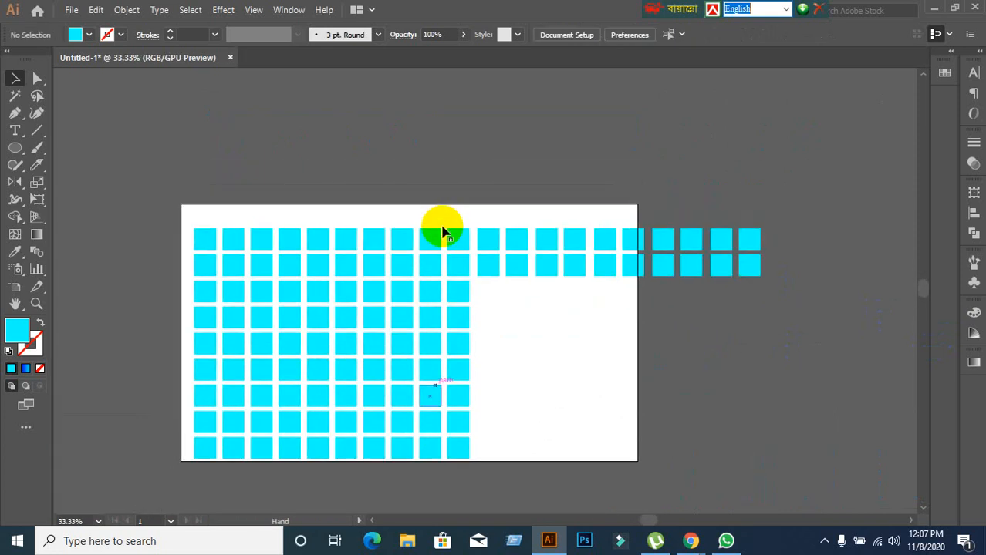
drag(177, 214, 817, 465)
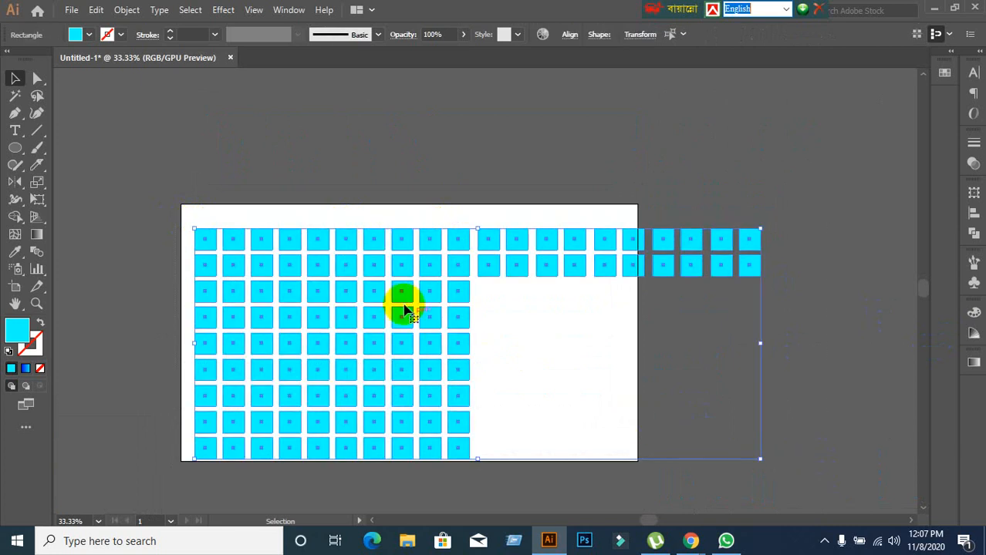
key(Delete)
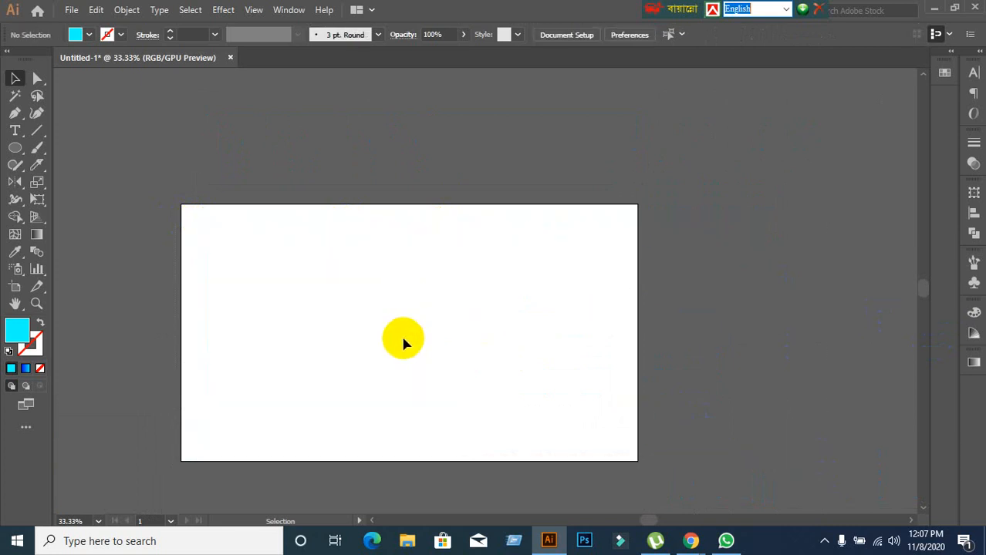
Switch to the Google Meet call in Chrome to check on the class participants.
scroll(506, 401, up, 1)
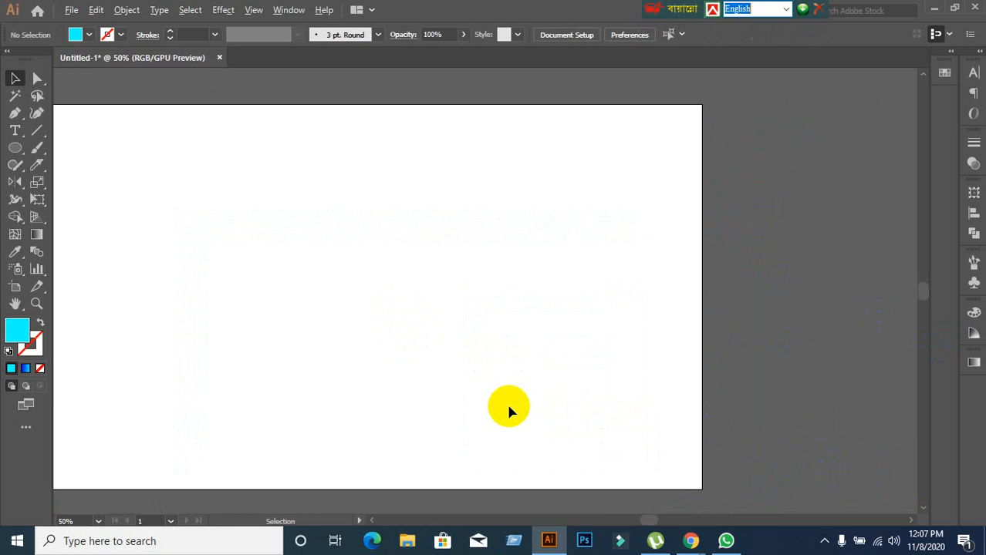
scroll(506, 401, down, 1)
mouse_move(692, 540)
click(609, 474)
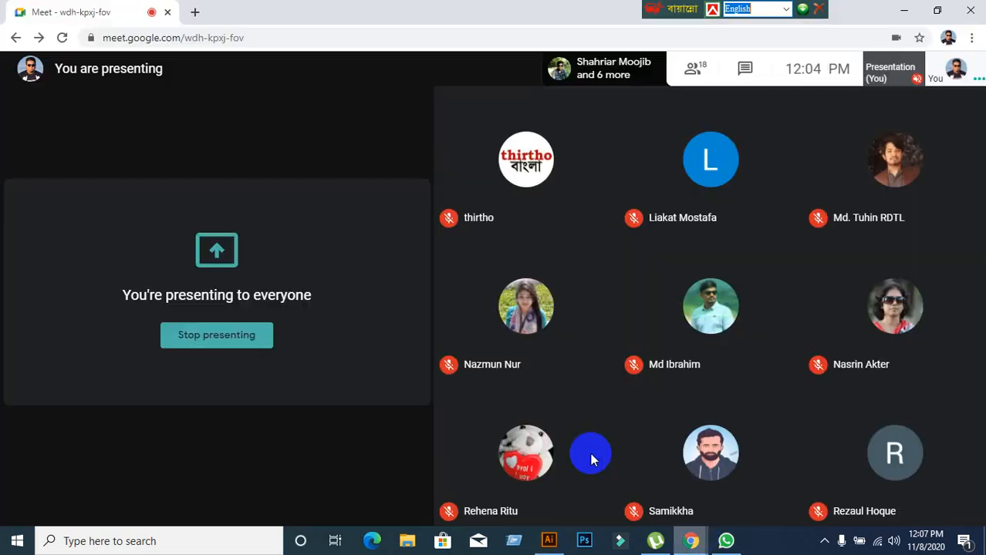
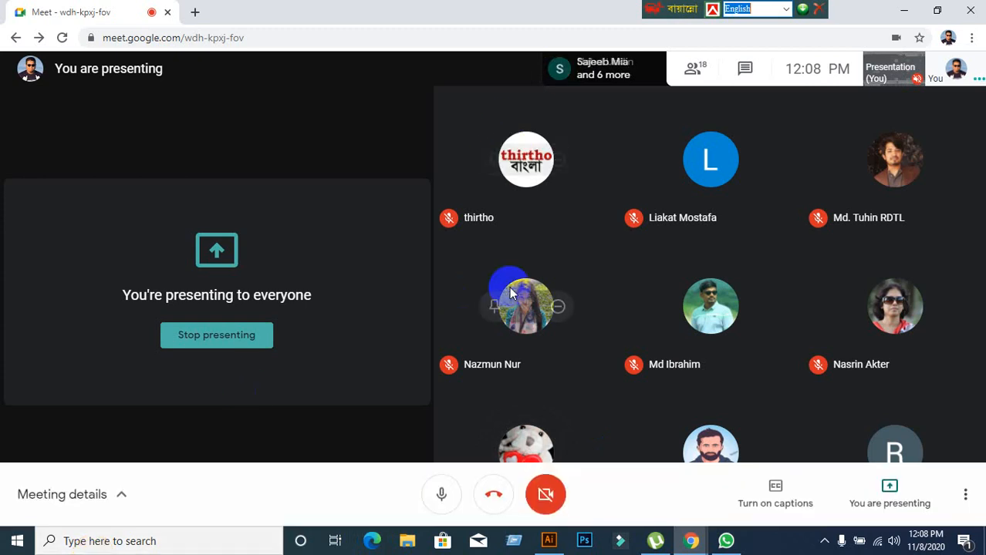
Switch to Illustrator and draw a small cyan square near the artboard's upper-left corner with the Rectangle tool.
click(548, 541)
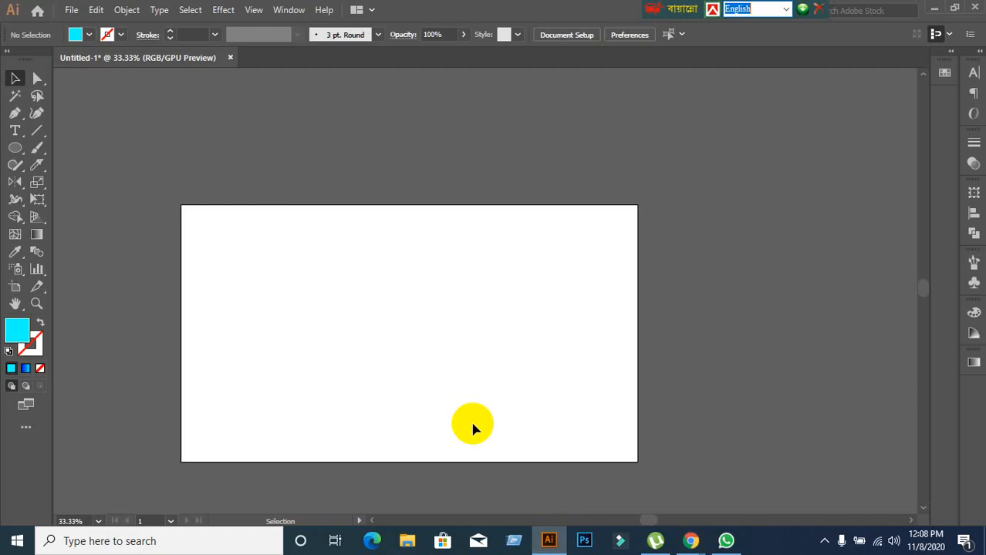
scroll(286, 385, down, 1)
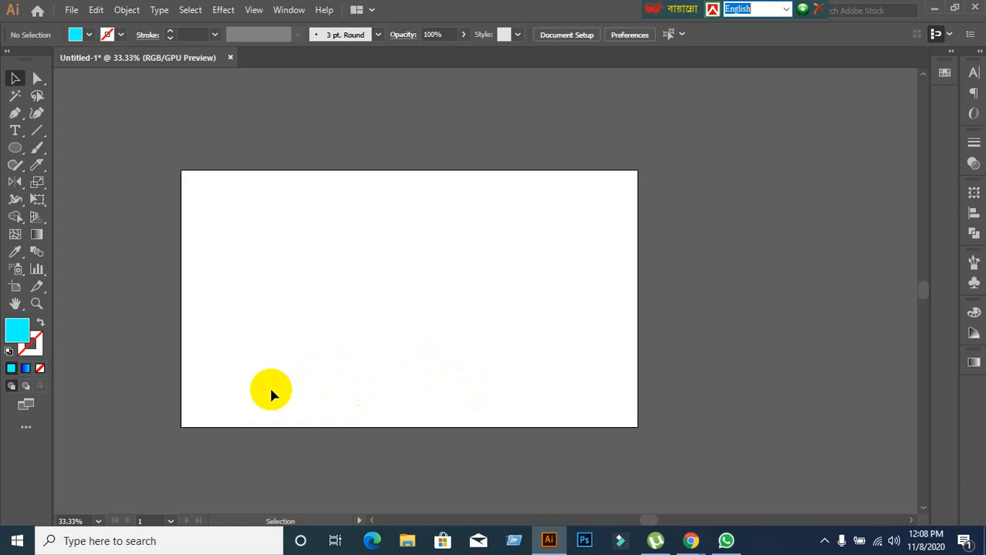
drag(182, 320, 229, 318)
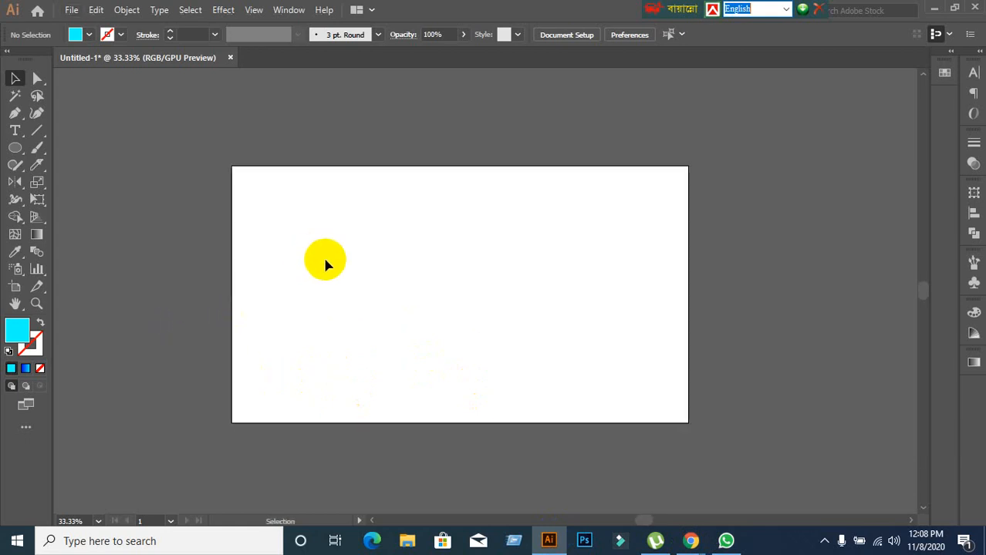
scroll(325, 264, up, 1)
scroll(361, 262, up, 1)
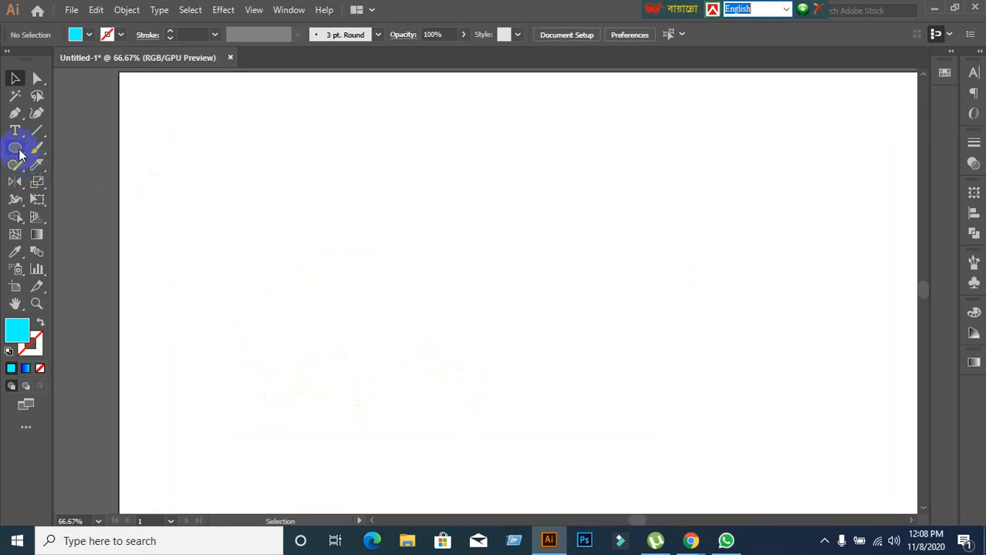
drag(20, 155, 59, 147)
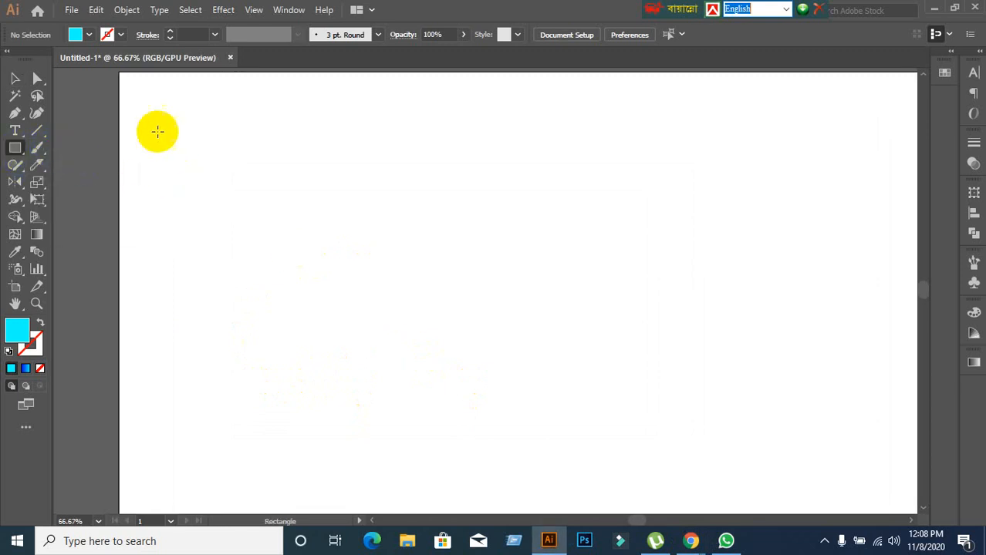
mouse_move(170, 118)
mouse_down()
mouse_move(269, 174)
mouse_move(213, 159)
mouse_up()
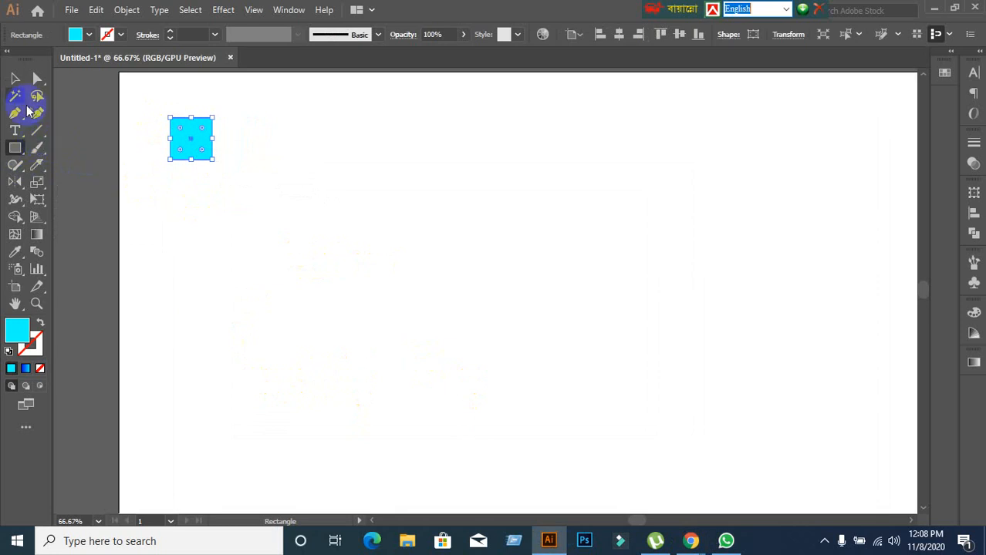
Copy the square horizontally to the right and repeat the transformation for a row of thirteen squares, then clear the selection.
click(15, 78)
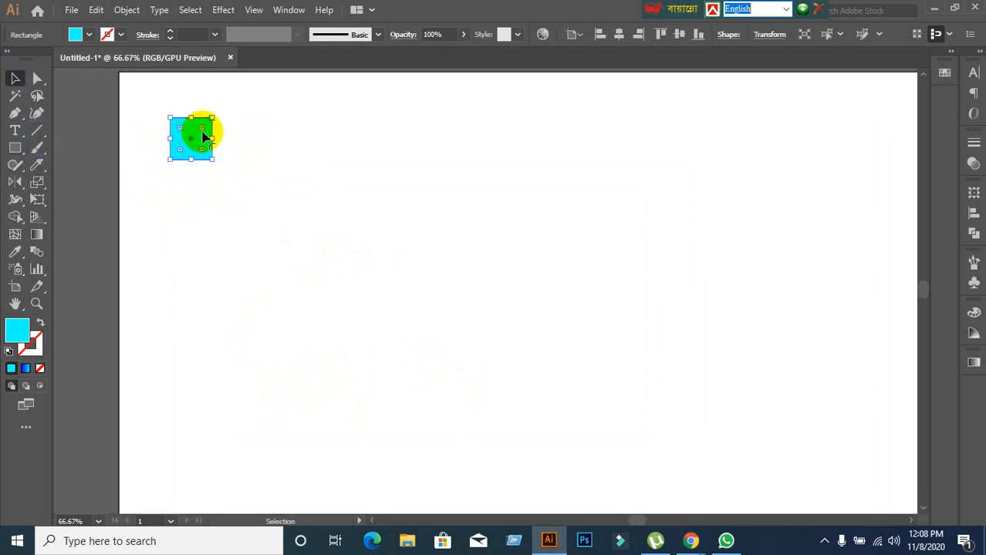
drag(200, 139, 252, 142)
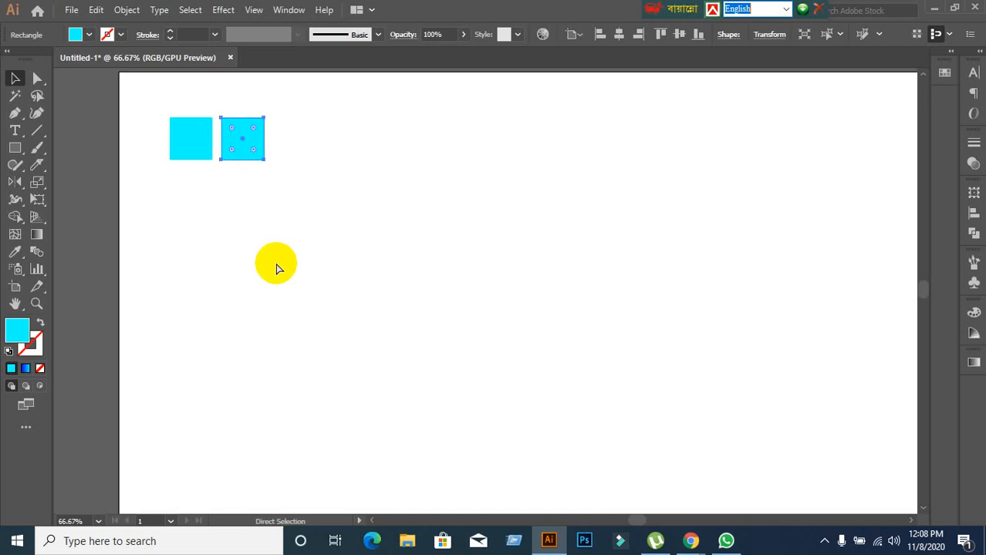
key(ctrl+d)
key(ctrl+d)
key(ctrl+d)
key(ctrl+d)
key(ctrl+d)
key(ctrl+d)
key(ctrl+d)
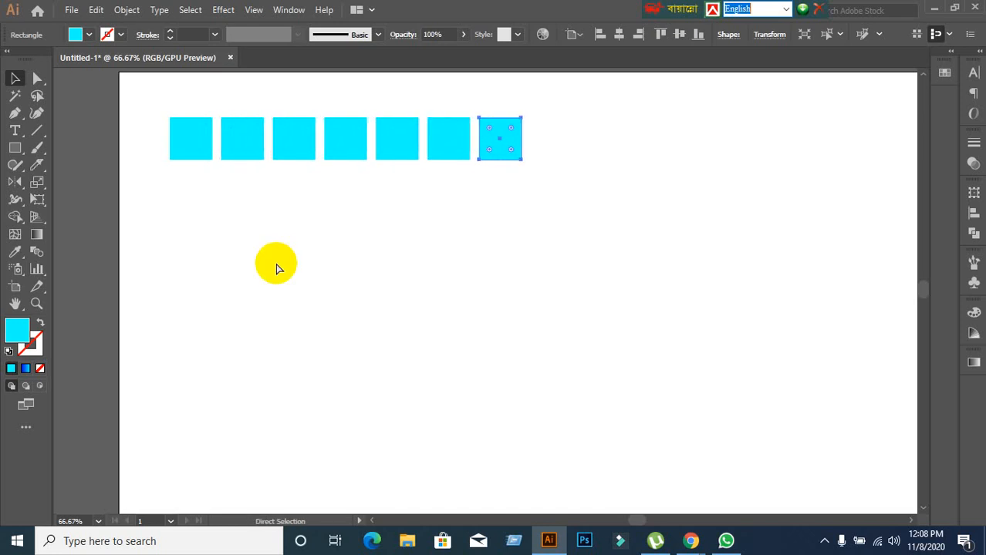
key(ctrl+d)
key(ctrl+d)
key(ctrl+d)
key(ctrl+d)
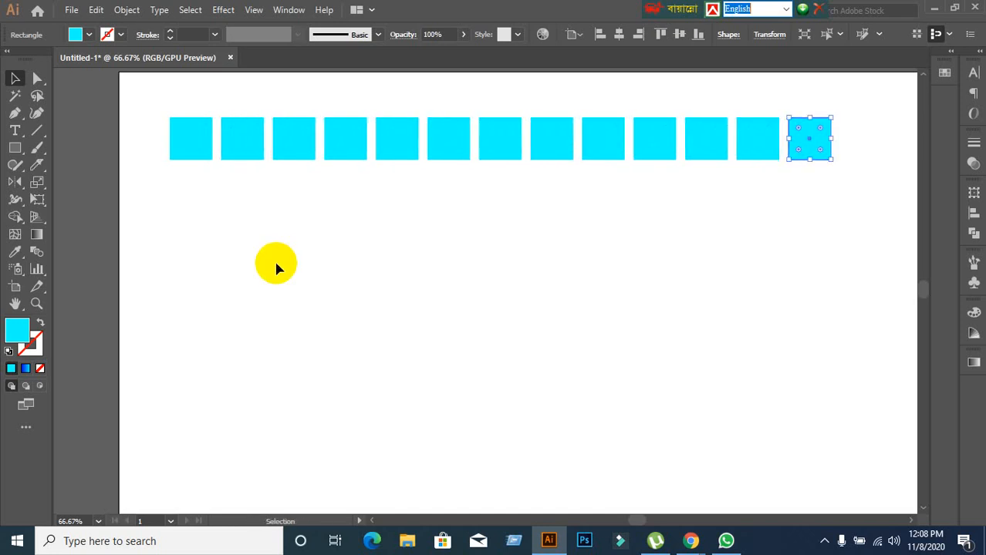
click(275, 266)
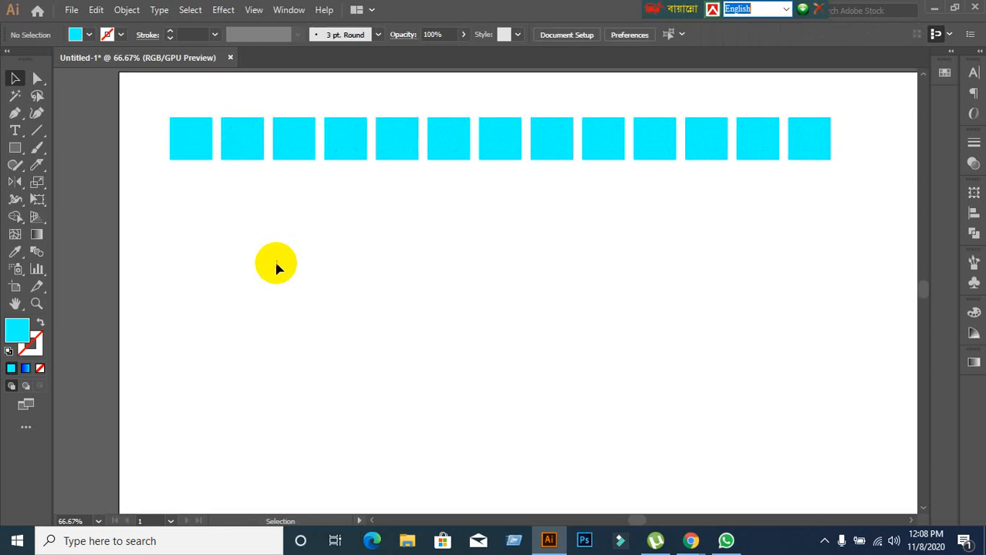
Draw a small cyan circle above the artboard with the Ellipse tool and make it ready to move with the Selection tool.
scroll(275, 266, up, 3)
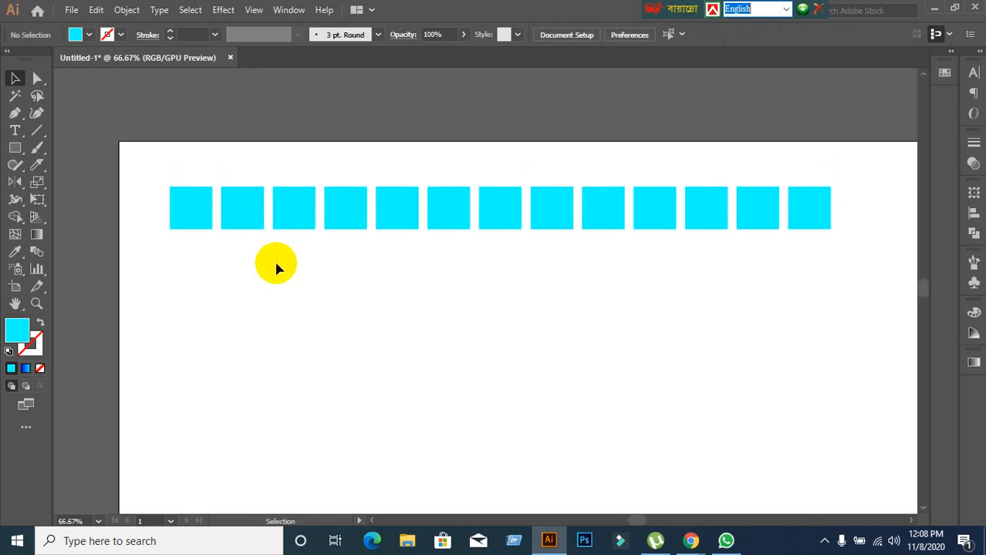
scroll(276, 266, up, 4)
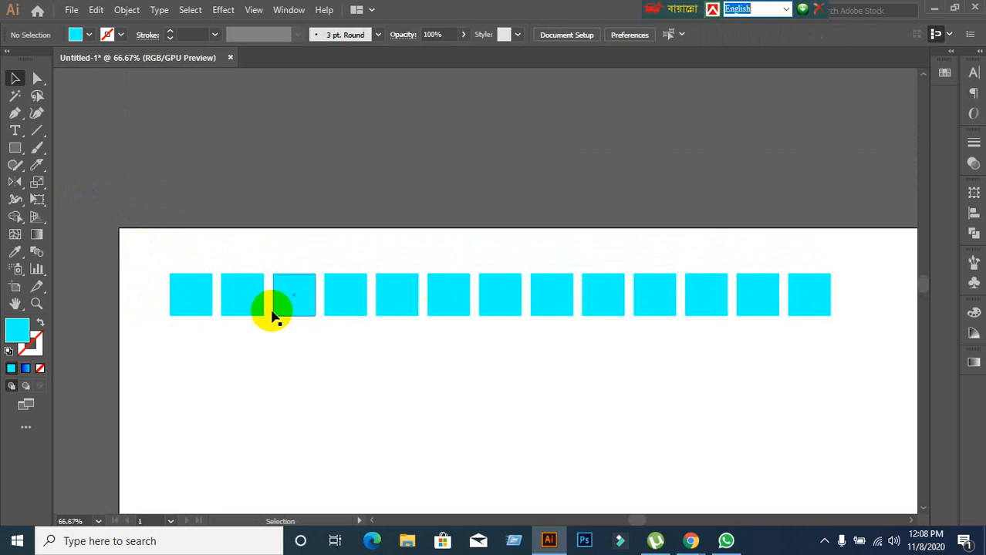
click(13, 147)
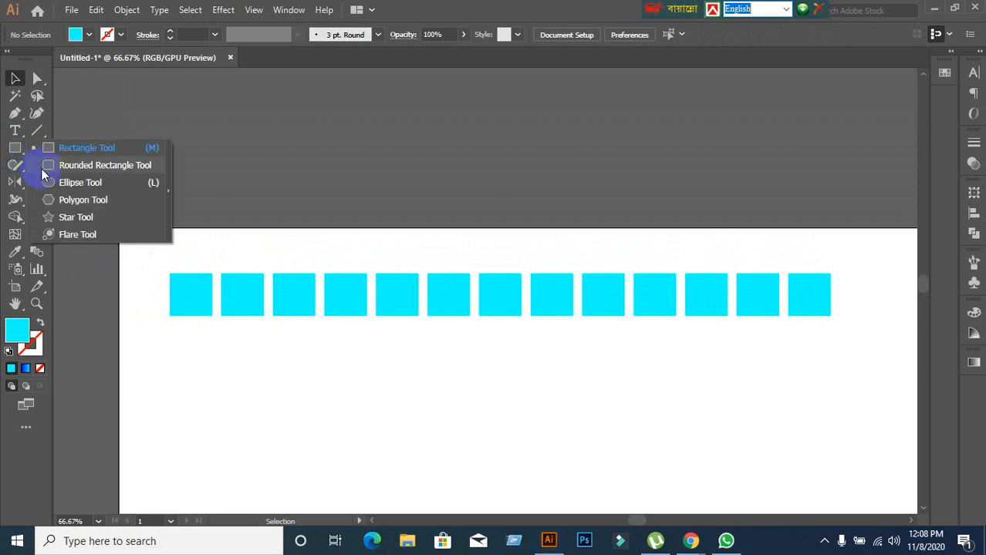
click(61, 182)
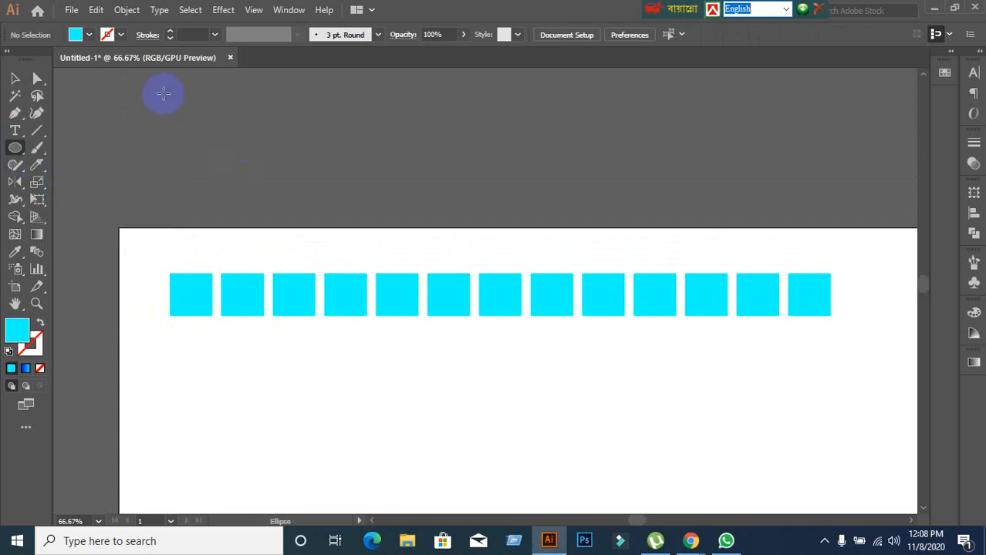
click(14, 147)
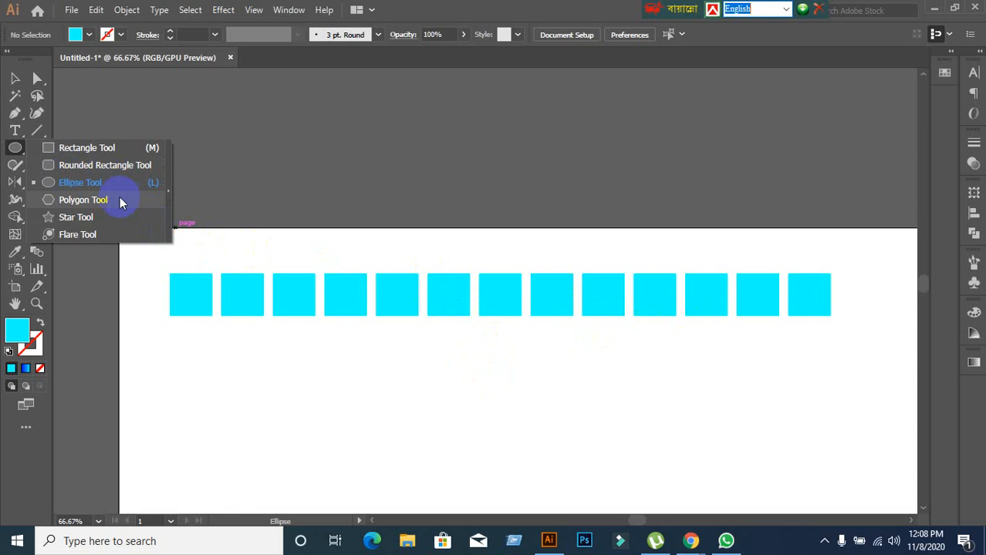
click(106, 187)
scroll(186, 258, up, 1)
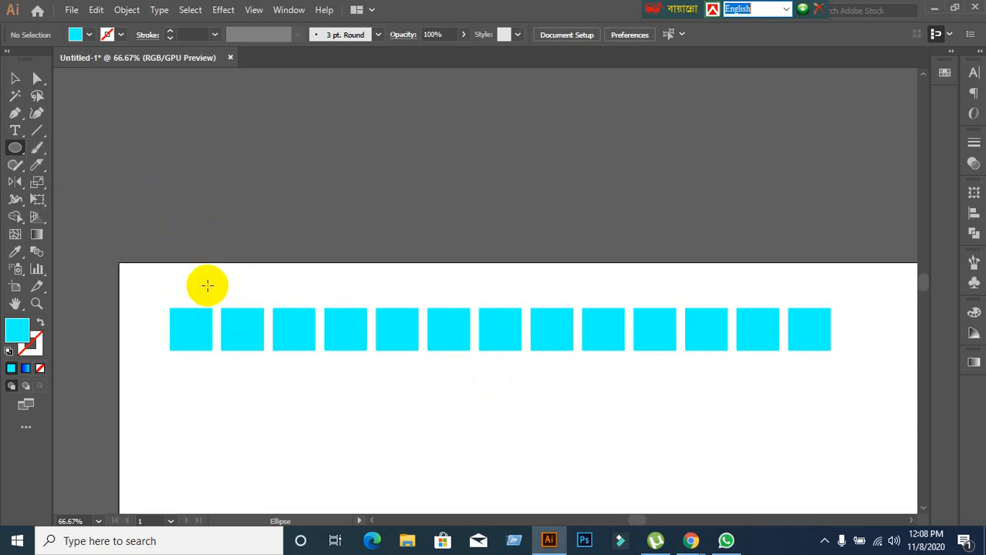
scroll(193, 166, up, 4)
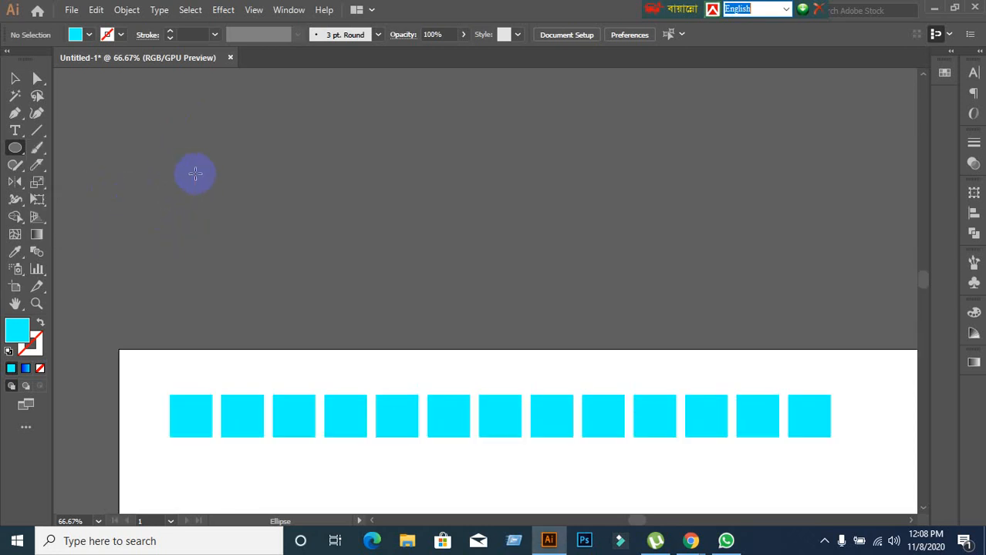
drag(192, 128, 208, 142)
click(14, 78)
click(201, 148)
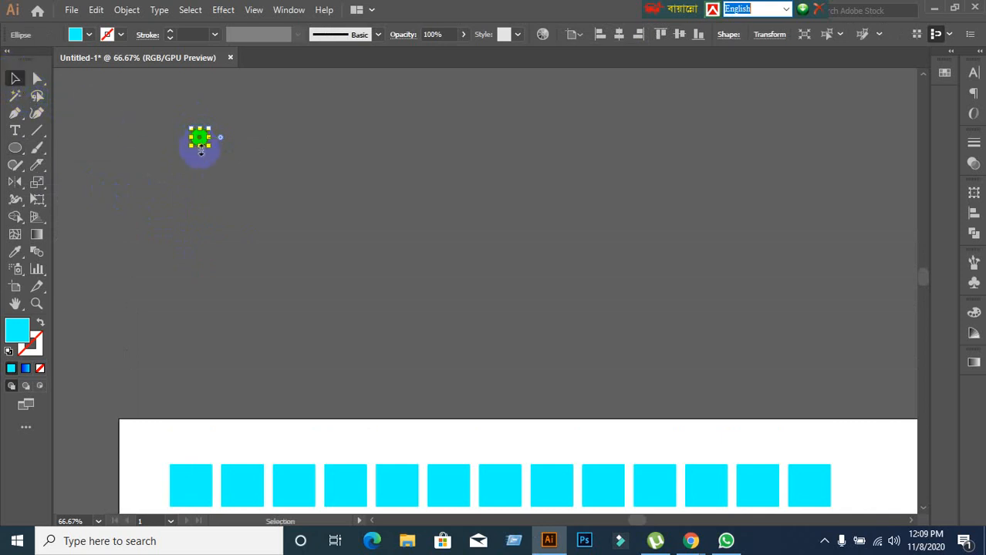
Copy the circle steeply down to the right and repeat the transformation to form a slanted line of eight circles.
scroll(264, 346, down, 2)
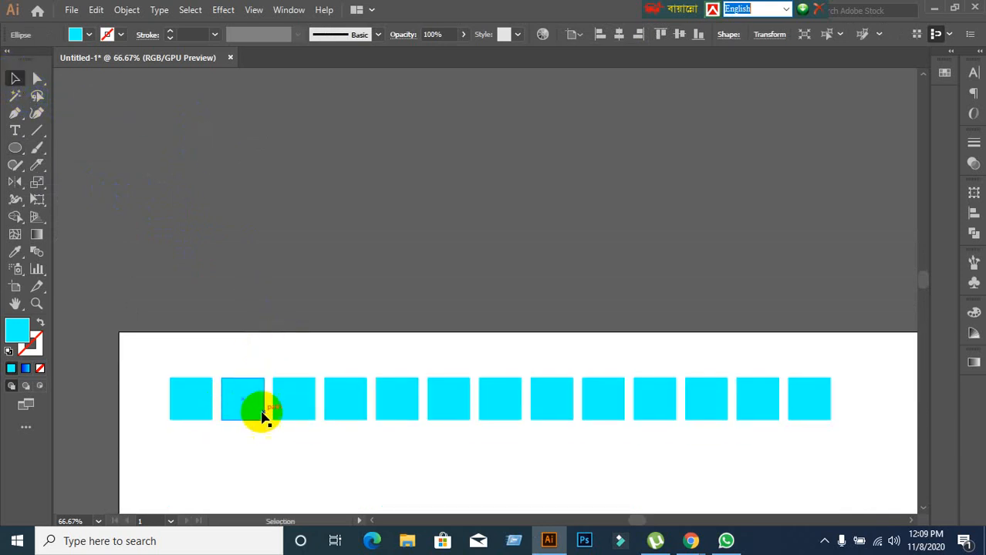
scroll(330, 399, up, 2)
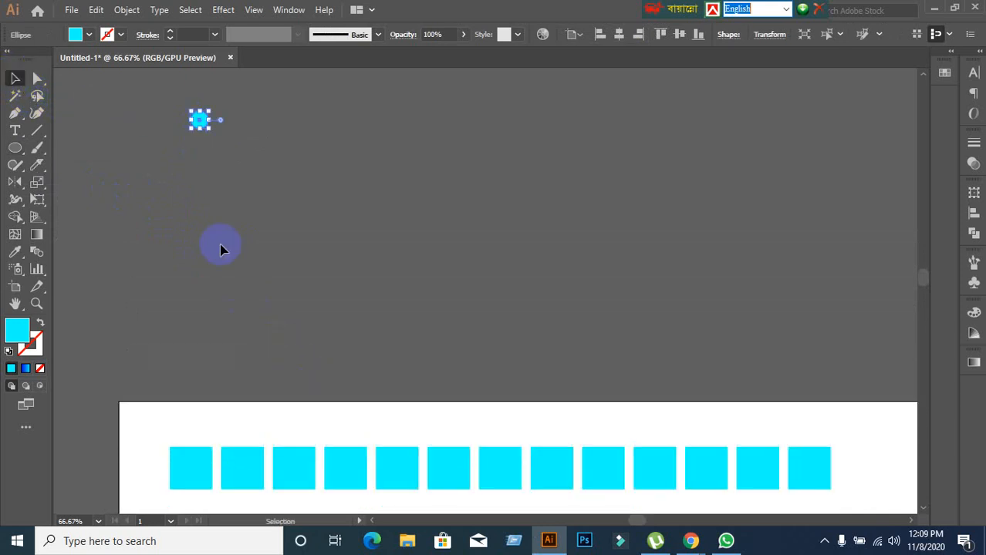
drag(199, 124, 209, 147)
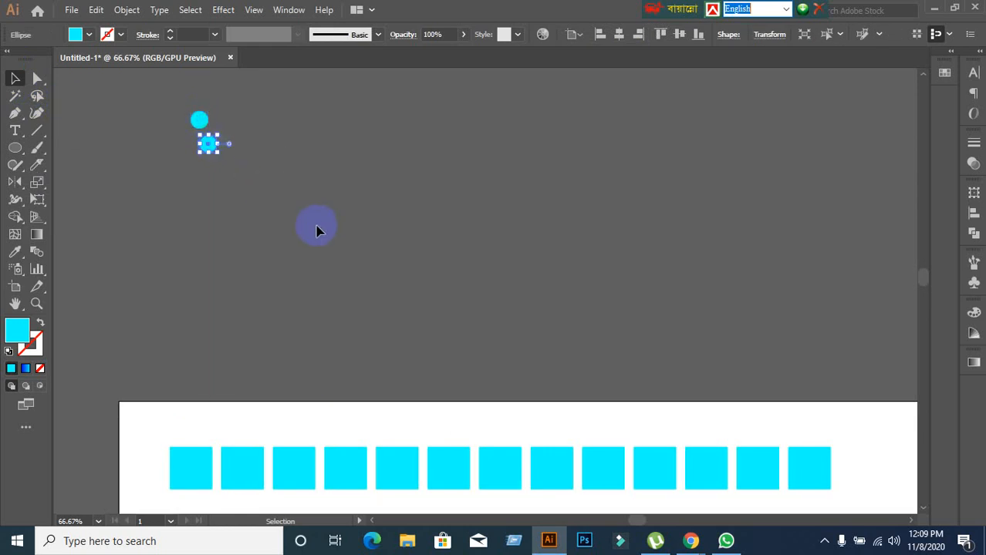
key(ctrl+d)
key(ctrl+d)
key(ctrl+d)
key(ctrl+d)
key(ctrl+d)
key(ctrl+d)
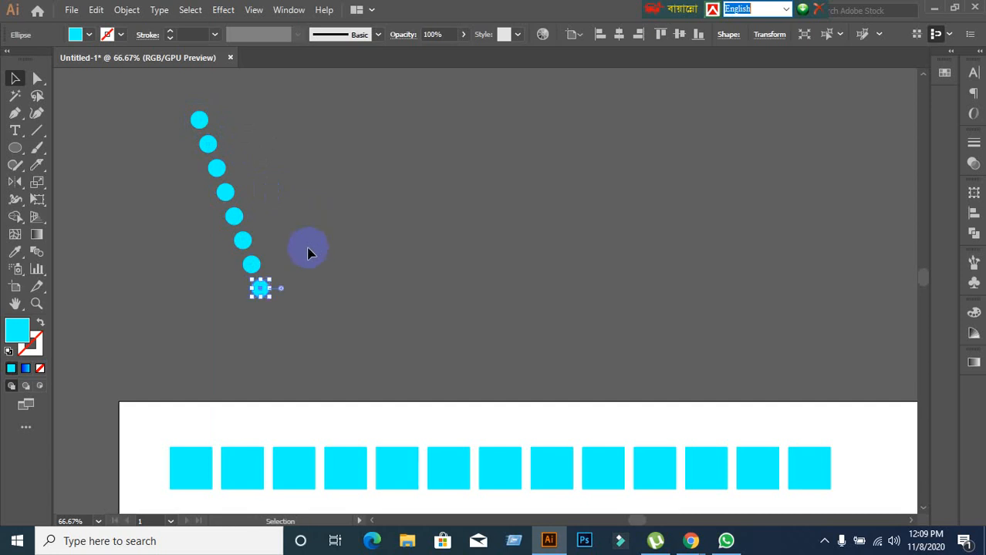
Copy the lowest circle diagonally up to the right and repeat to add five circles in a rising line.
drag(269, 297, 278, 270)
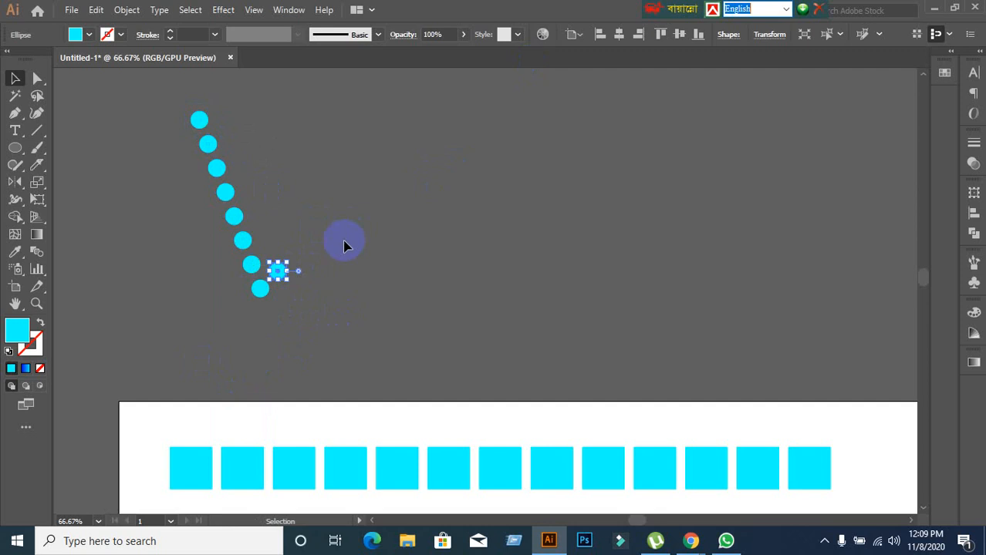
key(a)
key(ctrl+d)
key(ctrl+d)
key(ctrl+d)
key(ctrl+d)
key(v)
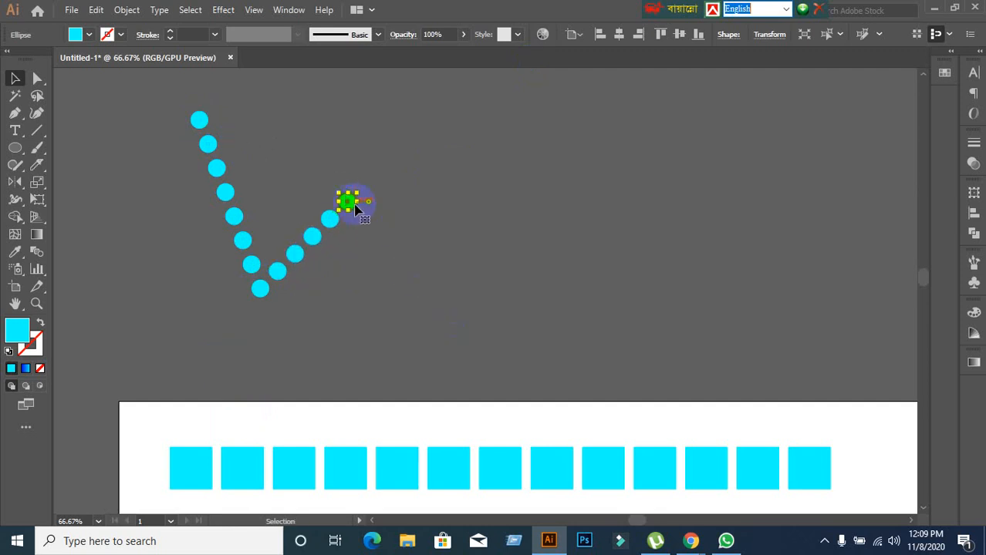
Copy the last circle diagonally down to the right and repeat to add seven circles in a descending line.
drag(348, 208, 365, 223)
key(ctrl+d)
key(ctrl+d)
key(ctrl+d)
key(ctrl+d)
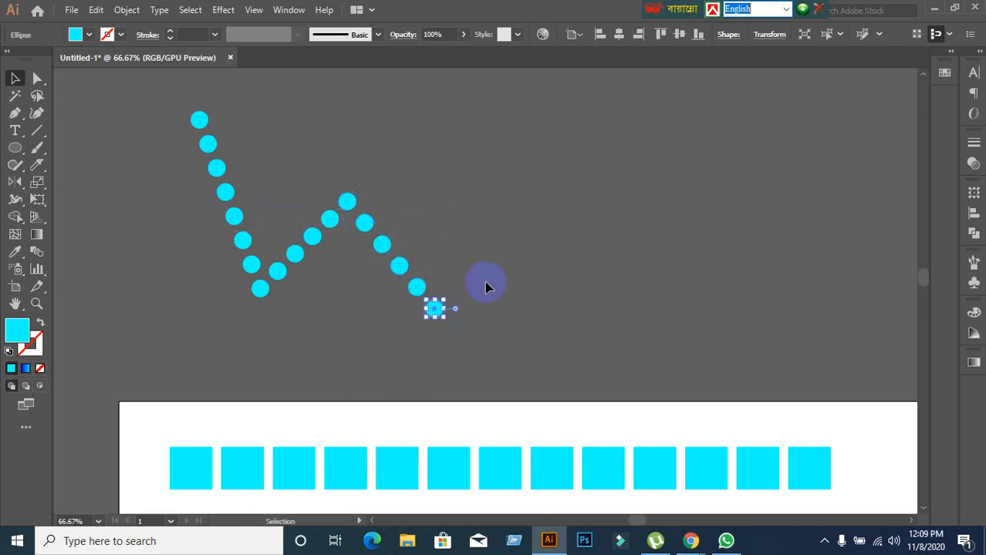
key(ctrl+d)
key(ctrl+d)
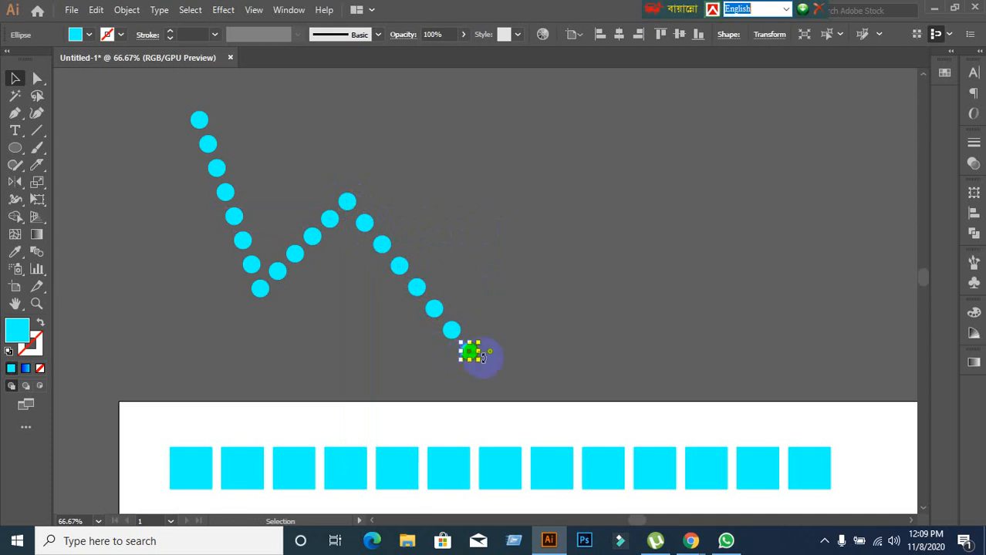
Copy the end circle horizontally to the left and repeat to add seventeen circles beneath the zigzag, then clear the selection.
mouse_move(468, 353)
mouse_down()
mouse_move(446, 354)
mouse_move(454, 363)
mouse_up()
key(ctrl+d)
key(ctrl+d)
key(ctrl+d)
key(ctrl+d)
key(ctrl+d)
key(ctrl+d)
key(ctrl+d)
key(ctrl+d)
key(ctrl+d)
key(ctrl+d)
key(ctrl+d)
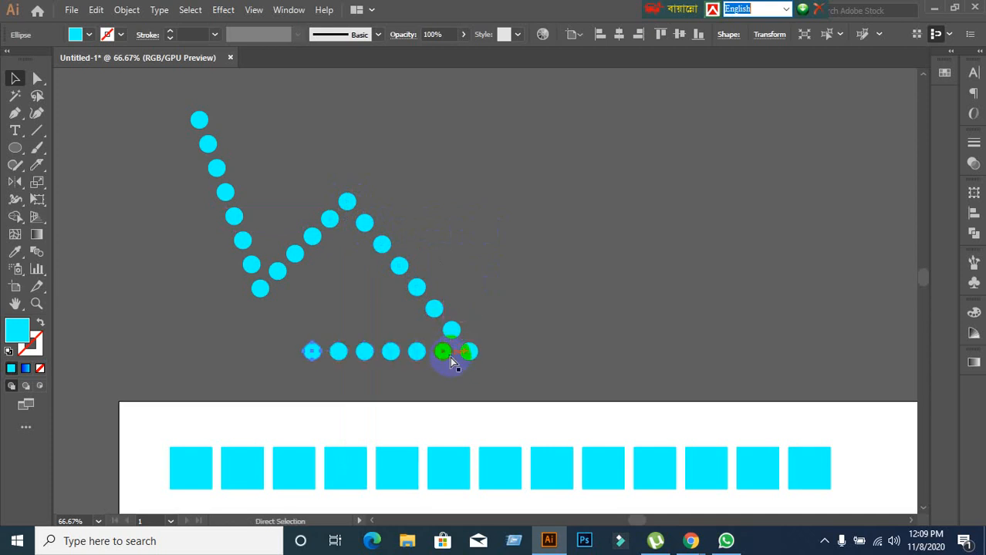
key(ctrl+d)
key(ctrl+d)
key(ctrl+d)
key(ctrl+d)
key(ctrl+d)
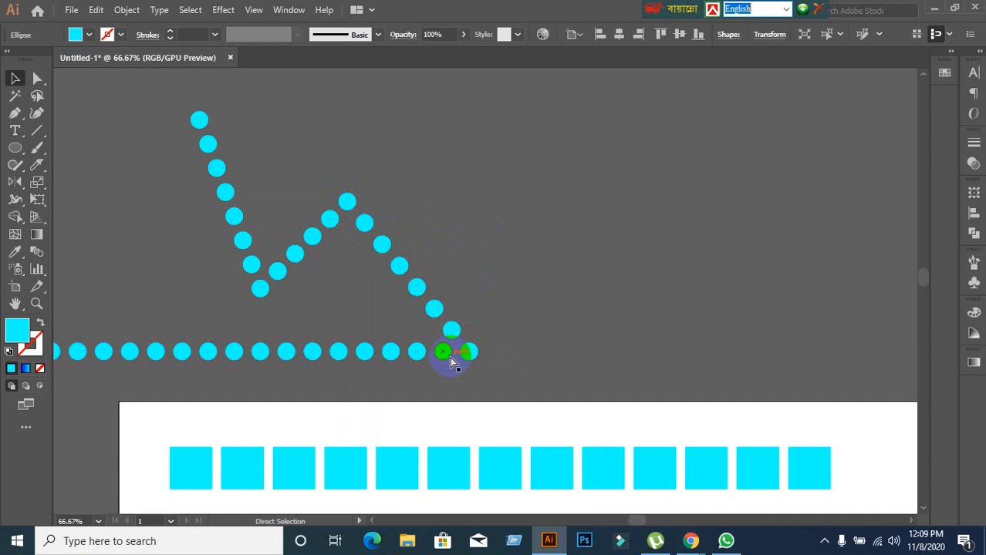
scroll(540, 340, down, 1)
click(513, 386)
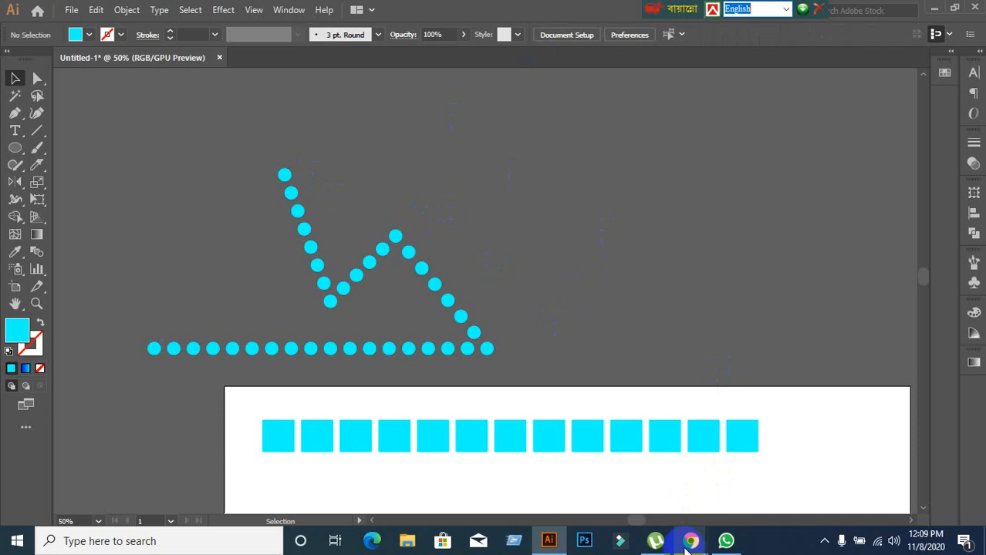
Switch to the Google Meet call in Chrome to talk with the class participants.
mouse_move(689, 538)
click(579, 467)
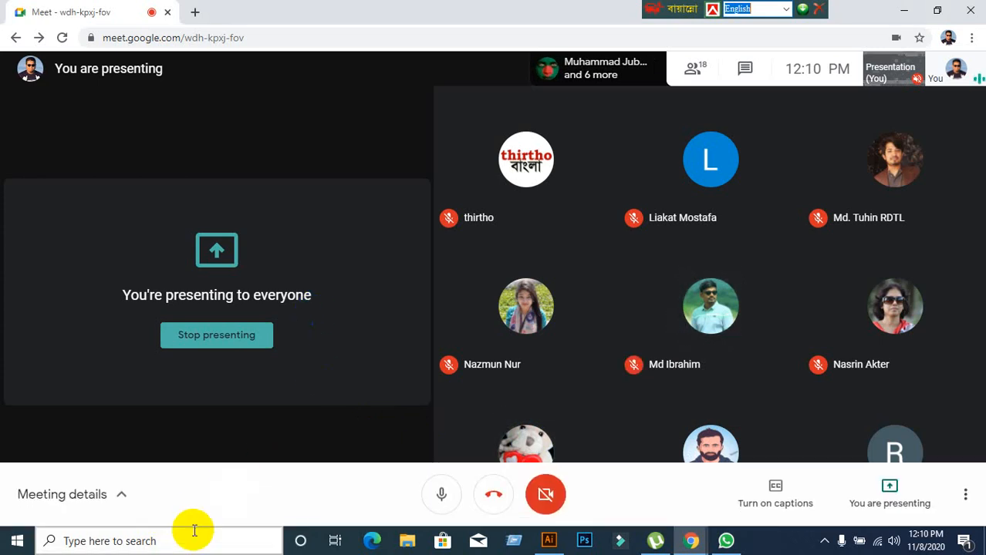
mouse_move(583, 306)
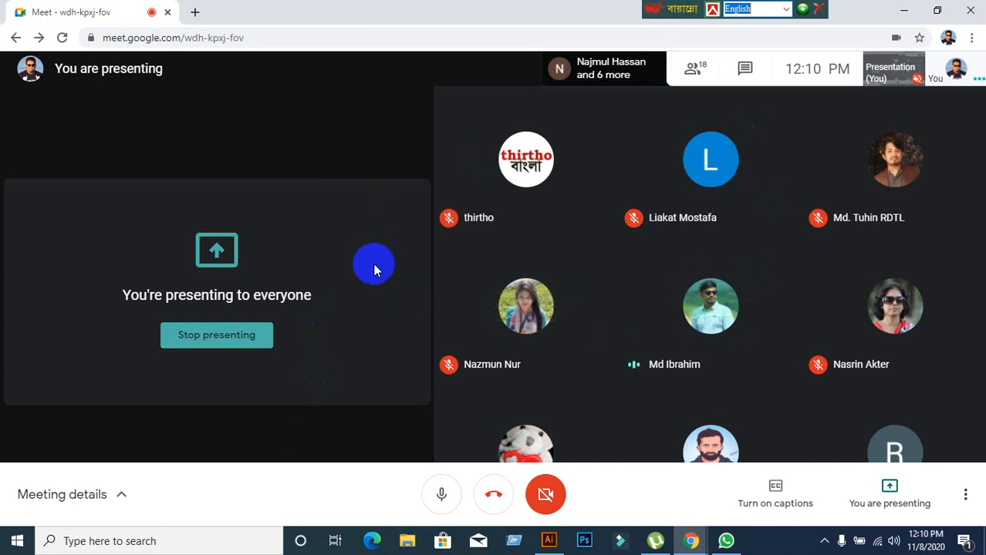
mouse_move(693, 371)
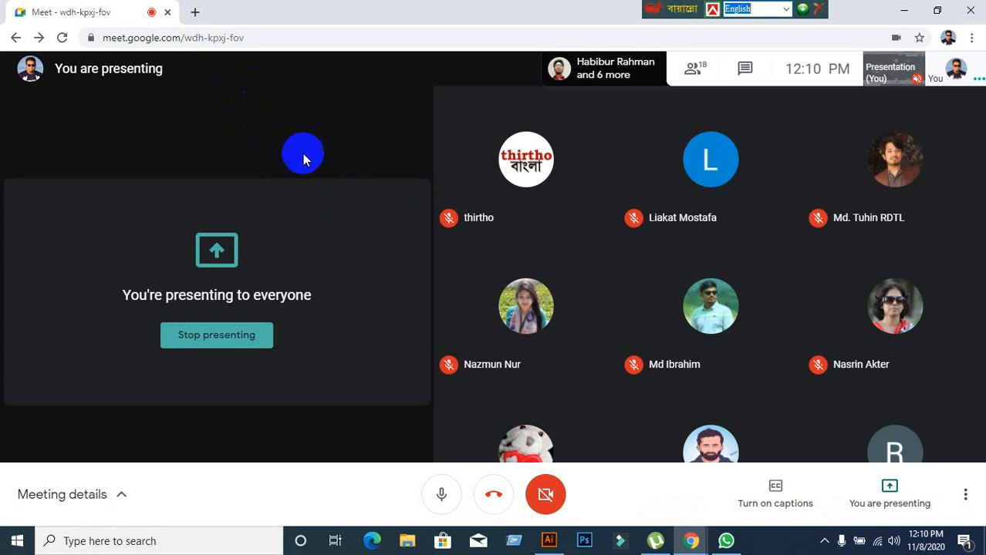
Move the floating keyboard language bar further right along the screen's upper edge and switch back to the Illustrator document.
click(655, 6)
drag(655, 4, 762, 4)
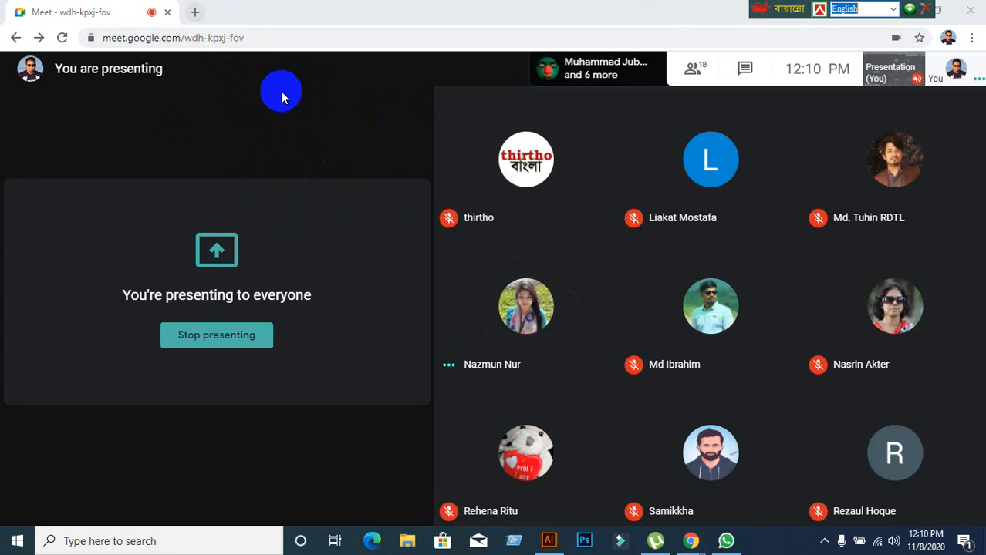
click(548, 540)
scroll(536, 378, down, 1)
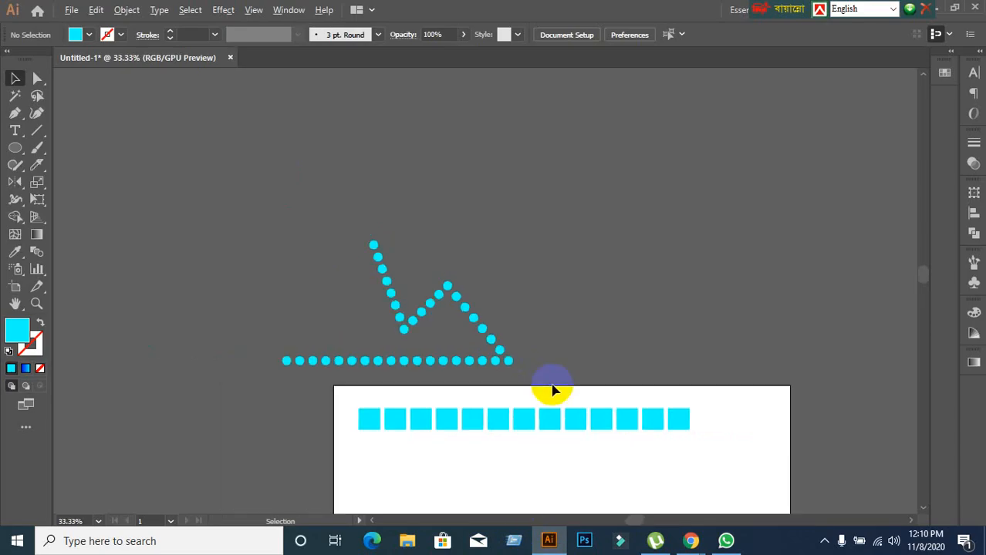
Delete all the circles and the row of squares to leave an empty artboard centred in the view.
drag(595, 458, 537, 337)
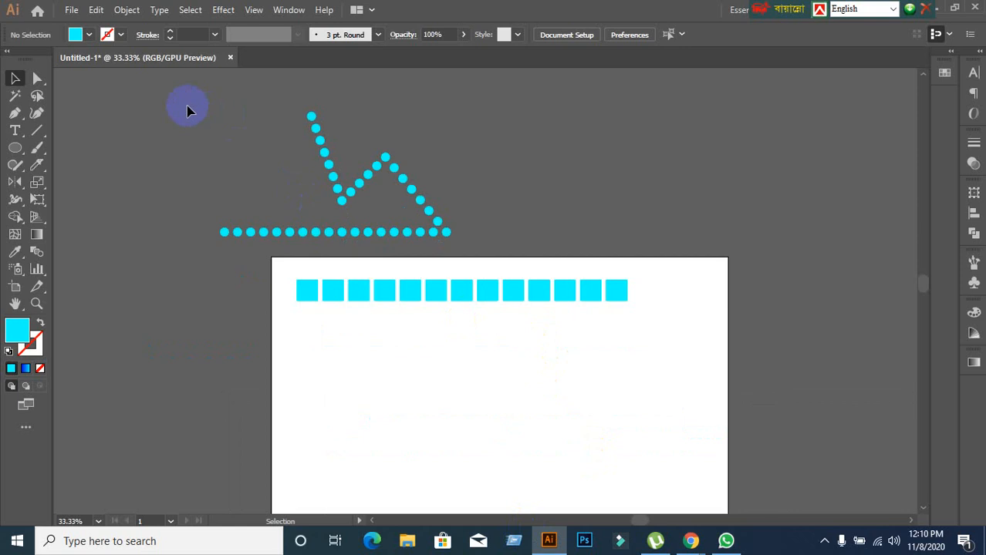
drag(188, 108, 639, 338)
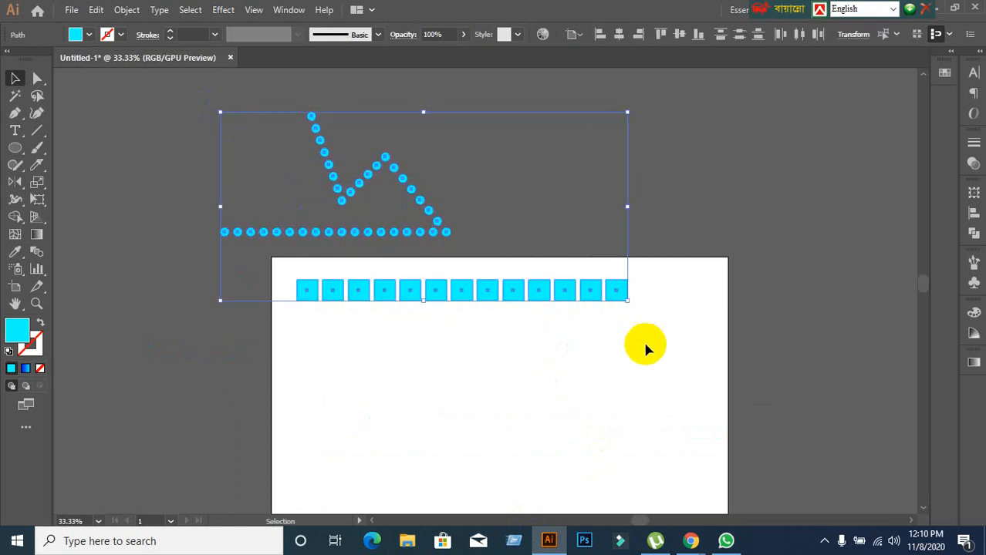
key(Delete)
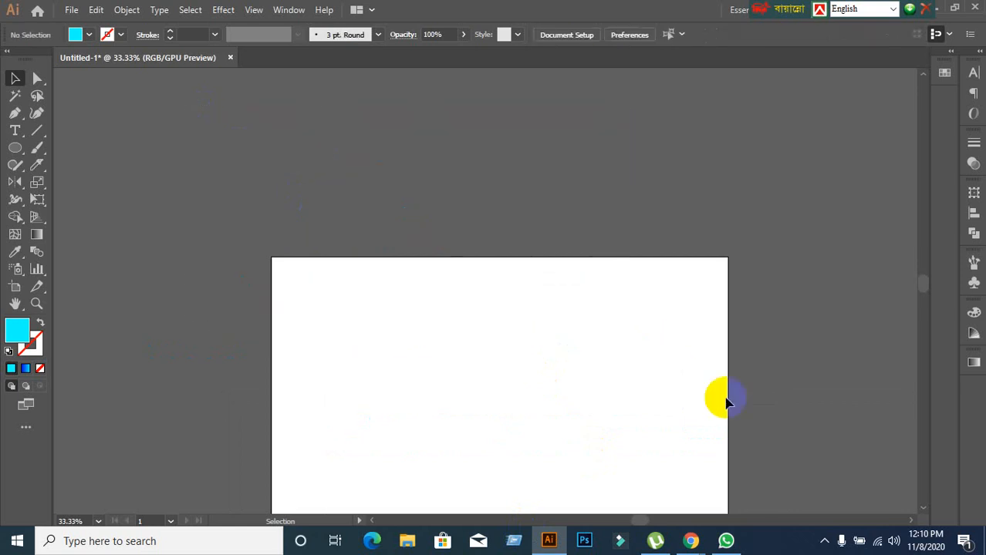
scroll(721, 397, down, 1)
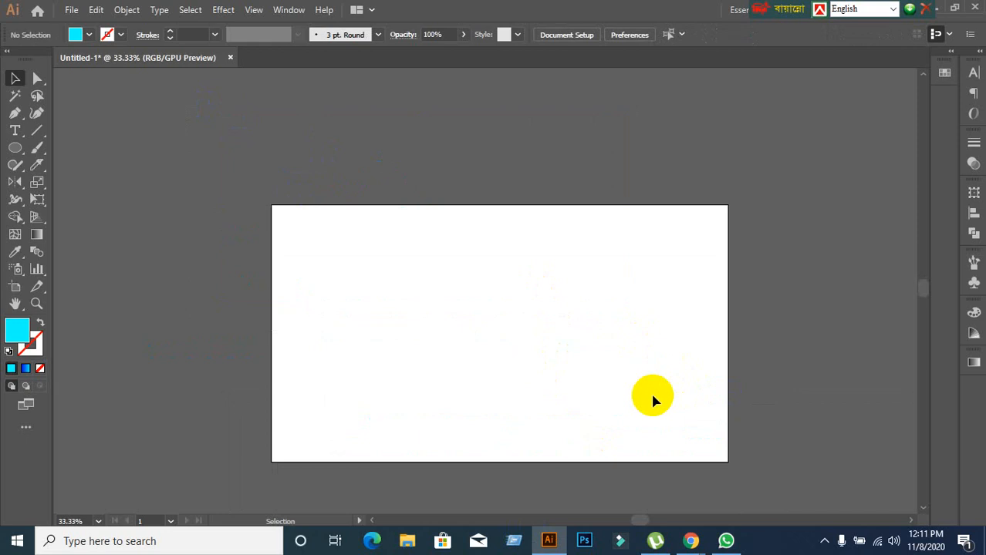
scroll(652, 401, up, 1)
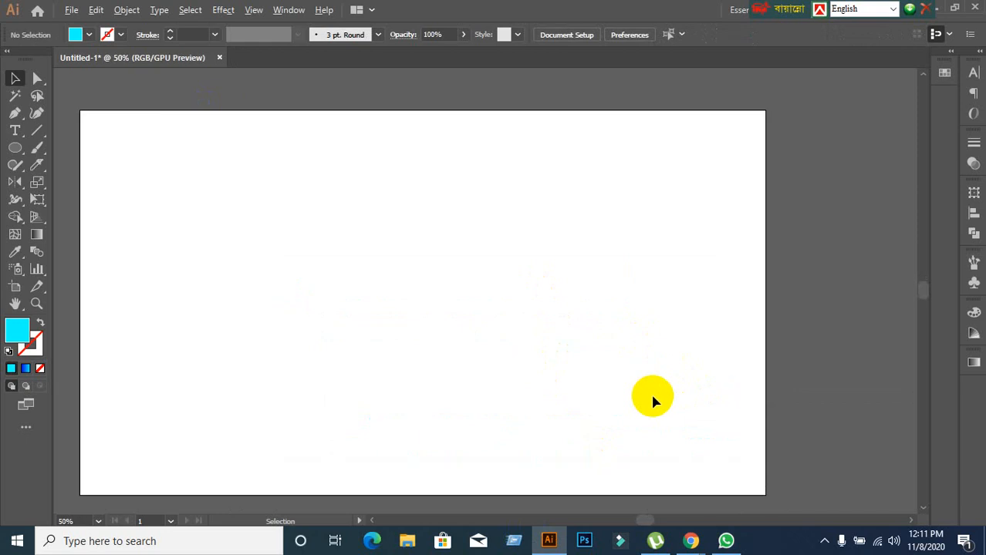
key(space)
drag(530, 374, 600, 375)
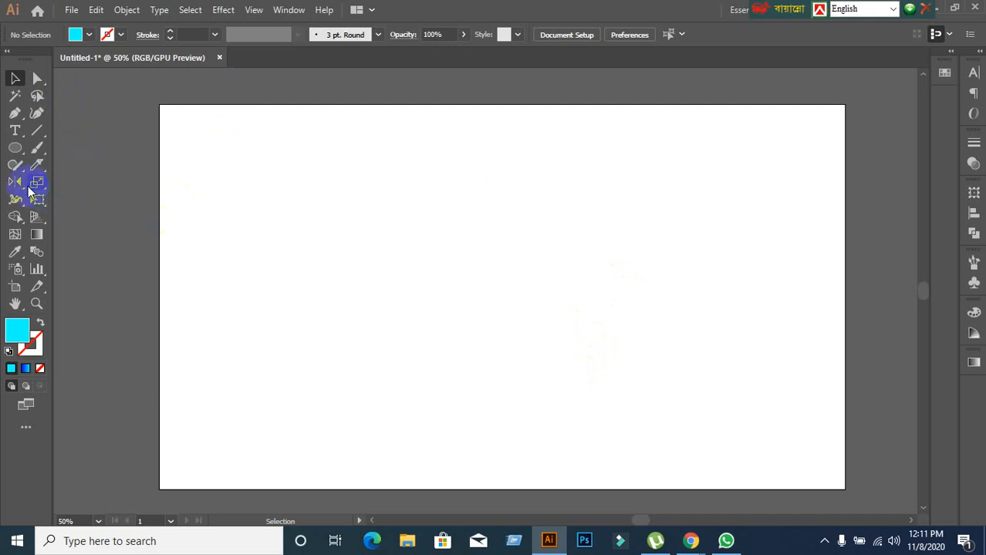
Show the Rotate and Reflect tools in their shared tool group, activate Rotate briefly and return to the Selection tool.
mouse_move(29, 189)
mouse_down()
mouse_move(23, 183)
mouse_move(63, 184)
mouse_move(56, 169)
mouse_move(75, 166)
mouse_move(42, 150)
mouse_move(76, 150)
mouse_move(15, 165)
mouse_move(22, 195)
mouse_move(128, 190)
mouse_up()
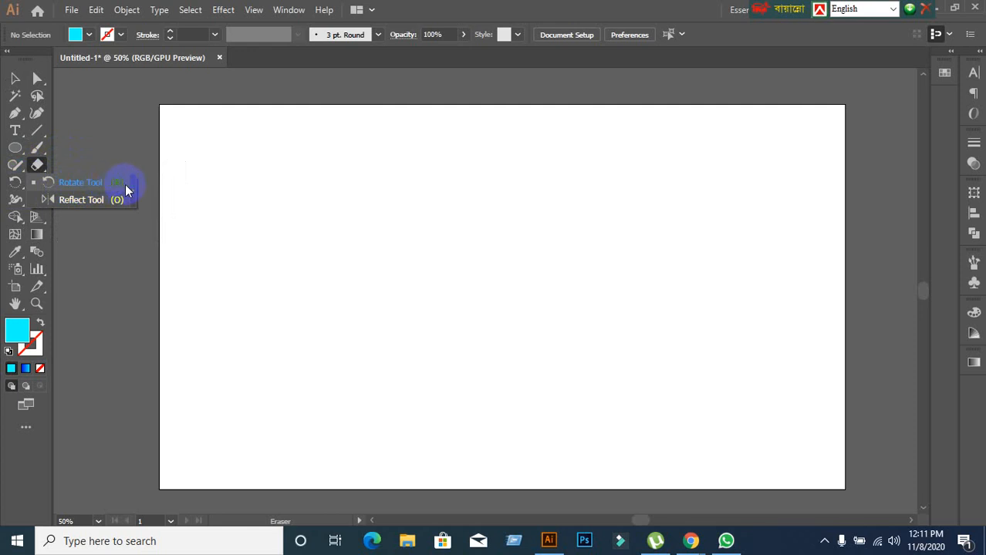
drag(128, 191, 20, 187)
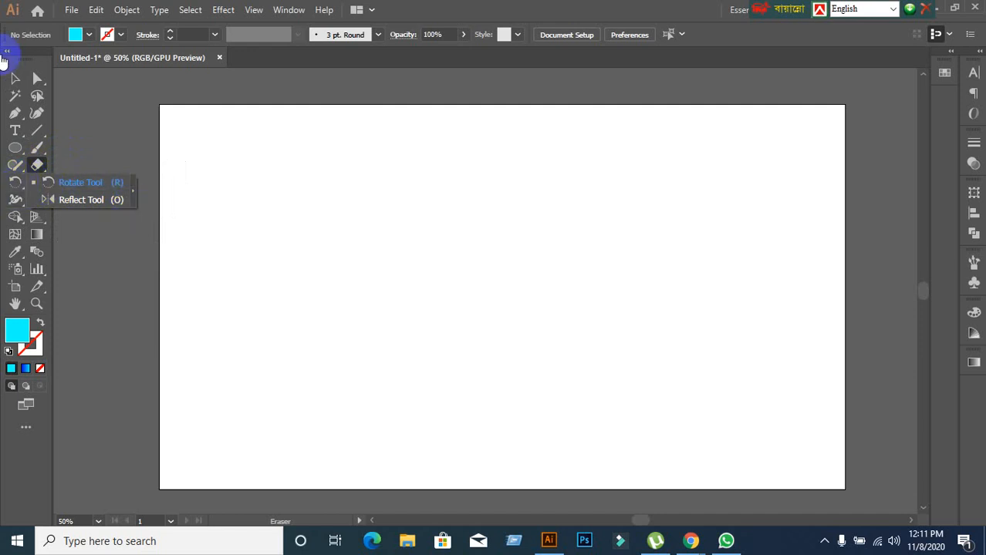
click(14, 79)
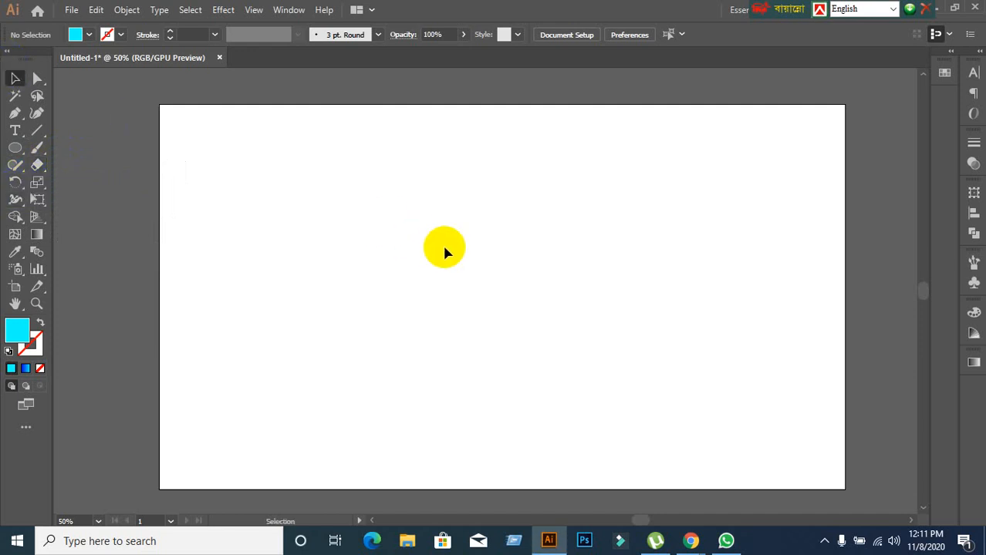
key(r)
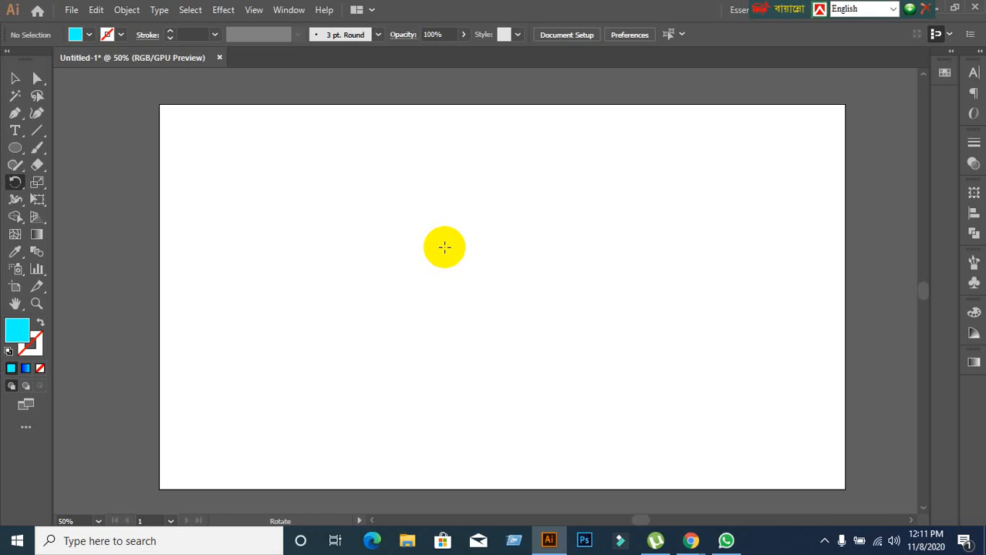
click(15, 79)
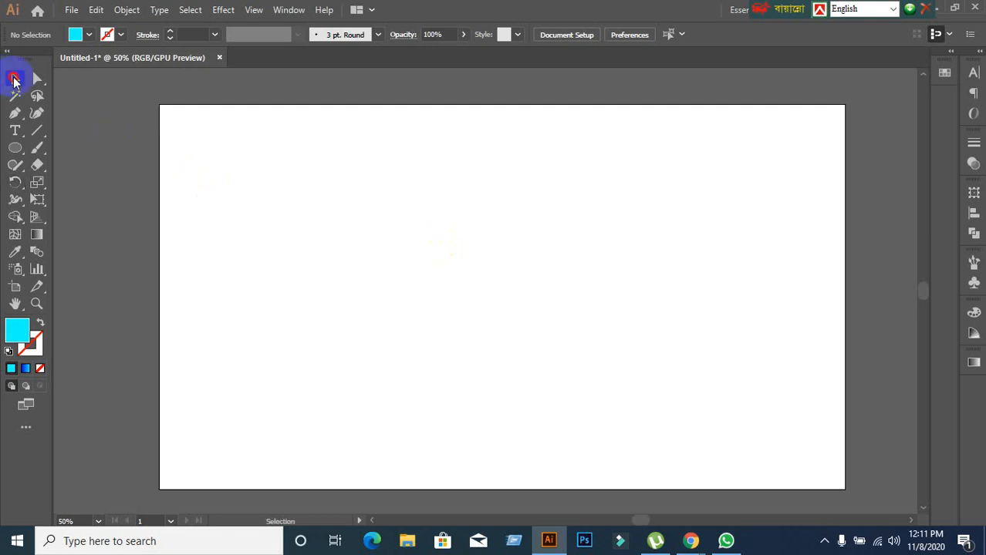
drag(16, 183, 85, 194)
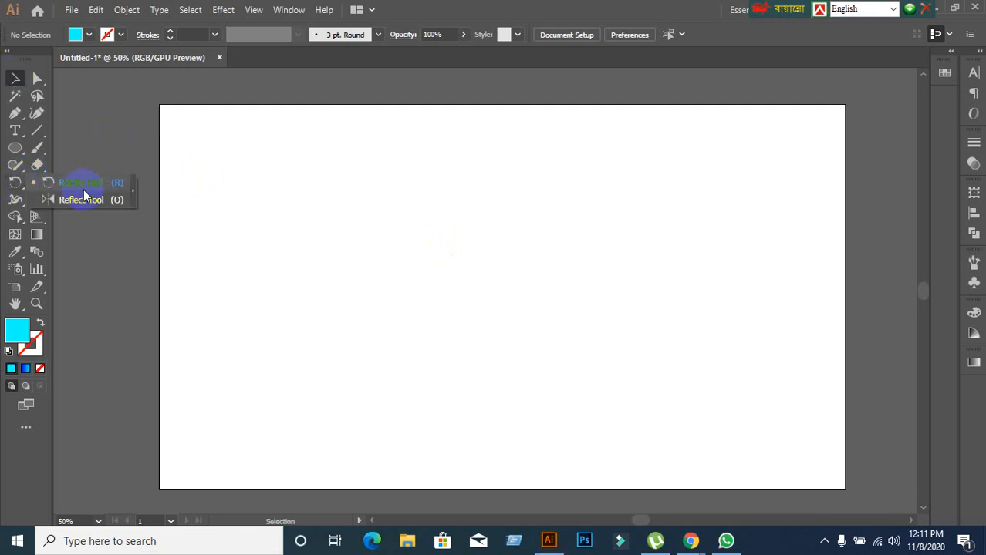
click(17, 78)
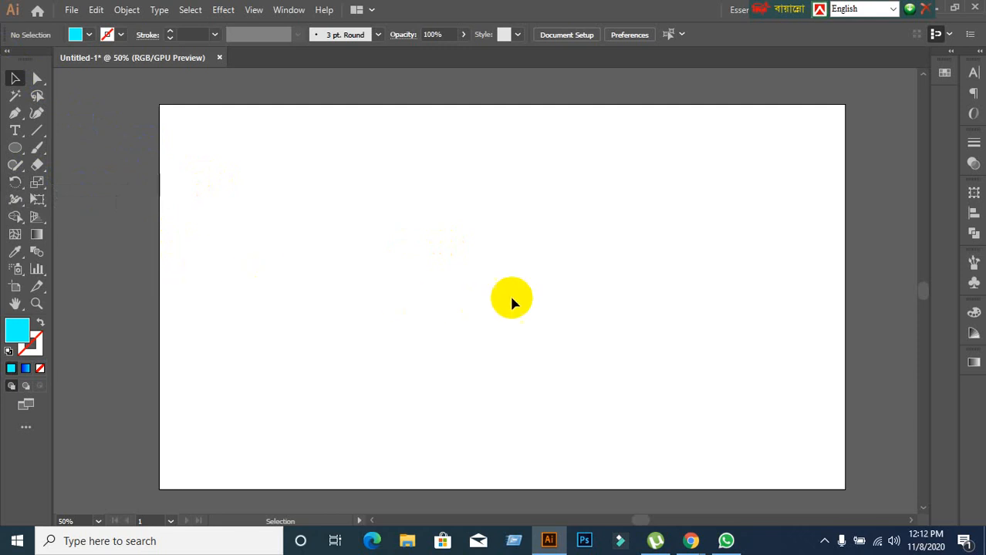
Switch to the Google Meet call in Chrome to check on the participants and return to the Illustrator document.
mouse_move(692, 541)
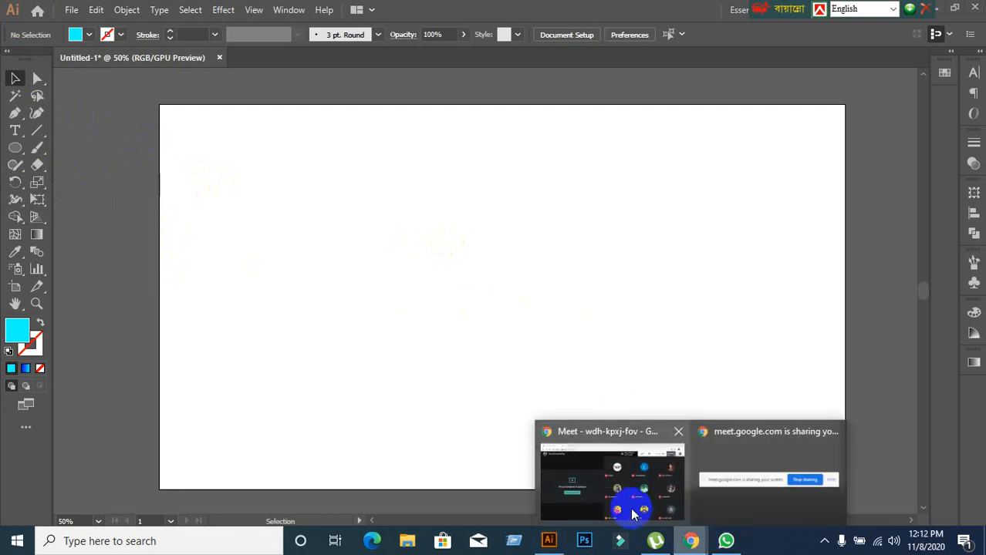
click(630, 507)
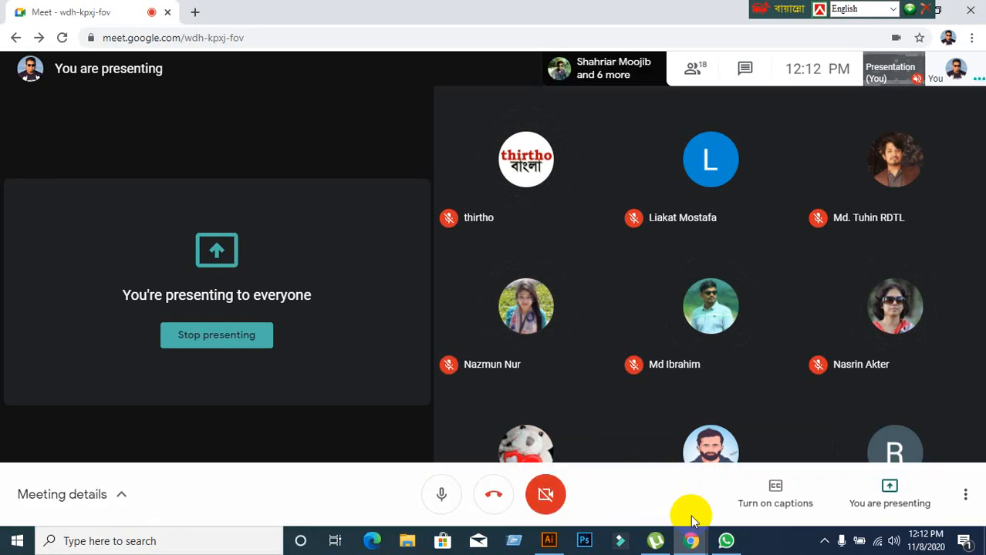
click(549, 540)
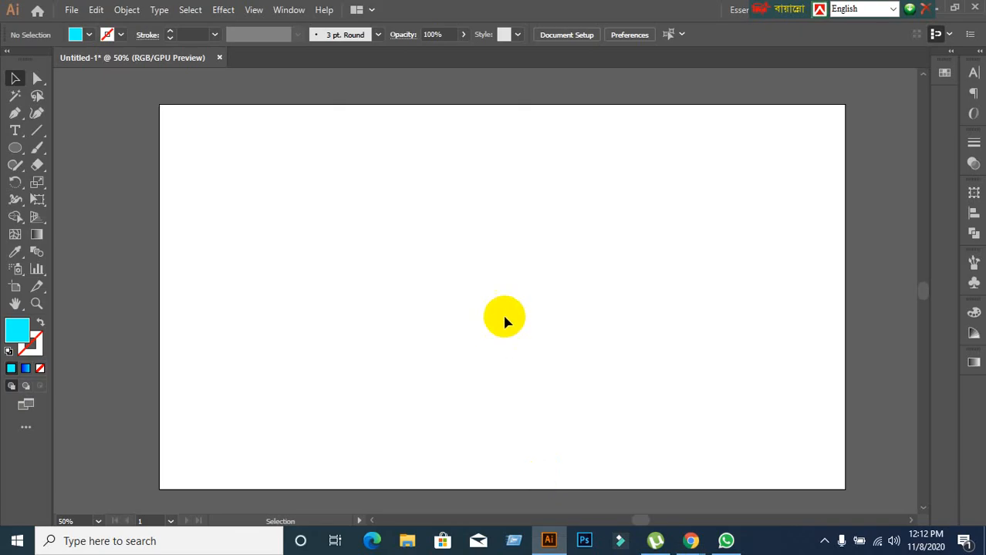
Draw a tall, narrow vertical rectangle with the cyan fill in the upper middle of the artboard.
scroll(504, 320, down, 1)
click(14, 147)
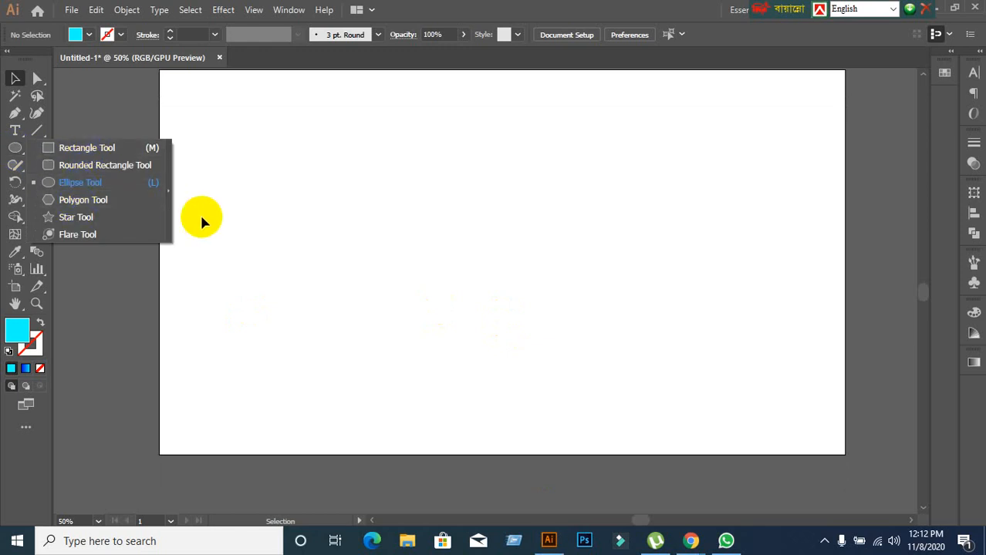
drag(36, 130, 67, 134)
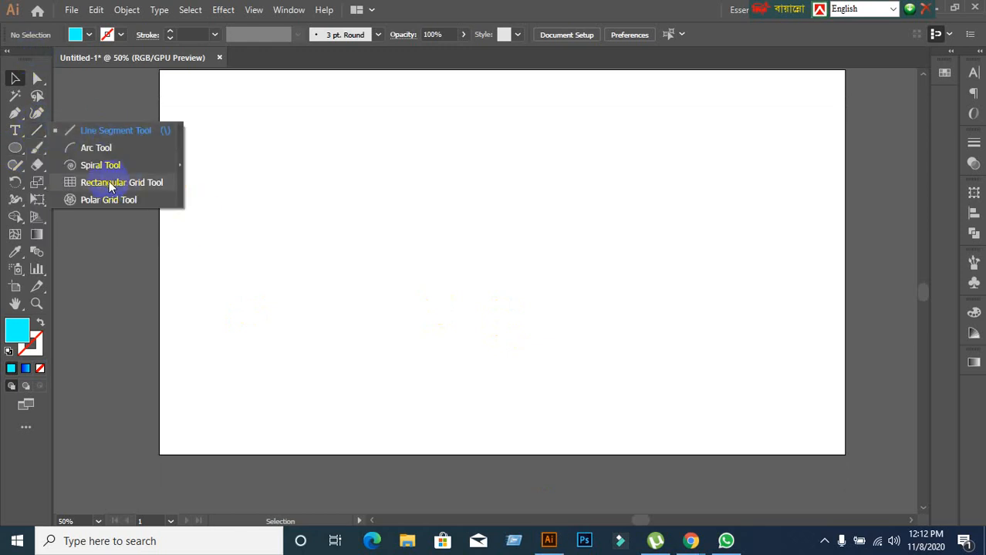
click(15, 147)
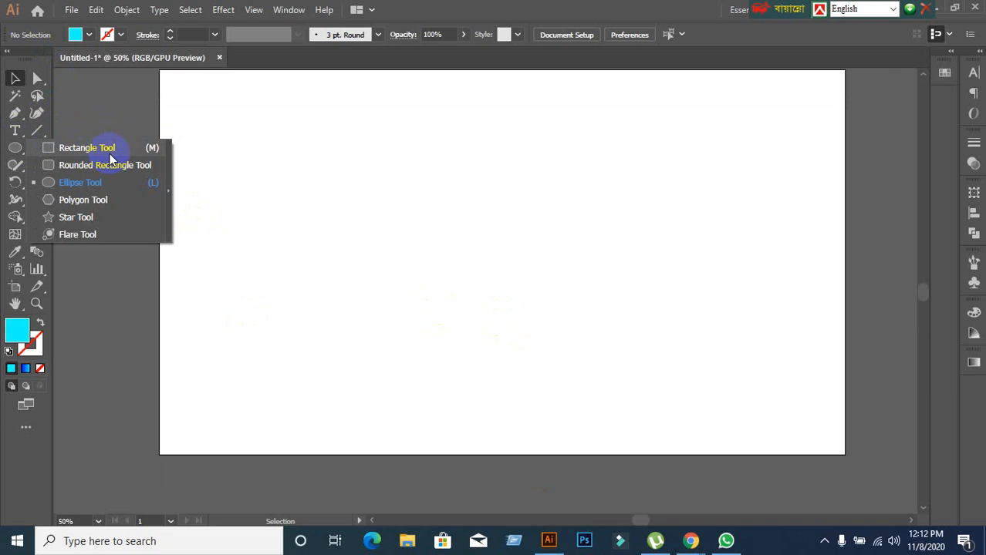
drag(15, 147, 91, 153)
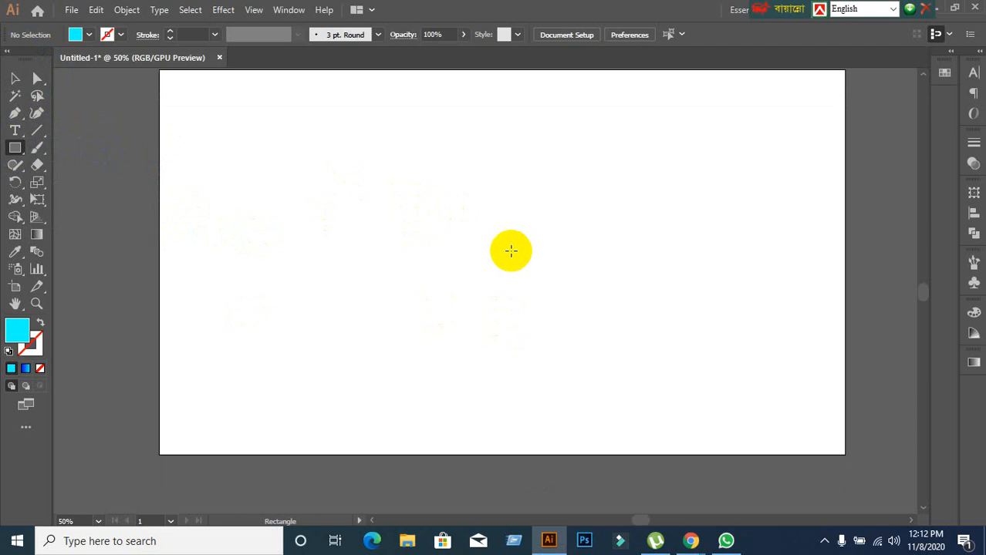
scroll(510, 250, up, 1)
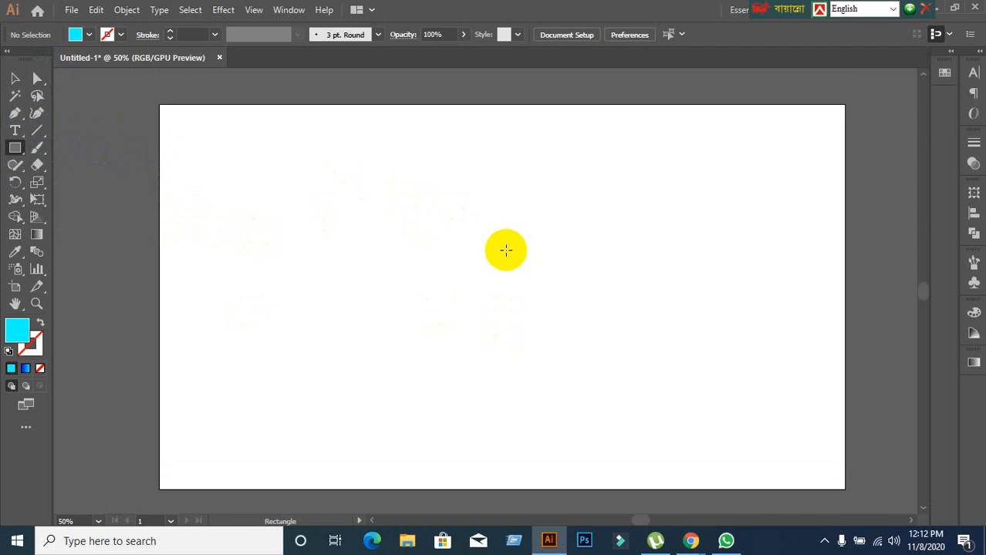
drag(11, 161, 97, 146)
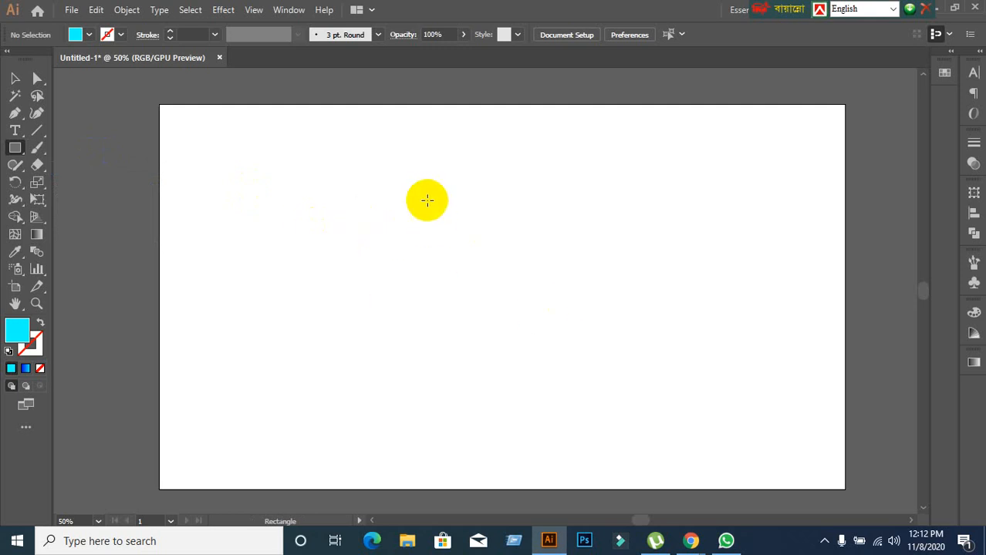
drag(423, 122, 436, 363)
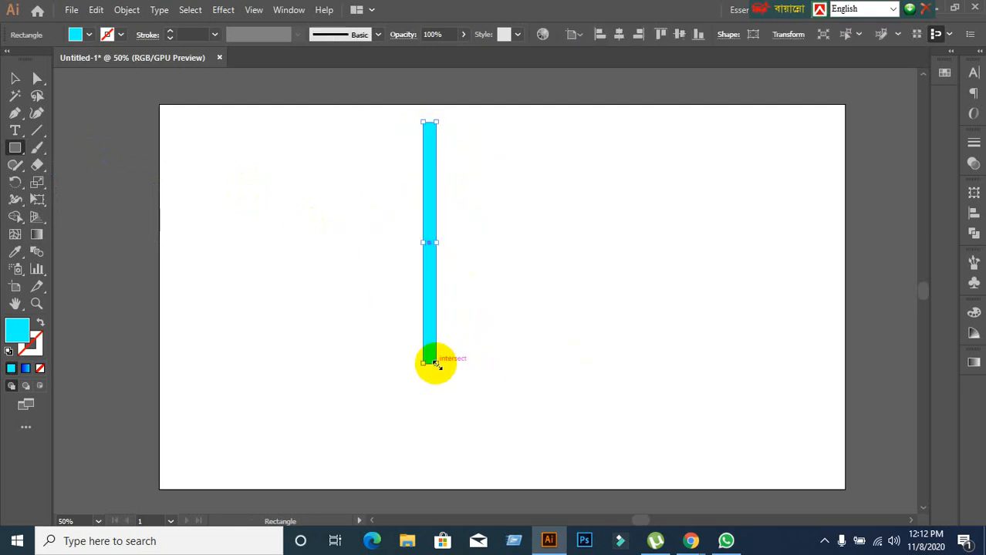
Rotate the cyan rectangle clockwise about its centre until it slants upward to the right.
click(15, 182)
click(373, 213)
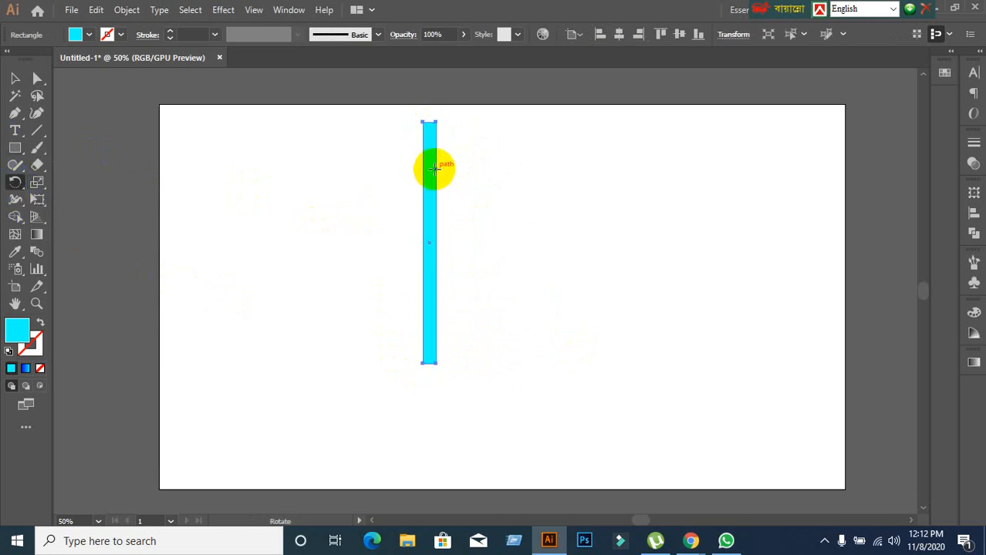
drag(434, 168, 478, 220)
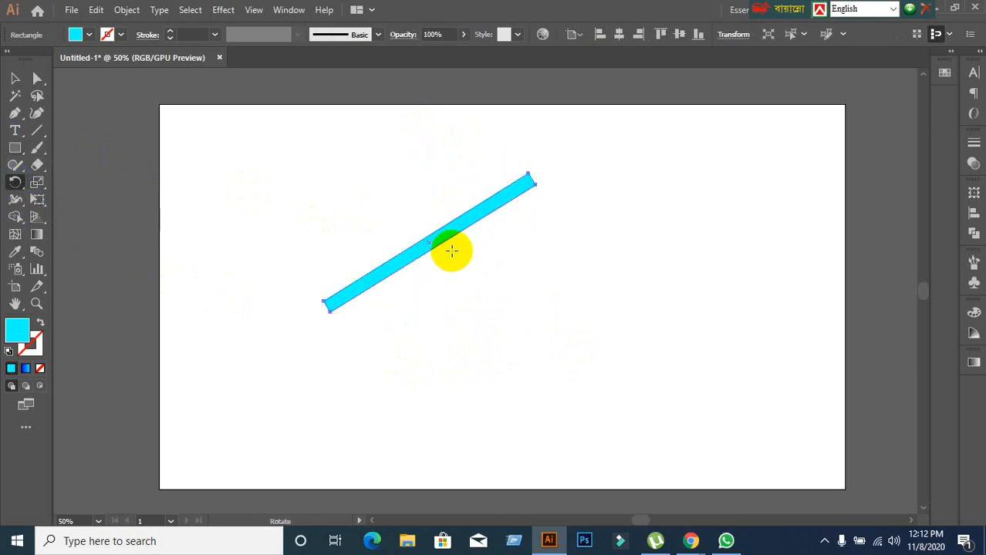
scroll(455, 243, up, 4)
scroll(479, 235, down, 2)
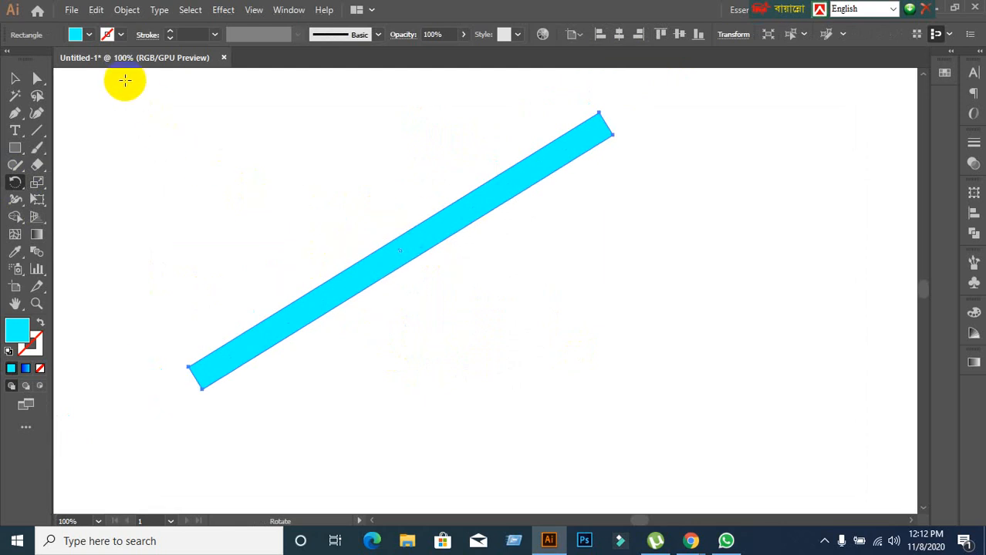
Change the slanted rectangle's fill to red.
click(83, 39)
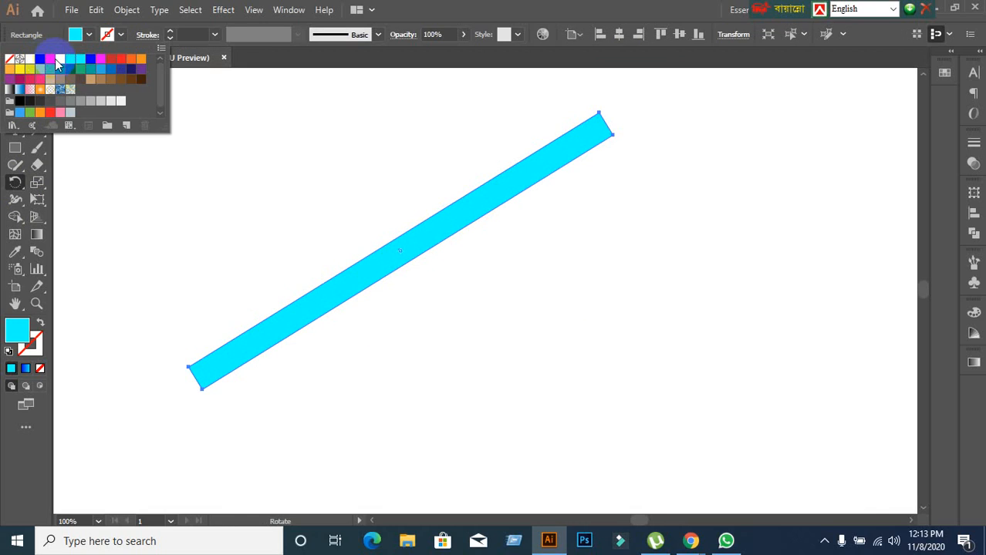
click(51, 59)
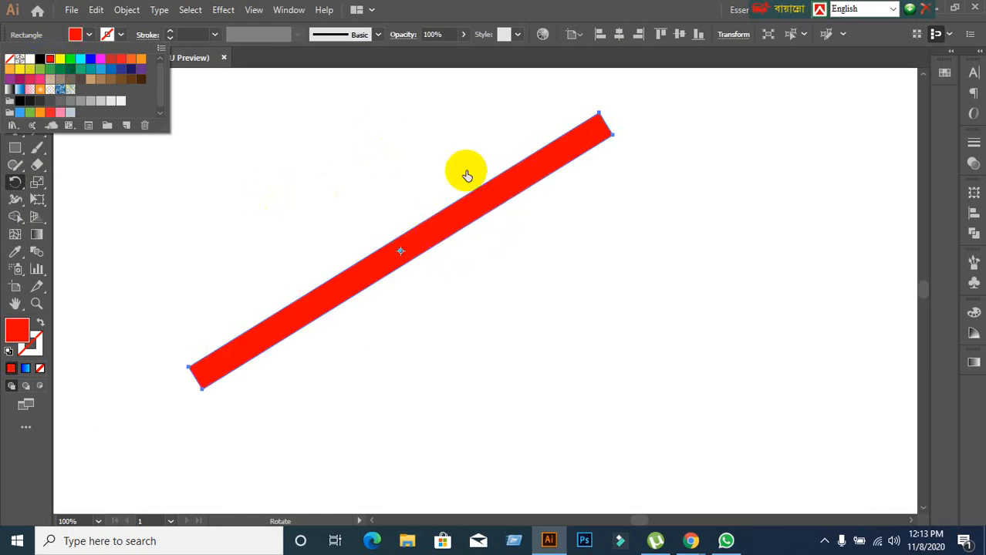
click(590, 7)
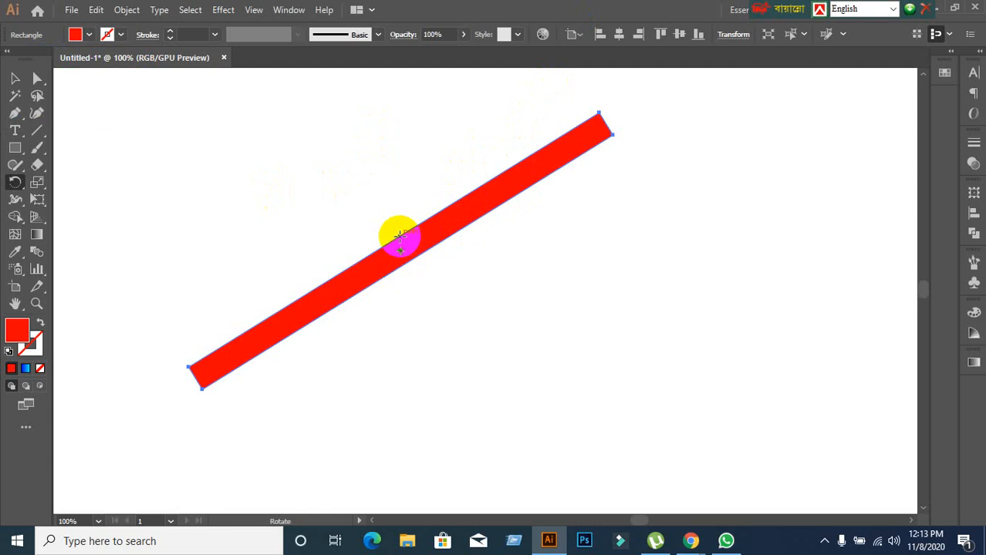
Rotate the red rectangle freely about its centre point until it slants gently downward to the right, and deselect it.
scroll(409, 267, up, 3)
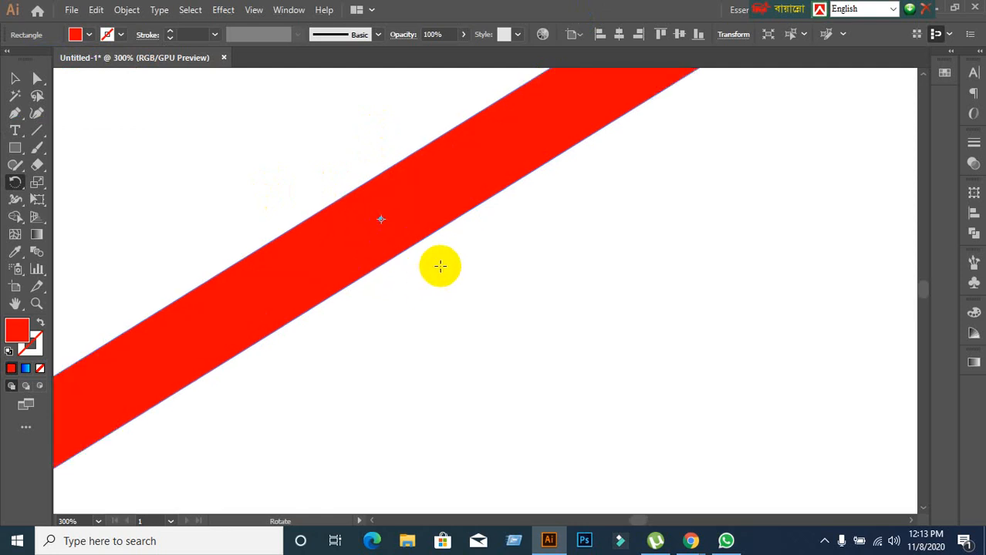
scroll(439, 266, down, 3)
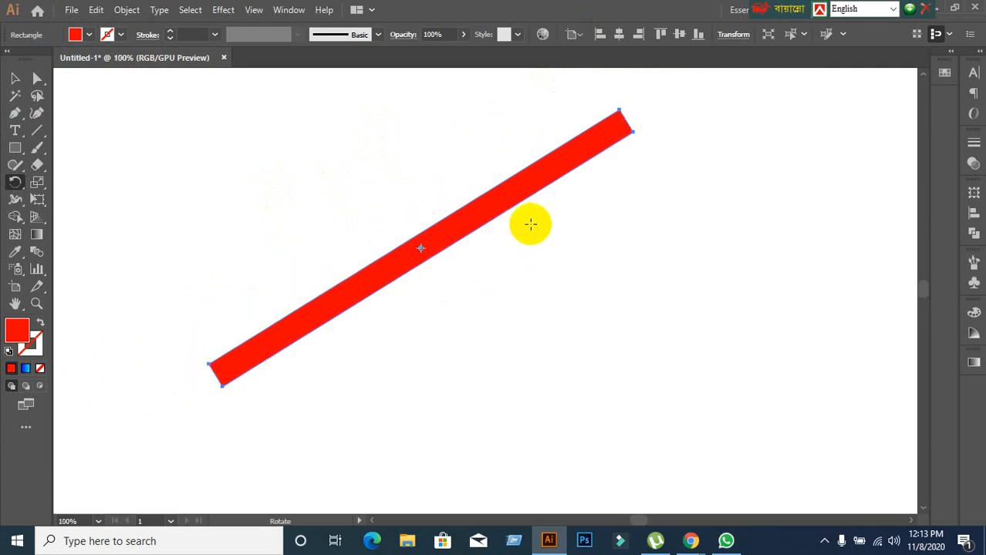
drag(533, 179, 395, 274)
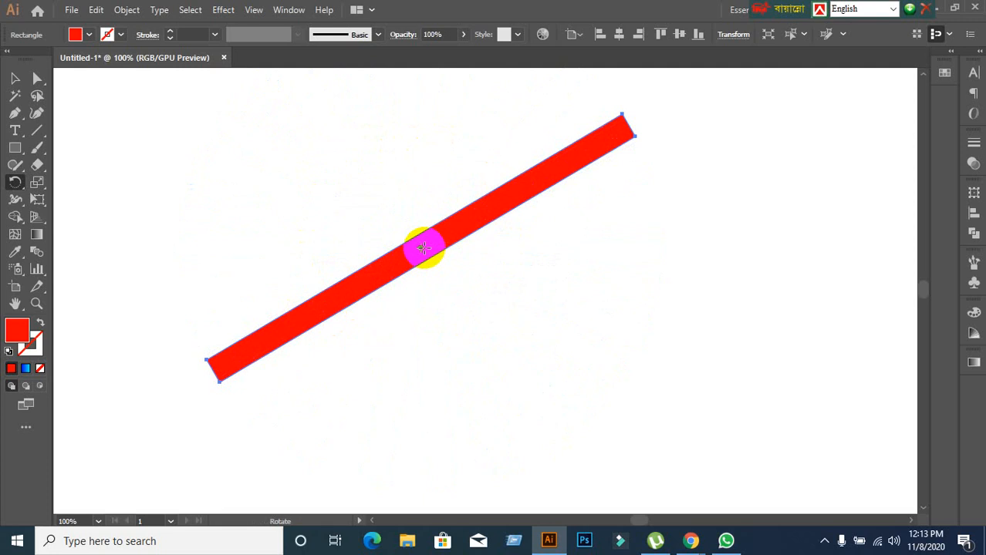
drag(550, 158, 332, 255)
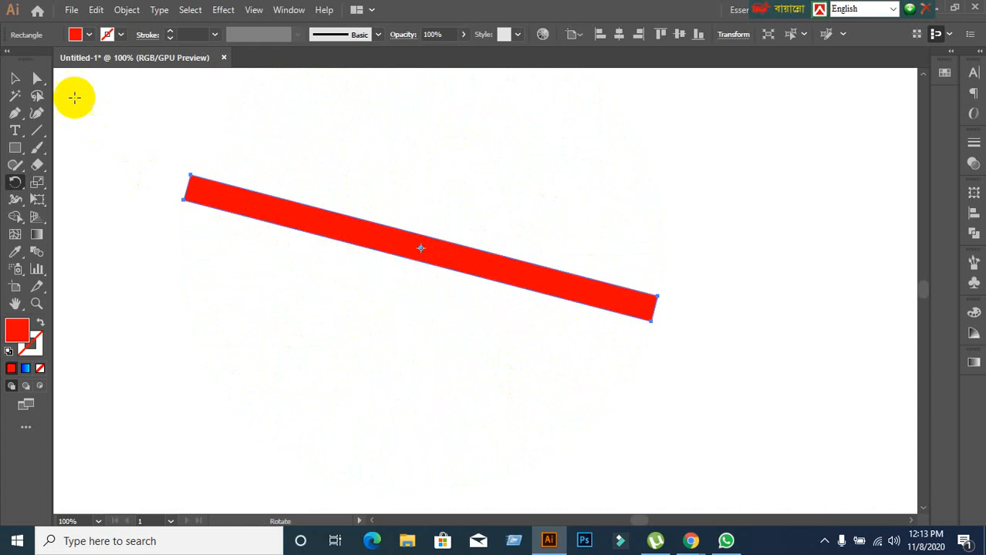
click(17, 78)
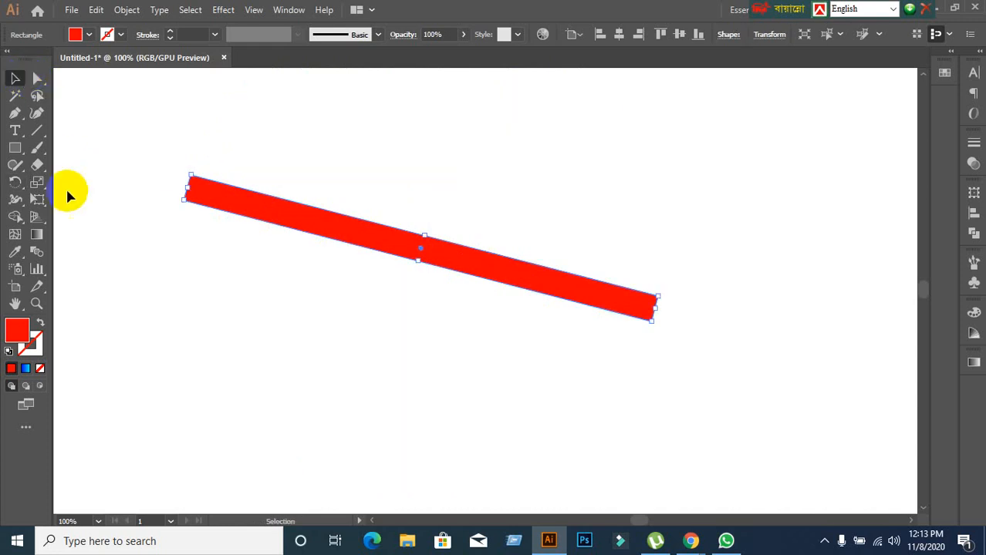
click(105, 253)
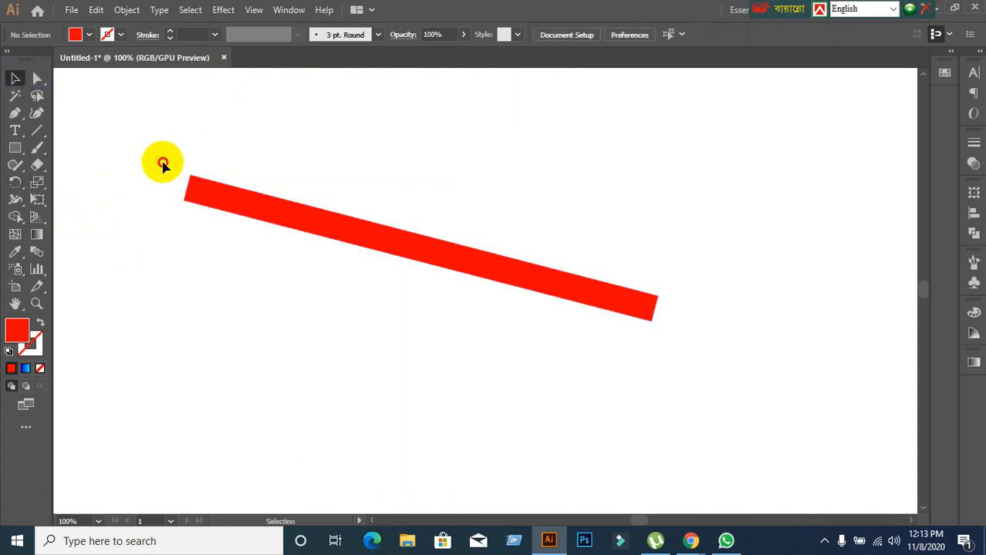
Delete the slanted red rectangle from the artboard.
drag(163, 164, 247, 271)
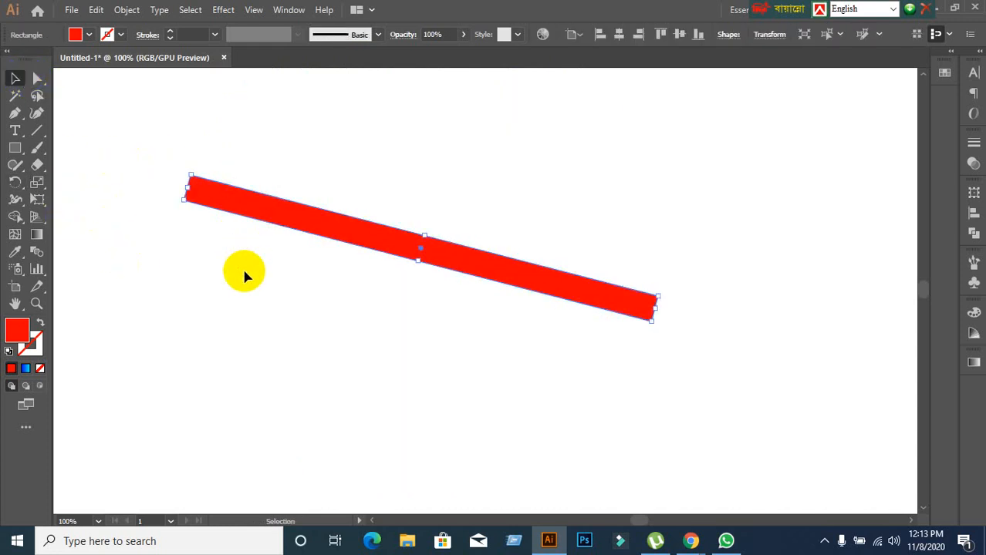
click(202, 267)
click(245, 203)
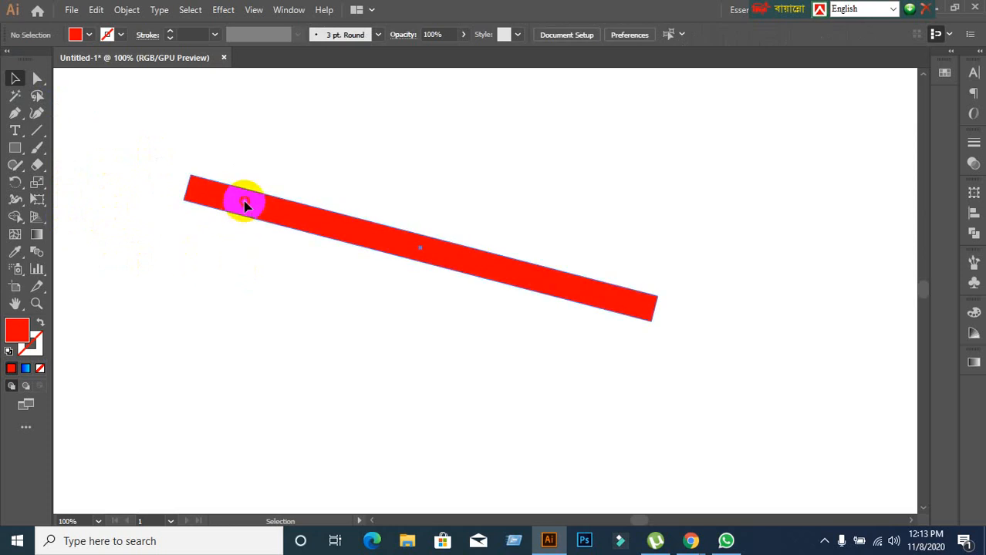
key(Delete)
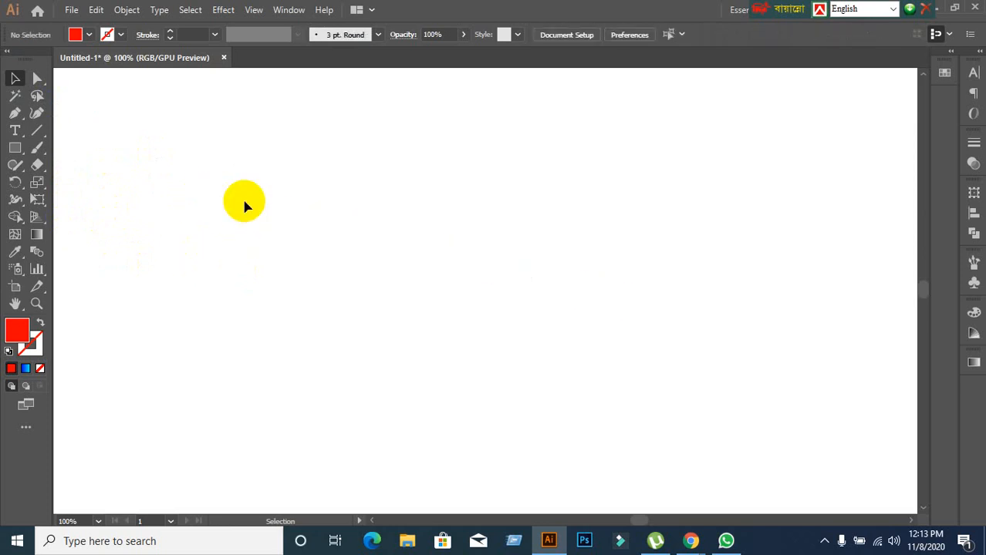
Draw a tall, narrow vertical red ellipse in the upper middle of the artboard and move it horizontally to the right.
click(14, 149)
drag(14, 149, 52, 180)
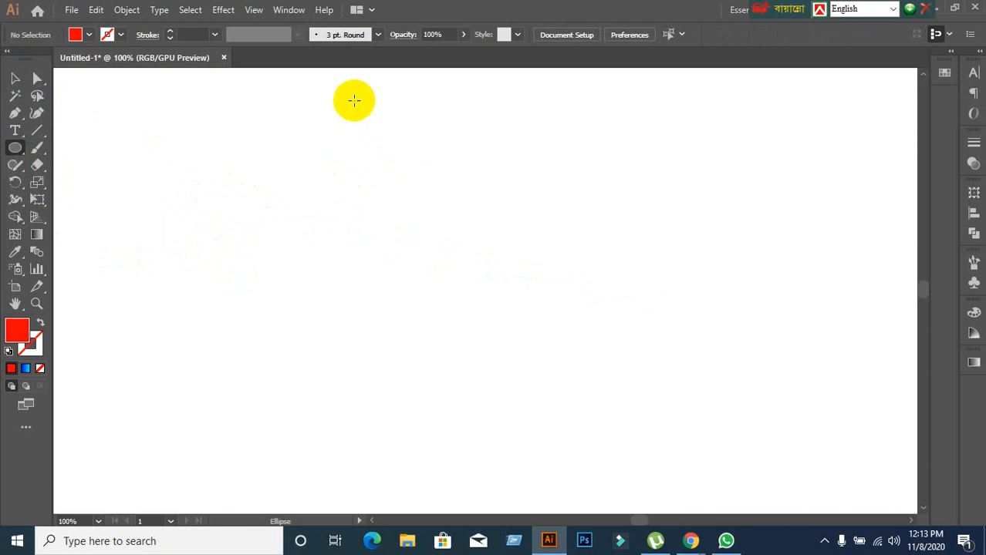
drag(353, 101, 385, 400)
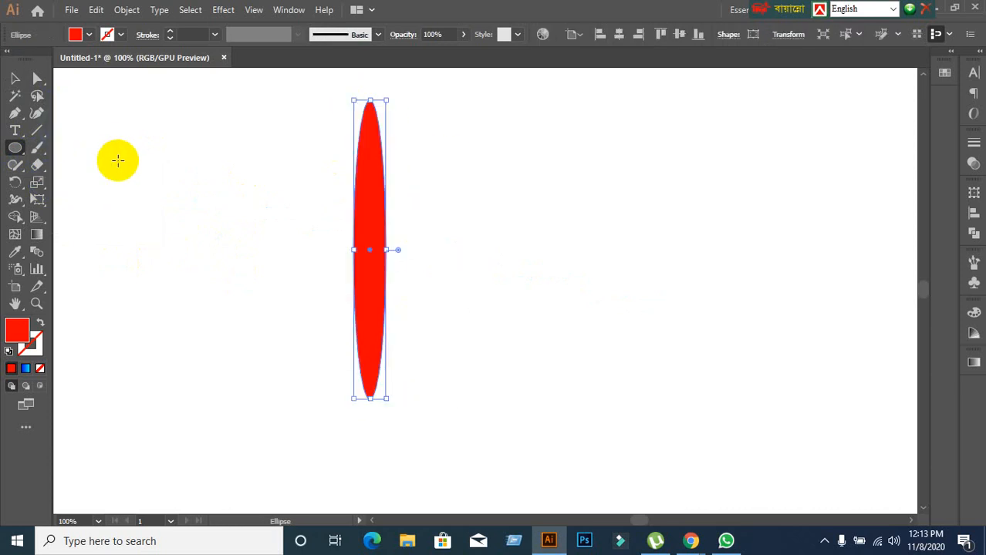
click(15, 78)
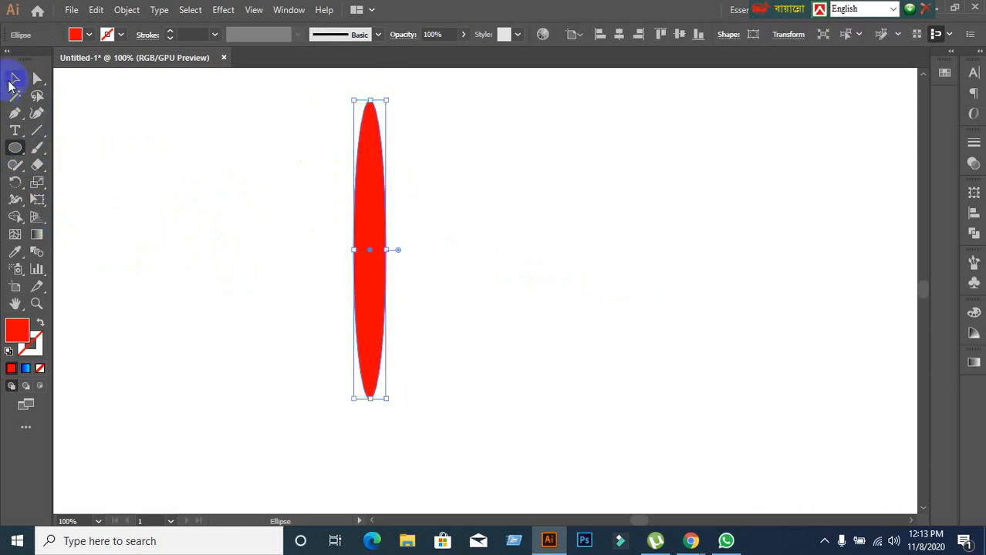
click(381, 204)
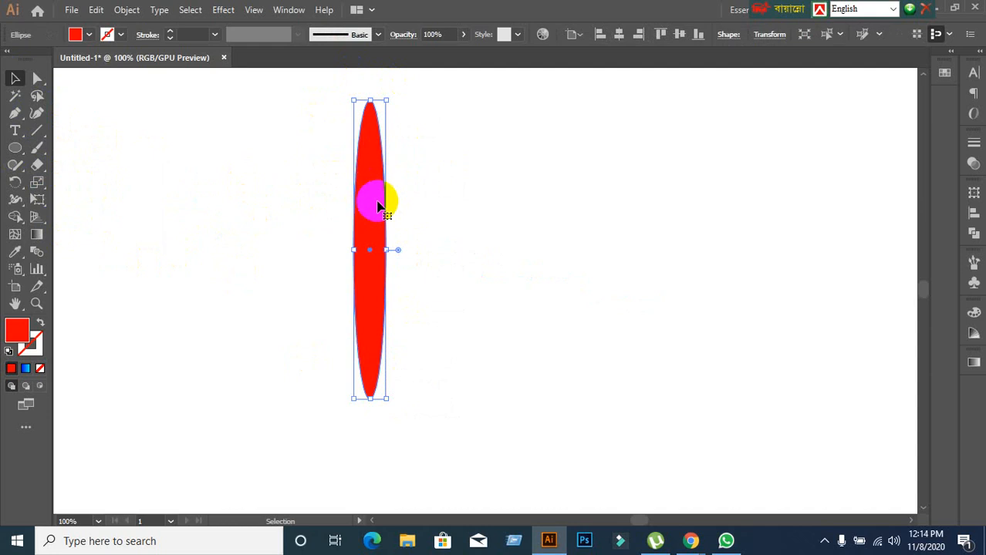
drag(379, 205, 475, 207)
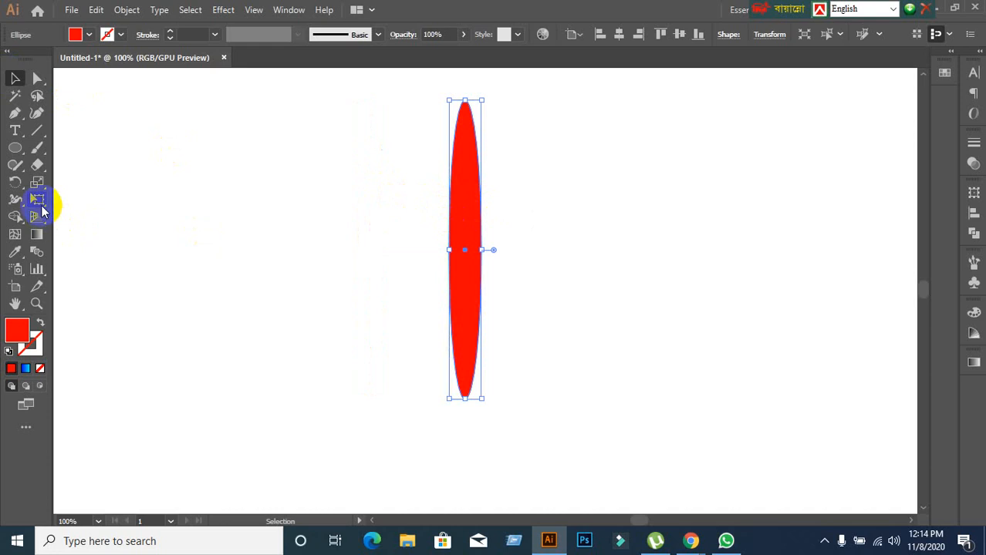
Rotate the red ellipse clockwise about its centre until it slants upward to the right.
click(16, 183)
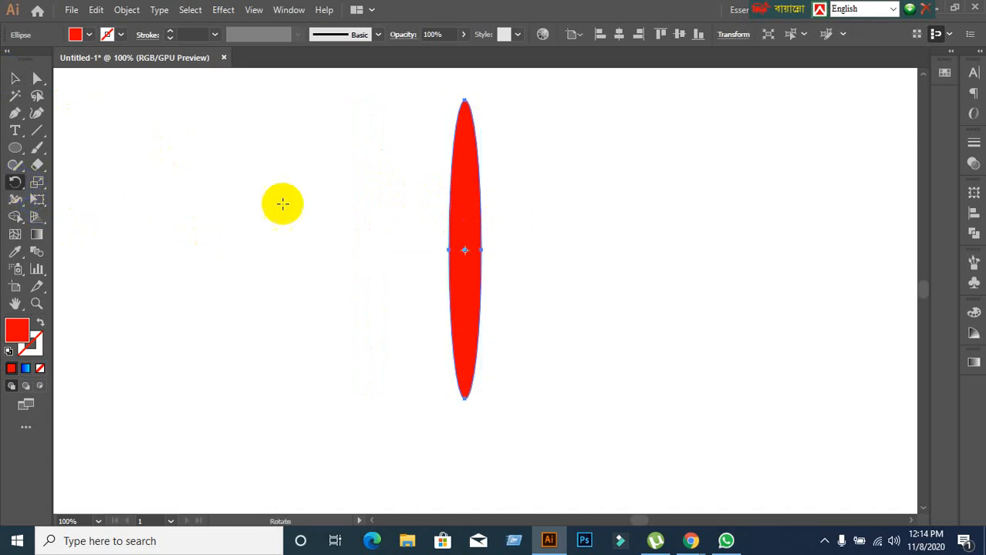
click(461, 248)
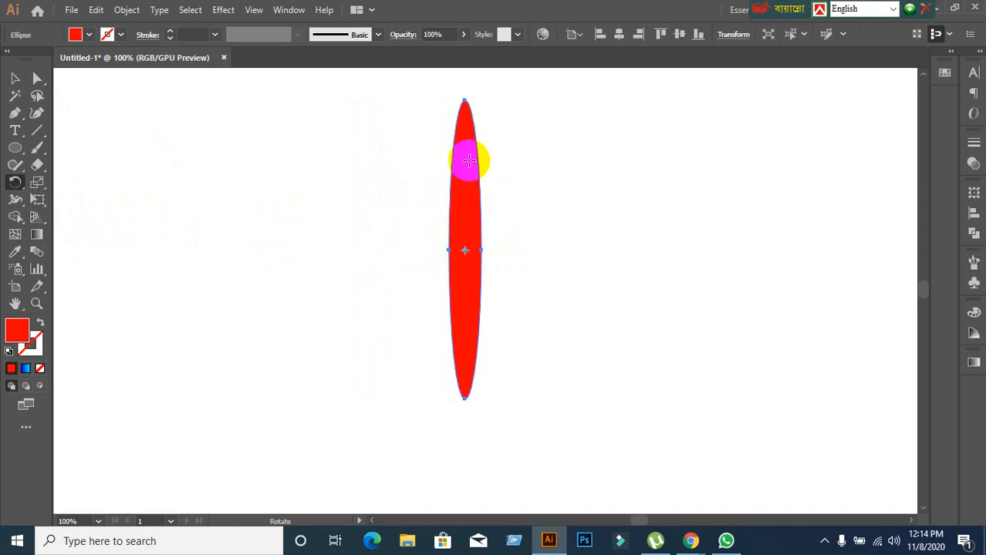
drag(461, 144, 513, 207)
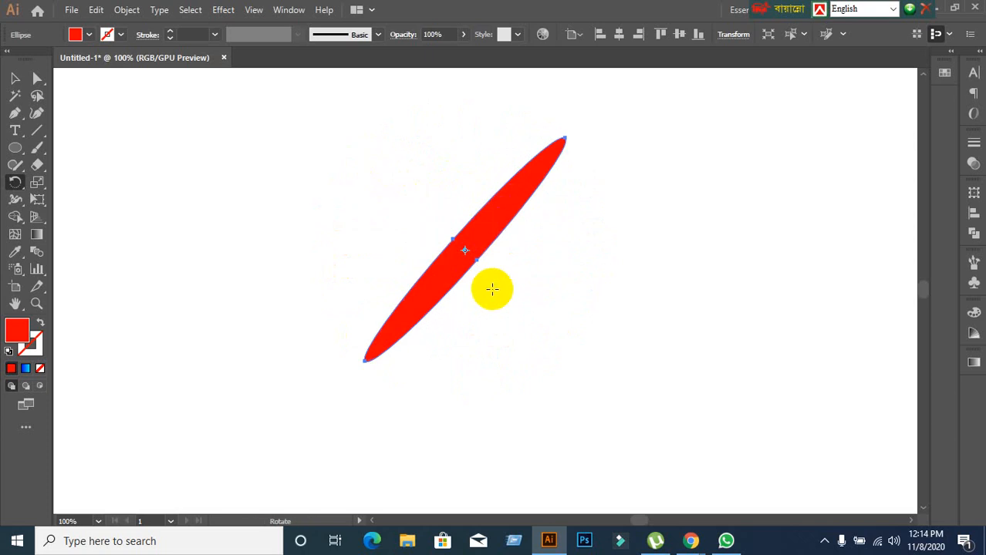
Set the rotation pivot at the ellipse's upper-right tip and rotate the ellipse around it until it slants downward to the right.
click(463, 251)
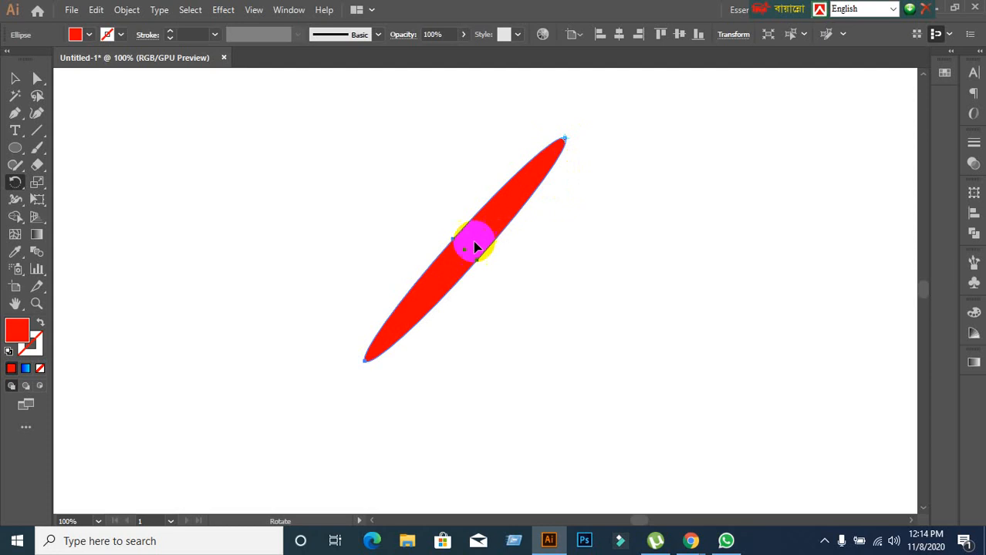
click(564, 139)
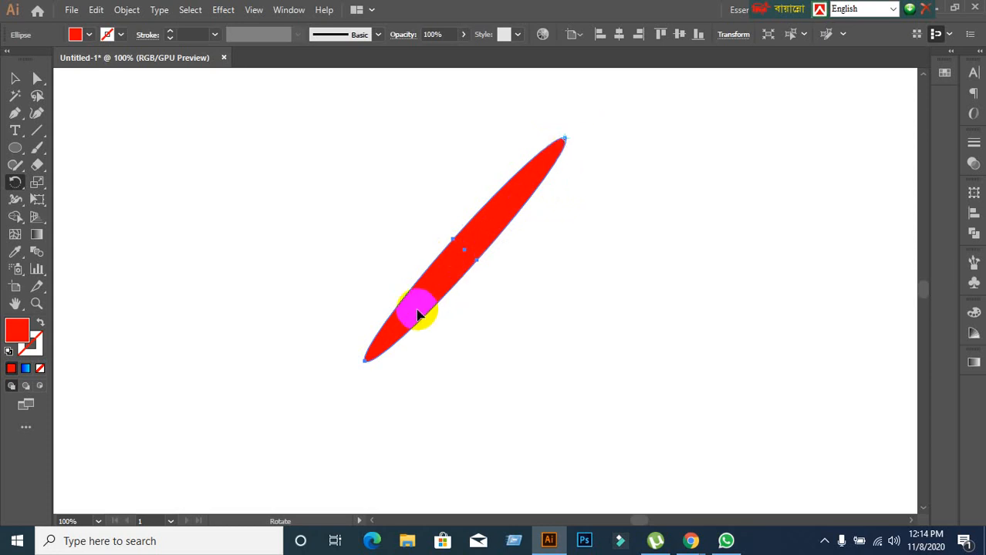
drag(418, 315, 489, 173)
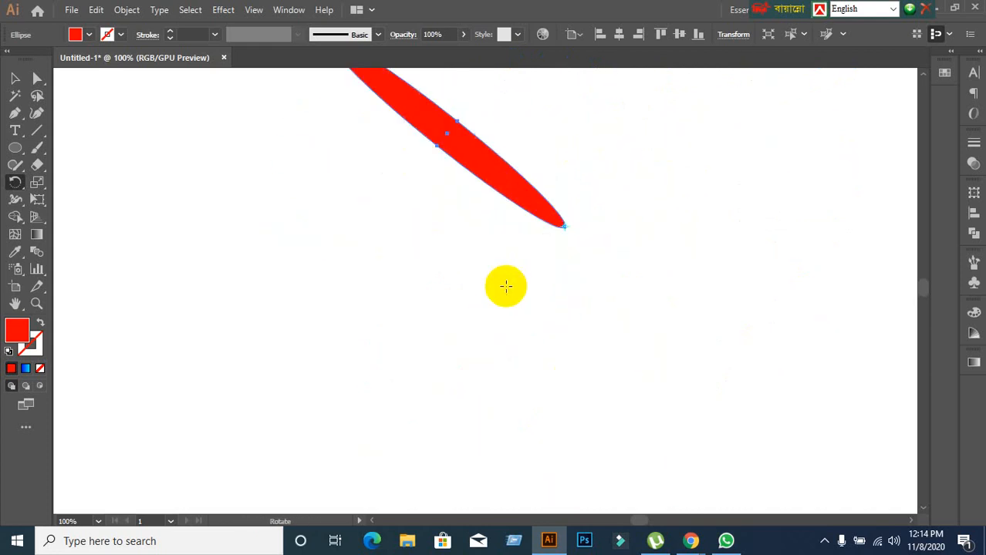
scroll(506, 286, down, 2)
scroll(506, 286, up, 3)
drag(489, 272, 549, 487)
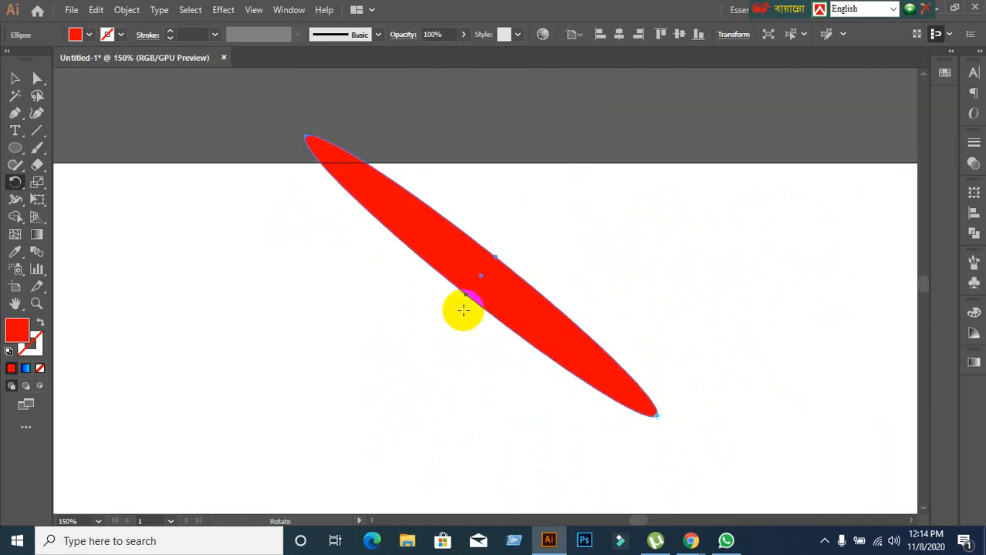
Set the rotation pivot inside the ellipse near its upper-left end and rotate the ellipse around that point.
click(402, 211)
drag(607, 381, 462, 307)
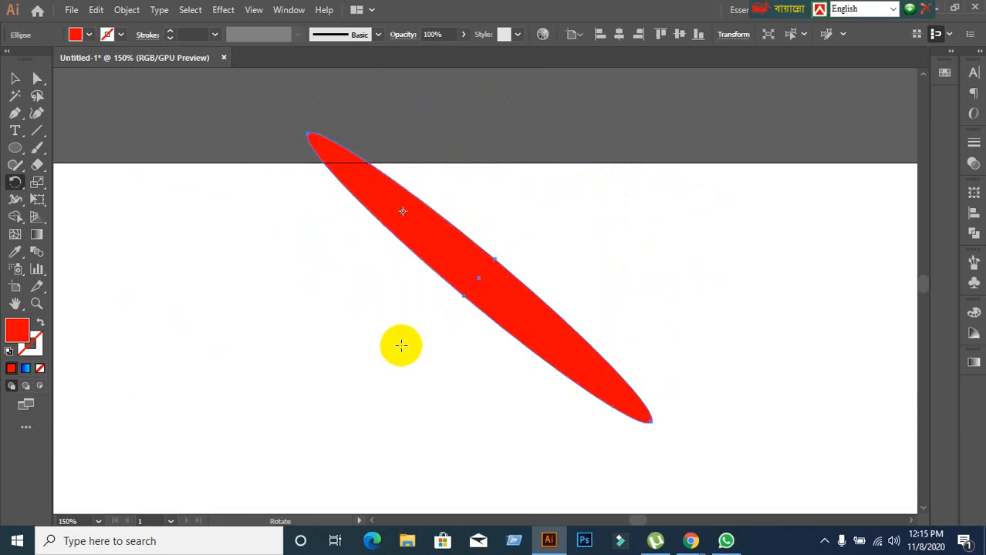
key(ctrl+minus)
key(ctrl+minus)
drag(422, 381, 516, 205)
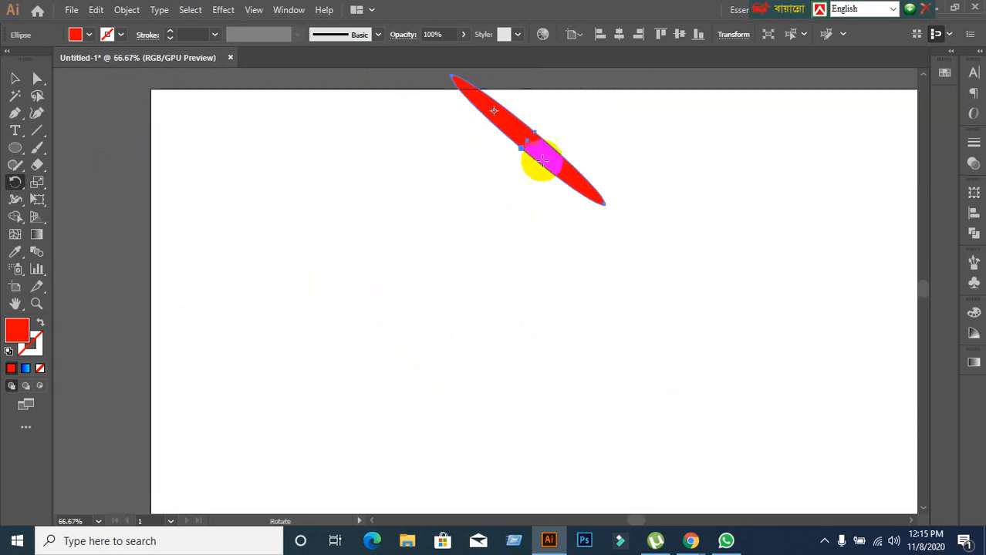
Set the rotation pivot on empty canvas to the lower left of the ellipse and rotate the ellipse clockwise around it until nearly vertical.
scroll(433, 278, down, 1)
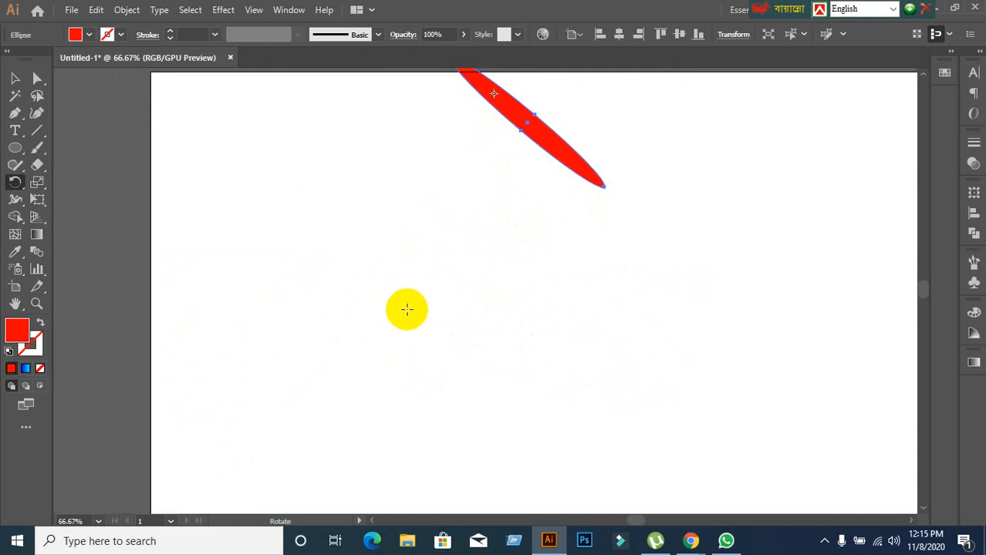
scroll(394, 305, up, 1)
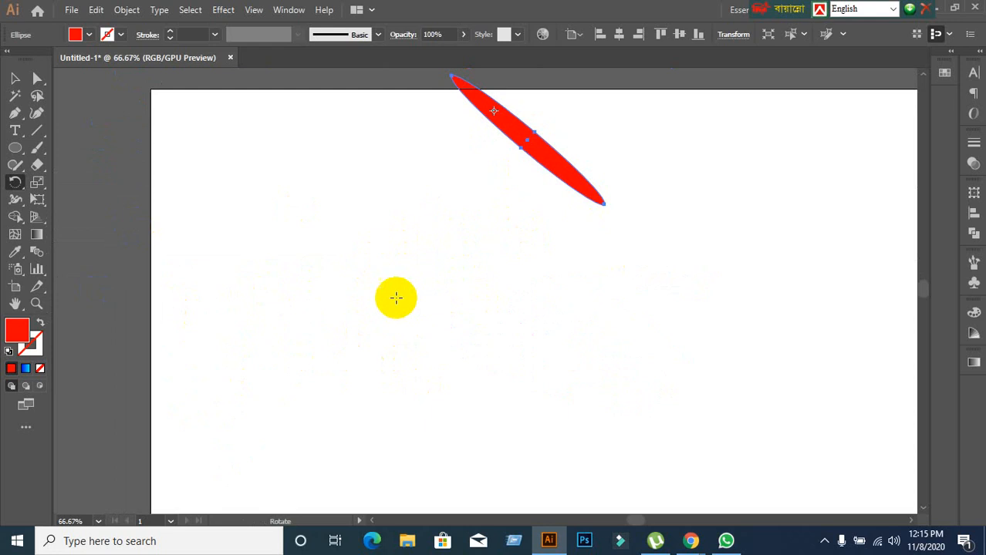
click(342, 296)
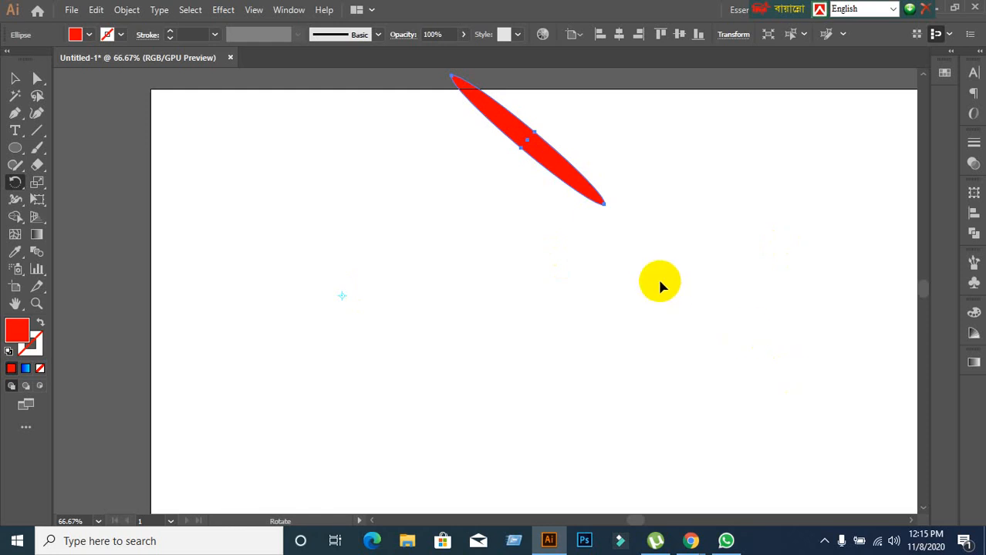
mouse_move(568, 165)
mouse_down()
mouse_move(591, 196)
mouse_move(594, 255)
mouse_move(564, 379)
mouse_move(492, 461)
mouse_move(345, 482)
mouse_move(207, 376)
mouse_move(209, 250)
mouse_move(270, 199)
mouse_move(193, 114)
mouse_move(243, 93)
mouse_move(487, 136)
mouse_move(534, 343)
mouse_up()
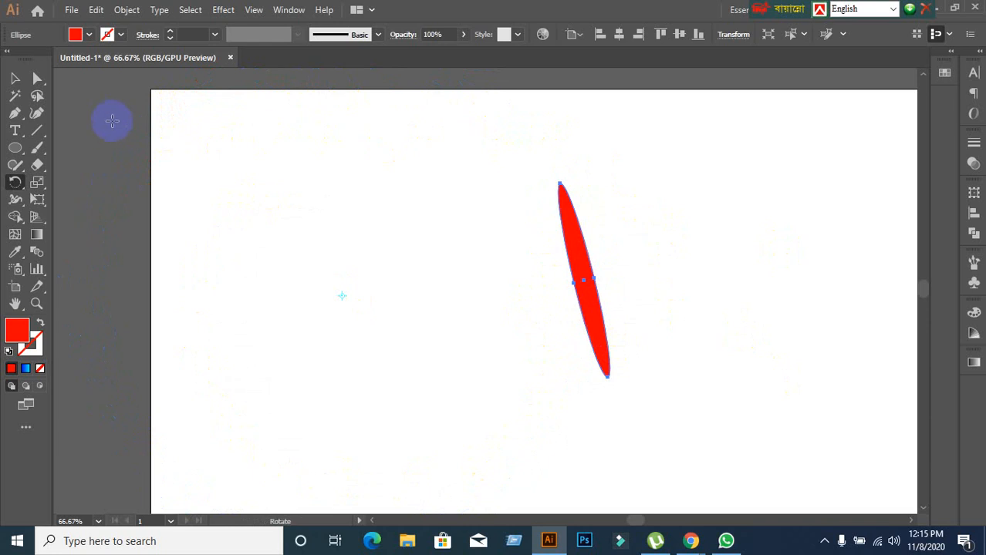
Rotate the ellipse around a pivot on empty canvas to its lower right, and place a new pivot to its lower left.
scroll(365, 360, down, 3)
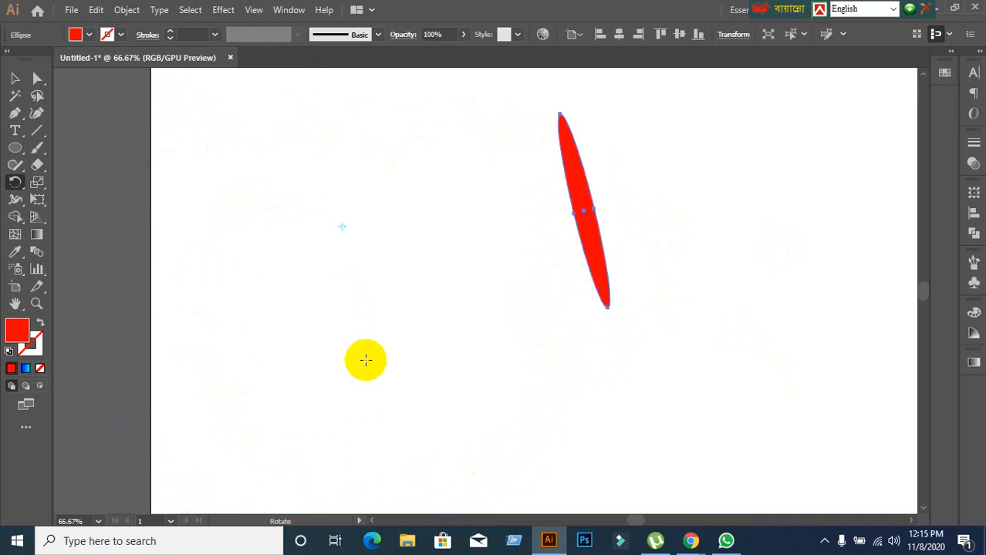
click(758, 352)
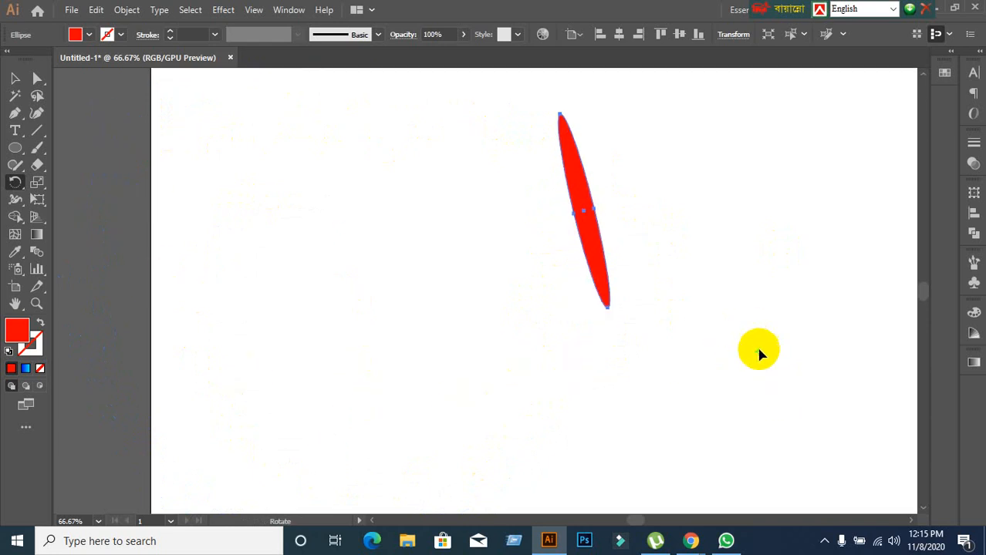
drag(600, 281, 598, 330)
click(445, 327)
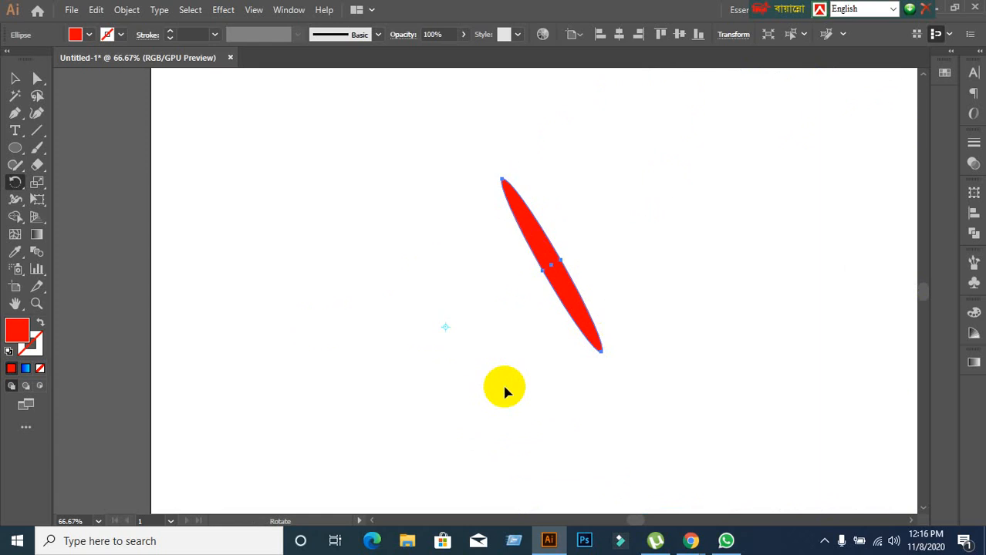
scroll(565, 316, up, 1)
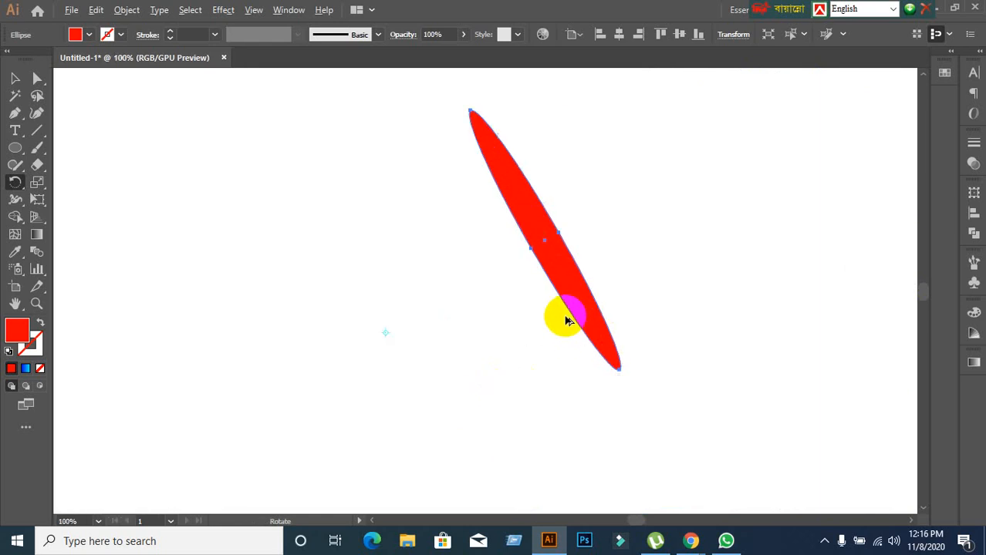
scroll(566, 312, down, 1)
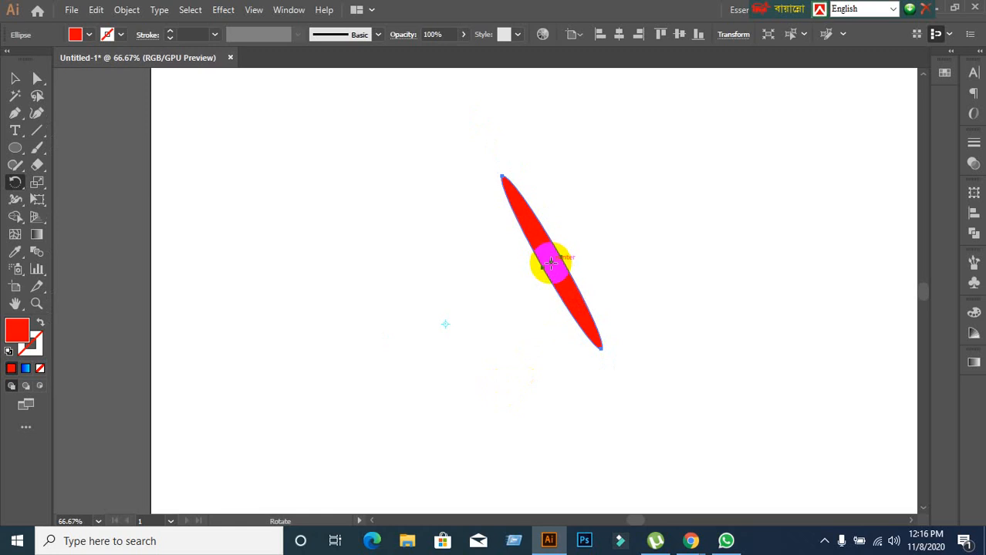
Select the red ellipse and delete it.
click(15, 81)
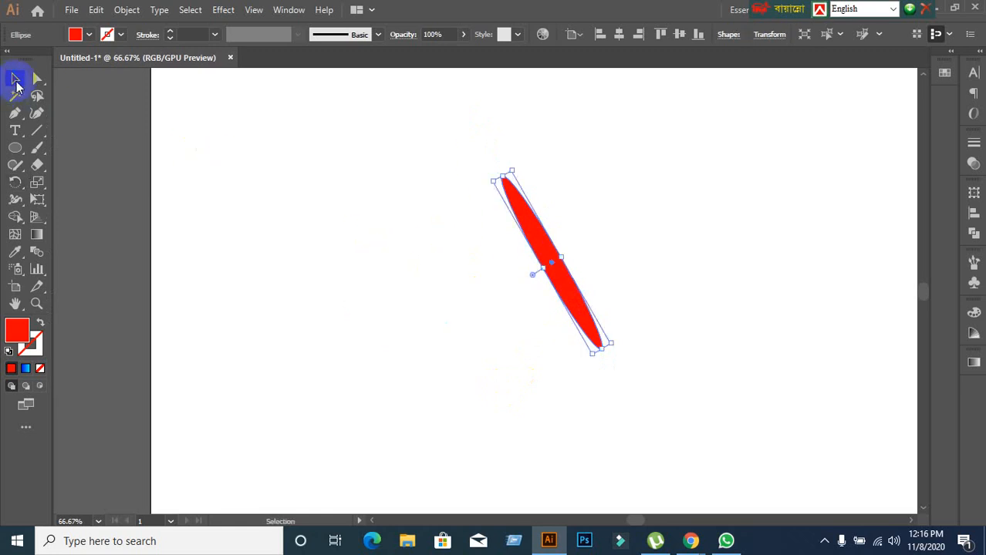
drag(363, 165, 622, 365)
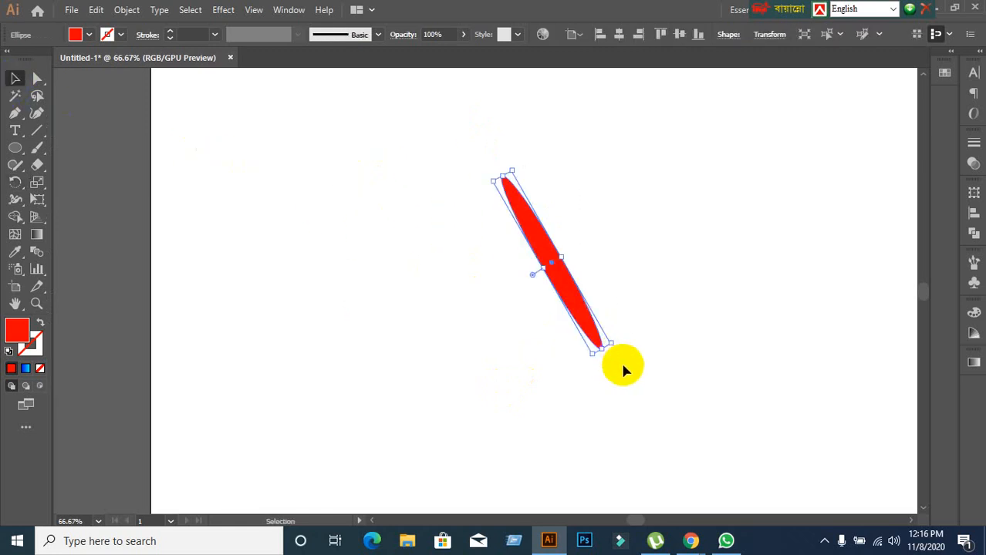
key(Delete)
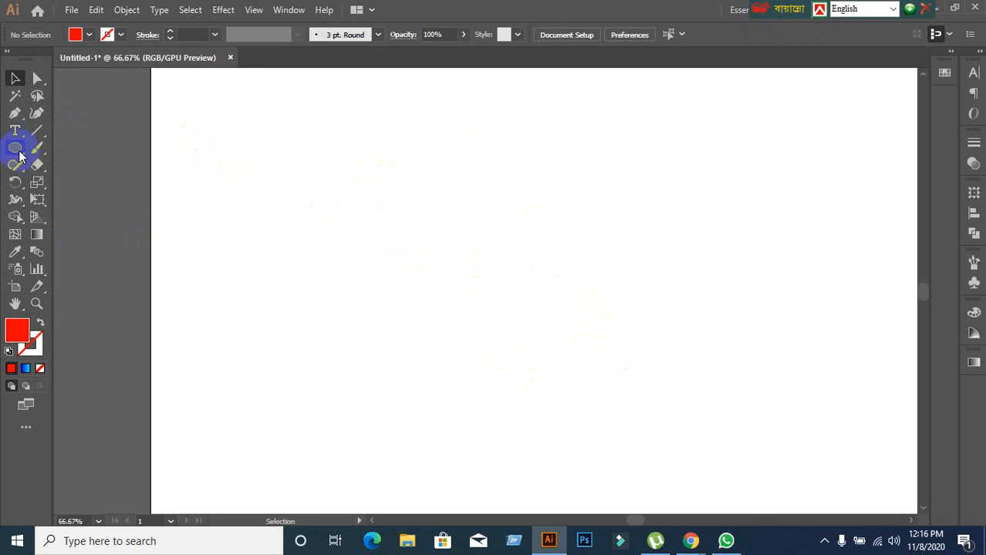
Draw a tall, narrow vertical red rectangle in the upper part of the artboard and activate the Rotate tool for it.
drag(16, 147, 77, 145)
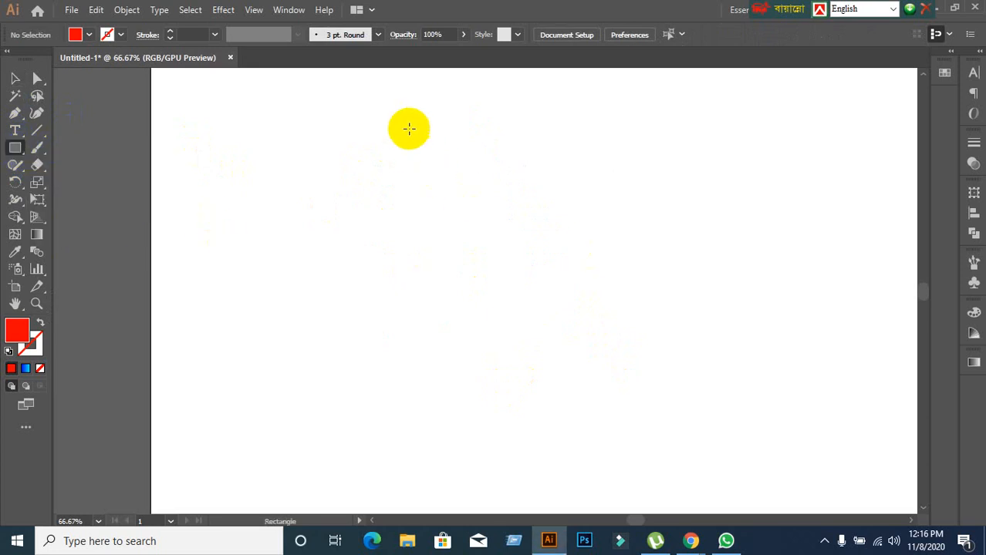
drag(405, 112, 428, 347)
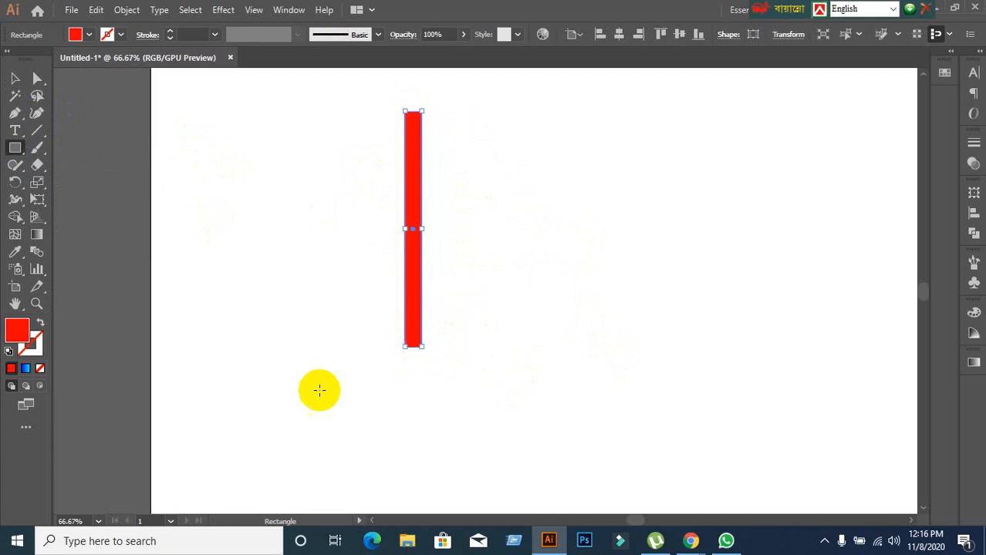
click(15, 182)
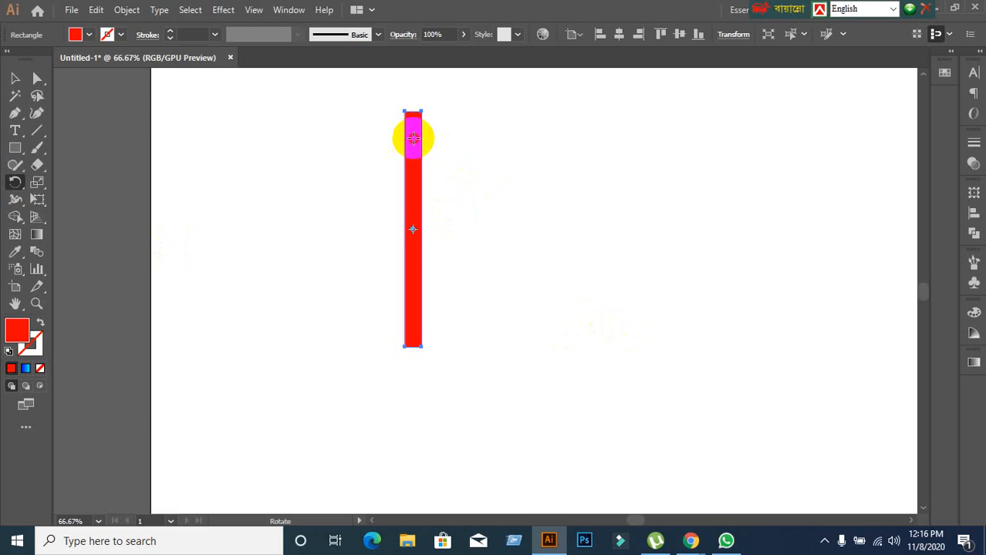
drag(412, 138, 429, 144)
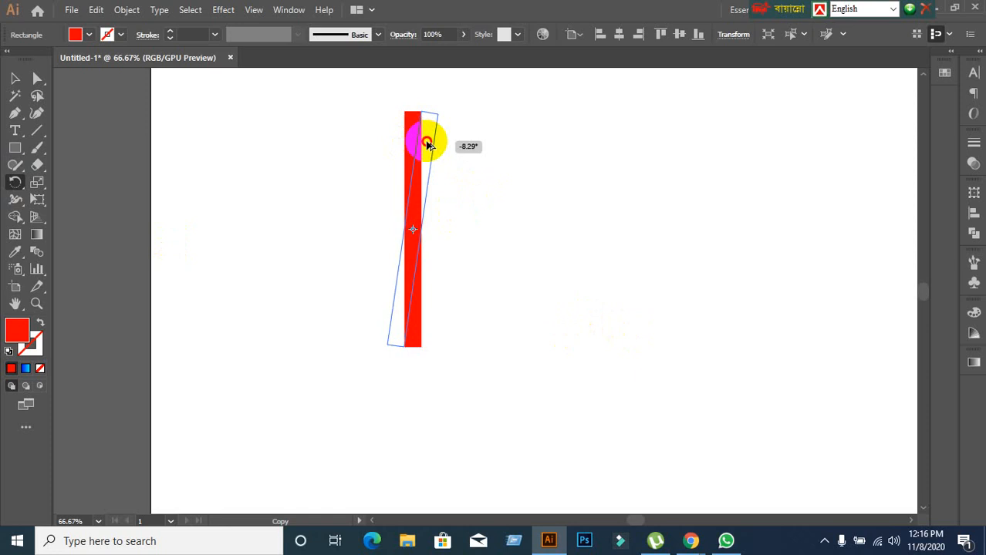
drag(429, 145, 448, 154)
key(ctrl+z)
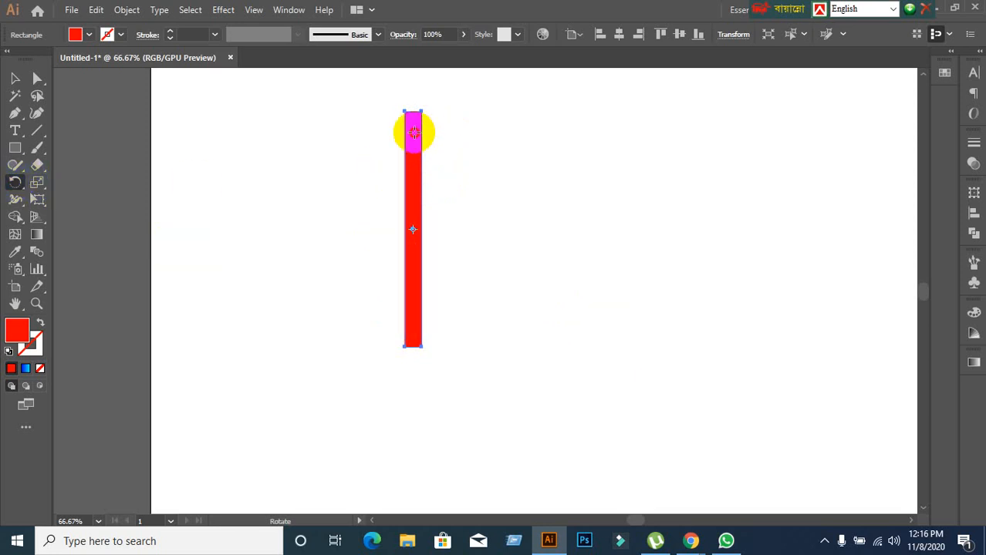
Rotate a copy of the rectangle slightly clockwise about its centre, repeat the transformation until a full radial burst forms, and deselect it.
drag(414, 132, 443, 142)
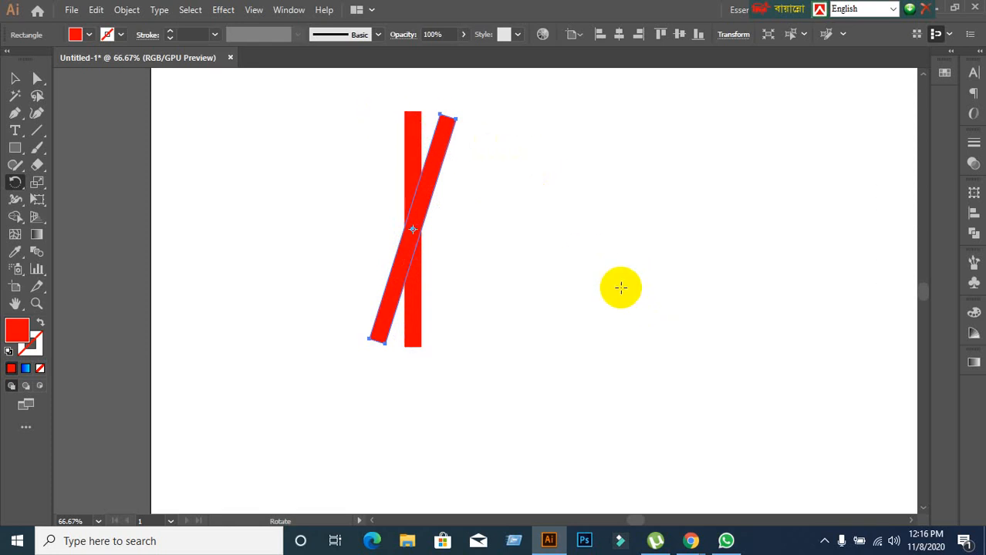
key(ctrl+d)
key(ctrl+d)
key(ctrl+d)
key(ctrl+d)
key(ctrl+d)
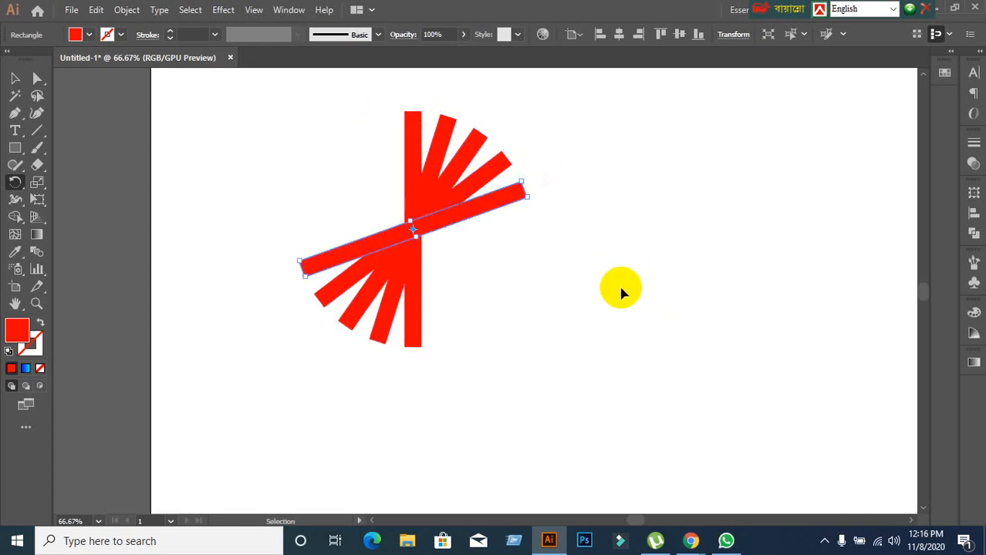
key(ctrl+d)
key(ctrl+d)
key(ctrl+d)
key(ctrl+d)
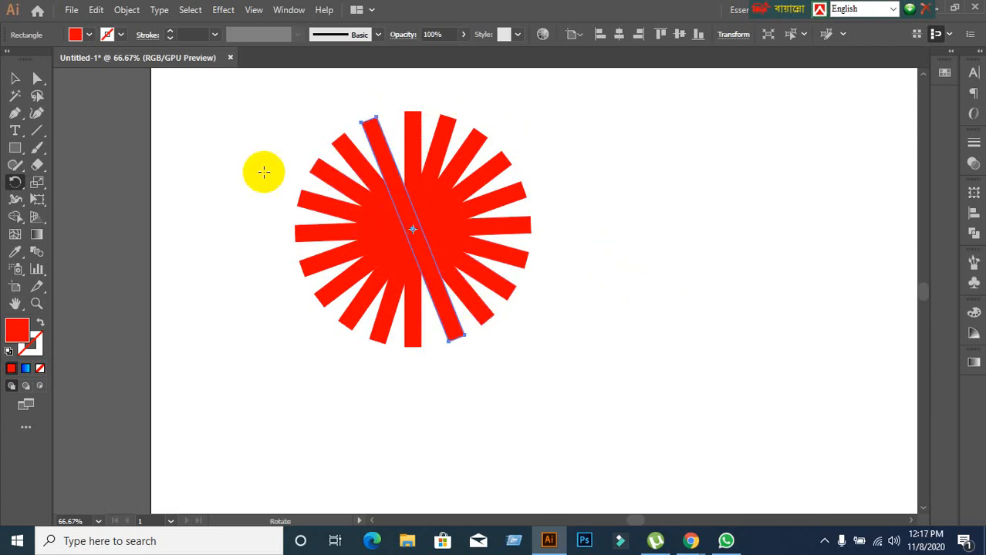
click(13, 78)
click(206, 170)
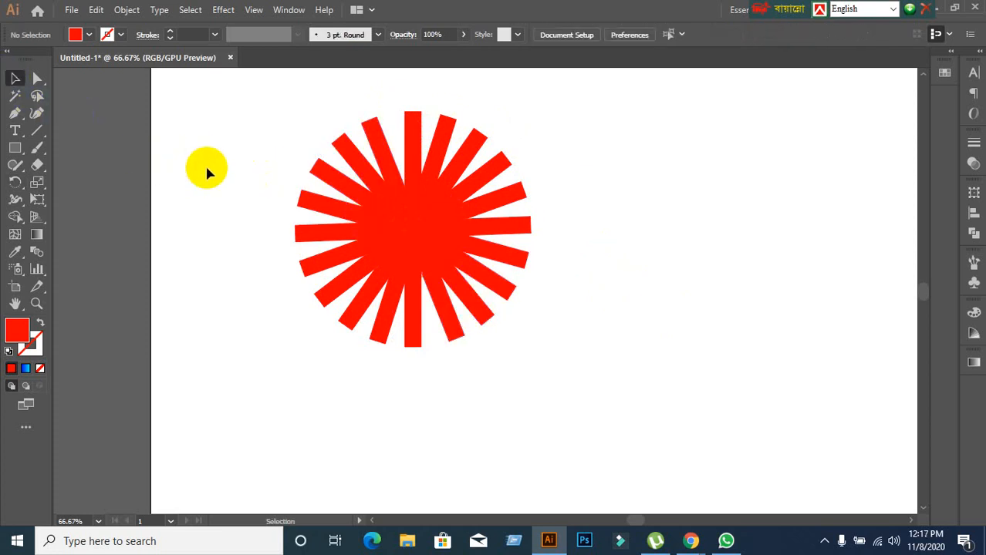
Draw a wide, flat horizontal red ellipse about 415 by 37 px in the artboard's upper right, beside the burst.
scroll(268, 182, down, 2)
drag(479, 312, 315, 276)
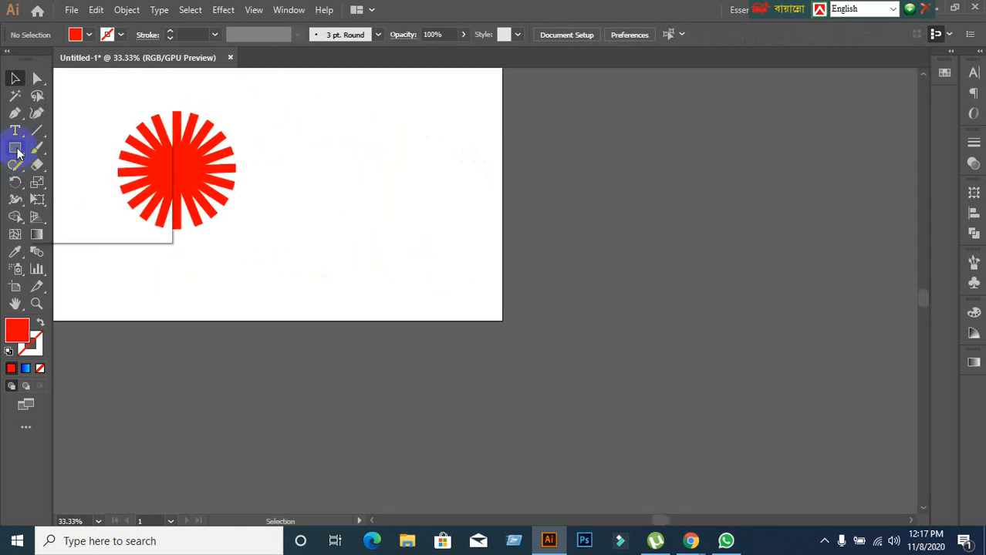
drag(15, 148, 68, 181)
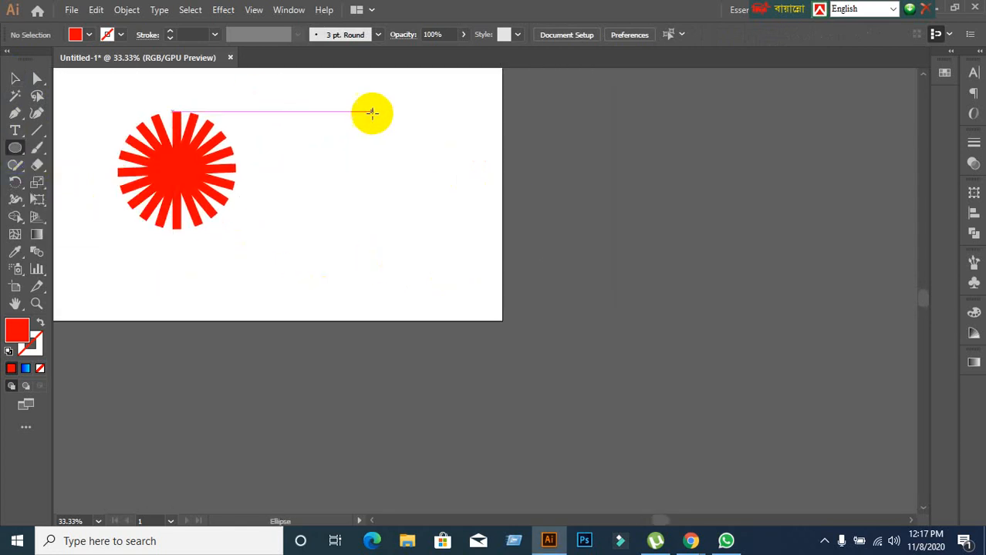
drag(361, 98, 501, 110)
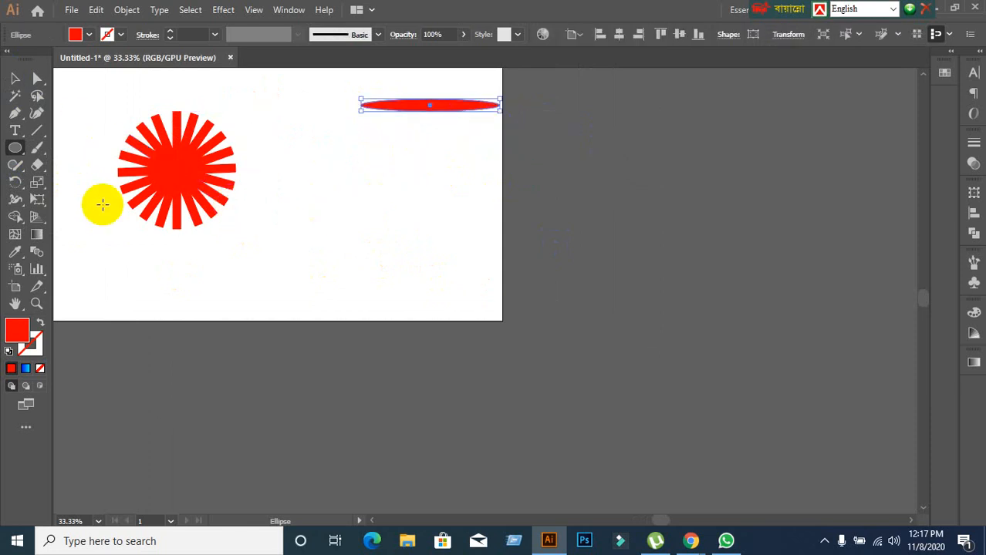
Set the rotation pivot on empty canvas below the ellipse and rotate a copy of the ellipse clockwise around it.
click(14, 182)
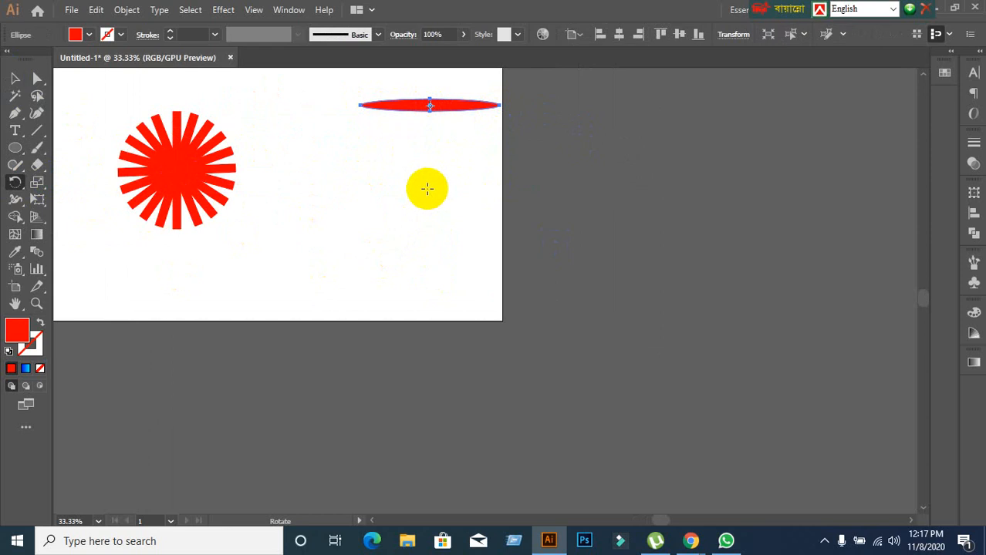
click(427, 188)
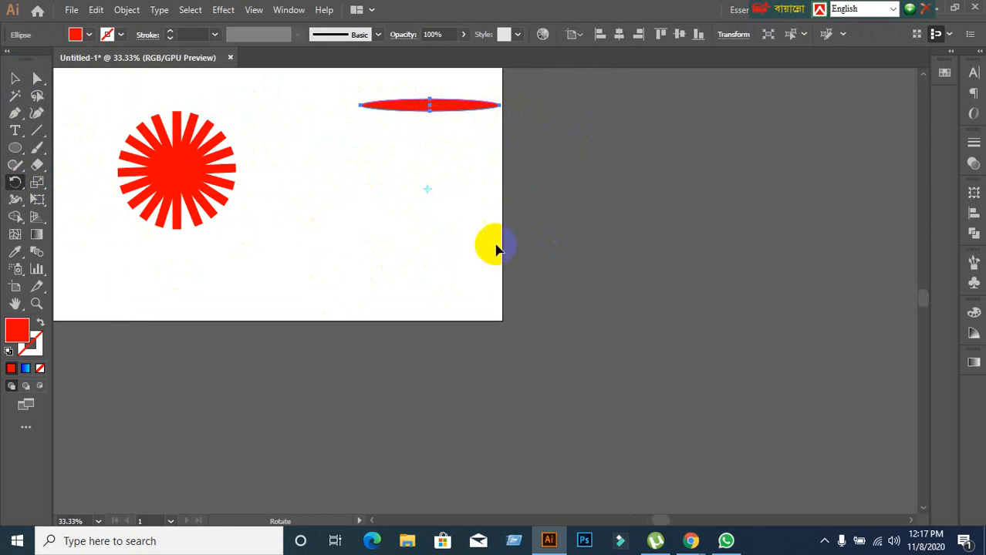
scroll(535, 161, up, 1)
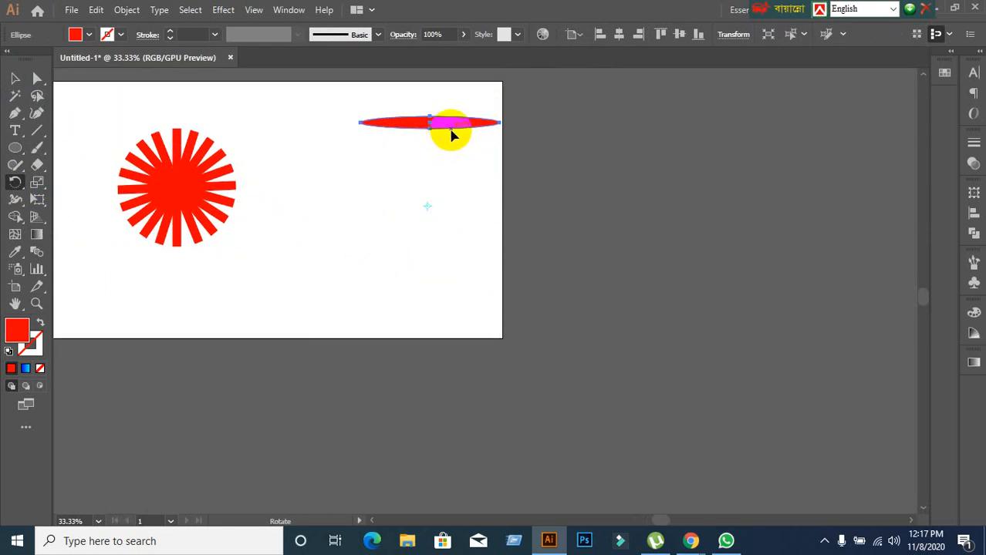
drag(465, 126, 490, 170)
drag(490, 172, 491, 172)
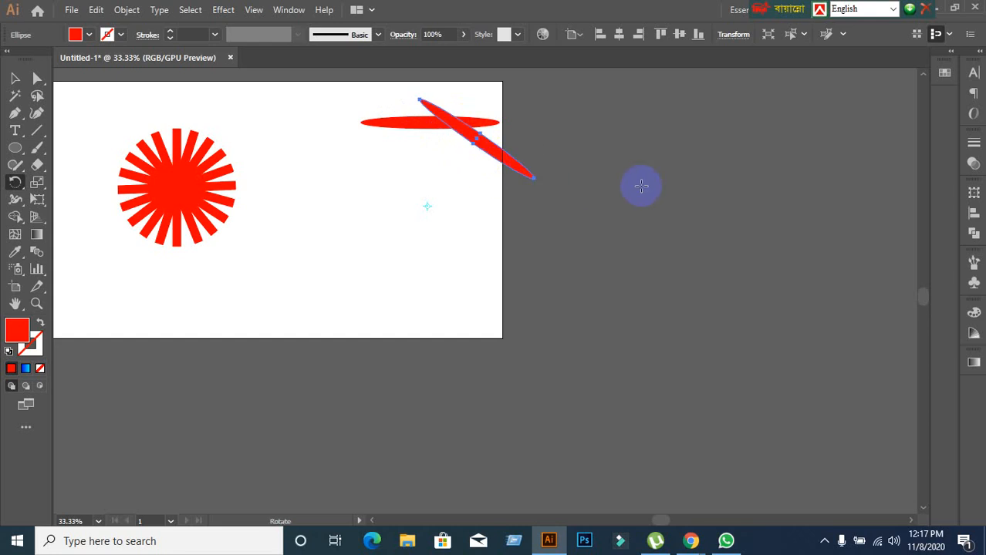
Repeat the rotated ellipse copy around the same pivot until the copies close into a ring.
key(ctrl+d)
key(ctrl+d)
key(ctrl+d)
key(ctrl+d)
key(ctrl+d)
key(ctrl+d)
key(ctrl+d)
key(ctrl+d)
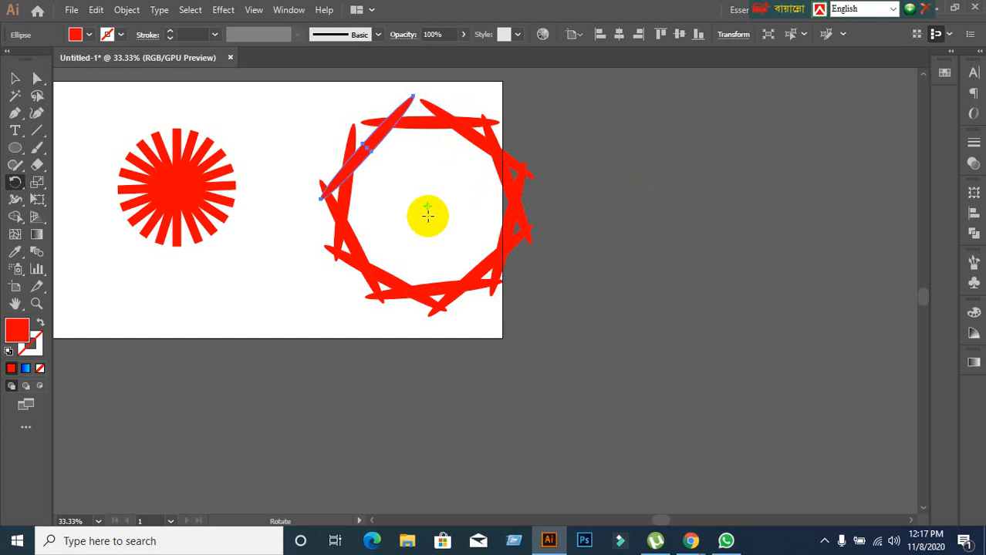
key(ctrl+d)
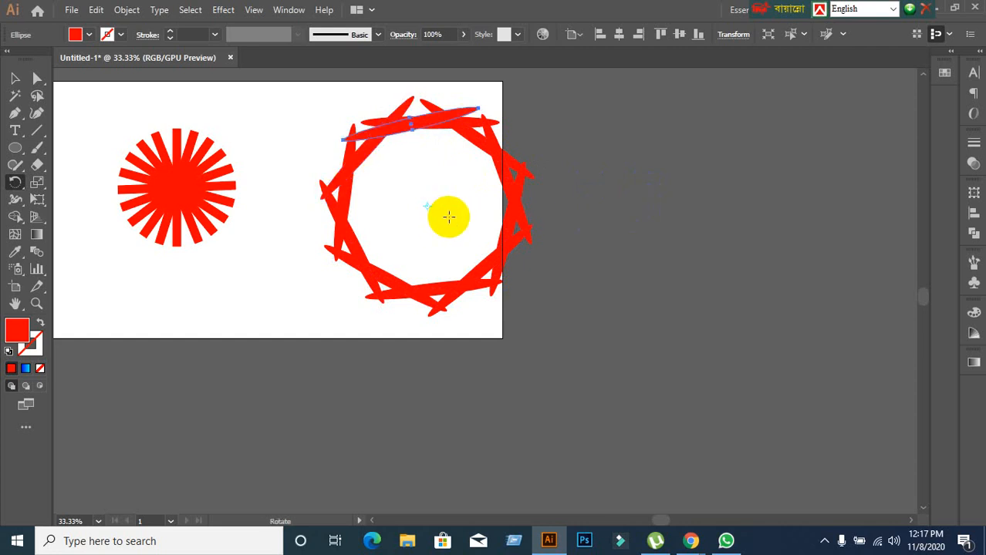
click(15, 79)
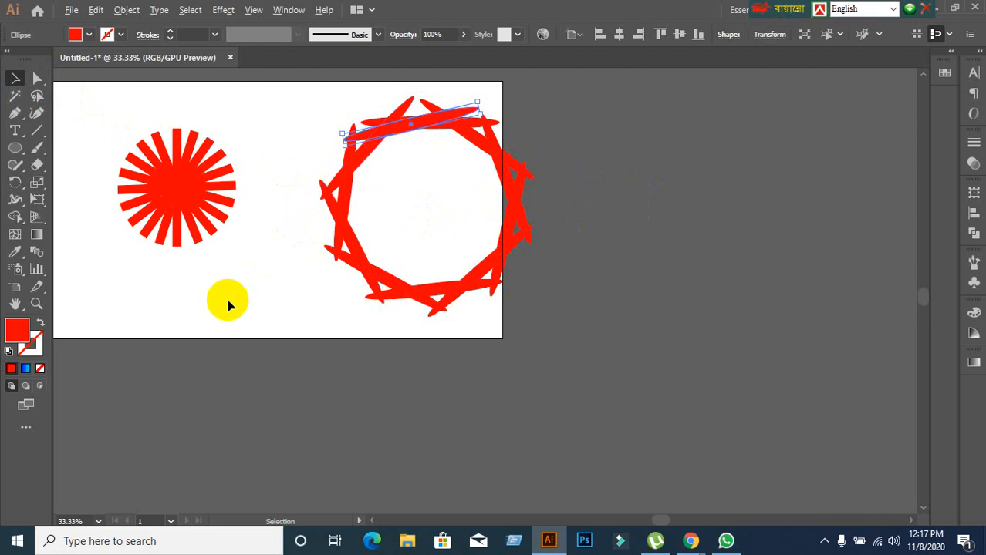
Move the whole ellipse ring past the artboard's right edge, and the radial burst up over the artboard's top edge.
scroll(227, 300, down, 1)
scroll(228, 301, up, 2)
drag(196, 278, 219, 363)
drag(354, 93, 645, 317)
drag(627, 371, 860, 333)
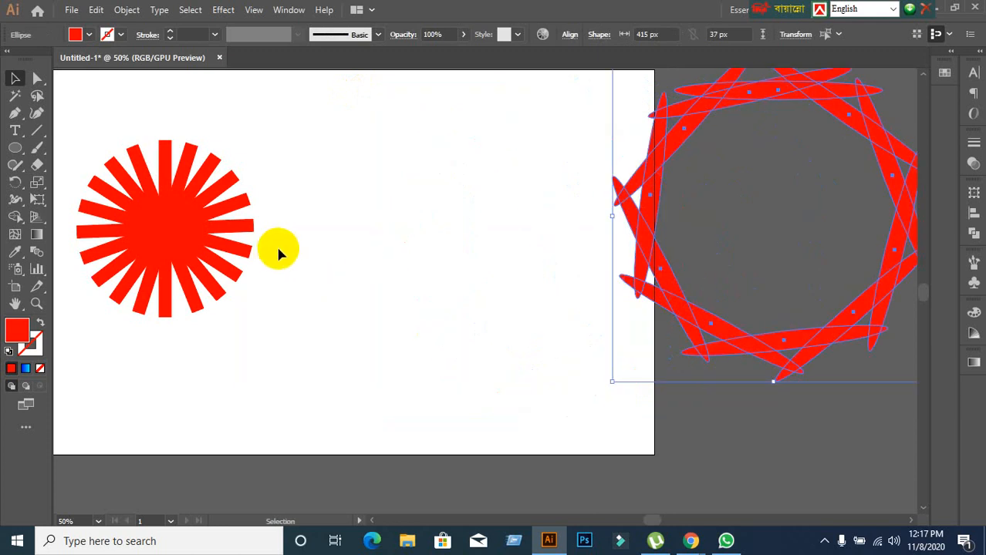
click(275, 259)
scroll(274, 267, down, 1)
drag(132, 193, 377, 163)
click(291, 209)
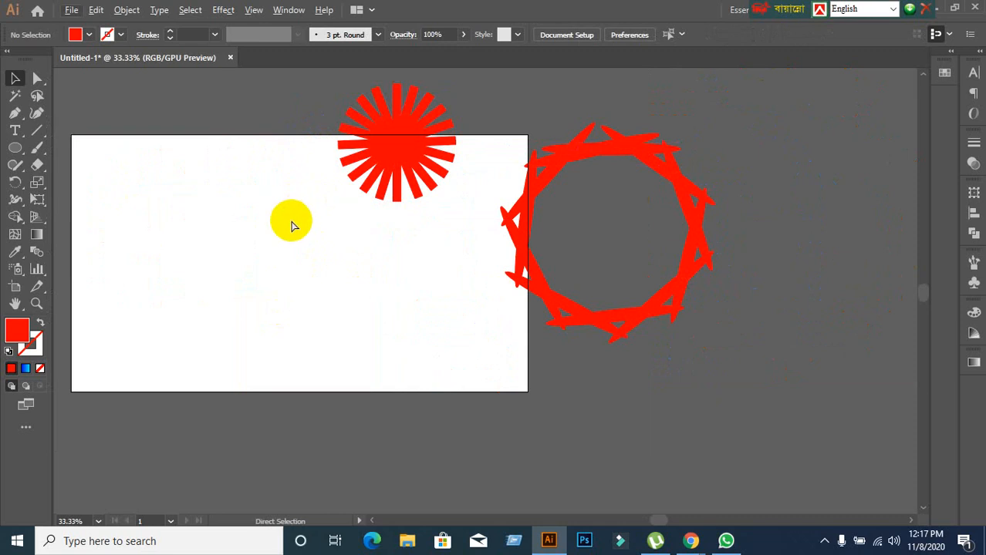
Undo the moves of both shapes and the rotated ellipse copies until only the original ellipse is left beside the burst.
key(ctrl+z)
key(ctrl+z)
key(ctrl+z)
key(ctrl+z)
key(ctrl+z)
key(ctrl+z)
key(ctrl+z)
key(ctrl+z)
key(ctrl+z)
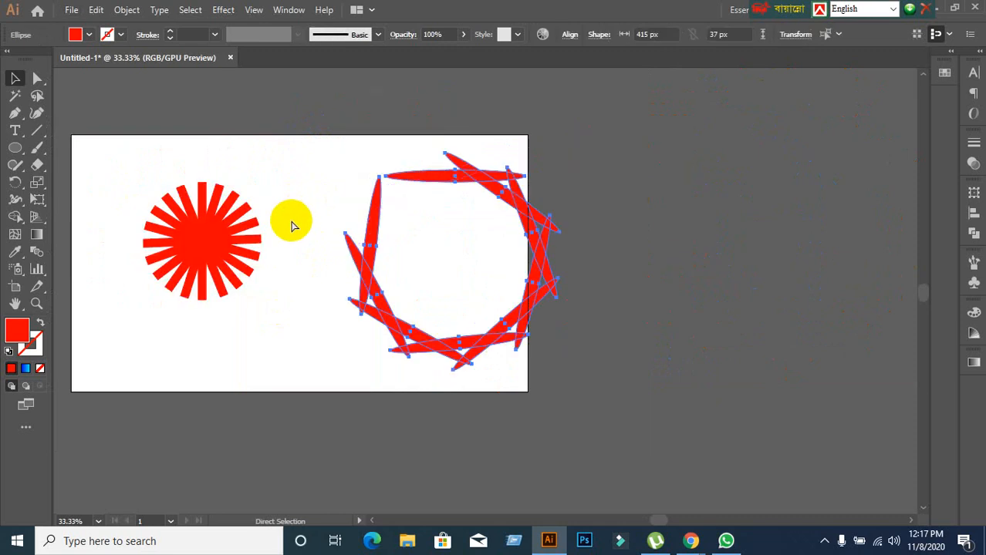
key(ctrl+z)
key(ctrl+z)
key(ctrl+z)
key(ctrl+z)
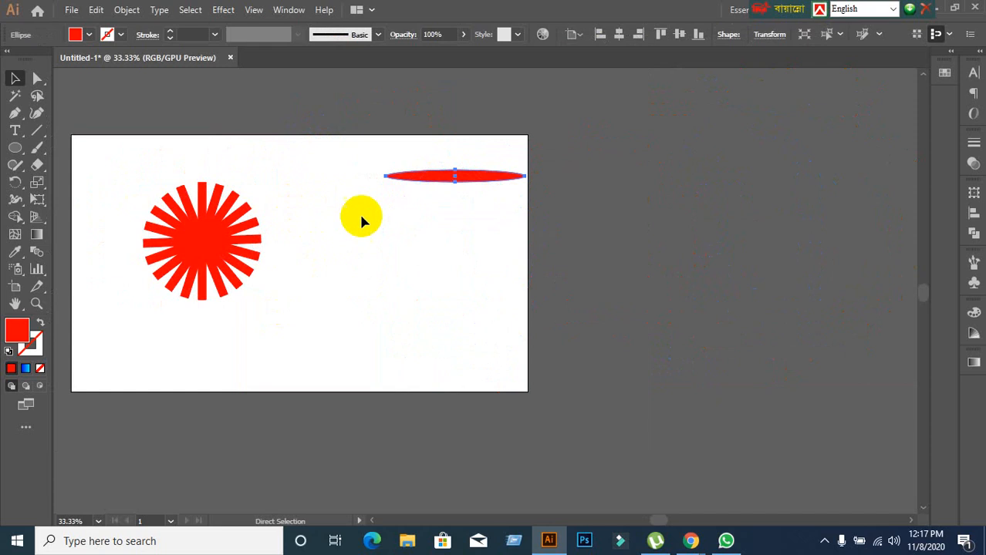
scroll(460, 189, up, 1)
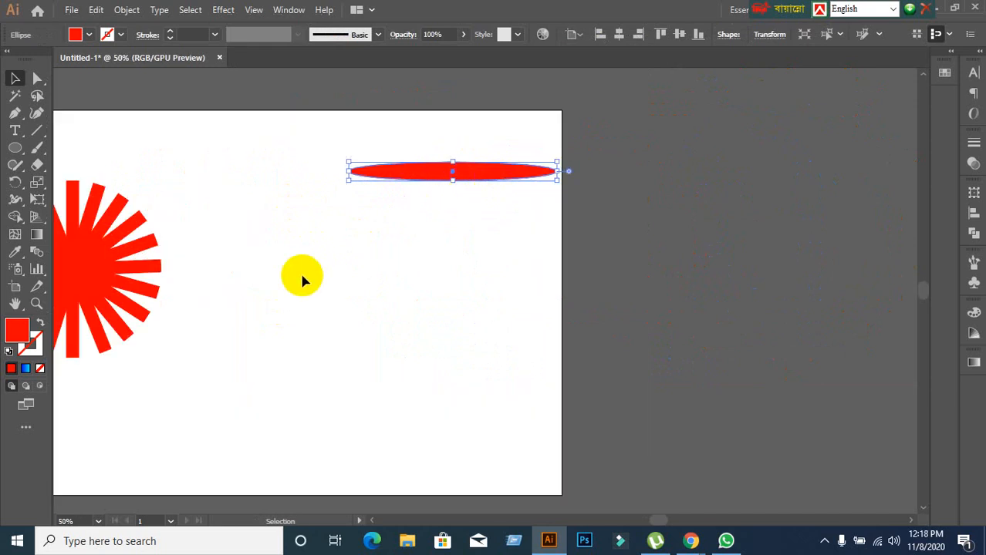
Undo the ellipse and all rotated rectangle copies until only the original vertical rectangle is left.
key(a)
key(ctrl+z)
key(ctrl+z)
key(ctrl+z)
key(ctrl+z)
key(ctrl+z)
key(ctrl+z)
key(ctrl+z)
key(ctrl+z)
key(ctrl+z)
key(ctrl+z)
key(ctrl+z)
key(ctrl+z)
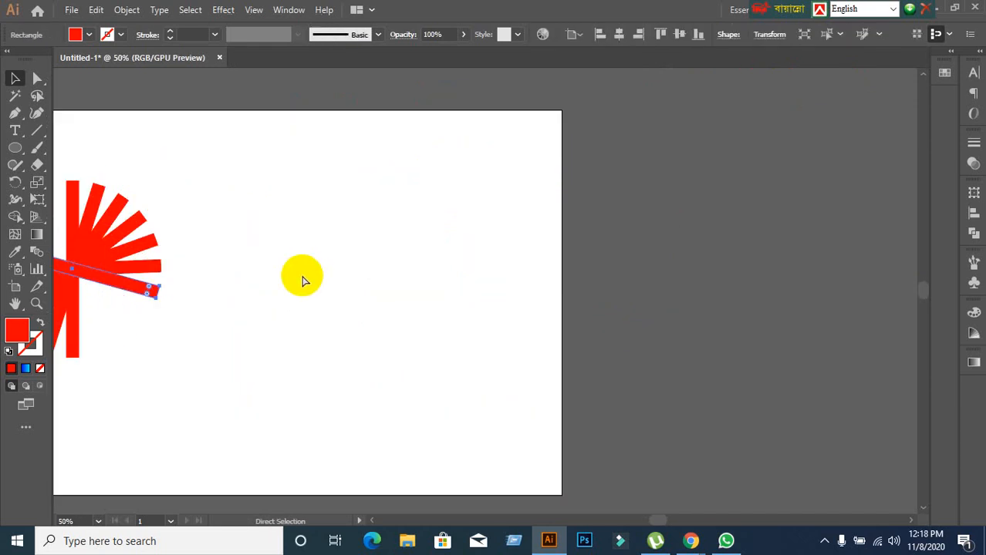
key(ctrl+z)
key(v)
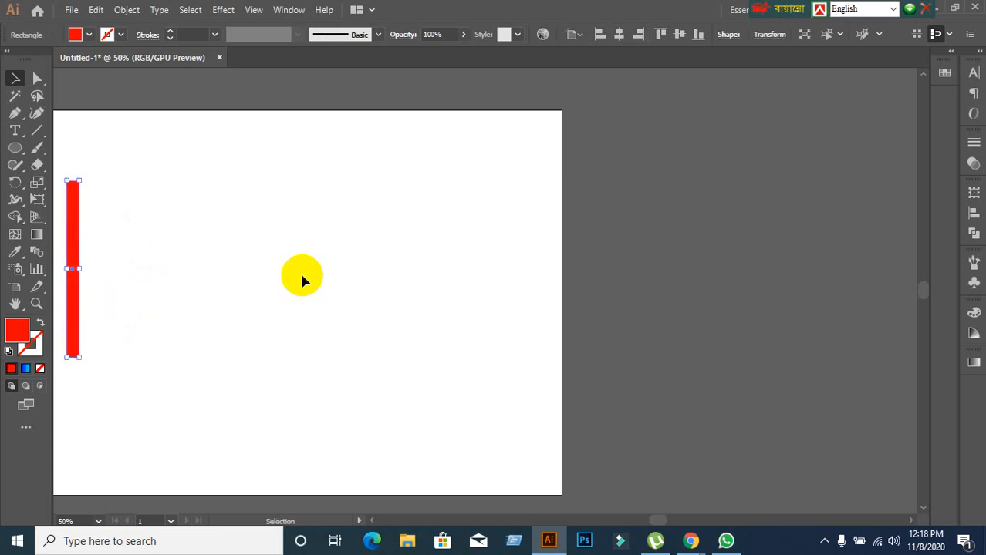
scroll(303, 276, down, 1)
drag(233, 284, 386, 258)
scroll(314, 259, up, 1)
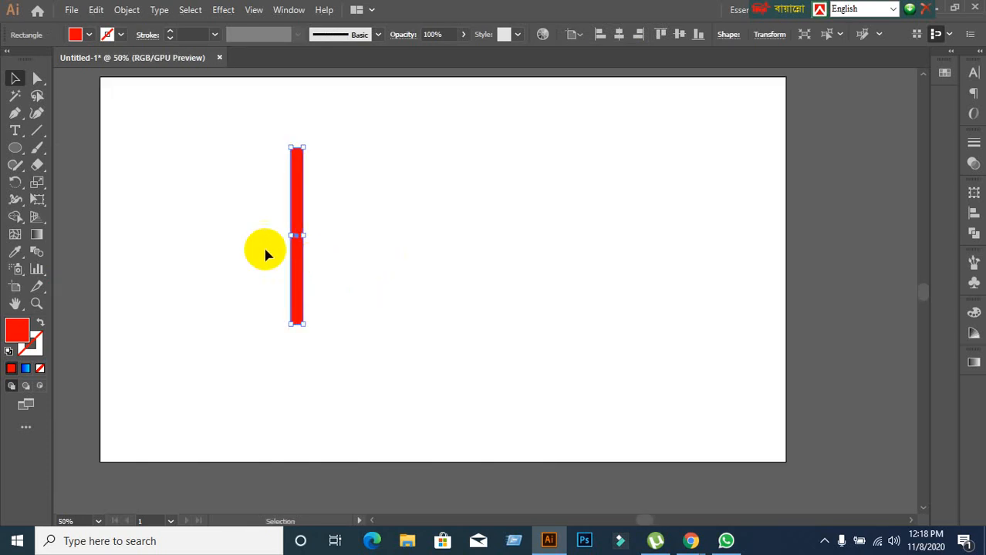
drag(244, 186, 338, 294)
key(Delete)
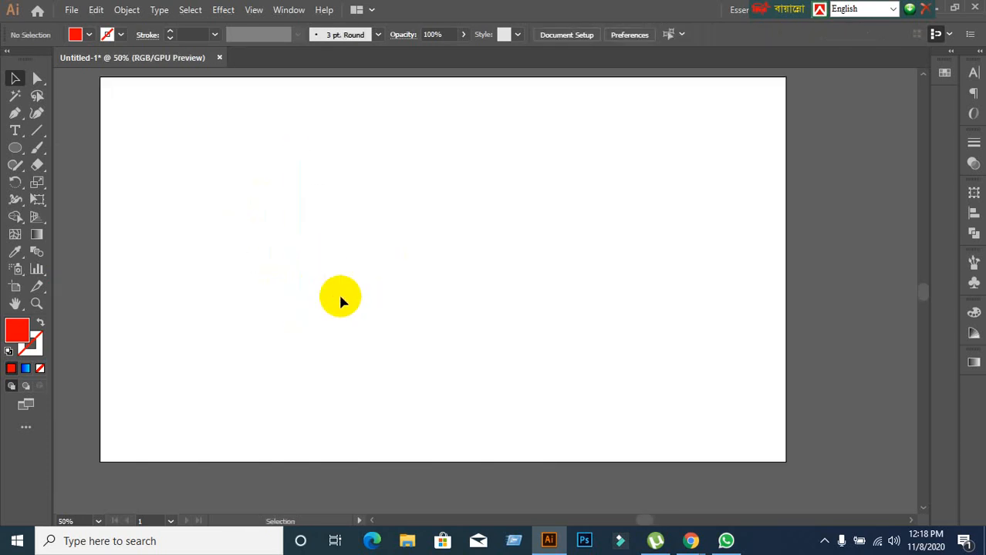
key(ctrl+z)
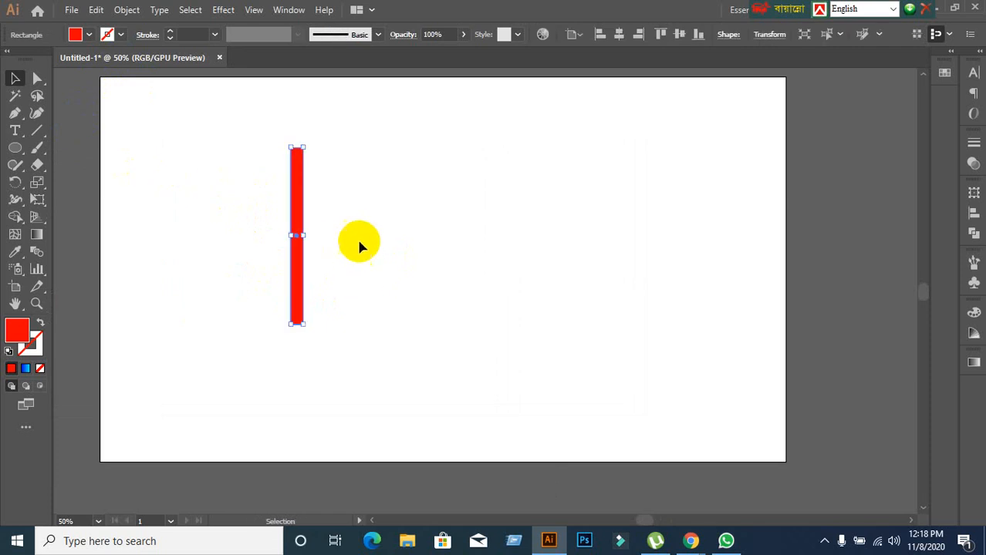
Try rotating a copy of the vertical rectangle clockwise about its centre, undoing each attempt.
click(16, 184)
scroll(337, 252, up, 1)
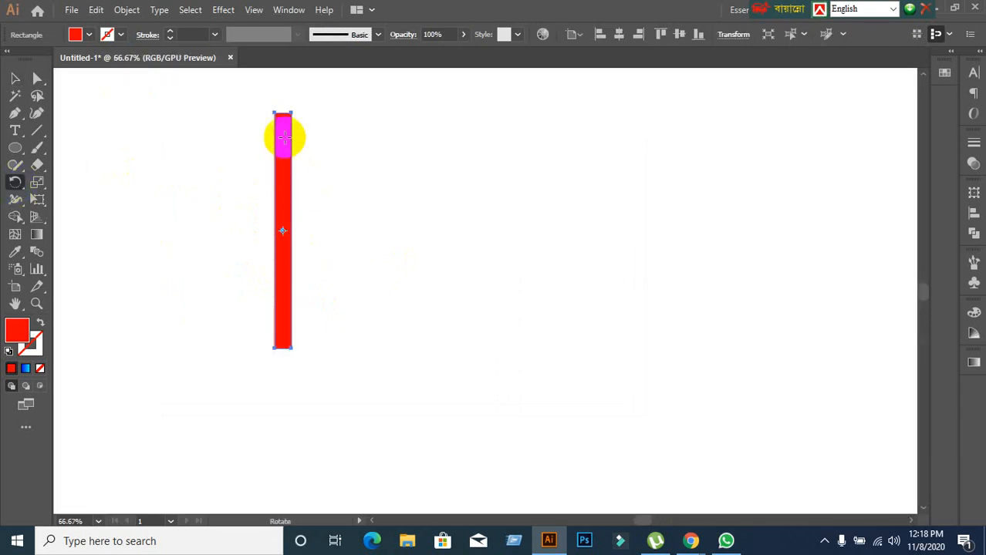
drag(279, 134, 352, 191)
key(ctrl+z)
drag(283, 134, 316, 159)
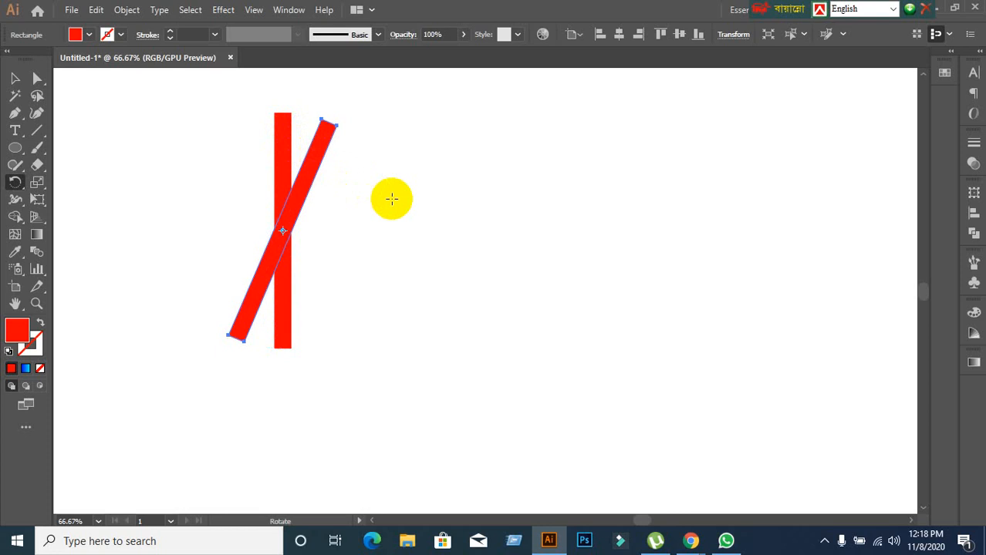
key(ctrl+z)
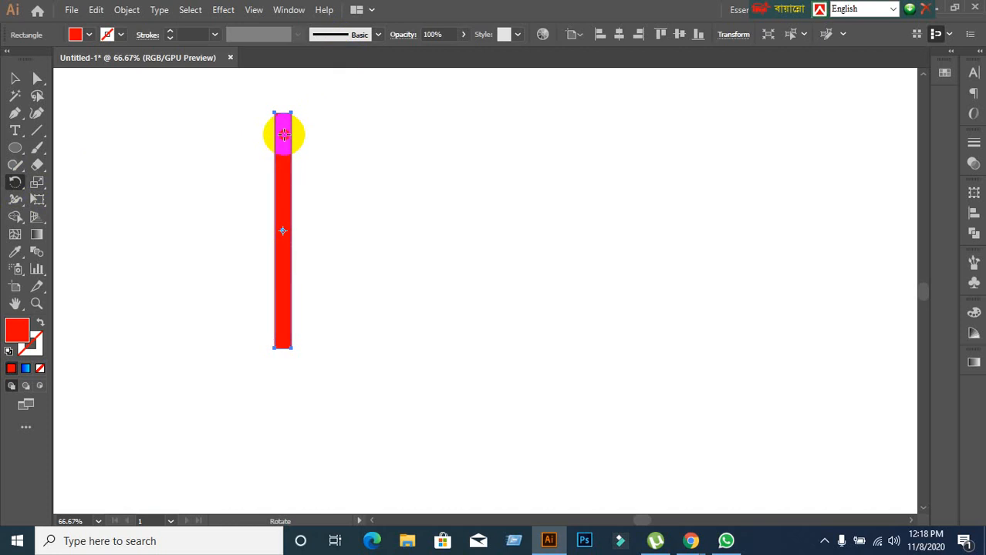
Rotate a copy of the vertical rectangle about 20° clockwise around its centre, repeat it until the radial burst is complete, and deselect.
drag(284, 135, 319, 148)
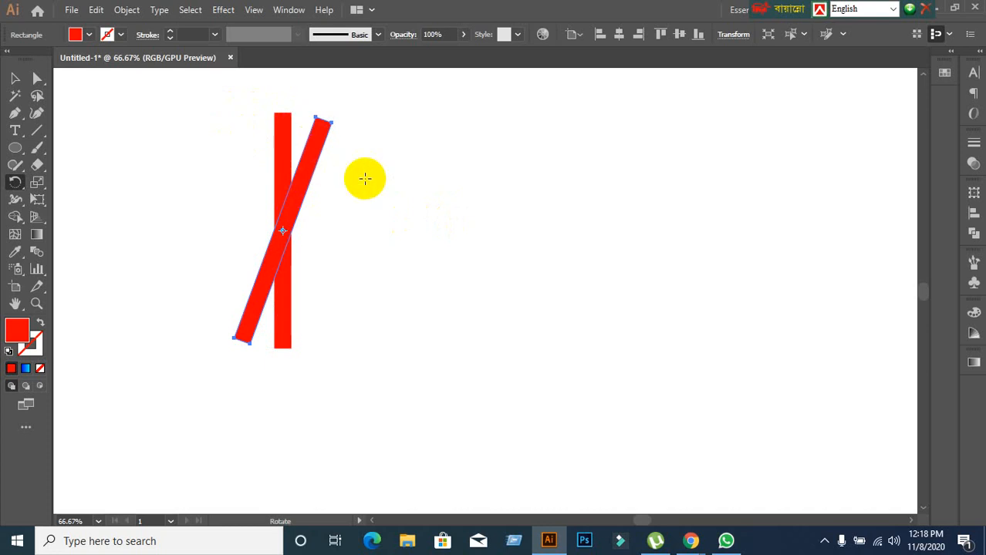
key(ctrl)
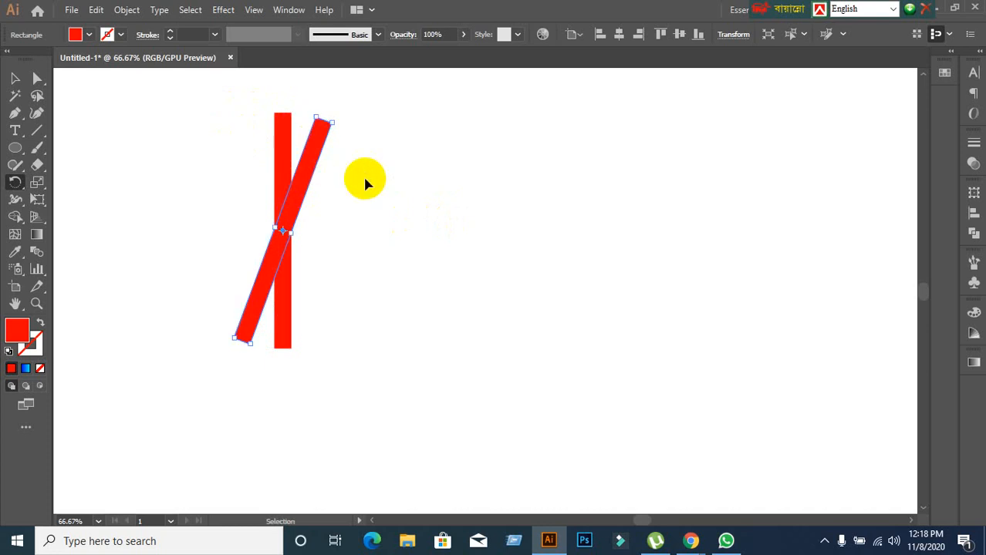
key(ctrl+d)
key(ctrl+d)
key(ctrl+d)
key(ctrl+d)
key(ctrl+d)
key(ctrl+d)
key(ctrl+d)
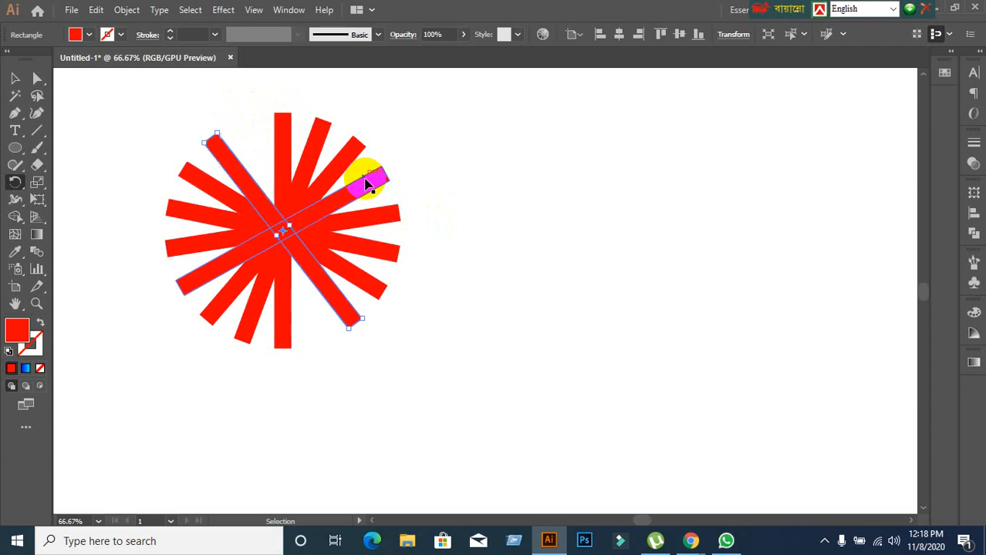
click(13, 79)
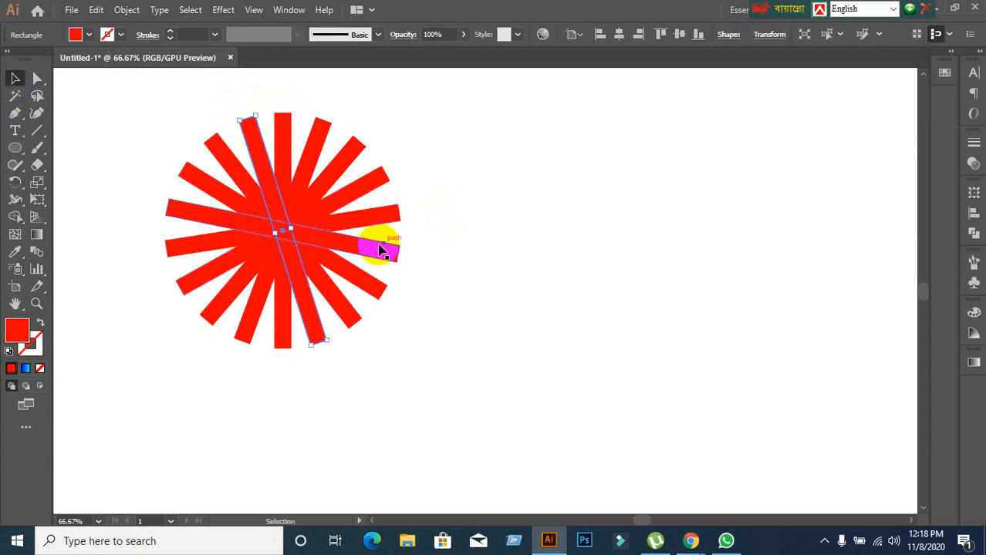
scroll(532, 269, down, 1)
drag(515, 280, 376, 289)
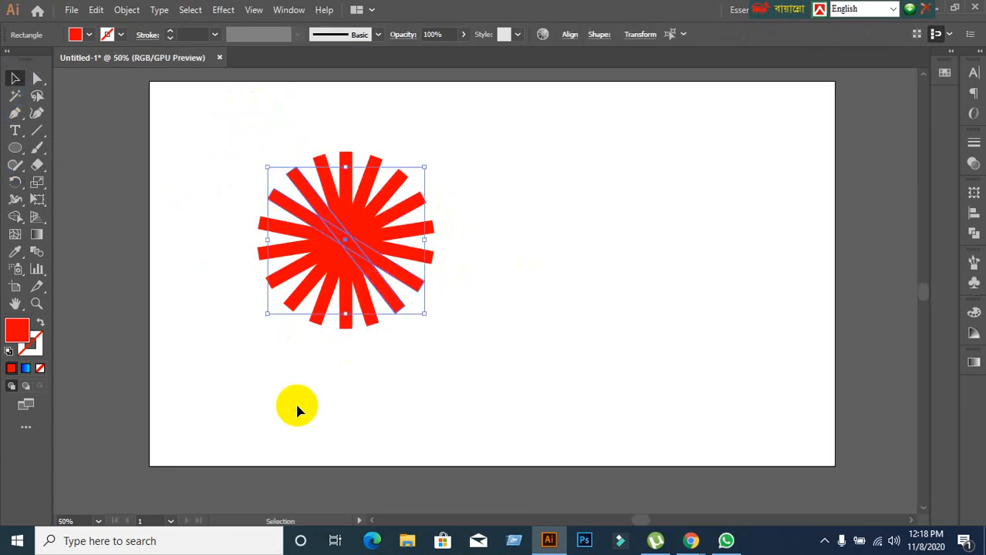
click(297, 408)
Draw a wide, flat horizontal red ellipse in the artboard's upper right, beside the radial burst.
drag(393, 383, 185, 344)
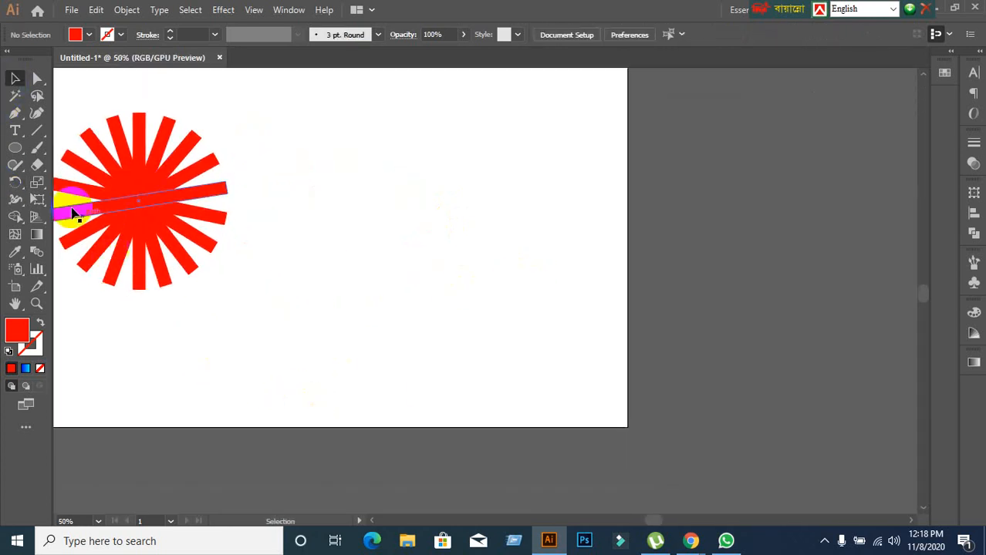
click(15, 147)
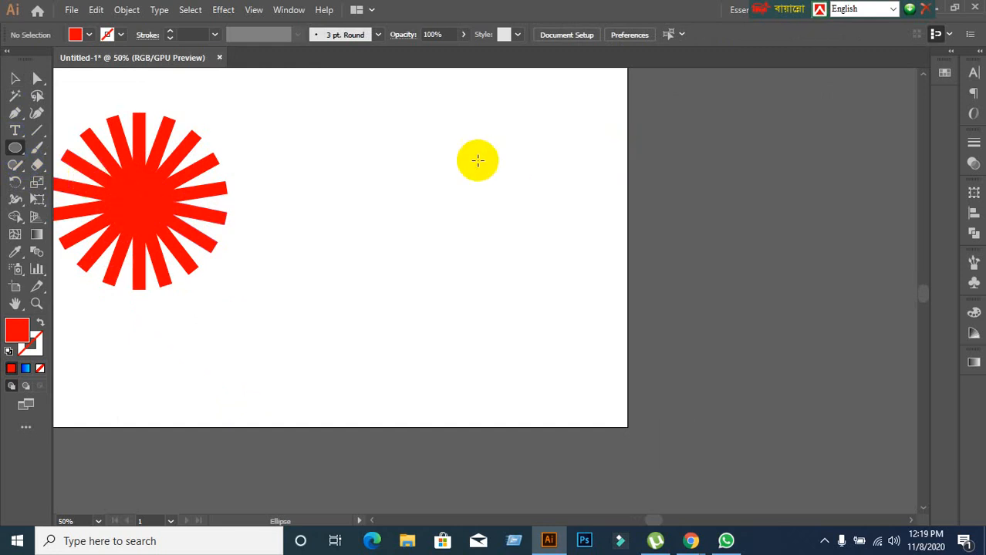
drag(327, 106, 566, 123)
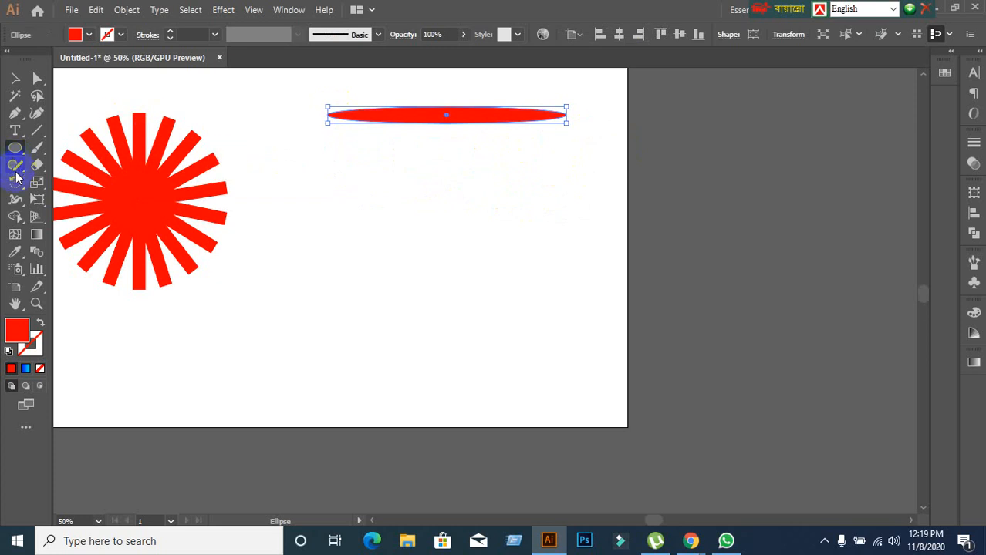
Rotate a copy of the flat red ellipse about 7° counterclockwise around the ellipse's right end point.
click(17, 185)
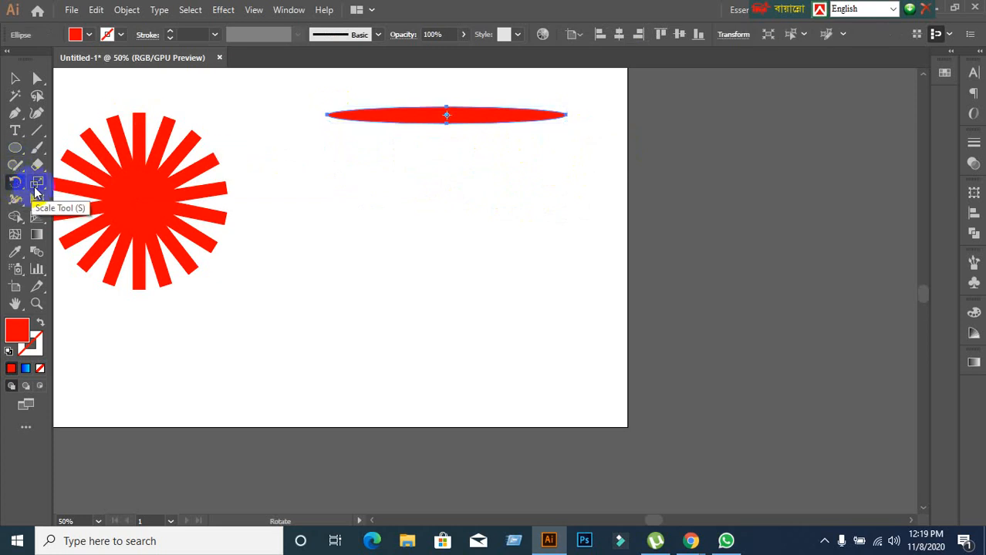
click(567, 114)
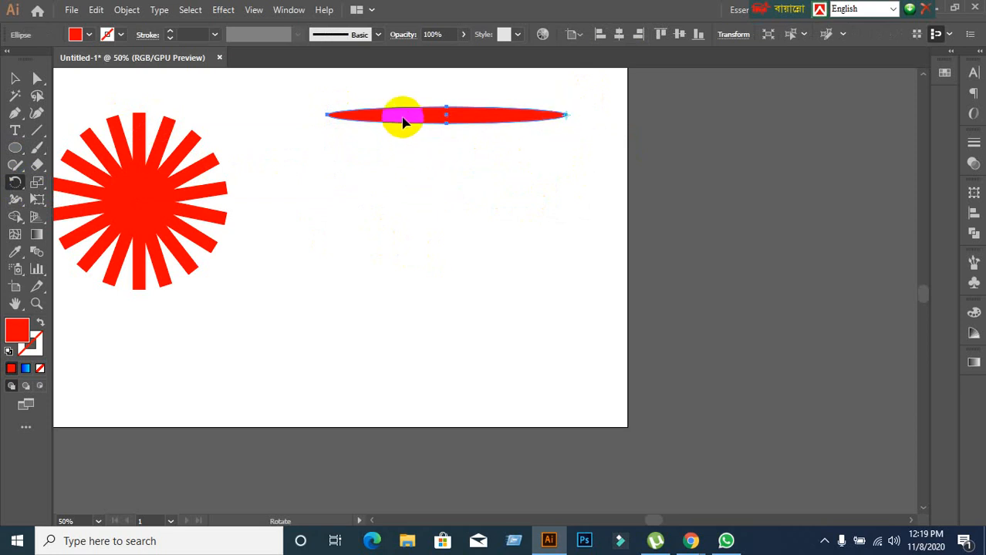
drag(403, 121, 402, 139)
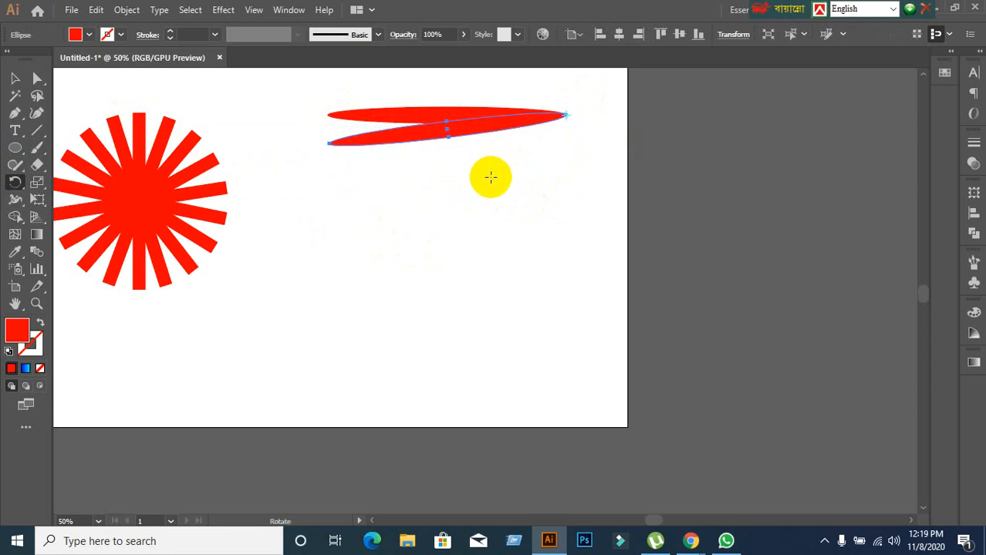
Repeat the rotated ellipse copy until the large radial burst is complete, and deselect.
key(ctrl+d)
key(ctrl+d)
key(ctrl+d)
key(ctrl+d)
key(ctrl+d)
key(ctrl+d)
key(ctrl+d)
key(ctrl+d)
key(ctrl+d)
key(ctrl+d)
key(ctrl+d)
key(ctrl+d)
key(ctrl+d)
key(ctrl+d)
key(ctrl+d)
key(ctrl+d)
key(ctrl+d)
key(ctrl+d)
key(ctrl+d)
key(ctrl+d)
key(ctrl+d)
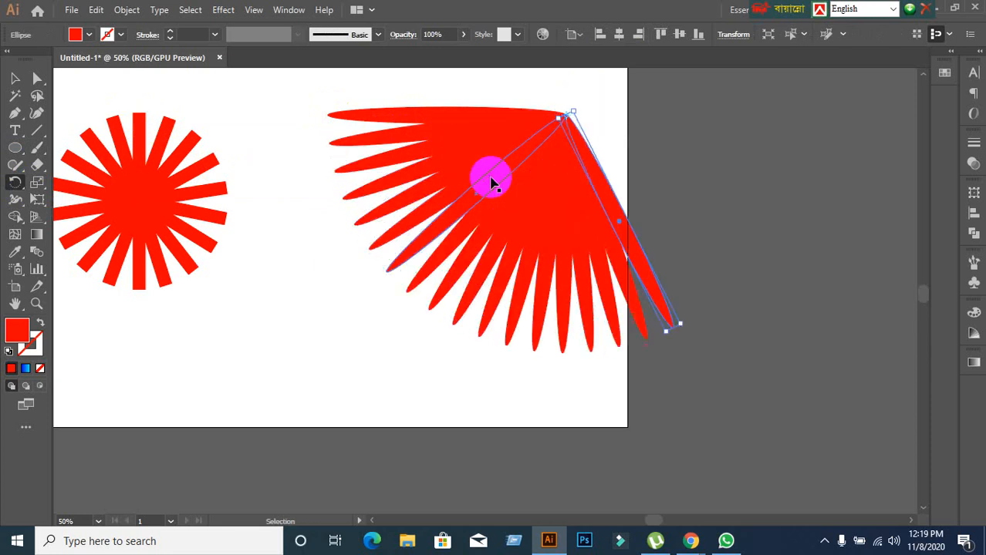
key(ctrl+d)
key(ctrl+d)
key(ctrl+d)
key(ctrl+d)
key(ctrl+d)
key(ctrl+d)
key(ctrl+d)
key(ctrl+d)
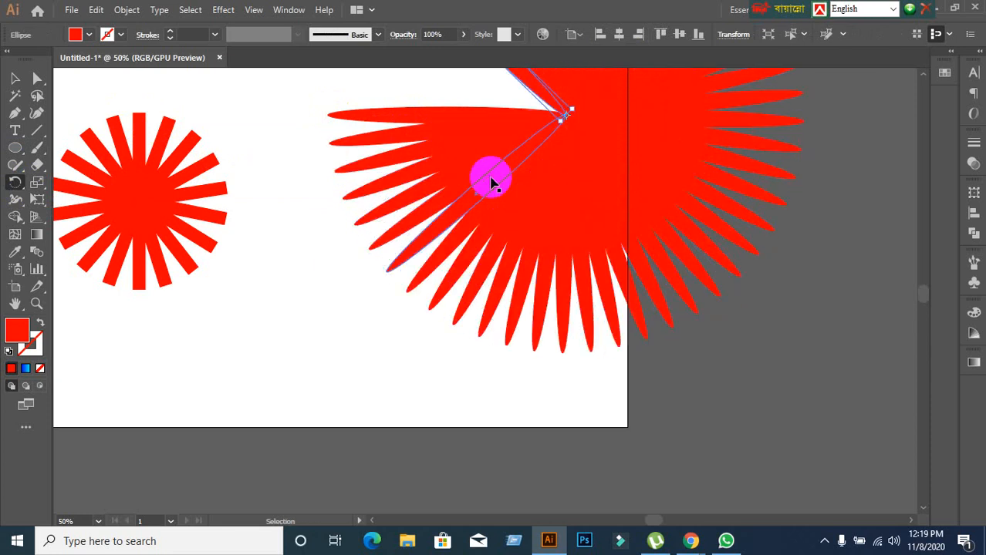
key(ctrl+d)
scroll(494, 255, up, 5)
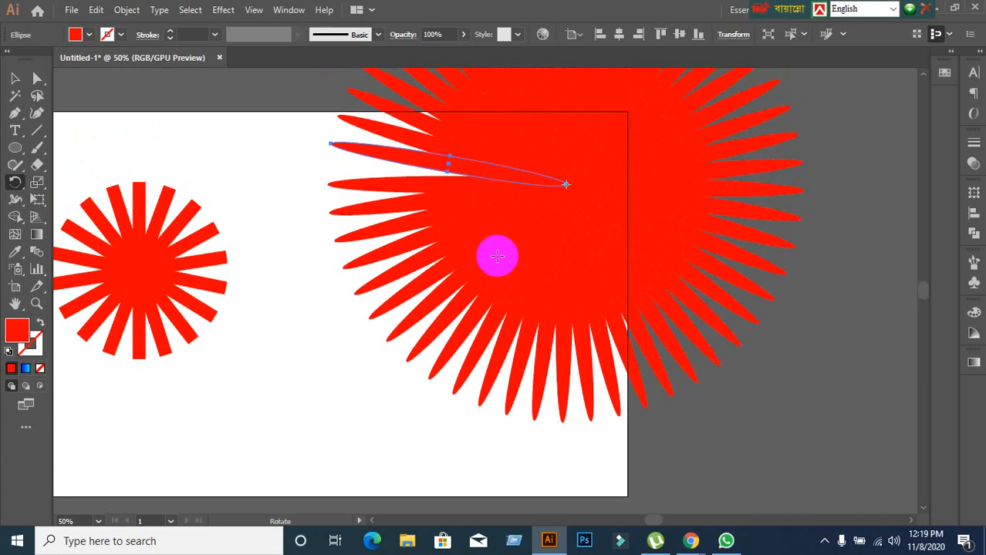
scroll(497, 255, down, 5)
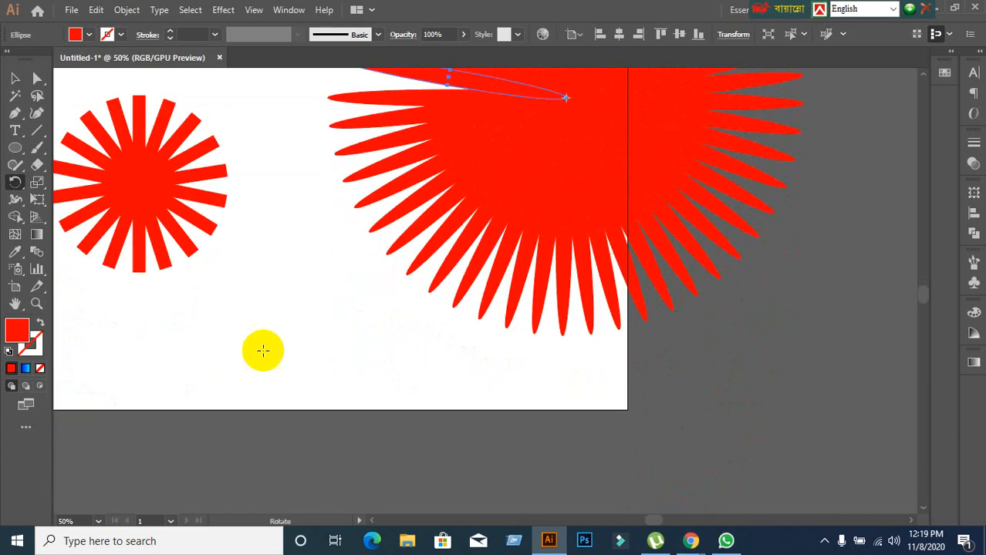
click(15, 78)
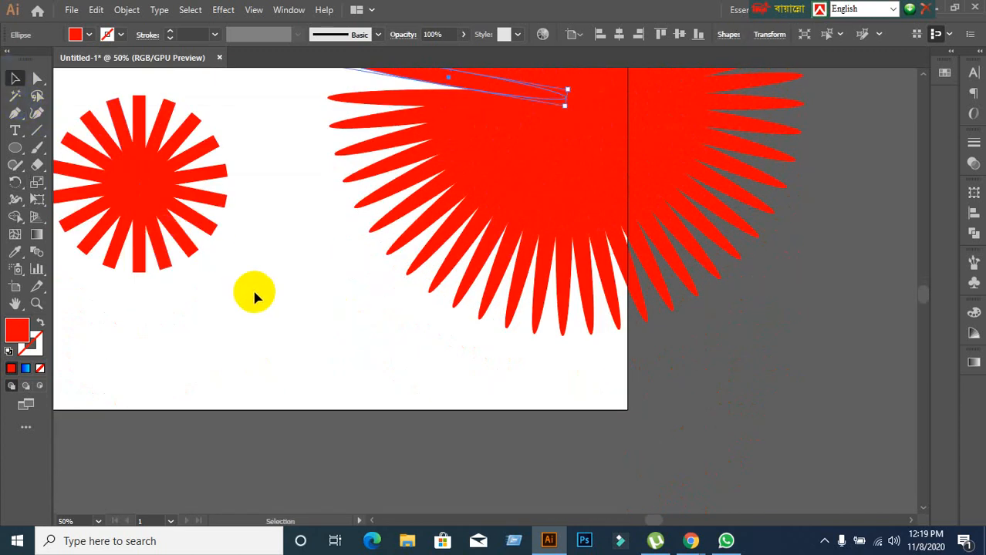
click(299, 303)
Move the rectangle burst to the artboard's upper-left corner and the large ellipse burst off the artboard to the right.
scroll(299, 301, down, 2)
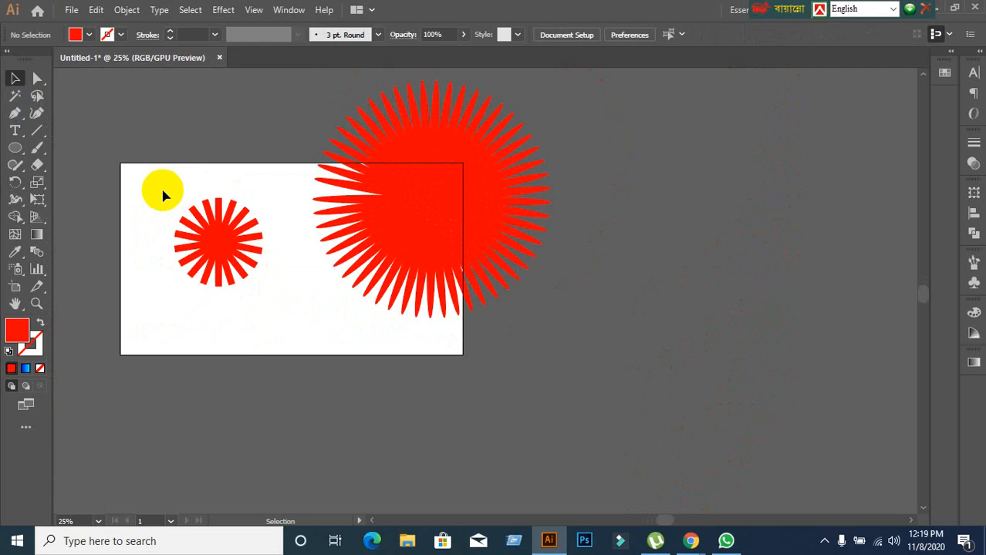
drag(163, 192, 253, 283)
drag(220, 248, 149, 146)
click(320, 145)
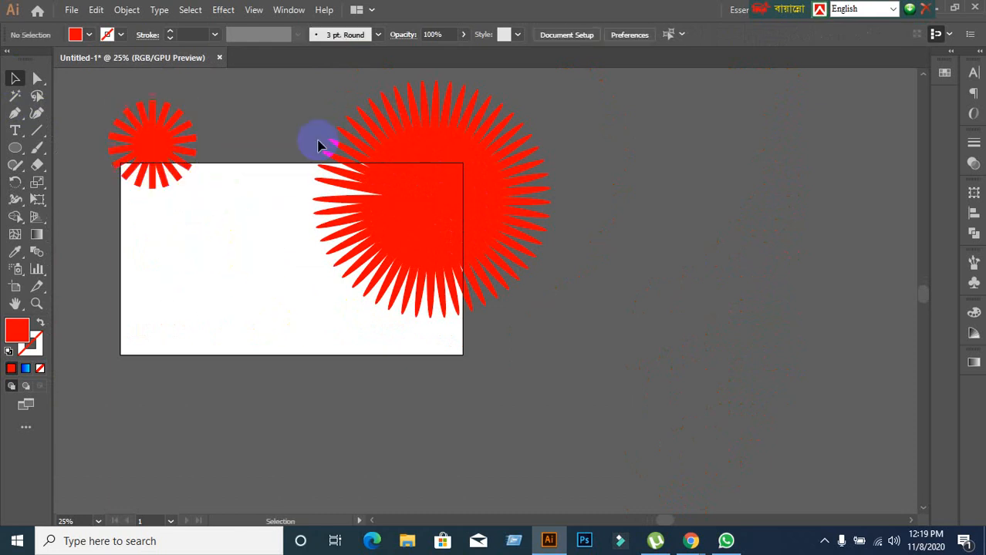
click(451, 238)
drag(452, 237, 665, 217)
click(360, 274)
Draw a square on the upper part of the artboard, and swap its colours so it has a red stroke and no fill.
scroll(309, 270, up, 1)
drag(293, 268, 463, 208)
drag(21, 147, 44, 148)
drag(437, 106, 504, 171)
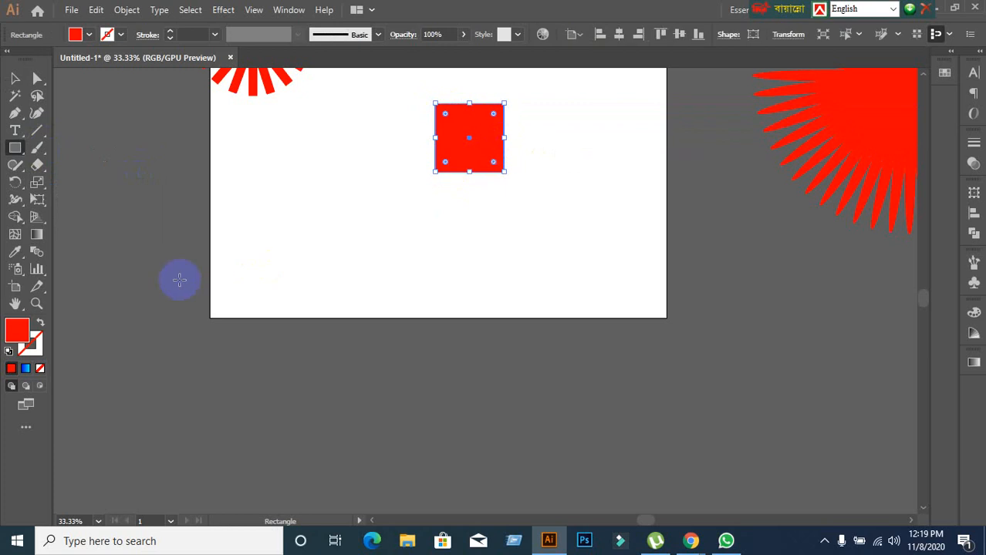
click(41, 323)
click(31, 344)
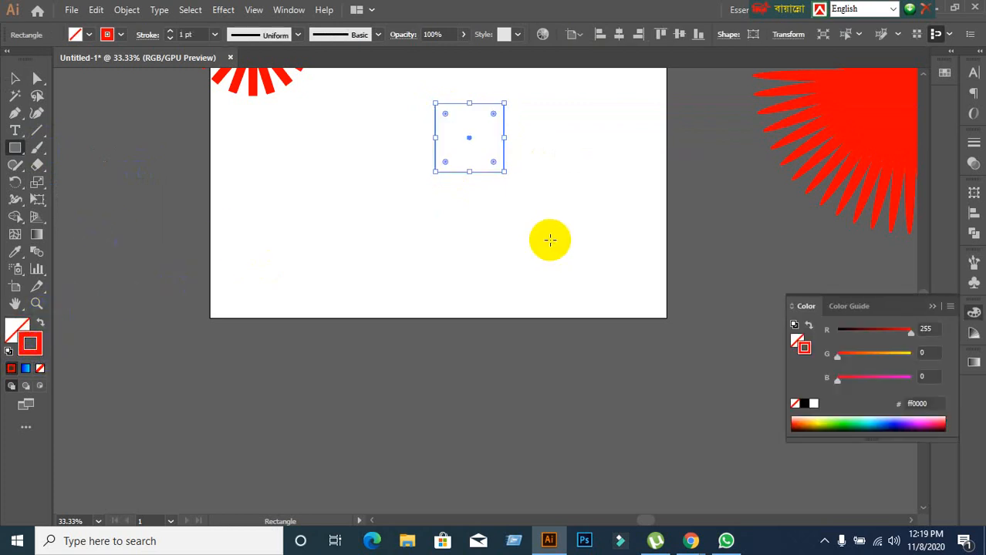
Rotate a copy of the outlined square about 24° clockwise around its lower-left corner.
click(15, 182)
scroll(455, 178, up, 1)
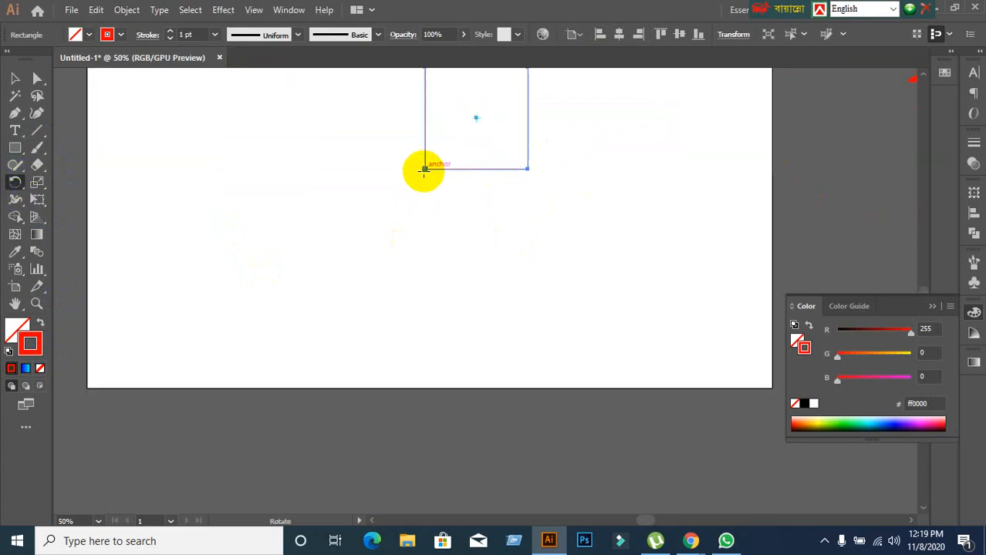
scroll(424, 170, up, 2)
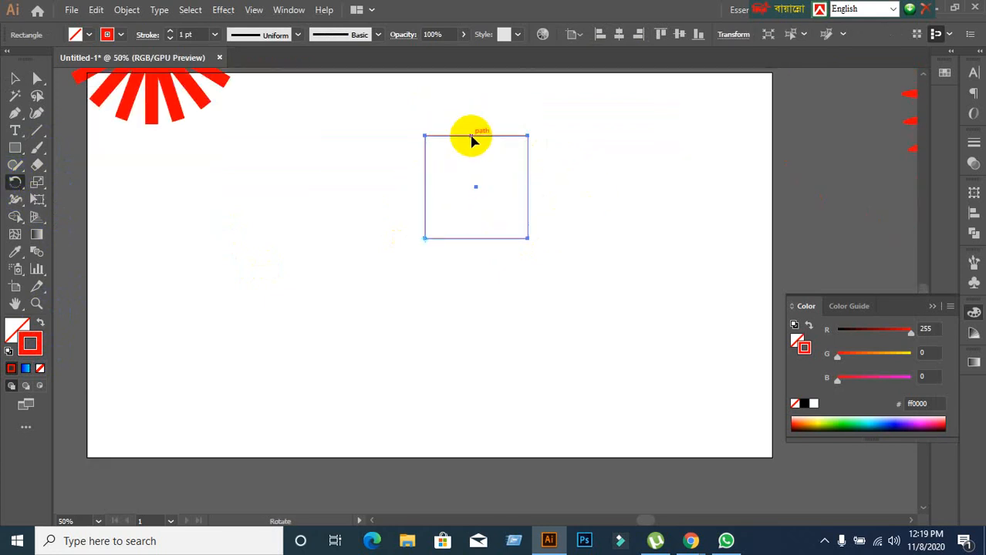
drag(472, 137, 516, 160)
Repeat the rotated square copy until the outlined rosette closes all the way round, and deselect.
key(ctrl+d)
key(ctrl+d)
key(ctrl+d)
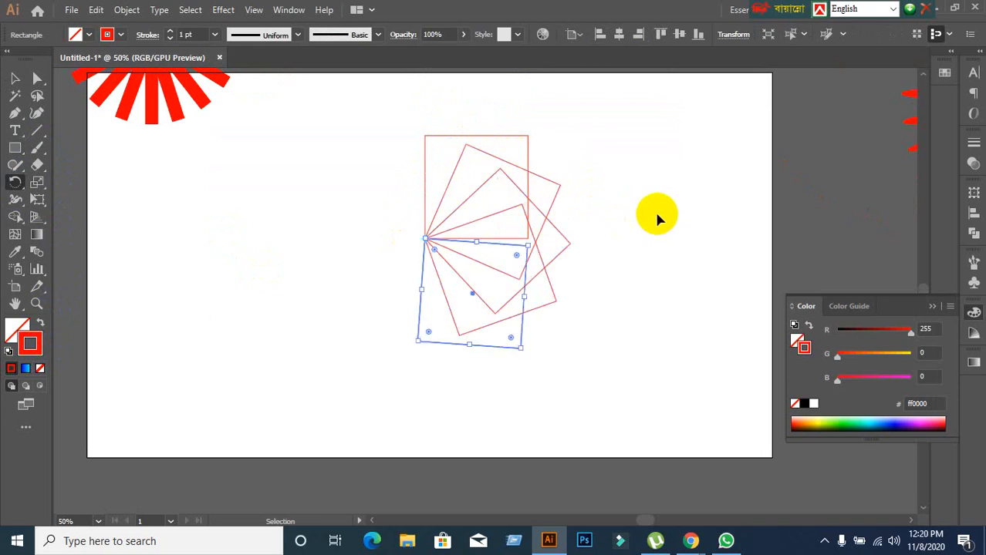
key(ctrl+d)
key(ctrl+d)
key(ctrl+d)
key(ctrl+d)
key(ctrl+d)
key(ctrl+d)
key(ctrl+d)
key(ctrl+d)
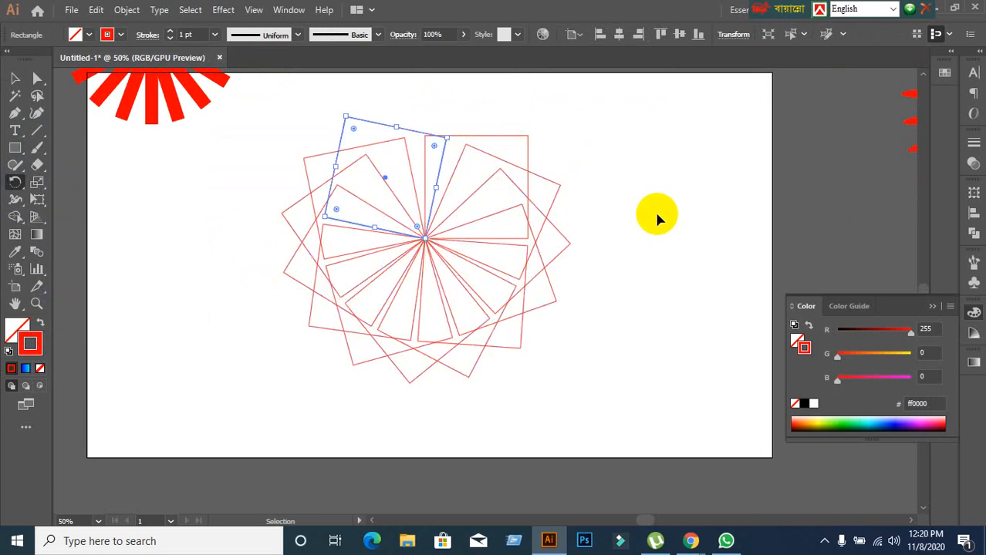
key(ctrl+d)
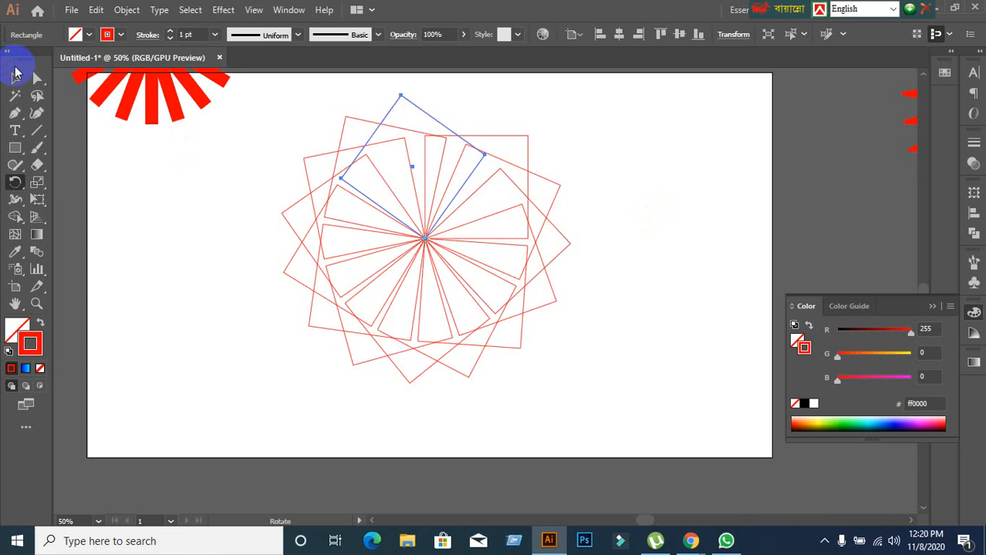
click(15, 76)
click(192, 325)
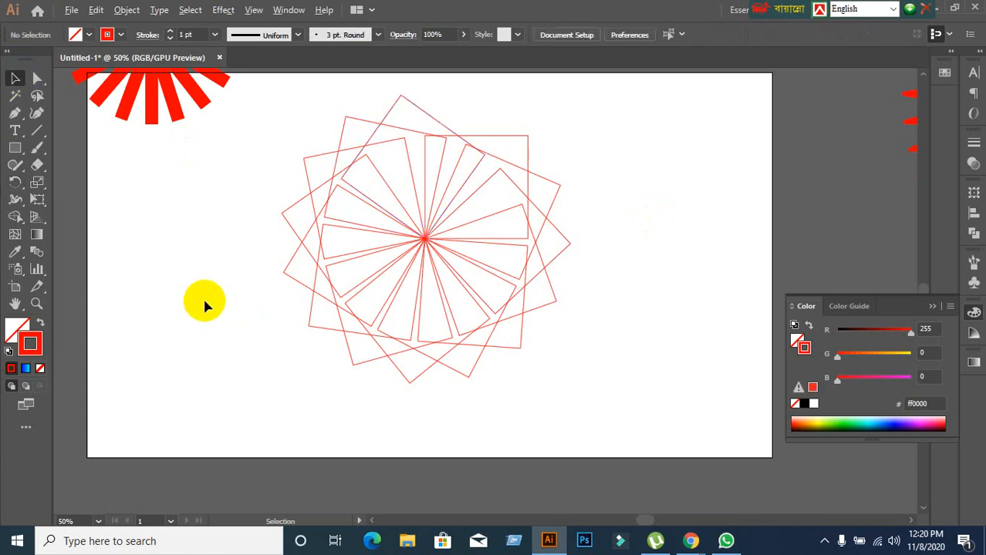
Select the whole outlined square rosette and clear it off the artboard.
scroll(205, 305, down, 1)
click(207, 211)
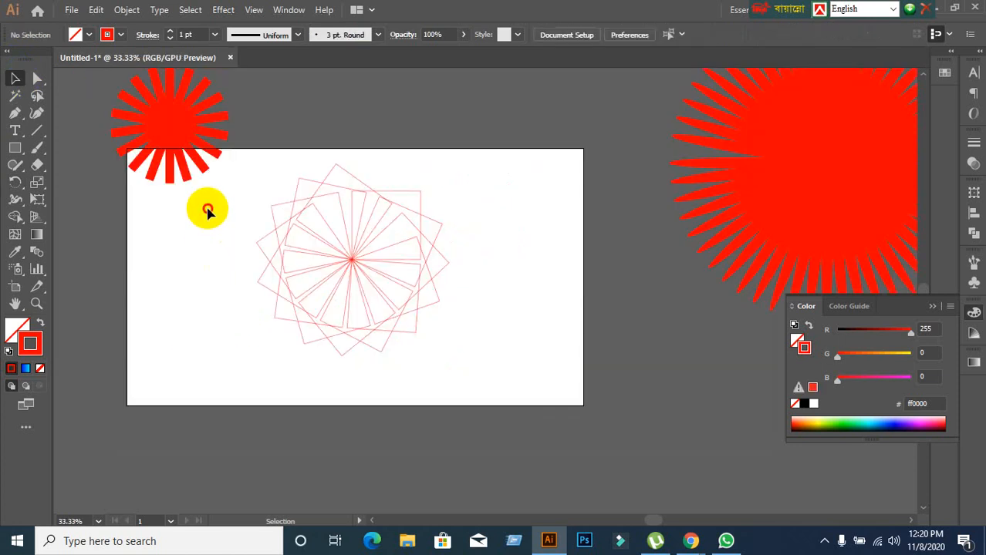
drag(207, 211, 541, 375)
click(445, 364)
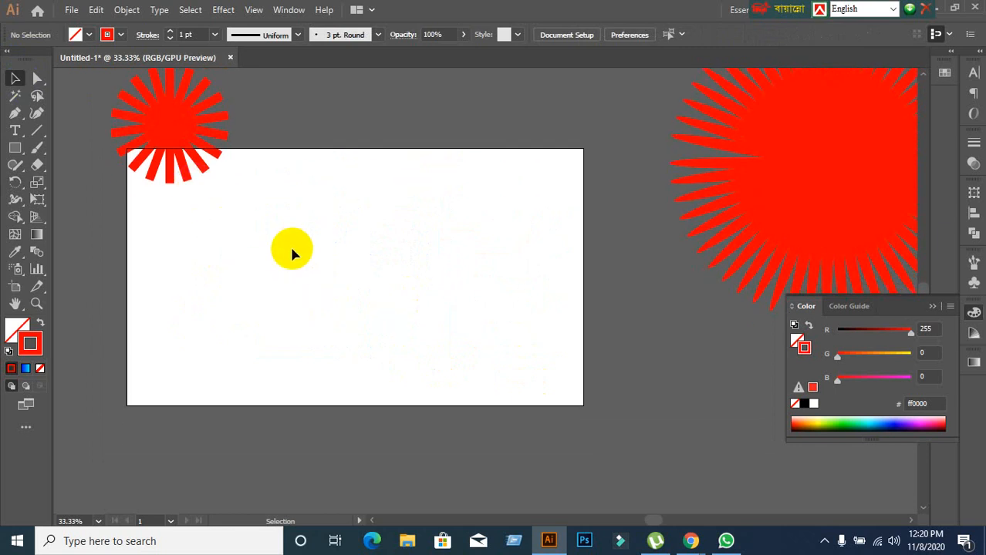
Draw a tall, narrow vertical rectangle near the artboard's upper left, using the radial burst's red fill without a stroke.
scroll(357, 242, down, 1)
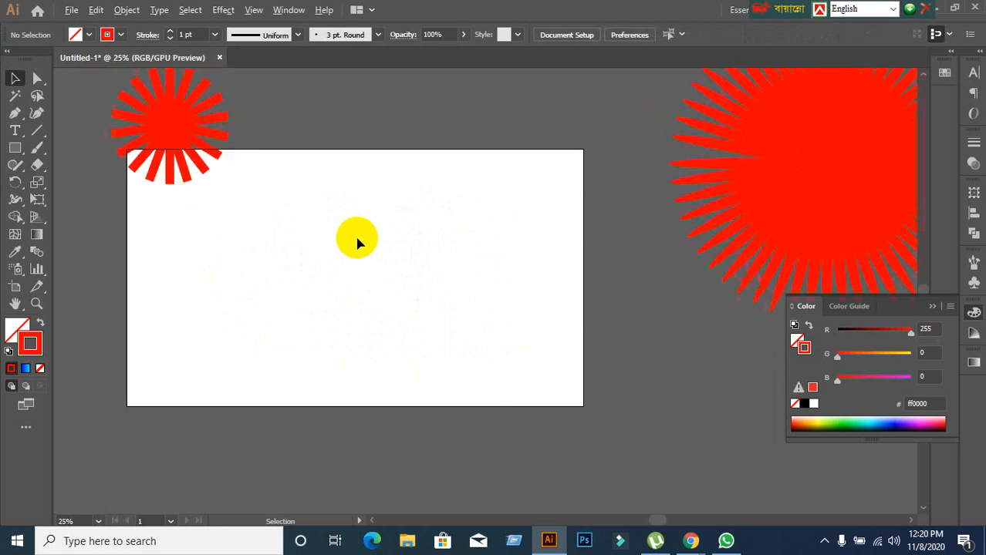
scroll(356, 241, up, 1)
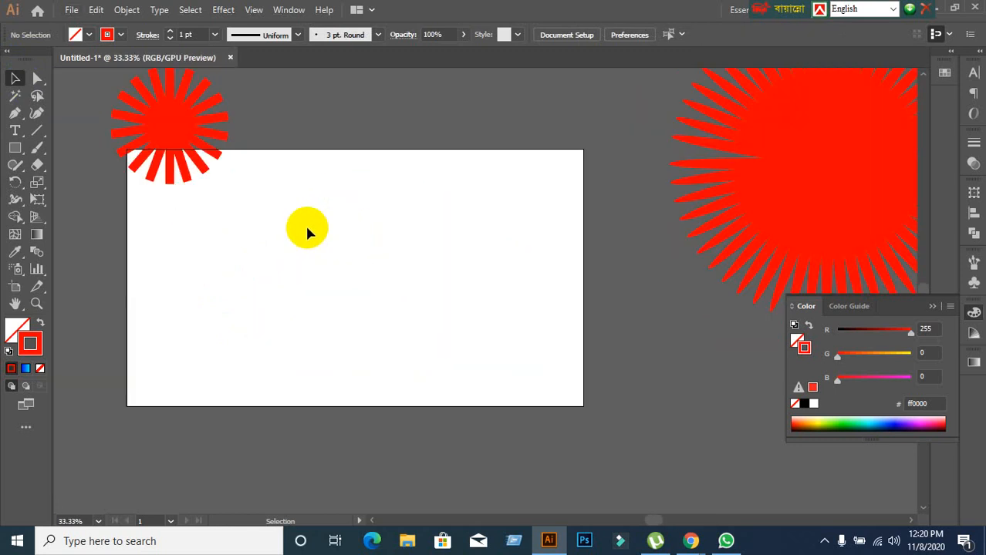
scroll(292, 210, up, 1)
drag(94, 102, 266, 235)
click(374, 307)
scroll(237, 244, up, 2)
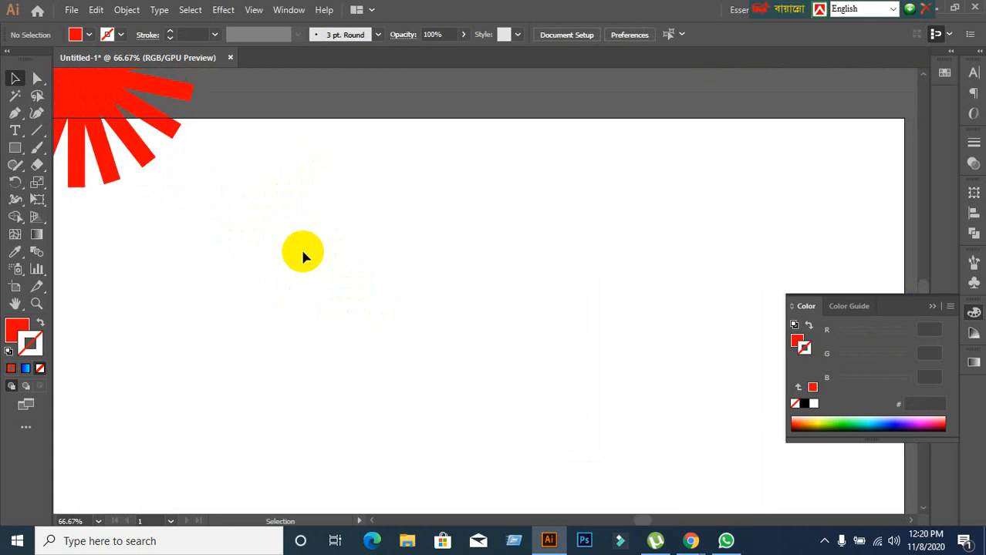
click(21, 150)
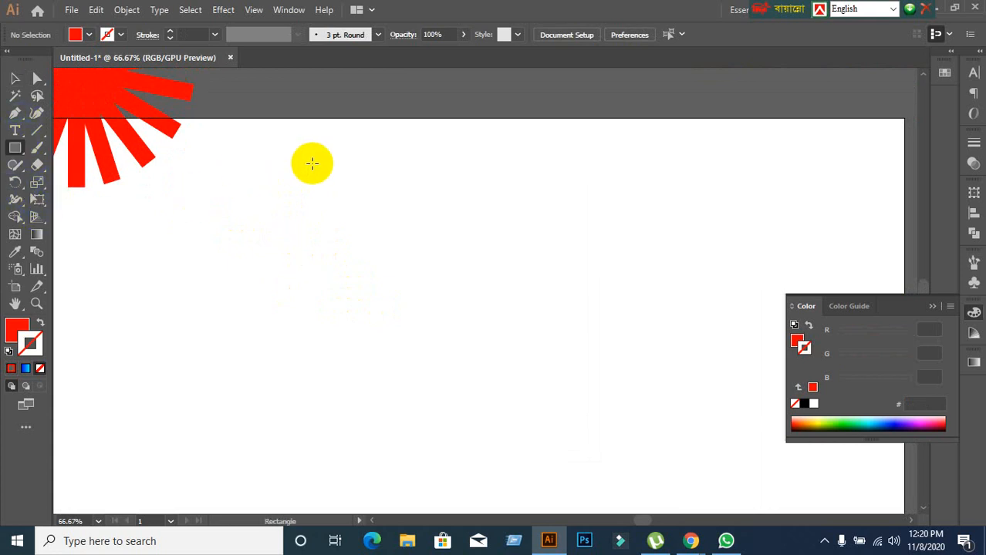
mouse_move(312, 164)
mouse_down()
mouse_move(367, 338)
mouse_move(345, 423)
mouse_up()
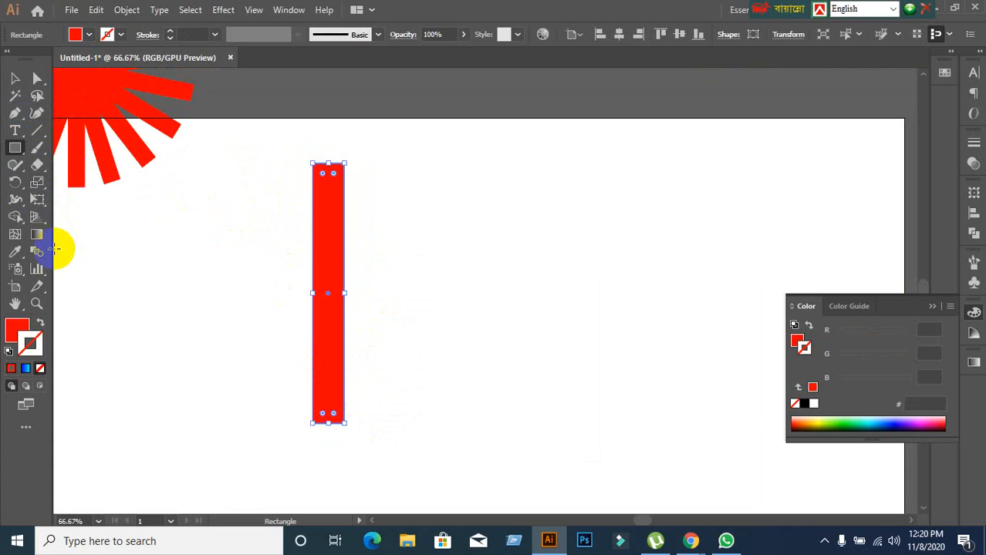
Place the rotation pivot for the vertical rectangle just above the middle of its top edge, outside the shape.
click(15, 182)
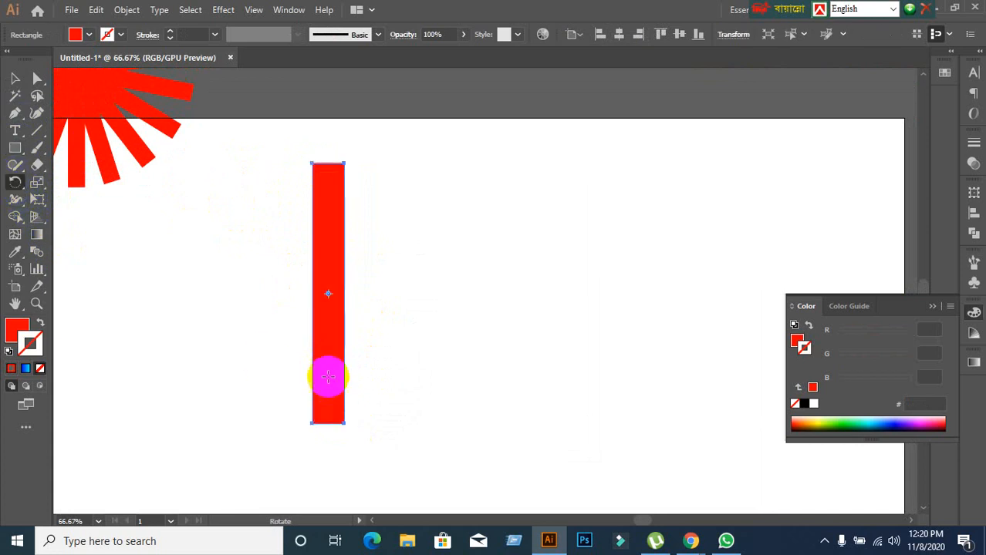
scroll(324, 356, up, 2)
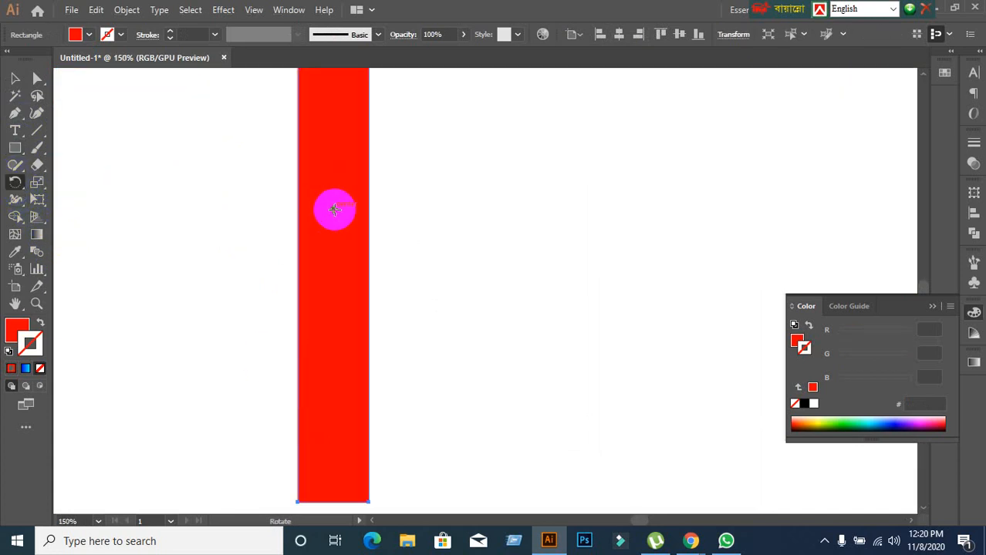
click(334, 209)
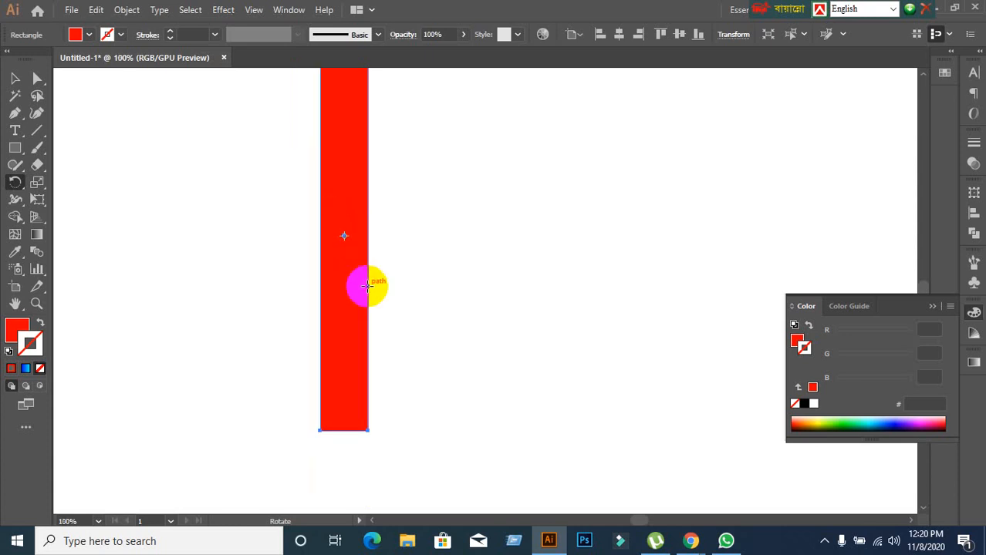
scroll(367, 286, up, 2)
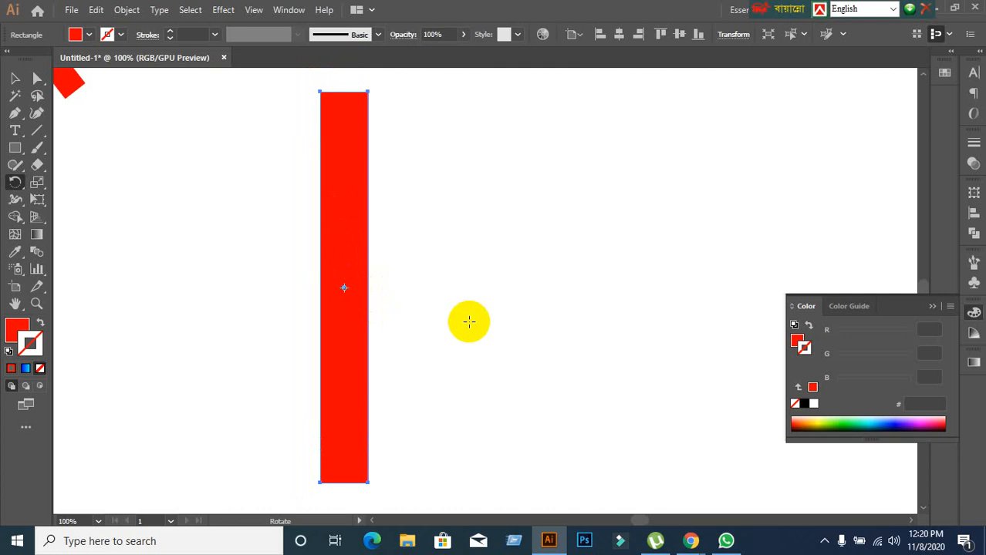
scroll(394, 316, up, 1)
scroll(394, 315, up, 1)
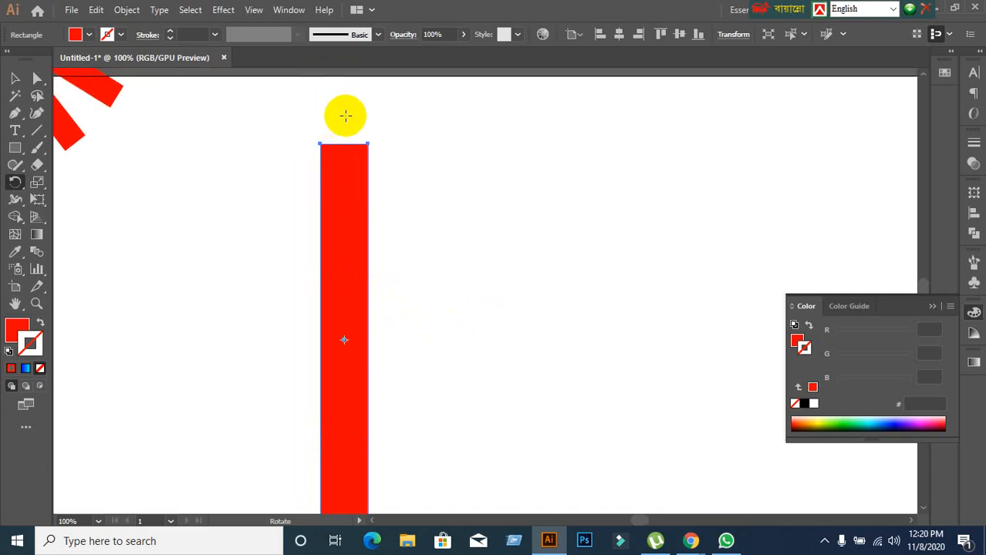
click(345, 116)
Try rotating the rectangle counterclockwise around the pivot above it, and undo the attempt.
drag(344, 356, 436, 368)
key(ctrl+z)
key(ctrl+z)
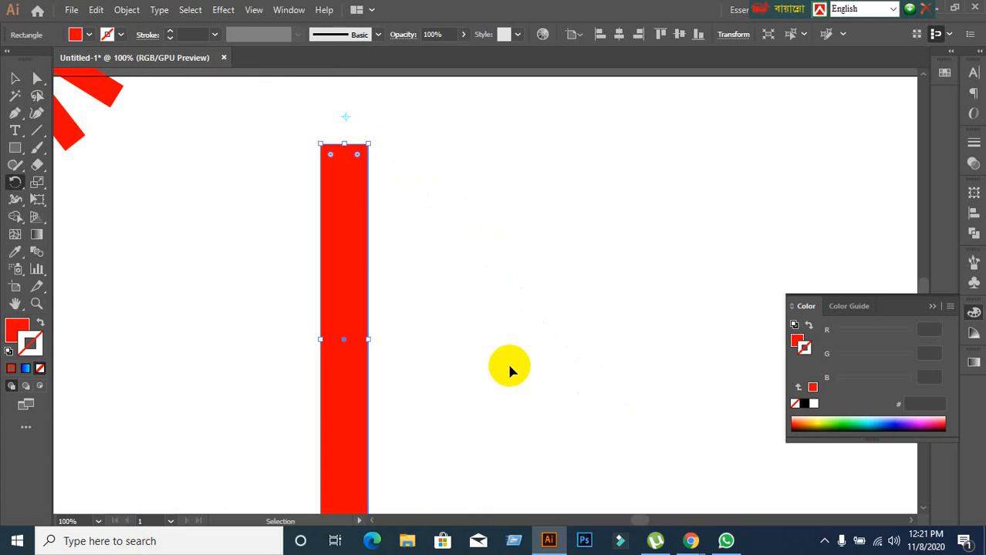
Rotate a copy of the rectangle about 25° counterclockwise around the pivot above it, and repeat it into a full burst with an open centre.
drag(352, 438, 490, 401)
scroll(550, 379, down, 1)
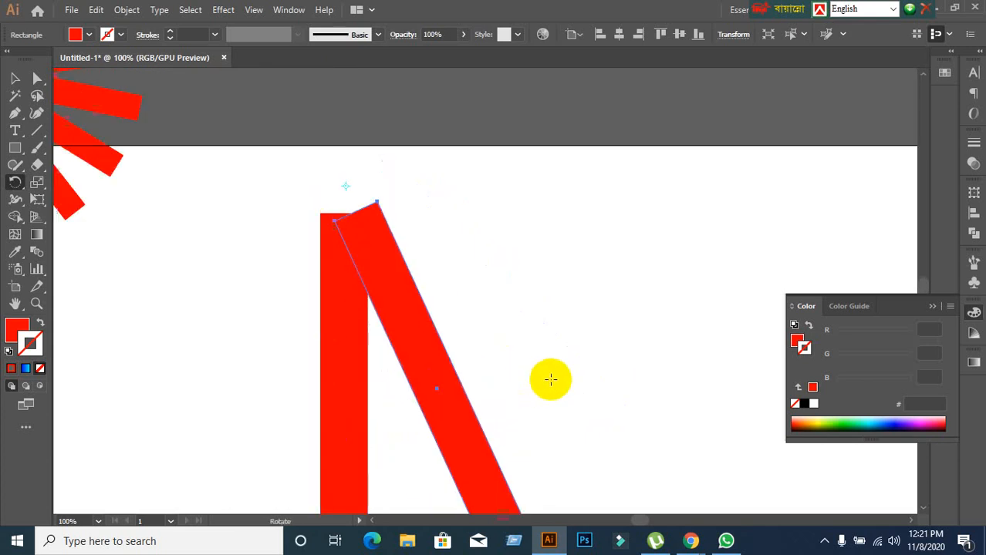
scroll(550, 379, down, 1)
key(ctrl+d)
key(ctrl+d)
key(ctrl+d)
key(ctrl+d)
key(ctrl+d)
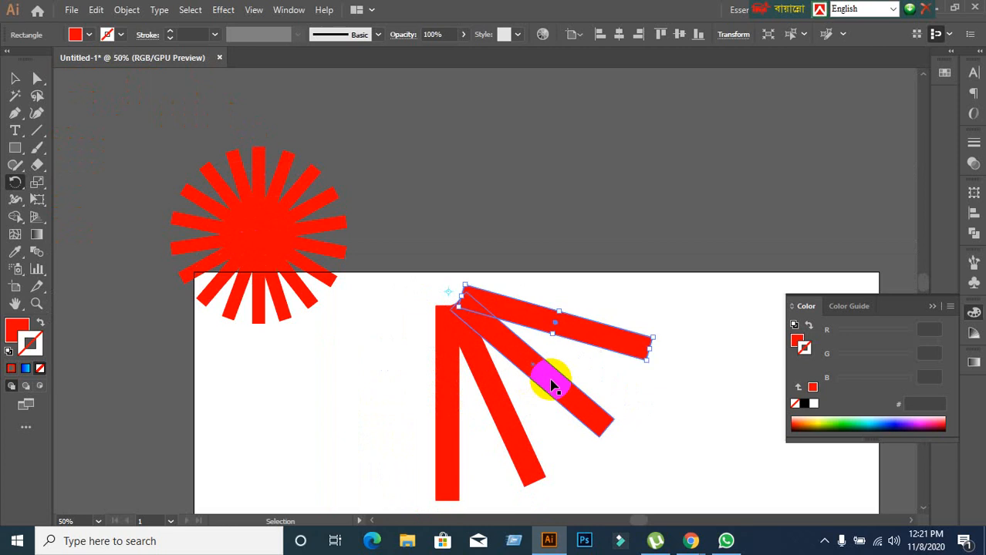
key(ctrl+d)
key(ctrl+d)
key(ctrl+d)
key(ctrl+d)
key(ctrl+d)
key(ctrl+d)
key(ctrl+d)
key(ctrl+d)
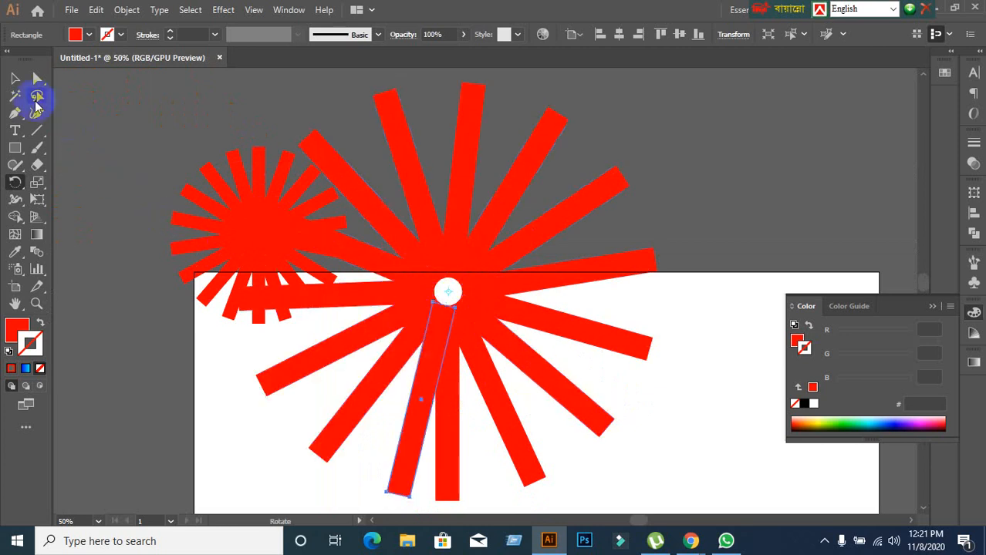
click(17, 80)
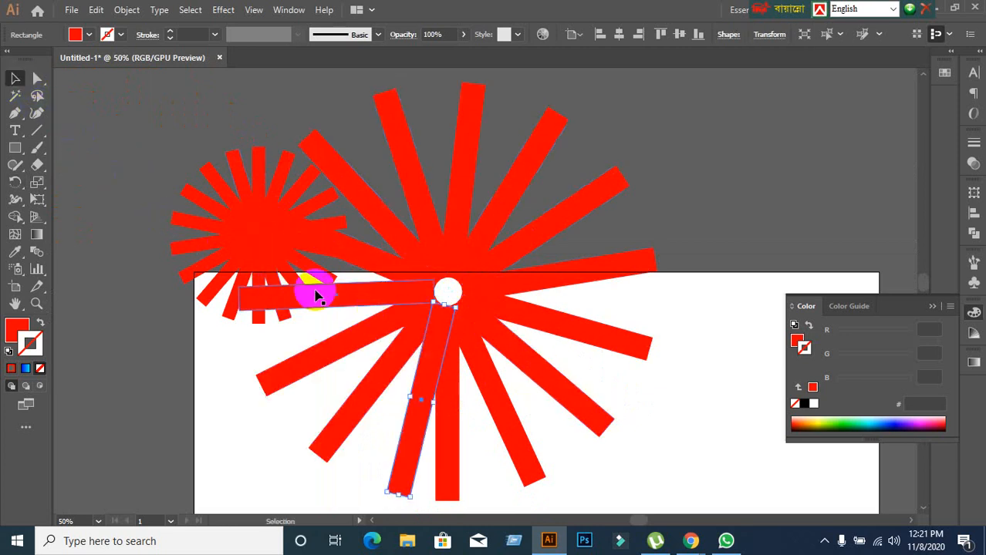
Delete the two overlapping red radial bursts around the artboard's upper-left area, leaving the artboard empty.
click(232, 439)
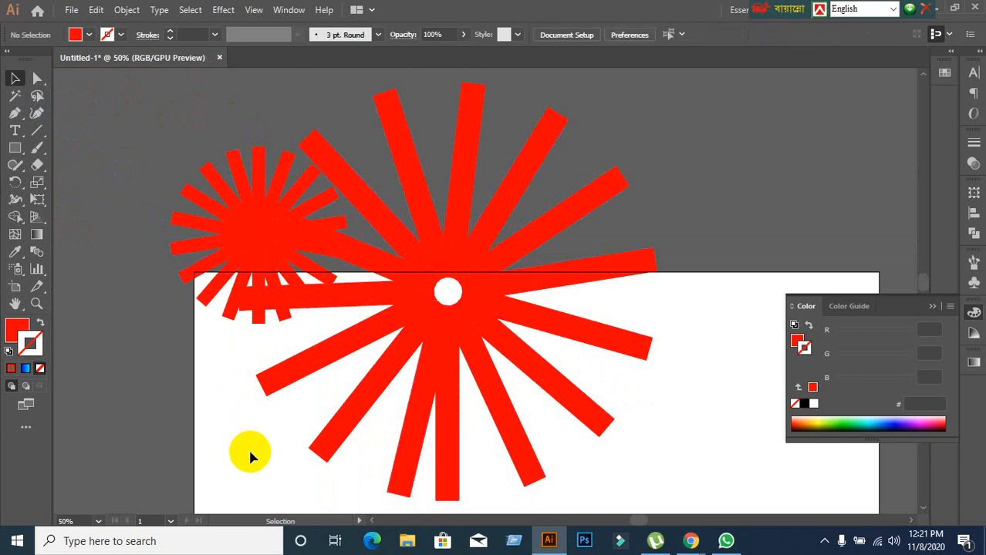
scroll(250, 432, down, 2)
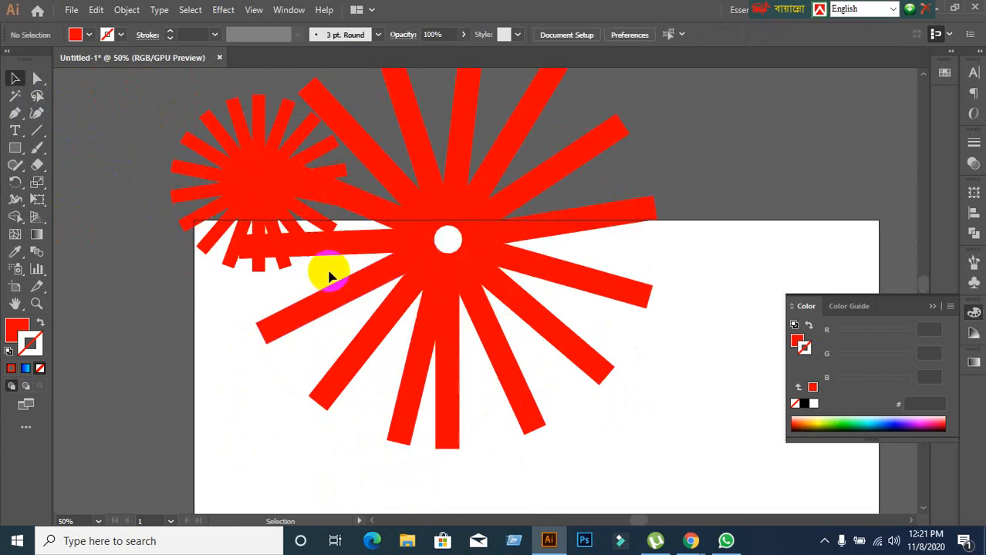
alt+scroll(341, 253, down, 2)
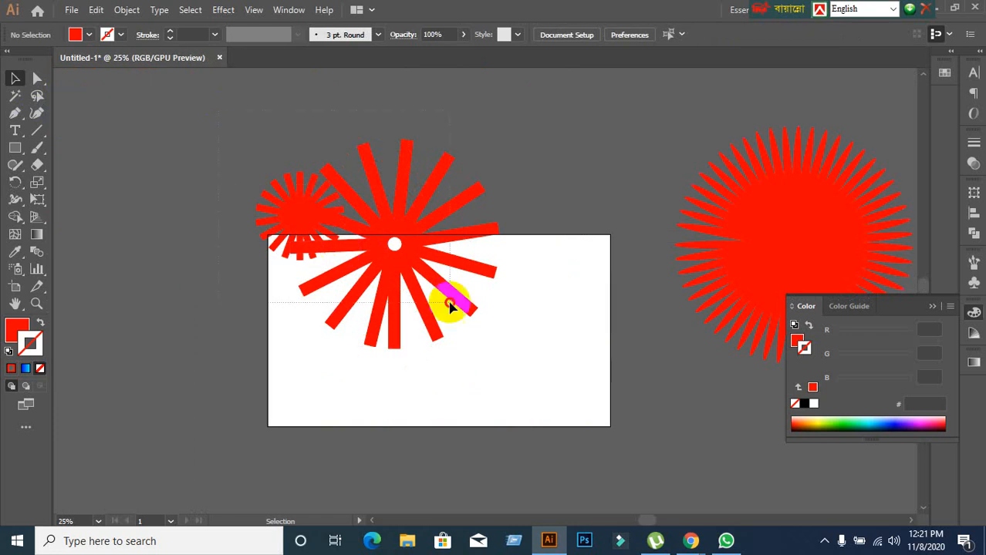
drag(513, 363, 515, 363)
key(Delete)
alt+scroll(514, 363, up, 3)
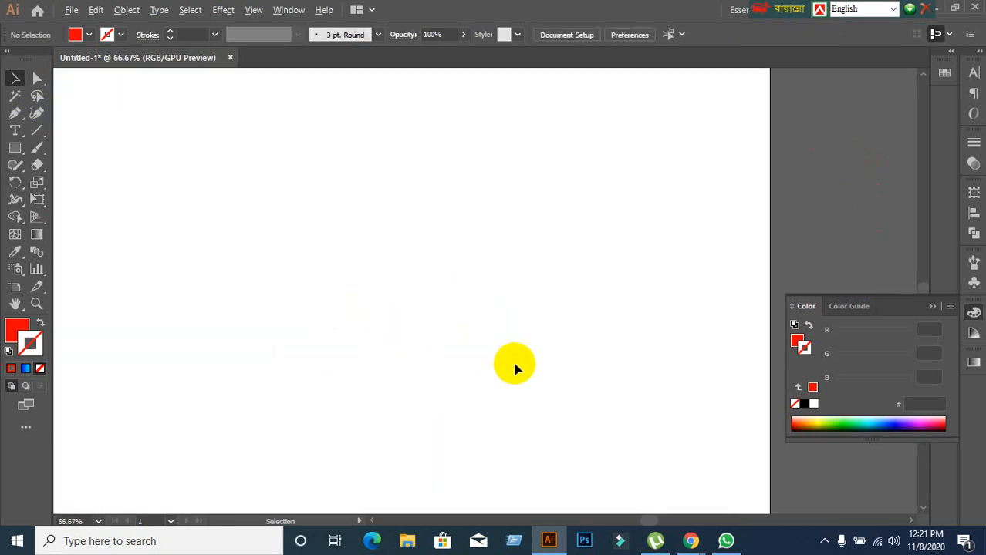
alt+scroll(503, 358, down, 2)
drag(368, 352, 417, 248)
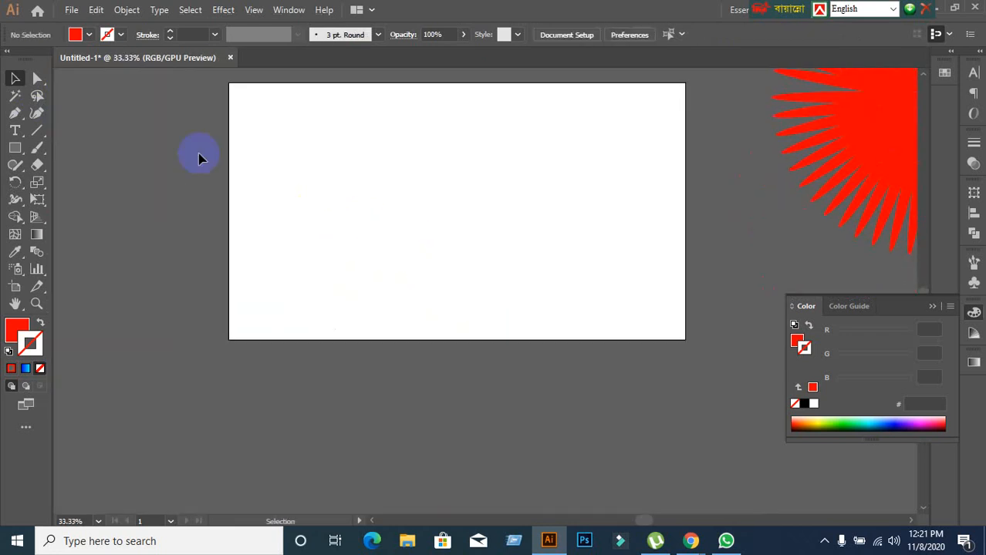
Try a tall, narrow red rectangle with the rotation pivot just above its top edge, and delete the rectangle.
click(15, 147)
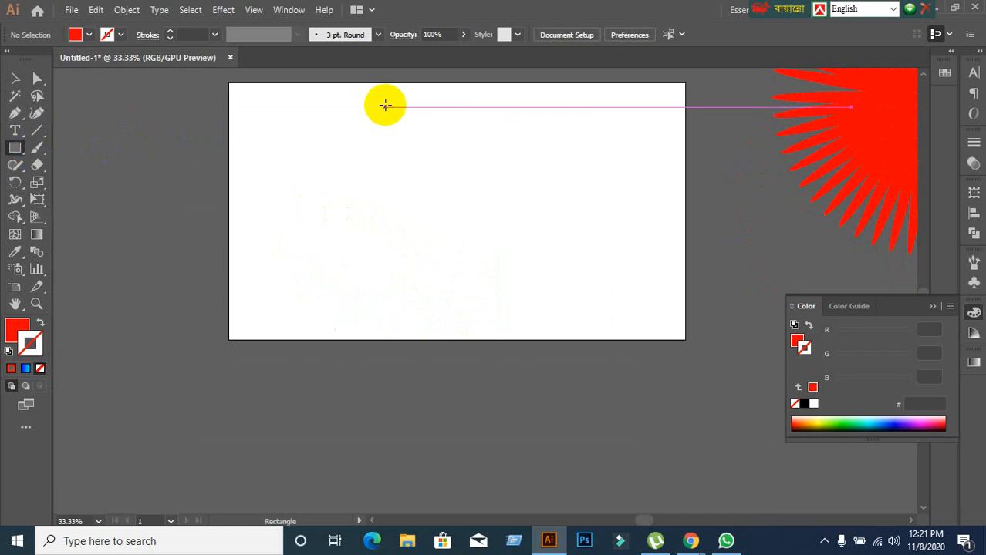
drag(386, 108, 408, 306)
click(14, 182)
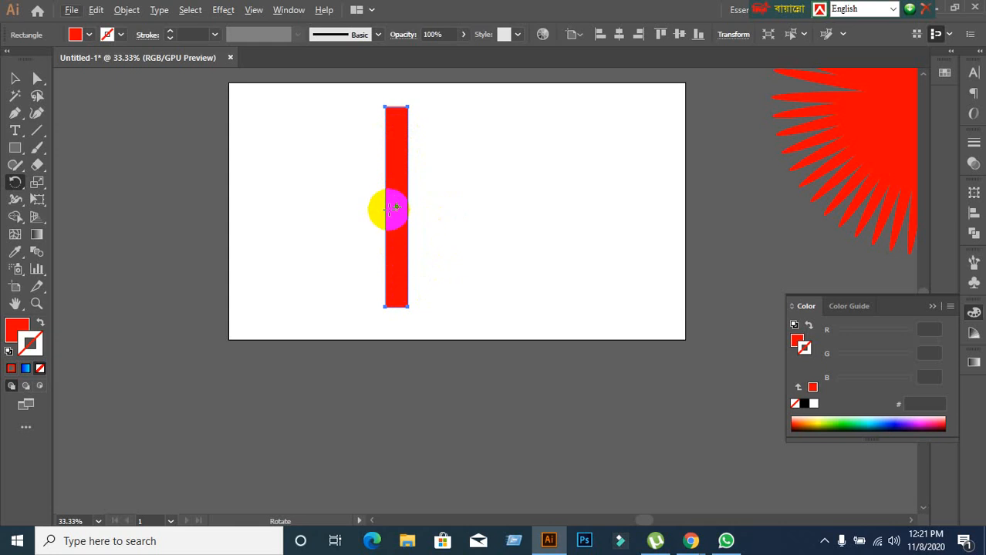
click(397, 202)
drag(398, 202, 396, 91)
key(Delete)
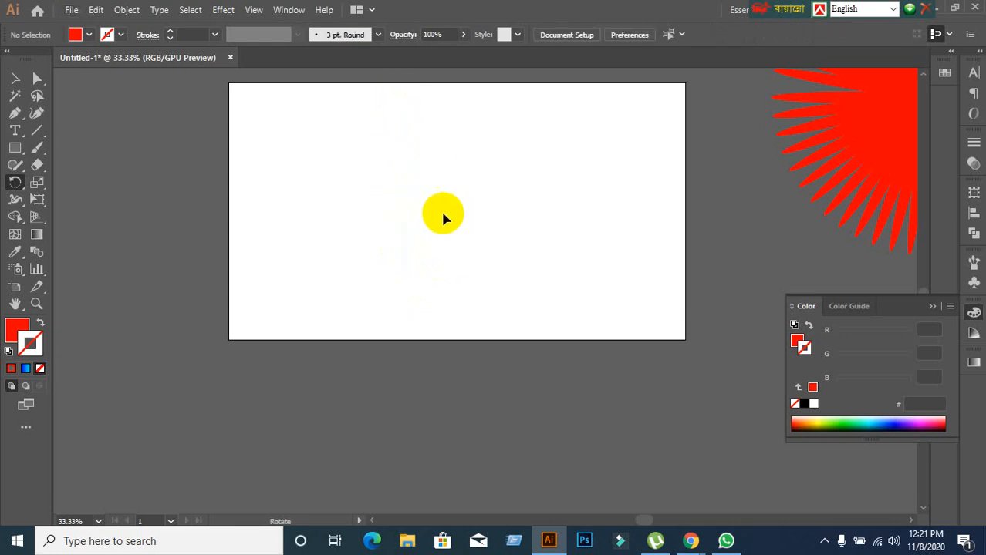
Try another vertical rectangle with the rotation pivot outside its right side, and remove the rectangle.
click(12, 148)
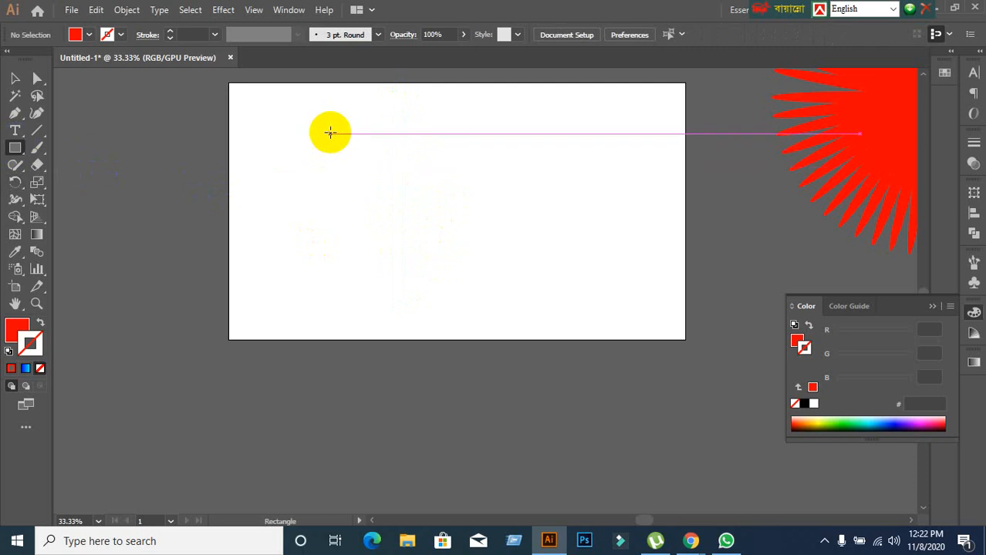
drag(333, 117, 359, 299)
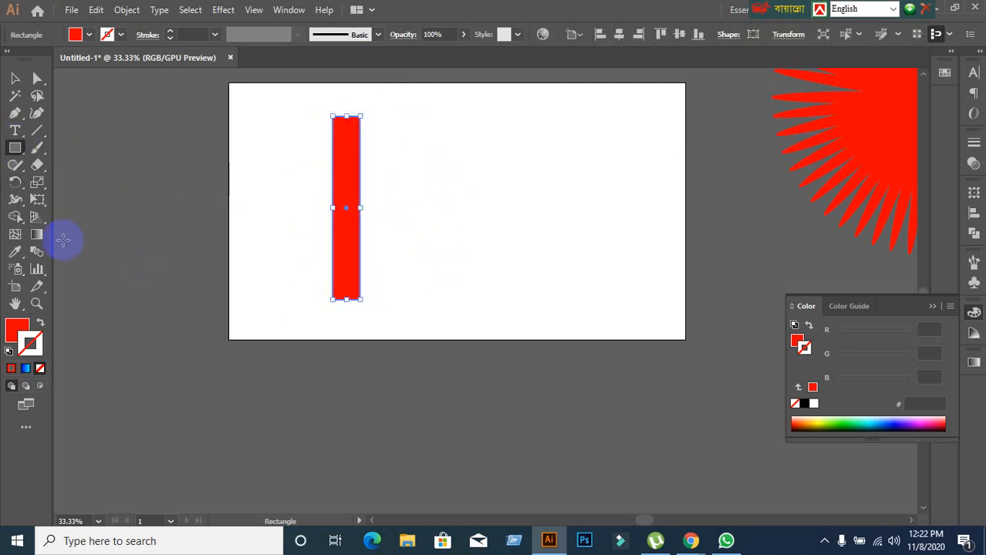
click(15, 182)
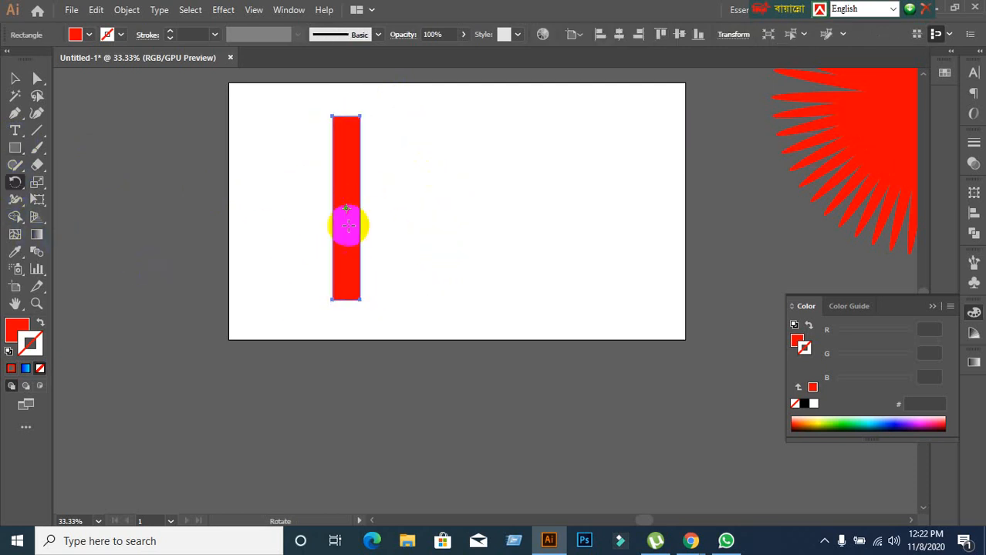
click(429, 214)
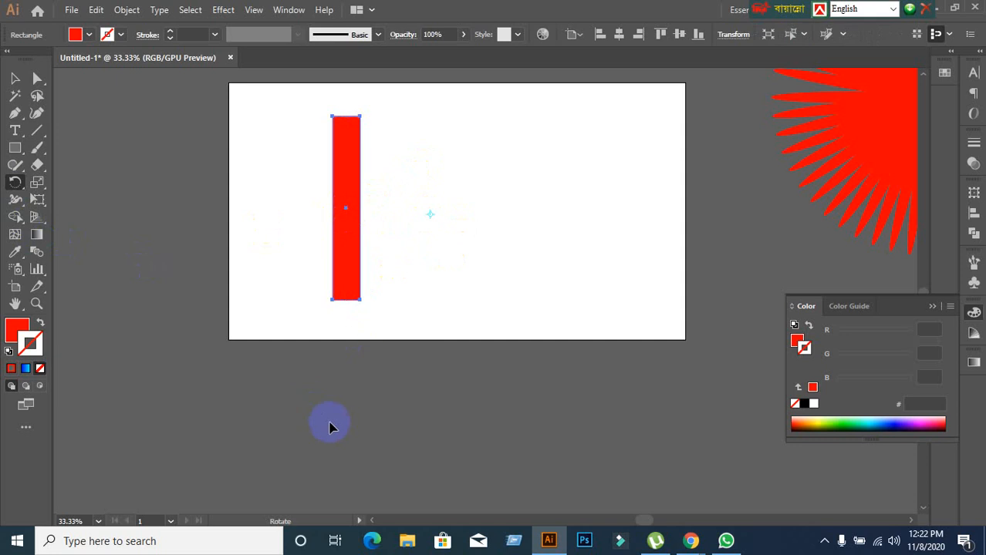
scroll(359, 335, up, 1)
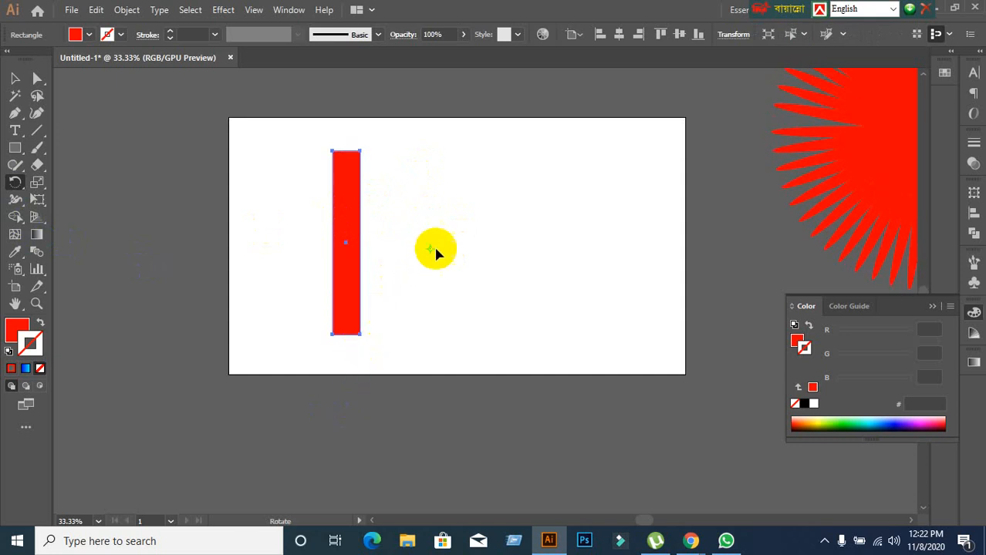
key(ctrl+x)
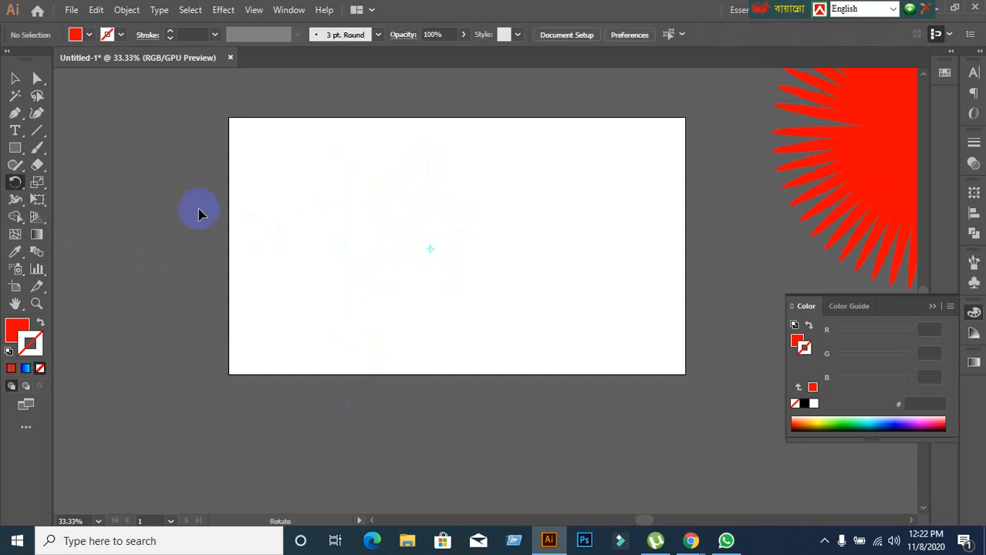
Draw a tall, narrow vertical rectangle on the left half of the artboard, with red fill and no stroke.
click(15, 147)
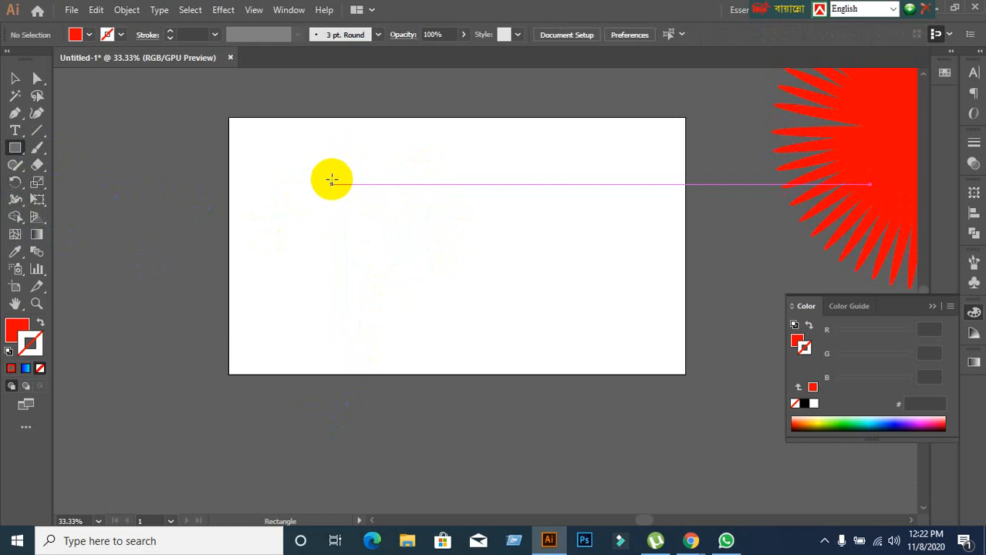
mouse_move(333, 153)
mouse_down()
mouse_move(370, 256)
mouse_move(368, 350)
mouse_up()
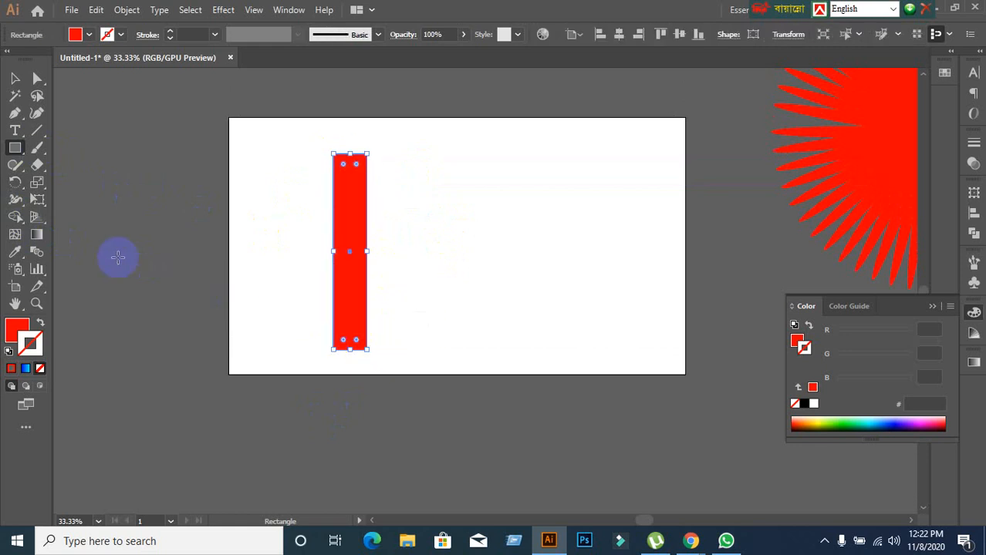
Try rotating the vertical rectangle around a pivot at its centre, and undo the attempt.
click(15, 182)
click(348, 250)
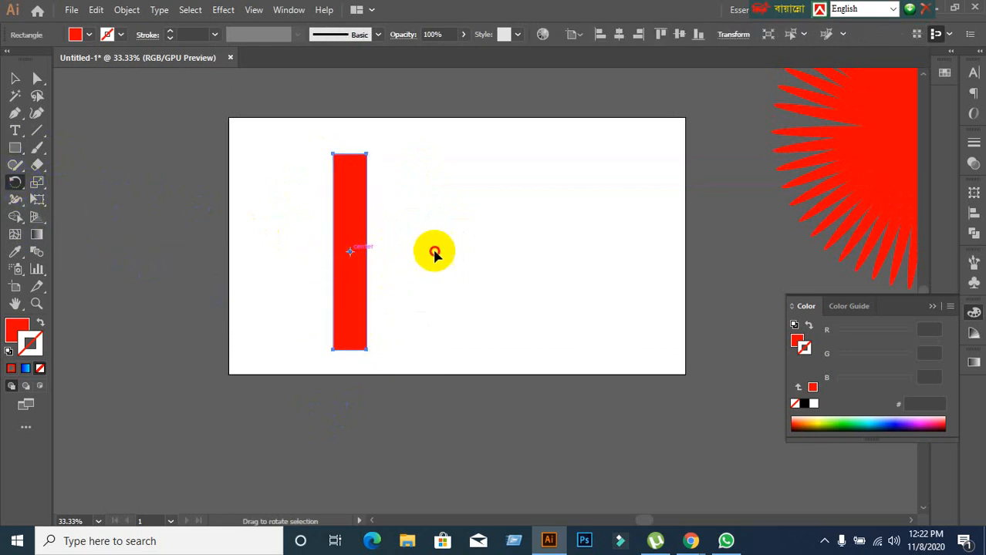
click(351, 252)
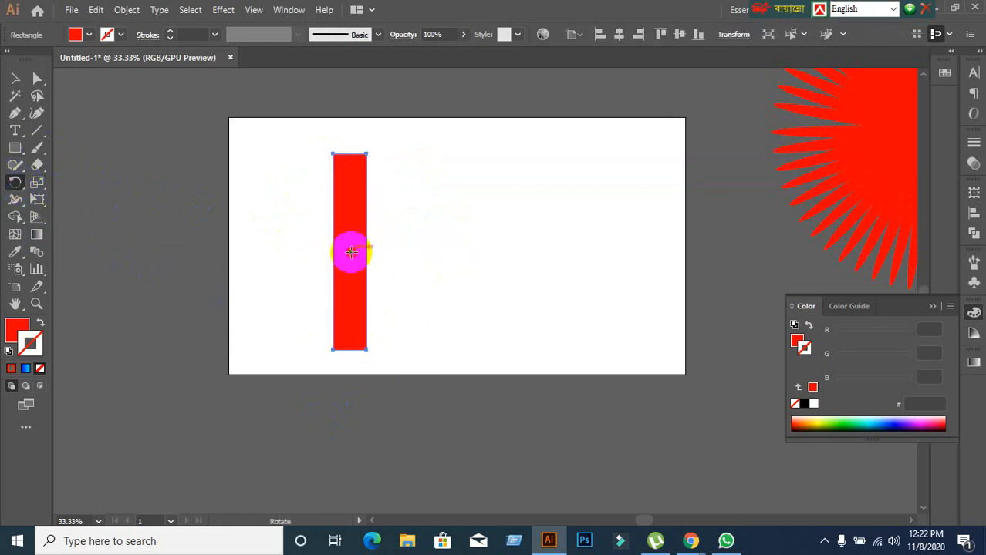
drag(415, 255, 438, 256)
key(ctrl+z)
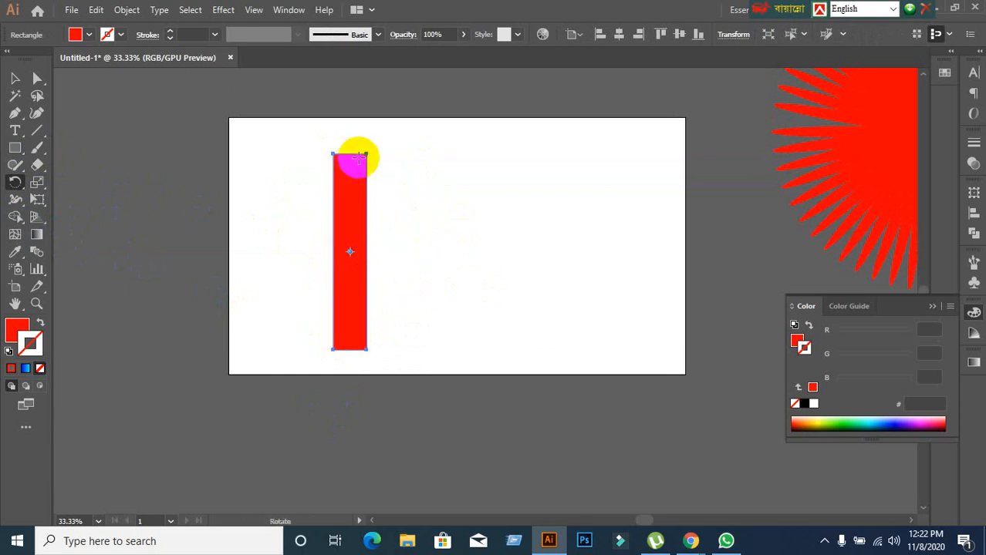
Try several rotation pivots outside the rectangle, above it and on both sides, and deselect it without rotating.
click(347, 135)
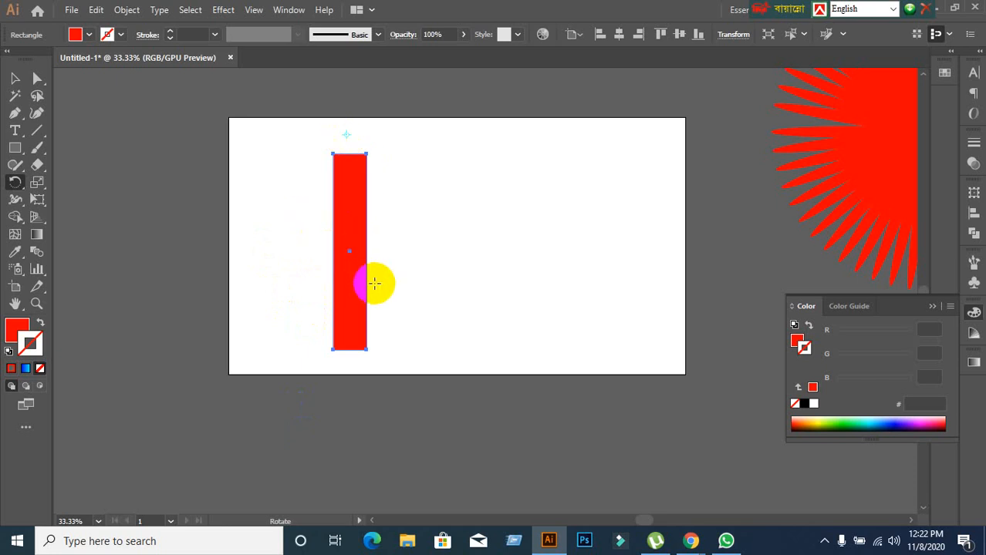
click(478, 255)
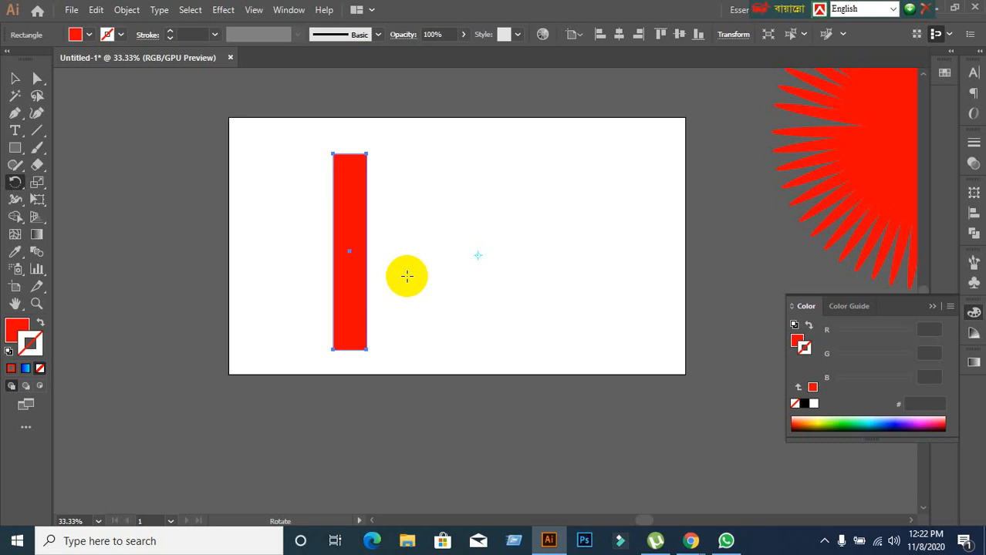
click(273, 246)
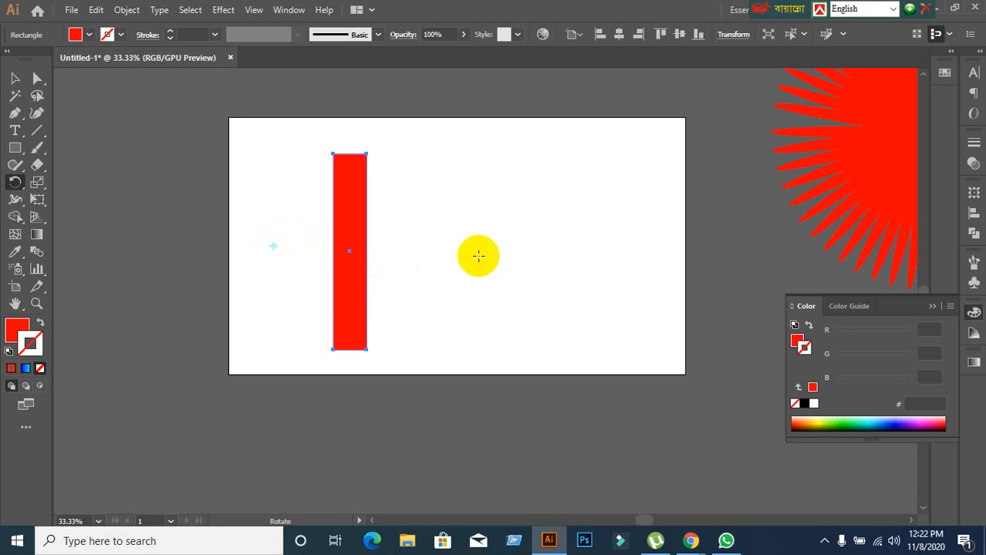
click(469, 249)
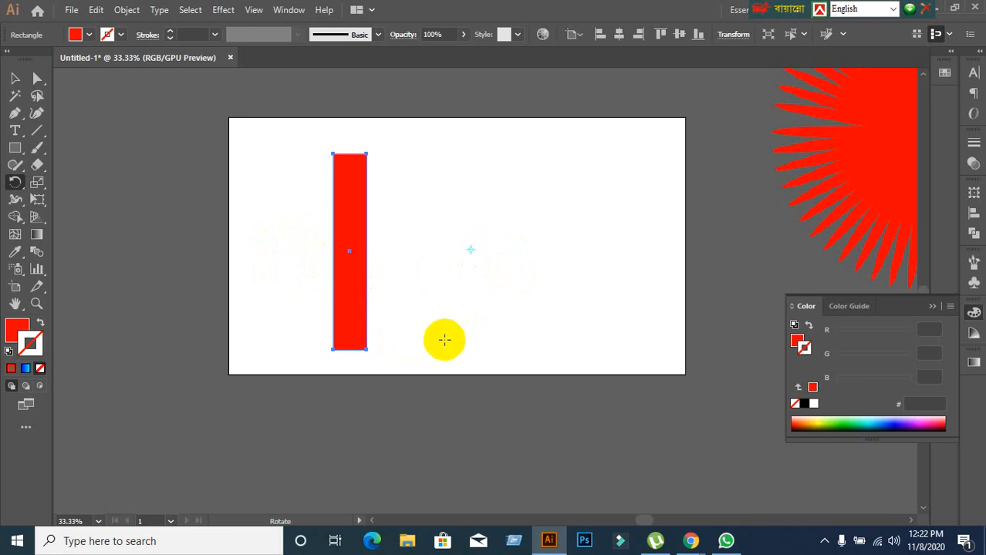
click(444, 340)
click(417, 215)
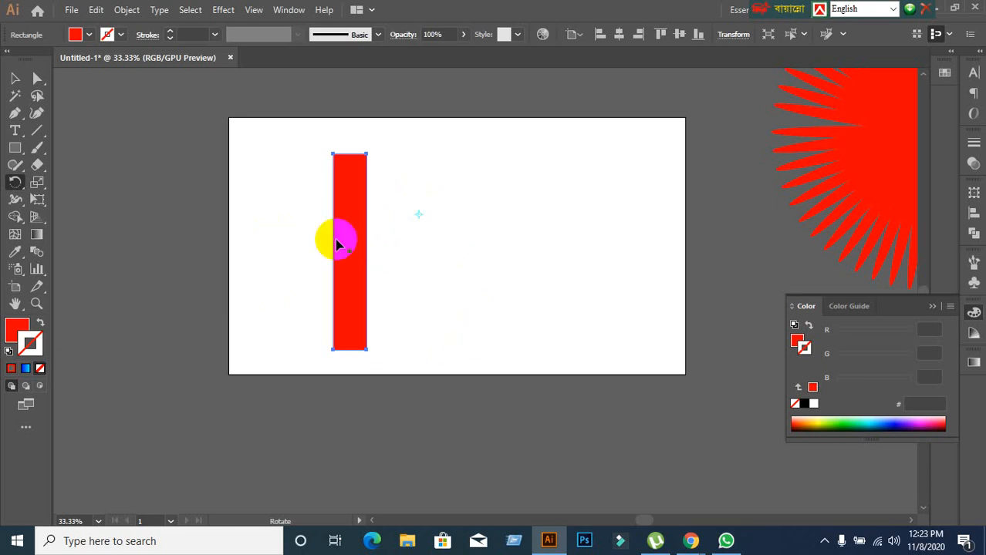
click(252, 226)
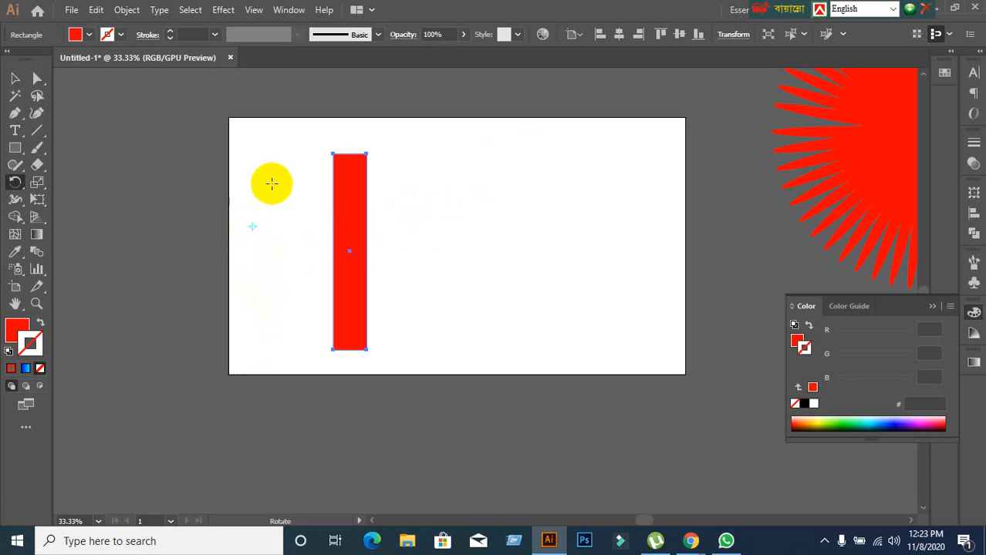
click(14, 78)
click(528, 245)
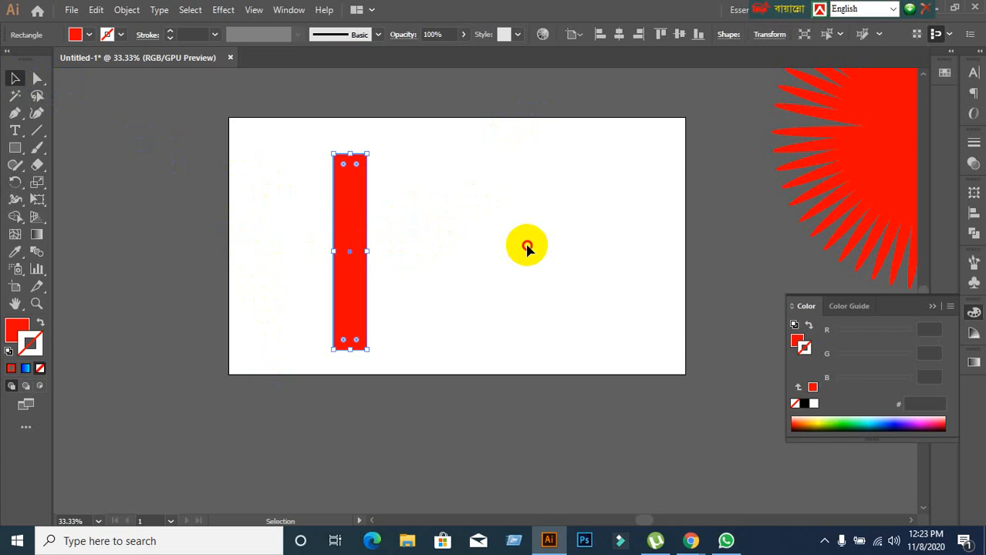
Switch to the Google Meet window in Chrome and move the floating language bar clear of the window controls.
mouse_move(690, 538)
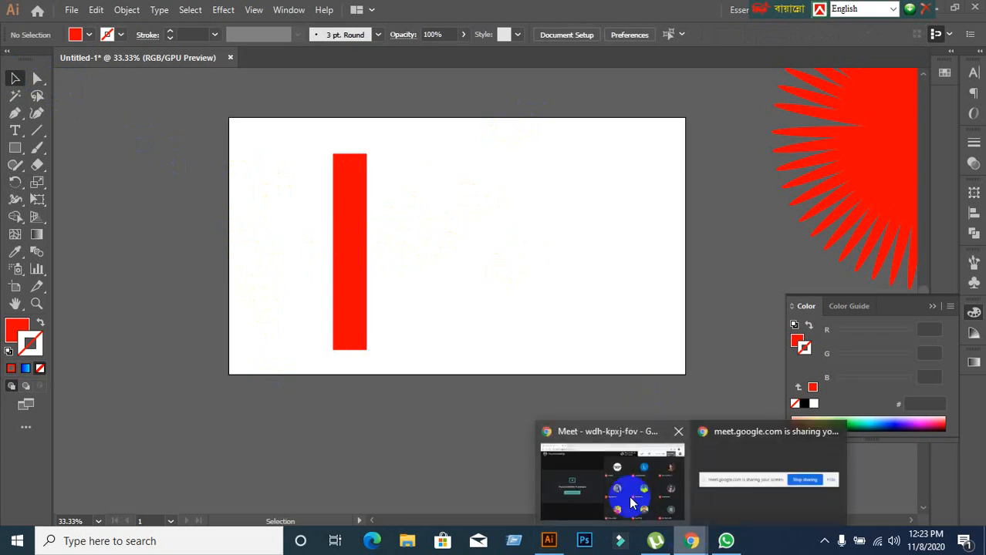
click(629, 496)
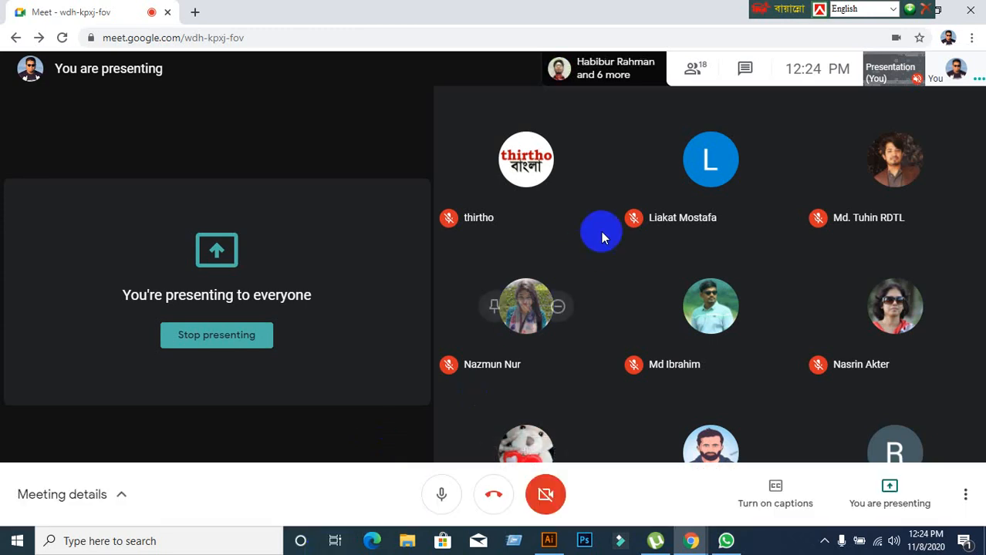
drag(772, 8, 520, 7)
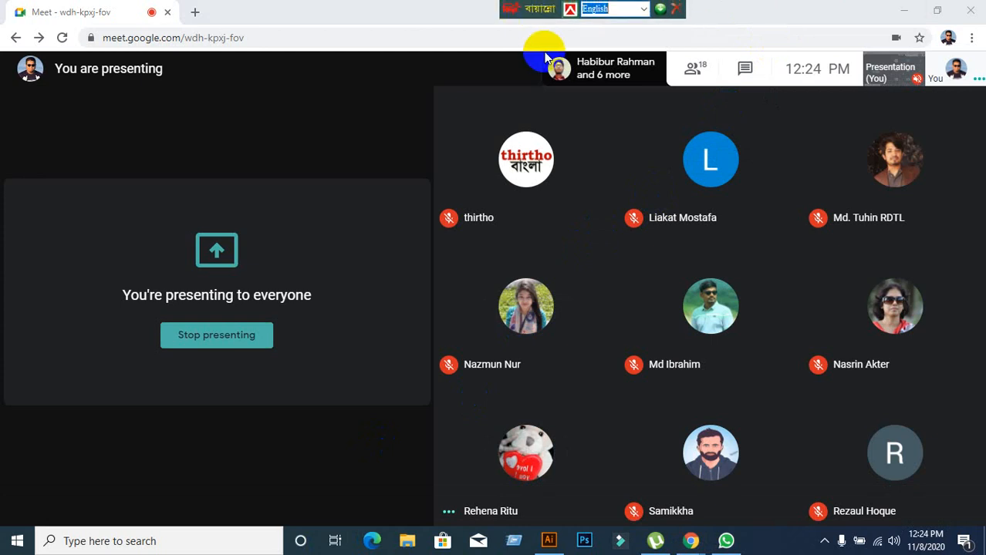
Switch back from the Google Meet window to Illustrator.
click(893, 16)
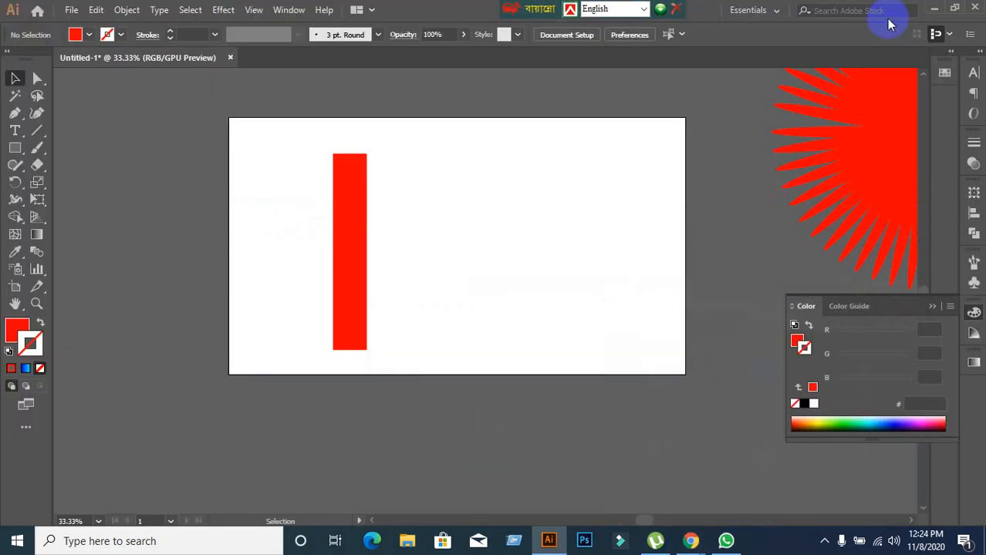
click(935, 7)
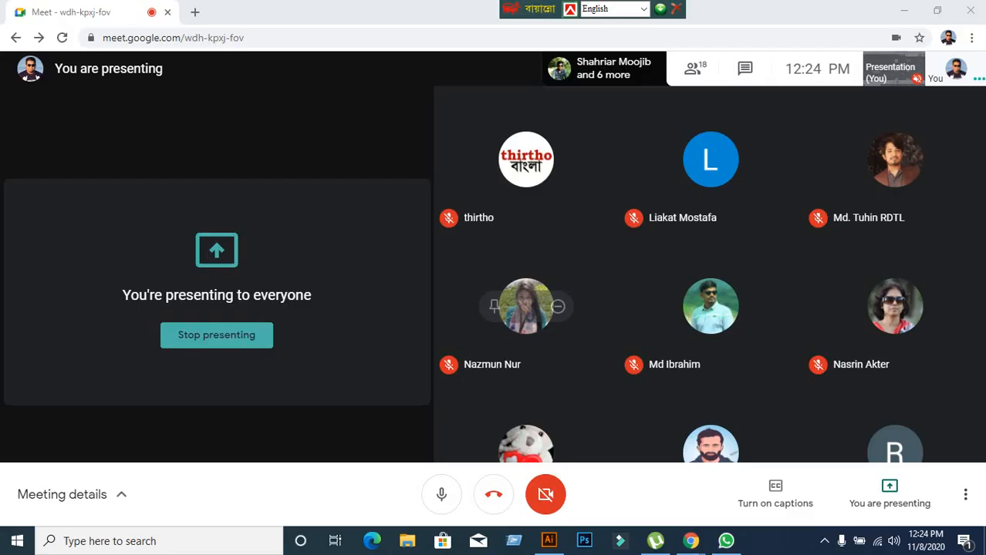
click(550, 541)
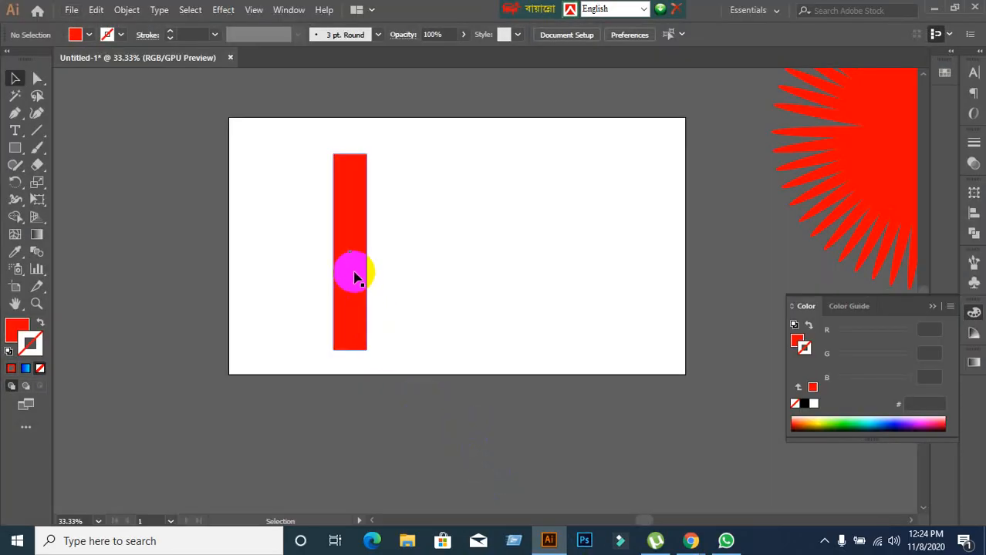
Collapse the floating Color panel and select the red vertical rectangle.
scroll(354, 274, up, 1)
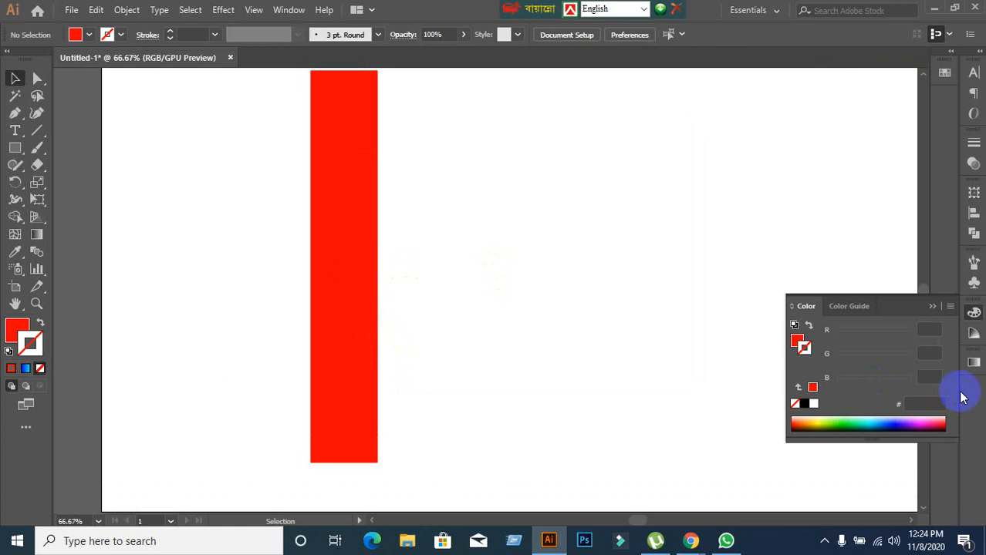
click(932, 309)
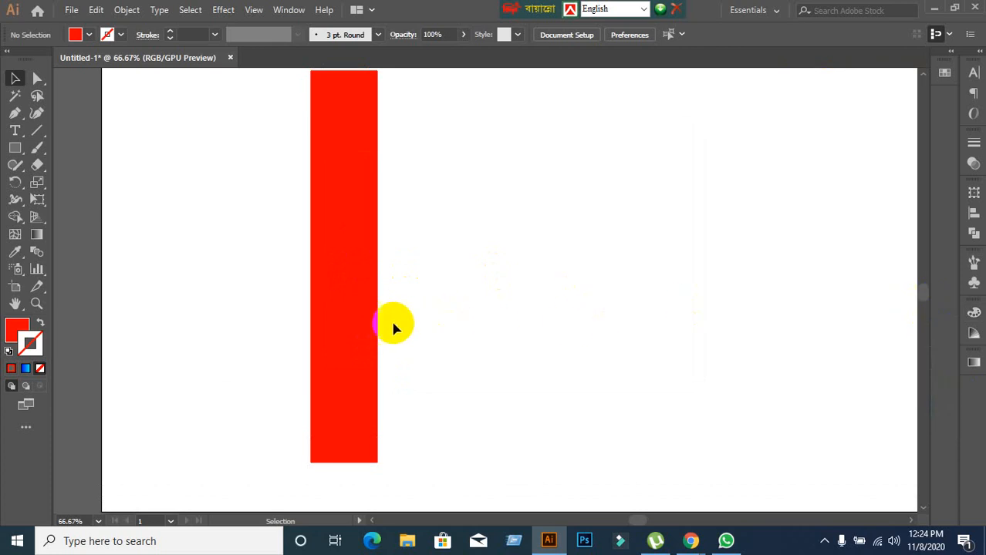
click(358, 330)
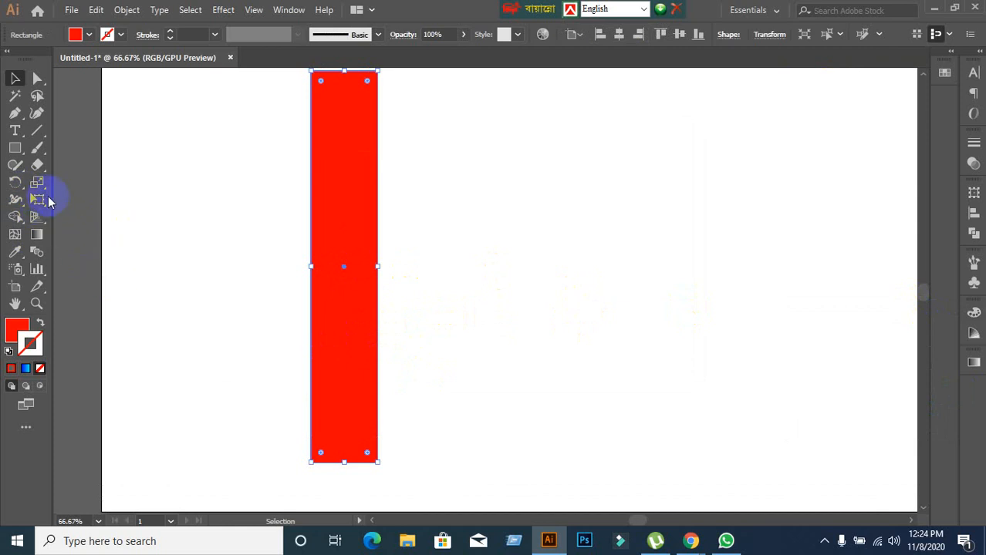
Switch to the Google Meet window in Chrome and stop presenting the screen.
click(14, 182)
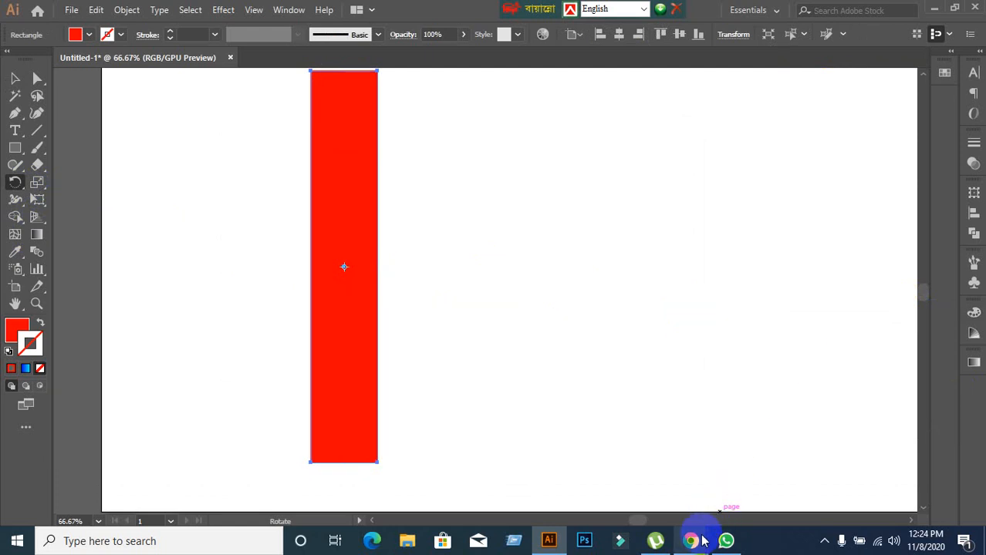
click(590, 503)
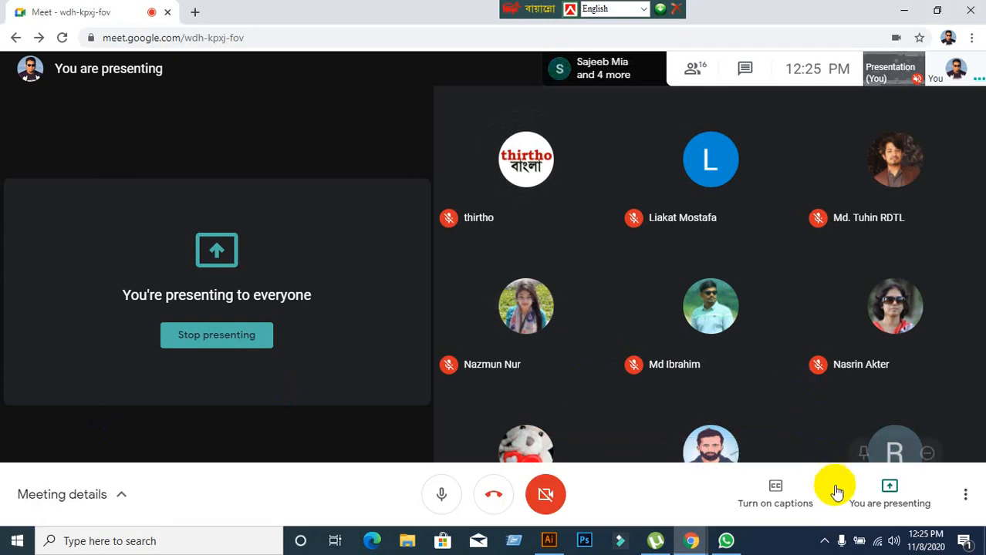
click(852, 493)
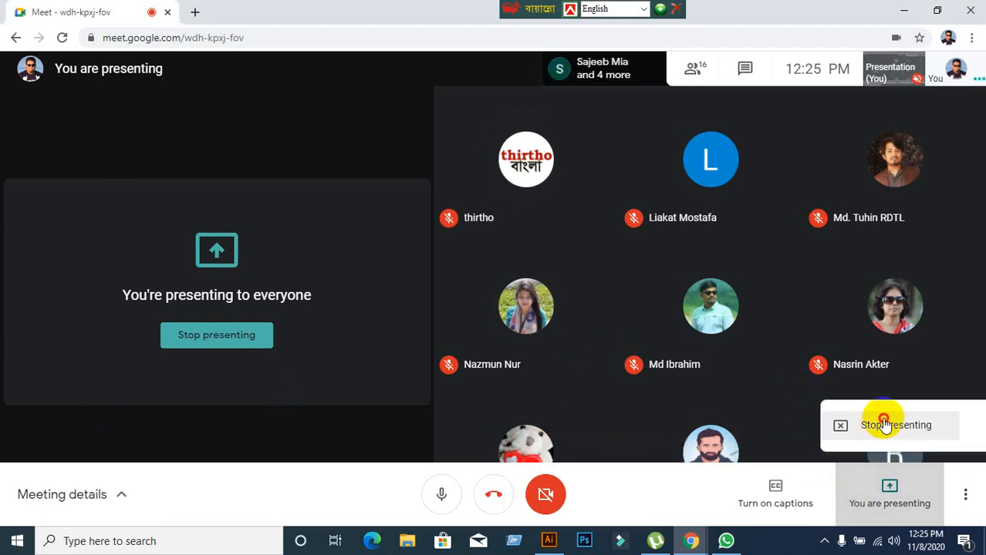
click(880, 424)
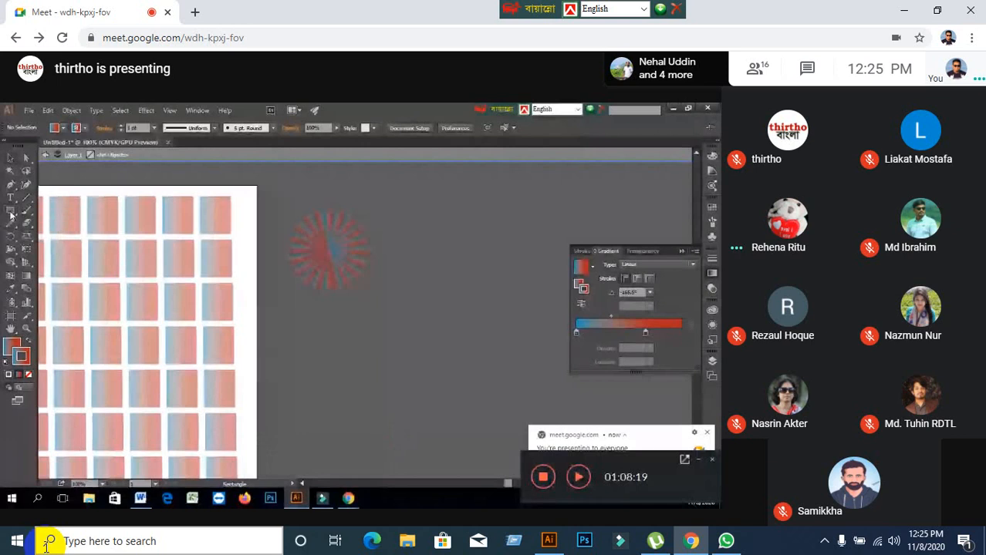
Mute and unmute the meeting microphone, and watch the participant's shared rectangle rotation exercise.
mouse_move(329, 274)
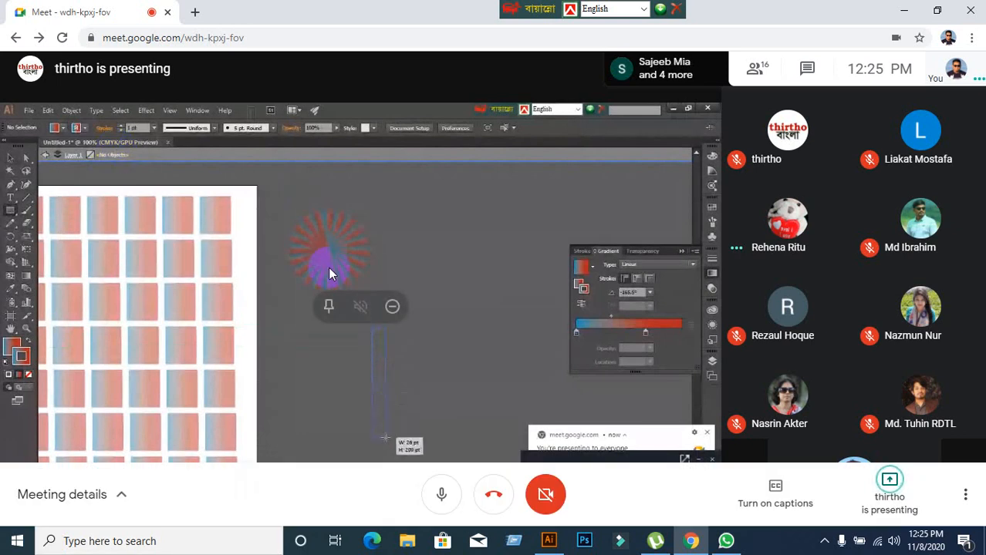
click(446, 503)
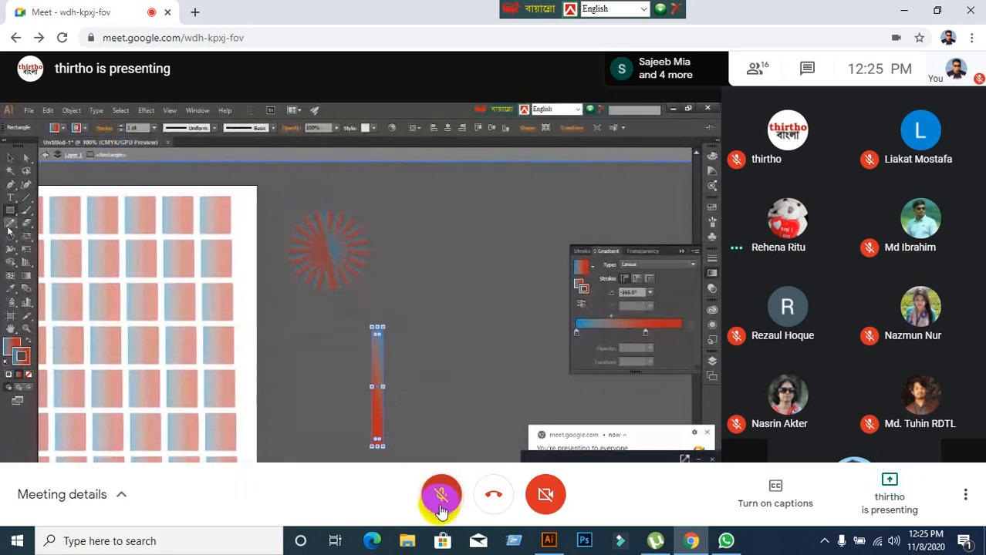
click(442, 496)
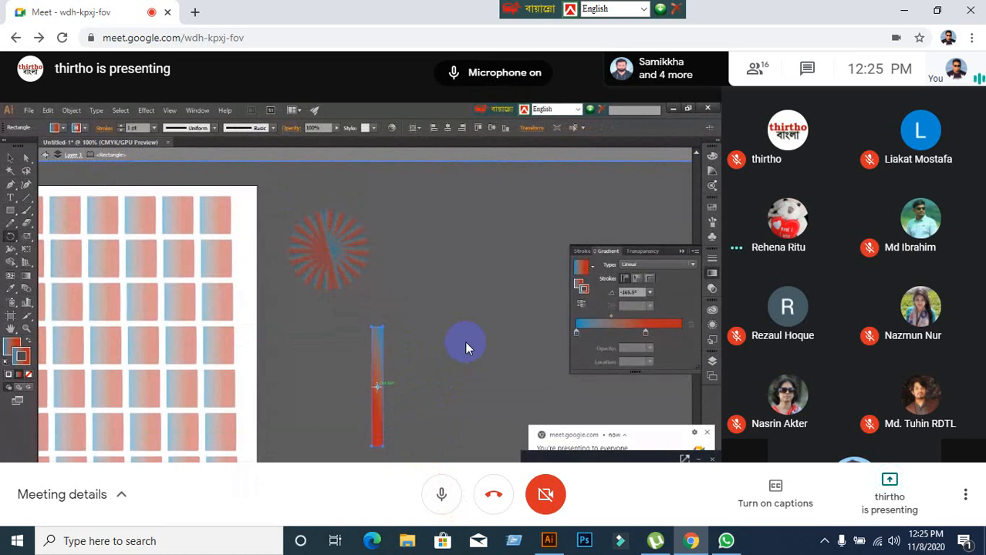
mouse_move(465, 342)
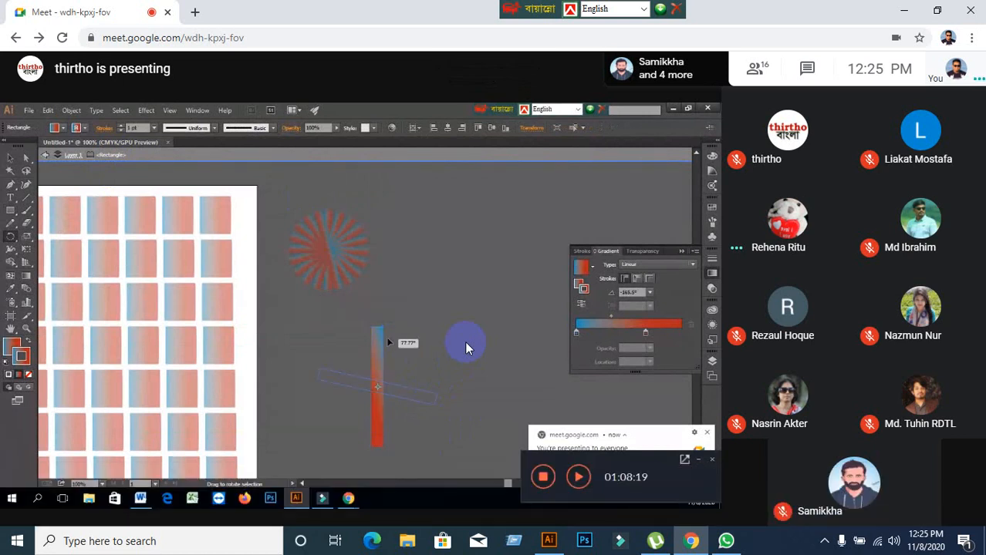
mouse_move(465, 382)
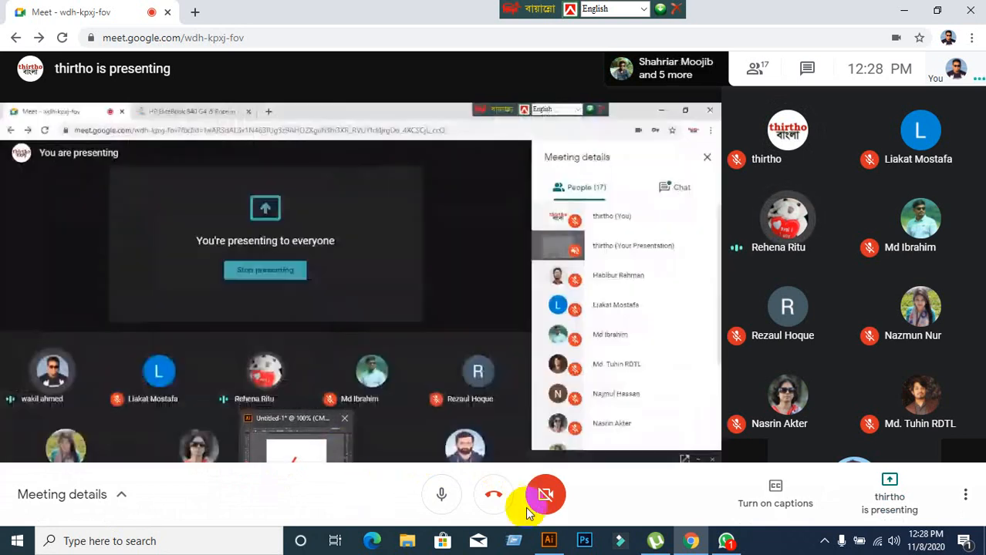
Switch to Illustrator and delete the red vertical rectangle from the artboard.
click(548, 541)
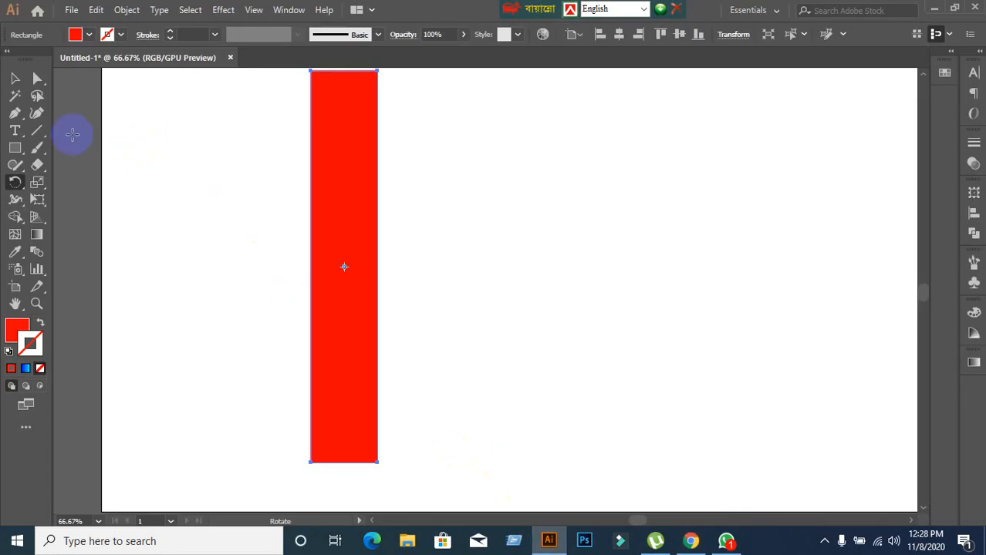
click(15, 80)
click(137, 150)
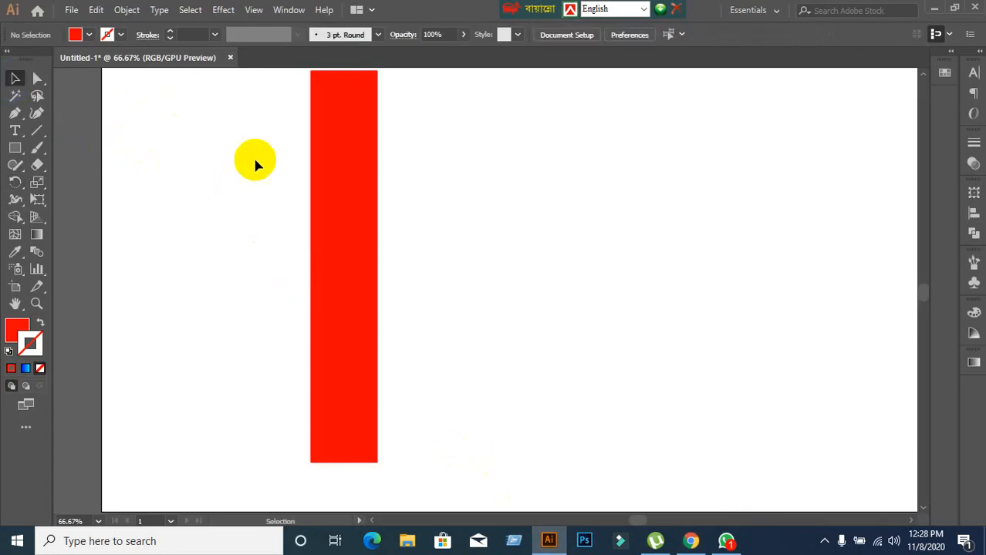
click(372, 270)
key(Delete)
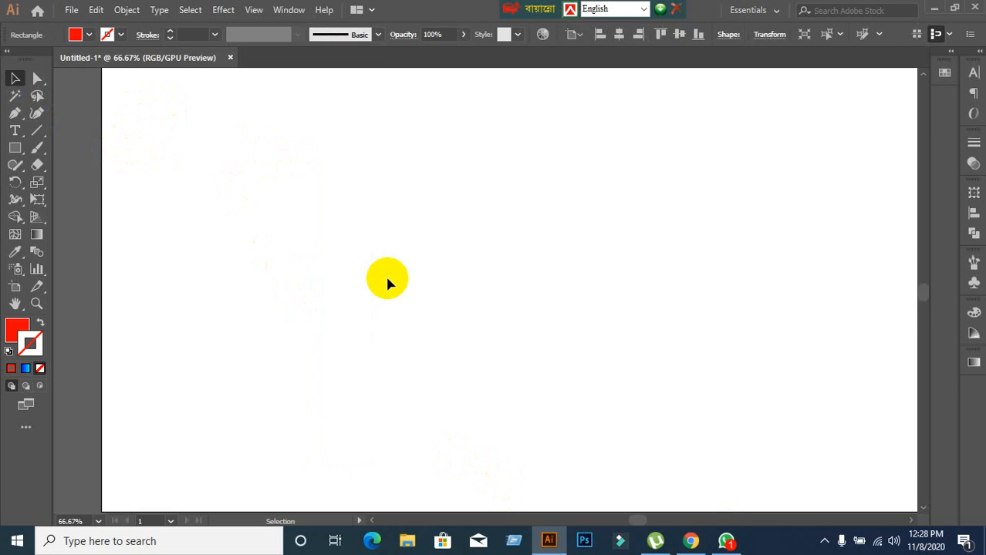
Switch to Google Meet in Chrome, present the entire screen to the meeting and hide the screen-sharing notice.
click(692, 546)
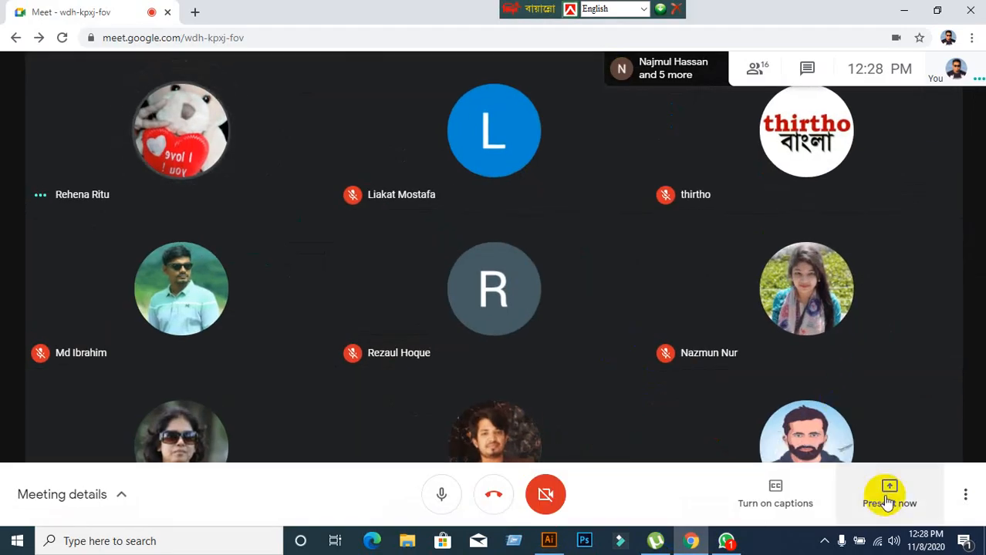
click(887, 502)
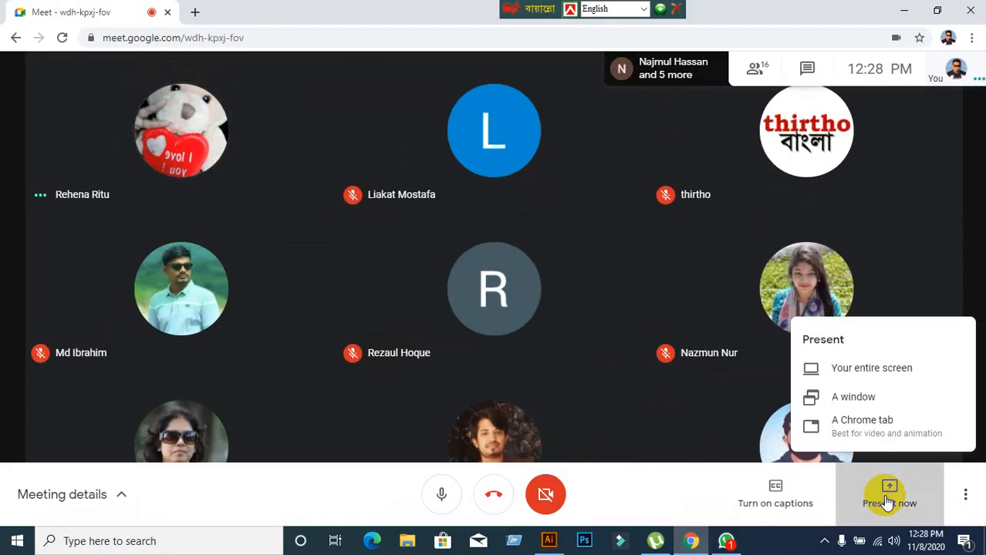
click(778, 377)
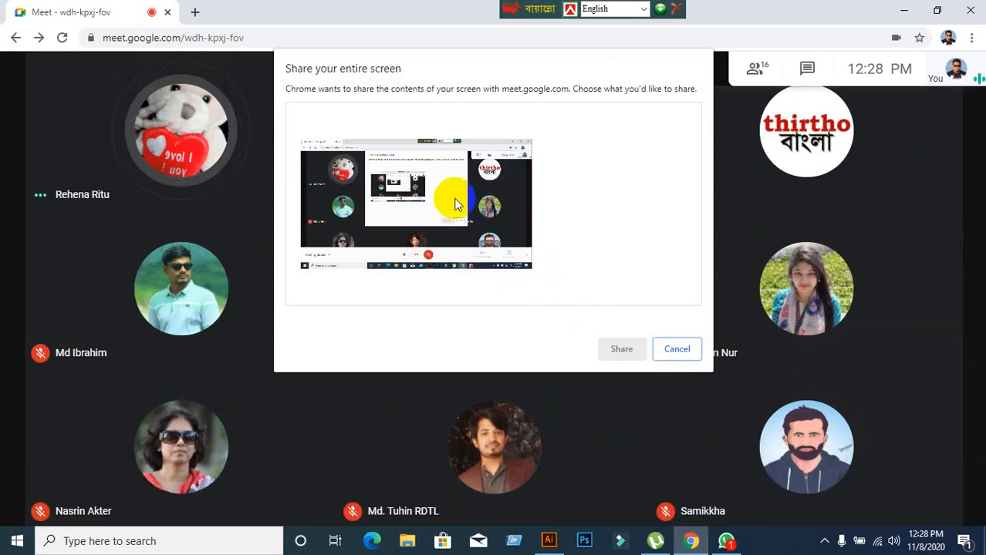
click(455, 204)
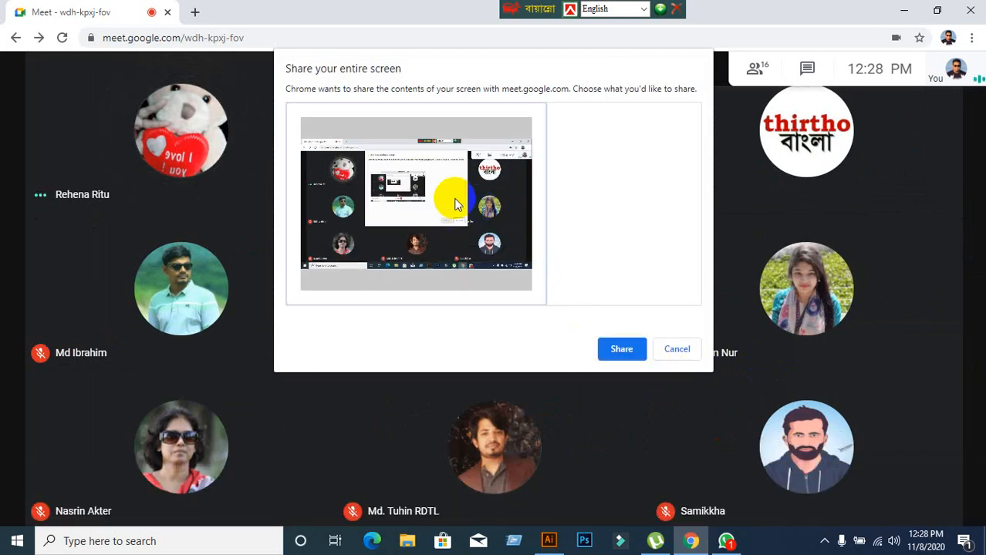
click(637, 348)
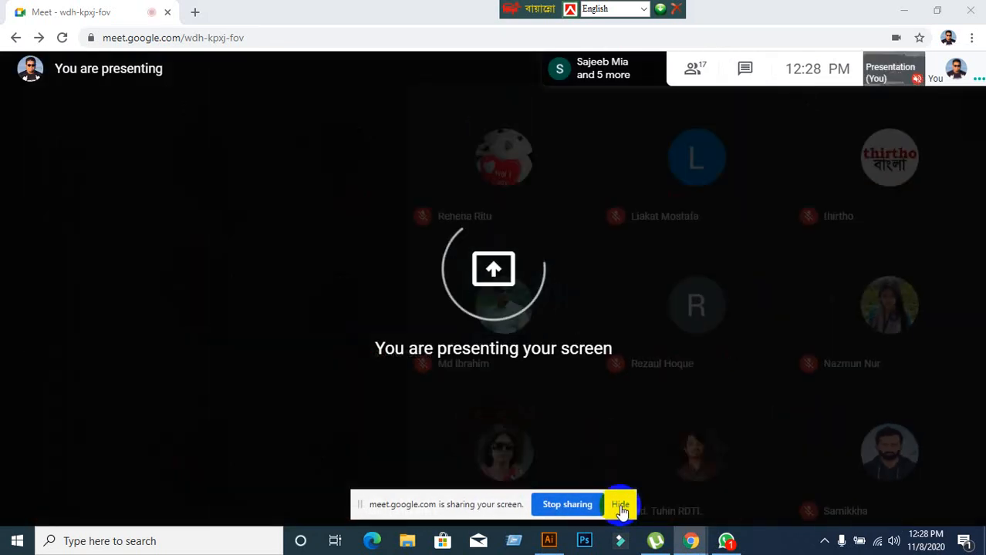
click(621, 505)
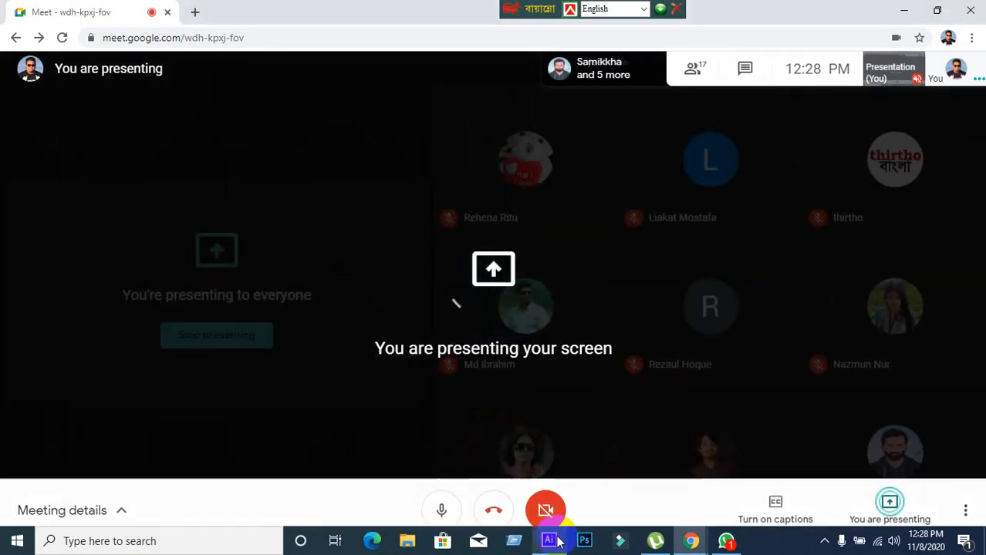
Switch back to Illustrator and draw a narrow vertical red rectangle in the upper part of the artboard.
click(549, 541)
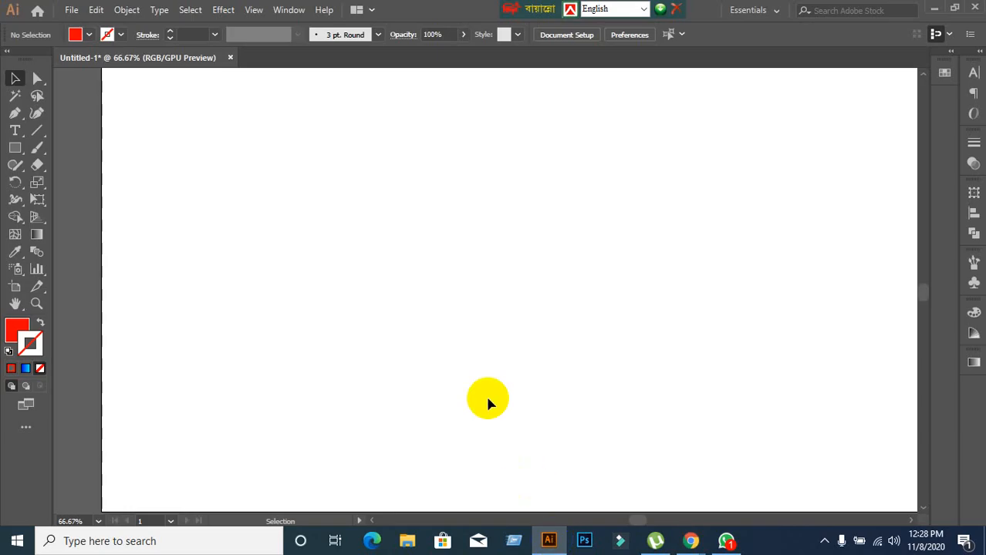
key(ctrl+minus)
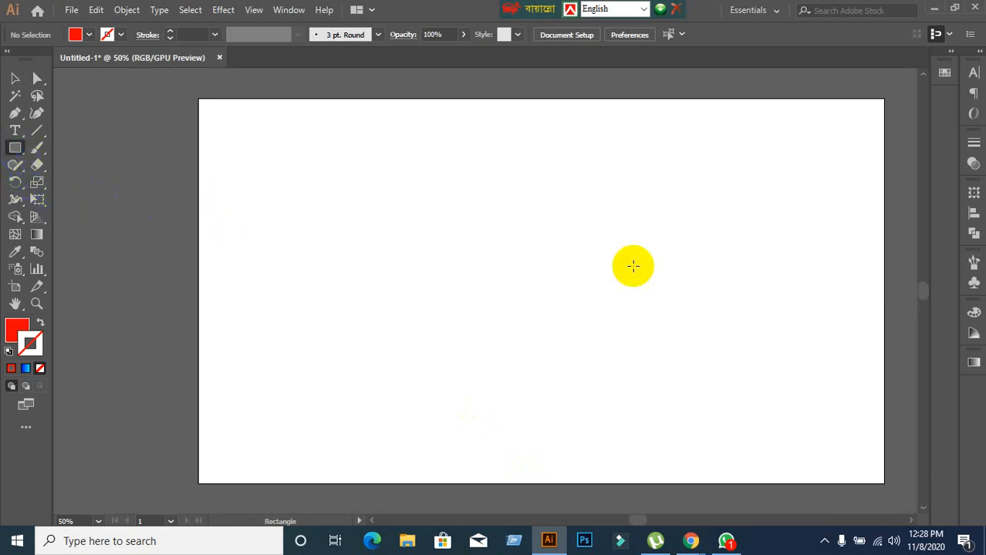
drag(416, 146, 446, 359)
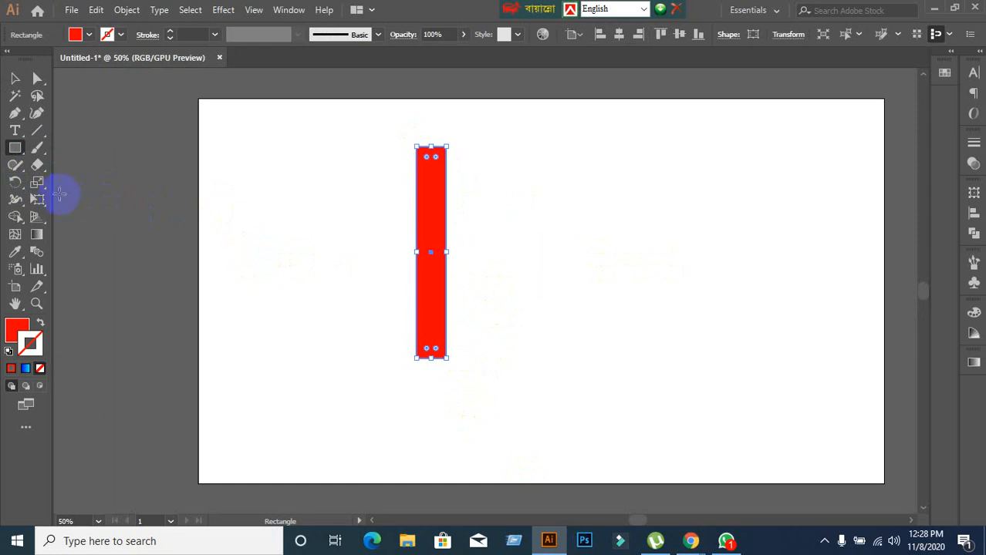
Rotate a copy of the red rectangle counterclockwise around a pivot placed just above its upper edge.
click(15, 182)
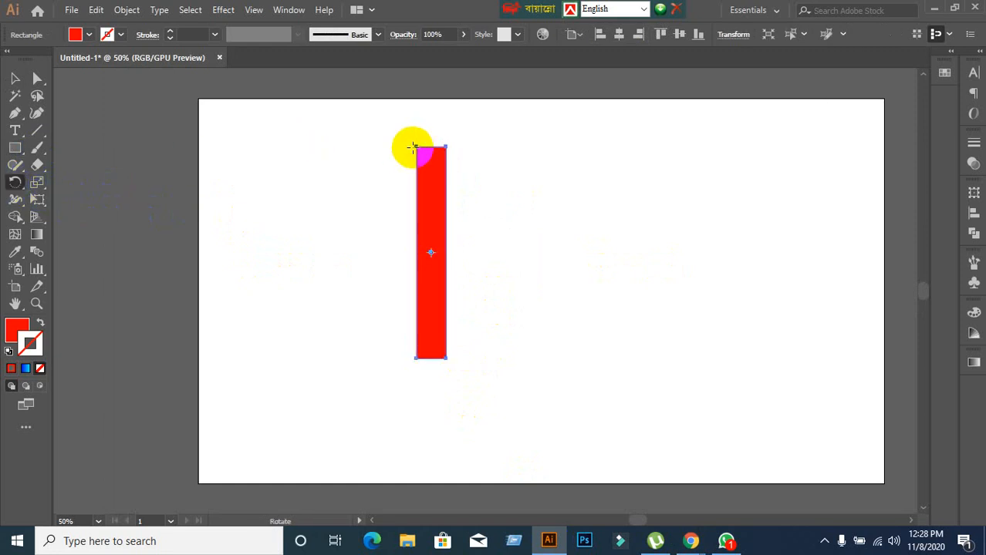
click(430, 123)
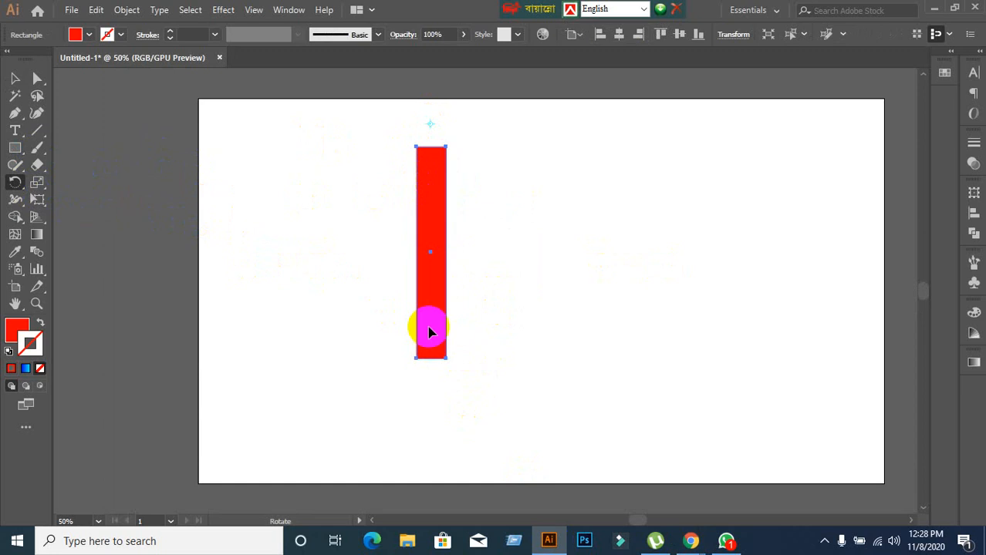
drag(430, 331, 528, 353)
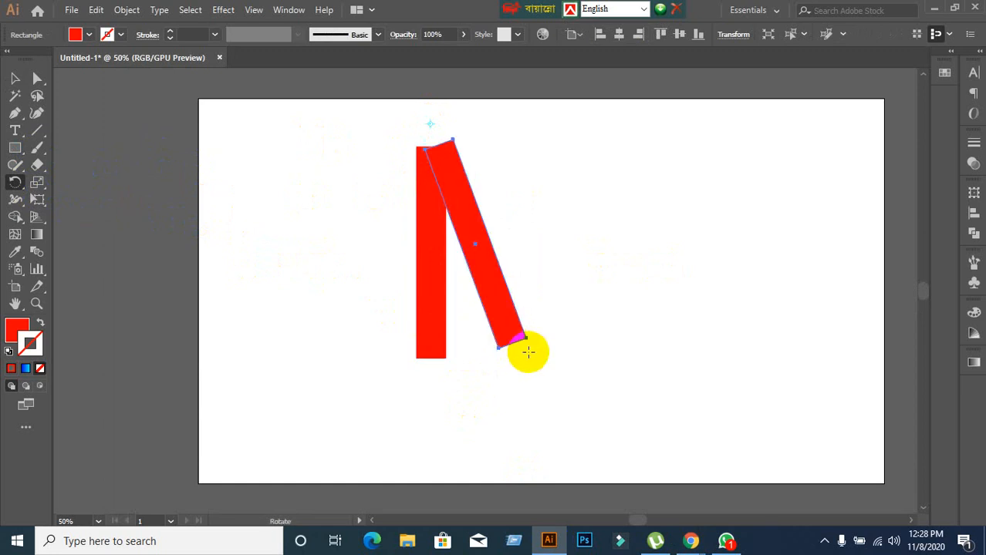
Repeat the rotated copy around the same pivot until the rectangles form a full circular starburst.
key(ctrl+d)
key(ctrl+d)
key(ctrl+d)
key(ctrl+d)
key(ctrl+d)
key(ctrl+d)
key(ctrl+d)
key(ctrl+d)
key(ctrl+d)
key(ctrl+d)
key(ctrl+d)
key(ctrl+d)
key(ctrl+d)
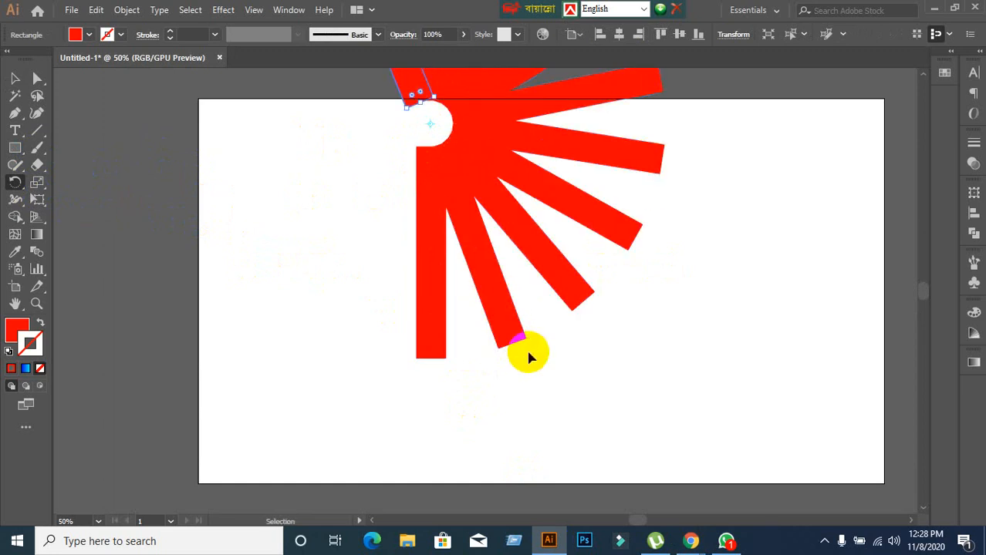
key(ctrl+d)
key(ctrl+d)
key(ctrl+d)
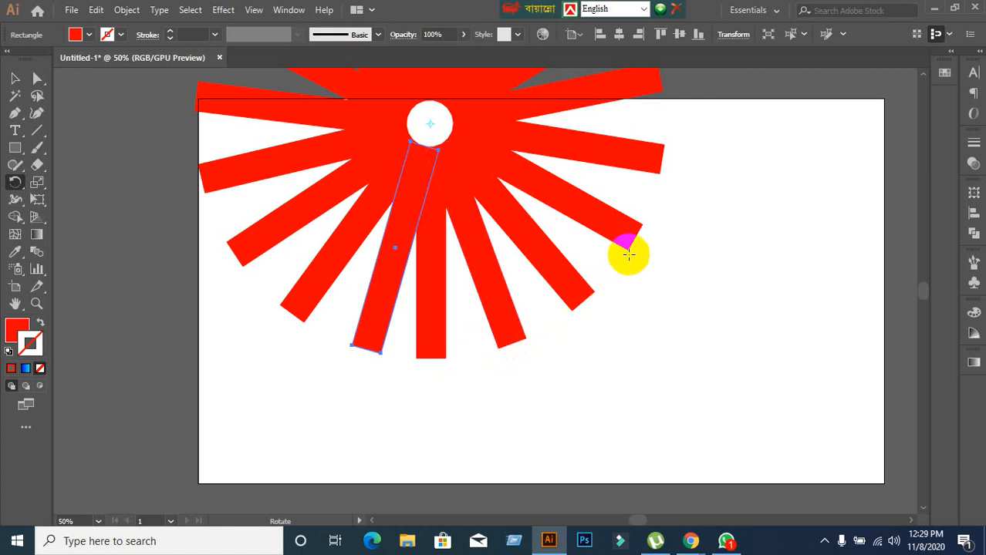
Examine the whole starburst and the spacing between the last copy and the original rectangle, and clear the selection.
scroll(656, 193, up, 5)
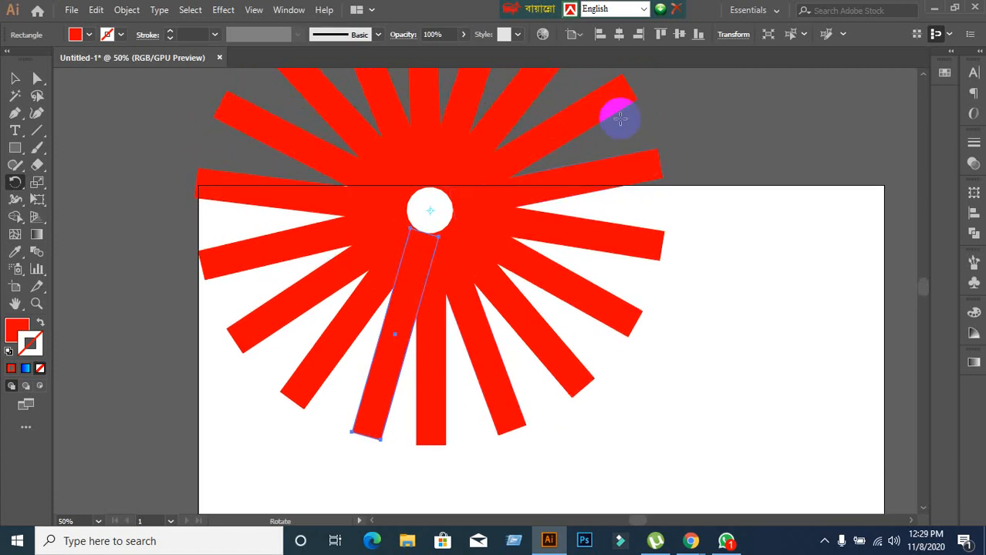
scroll(429, 255, up, 1)
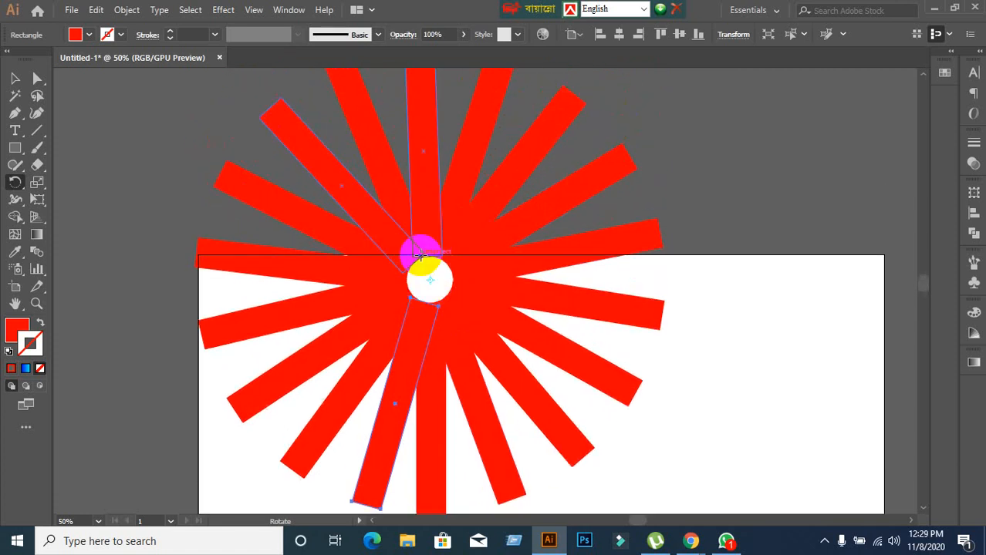
scroll(220, 238, down, 3)
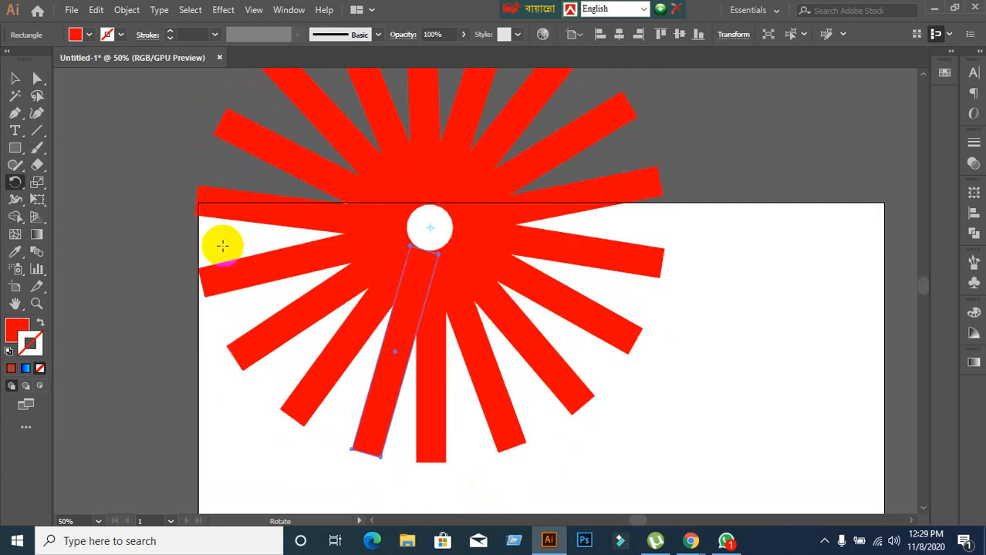
drag(397, 398, 406, 296)
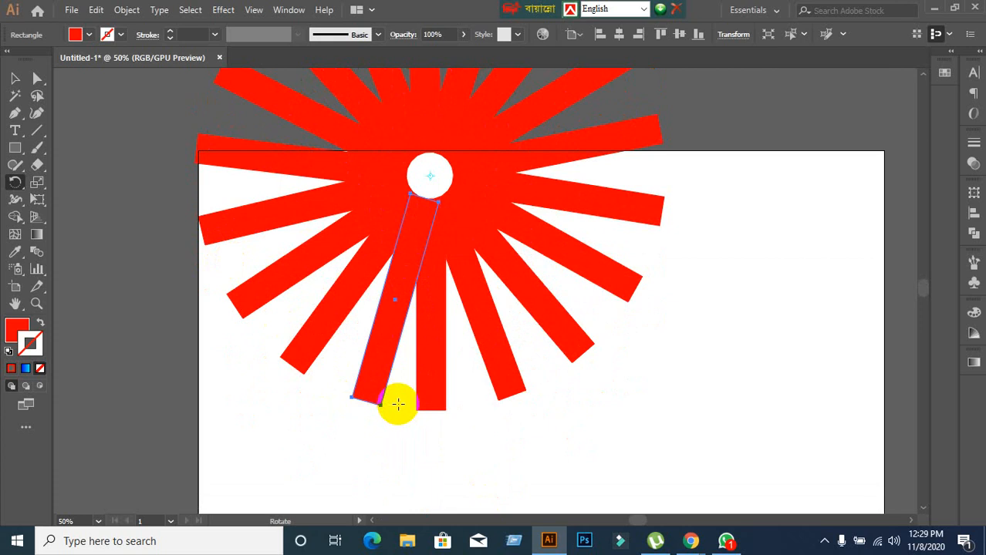
scroll(393, 397, up, 3)
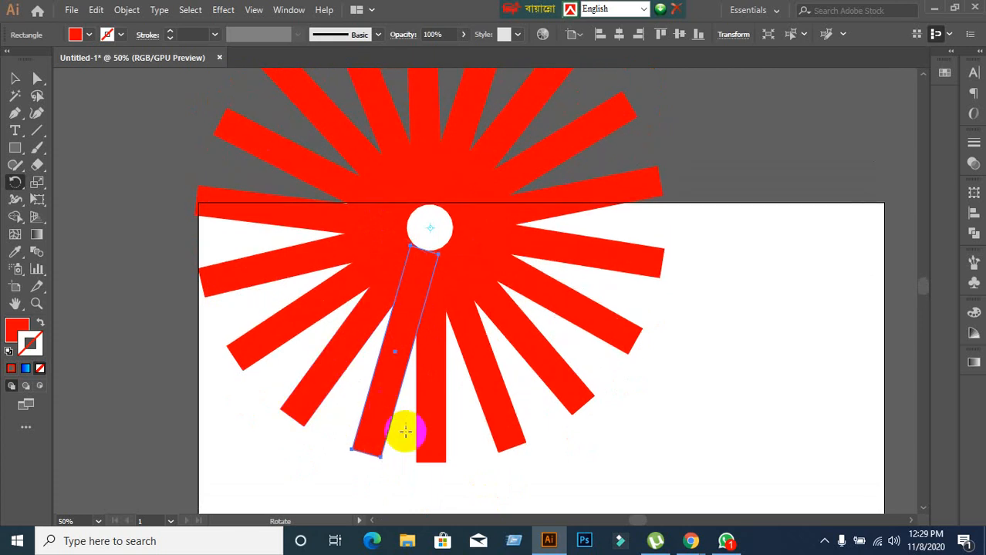
scroll(401, 424, down, 2)
scroll(399, 418, down, 1)
scroll(399, 418, up, 3)
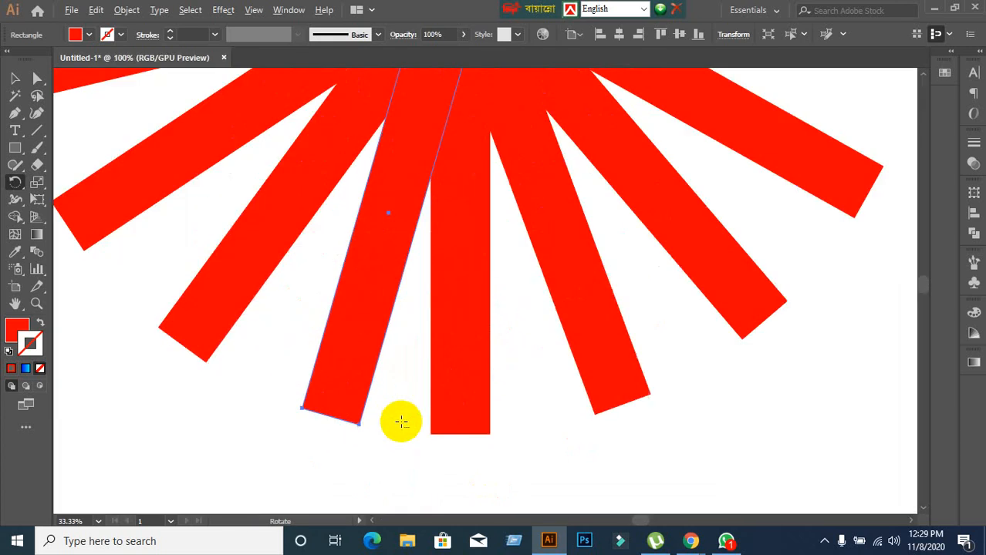
scroll(408, 416, down, 4)
scroll(407, 408, up, 1)
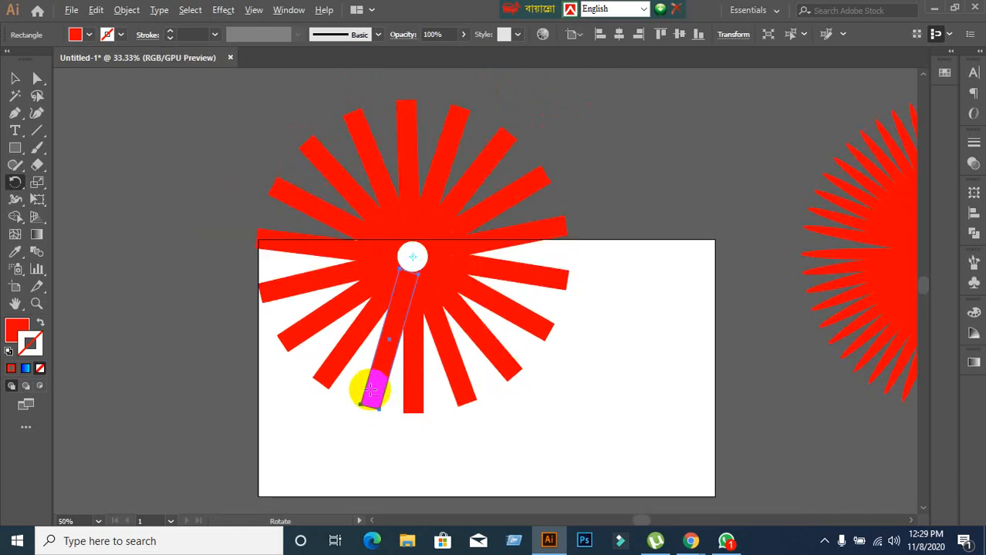
drag(373, 391, 373, 392)
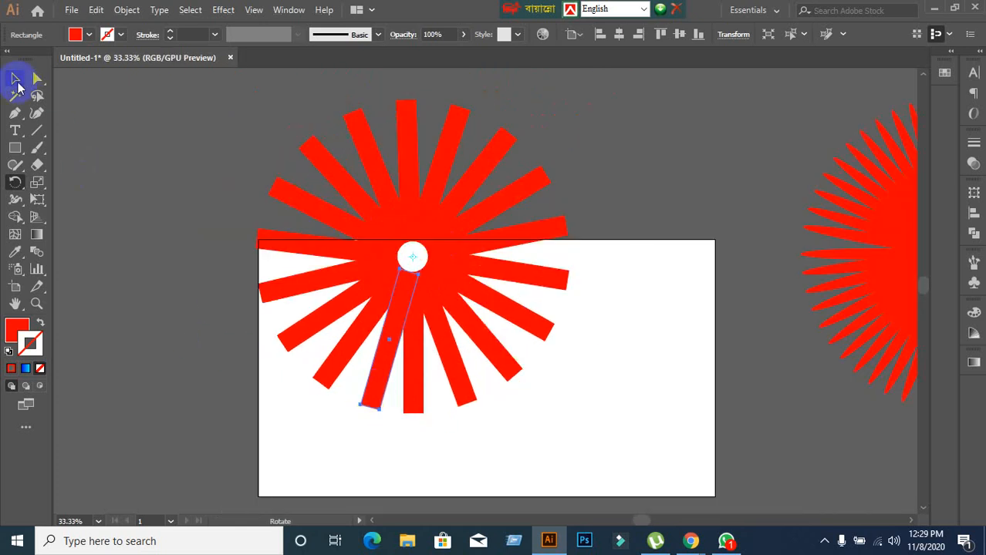
click(15, 78)
click(153, 170)
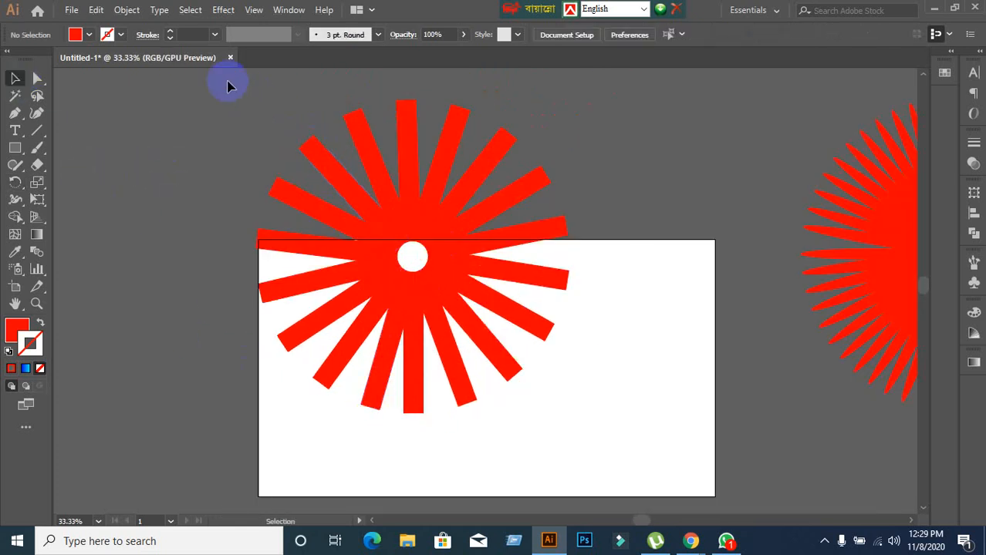
Delete the starburst of rectangles on the artboard and the spiky red starburst beside the artboard.
drag(247, 91, 588, 479)
key(Delete)
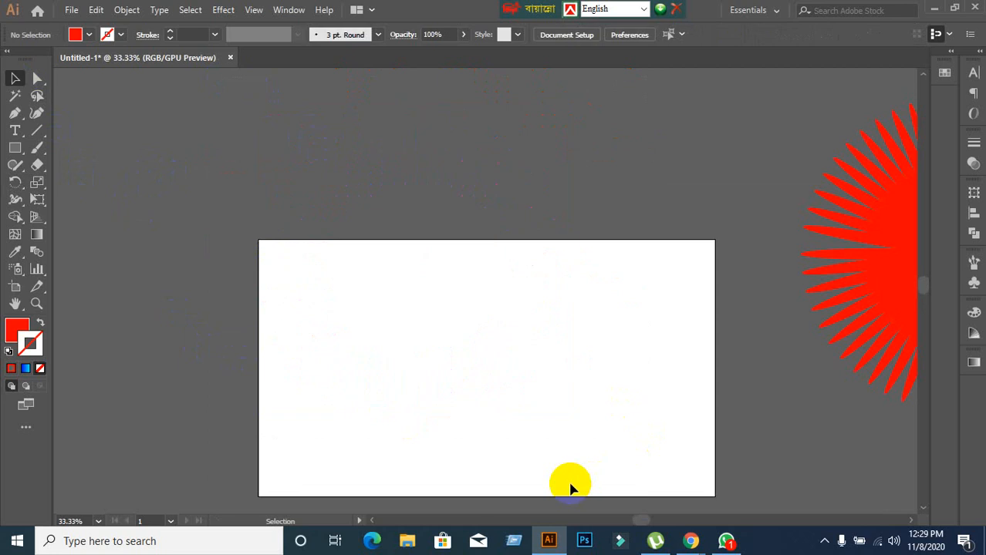
scroll(700, 326, down, 1)
drag(710, 326, 546, 308)
scroll(736, 293, up, 2)
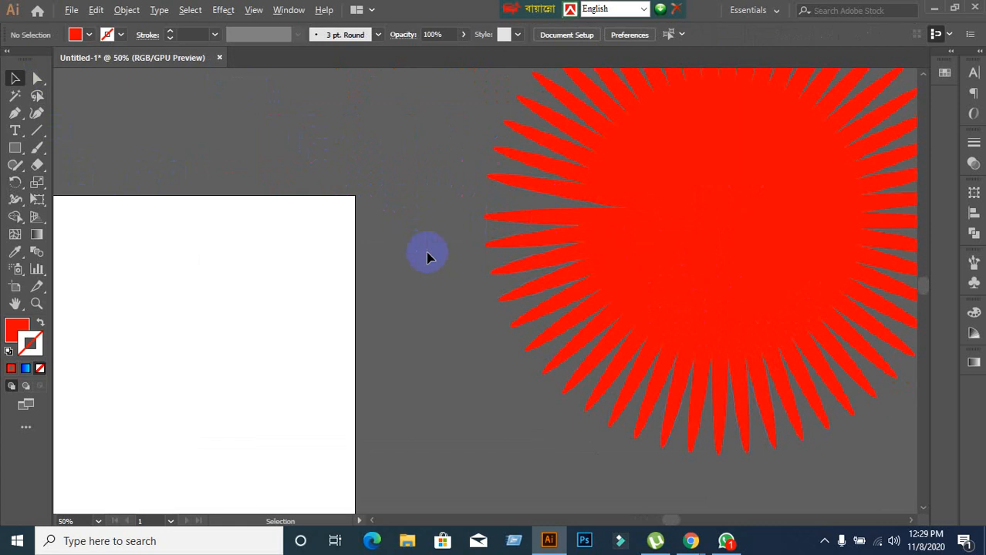
scroll(427, 253, down, 1)
scroll(482, 182, down, 1)
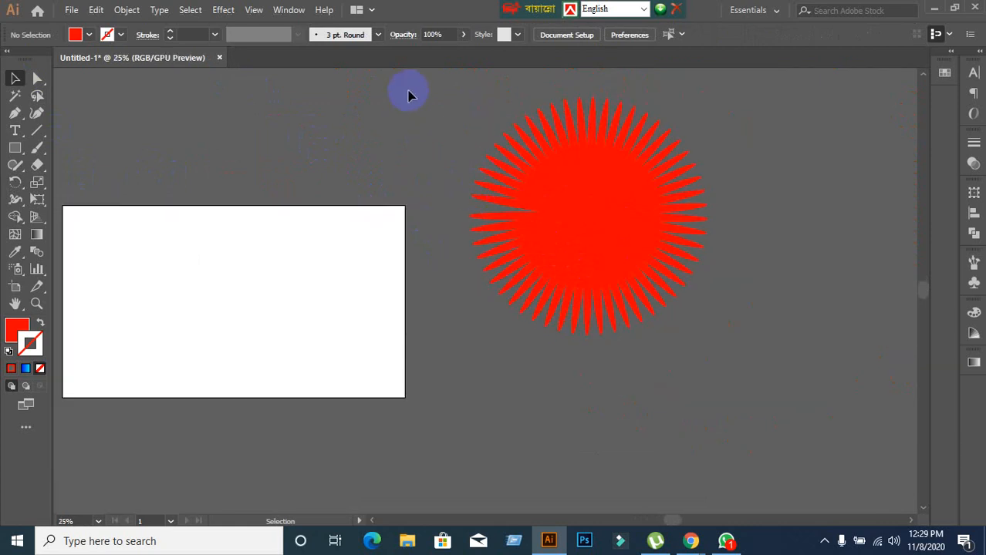
mouse_move(409, 62)
mouse_down()
mouse_move(699, 319)
mouse_move(514, 111)
mouse_move(483, 106)
mouse_move(398, 59)
mouse_up()
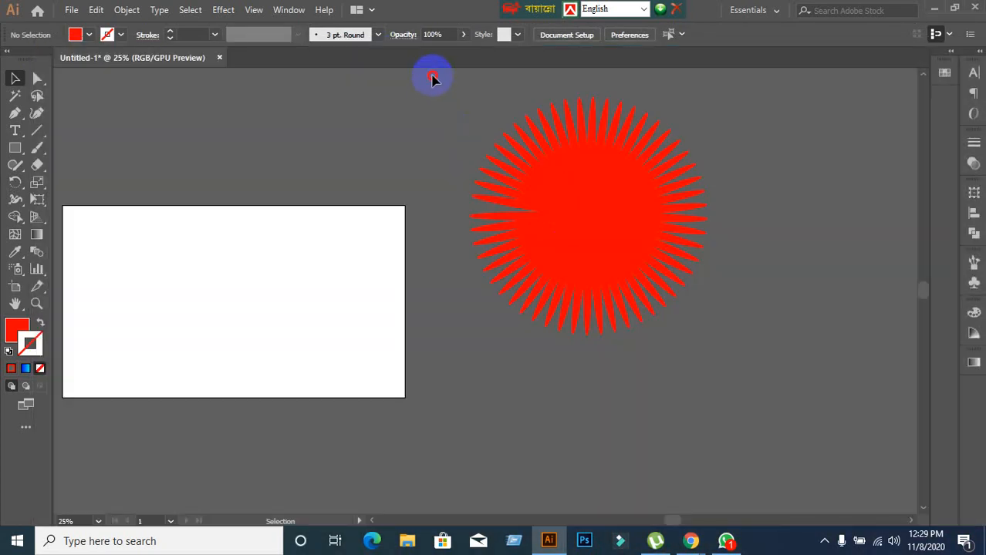
key(ctrl+a)
key(Delete)
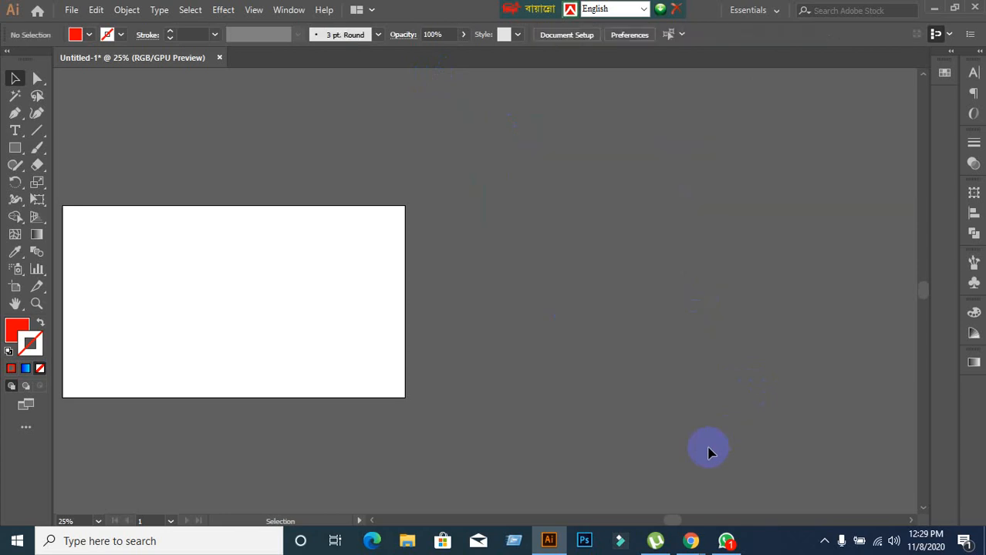
Draw a tall, narrow vertical red rectangle in the left half of the emptied artboard.
scroll(400, 364, up, 2)
drag(331, 320, 709, 350)
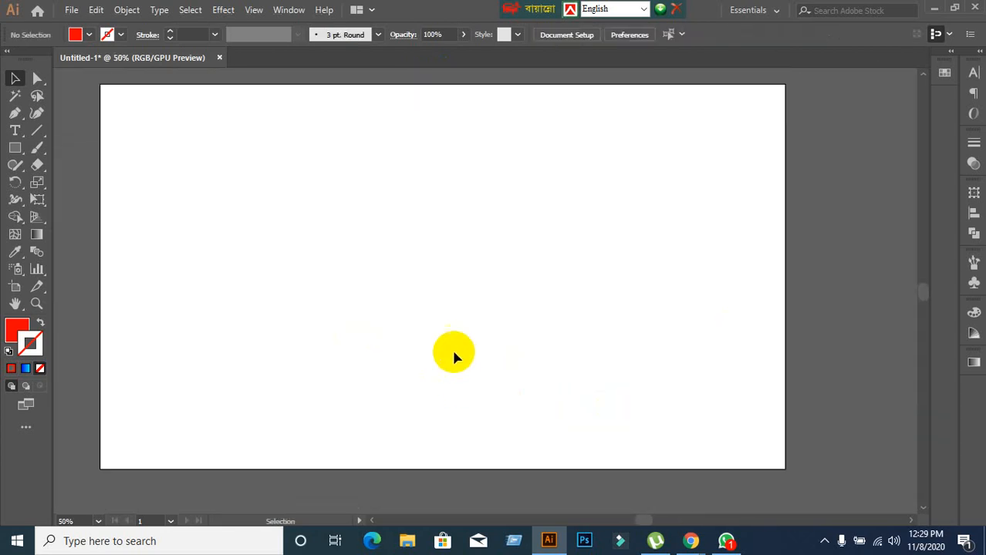
click(17, 150)
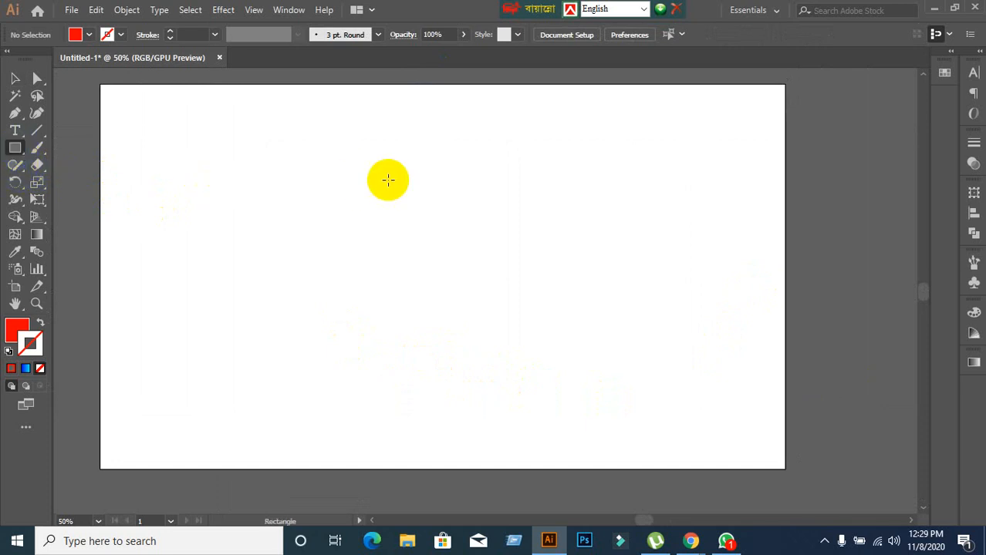
drag(313, 118, 335, 381)
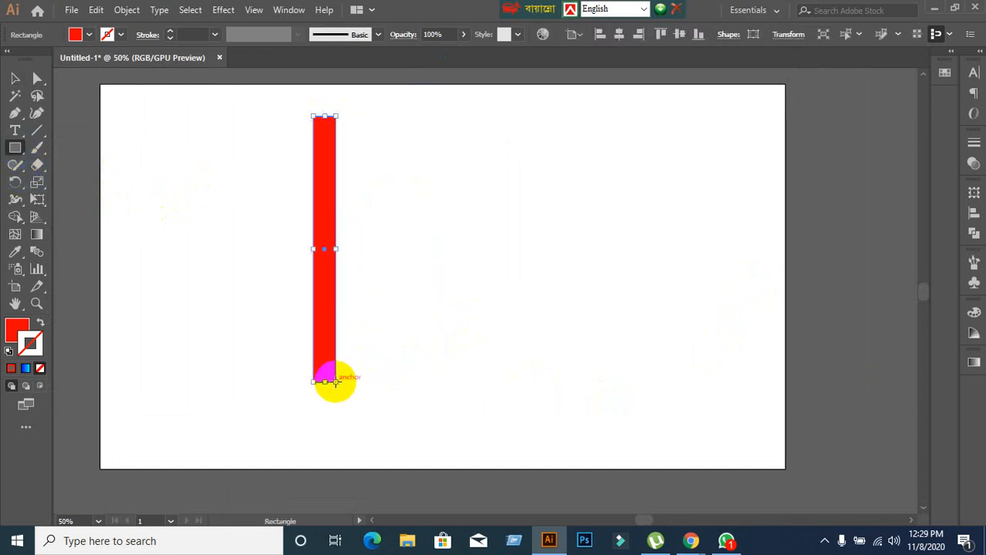
click(19, 186)
double_click(19, 186)
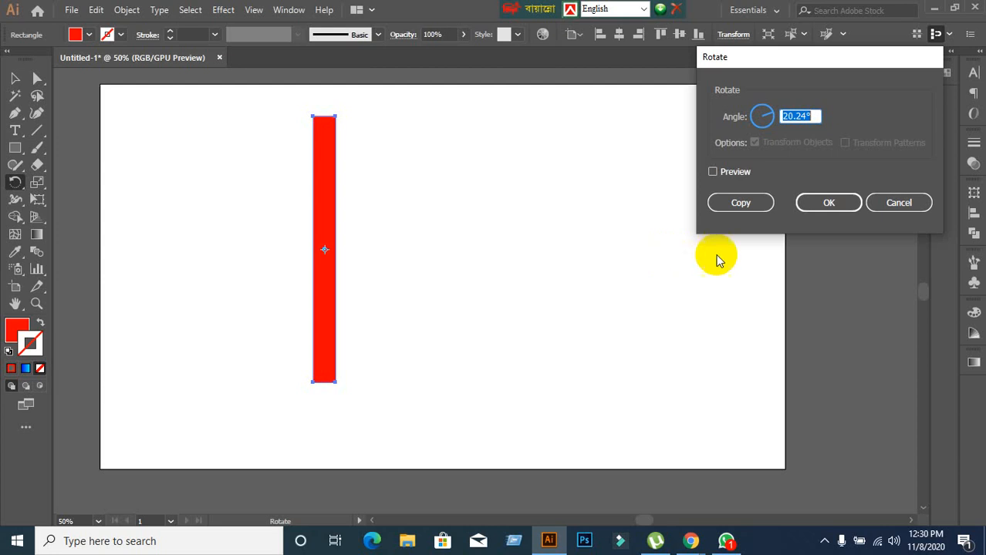
click(887, 208)
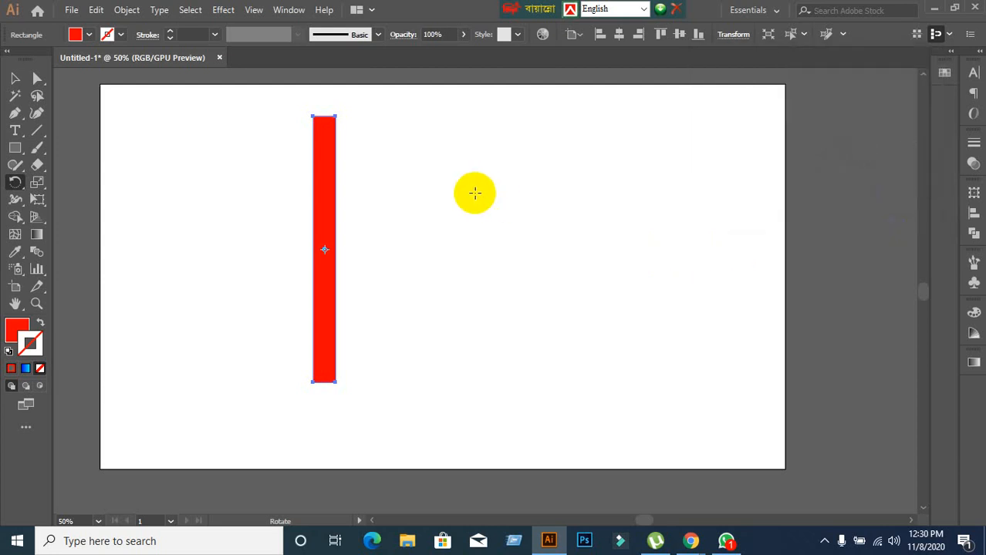
click(15, 79)
click(231, 207)
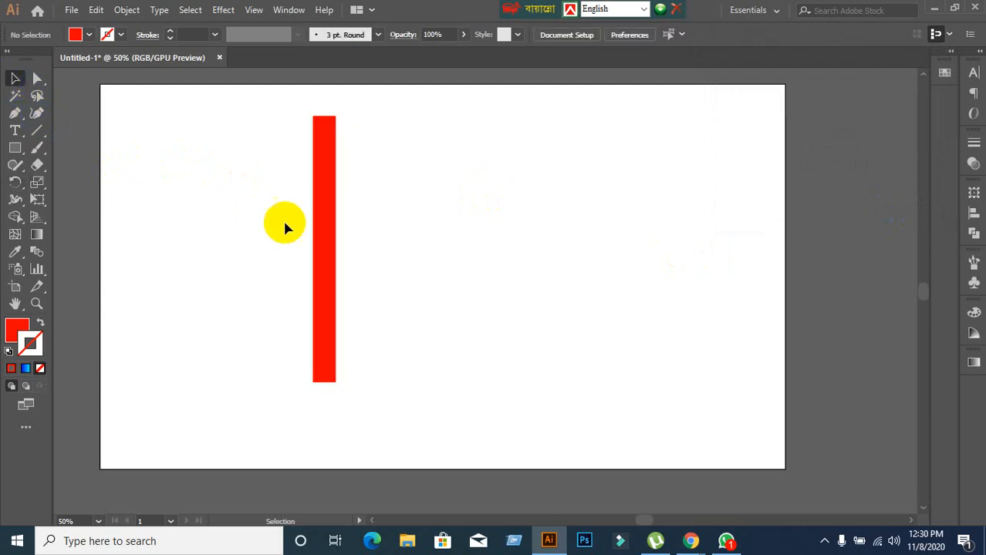
click(320, 225)
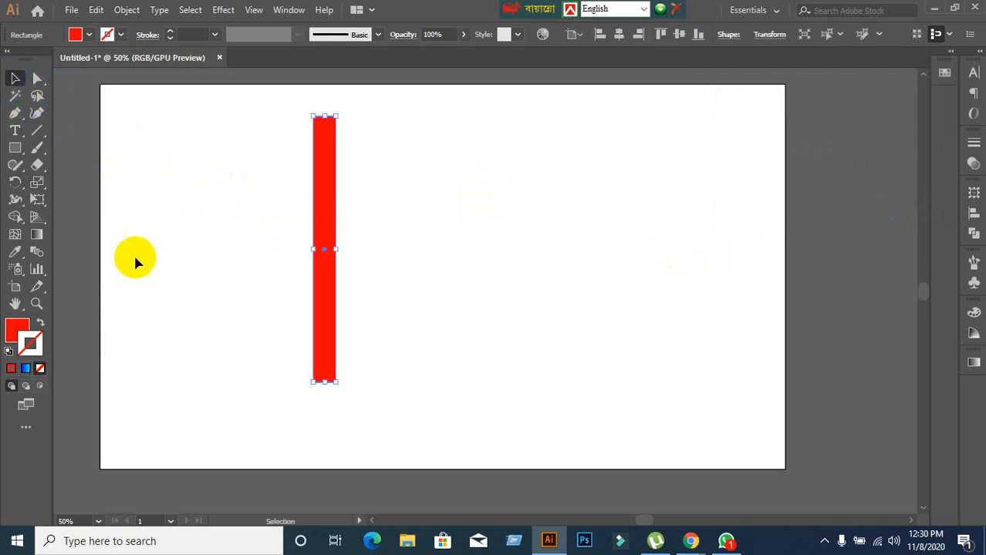
click(14, 185)
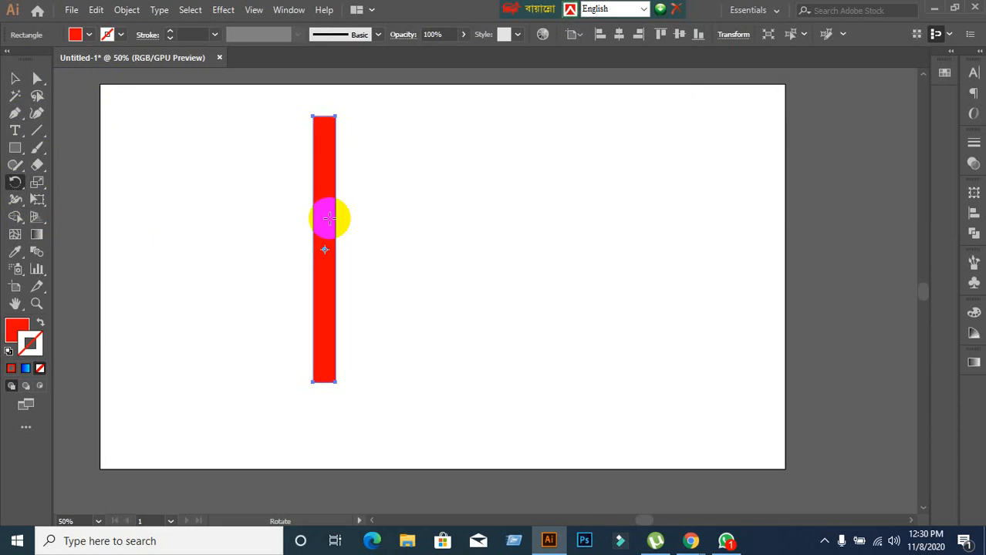
double_click(14, 185)
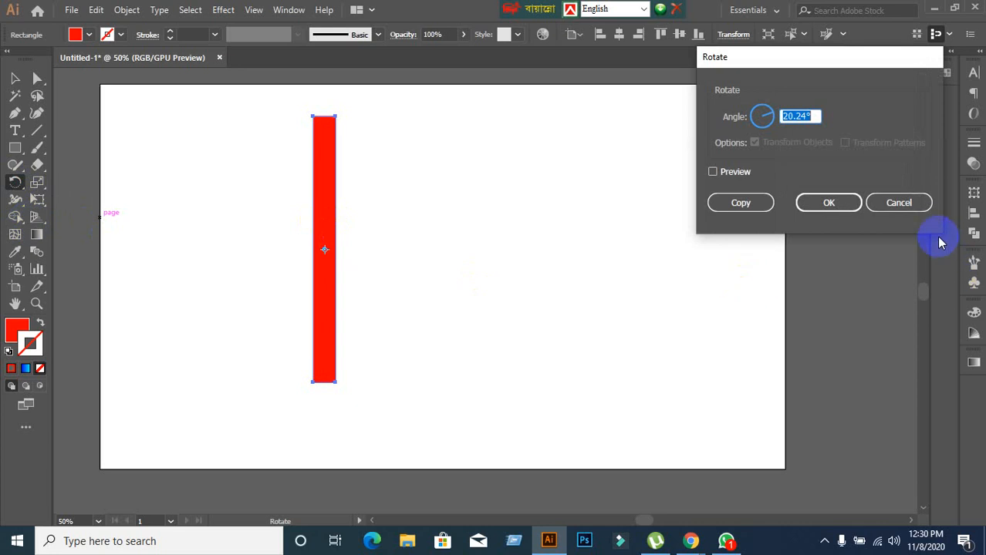
click(899, 203)
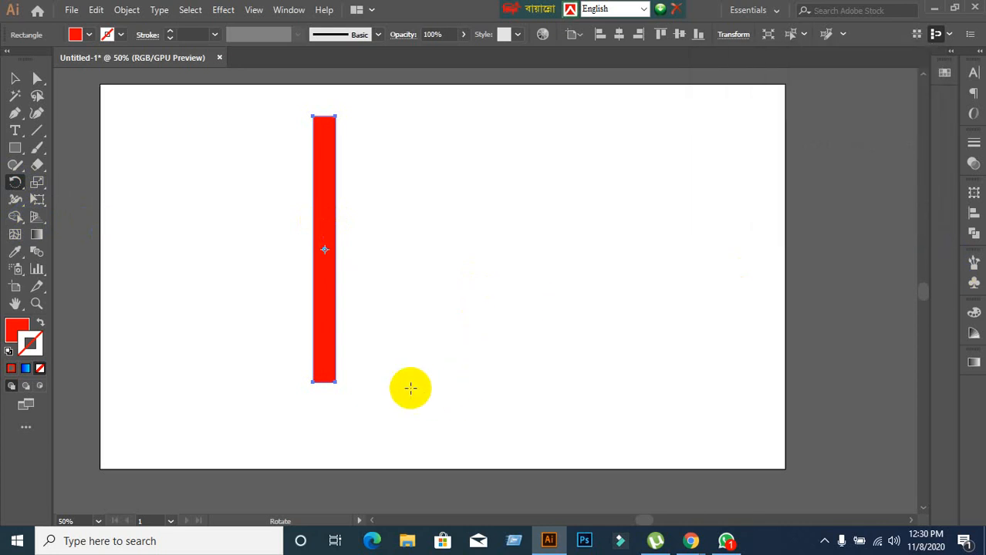
Try to place the rotation pivot at the red rectangle's exact centre and open the rotation options from that point.
click(325, 250)
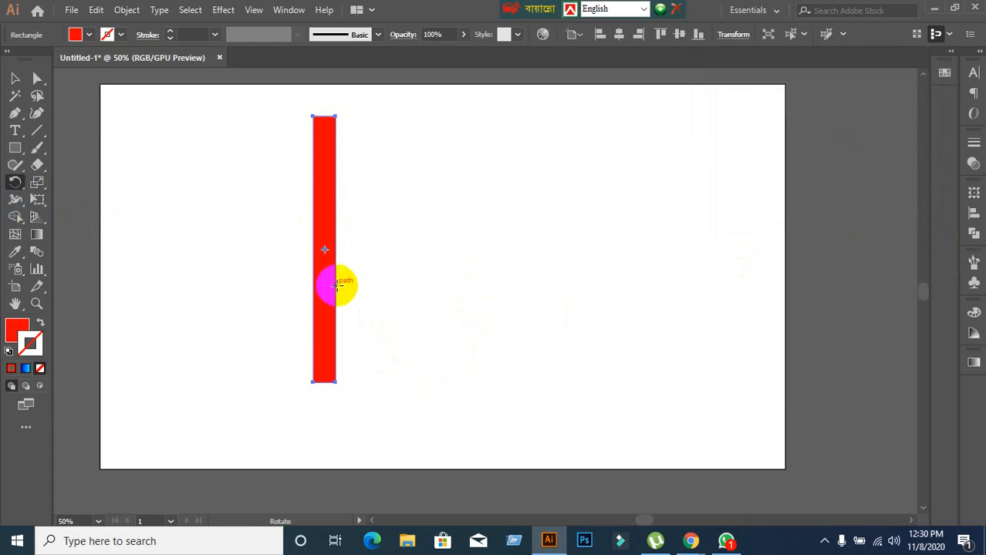
scroll(314, 262, up, 7)
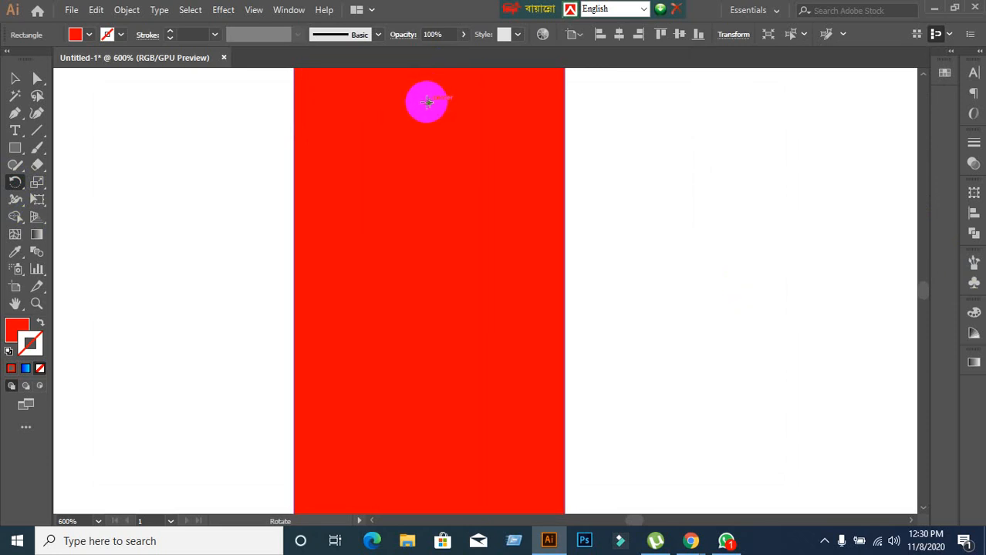
alt+click(426, 103)
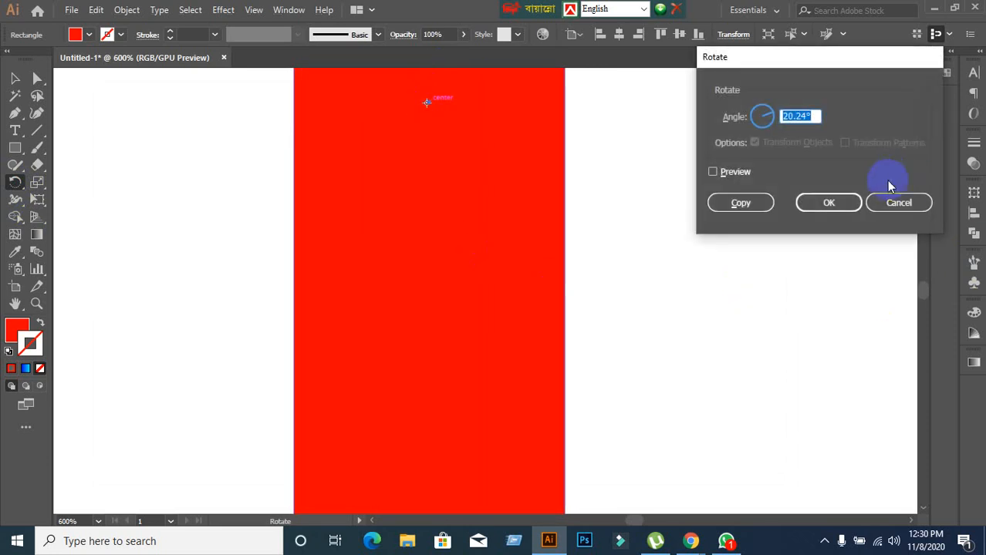
click(897, 203)
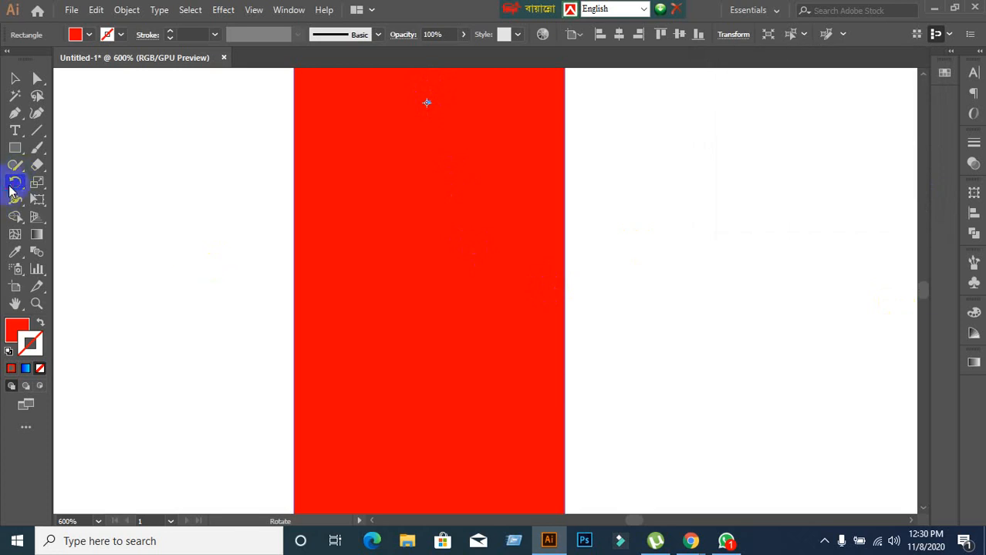
double_click(13, 187)
click(884, 201)
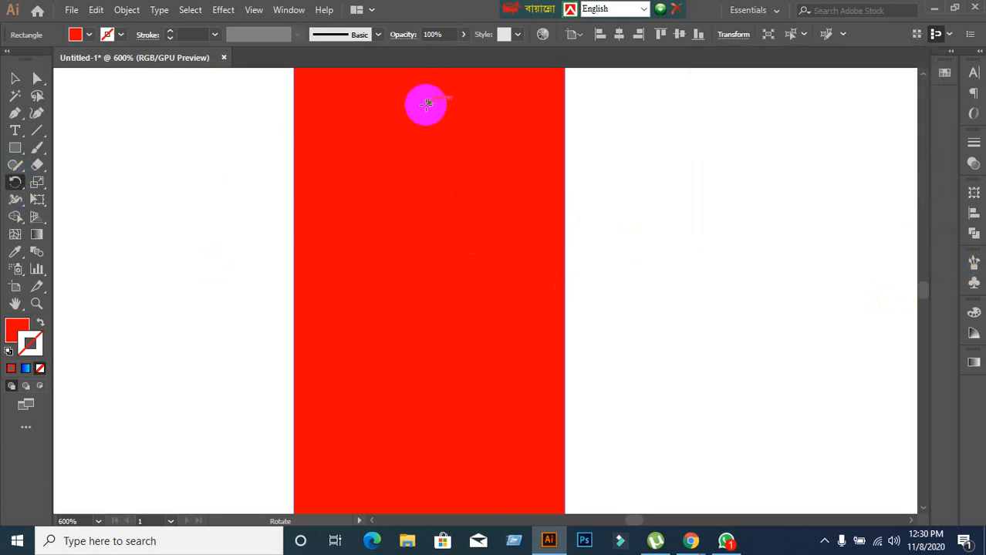
alt+click(429, 105)
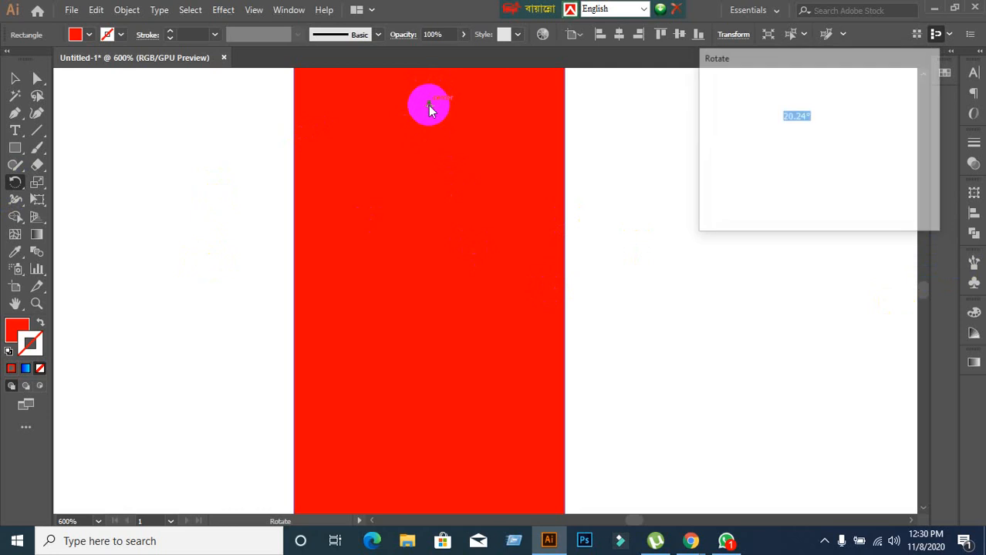
click(911, 203)
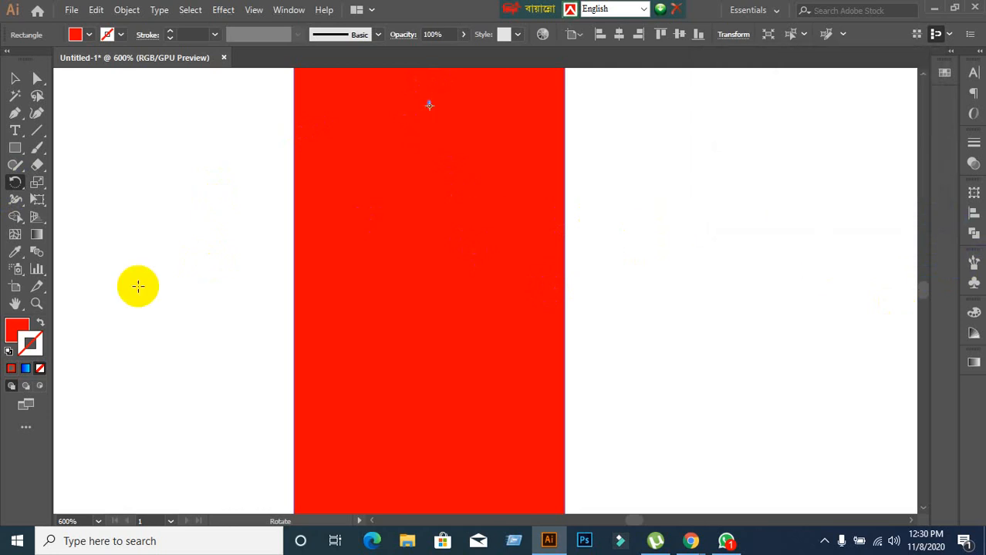
Open the rotation options for the red rectangle about its centre, turn on the preview, and open the angle for editing.
scroll(224, 366, down, 2)
scroll(222, 366, down, 3)
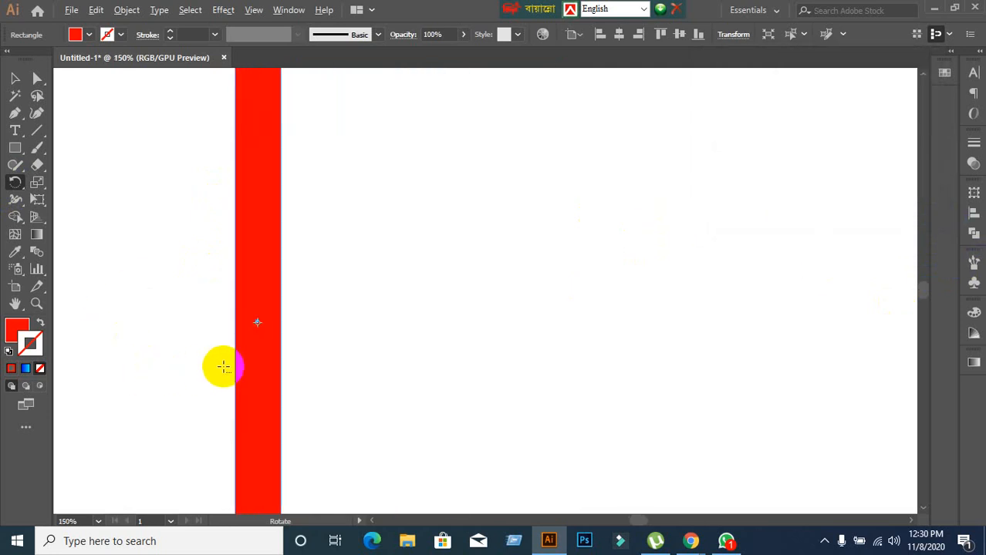
drag(221, 366, 405, 307)
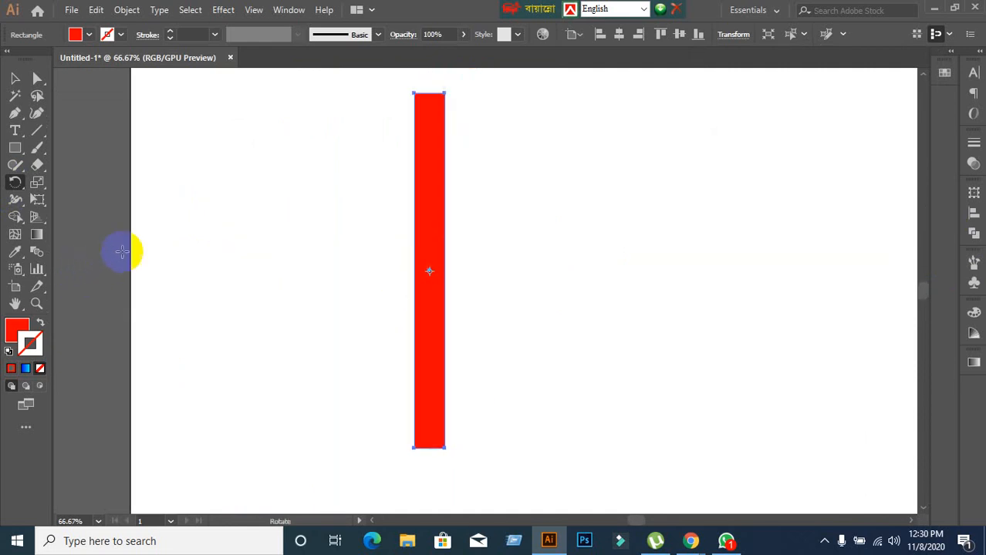
double_click(14, 182)
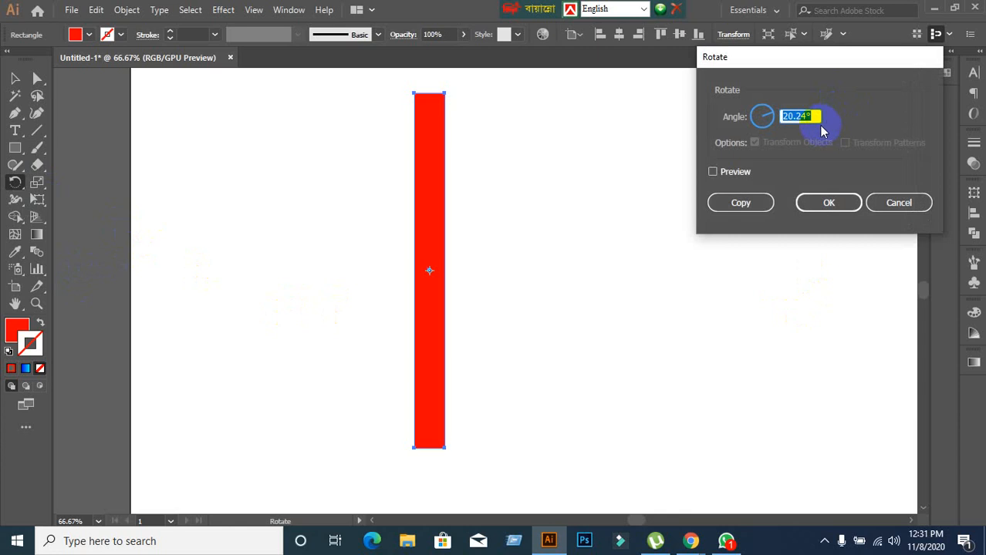
click(726, 171)
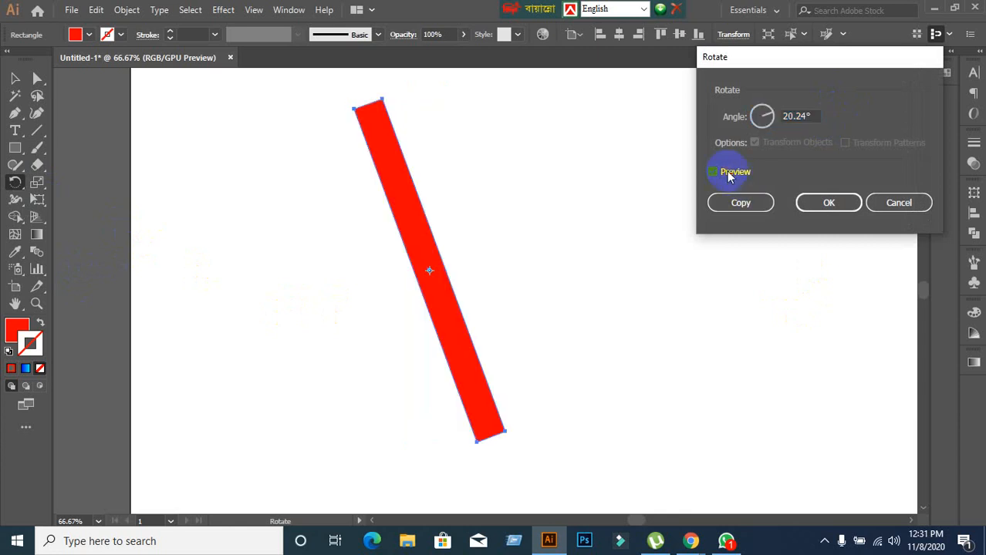
double_click(811, 118)
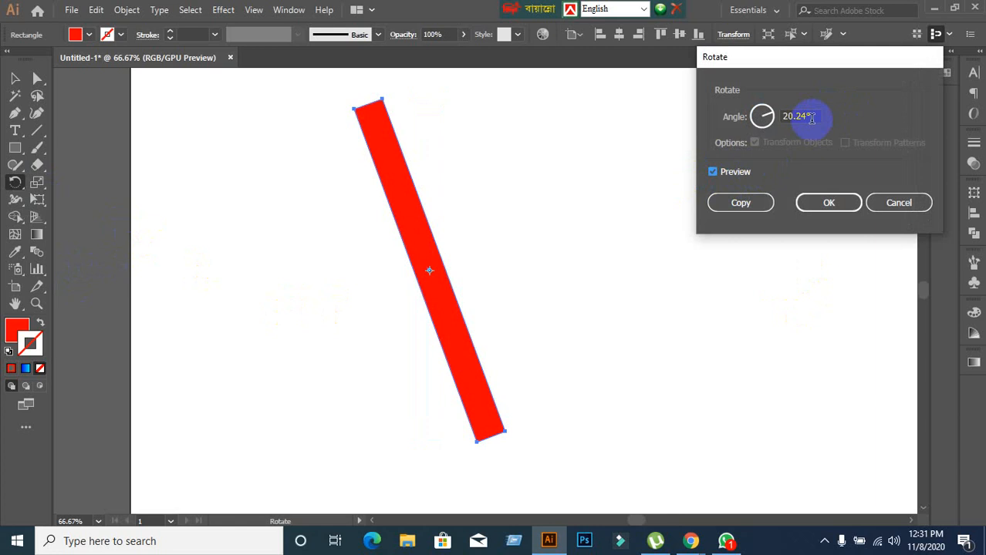
click(812, 118)
drag(799, 117, 768, 117)
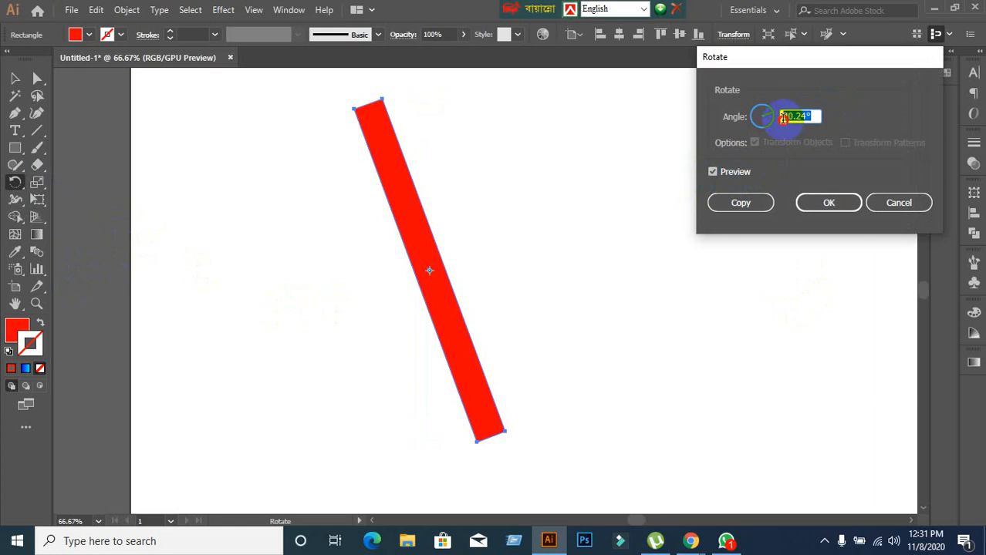
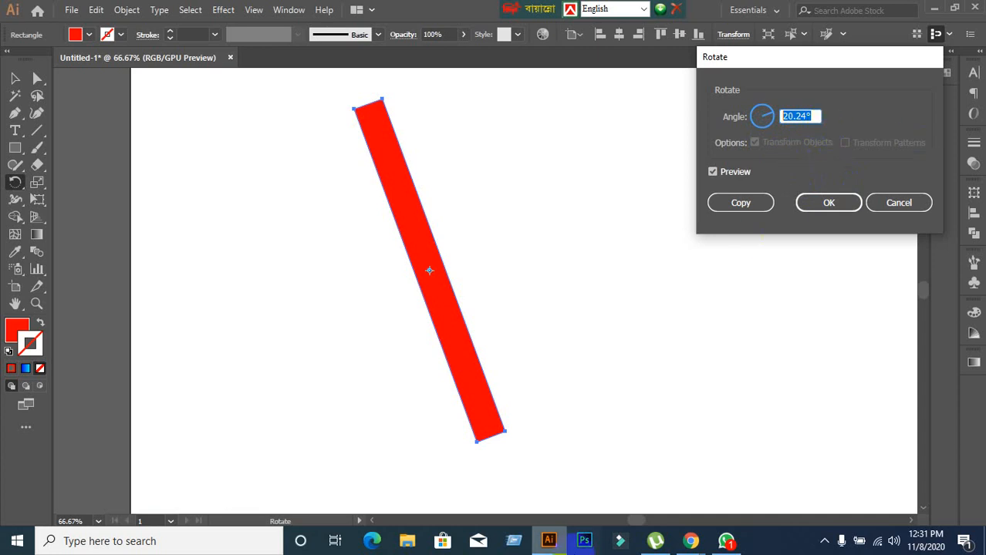
Rotate the selected red rectangle by 360 degrees about its centre.
mouse_move(549, 541)
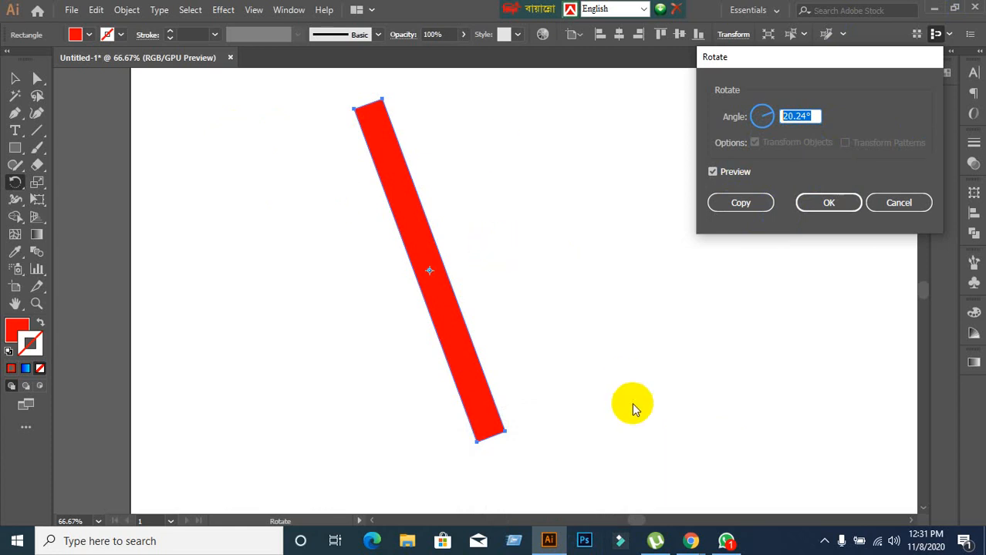
text(360)
key(Return)
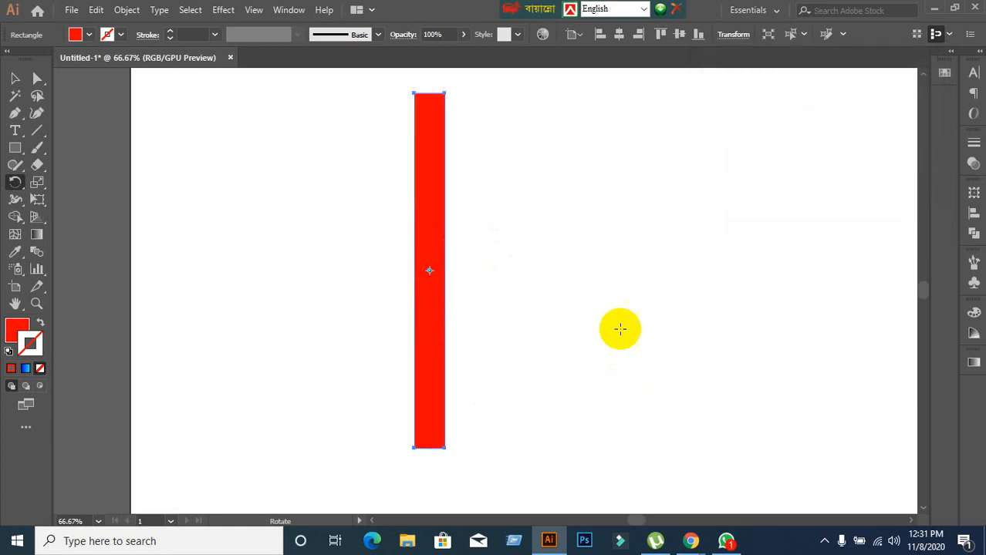
Try rotating the red rectangle itself by 360/20 degrees, and undo that rotation.
double_click(15, 182)
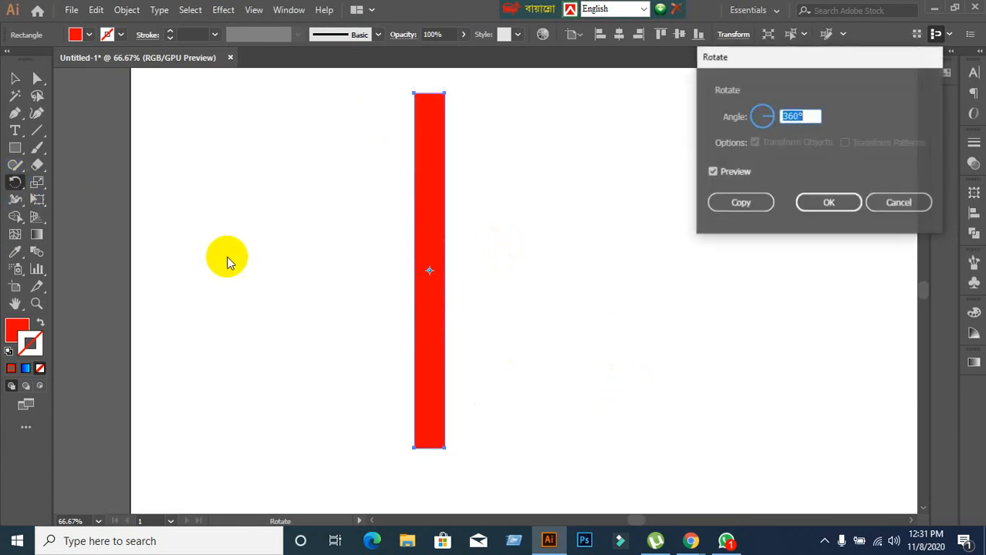
text(360)
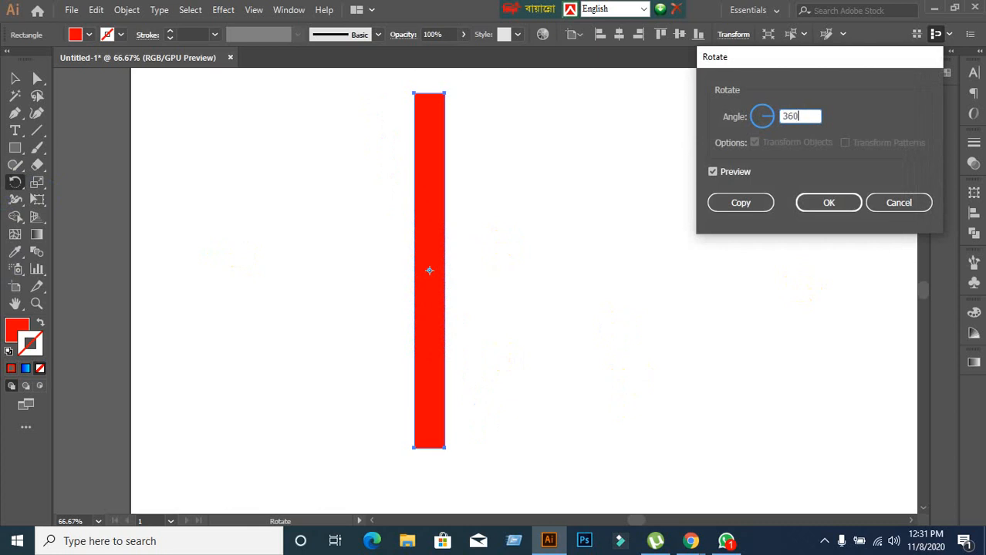
text(/20)
click(826, 202)
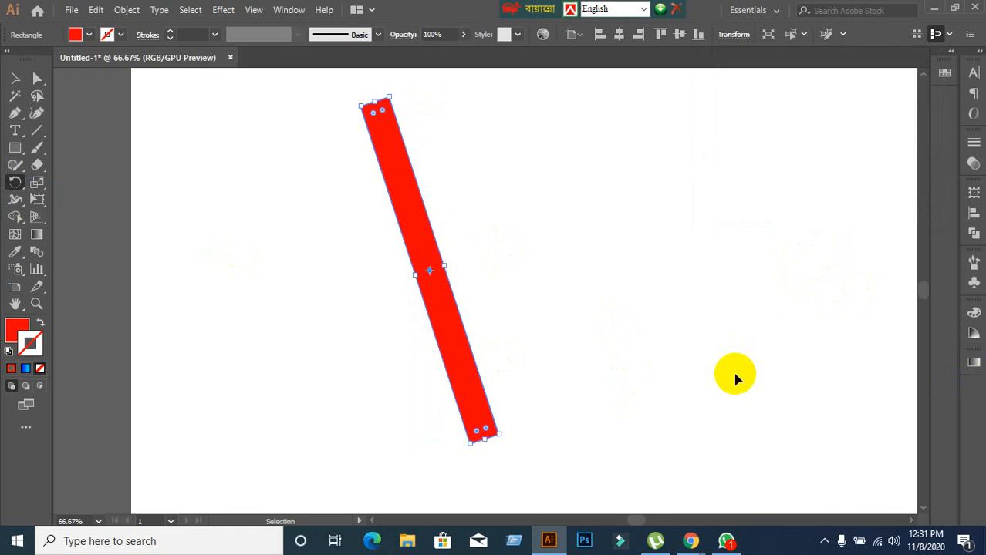
key(ctrl+z)
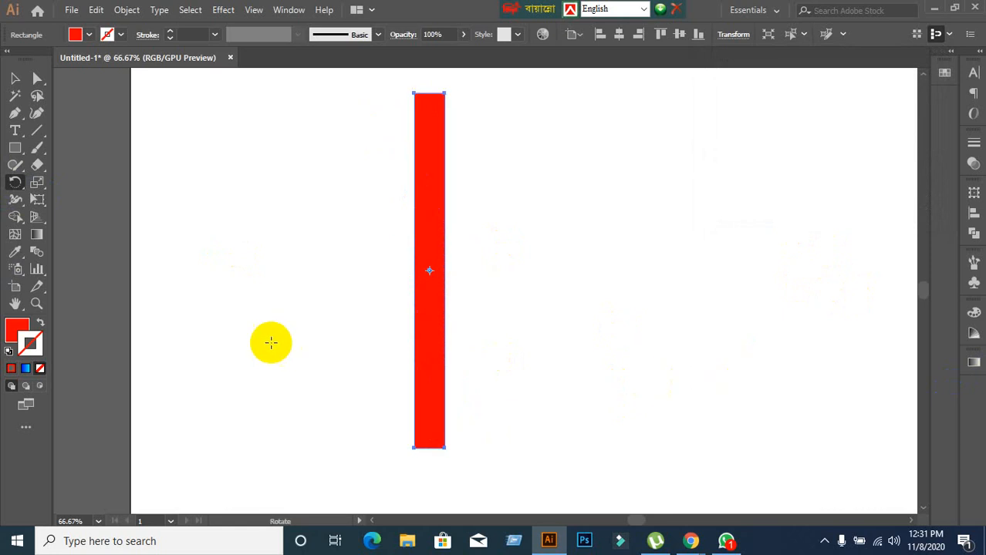
Create a copy of the vertical red rectangle rotated by 360°/20 about its centre.
double_click(15, 183)
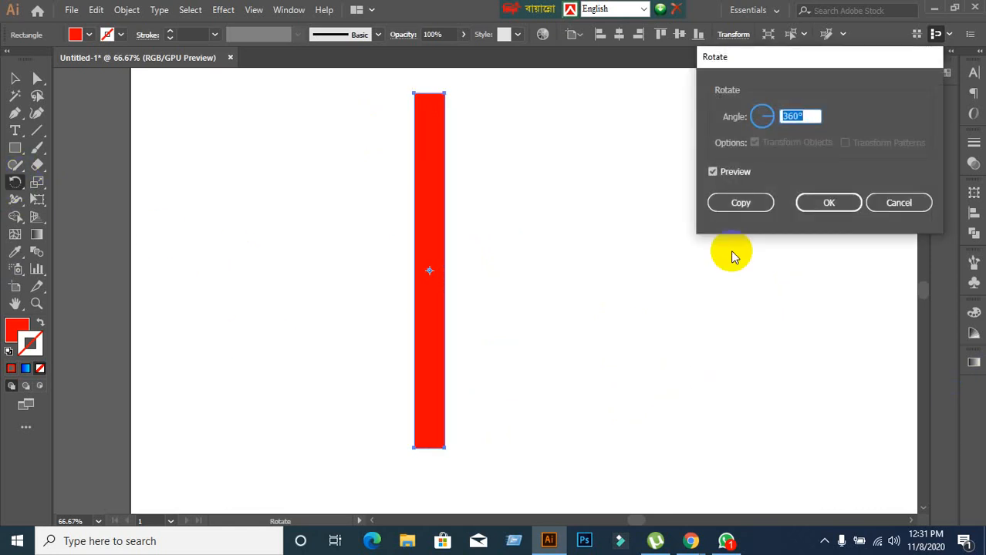
click(804, 116)
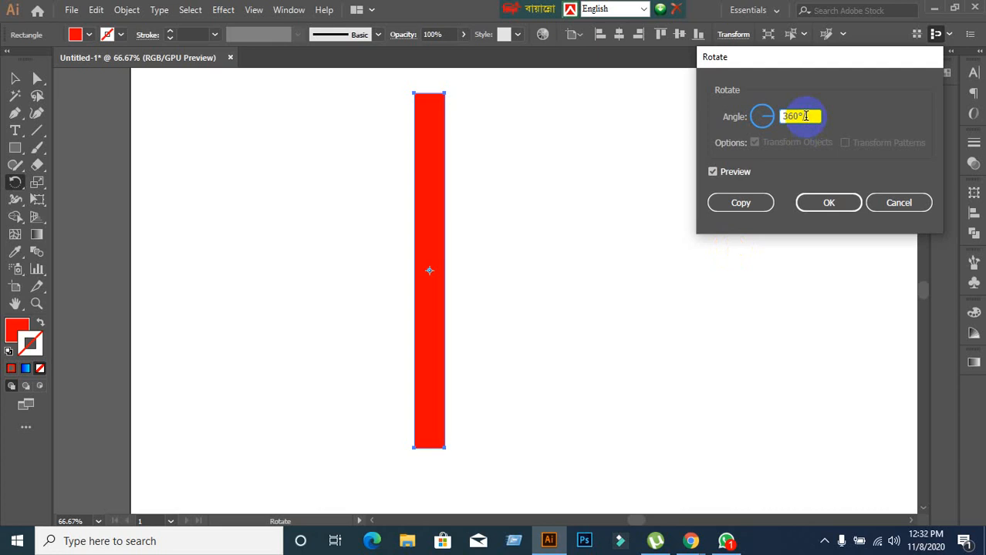
text(/20)
click(760, 205)
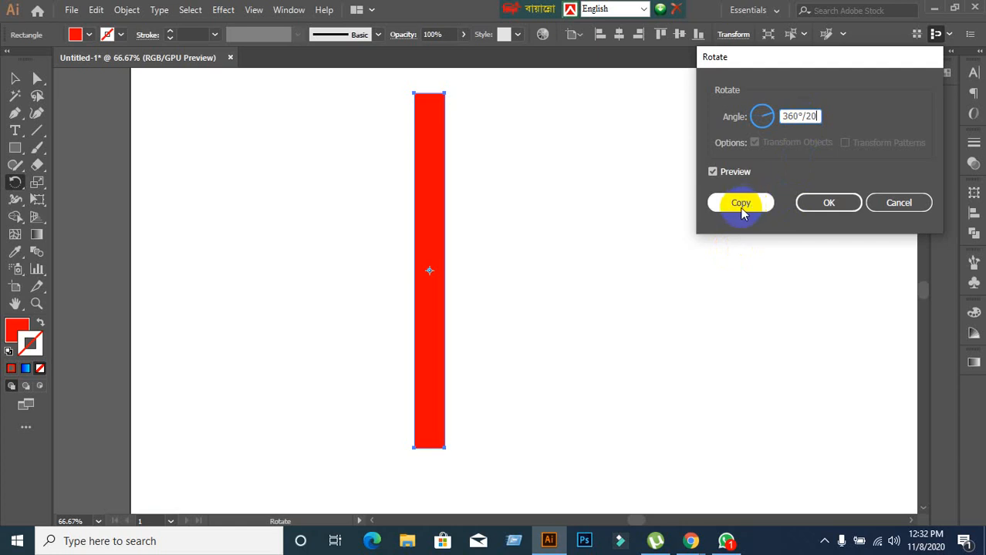
click(740, 207)
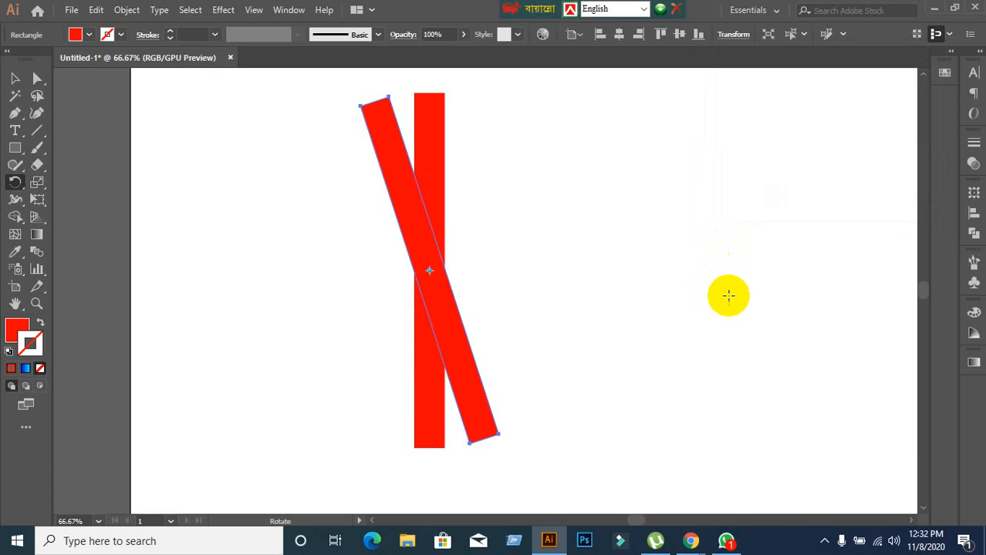
Repeat the rotated copy of the rectangle until the bars form a full circular starburst, and deselect it.
key(ctrl)
key(ctrl+d)
key(ctrl+d)
key(ctrl+d)
key(ctrl+d)
key(ctrl+d)
key(ctrl+d)
key(ctrl+d)
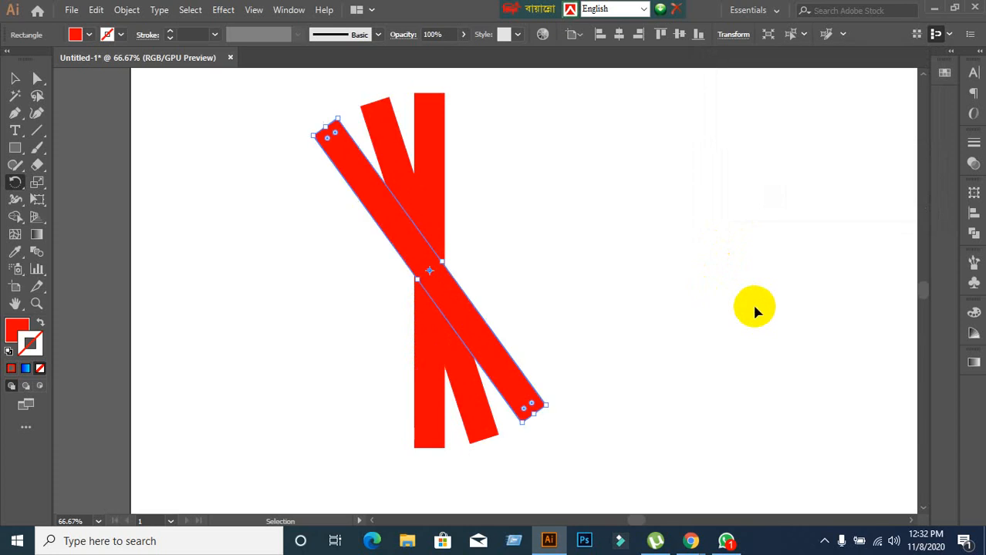
key(ctrl+d)
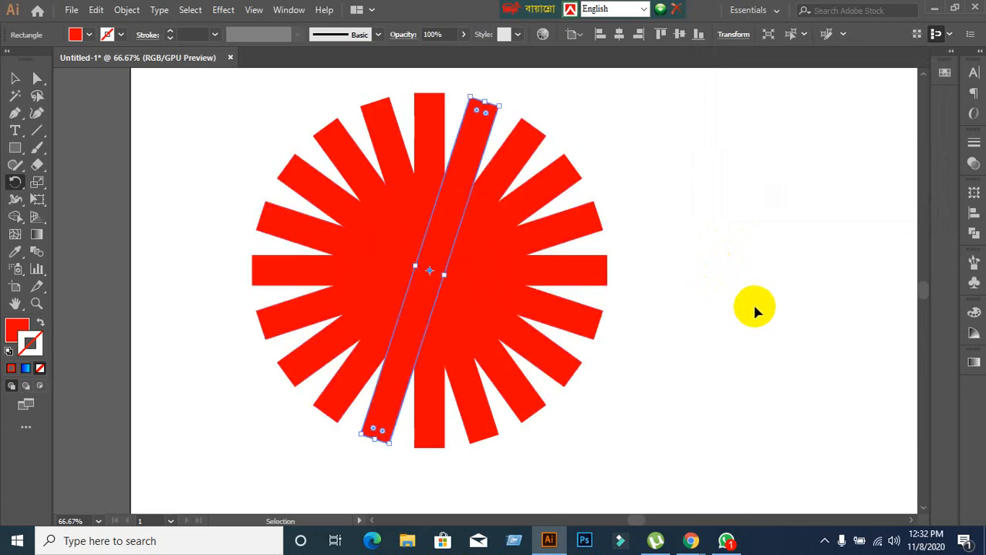
drag(414, 139, 460, 96)
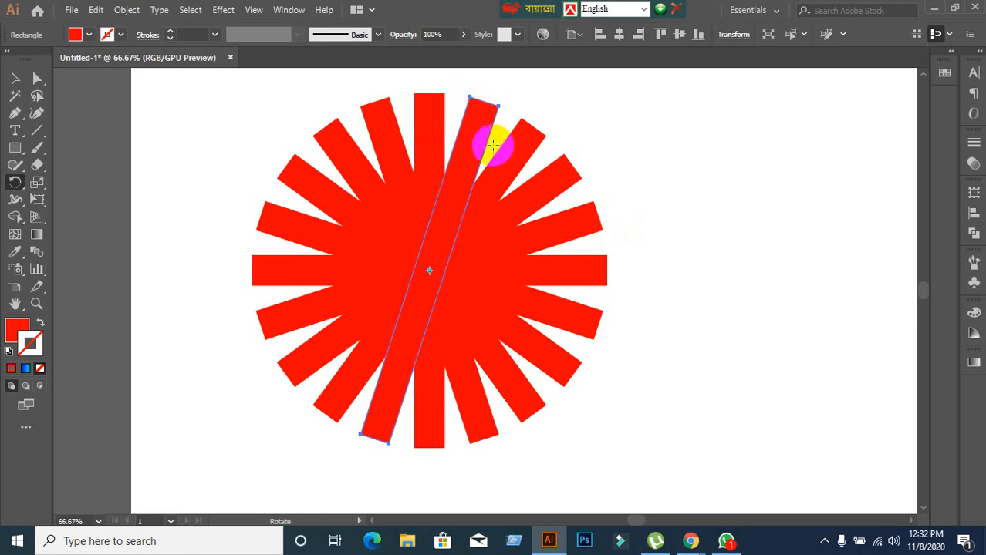
mouse_move(557, 333)
mouse_down()
mouse_move(557, 351)
mouse_move(557, 337)
mouse_up()
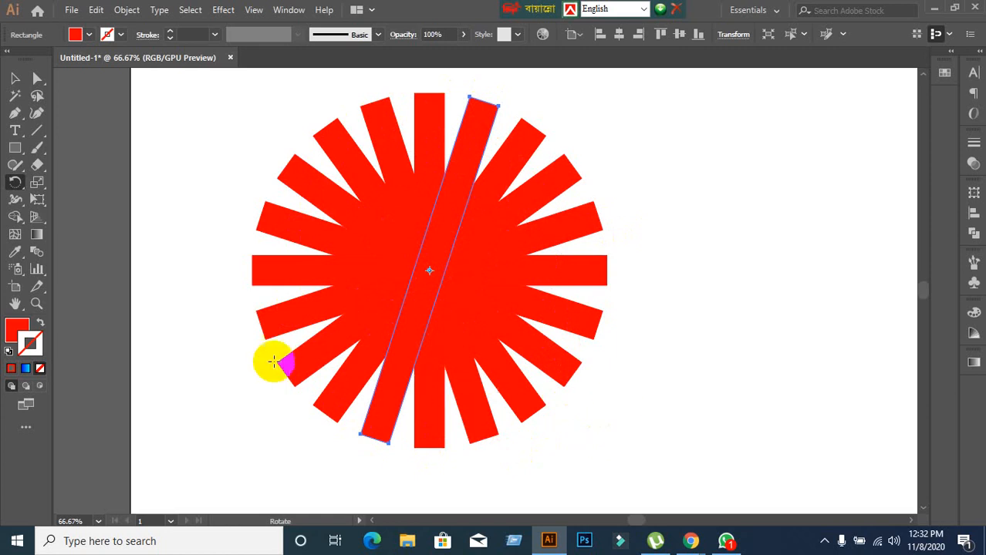
click(7, 85)
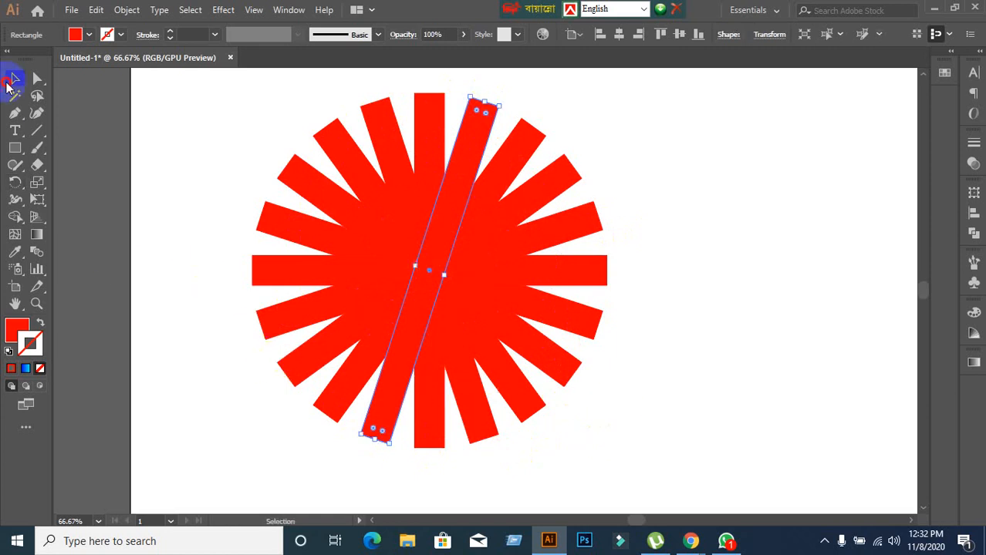
click(210, 127)
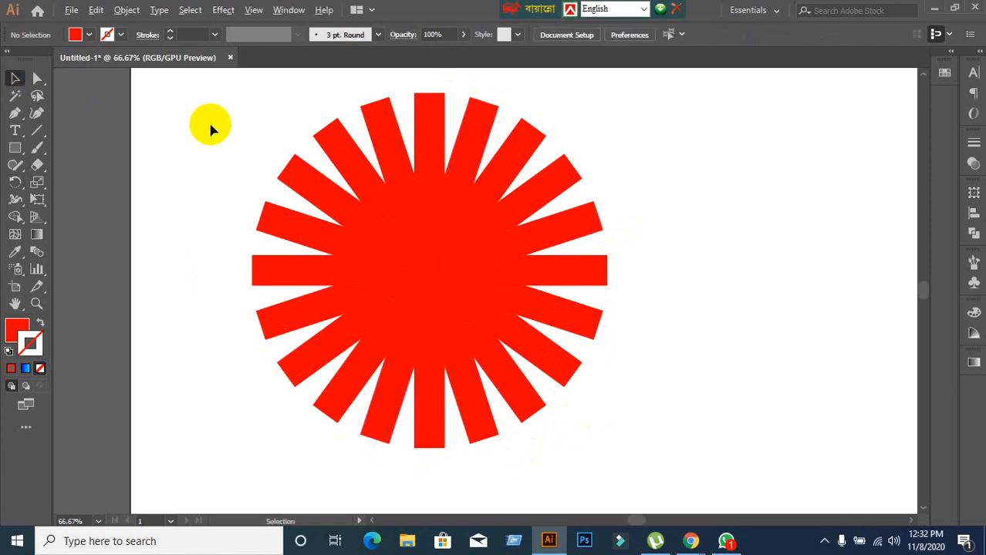
Move the whole rectangle starburst to the left so it partly overhangs the artboard's left edge.
key(ctrl+minus)
click(324, 210)
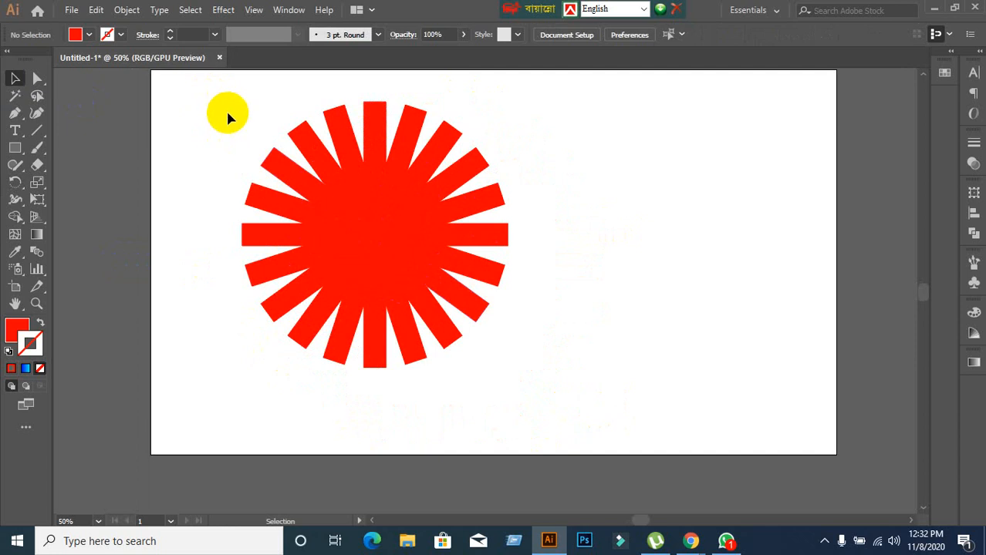
drag(217, 78, 222, 283)
click(253, 235)
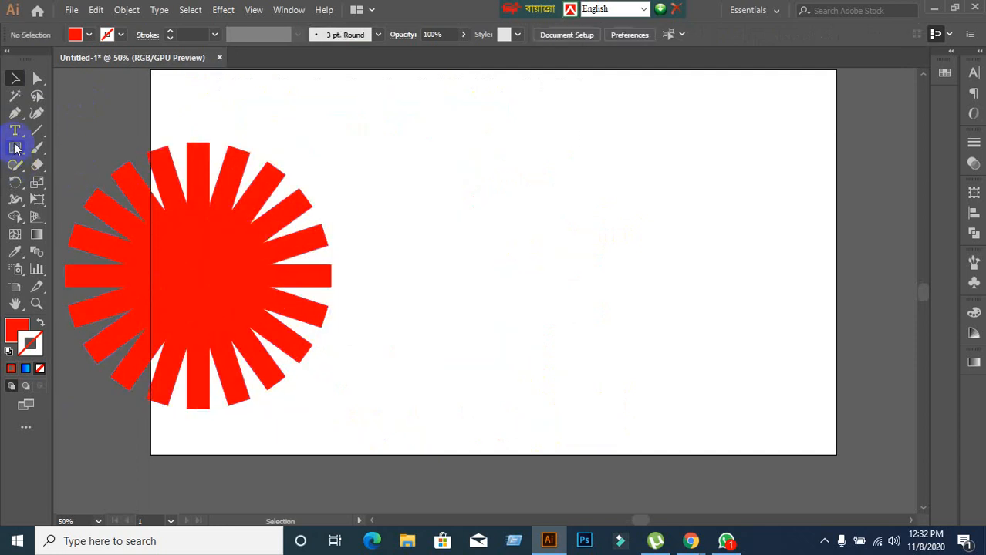
Draw a tall, very thin red vertical ellipse in the empty right part of the artboard.
drag(15, 148, 77, 178)
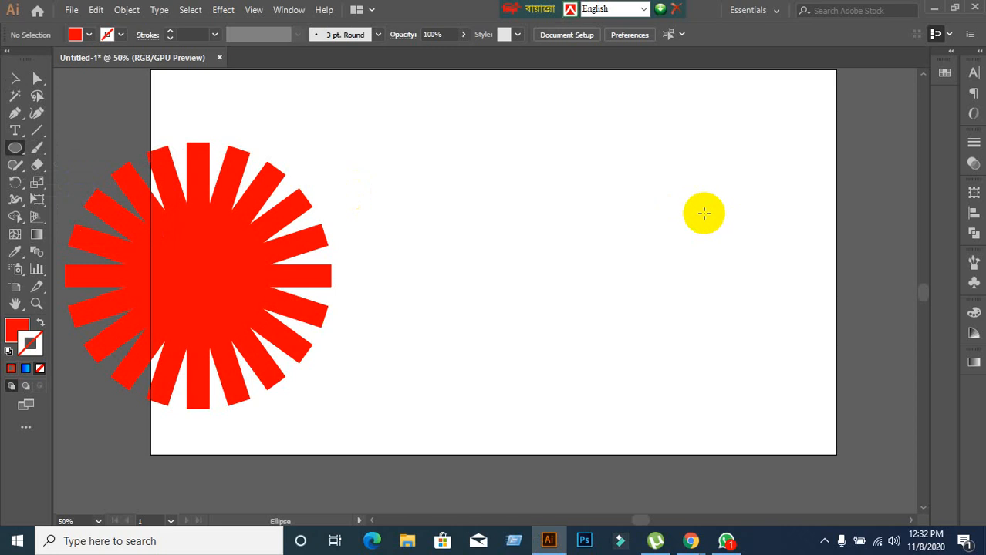
drag(569, 99, 576, 392)
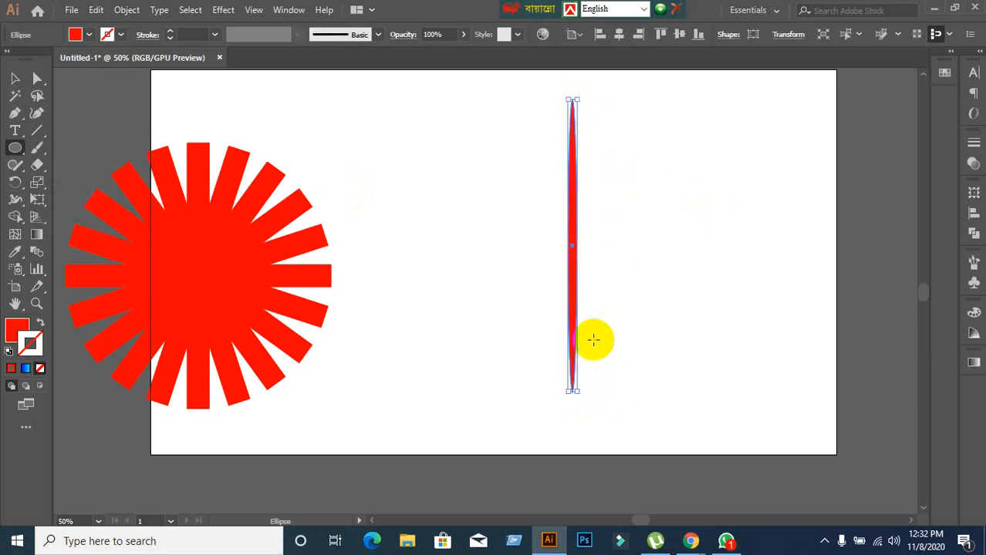
Create a copy of the thin ellipse rotated by 360/45 degrees about its centre.
scroll(614, 299, down, 2)
drag(682, 311, 439, 269)
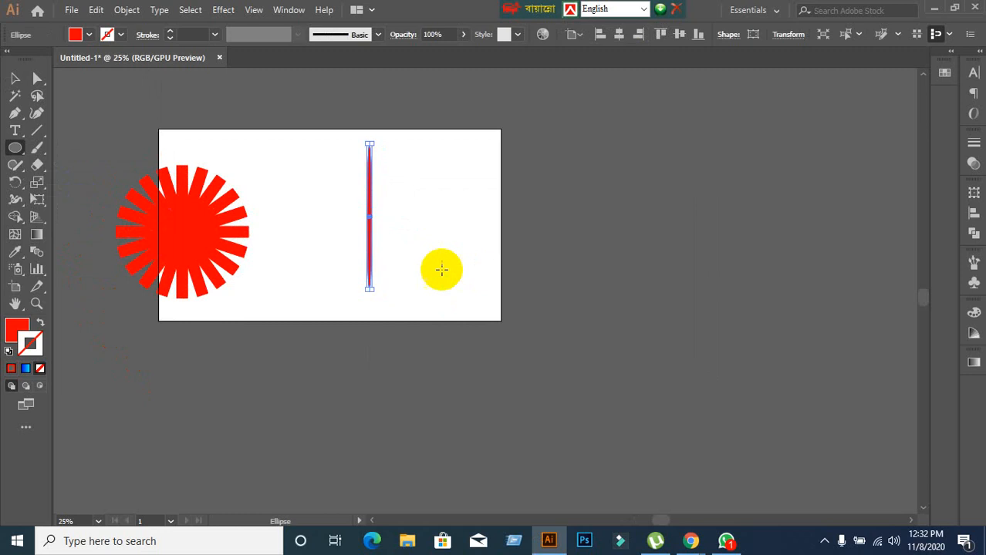
scroll(446, 237, up, 1)
click(15, 182)
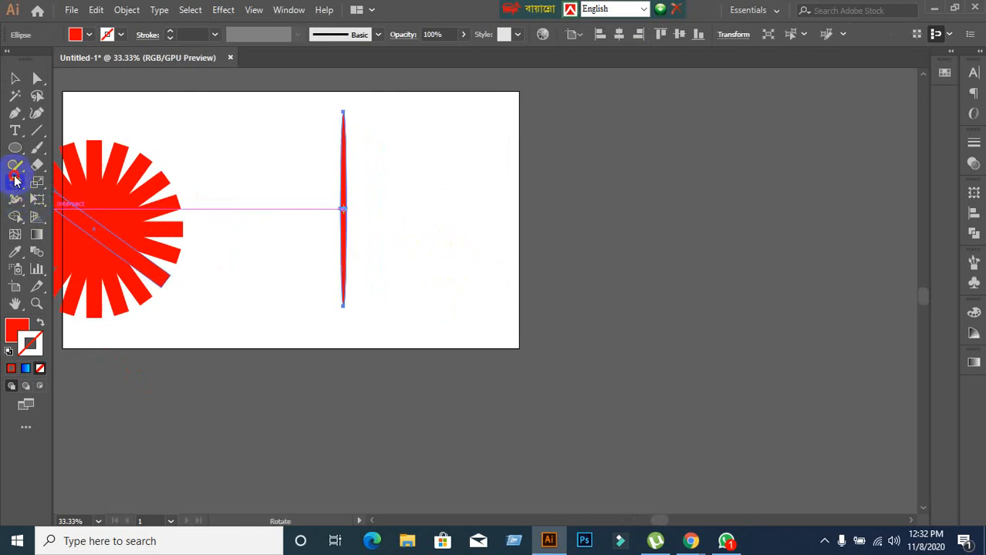
click(535, 214)
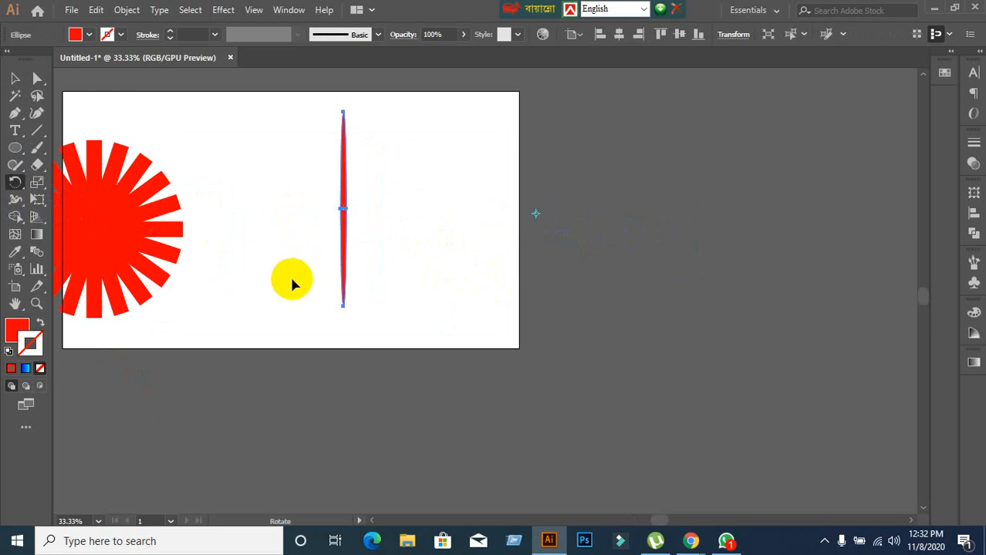
double_click(17, 185)
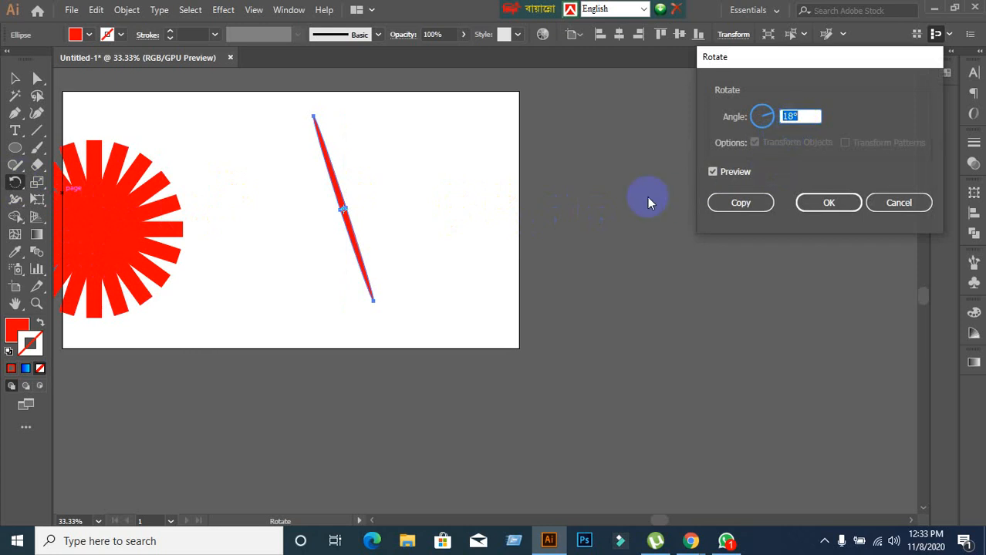
click(809, 118)
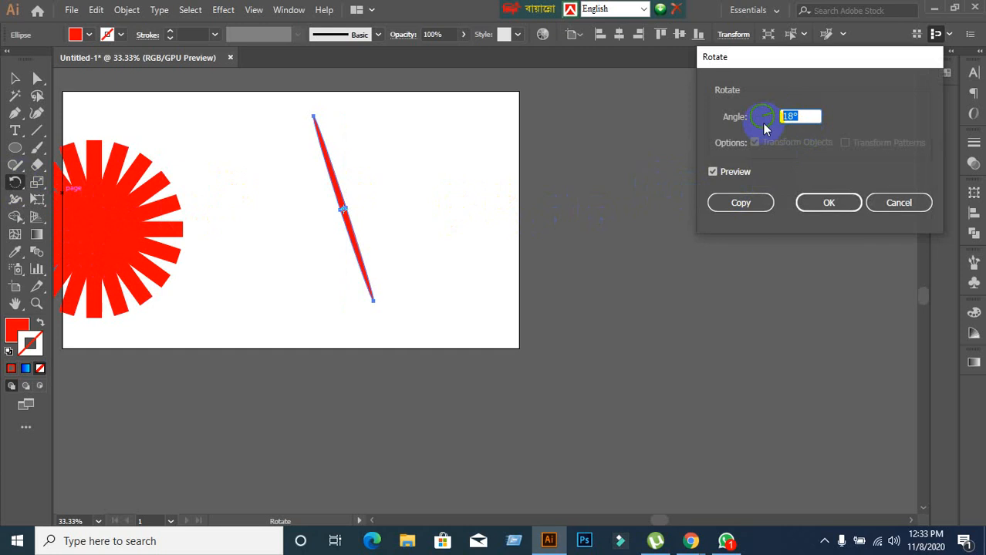
text(360)
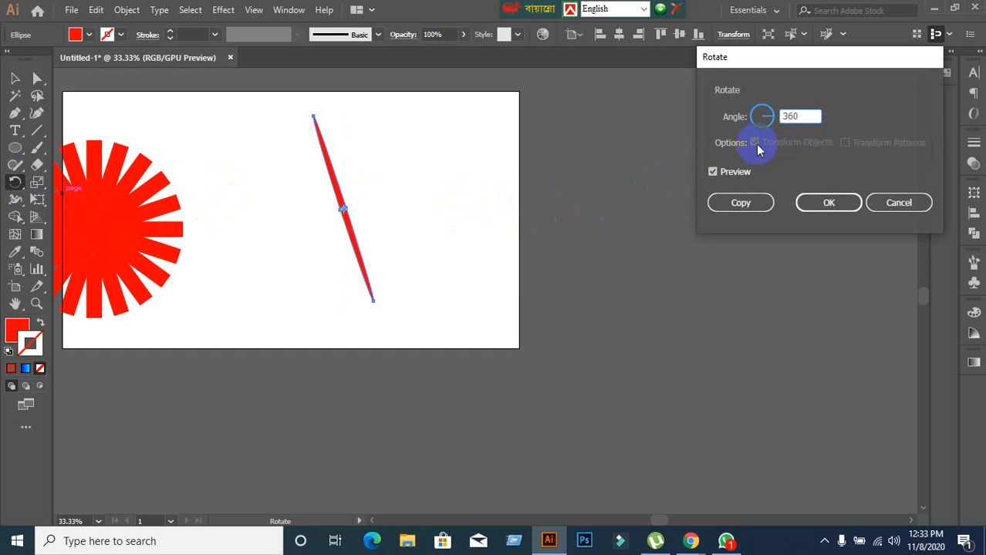
text(/45)
click(754, 203)
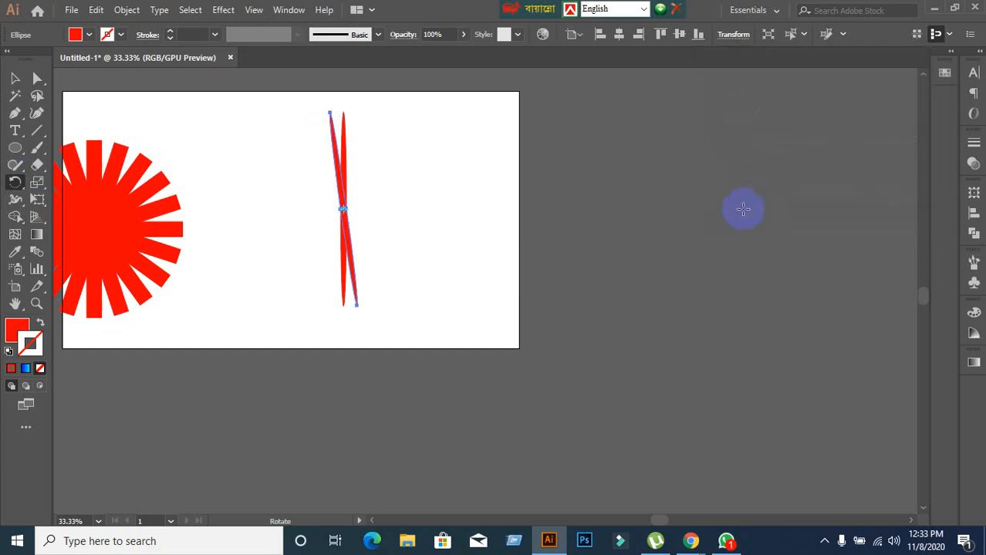
Repeat the rotated copy of the thin ellipse around its centre until the spikes complete a full sunburst.
key(ctrl)
key(ctrl+d)
key(ctrl+d)
key(ctrl+d)
key(ctrl+d)
key(ctrl+d)
key(ctrl+d)
key(ctrl+d)
key(ctrl+d)
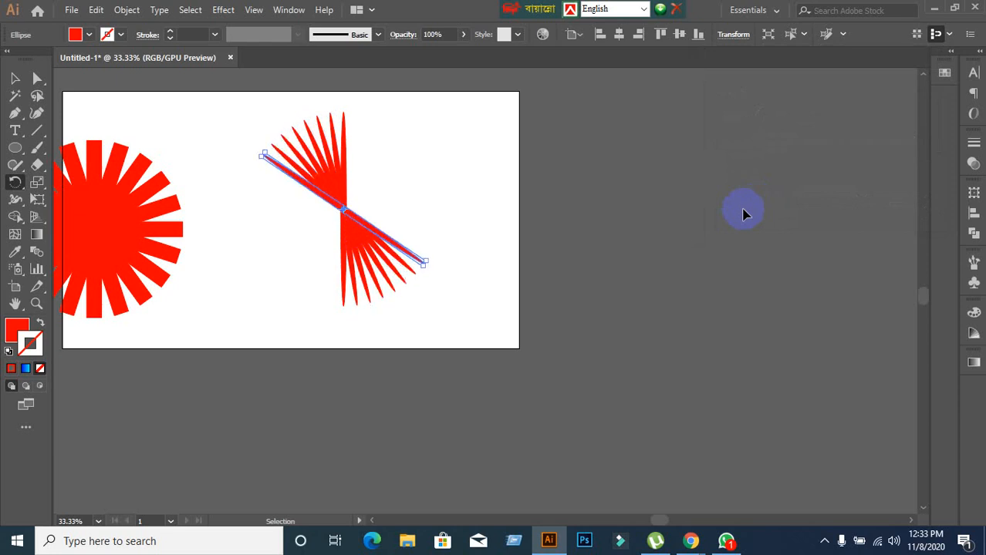
key(ctrl+d)
key(ctrl+d)
key(ctrl+d)
key(ctrl+d)
key(ctrl+d)
key(ctrl+d)
key(ctrl+d)
key(ctrl+d)
key(ctrl+d)
key(ctrl+d)
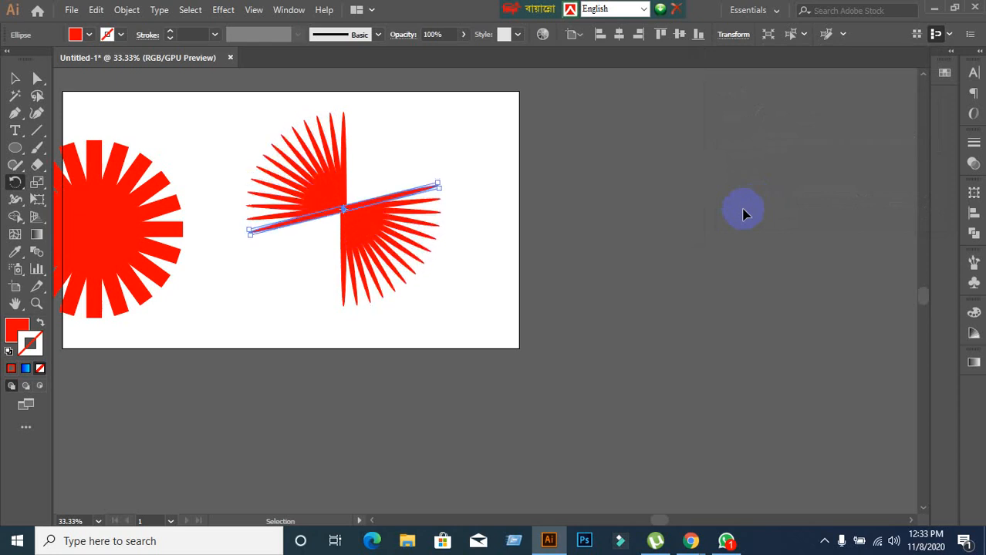
key(ctrl+d)
key(ctrl+d)
key(ctrl+d)
key(ctrl+d)
key(ctrl+d)
key(ctrl+d)
key(ctrl+d)
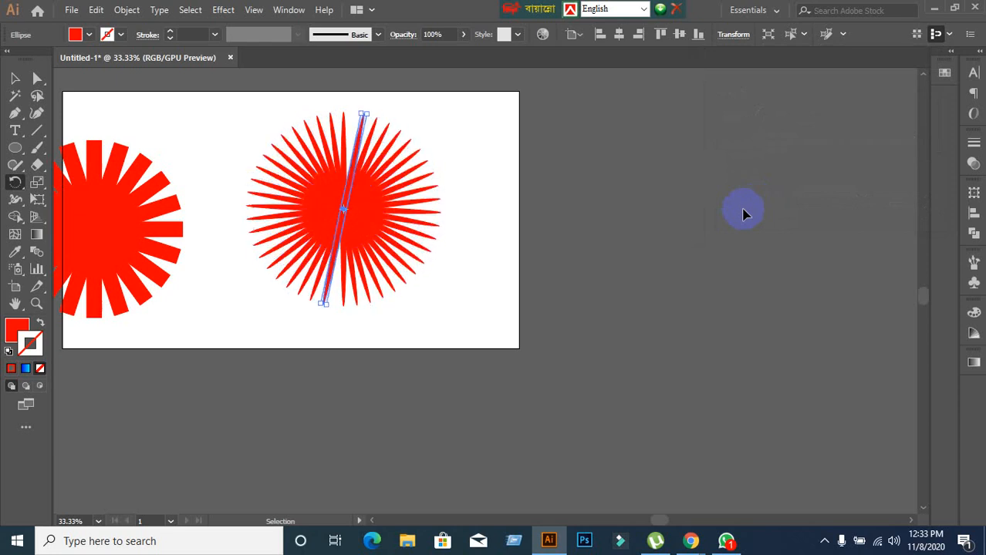
drag(634, 231, 435, 224)
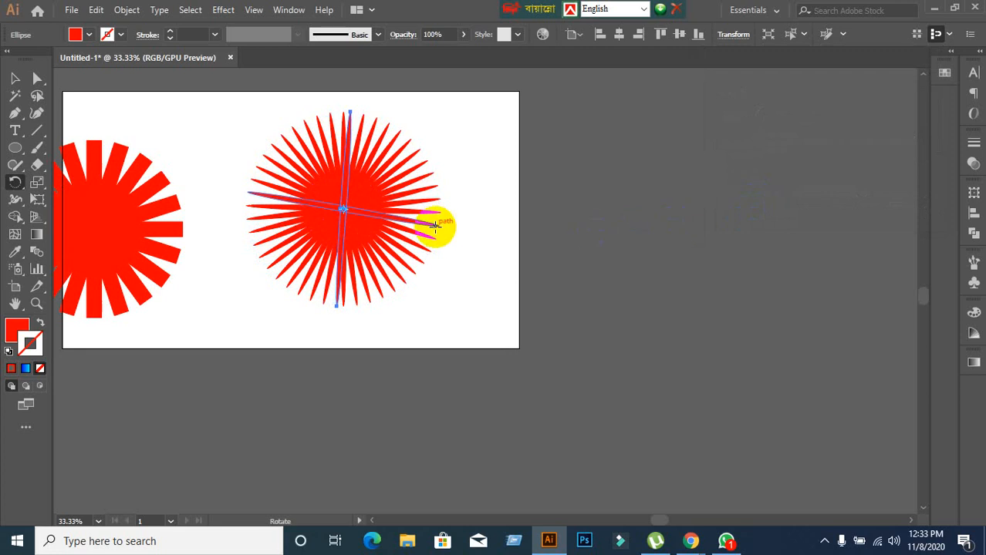
scroll(374, 171, up, 2)
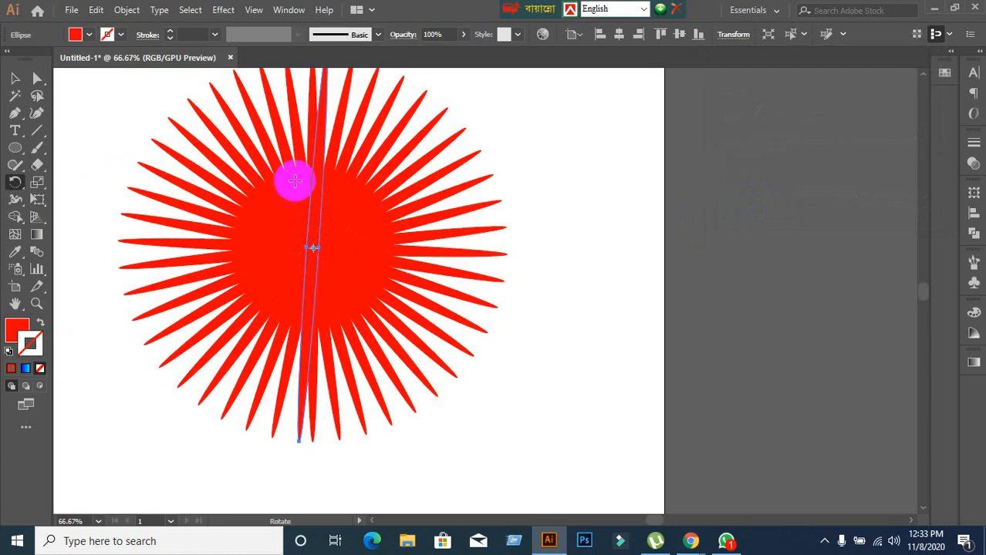
scroll(332, 245, up, 2)
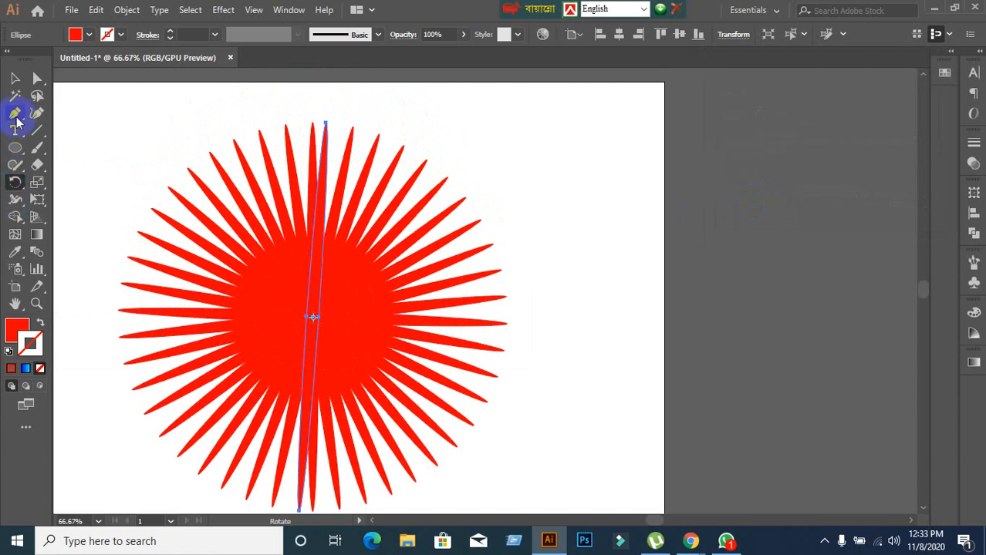
Undo the rotated copies of the thin ellipse until only the single vertical ellipse remains.
click(14, 95)
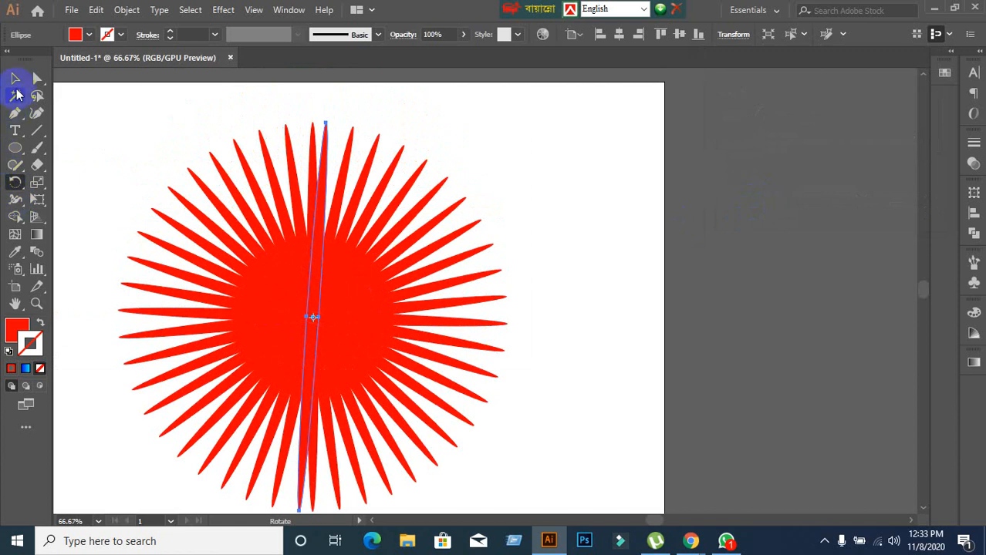
click(621, 307)
key(ctrl+z)
key(ctrl+z)
key(ctrl+z)
key(ctrl+z)
key(ctrl+z)
key(ctrl+z)
key(ctrl+z)
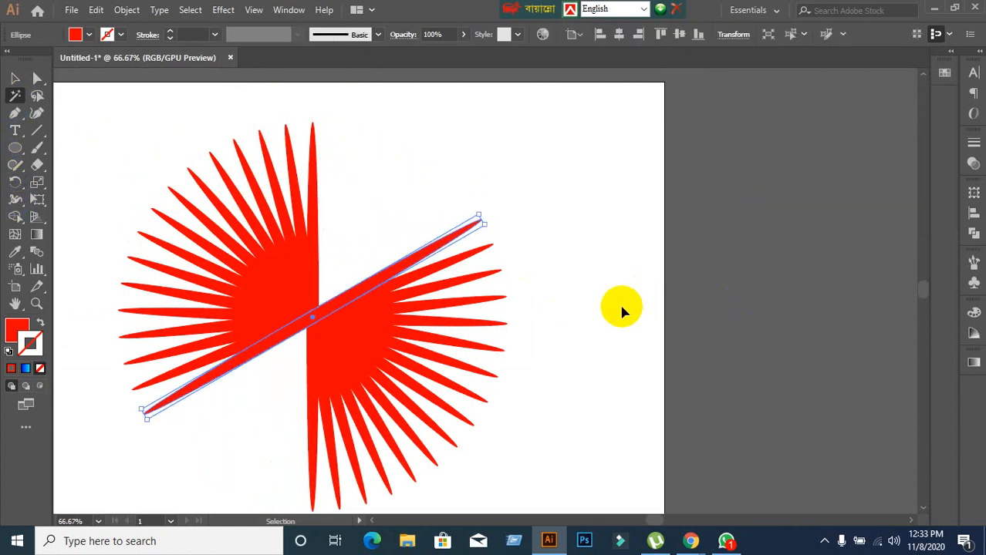
key(ctrl+z)
key(ctrl+z)
key(ctrl+z)
key(ctrl+z)
key(ctrl+z)
key(ctrl+z)
key(ctrl+z)
key(ctrl+z)
key(ctrl+z)
key(ctrl+z)
key(ctrl+z)
key(ctrl+z)
key(ctrl+z)
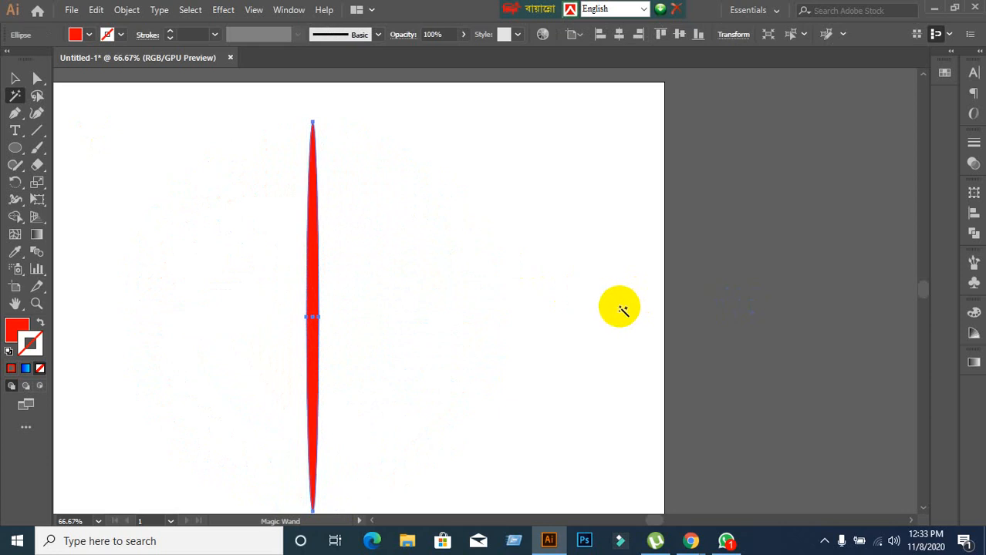
Create a copy of the thin vertical ellipse rotated by 18 degrees about its centre.
scroll(622, 309, down, 2)
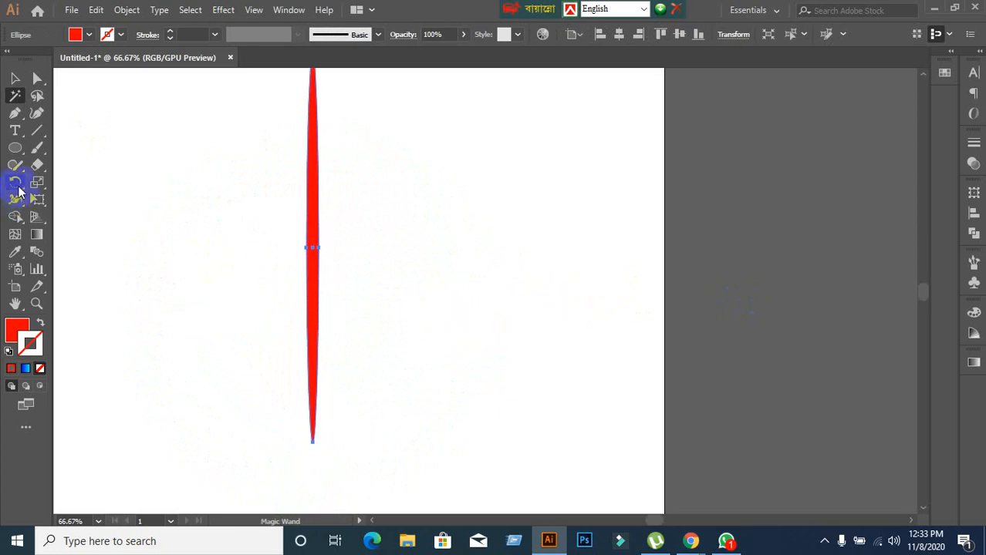
click(16, 185)
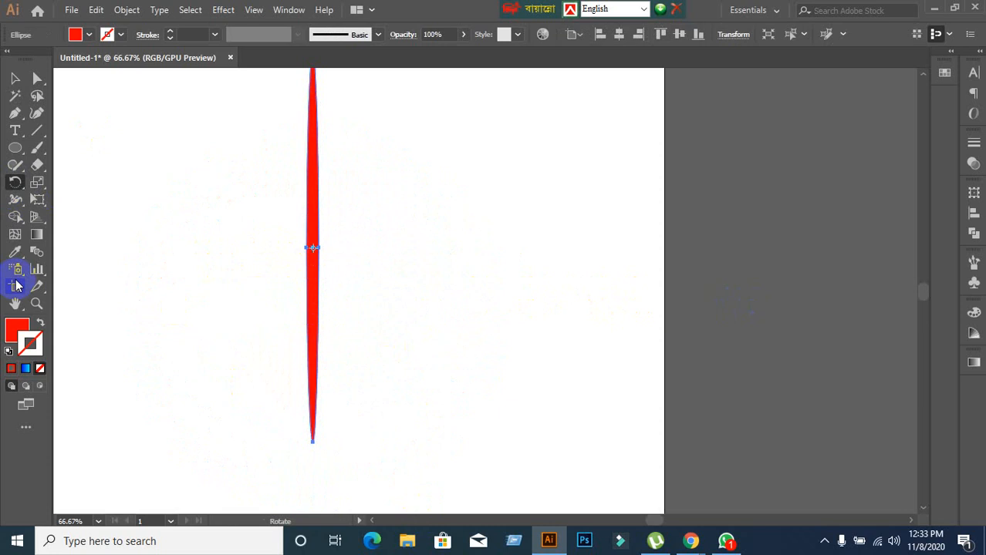
double_click(15, 185)
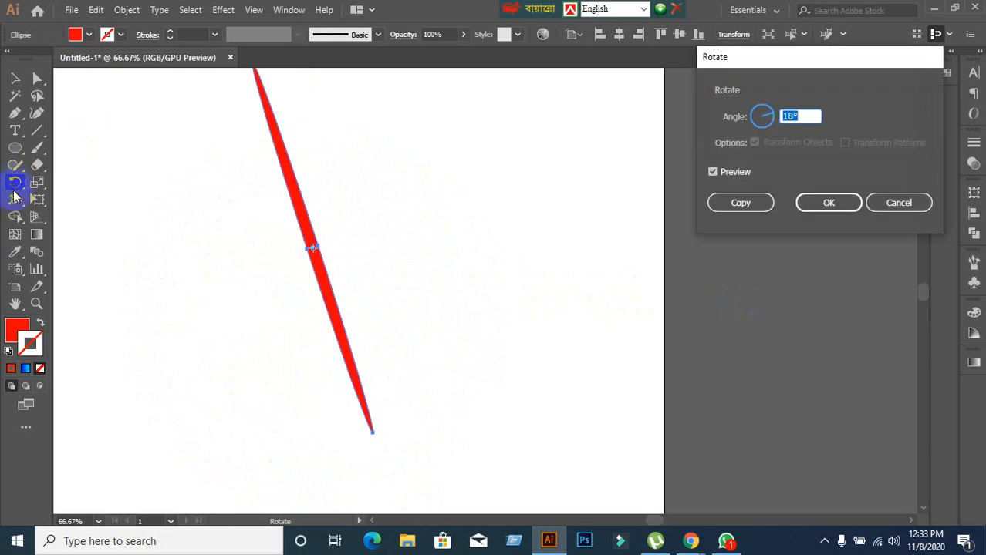
click(714, 207)
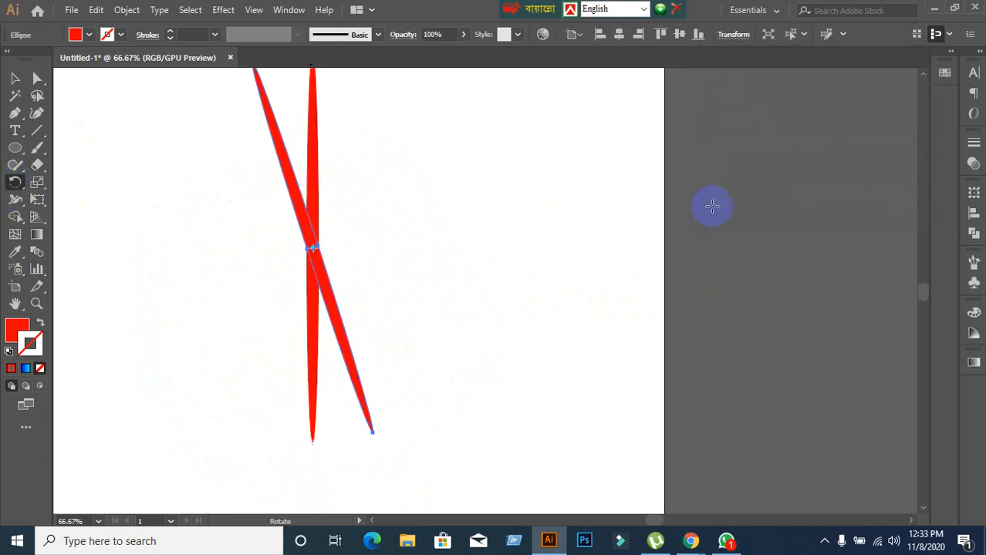
Repeat the 18-degree rotated copy of the thin ellipse until the spikes form a full starburst.
key(ctrl+d)
key(ctrl+d)
key(ctrl+d)
key(ctrl+d)
key(ctrl+d)
key(ctrl+d)
key(ctrl+d)
key(ctrl+d)
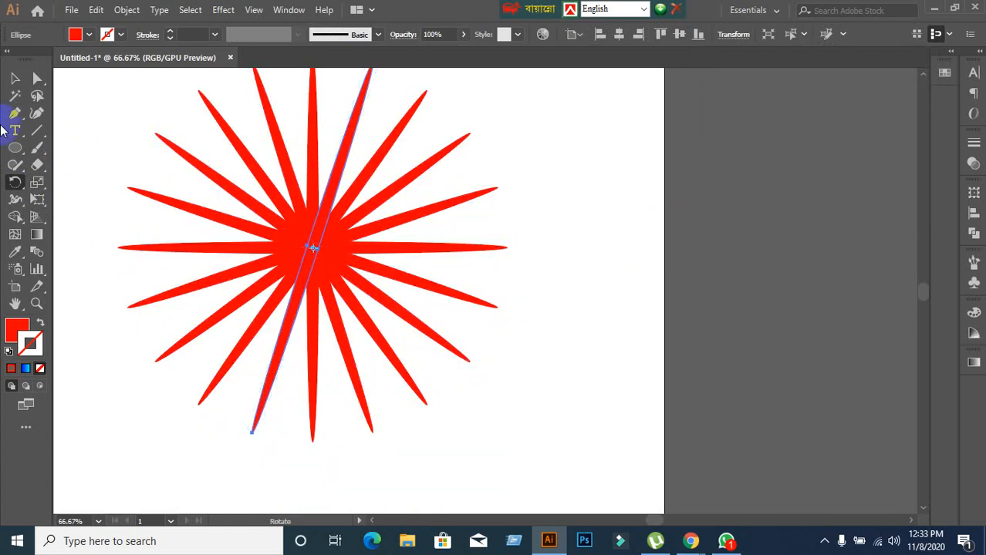
Draw a long, very thin red horizontal ellipse in the empty canvas to the right of the artboard.
click(15, 78)
scroll(418, 260, down, 1)
drag(493, 273, 253, 225)
click(13, 148)
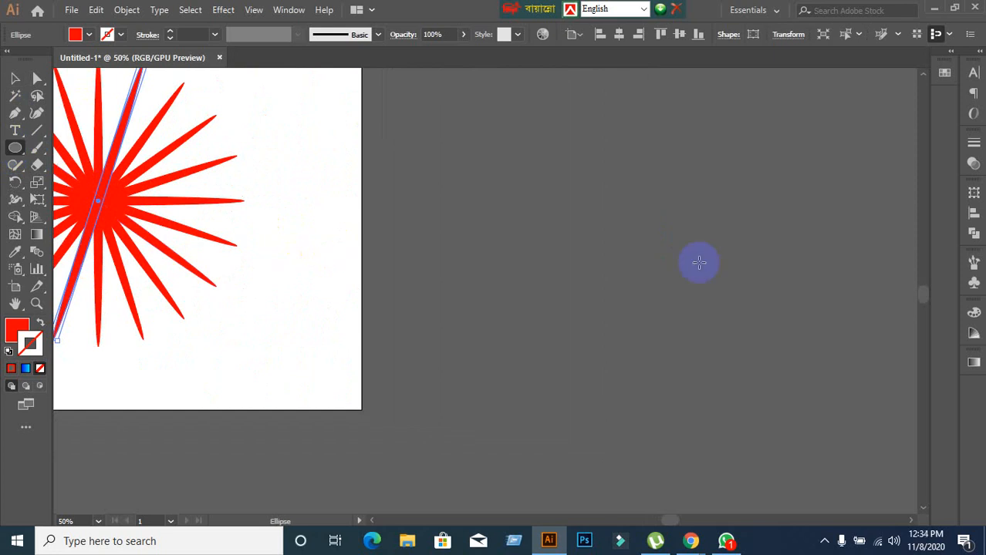
drag(374, 129, 764, 136)
click(15, 79)
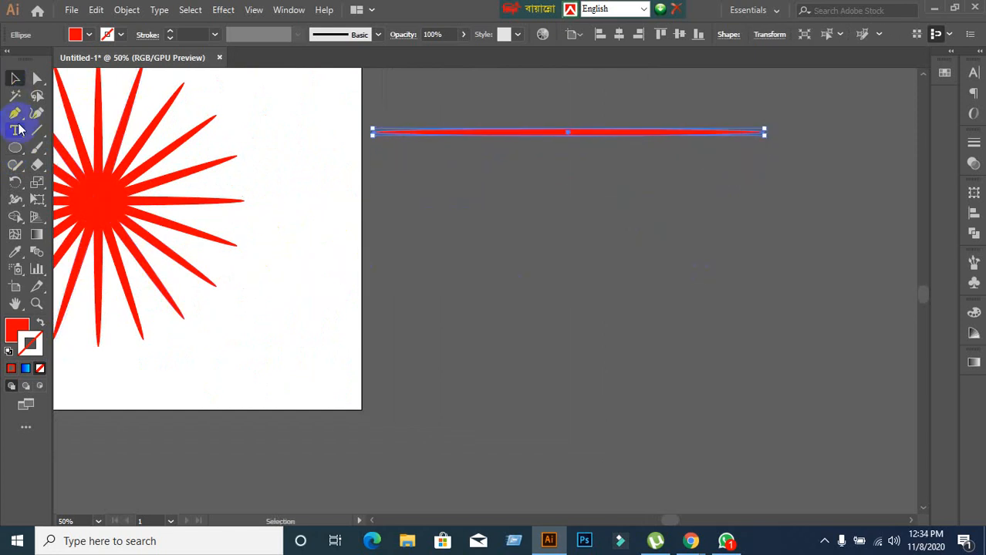
Create a copy of the horizontal ellipse rotated by 18 degrees about a point well below its centre.
click(16, 185)
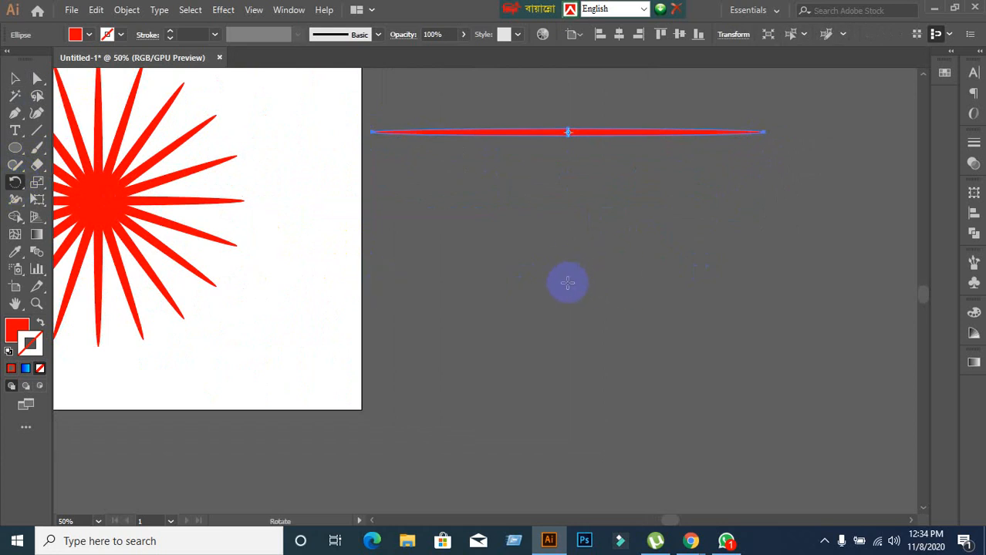
click(567, 283)
alt+click(567, 283)
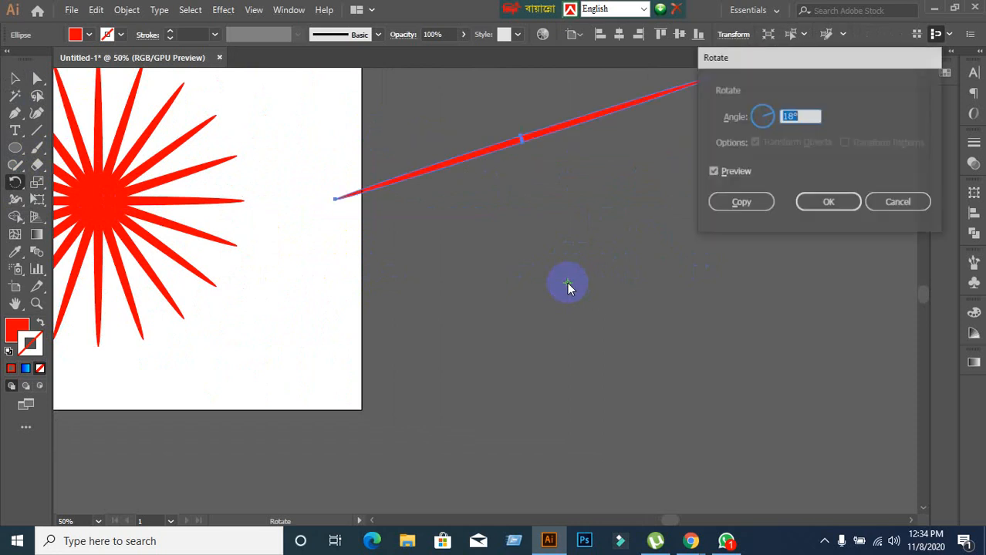
click(740, 202)
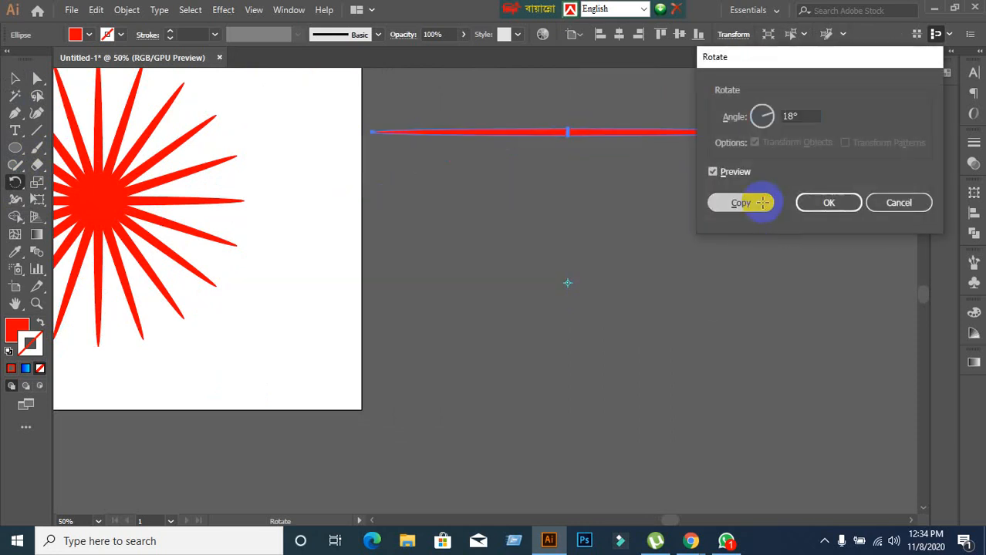
Repeat the off-centre rotated copy of the horizontal ellipse until the overlapping spikes close into a woven ring.
key(ctrl+d)
key(ctrl+d)
key(ctrl+d)
key(ctrl+d)
key(ctrl+d)
key(ctrl+d)
key(ctrl+d)
key(ctrl+d)
key(ctrl+d)
key(ctrl+d)
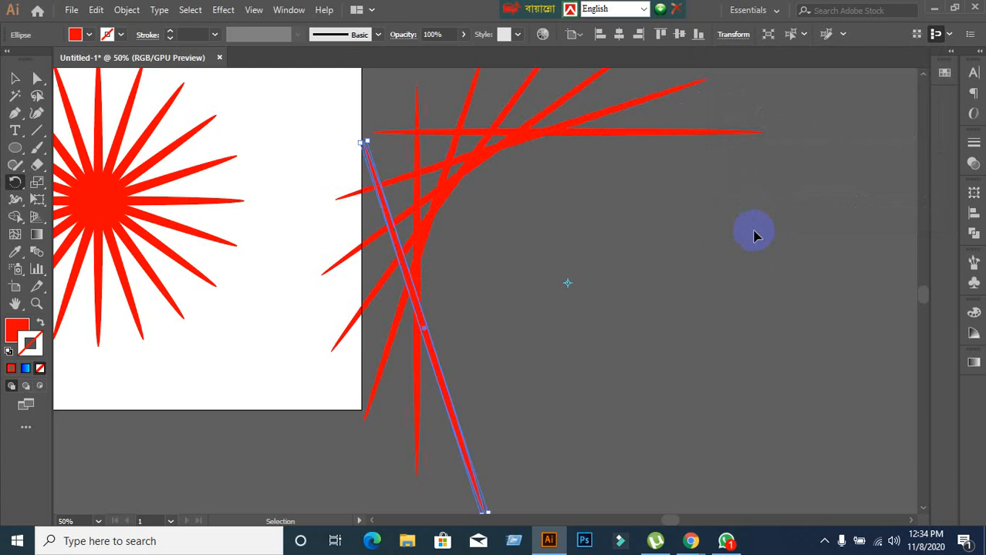
key(ctrl+d)
key(ctrl+d)
key(ctrl+d)
key(ctrl+d)
key(ctrl+d)
key(ctrl+d)
key(ctrl+d)
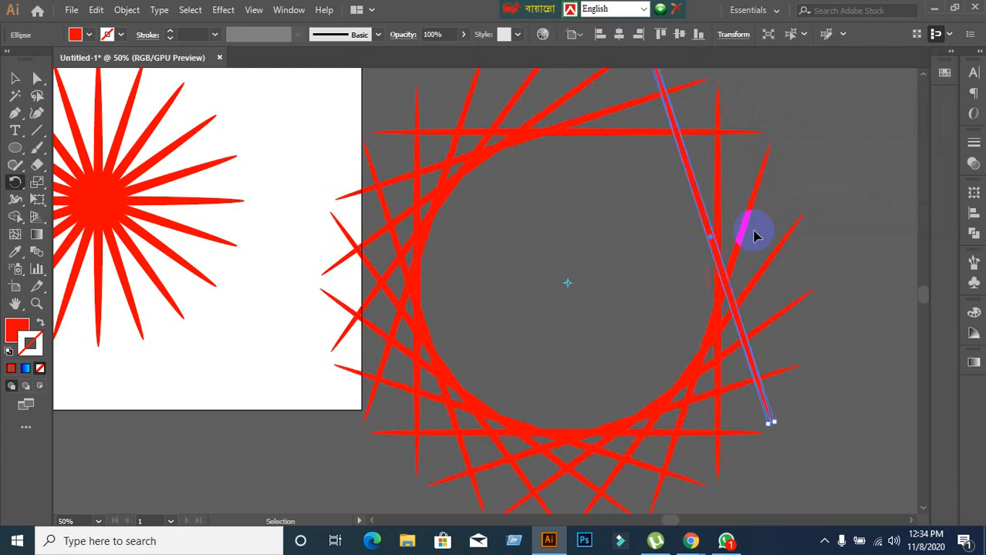
drag(756, 238, 752, 230)
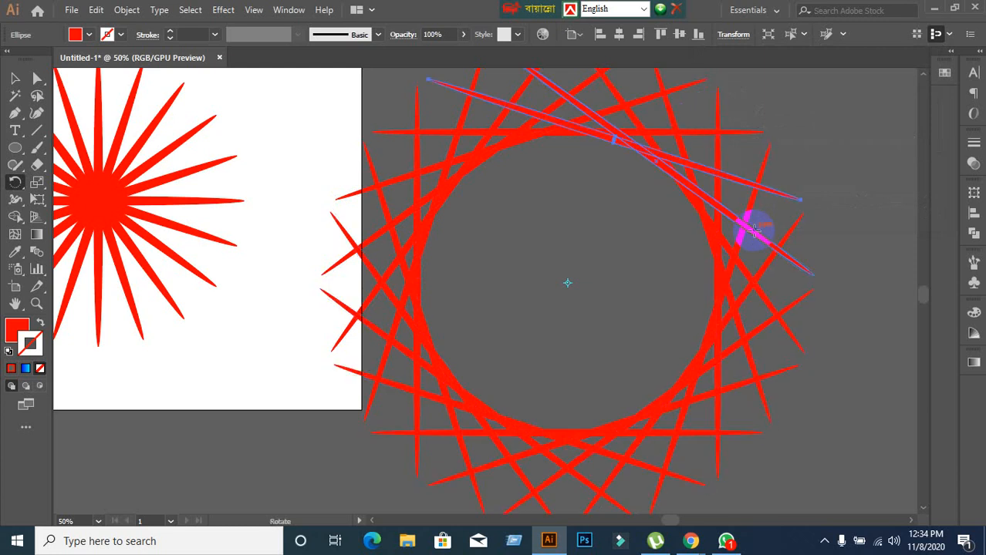
key(ctrl+d)
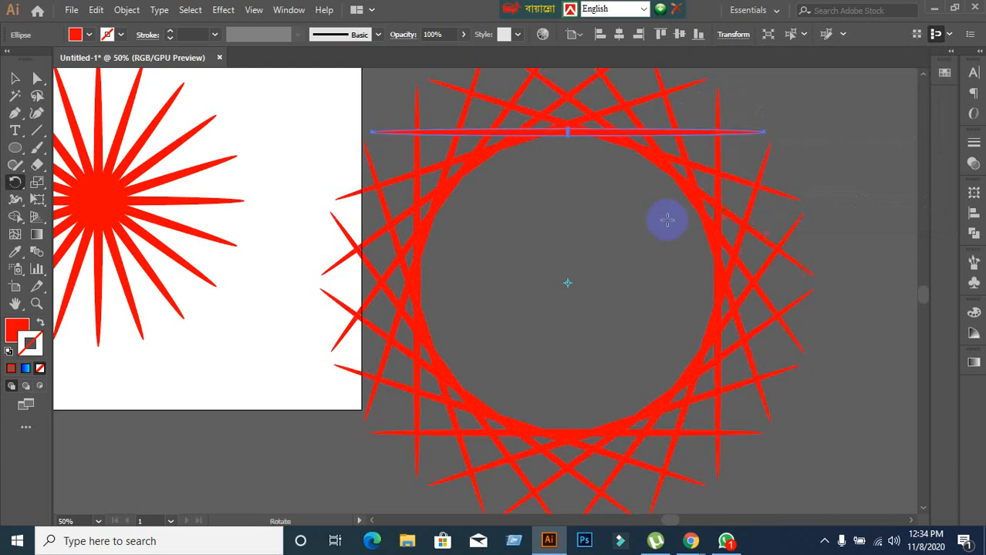
Delete the woven ring beside the artboard and both starbursts so the canvas is empty.
click(14, 78)
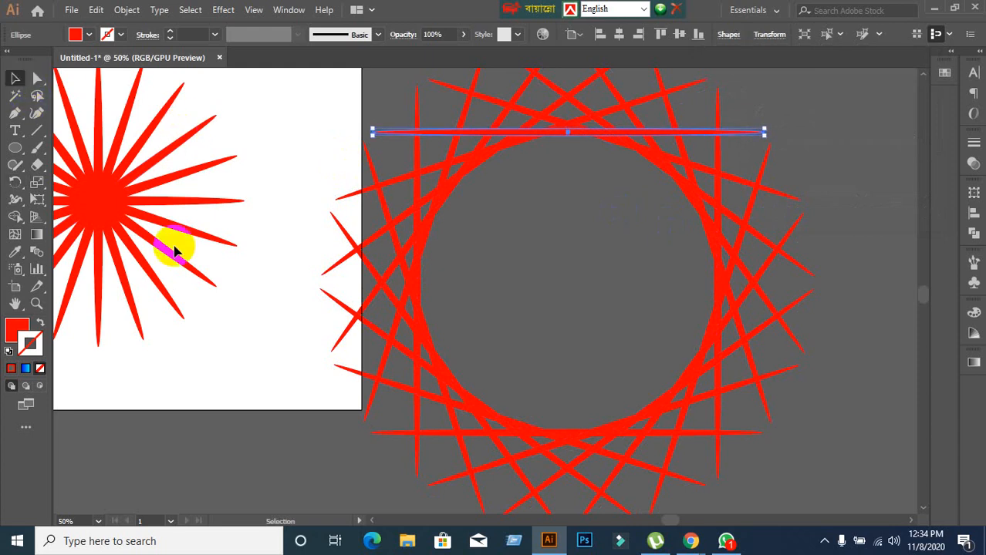
click(249, 343)
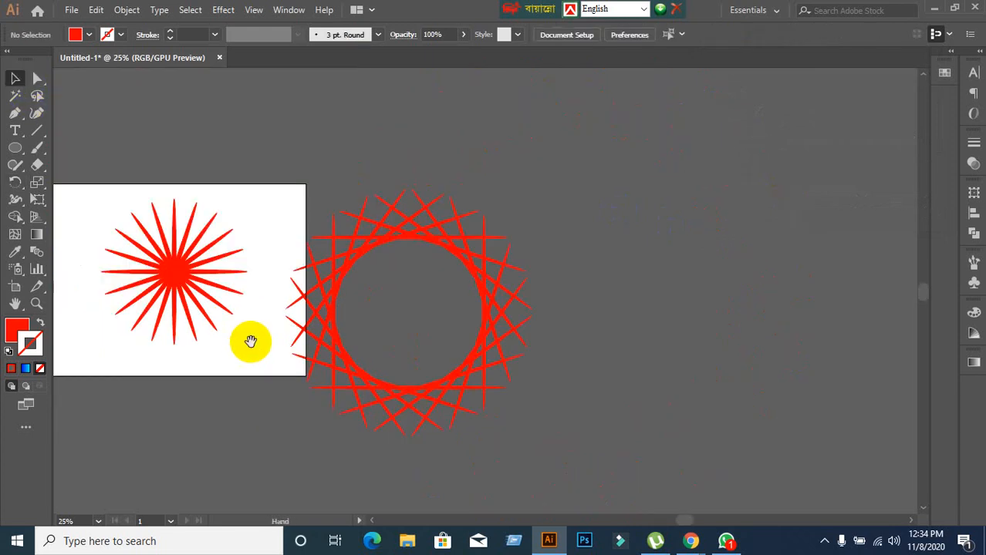
drag(251, 342, 452, 306)
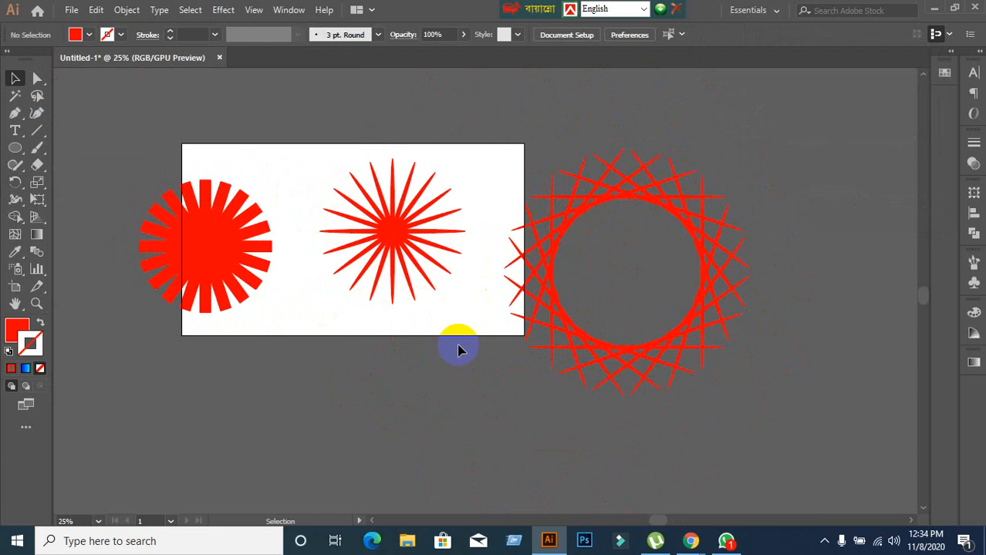
scroll(787, 392, up, 1)
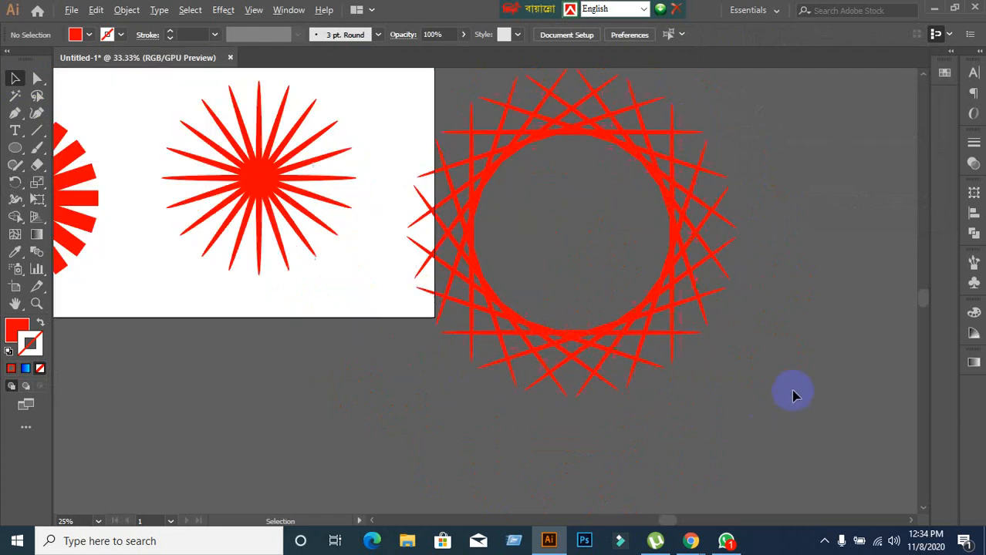
scroll(787, 392, down, 1)
drag(503, 108, 803, 402)
key(Delete)
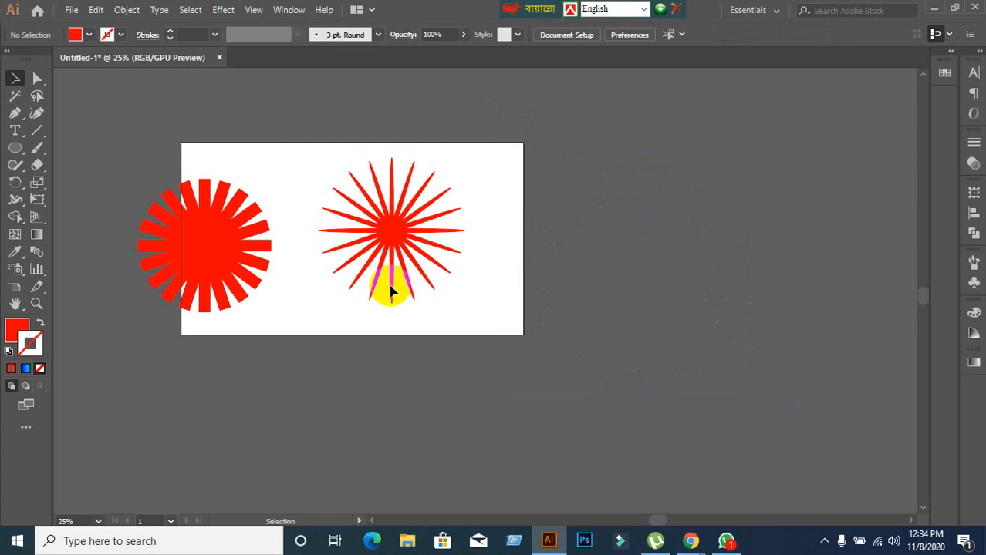
drag(136, 128, 544, 357)
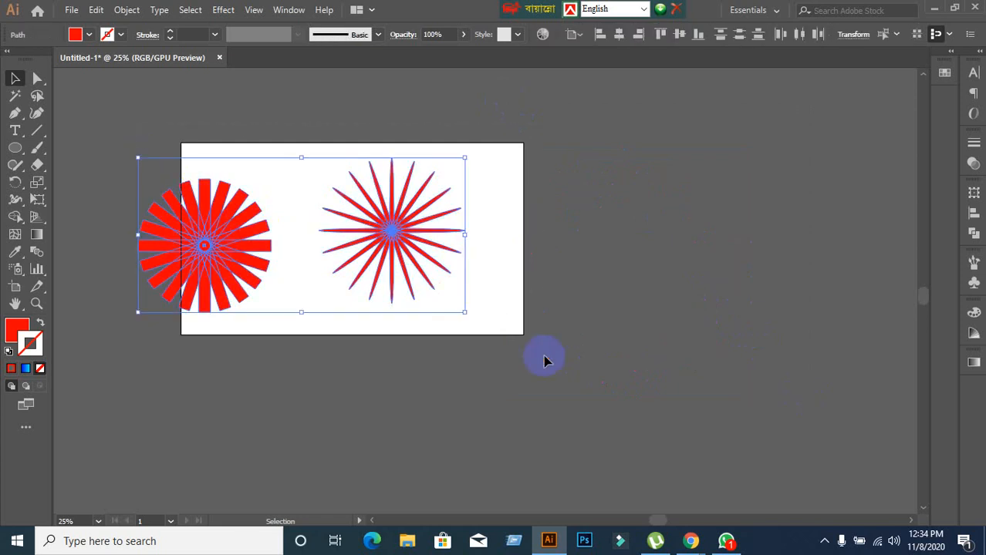
key(Delete)
Draw a large circle right of the artboard's centre and swap its fill and stroke for a red outline without fill.
scroll(294, 233, up, 2)
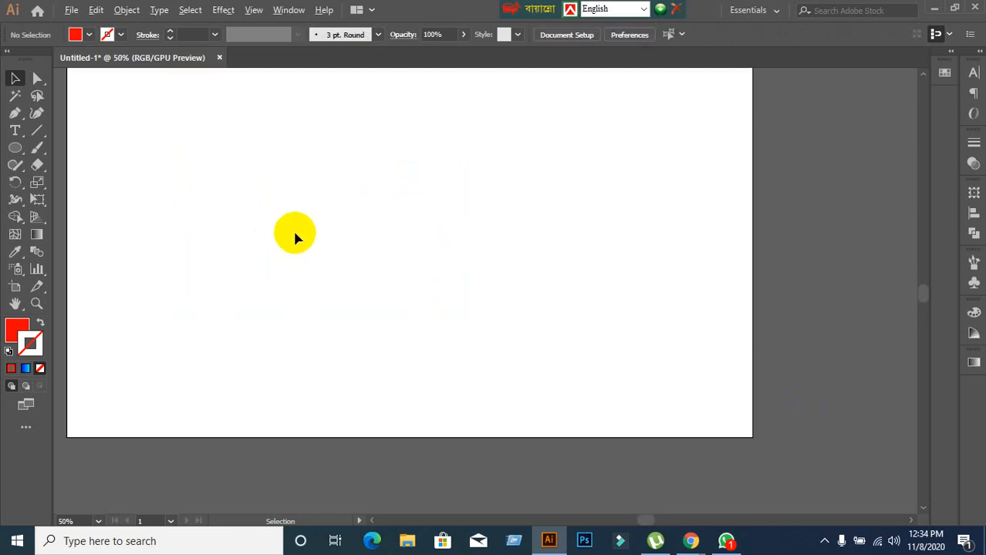
scroll(295, 233, down, 1)
click(15, 148)
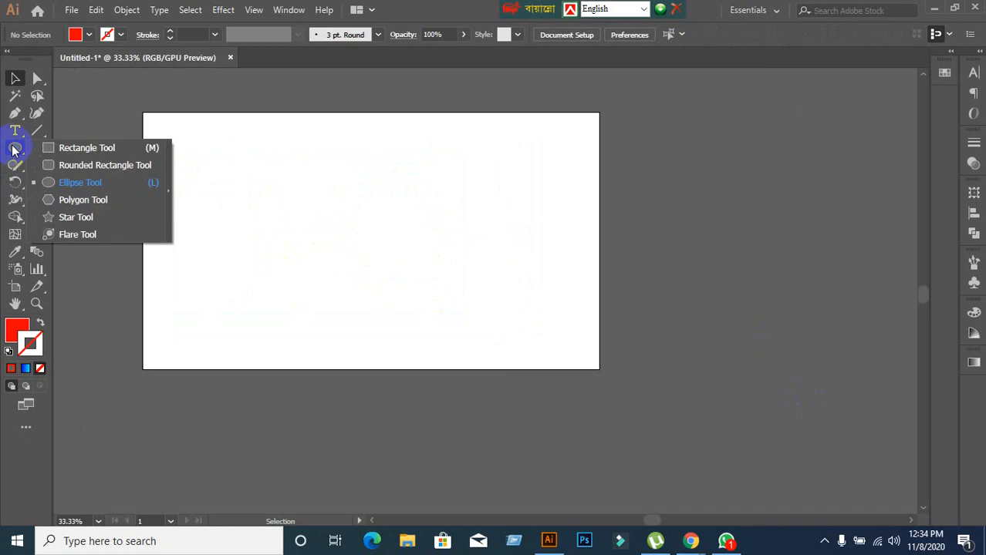
click(73, 182)
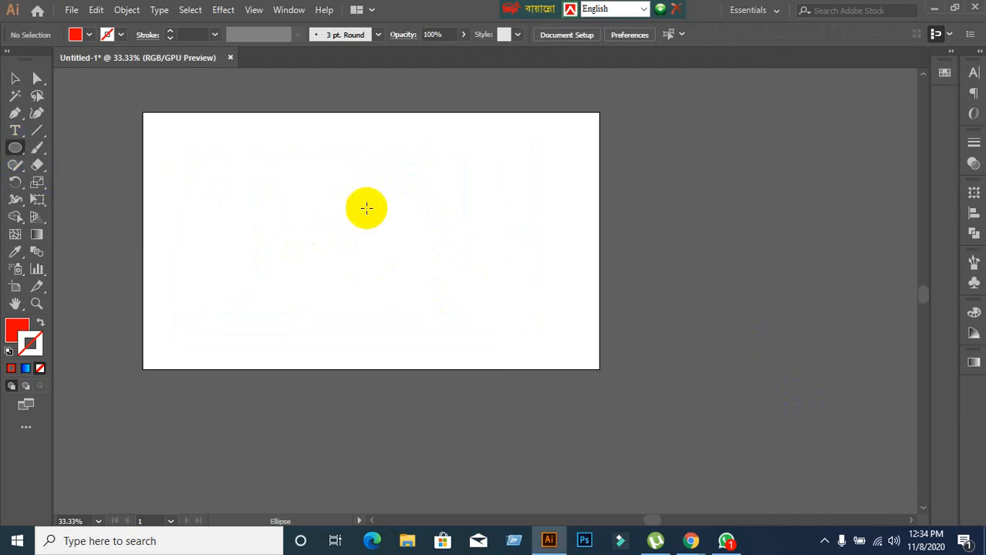
drag(316, 151, 516, 298)
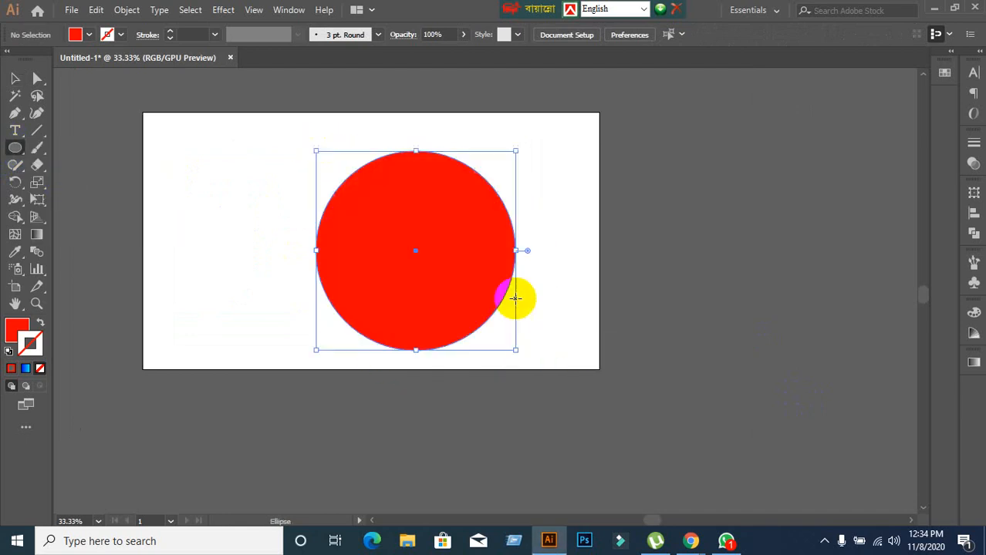
click(41, 323)
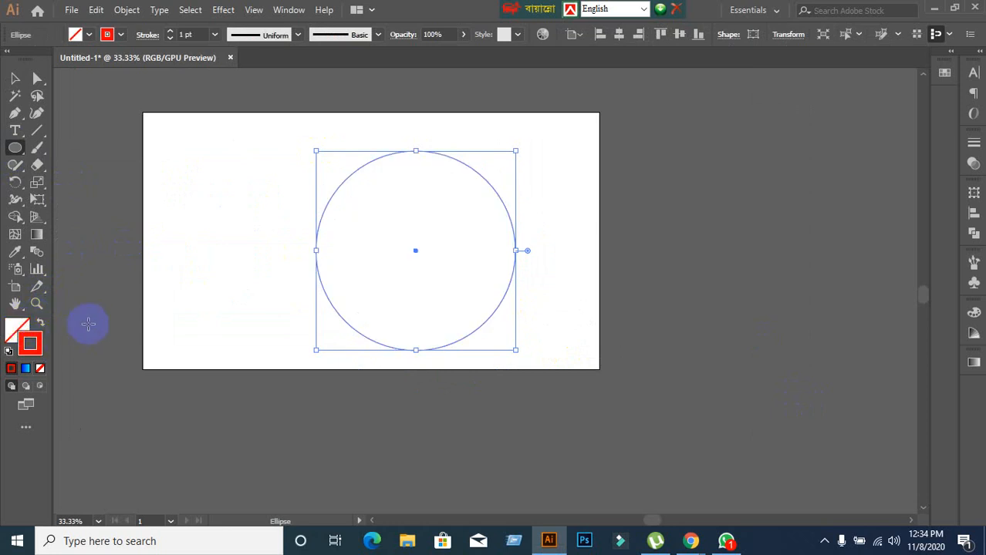
click(17, 79)
Show the rulers and place a vertical and a horizontal guide crossing at the circle's centre.
scroll(290, 235, up, 2)
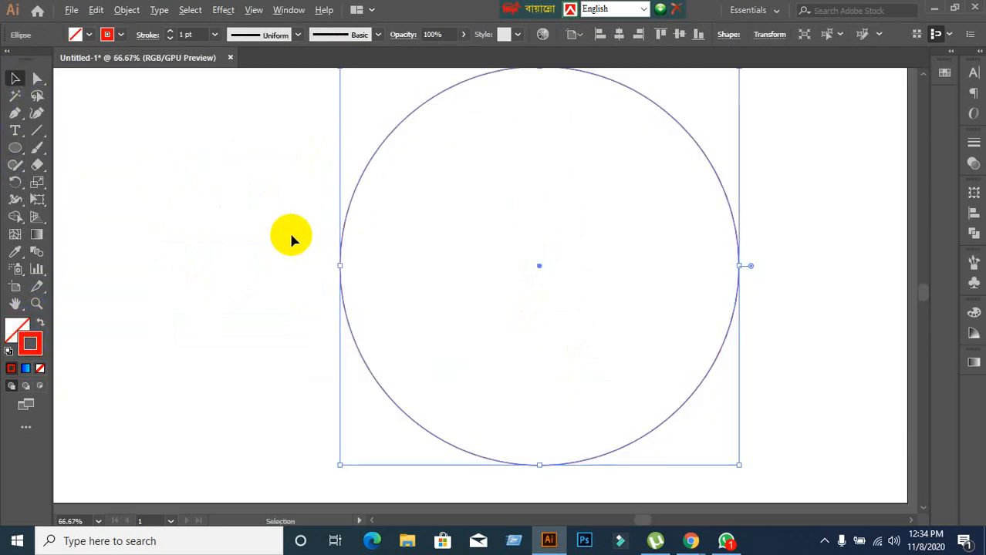
scroll(297, 254, down, 1)
key(ctrl+r)
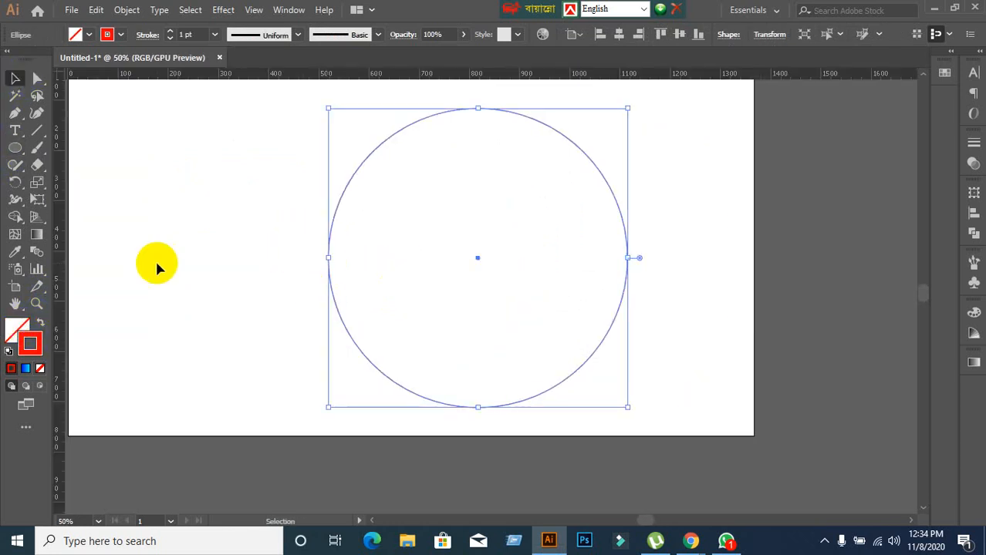
drag(61, 282, 475, 261)
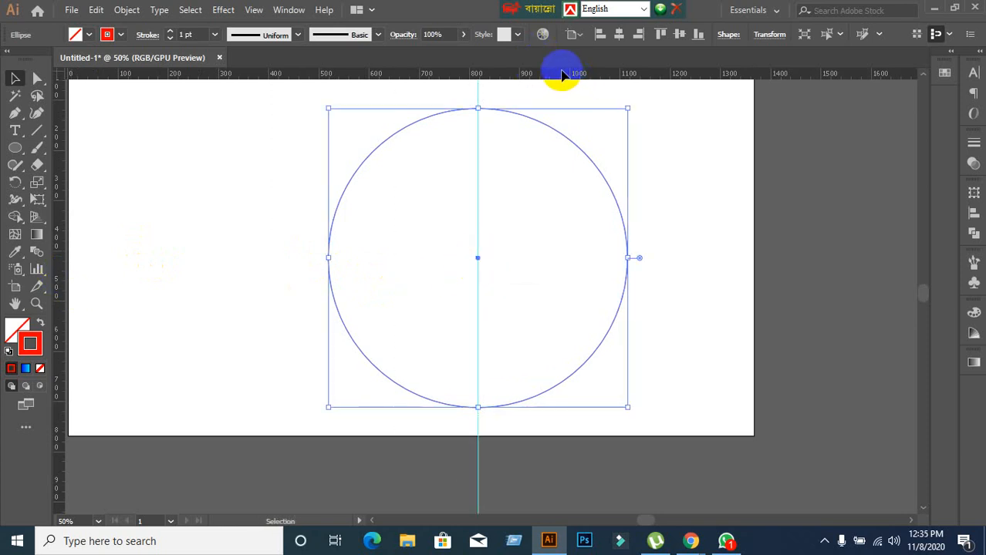
drag(561, 77, 477, 258)
Deselect the circle and look through the available guide options.
right_click(253, 175)
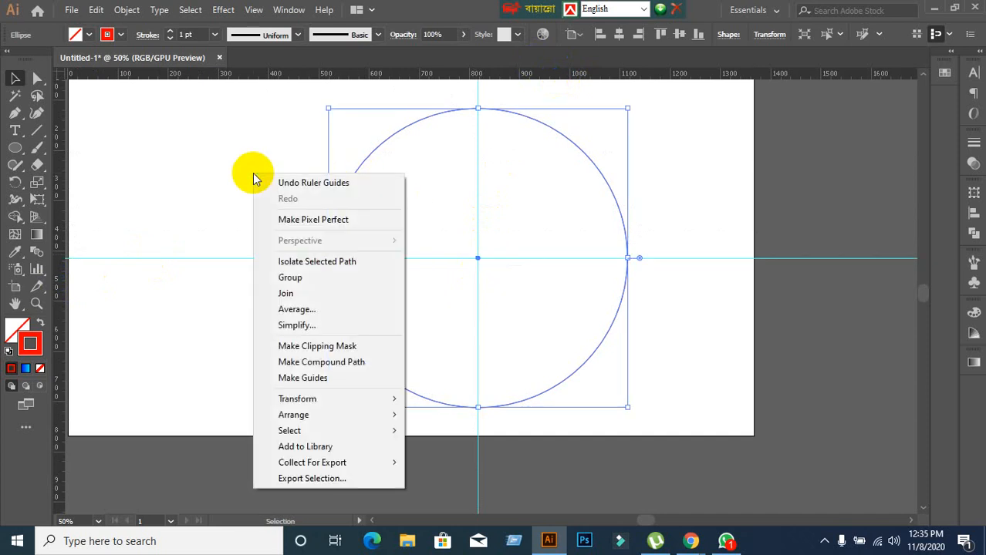
click(217, 366)
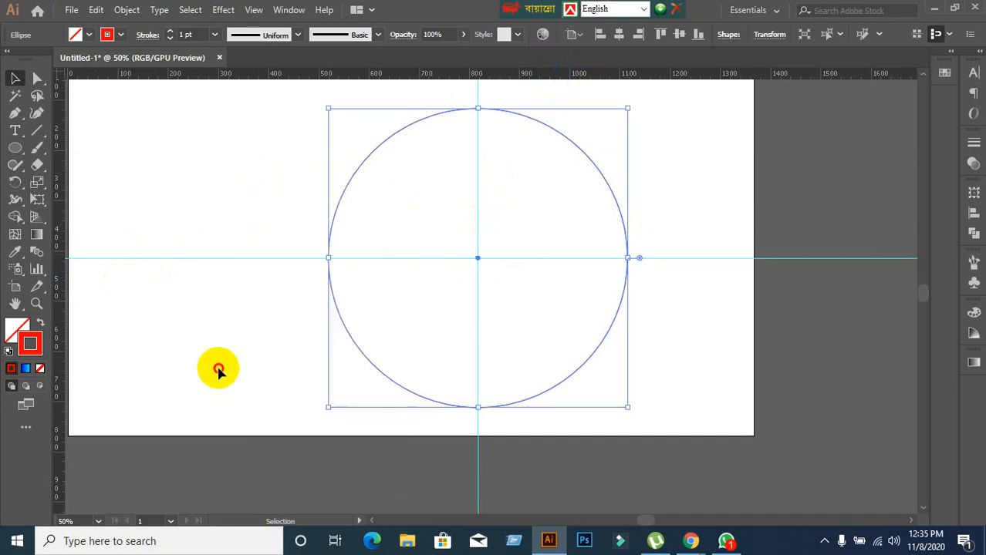
right_click(373, 332)
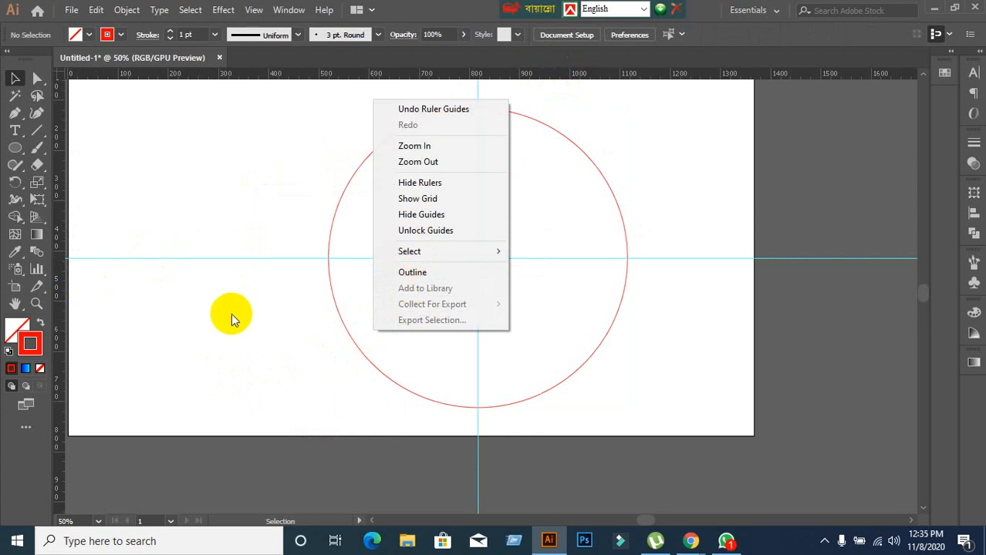
click(243, 351)
scroll(507, 269, up, 3)
scroll(506, 269, down, 1)
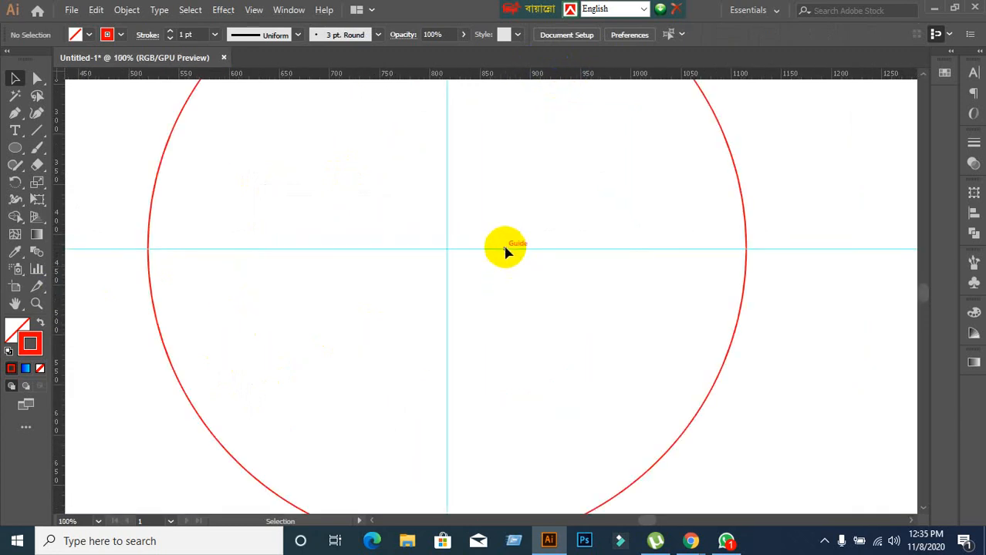
Draw a small circle outside the large circle's upper left and swap its stroke and fill for a solid red fill.
scroll(506, 249, down, 1)
drag(506, 227, 501, 315)
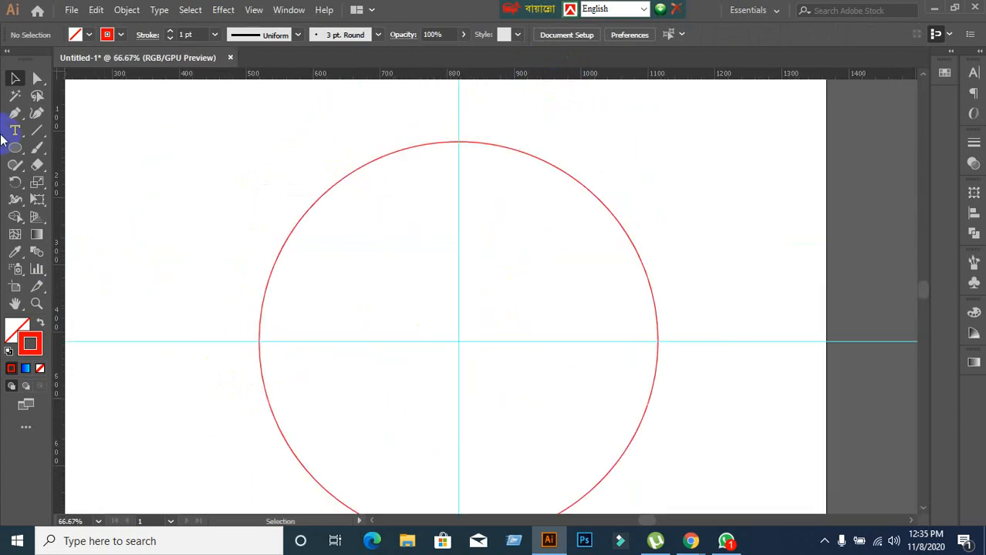
drag(16, 148, 74, 180)
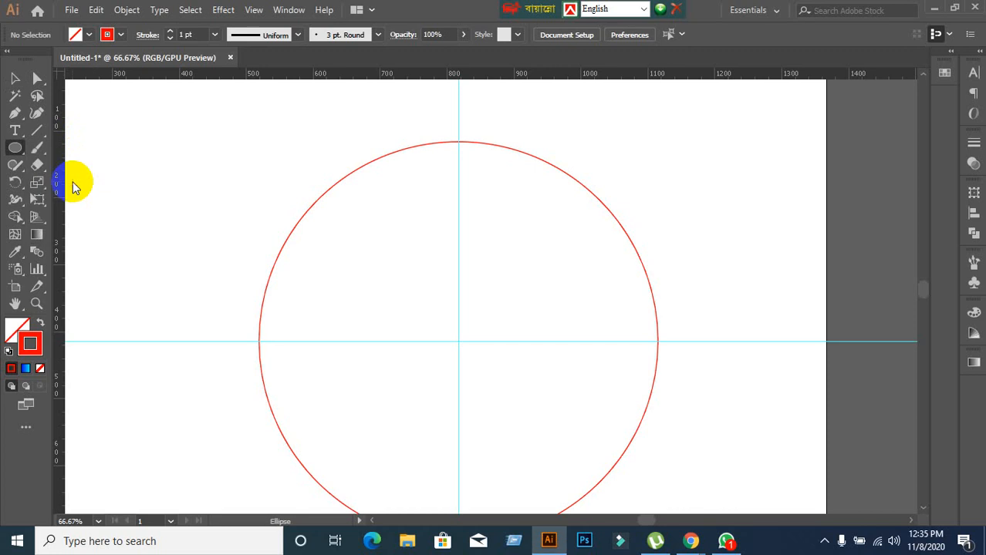
mouse_move(220, 116)
mouse_down()
mouse_move(246, 136)
mouse_move(236, 132)
mouse_up()
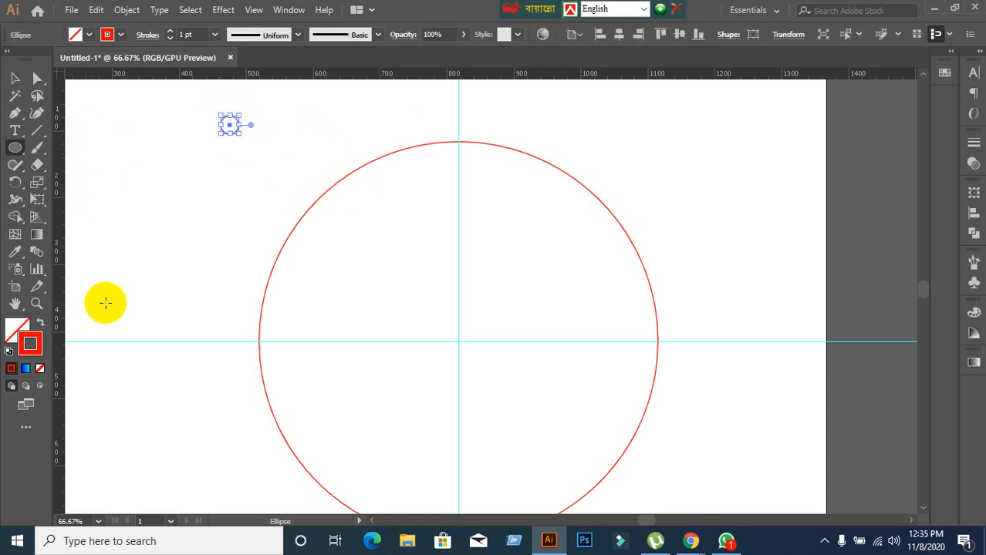
click(41, 328)
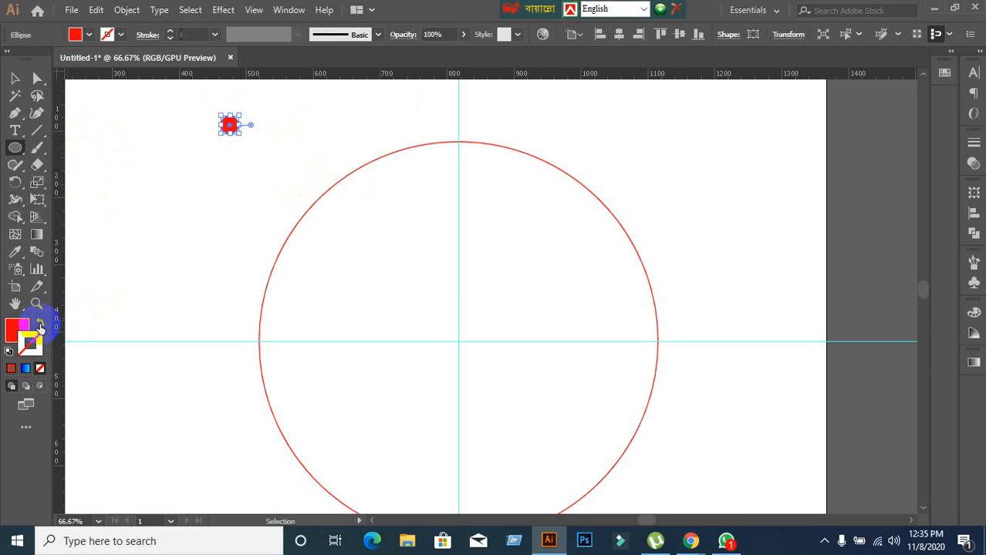
click(19, 325)
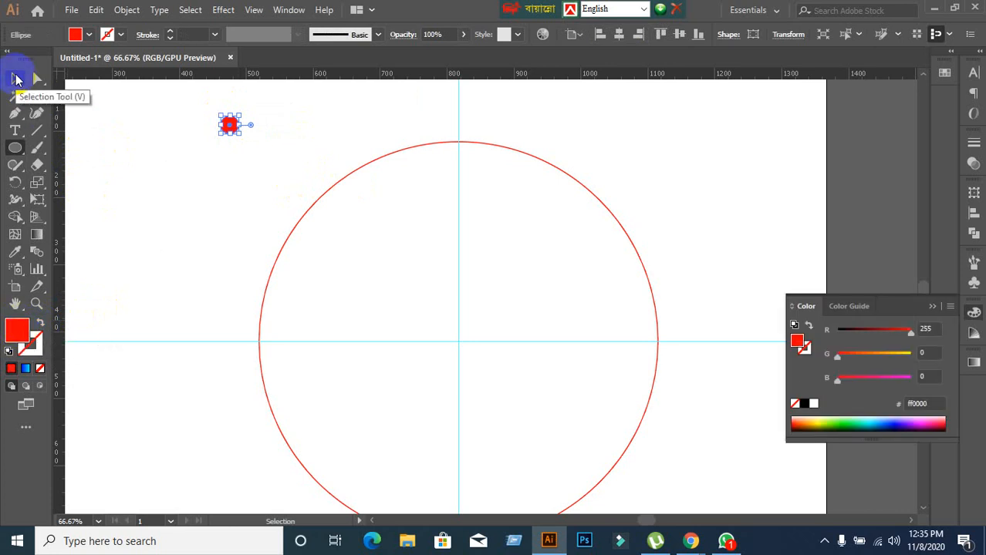
Move the small red dot to the top of the large circle, centred on the outline and the vertical guide.
click(15, 78)
click(198, 160)
drag(228, 128, 457, 146)
scroll(457, 193, up, 2)
drag(525, 149, 524, 336)
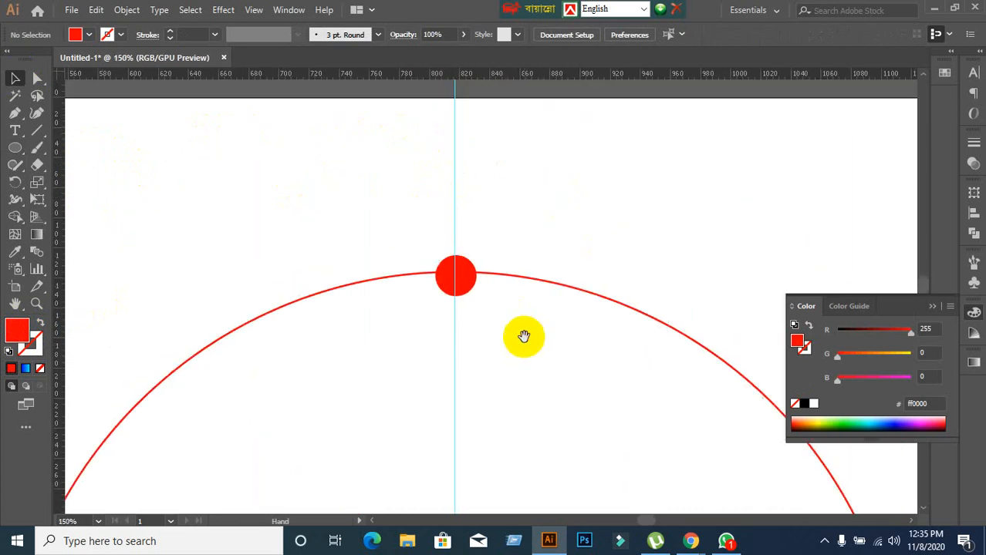
click(460, 288)
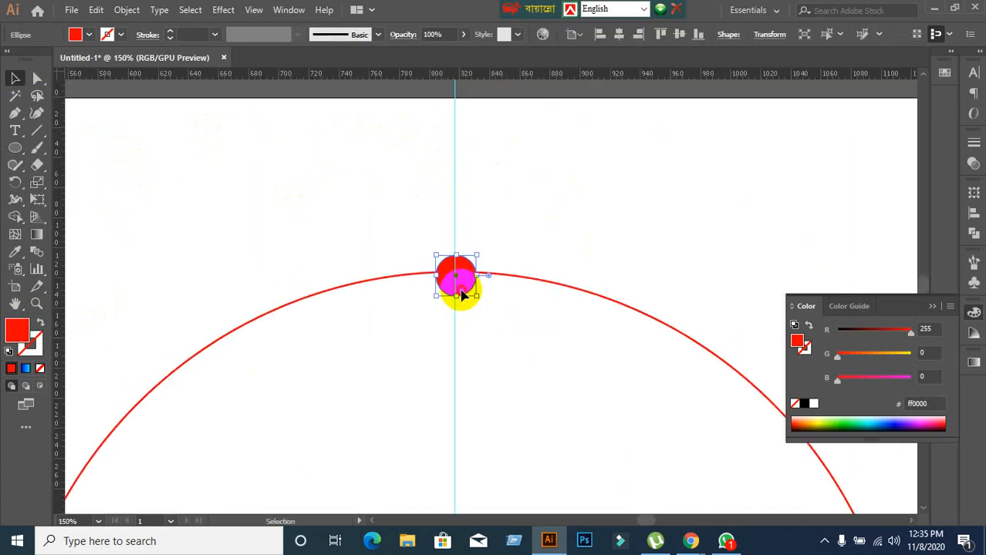
drag(460, 292, 461, 287)
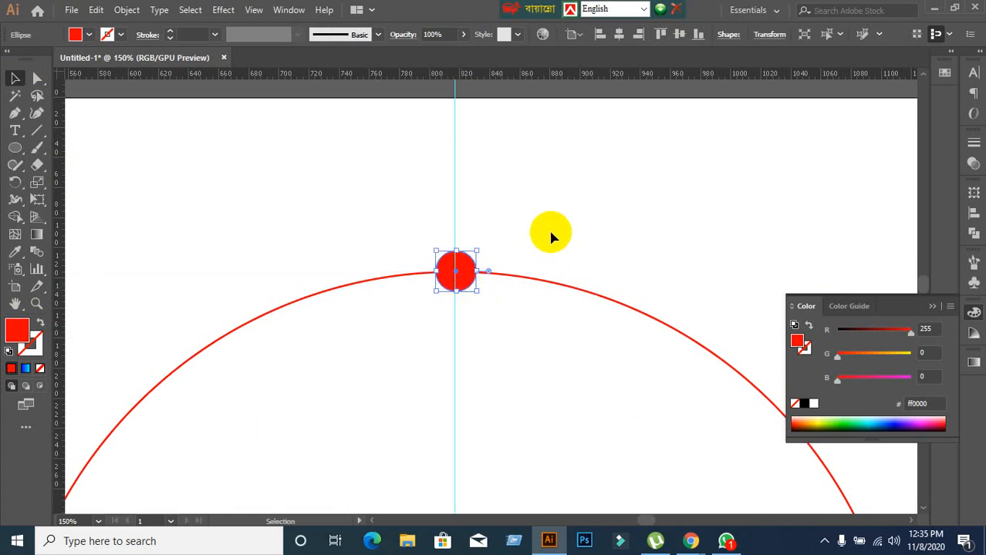
click(551, 237)
Rotate a copy of the red dot by 18° around the large circle's centre.
scroll(552, 282, down, 6)
scroll(582, 334, up, 2)
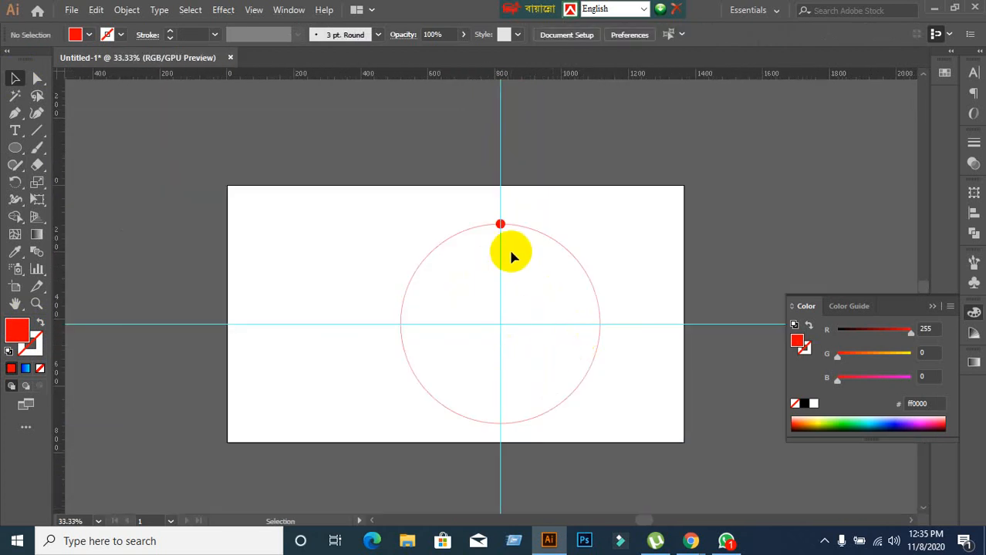
click(503, 225)
scroll(559, 340, up, 3)
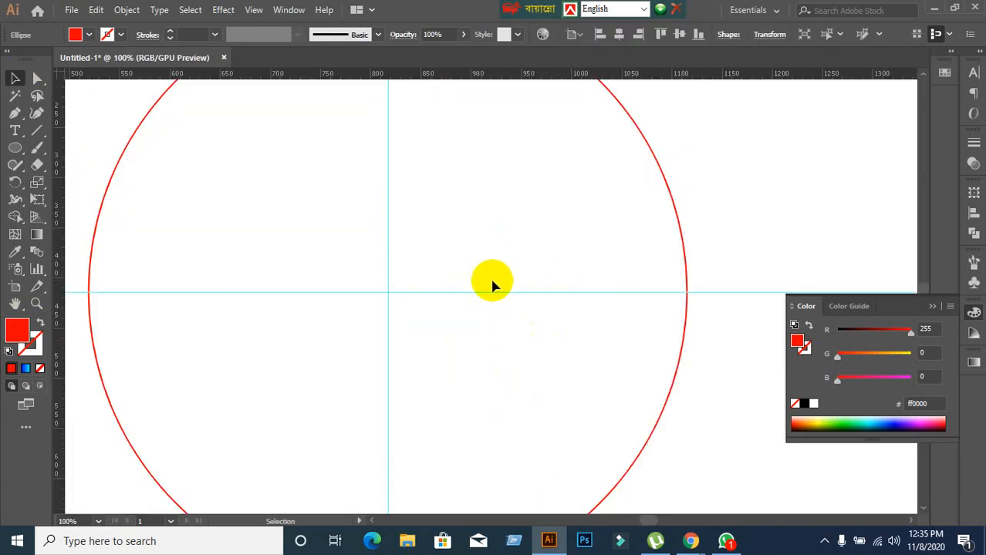
scroll(491, 280, up, 3)
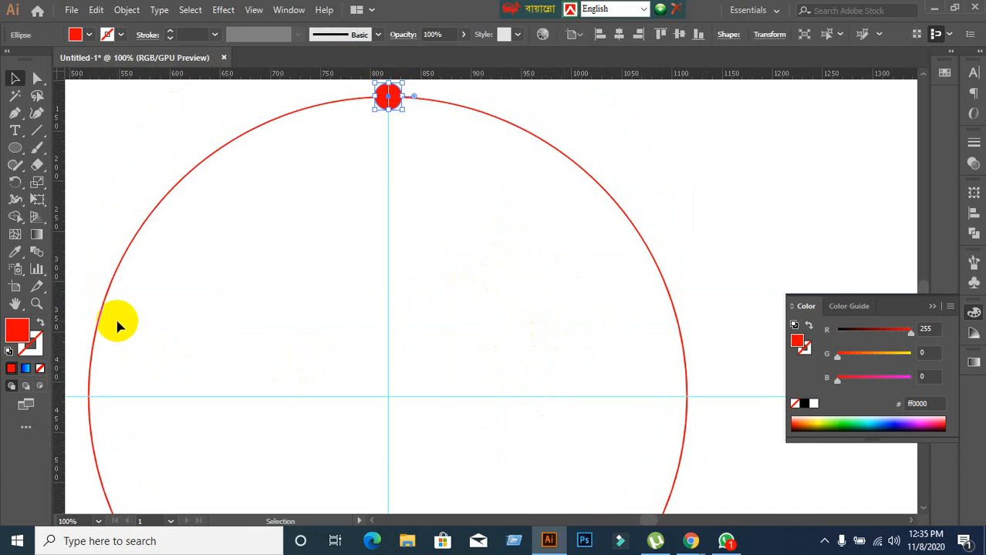
click(16, 183)
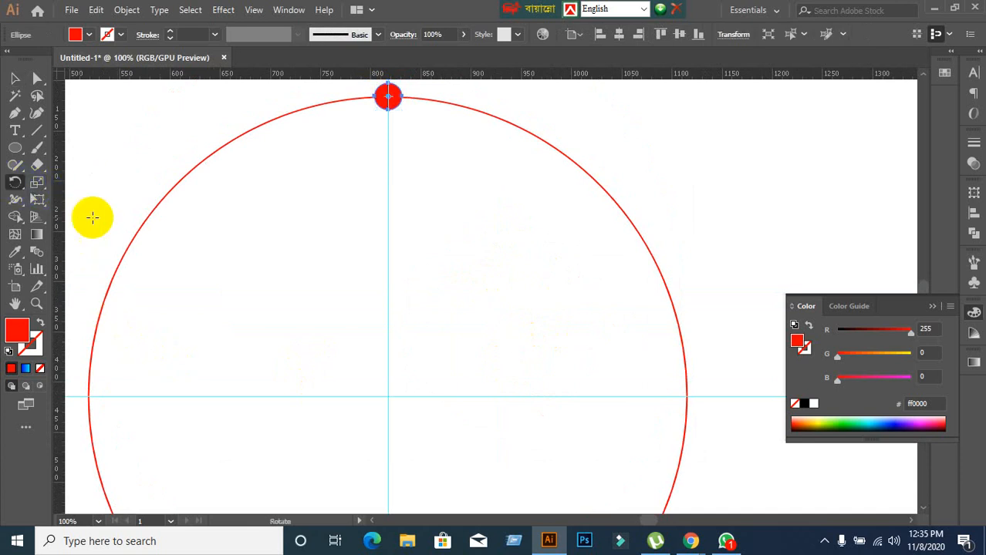
click(387, 96)
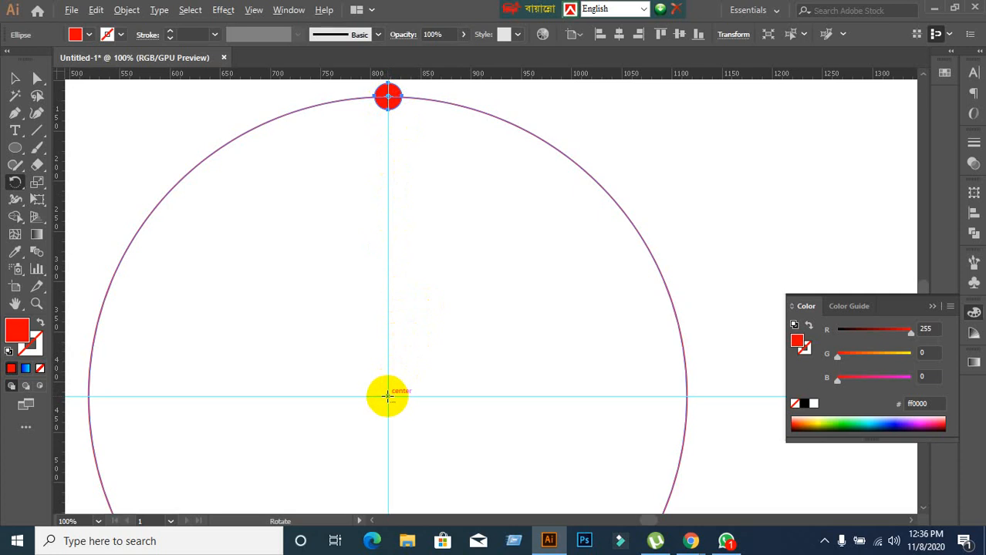
alt+click(387, 396)
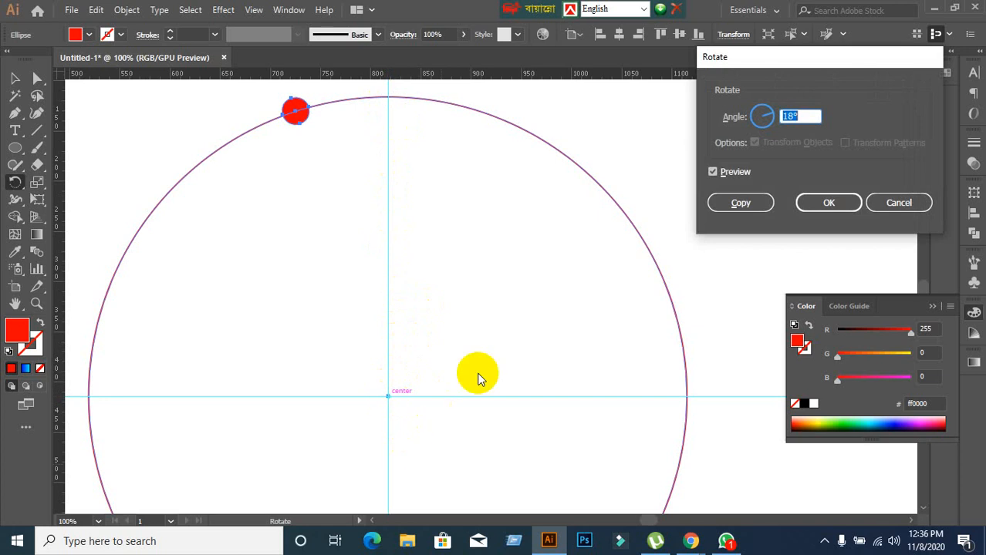
click(742, 205)
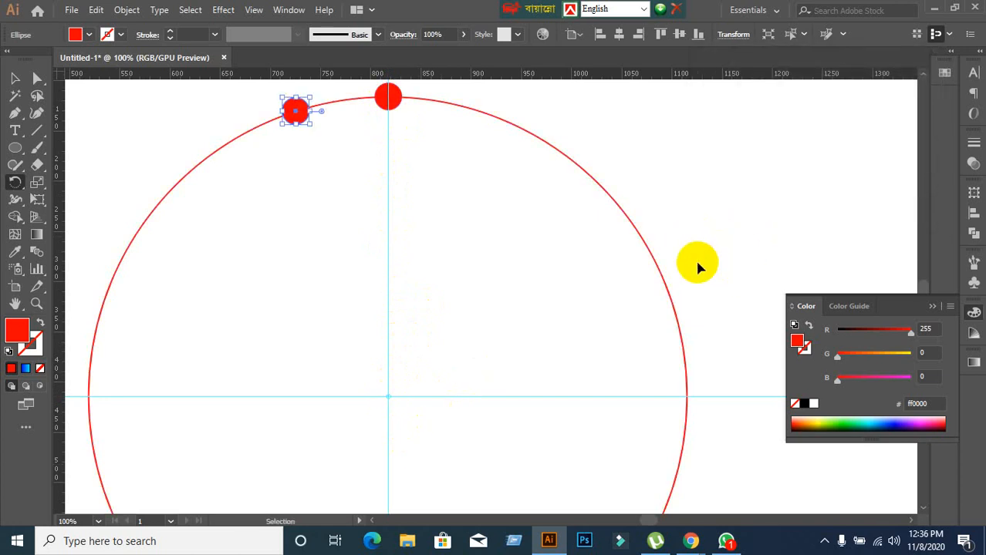
Repeat the rotated copy until red dots fill the whole circle outline, and deselect the last dot.
key(ctrl+d)
key(ctrl+d)
key(ctrl+d)
key(ctrl+d)
key(ctrl+d)
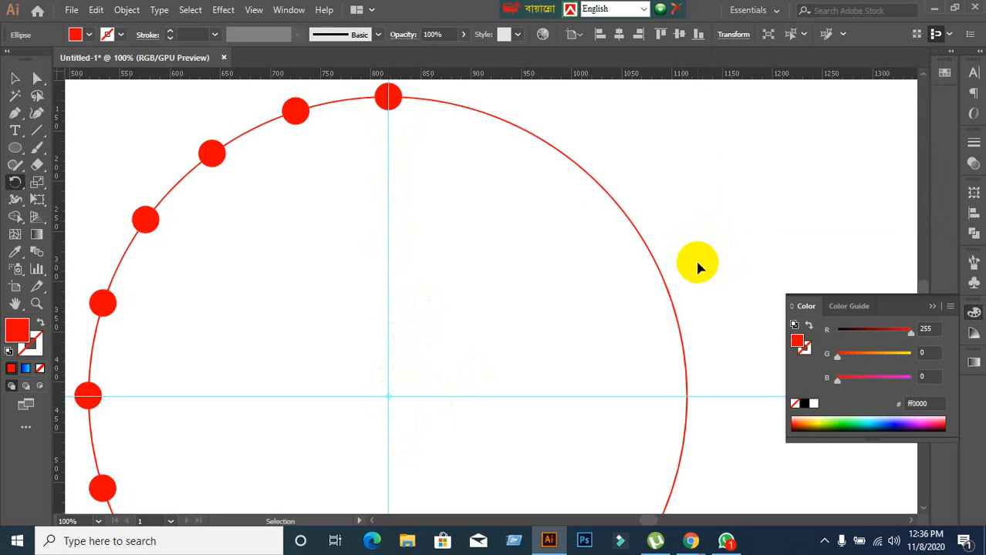
key(ctrl+d)
key(ctrl+d)
key(ctrl+d)
key(ctrl+d)
key(ctrl+d)
key(ctrl+d)
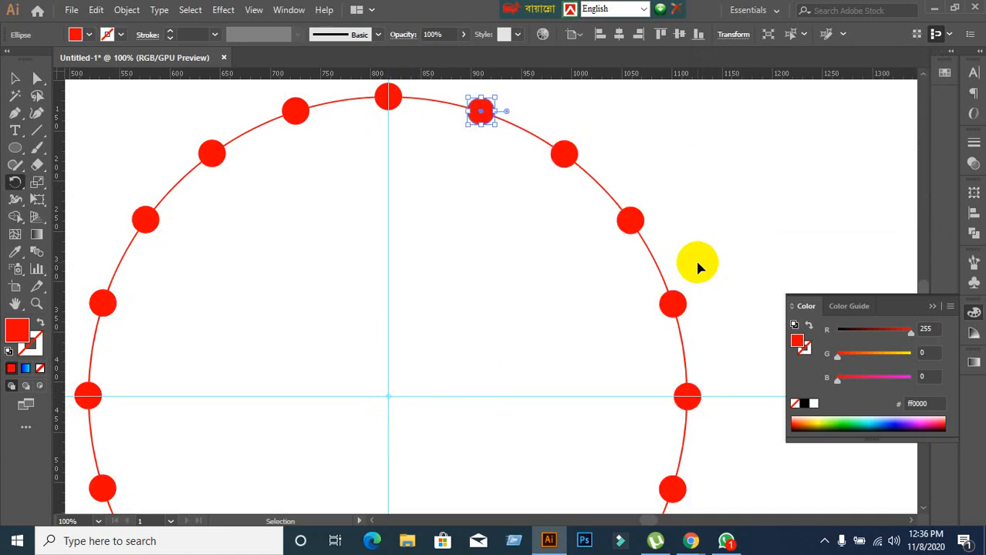
scroll(355, 286, up, 1)
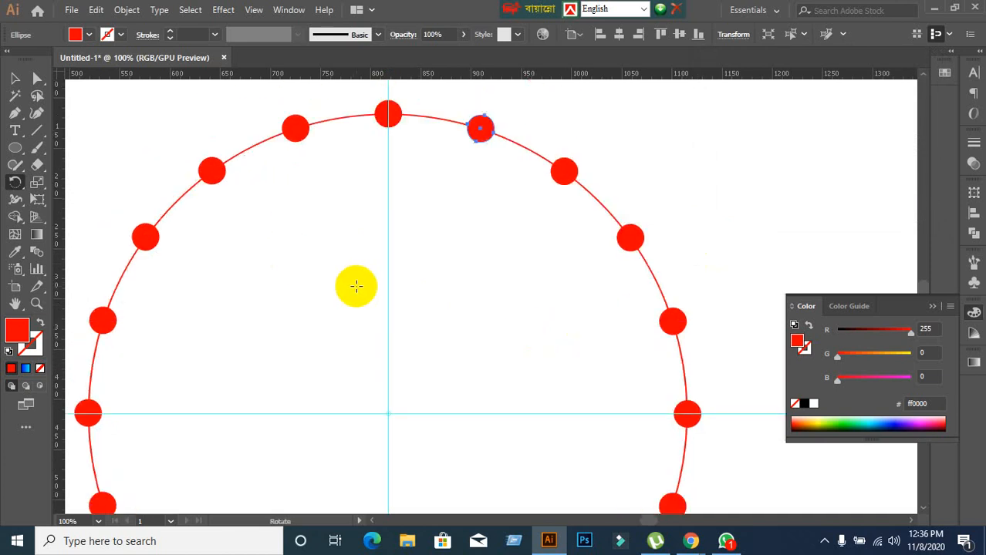
scroll(357, 286, up, 2)
key(v)
click(10, 77)
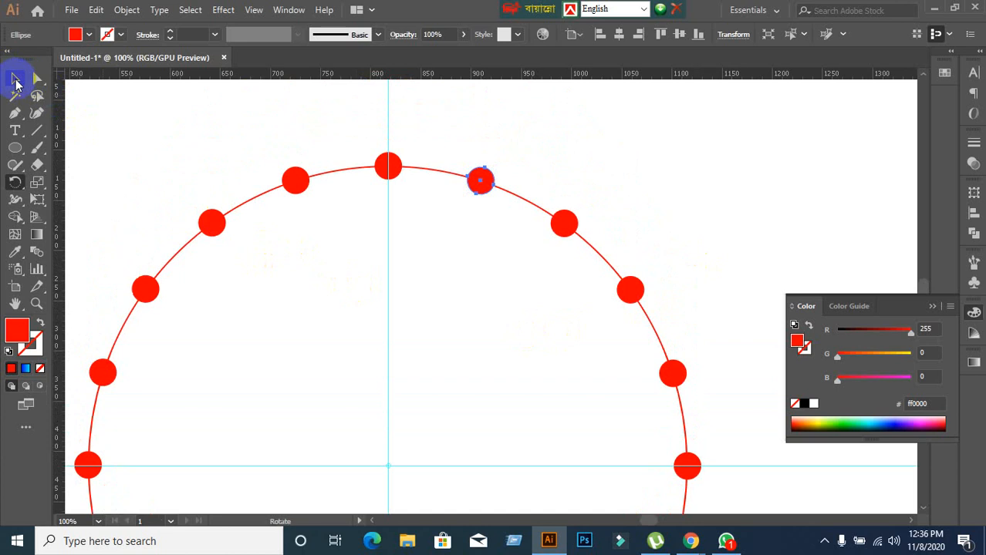
click(316, 309)
Switch from the Ellipse tool to the Polygon tool.
scroll(334, 319, down, 1)
scroll(334, 319, down, 1)
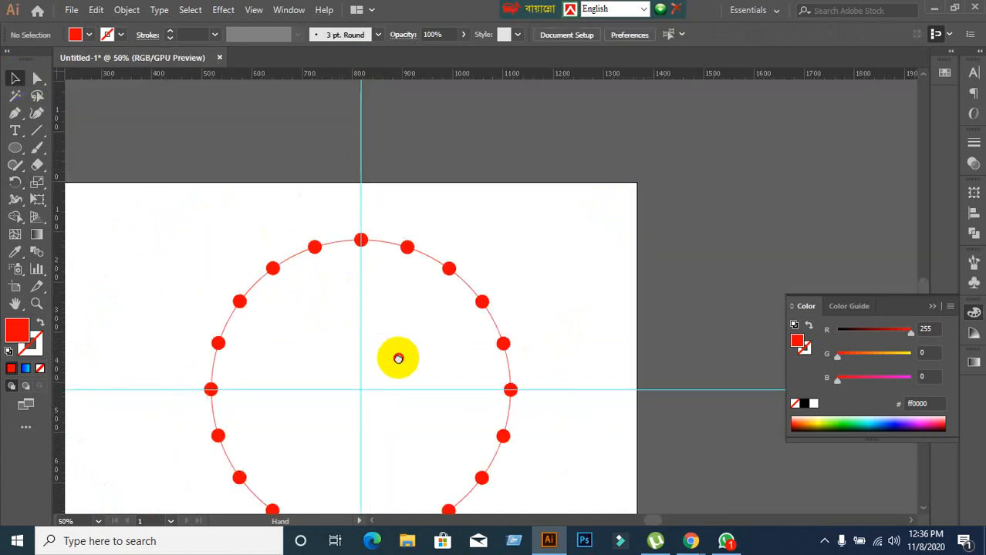
scroll(393, 340, down, 2)
scroll(379, 293, up, 1)
scroll(389, 220, up, 2)
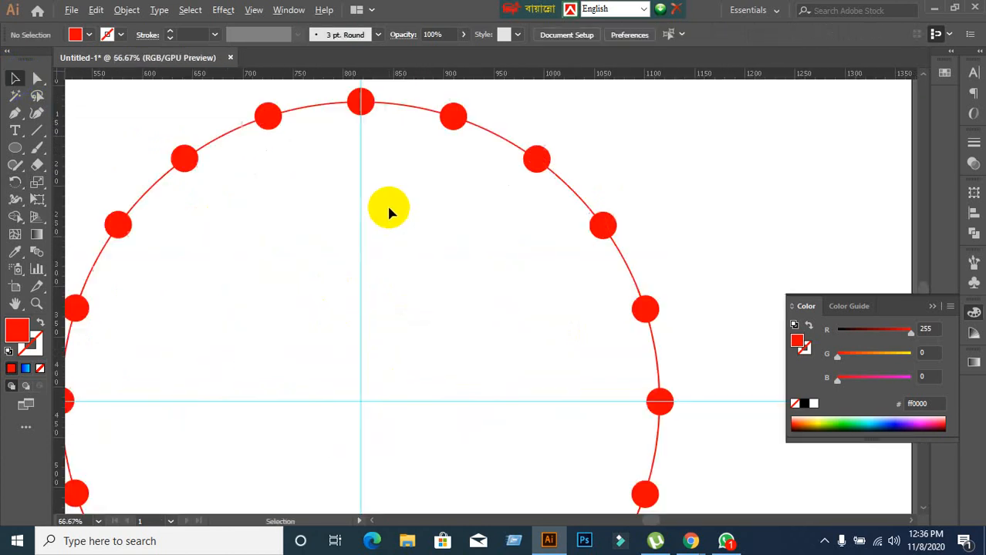
scroll(387, 204, down, 1)
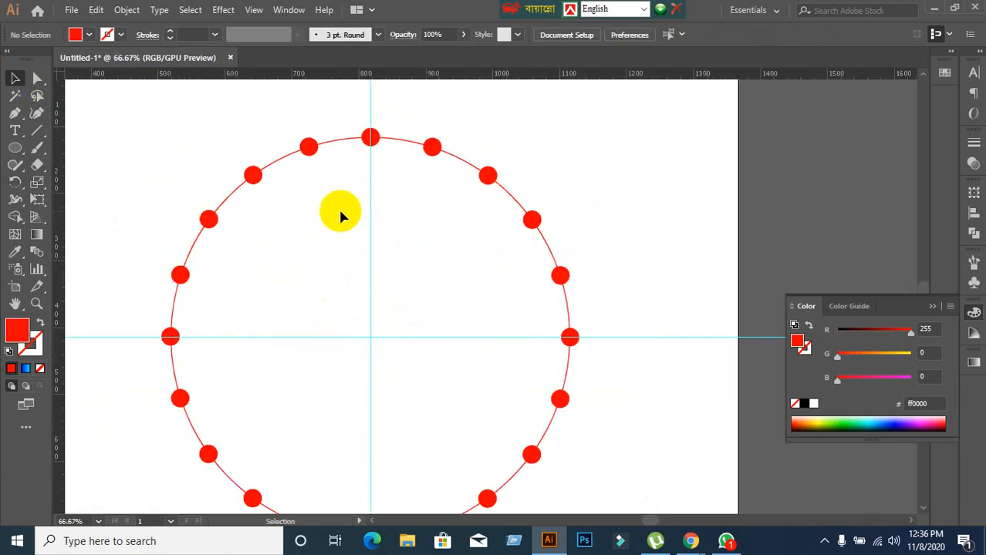
click(15, 148)
click(50, 201)
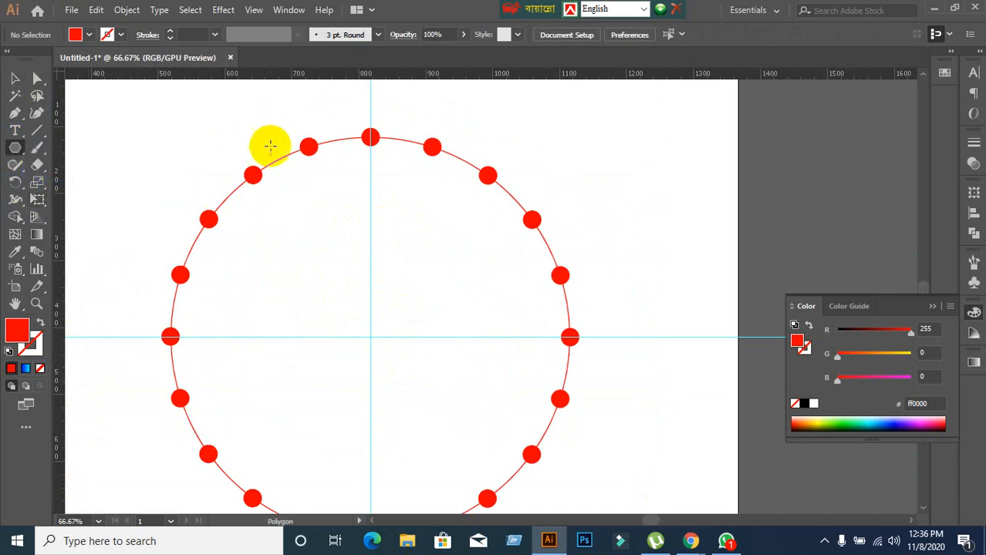
click(151, 127)
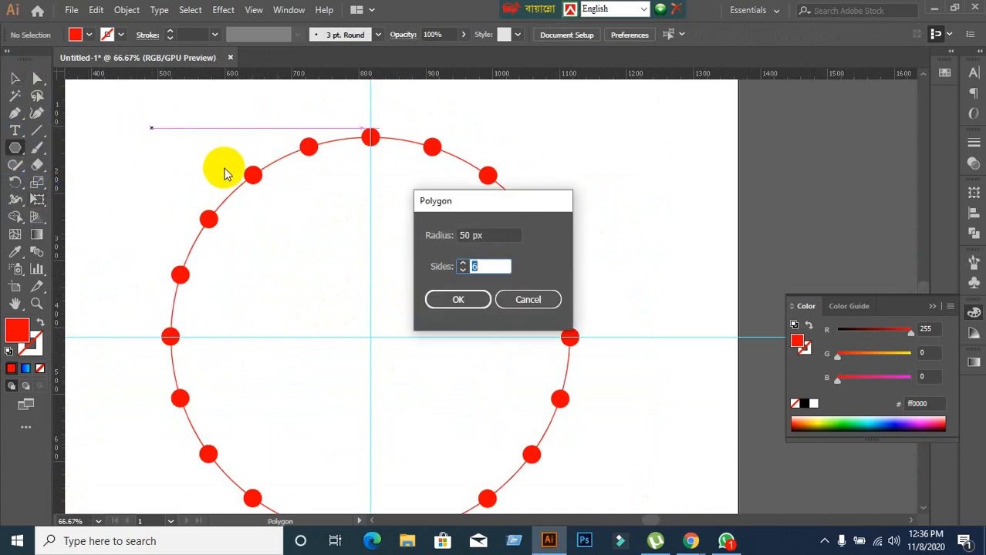
click(526, 301)
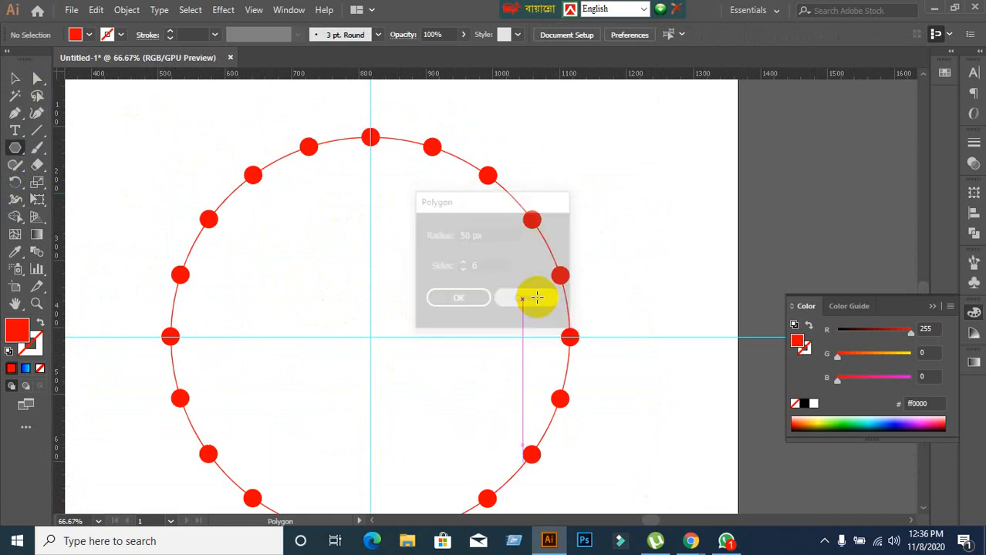
drag(615, 147, 642, 198)
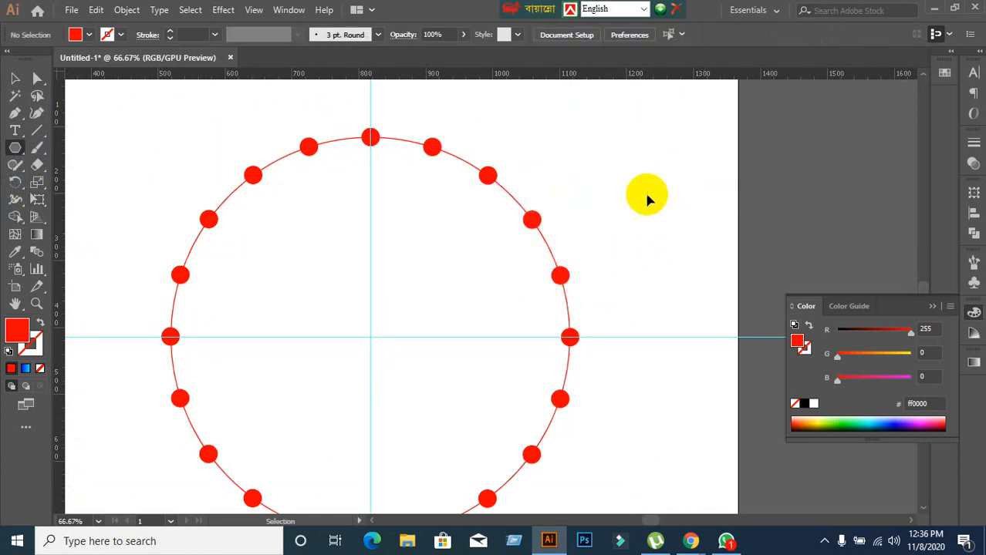
Create a three-sided polygon with a radius of 94.7129 px at the circle's upper right.
click(569, 160)
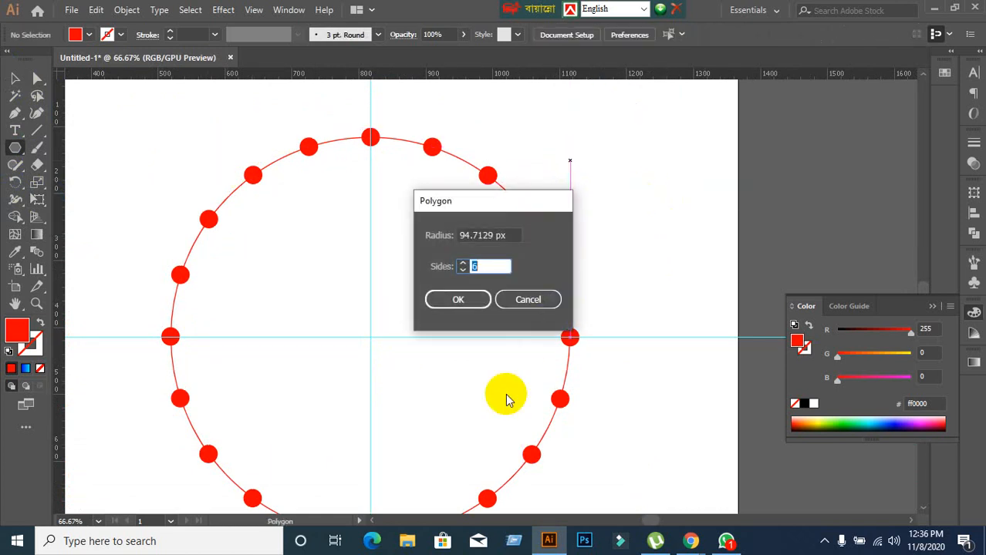
text(3)
click(460, 300)
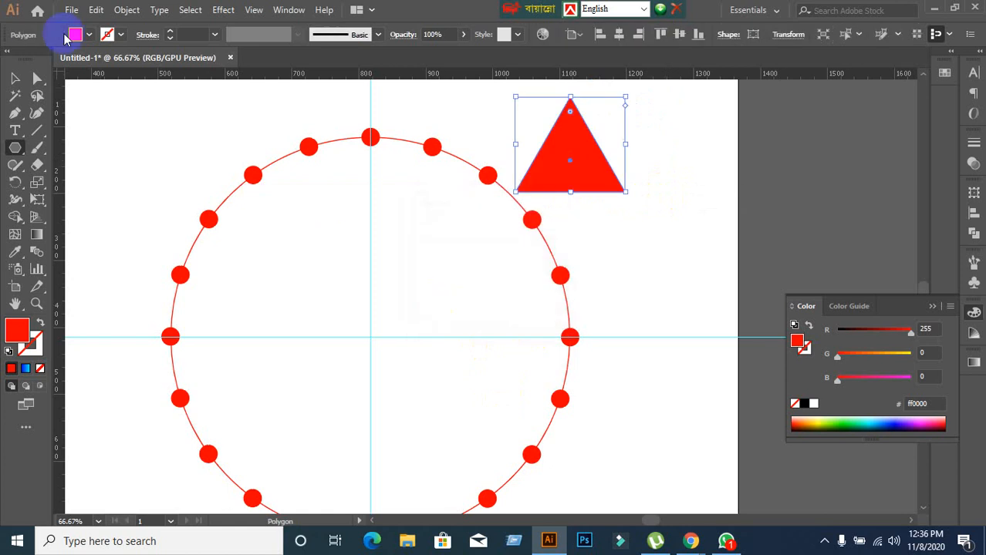
Shrink the red triangle and place it just above the topmost dot, centred on the vertical guide.
click(16, 79)
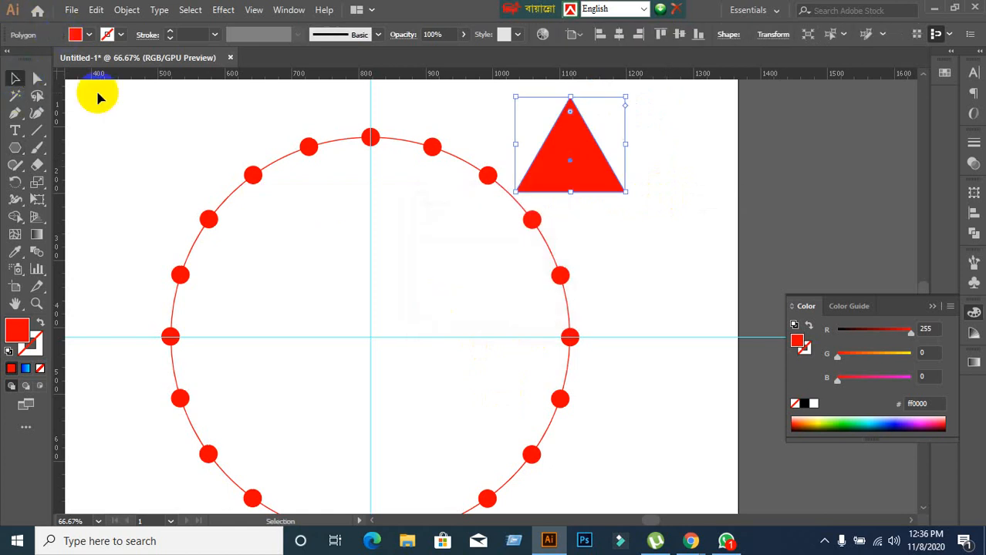
drag(626, 192, 599, 164)
click(553, 147)
scroll(551, 144, up, 1)
key(space)
drag(593, 130, 359, 127)
click(472, 125)
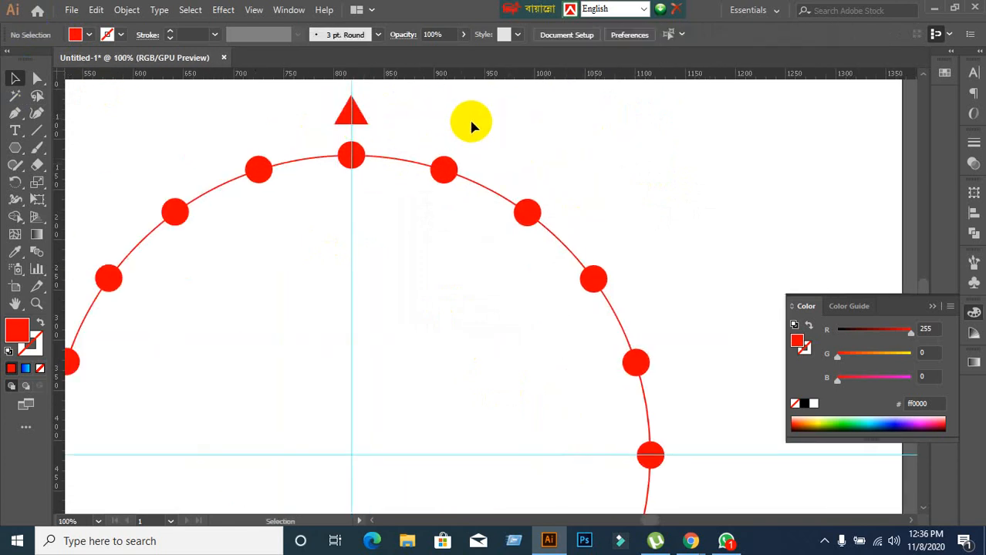
Rotate a copy of the small triangle by 18° around the large circle's centre.
click(364, 122)
scroll(374, 127, down, 2)
scroll(395, 189, down, 1)
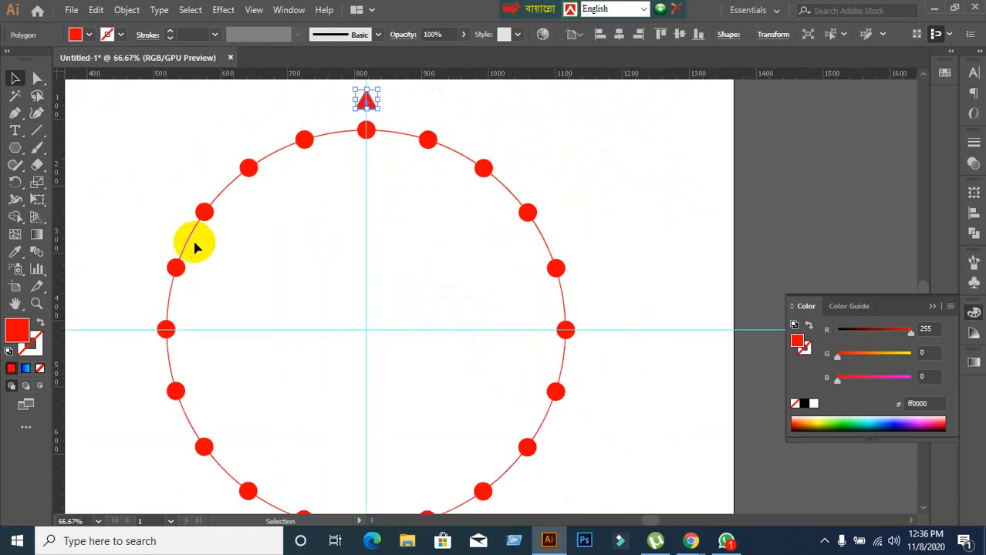
click(14, 183)
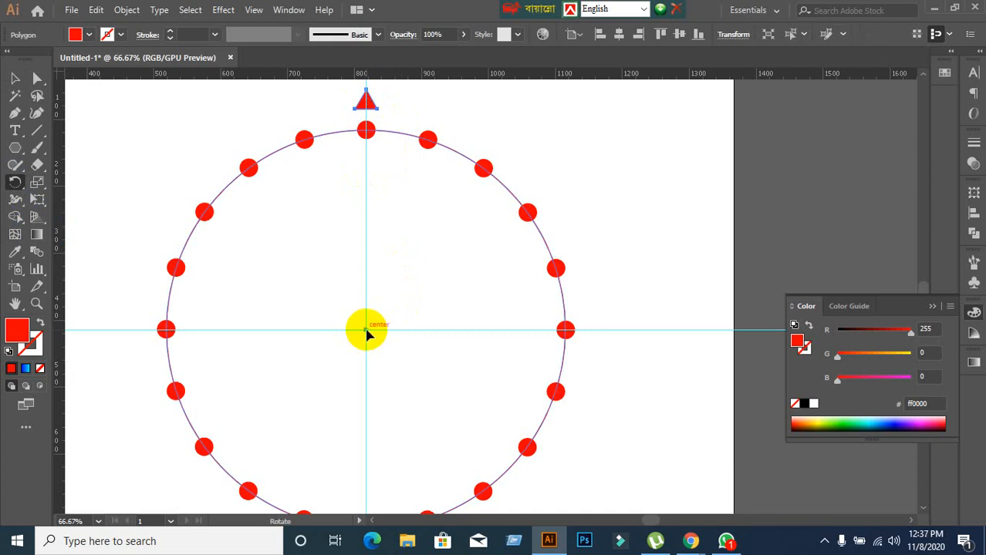
alt+click(367, 330)
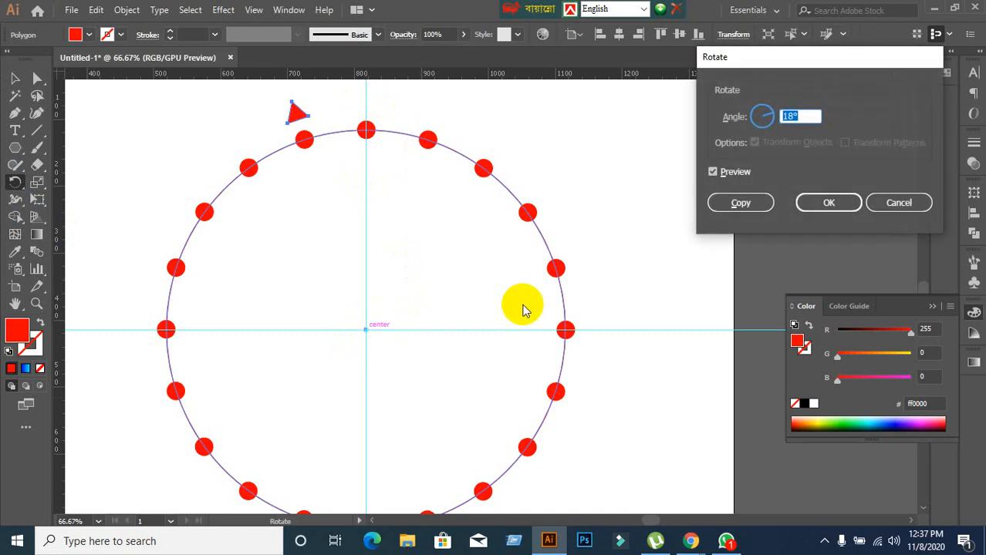
click(756, 203)
Repeat the triangle's rotated copy until a triangle sits outside every dot around the circle.
key(ctrl+d)
key(ctrl+d)
key(ctrl+d)
key(ctrl+d)
key(ctrl+d)
key(ctrl+d)
key(ctrl+d)
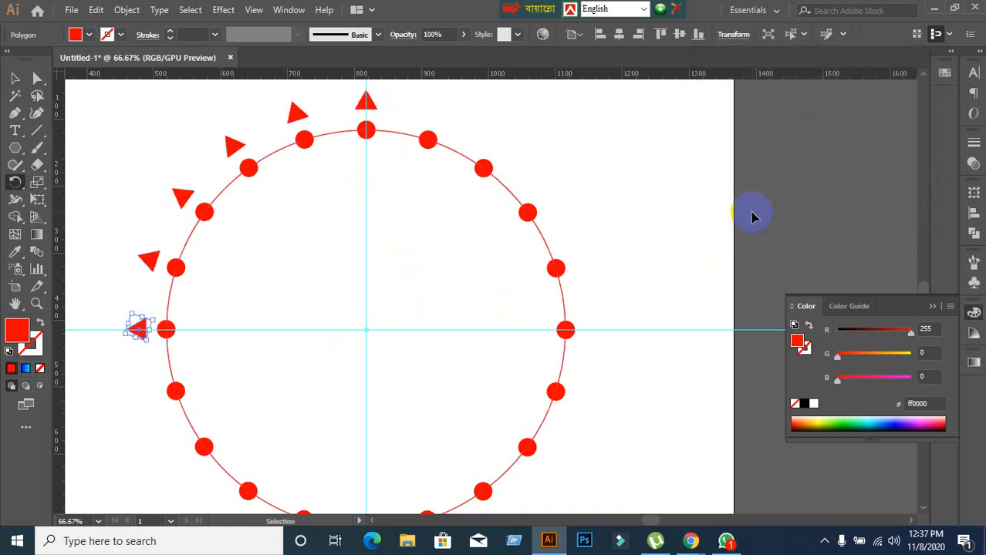
key(ctrl+d)
key(ctrl+d)
key(ctrl+d)
key(ctrl+d)
key(ctrl+d)
key(ctrl+d)
key(ctrl+d)
key(ctrl+d)
key(ctrl+d)
key(ctrl+d)
key(ctrl+d)
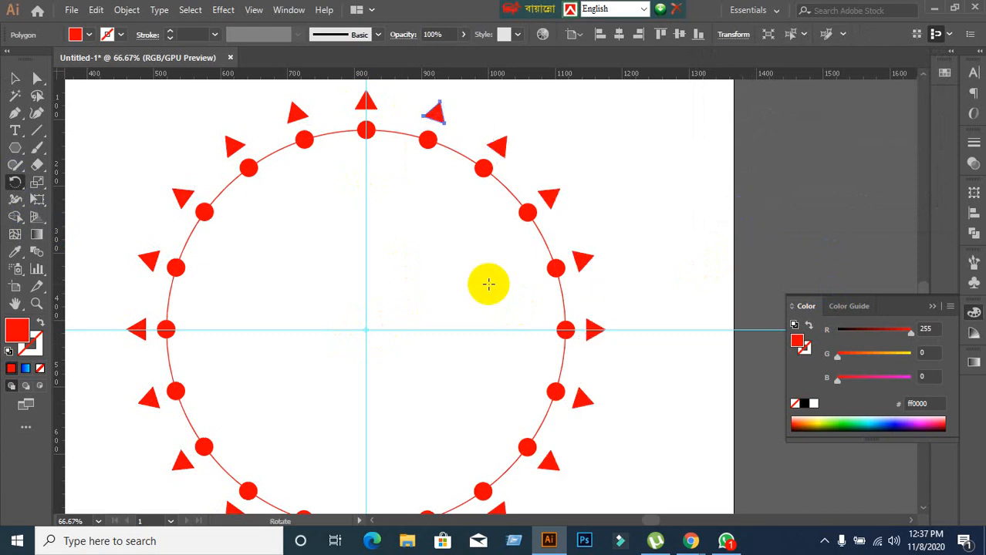
Unlock the guides on the artboard with the circle pattern.
click(15, 79)
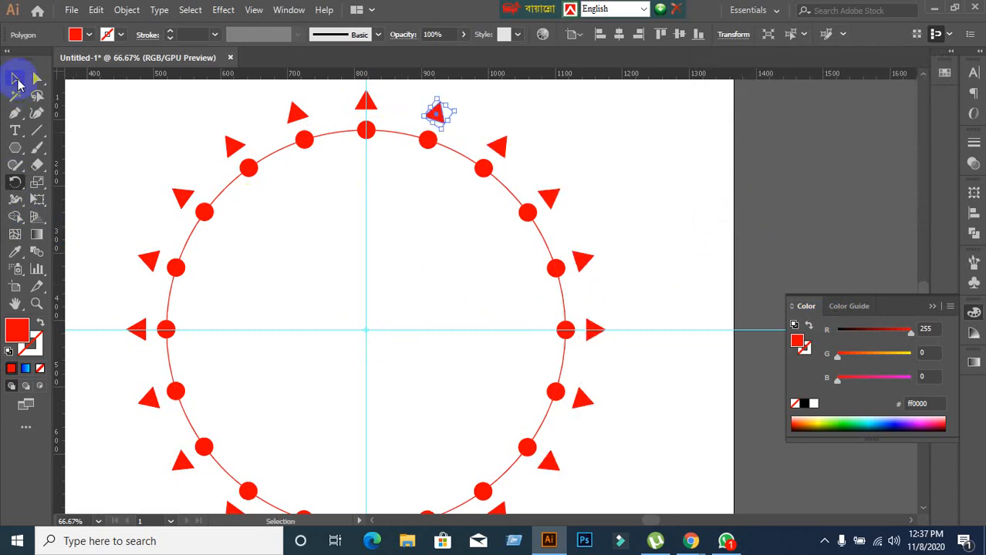
scroll(212, 173, down, 2)
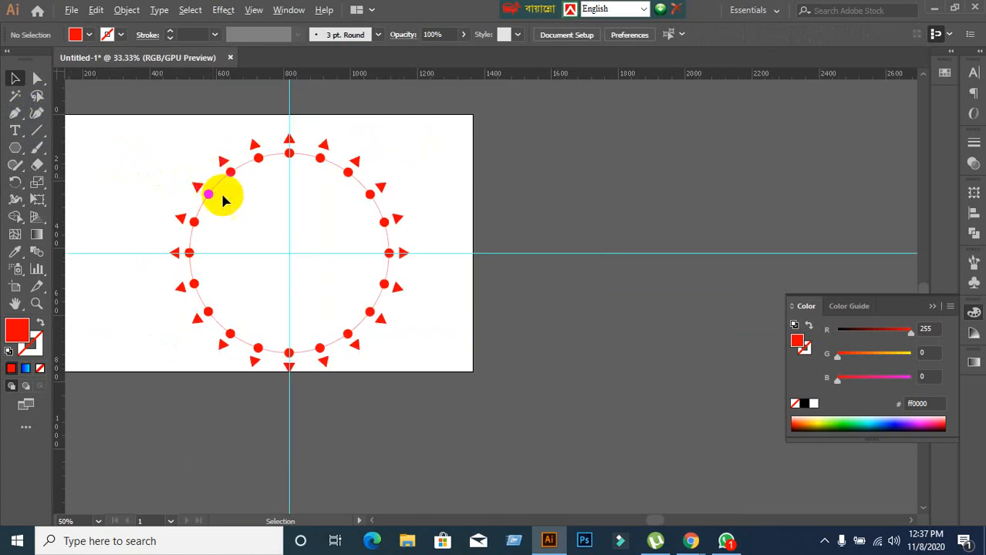
drag(260, 313, 418, 341)
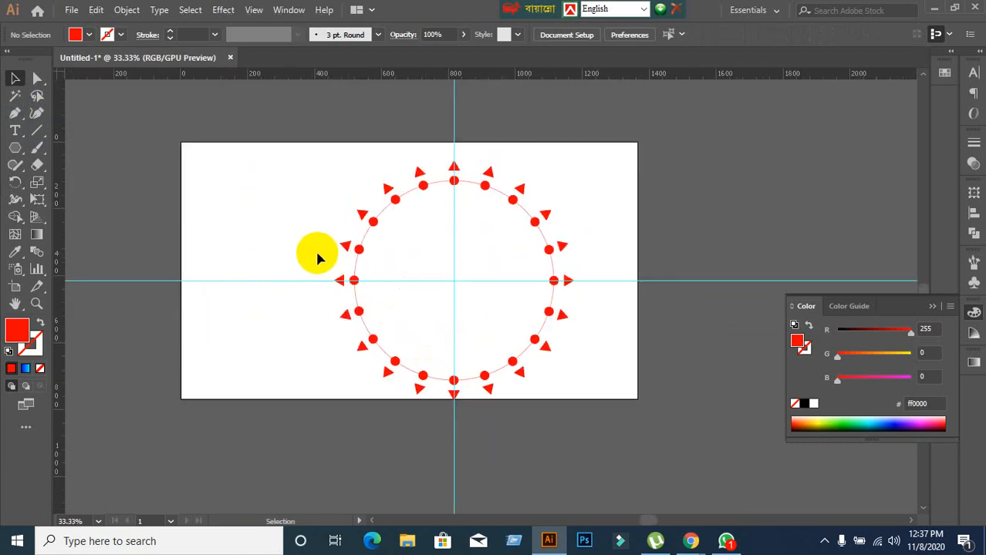
right_click(230, 202)
click(297, 331)
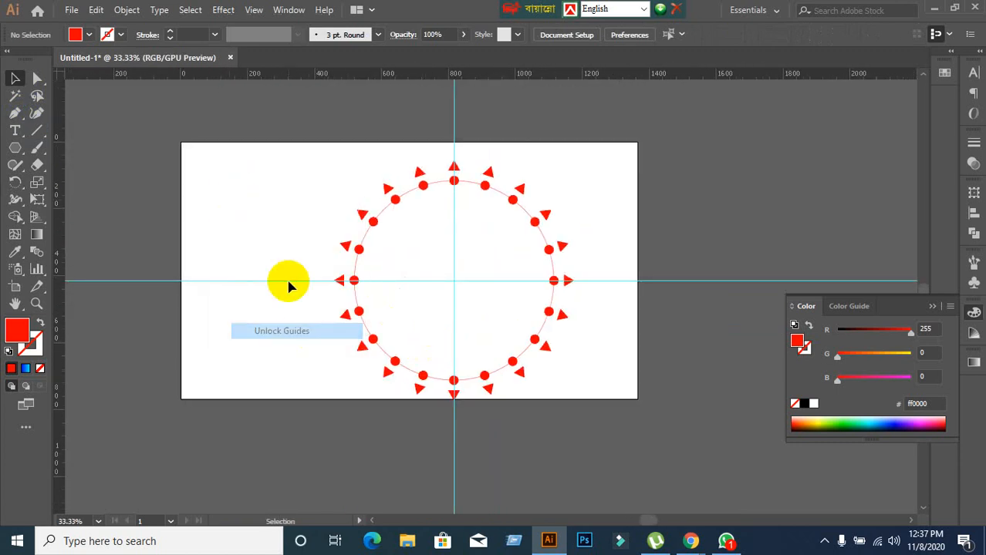
Delete the vertical and horizontal guides crossing at the large circle's centre.
scroll(491, 266, up, 1)
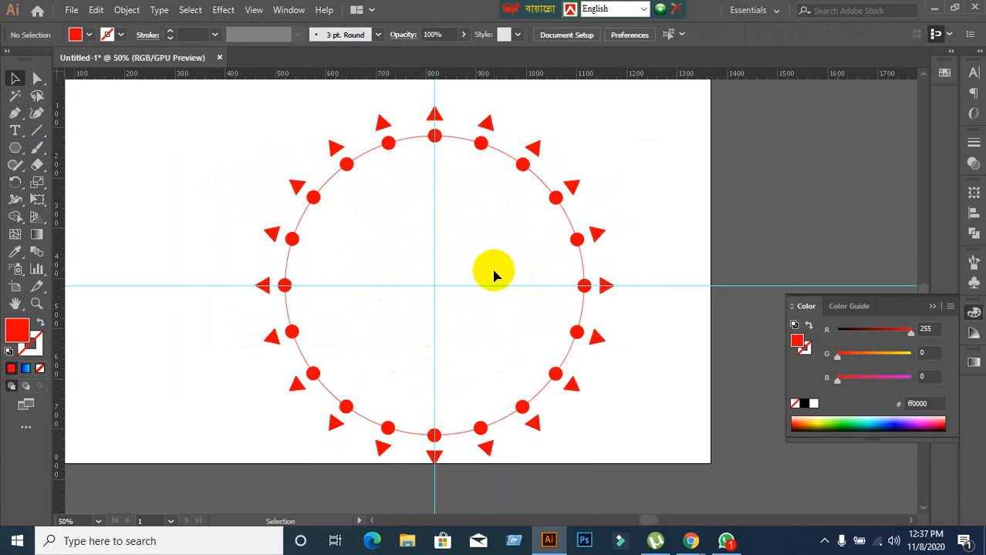
scroll(466, 291, up, 3)
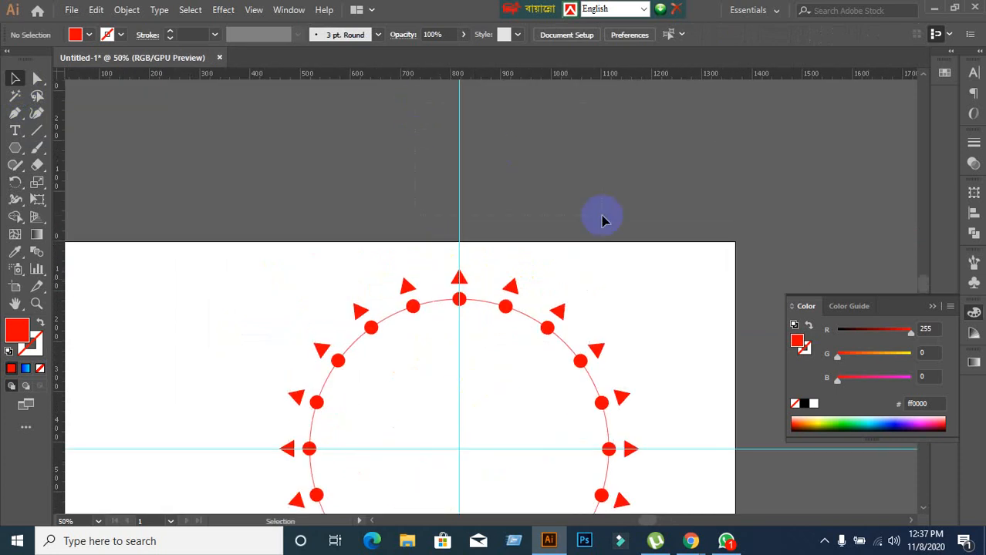
drag(602, 216, 624, 246)
key(Delete)
scroll(567, 239, down, 2)
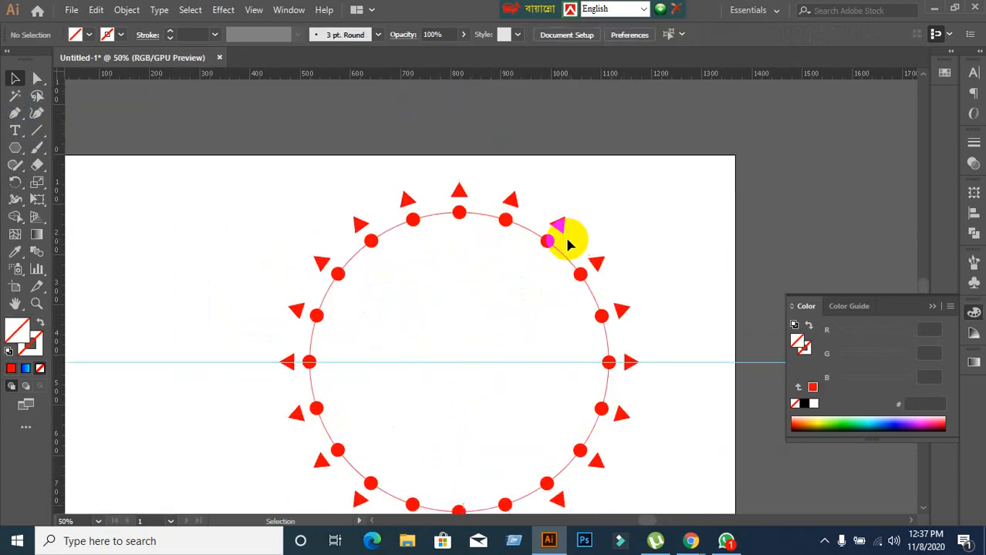
scroll(567, 244, down, 2)
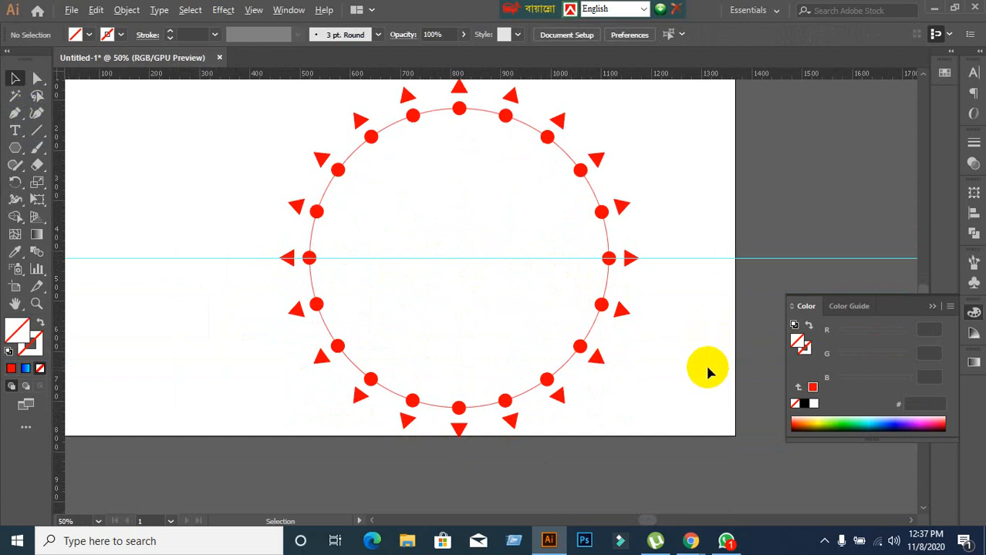
drag(761, 233, 775, 302)
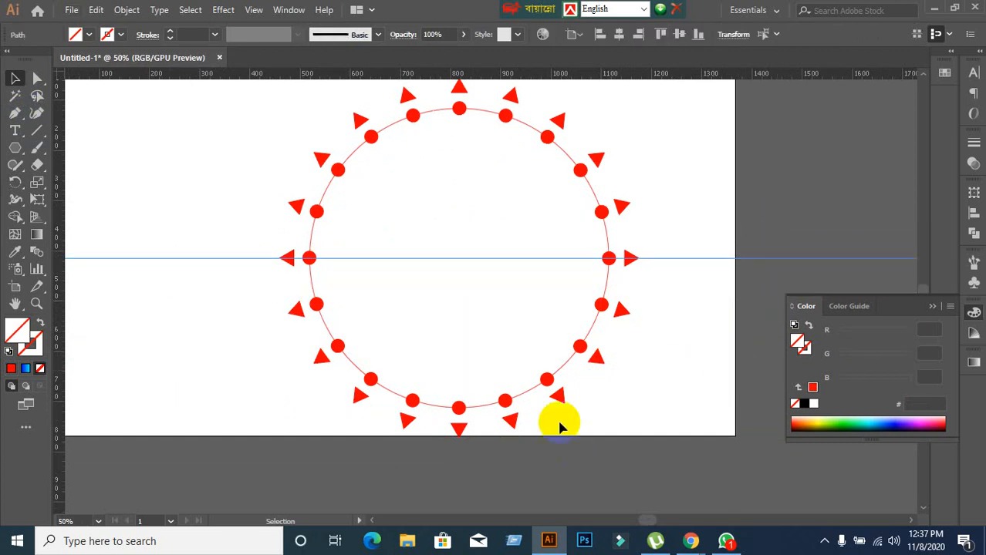
key(Delete)
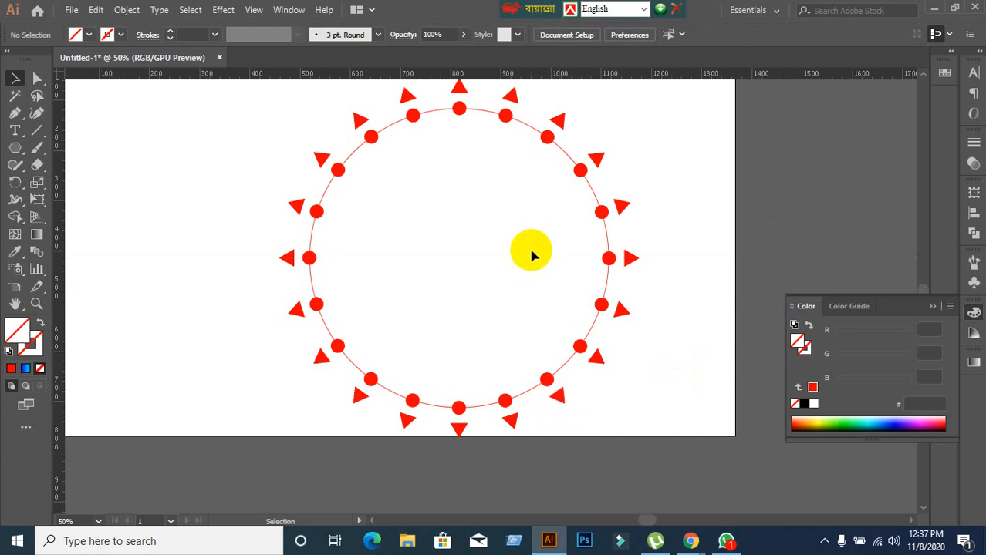
Check the Google Meet call and return to the circle pattern in Illustrator.
scroll(528, 246, down, 1)
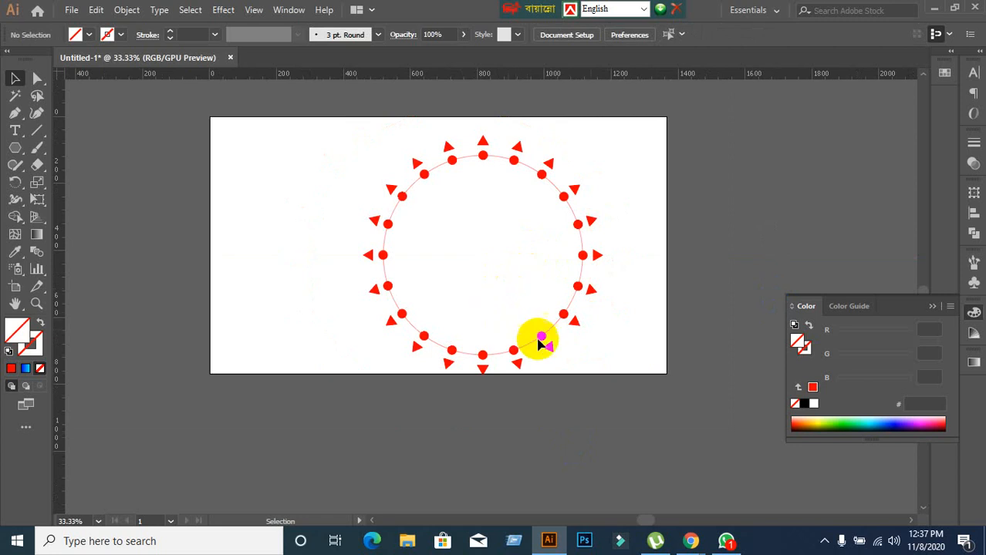
click(692, 542)
click(600, 480)
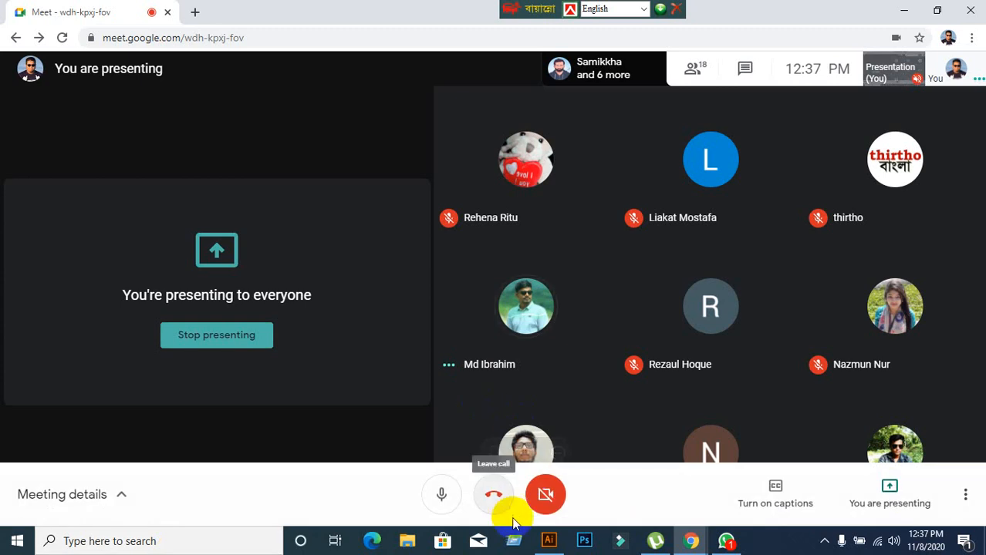
mouse_move(546, 544)
click(525, 501)
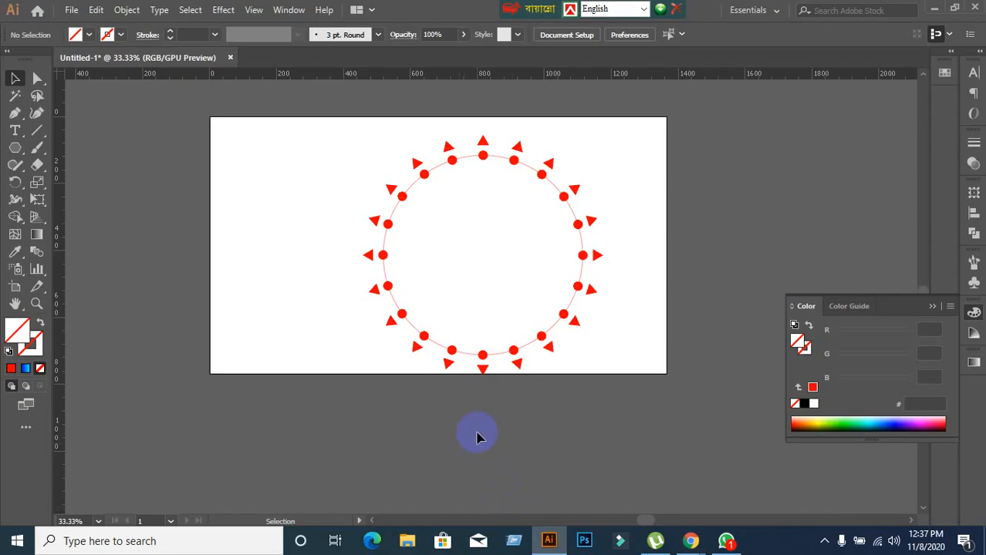
scroll(517, 226, up, 3)
scroll(518, 226, down, 1)
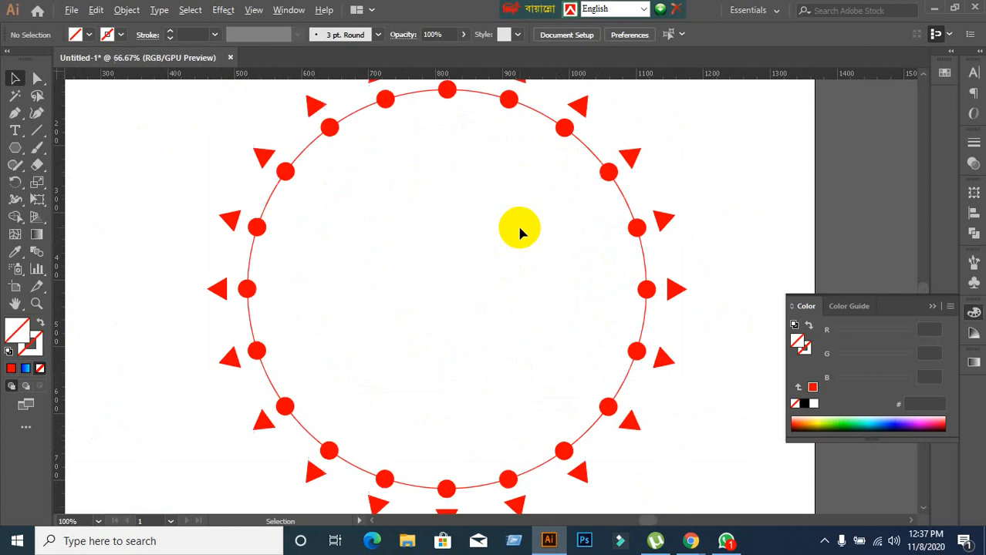
scroll(518, 227, down, 1)
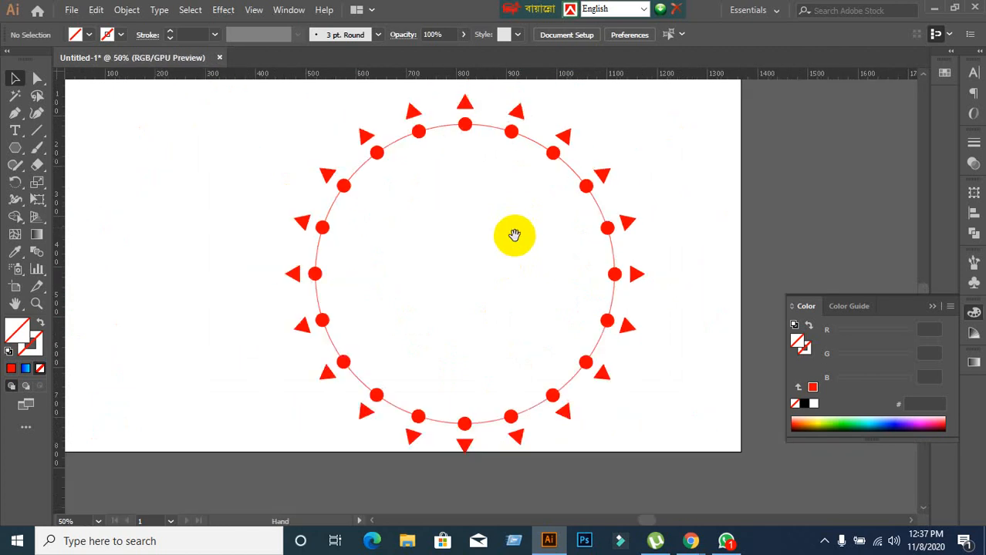
drag(515, 235, 460, 233)
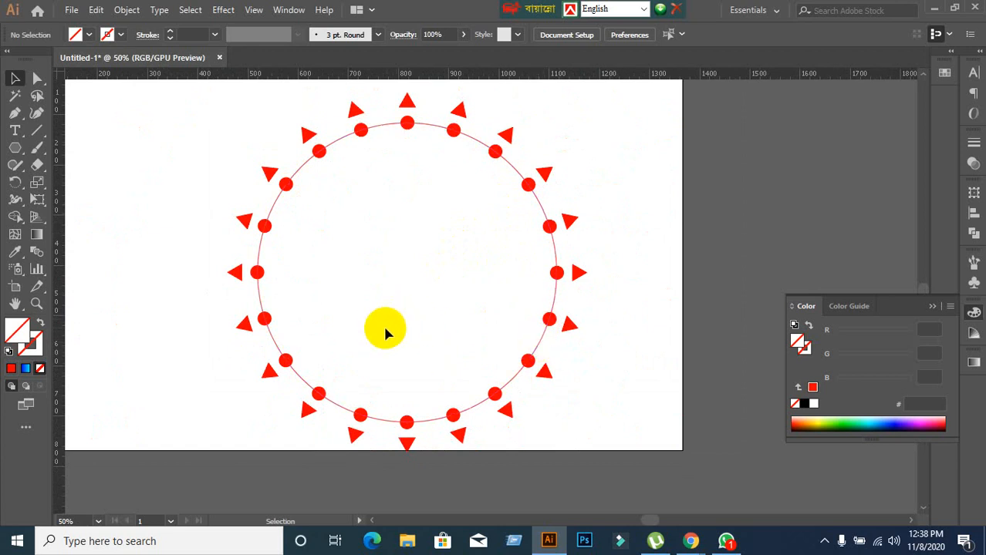
Switch to Google Meet to look over the participants, and close the view to return to Illustrator.
click(691, 543)
click(583, 486)
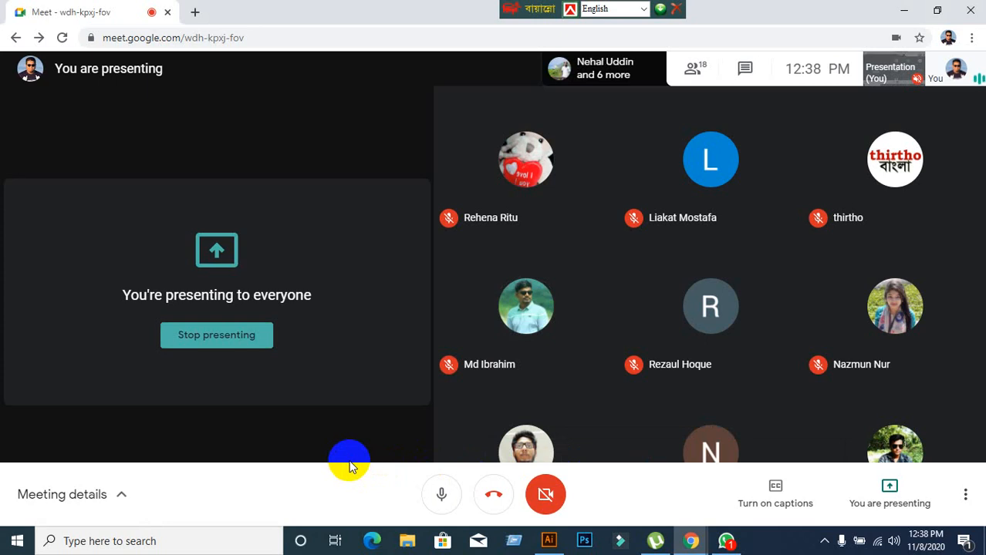
mouse_move(526, 431)
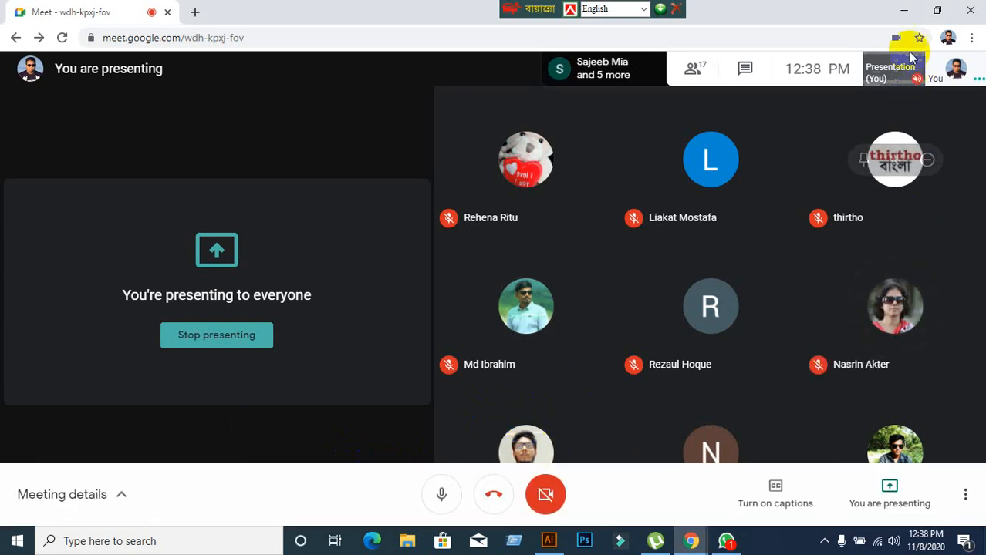
click(905, 16)
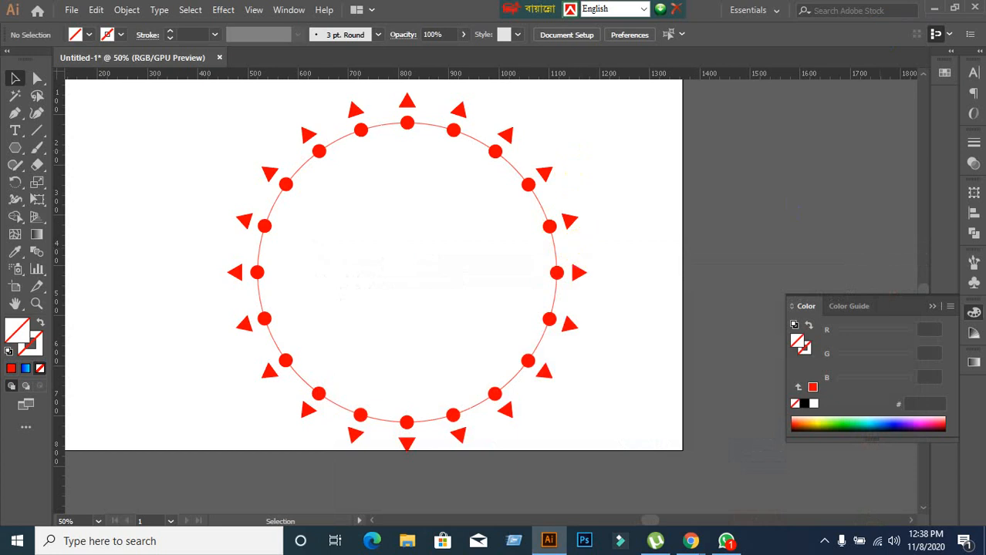
Leave Illustrator and watch the participant's shared screen in the Google Meet call.
click(933, 8)
click(390, 242)
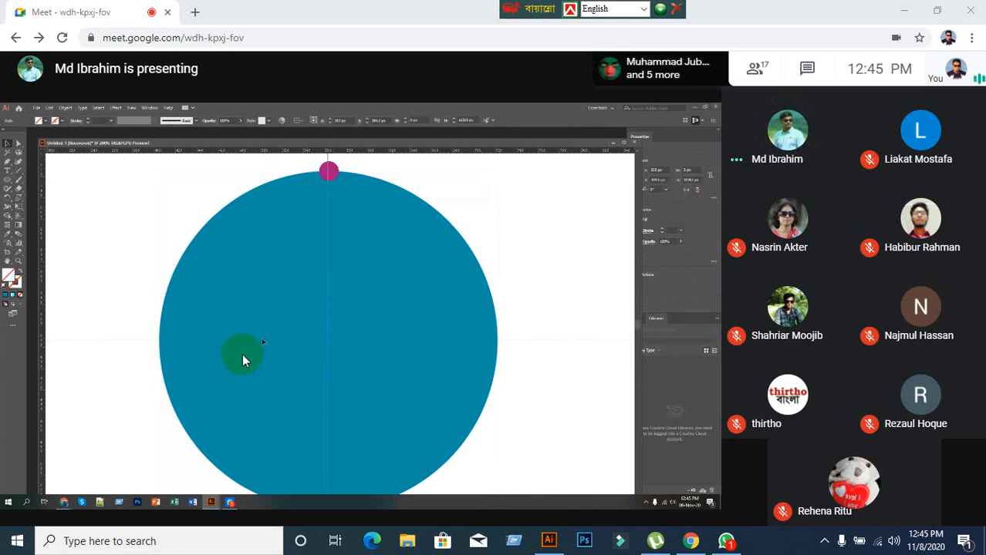
mouse_move(274, 370)
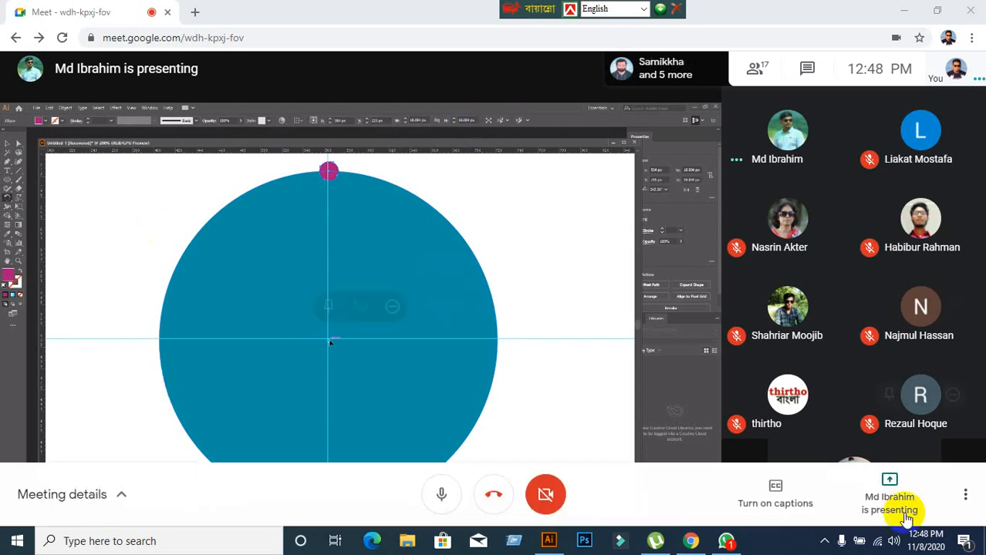
Switch to WhatsApp, send "2 tai join koiren" in the topmost unread chat, and return to the Google Meet call.
click(728, 541)
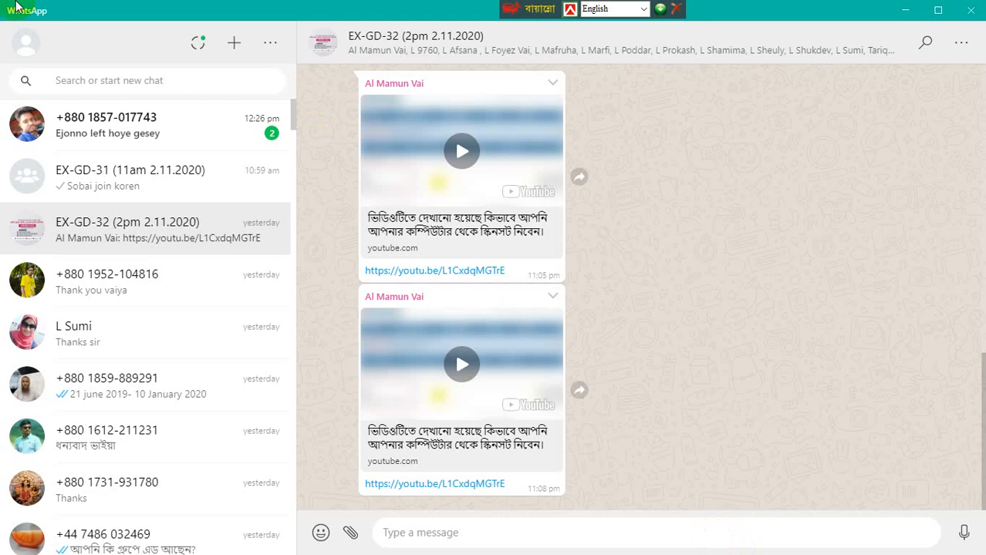
click(73, 144)
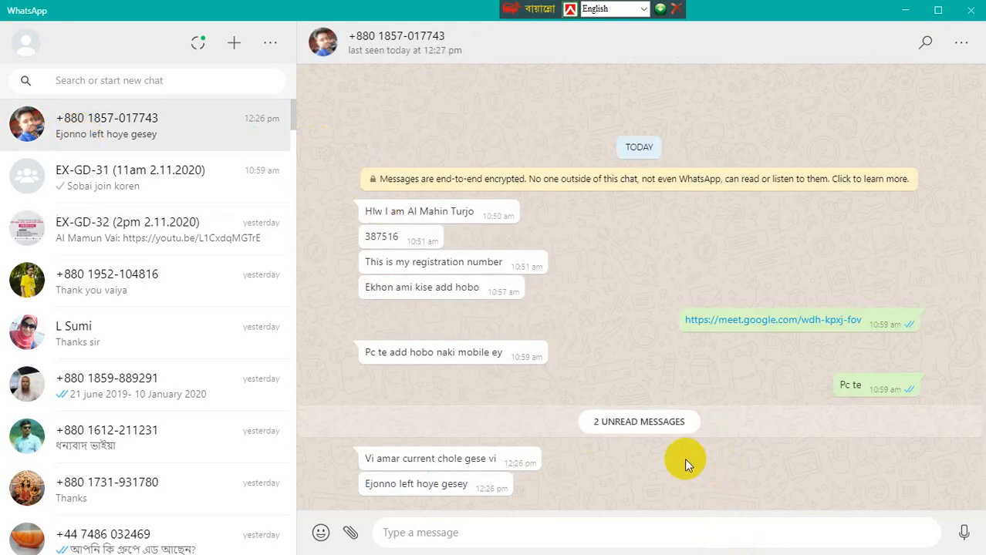
text(2)
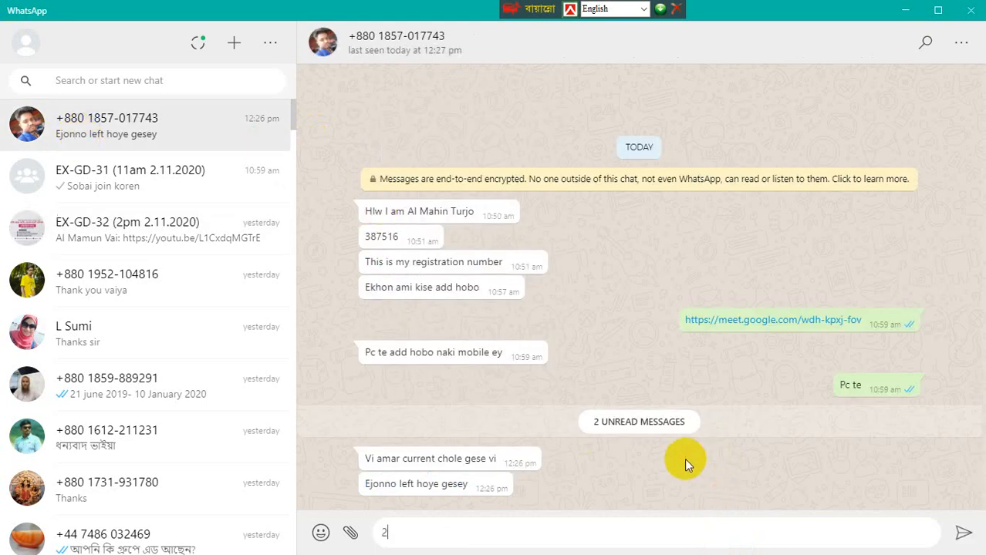
text( tai join koiren)
key(Return)
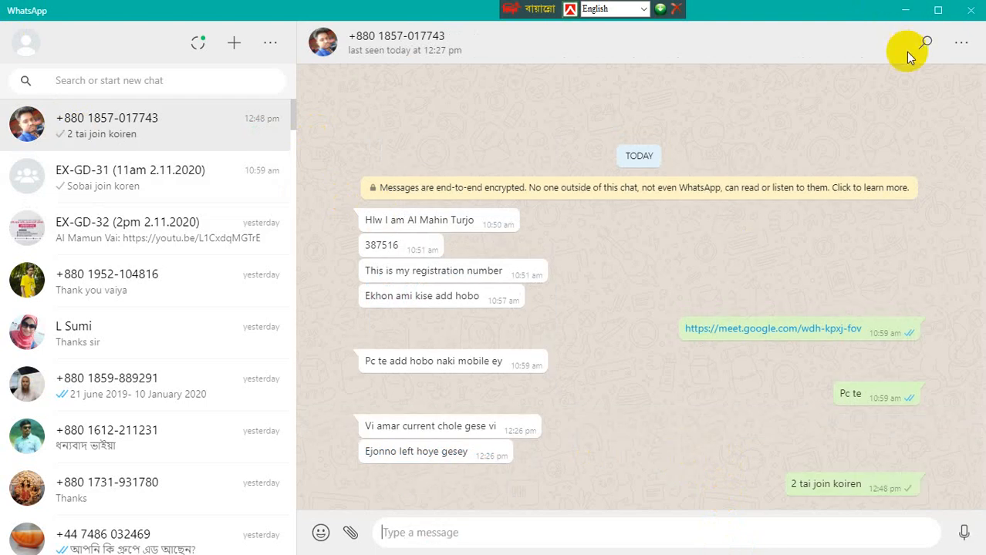
click(906, 10)
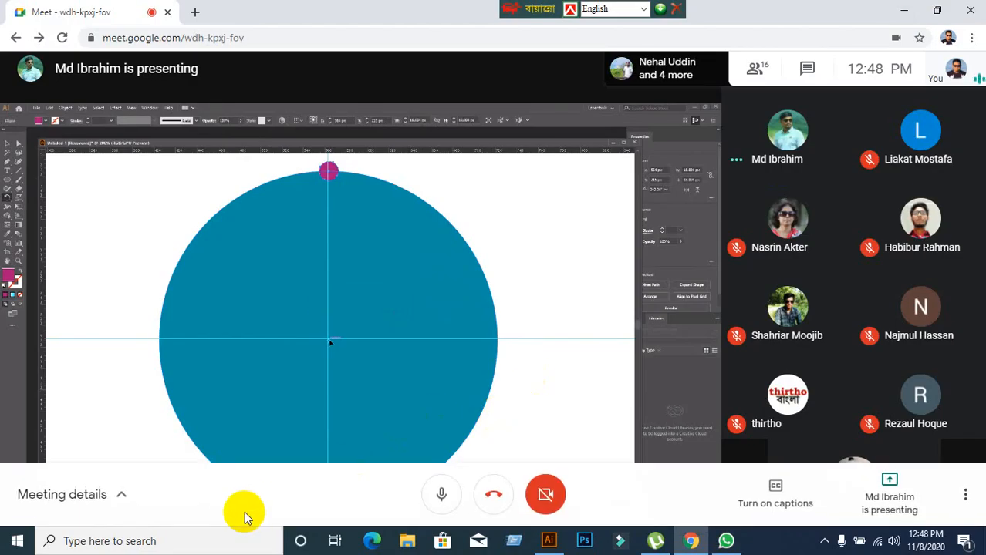
Dismiss the presenting options and open the meeting's chat to read its messages.
click(866, 514)
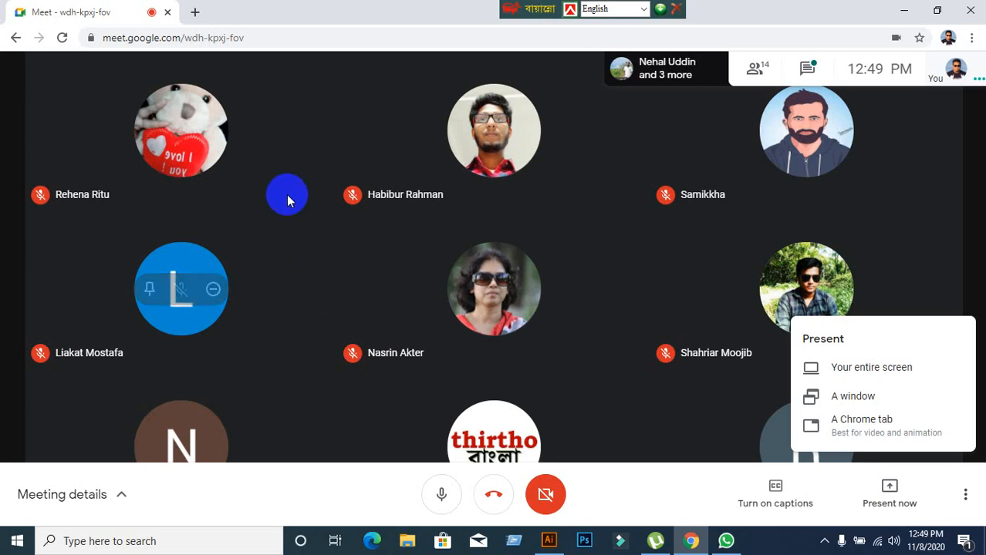
click(815, 65)
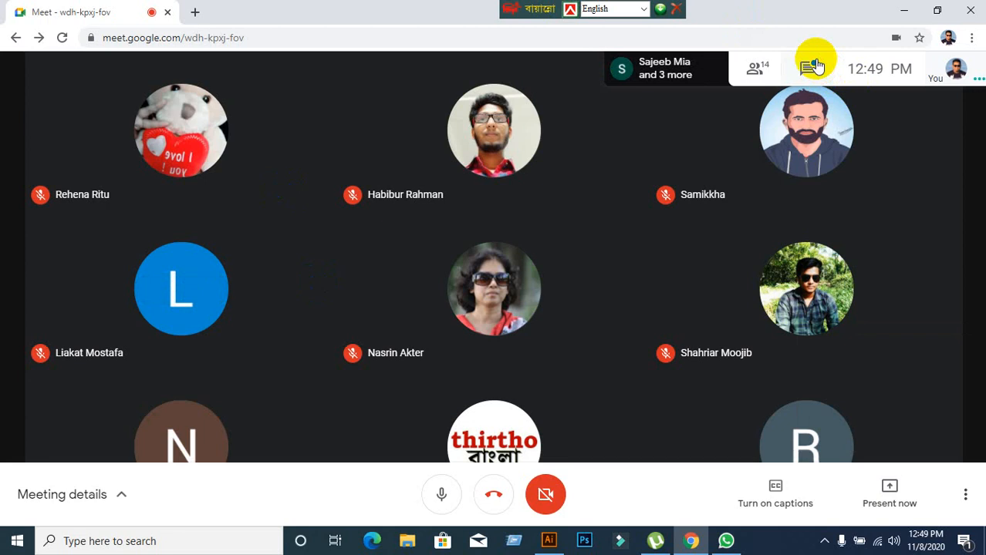
click(811, 75)
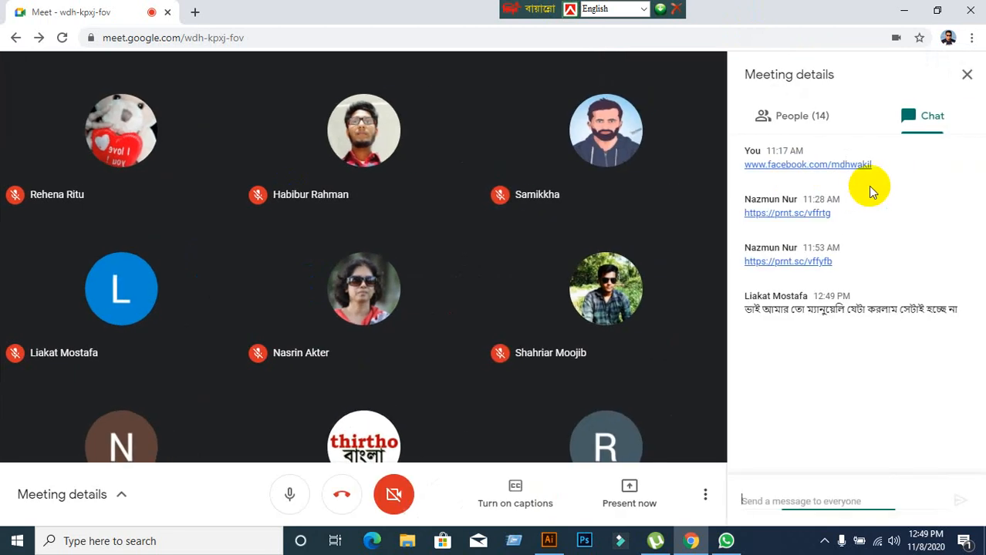
Look through the full list of people in the meeting.
click(781, 117)
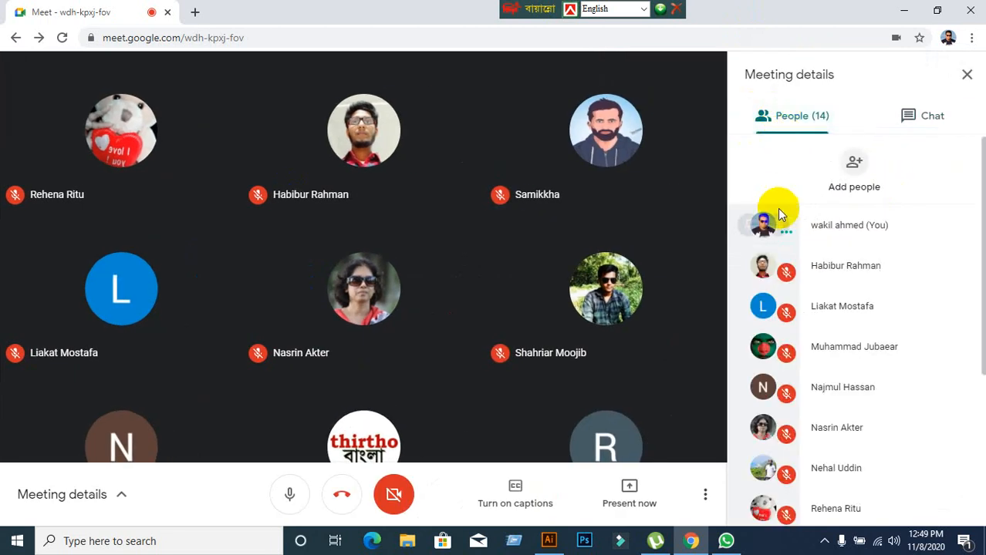
scroll(893, 352, down, 2)
scroll(896, 352, down, 2)
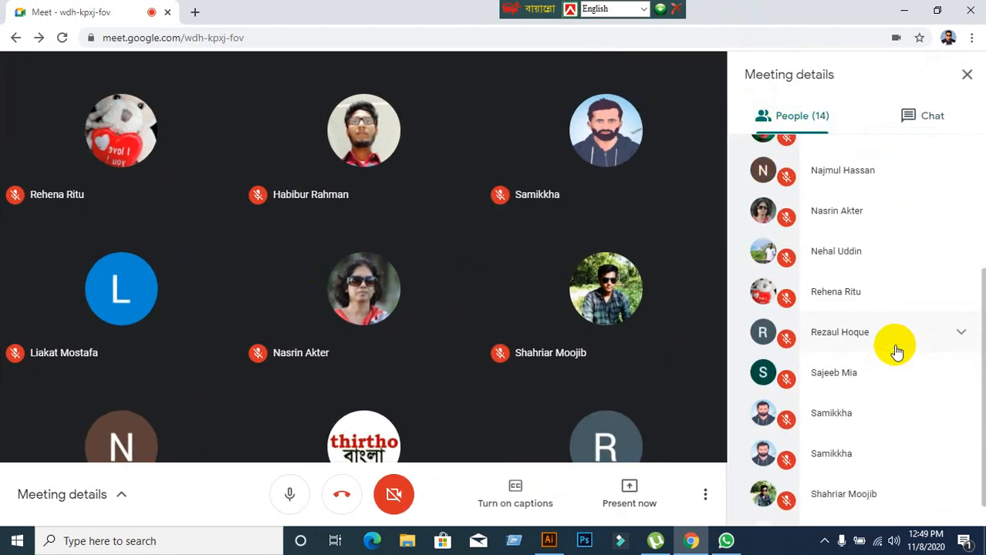
scroll(896, 351, down, 1)
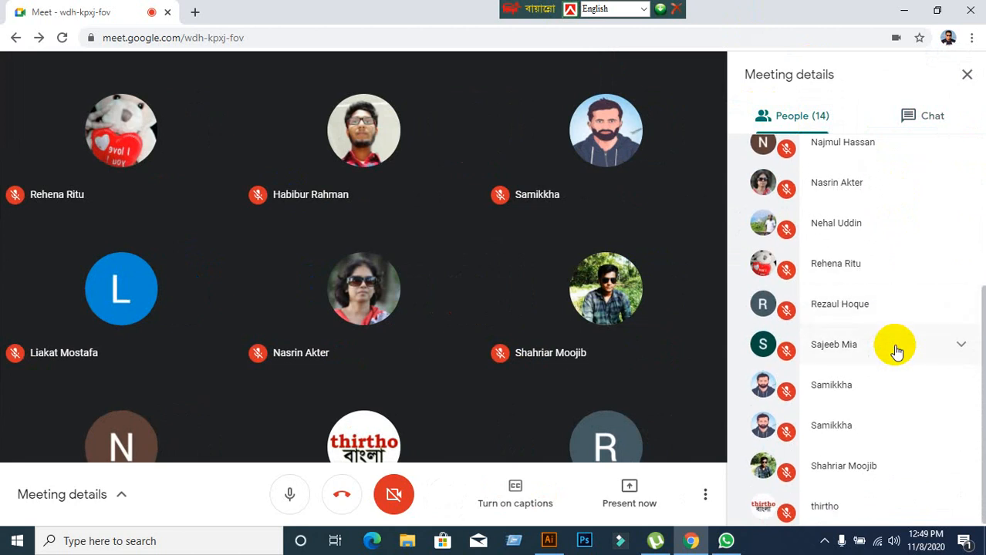
scroll(897, 352, up, 3)
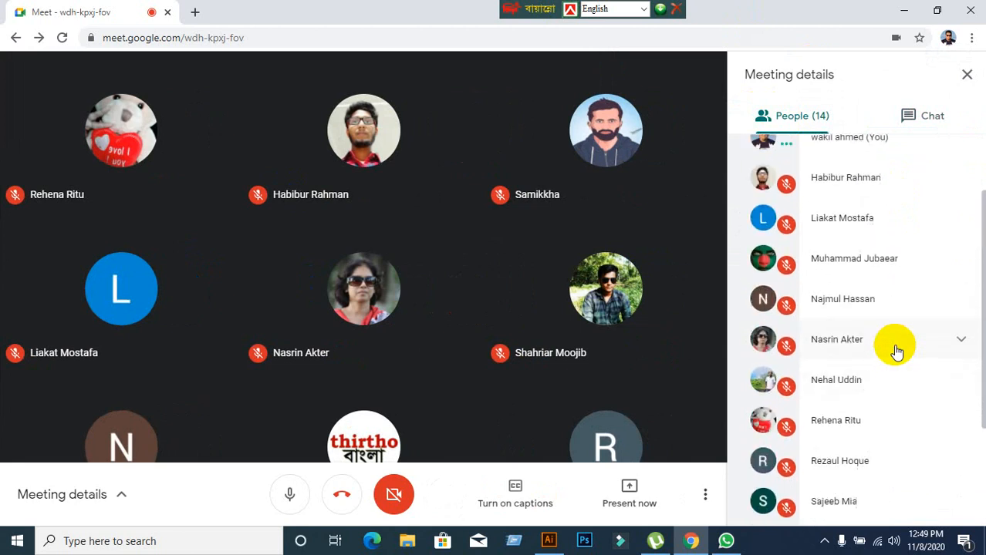
scroll(896, 352, down, 2)
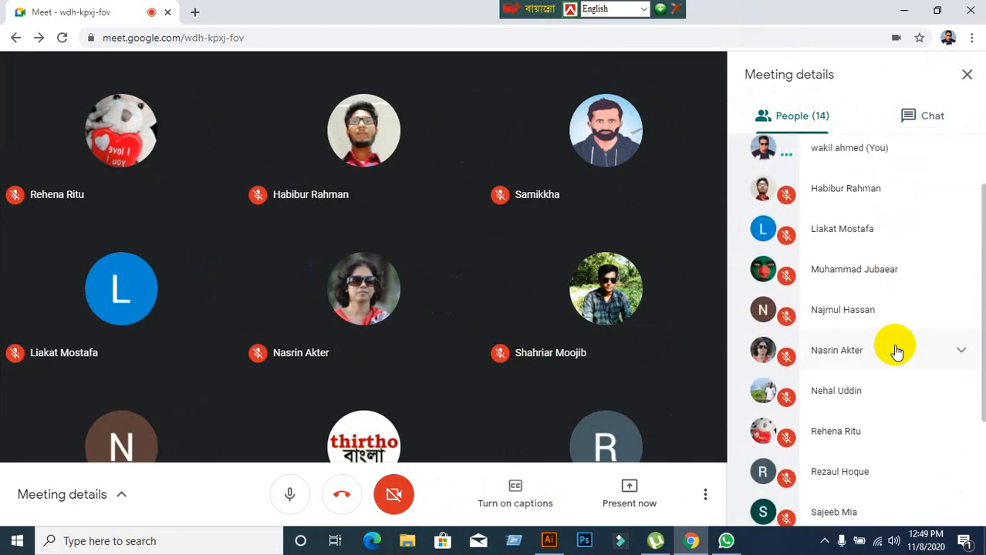
scroll(891, 347, down, 3)
scroll(883, 352, down, 2)
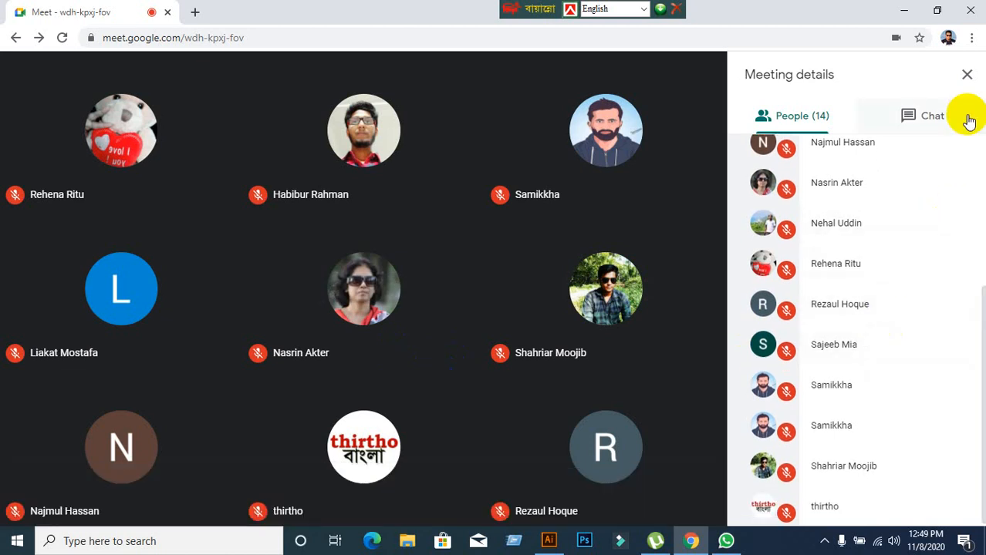
Close the meeting details and mute the microphone in the call.
click(966, 77)
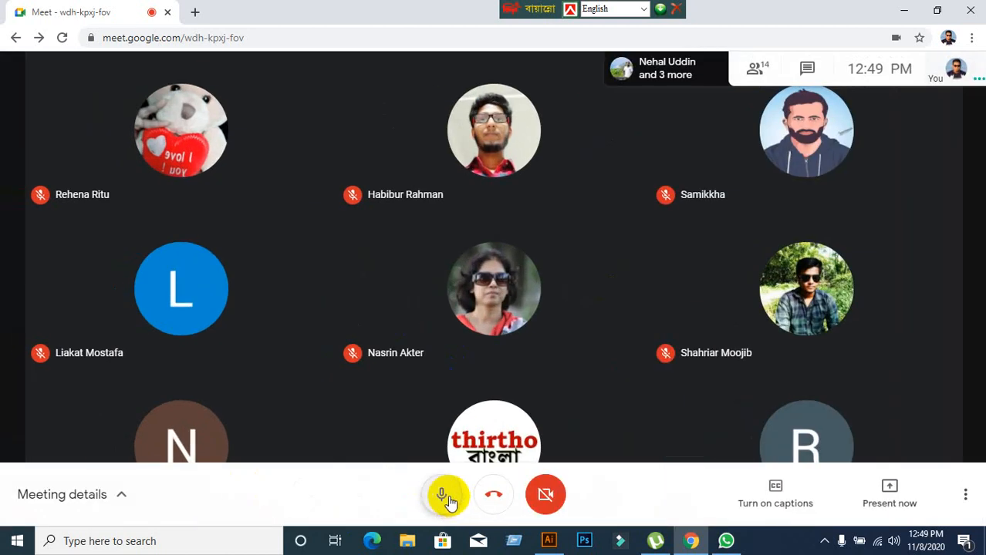
click(441, 499)
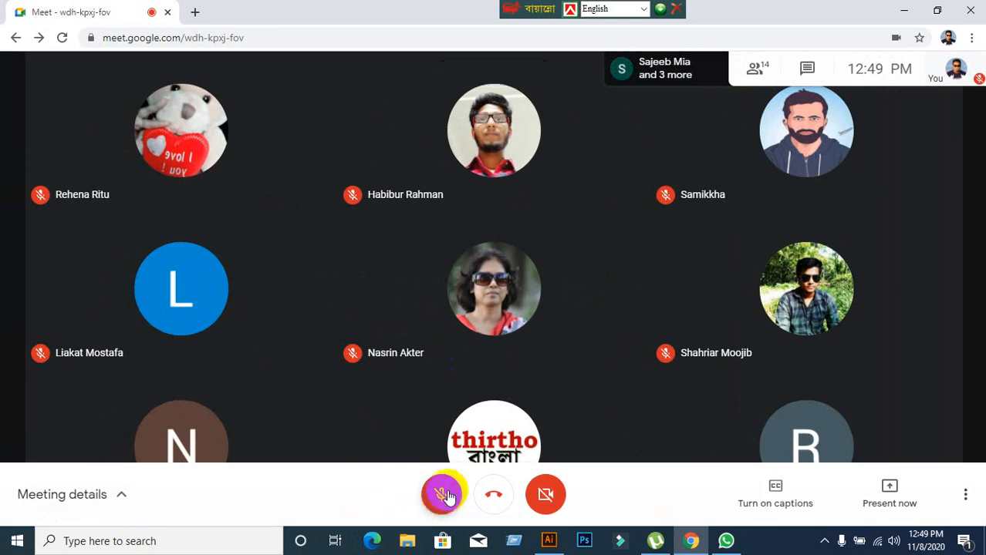
click(446, 494)
click(446, 495)
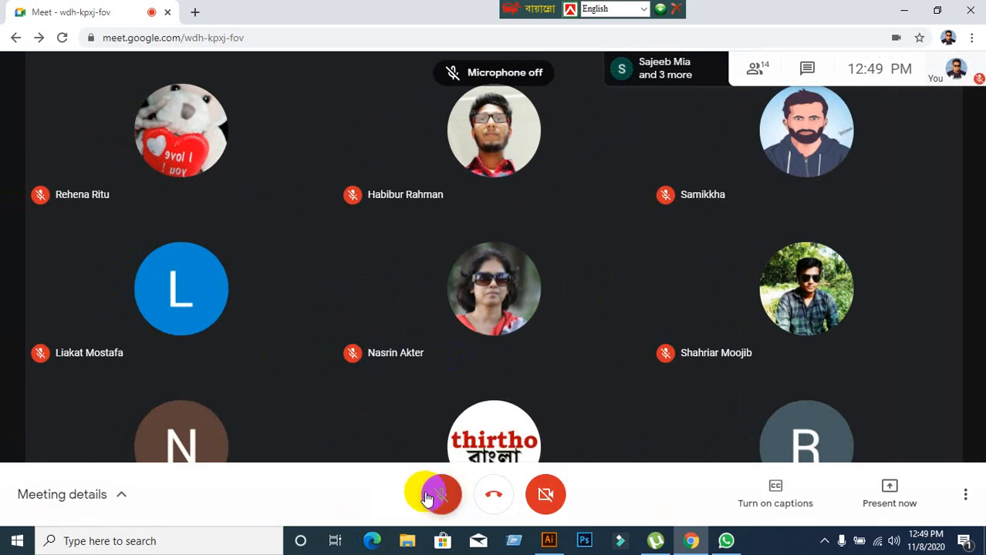
Minimise the call and Illustrator windows and select the FastStone Capture shortcut on the desktop.
click(908, 9)
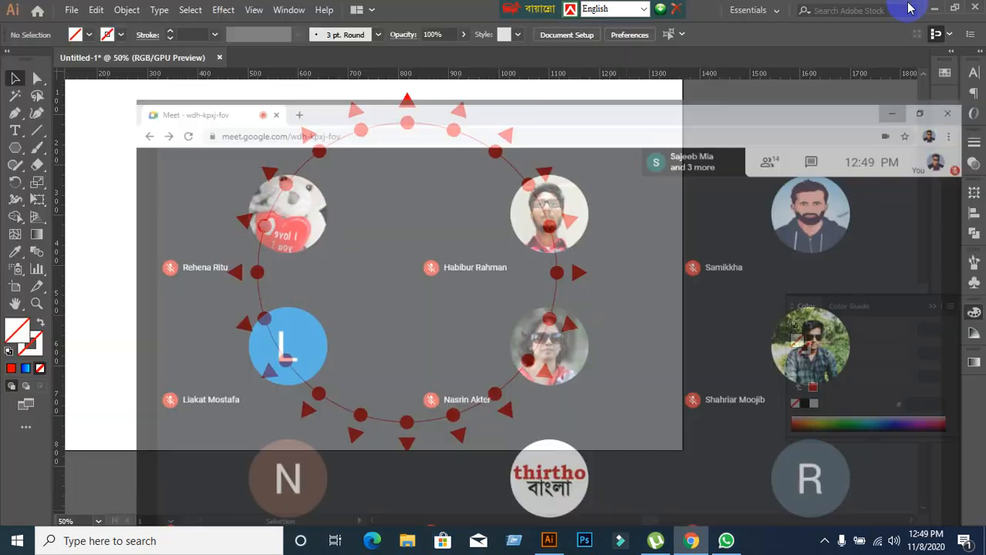
click(934, 11)
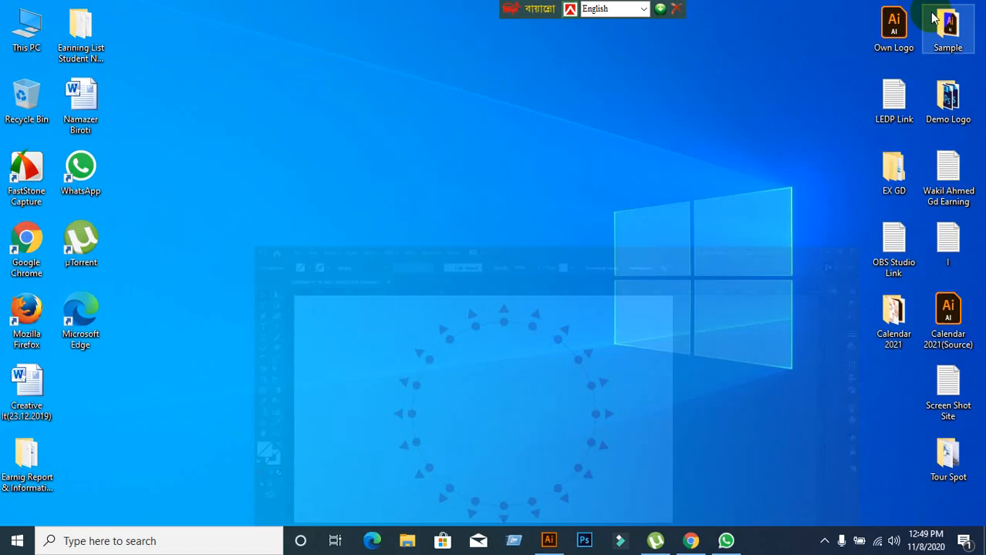
click(24, 161)
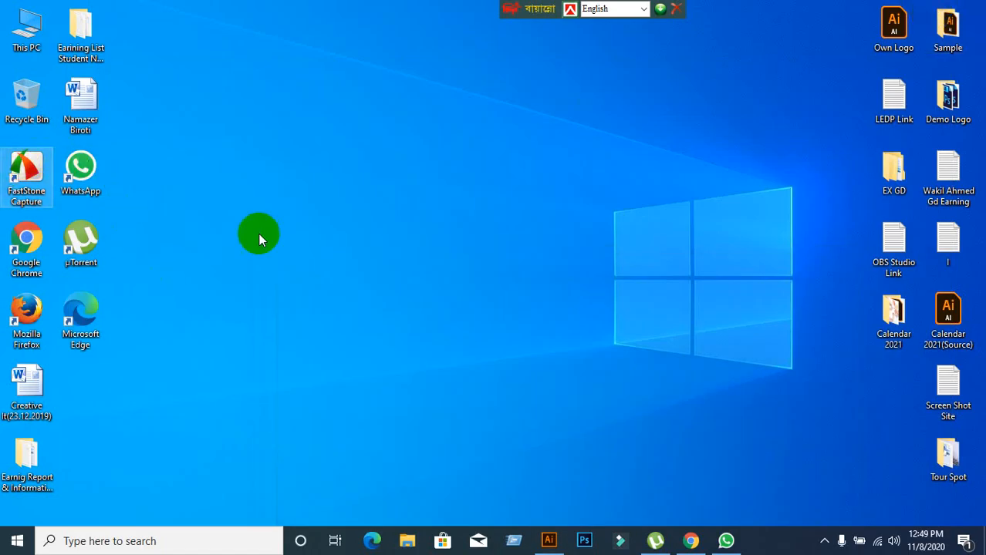
Return to the Google Meet call, turn the microphone back on and check the list of people.
click(687, 542)
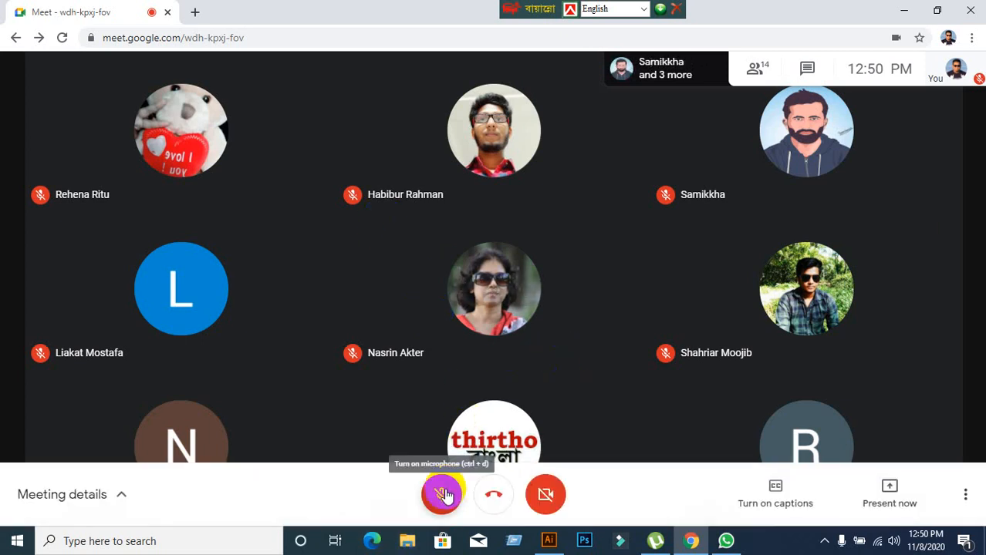
click(444, 495)
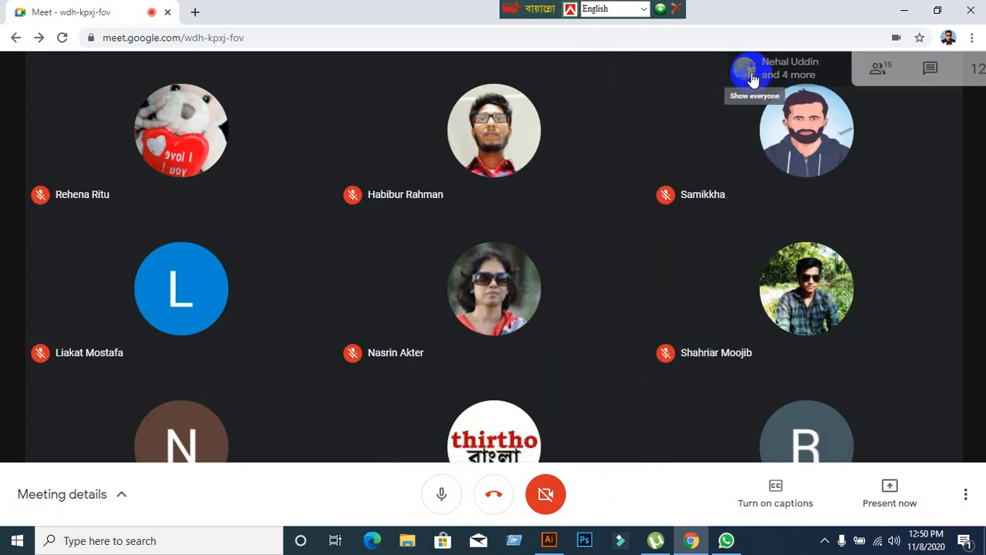
click(747, 71)
scroll(866, 293, down, 4)
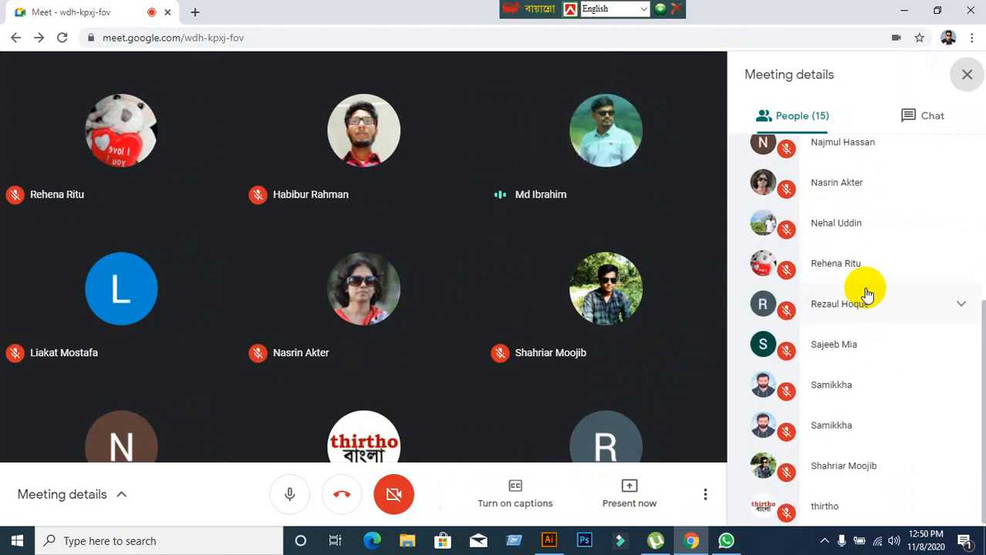
scroll(866, 293, up, 4)
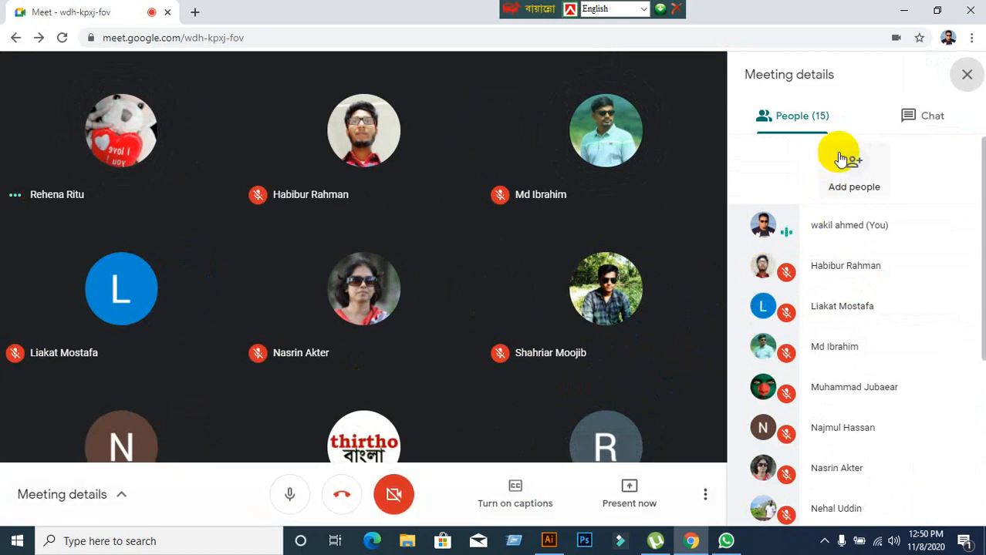
click(966, 77)
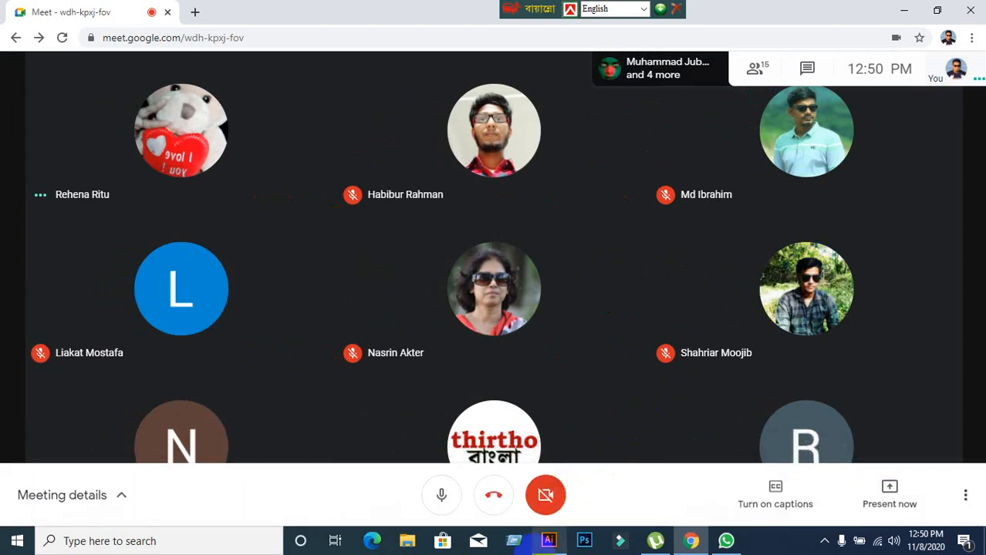
Present the entire screen in the Google Meet call and hide the screen-sharing notice.
click(549, 541)
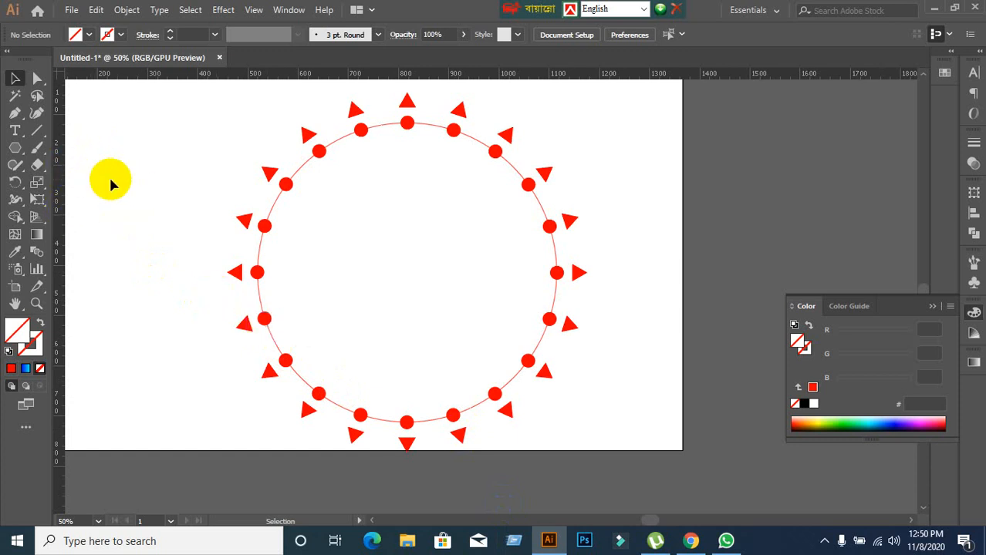
click(683, 543)
click(907, 492)
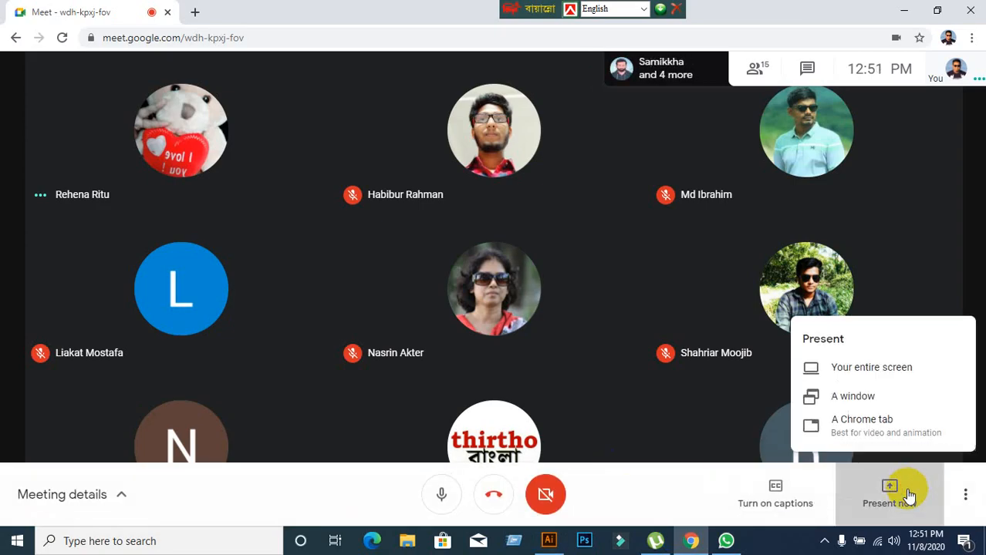
click(849, 364)
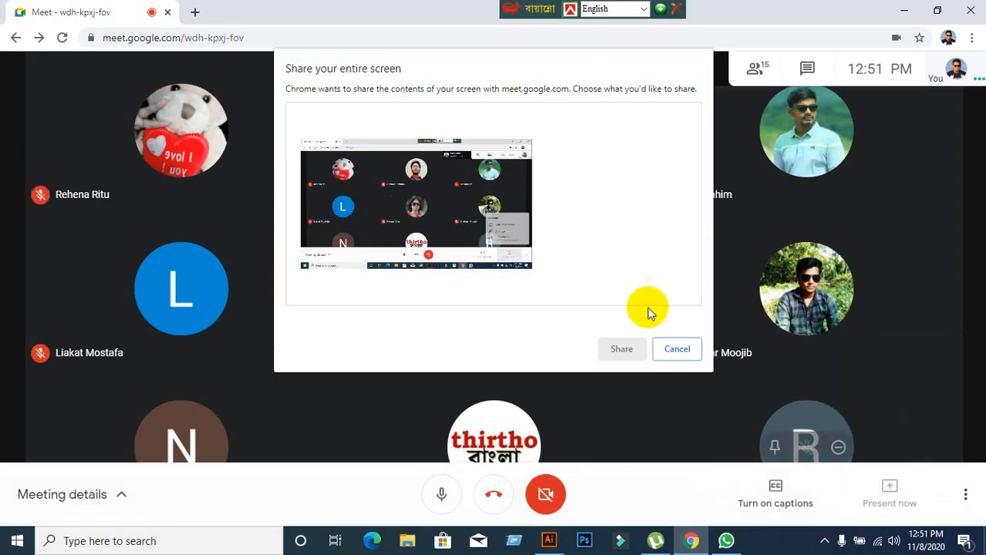
click(445, 214)
click(619, 349)
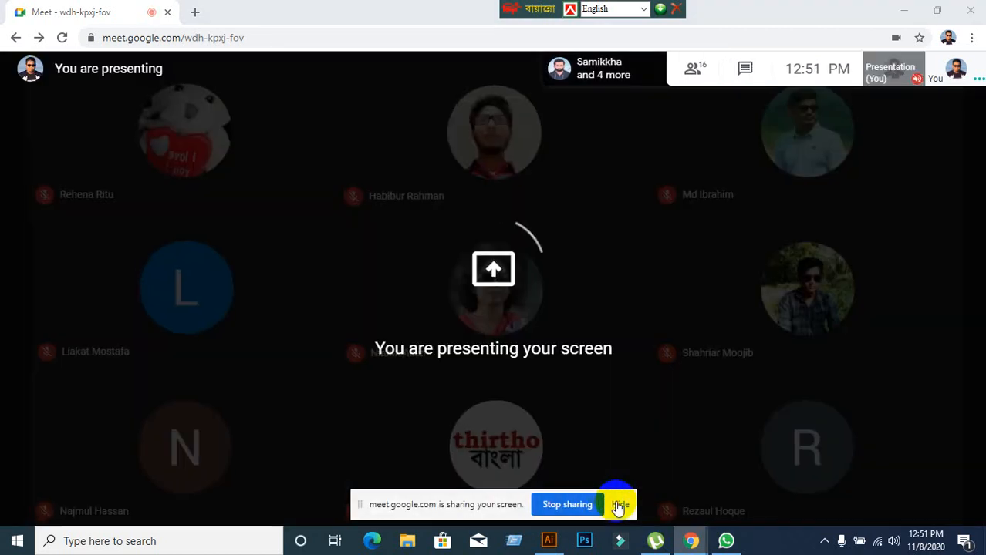
click(619, 505)
Show the dot-and-triangle pattern in Illustrator to the meeting, checking the Google Meet call in between.
mouse_move(552, 541)
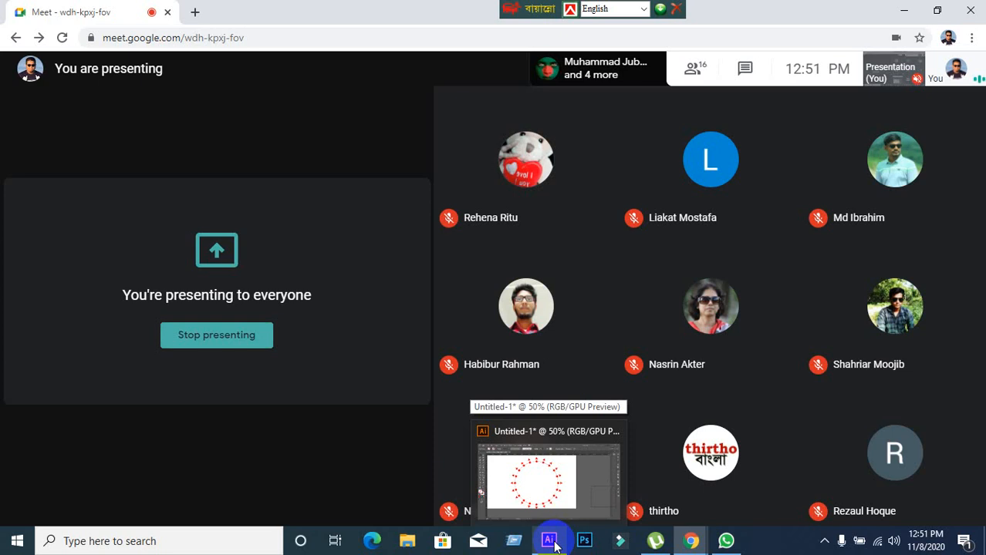
click(552, 542)
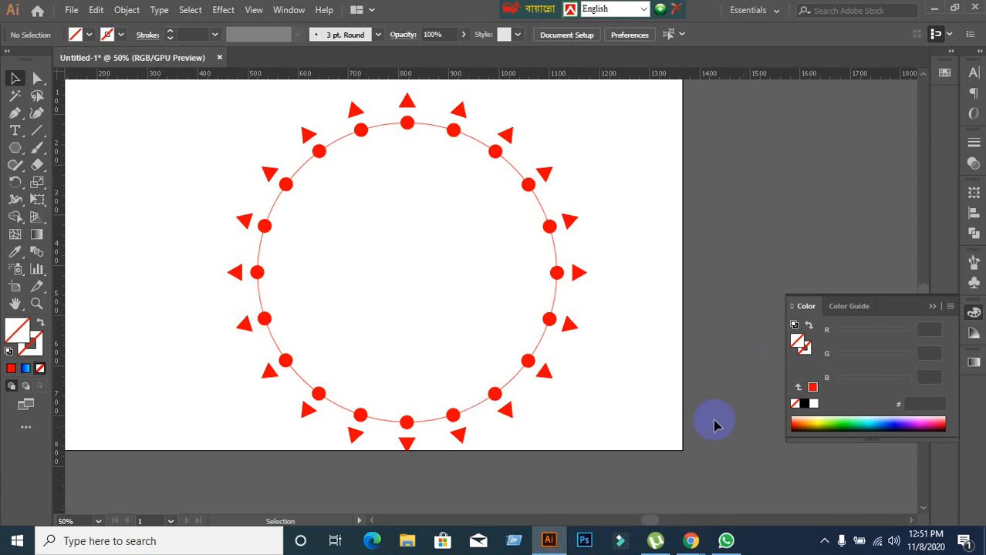
mouse_move(691, 543)
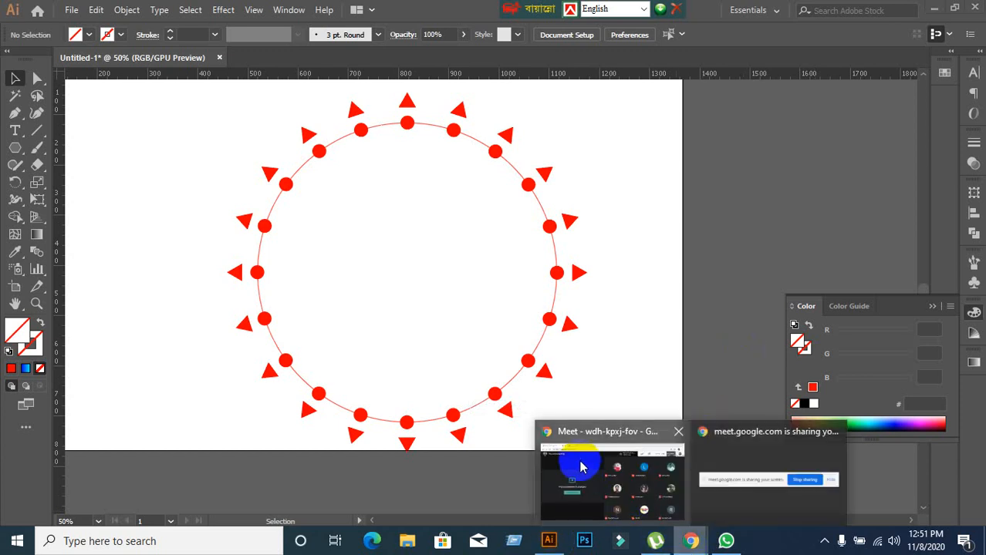
click(578, 465)
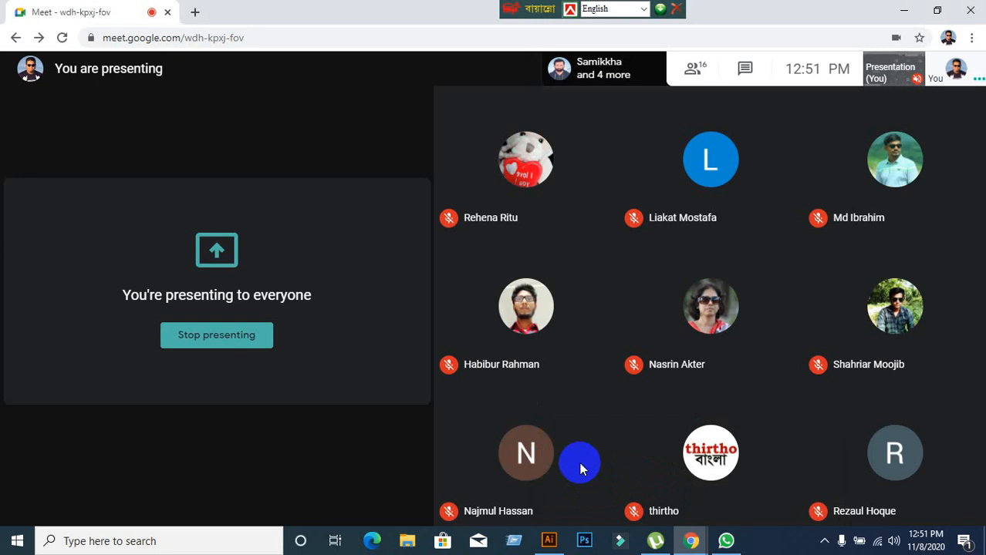
mouse_move(733, 302)
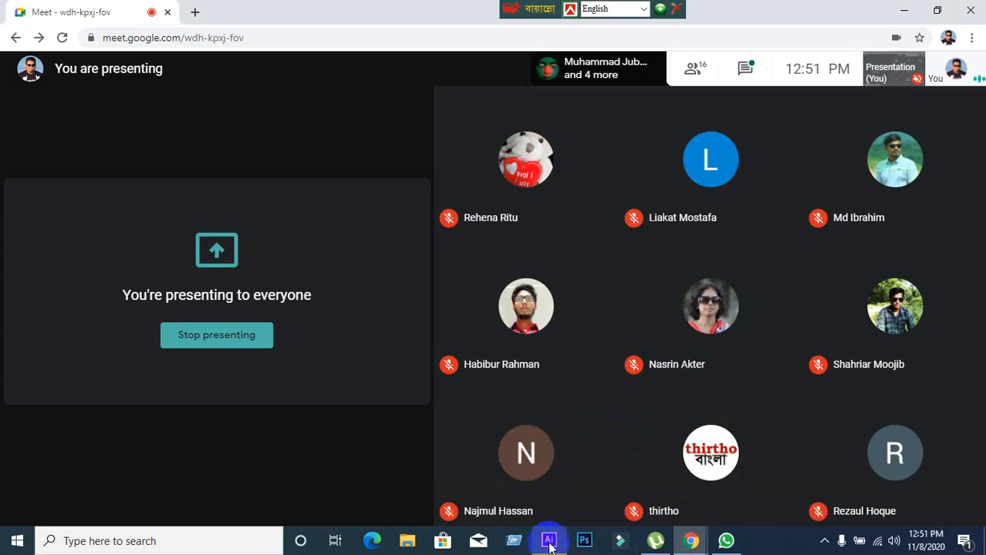
mouse_move(550, 546)
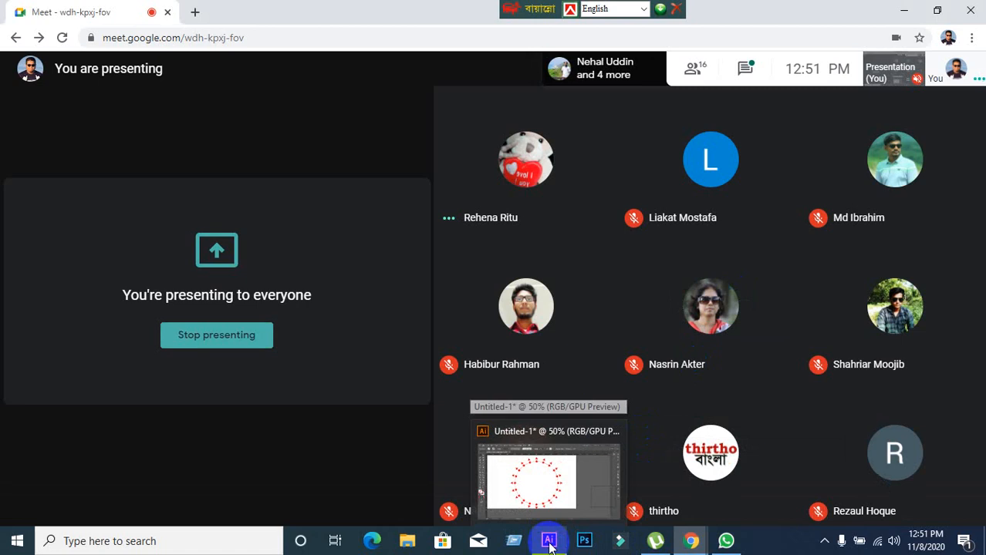
click(550, 543)
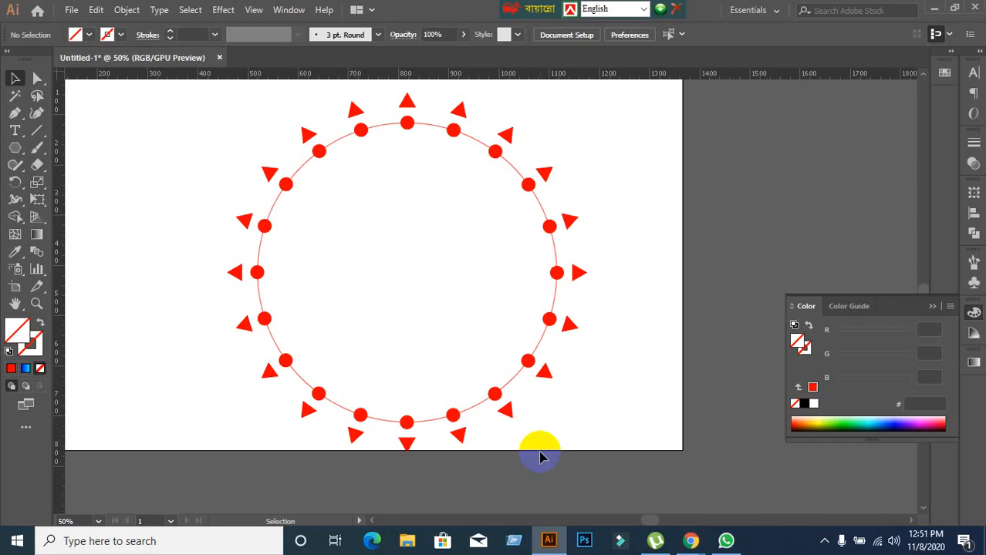
Delete the whole dot-and-triangle pattern, including its guide circle, from the artboard.
scroll(603, 280, down, 1)
scroll(603, 280, up, 1)
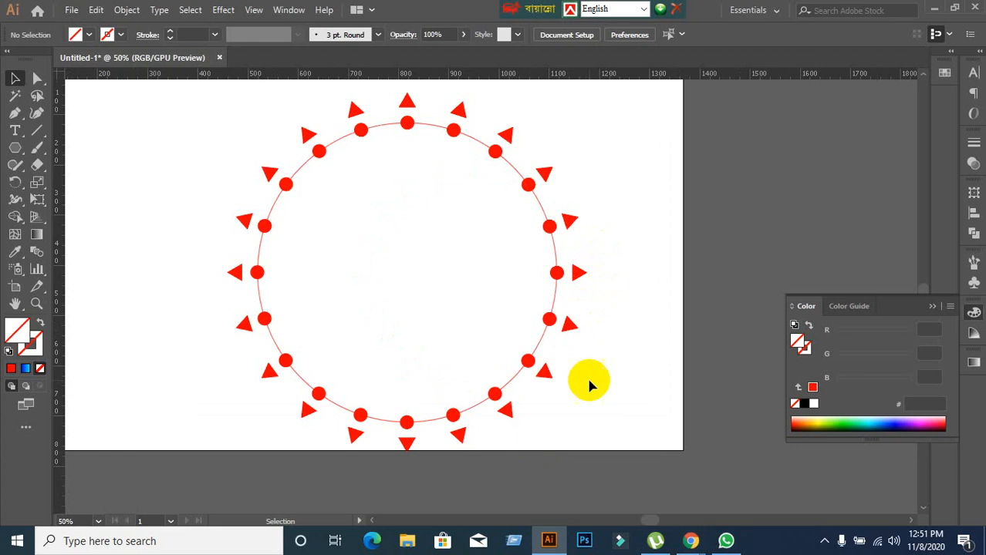
scroll(597, 381, up, 1)
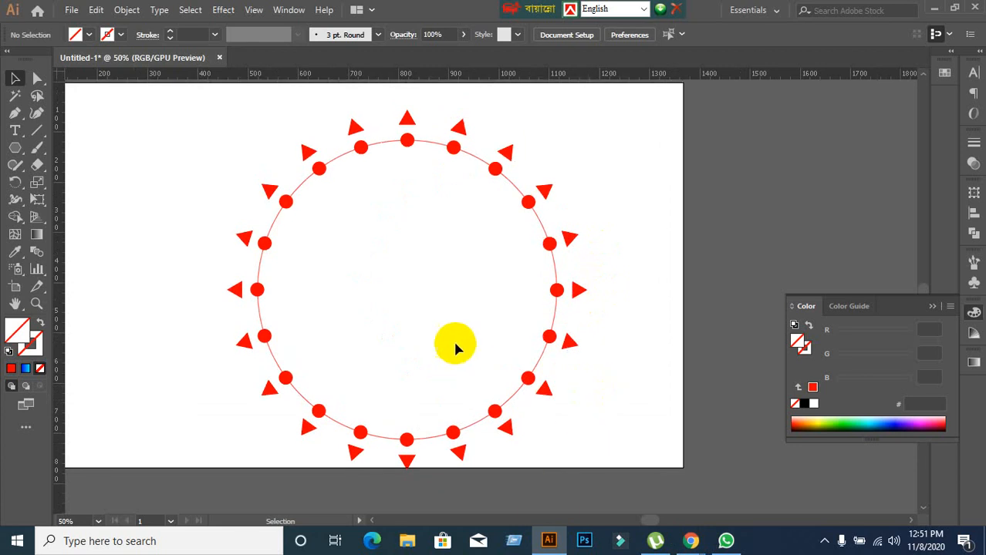
drag(176, 91, 661, 404)
scroll(661, 404, up, 4)
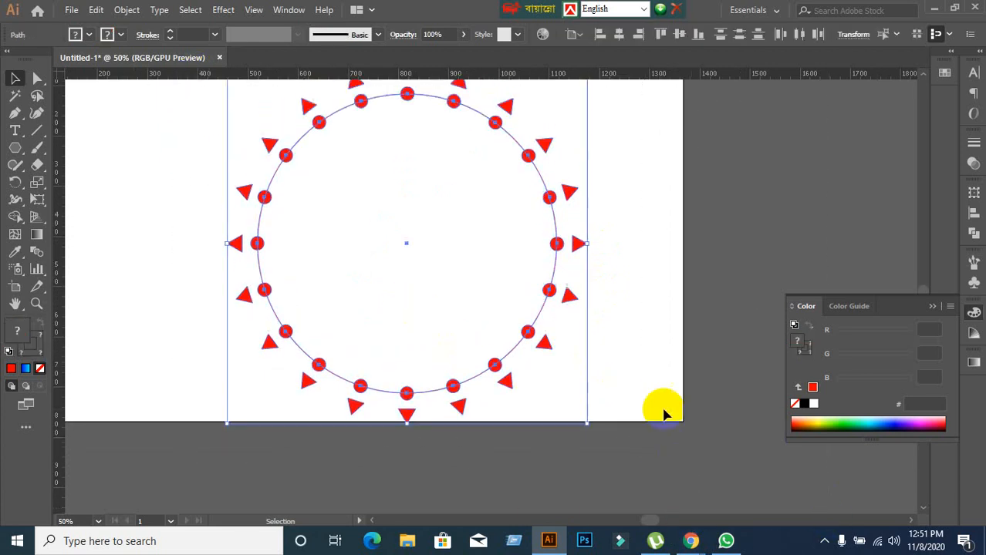
key(Delete)
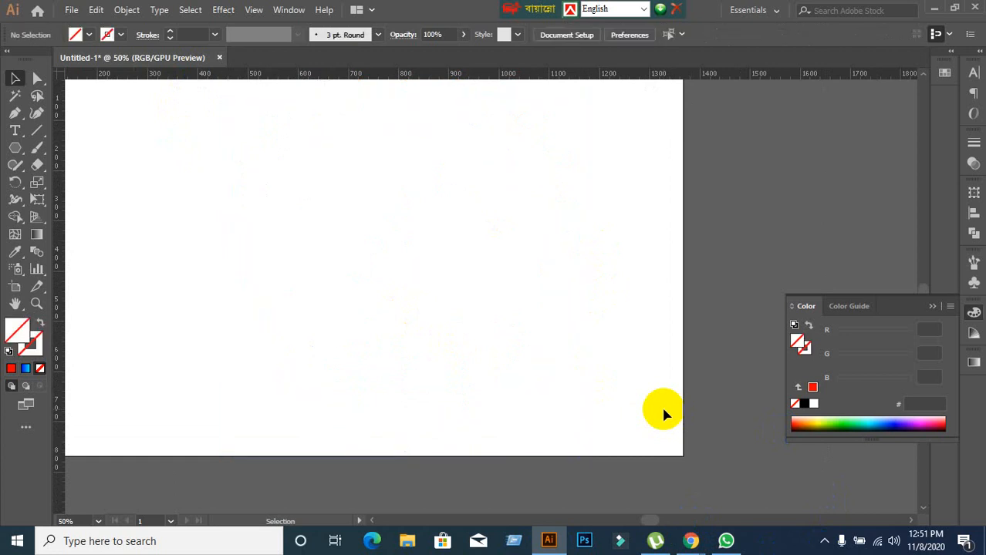
Check the Google Meet call, then return to Illustrator and set a red fill (ff0000) with the empty artboard in view.
mouse_move(692, 536)
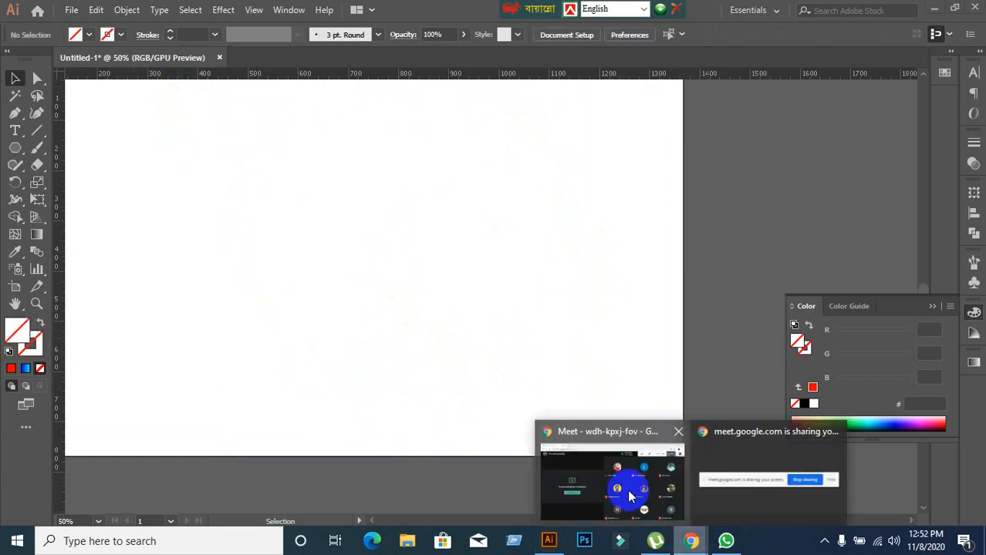
click(590, 468)
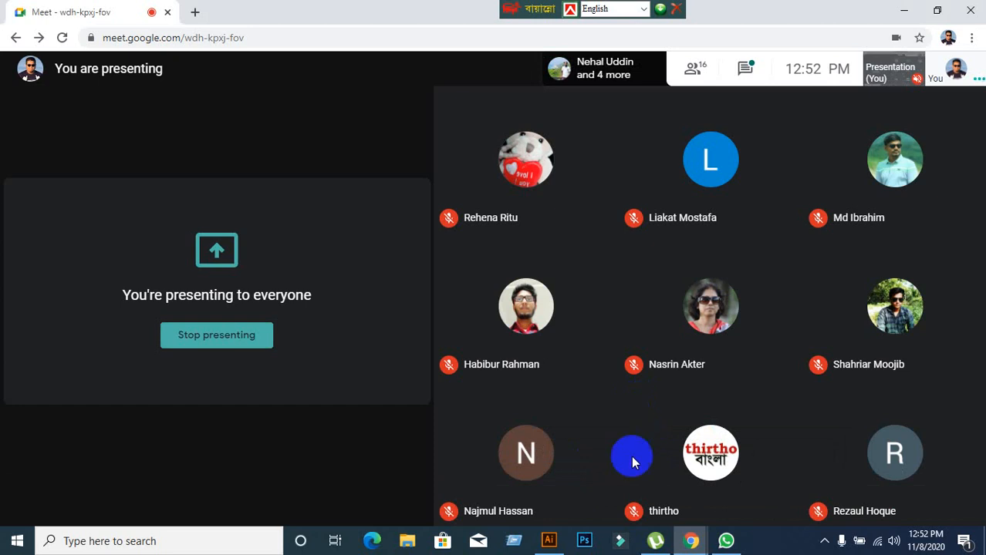
click(548, 541)
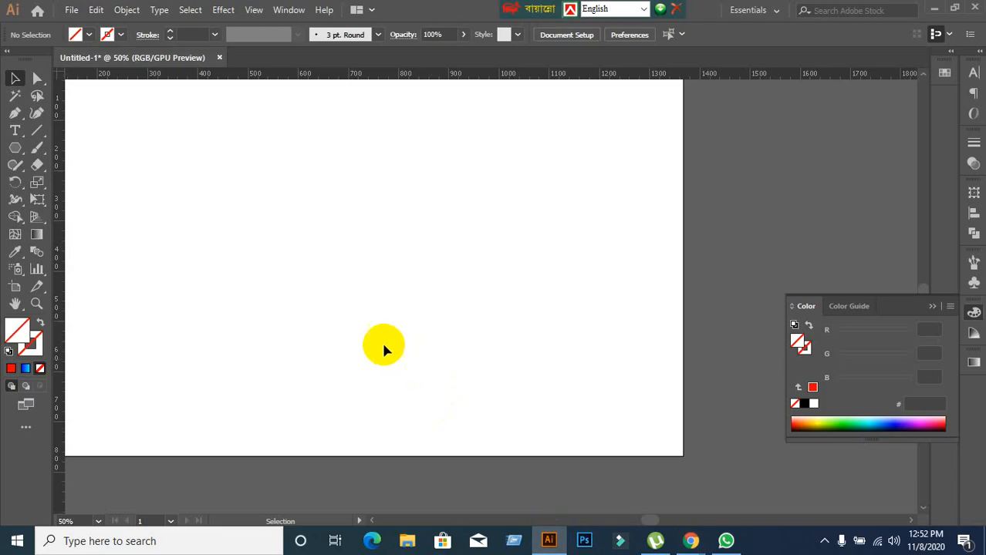
drag(354, 268, 486, 298)
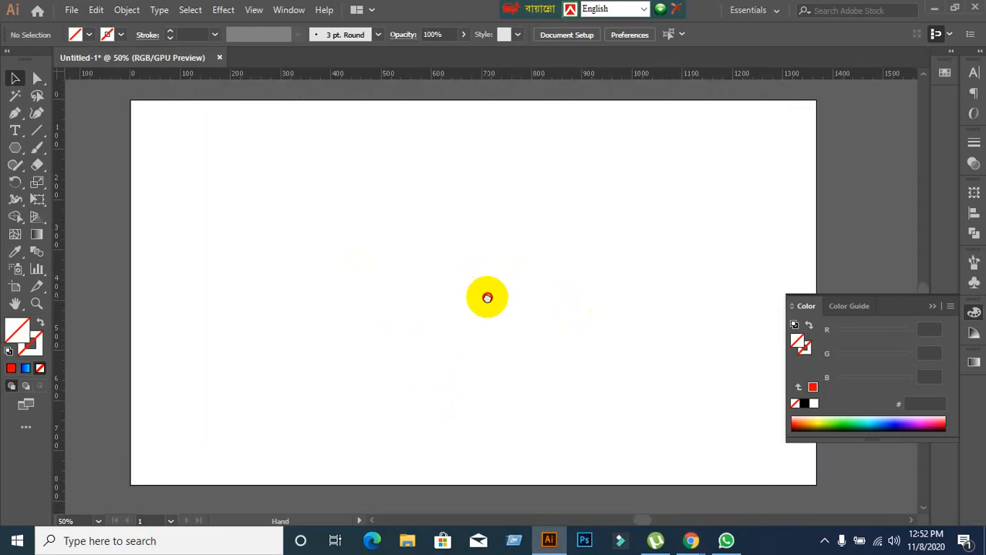
scroll(421, 248, up, 1)
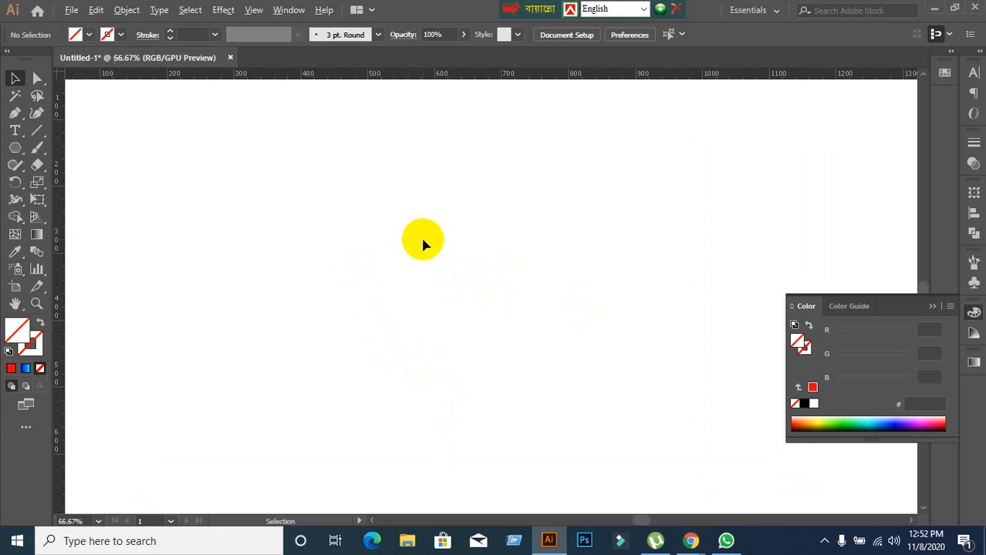
scroll(420, 244, down, 1)
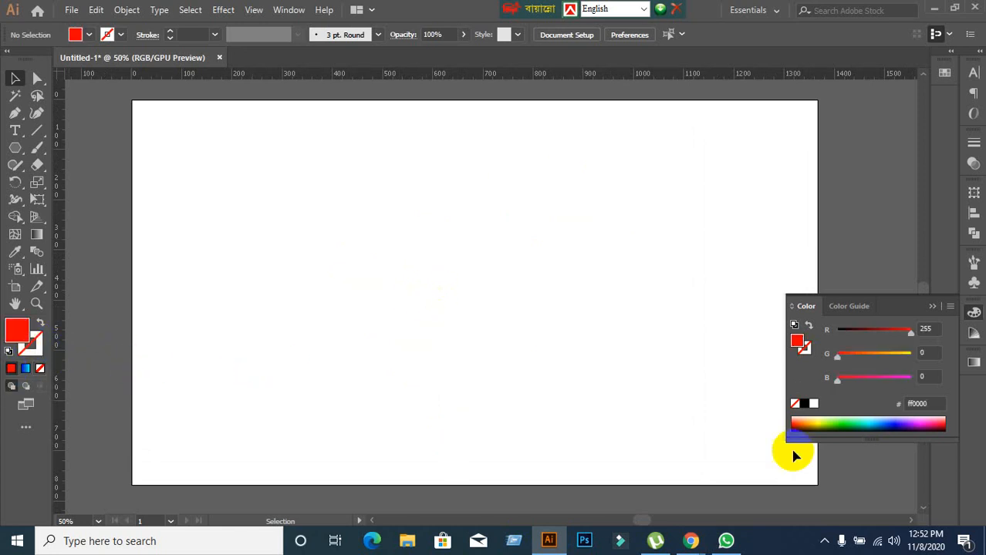
Switch to the Google Meet call and look through its participant list while presenting.
mouse_move(698, 542)
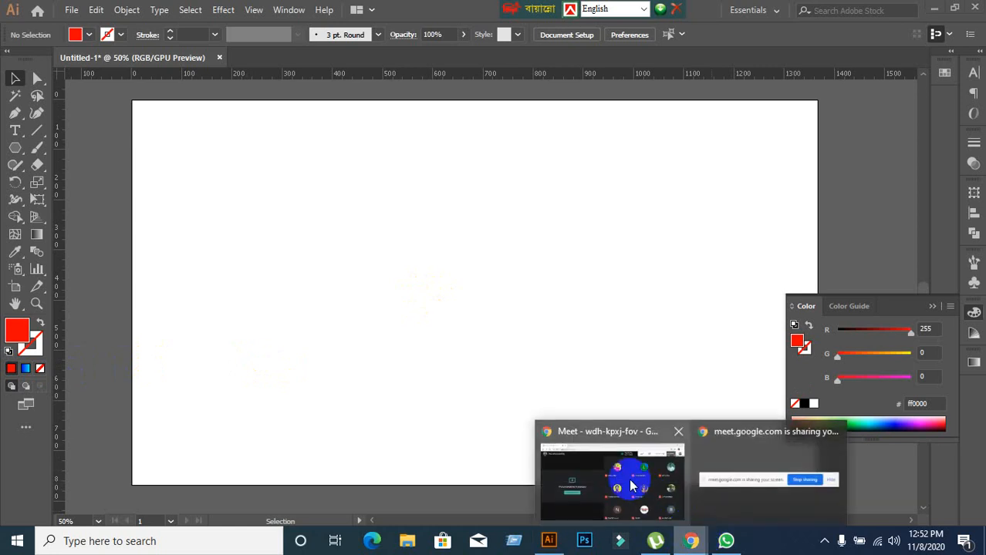
click(629, 478)
click(696, 70)
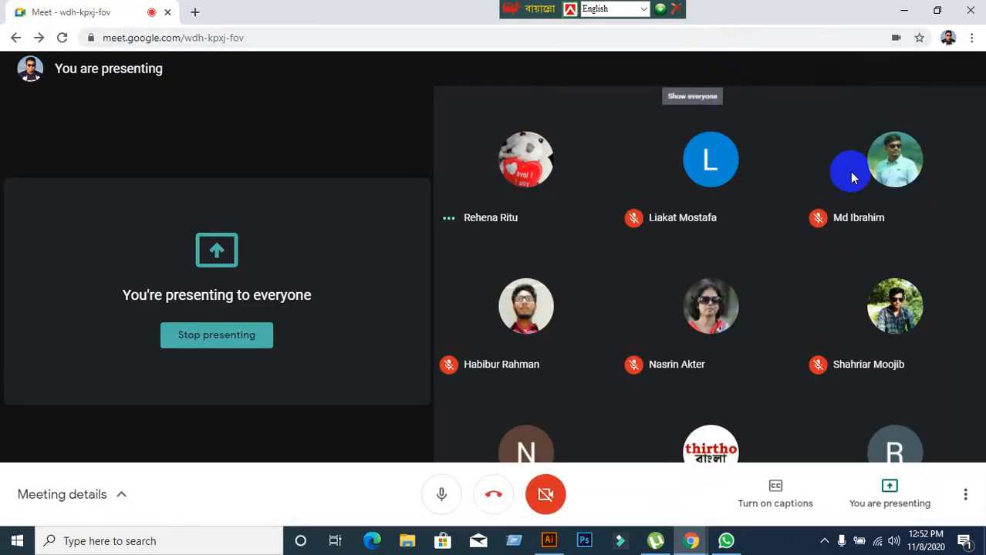
scroll(929, 343, down, 5)
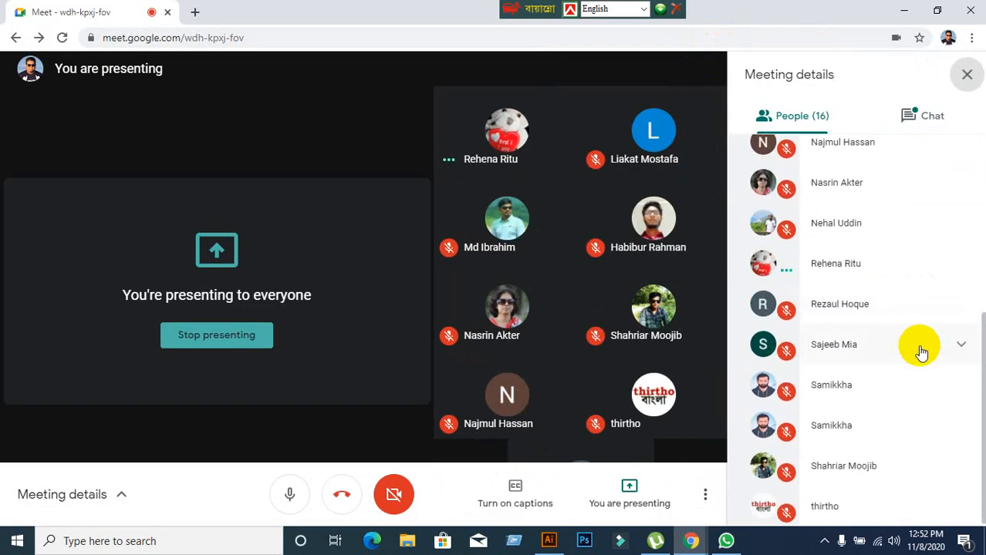
Look back through the meeting's participant list, read the chat messages, and close the meeting details.
scroll(922, 352, up, 3)
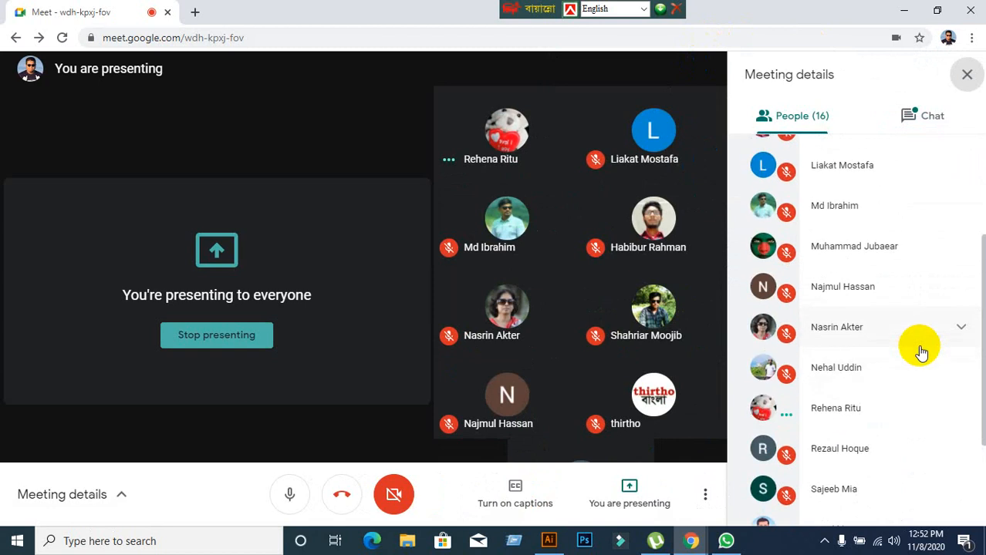
scroll(920, 349, up, 5)
click(910, 121)
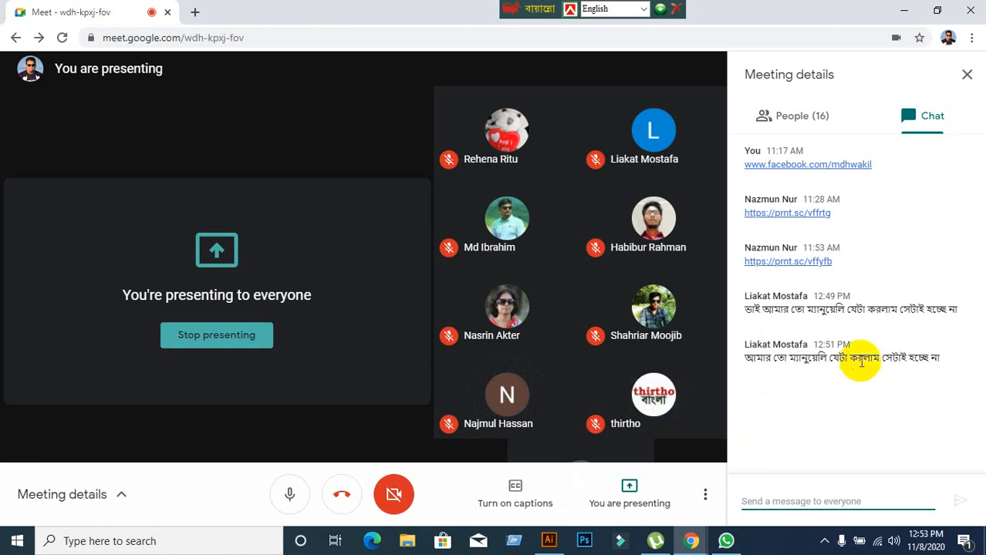
click(974, 74)
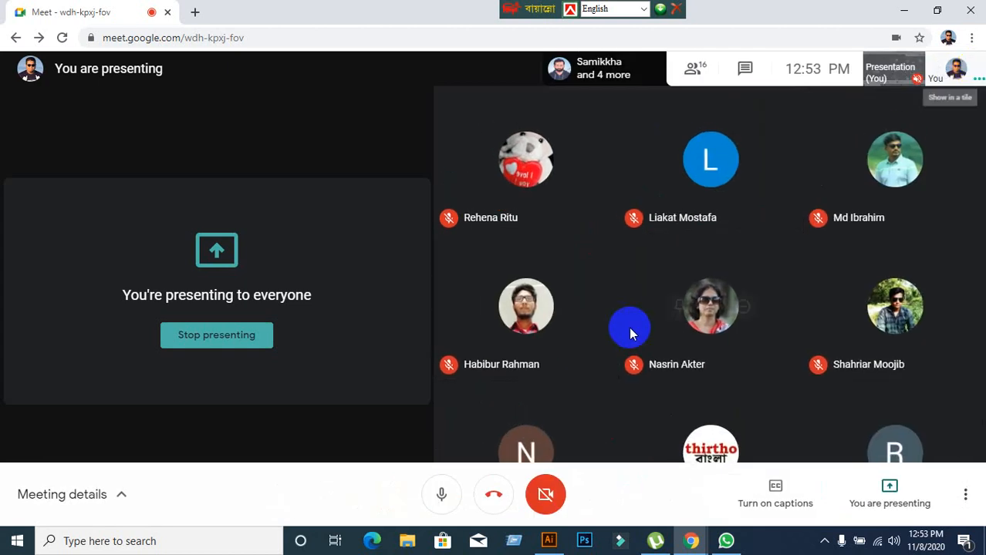
Show the empty Illustrator artboard briefly, return to the Google Meet call, and read its new chat messages.
mouse_move(860, 308)
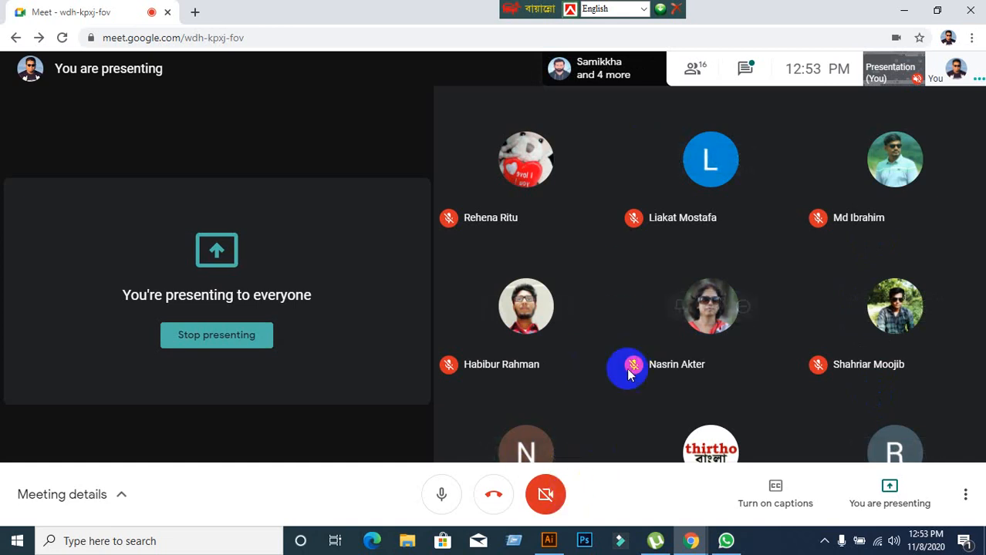
click(549, 541)
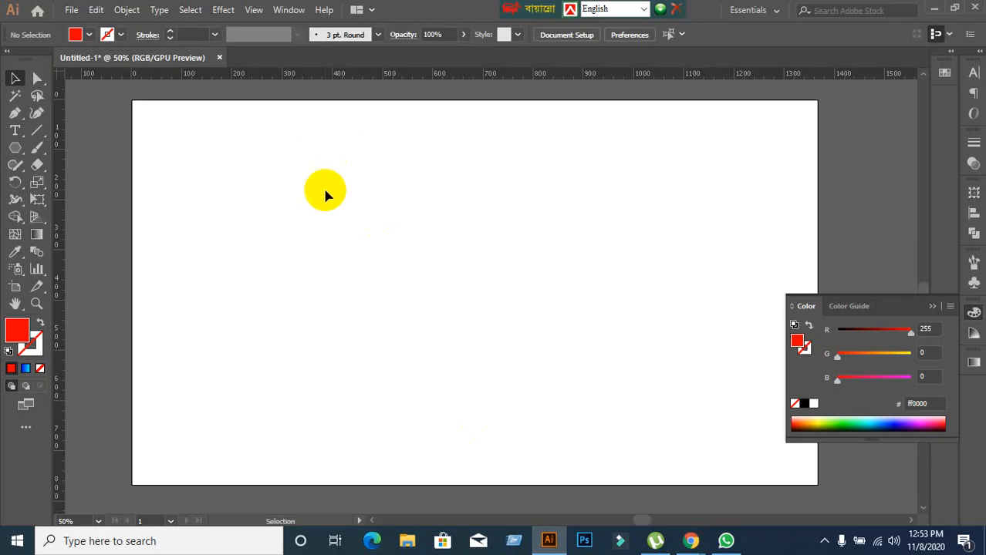
mouse_move(679, 545)
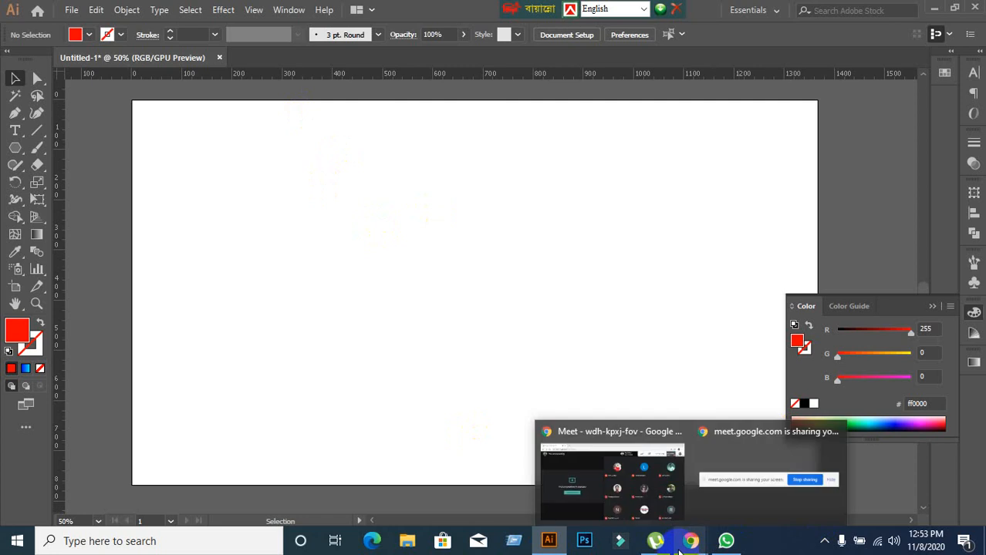
click(555, 470)
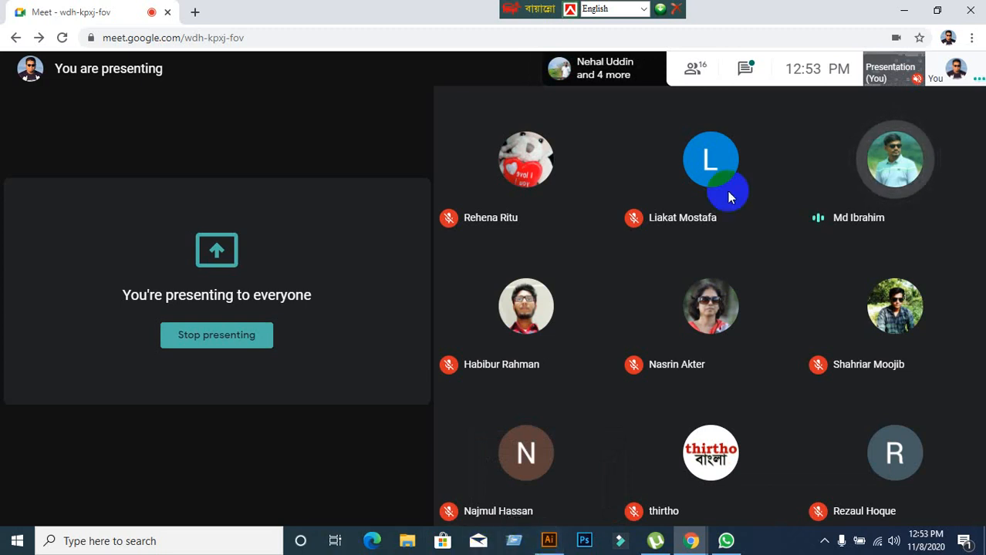
click(746, 69)
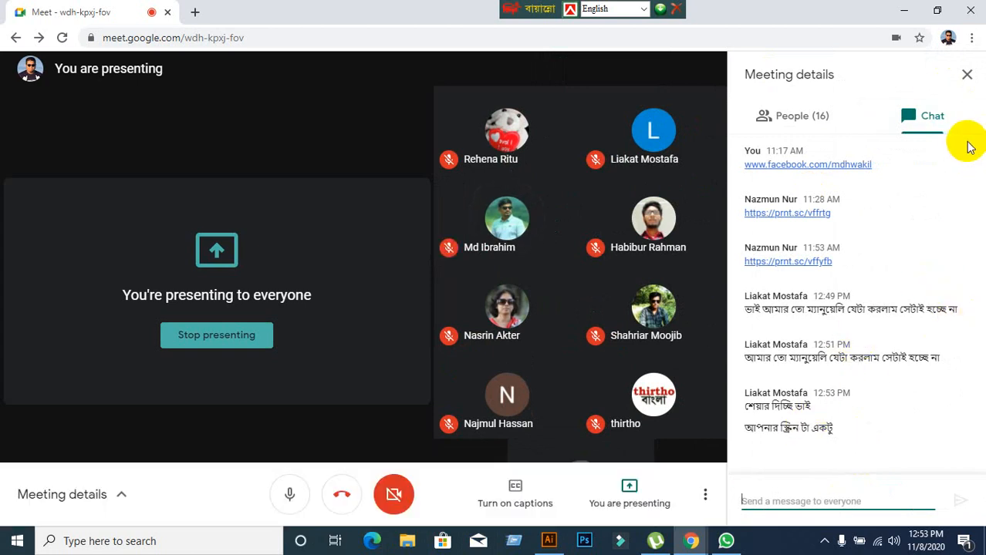
click(965, 73)
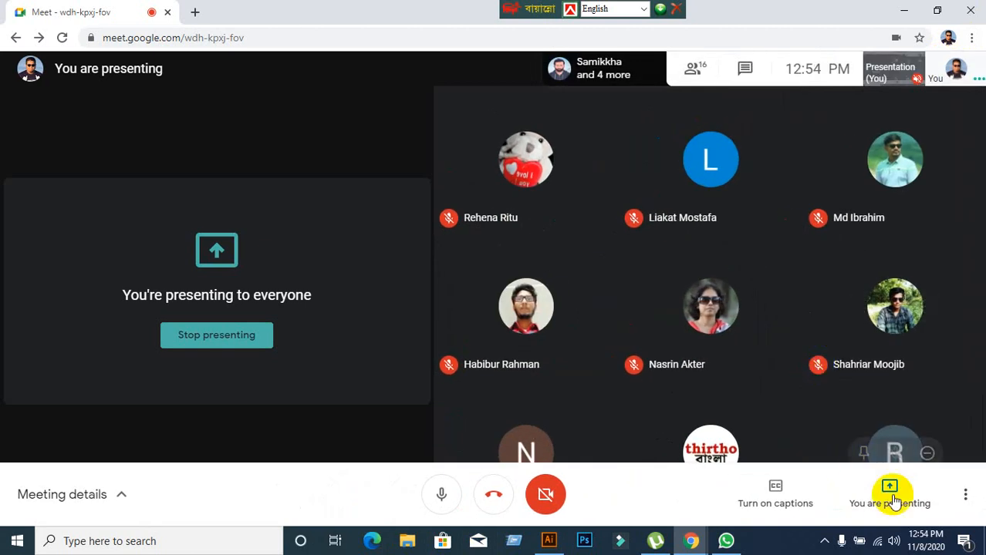
Stop presenting the screen in the Google Meet call and switch to Illustrator.
click(888, 508)
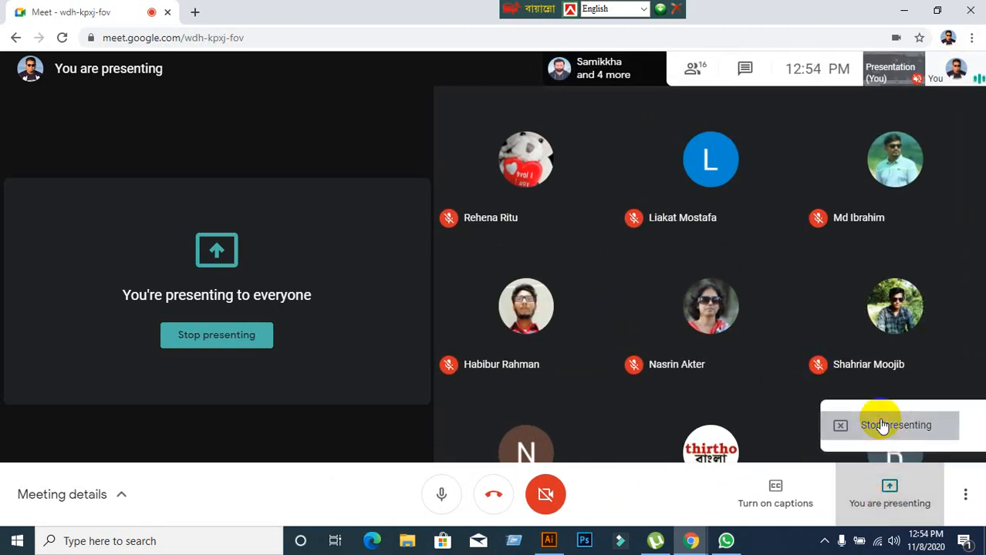
click(258, 503)
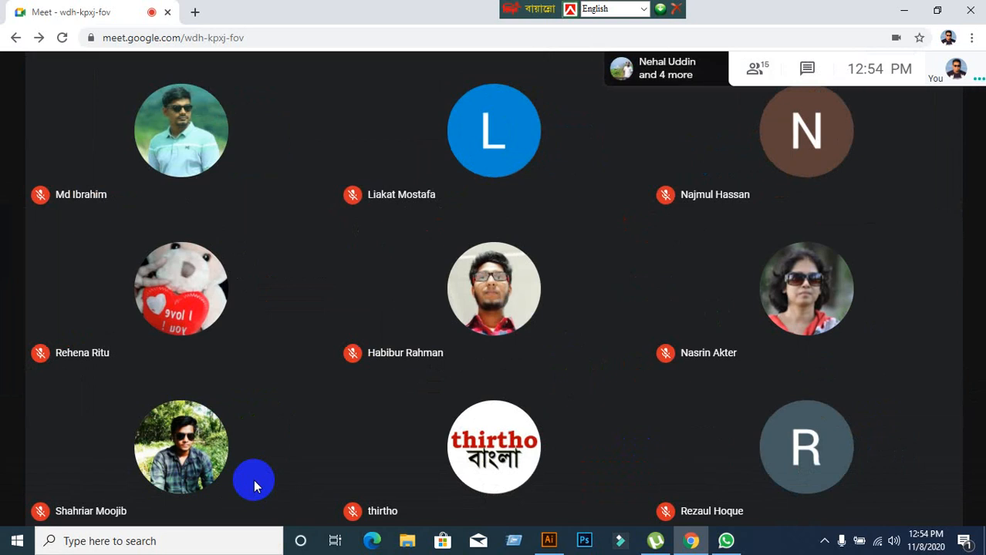
mouse_move(351, 473)
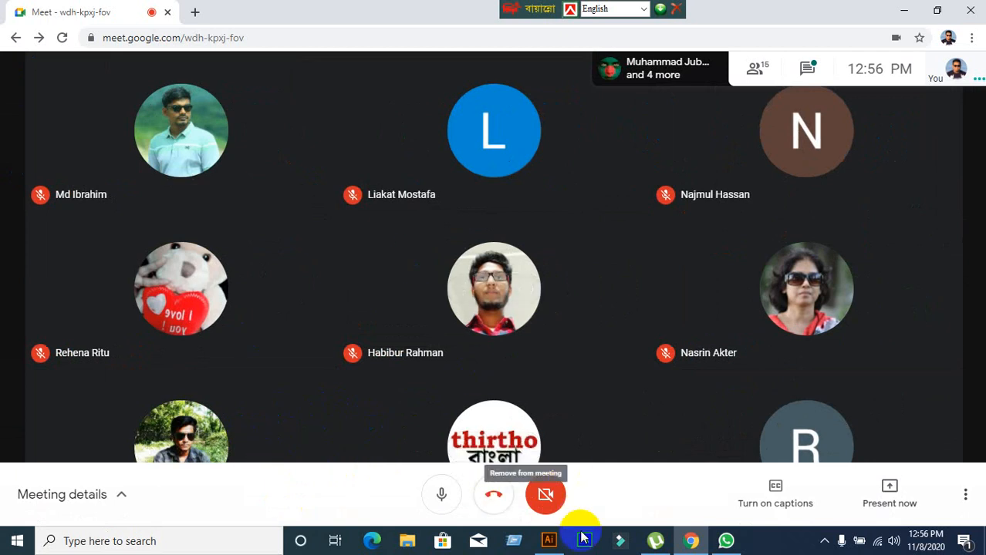
mouse_move(558, 546)
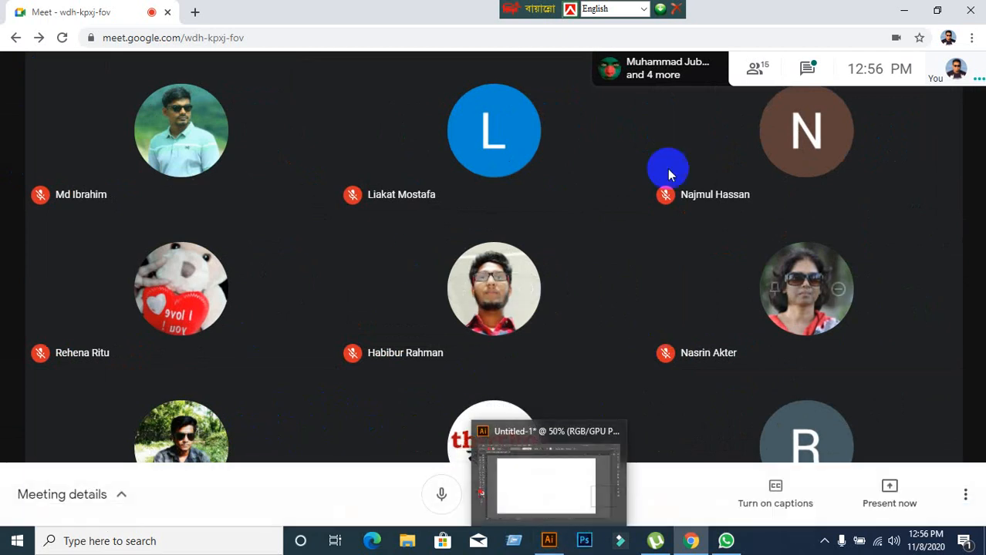
click(549, 541)
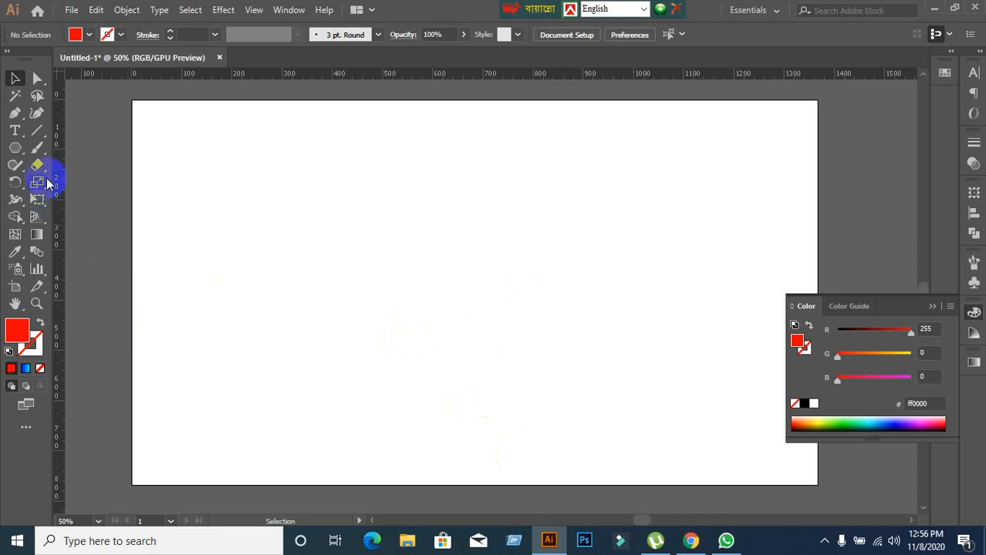
drag(19, 148, 59, 147)
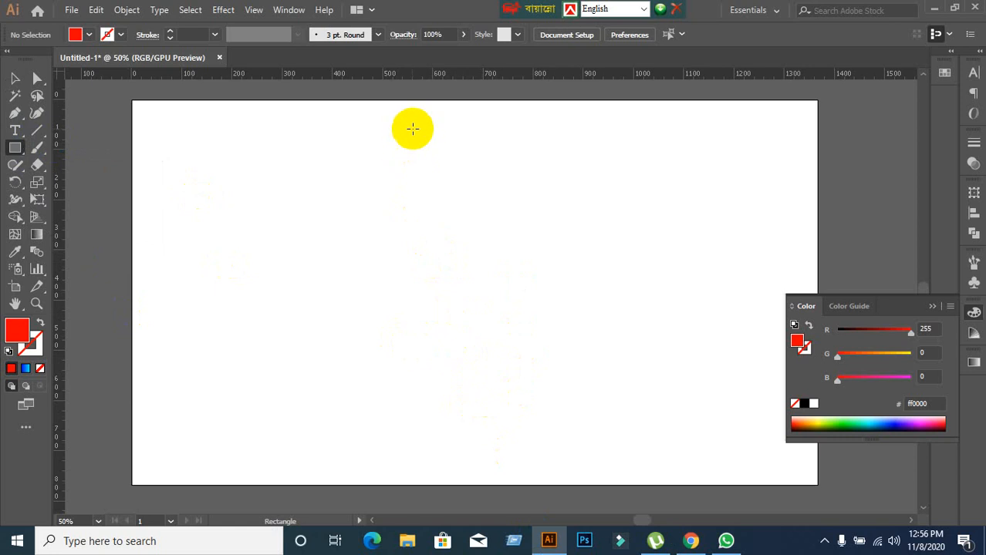
drag(413, 129, 438, 377)
key(ctrl+z)
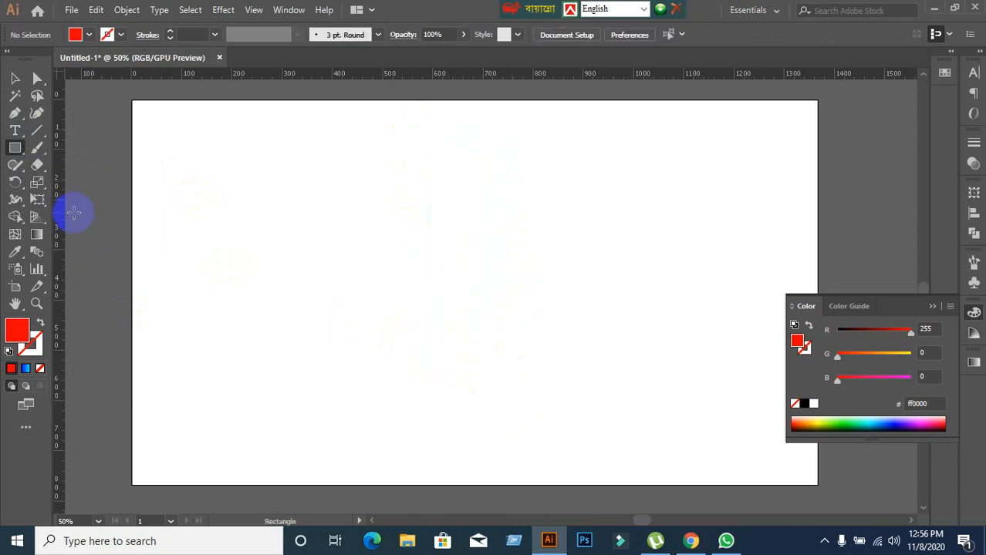
Draw a red upright triangle about 410 px wide with the Polygon tool, overlapping the artboard's upper edge.
drag(15, 154, 73, 206)
click(383, 272)
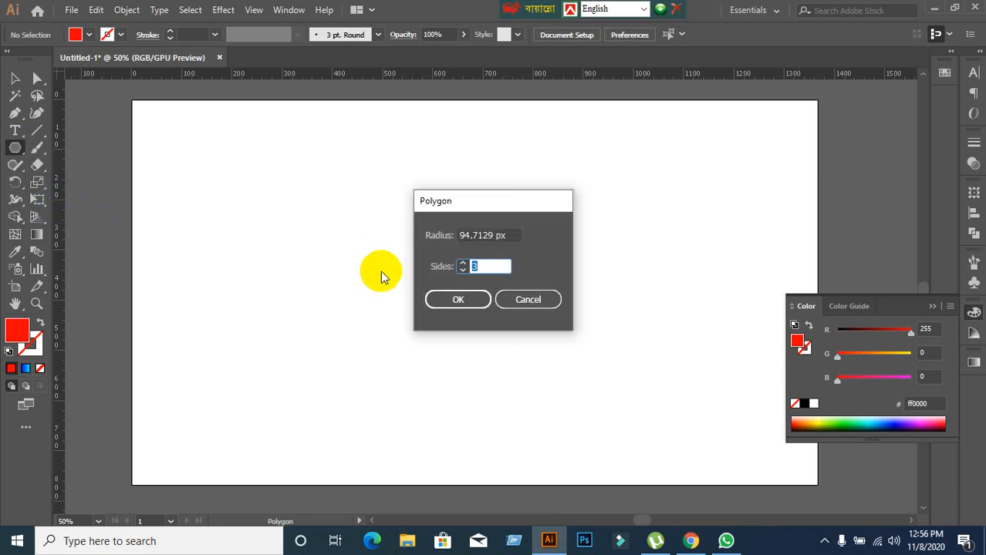
click(551, 302)
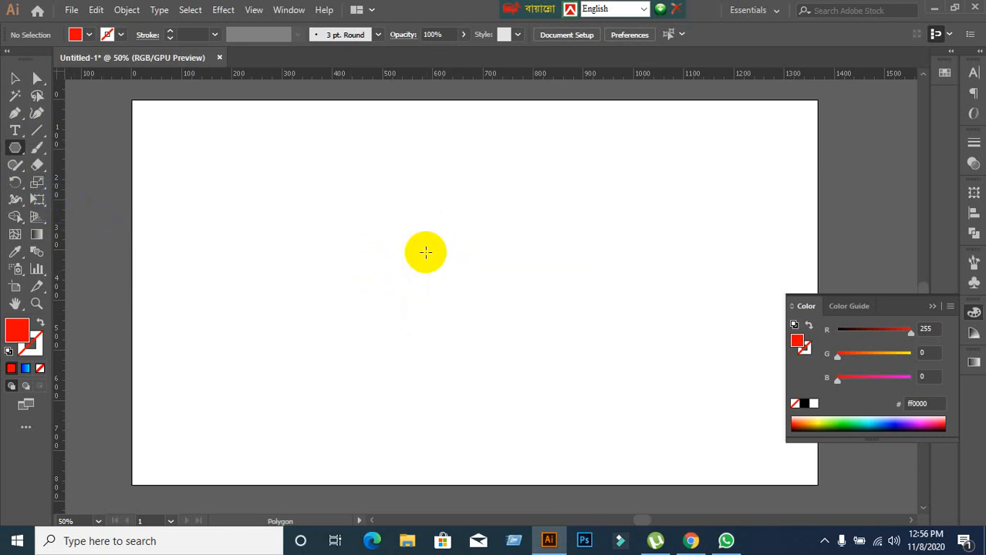
drag(350, 185, 447, 255)
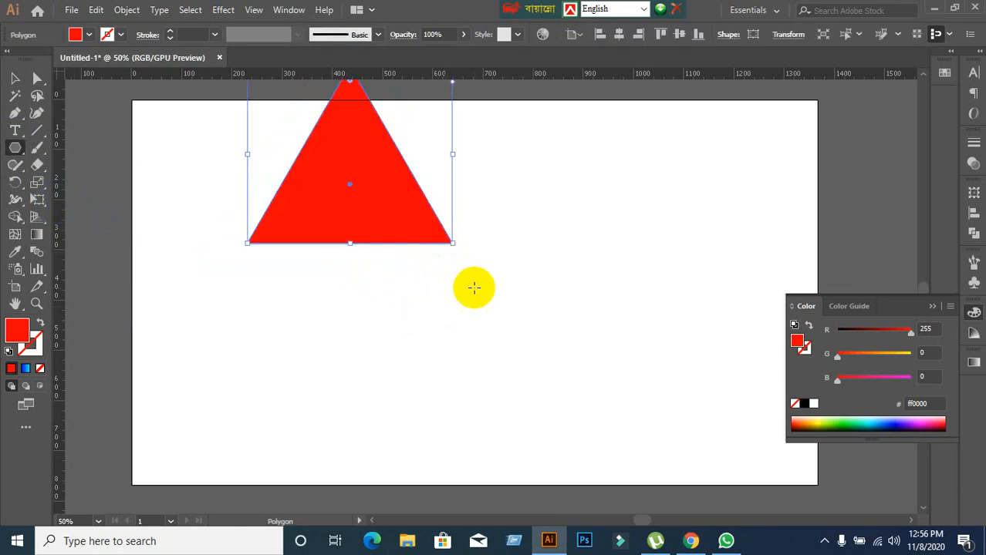
Switch to the Google Meet call, present the entire screen to the meeting, and hide the screen-sharing notice.
click(691, 541)
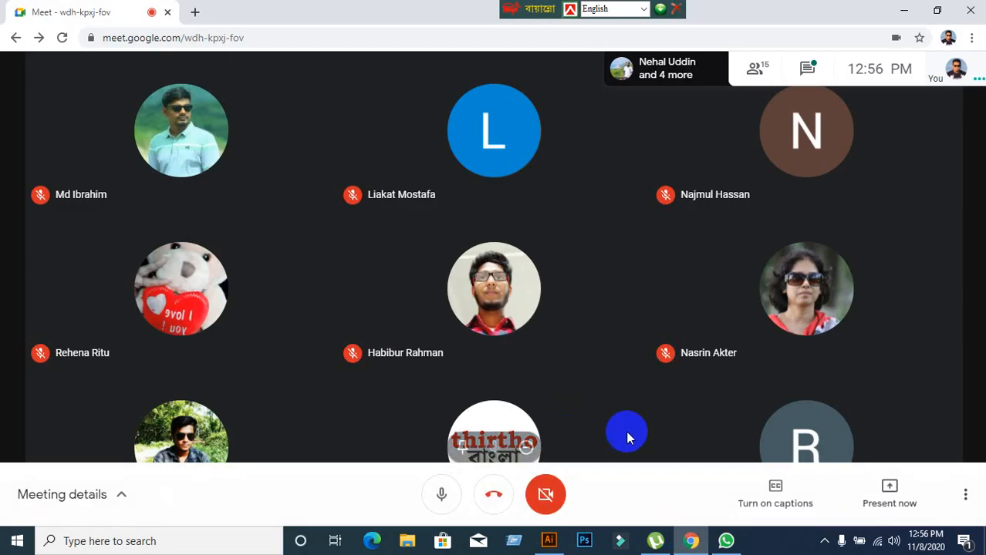
click(872, 502)
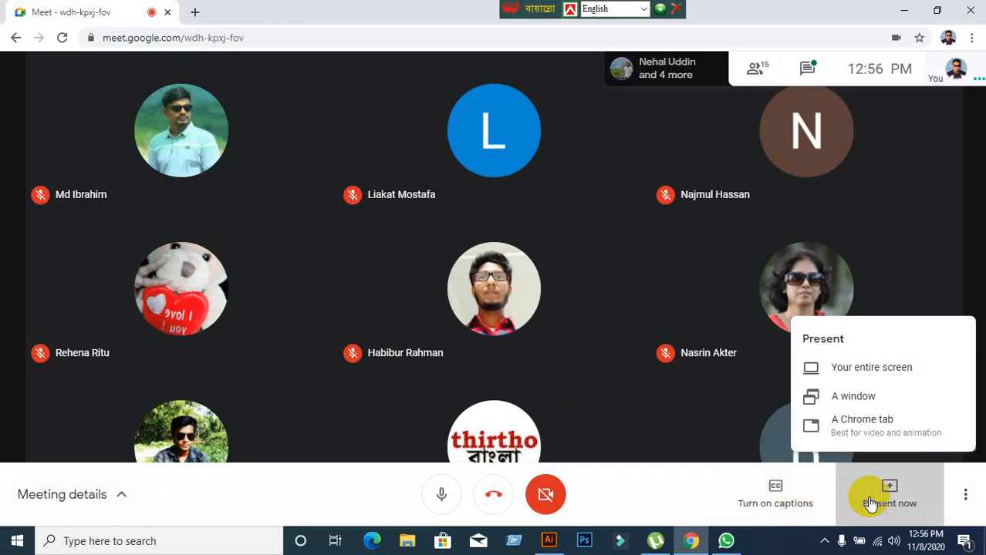
click(844, 371)
click(470, 191)
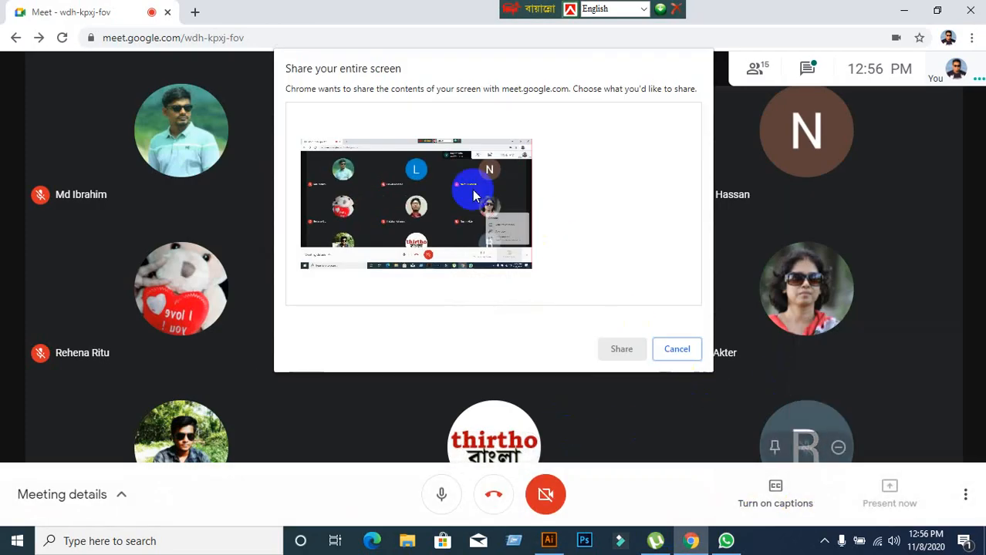
click(619, 349)
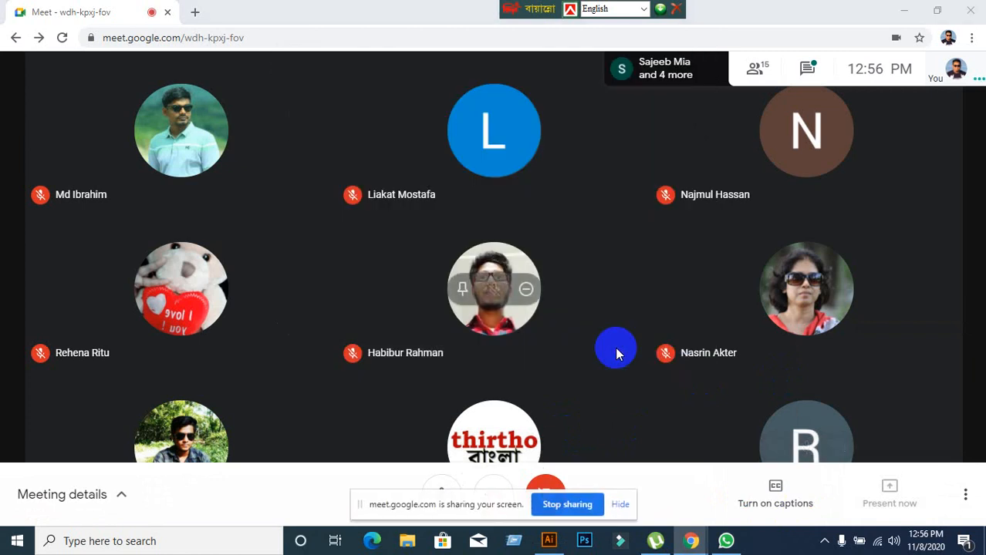
click(622, 503)
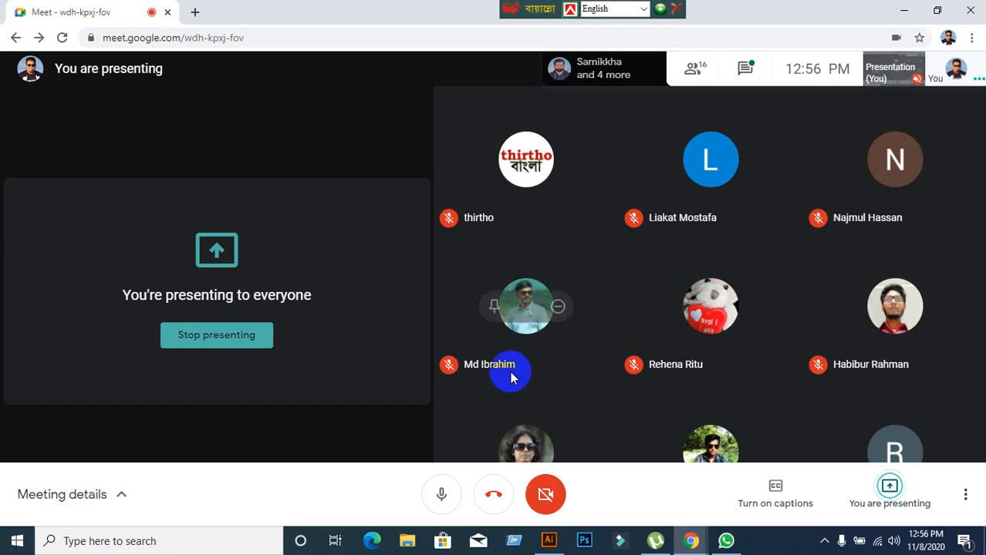
Switch to Illustrator and move the red triangle down so it lies fully inside the artboard.
click(548, 541)
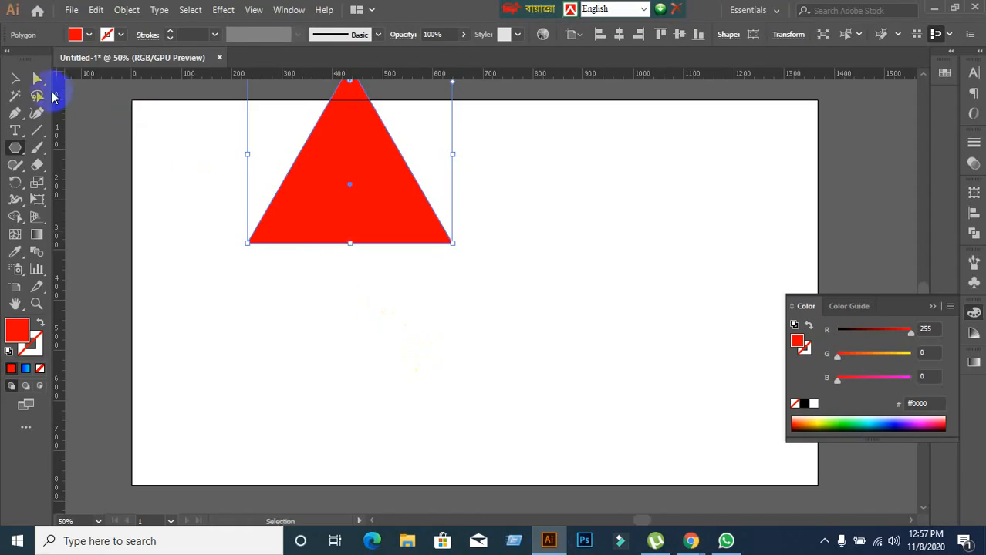
click(15, 79)
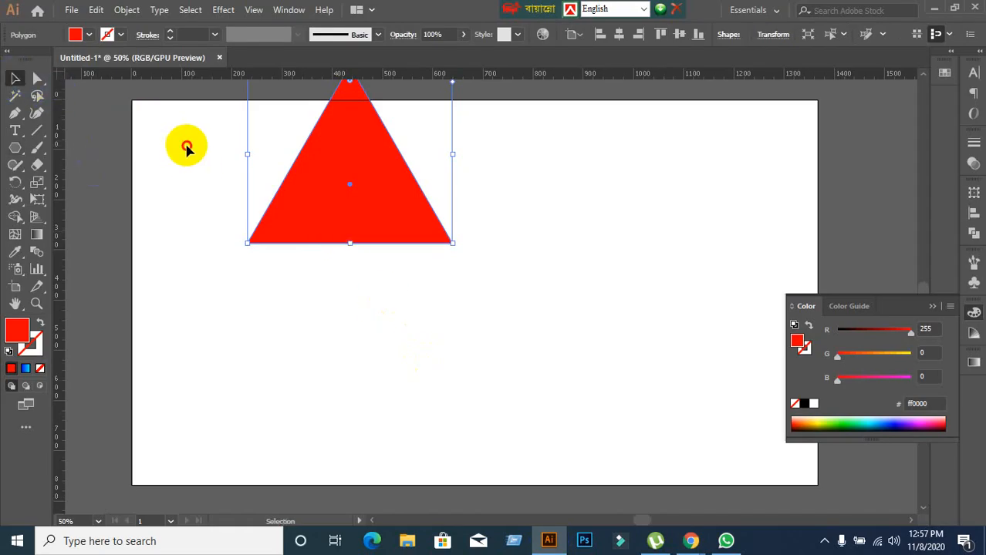
drag(378, 191, 432, 343)
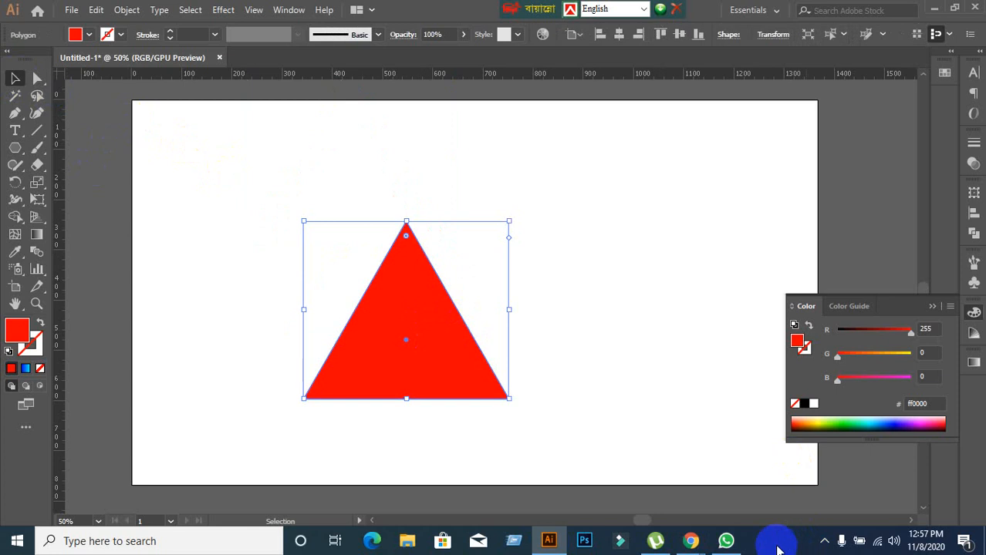
Check the Google Meet call, then return to Illustrator and move the triangle to the artboard's left half.
mouse_move(700, 540)
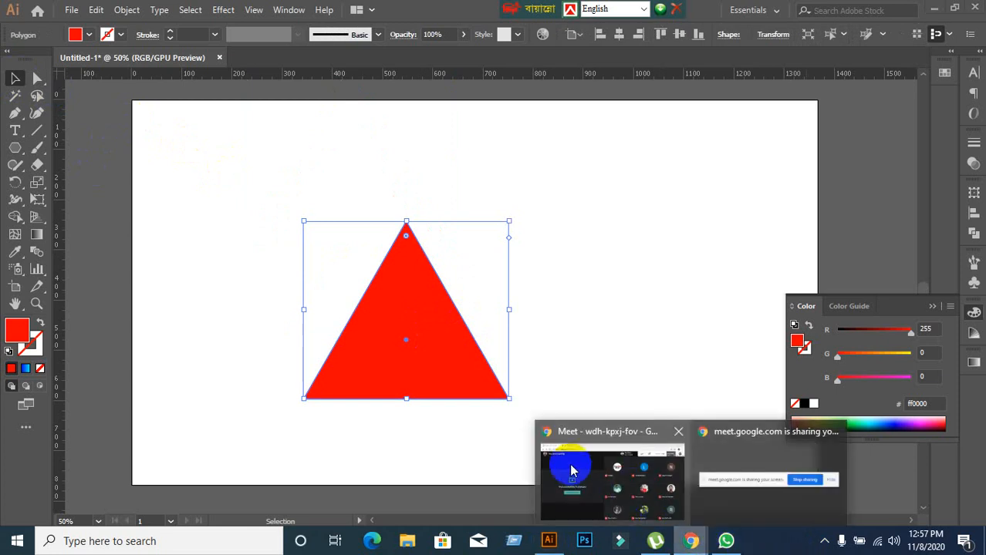
click(553, 455)
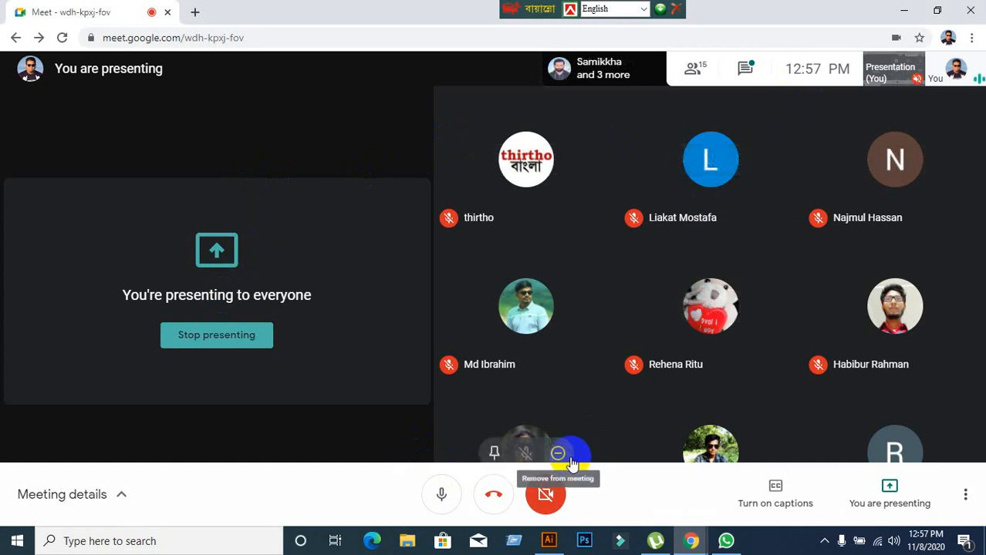
click(550, 540)
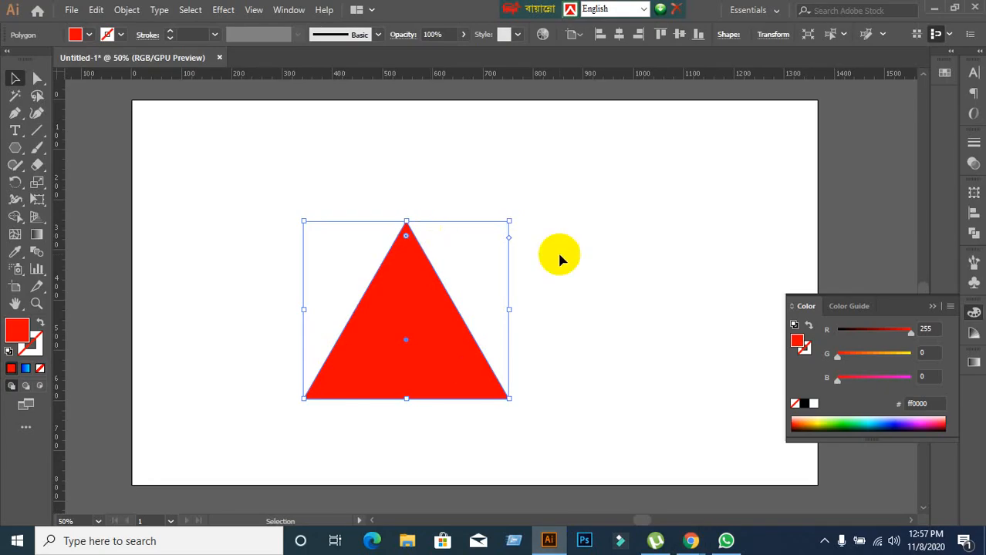
click(488, 359)
drag(423, 351, 328, 324)
click(588, 319)
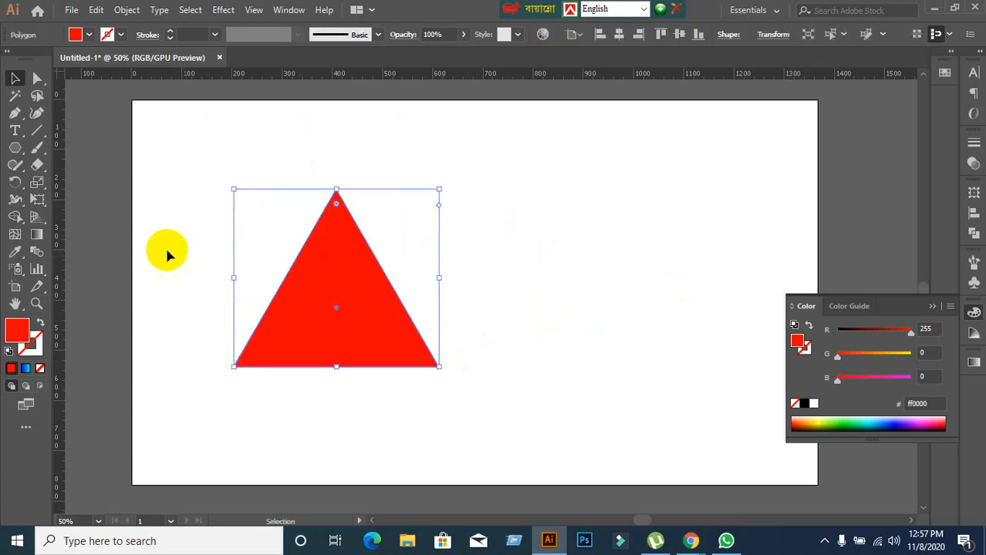
Activate the Reflect tool for the triangle, view its axis options, and cancel without applying a reflection.
drag(15, 188, 62, 199)
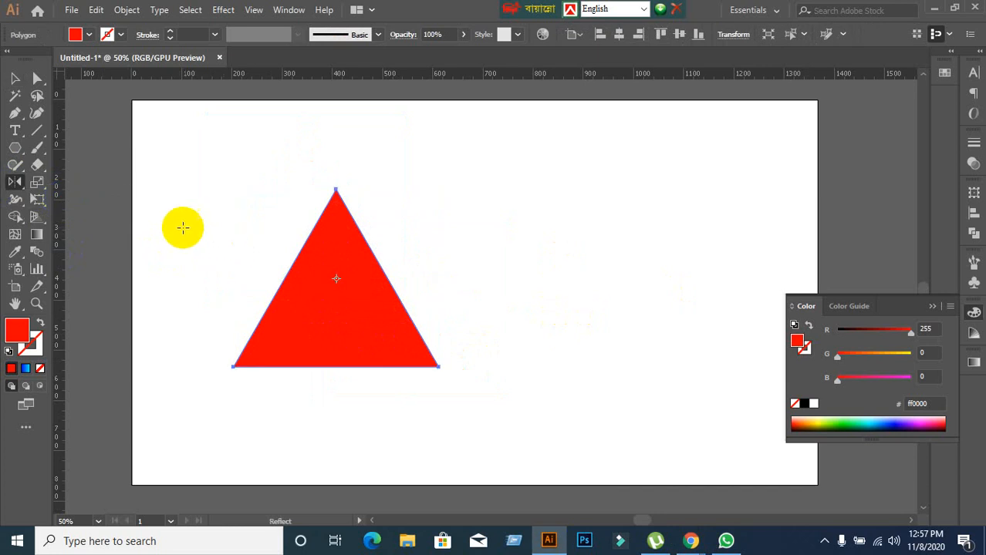
drag(286, 318, 325, 318)
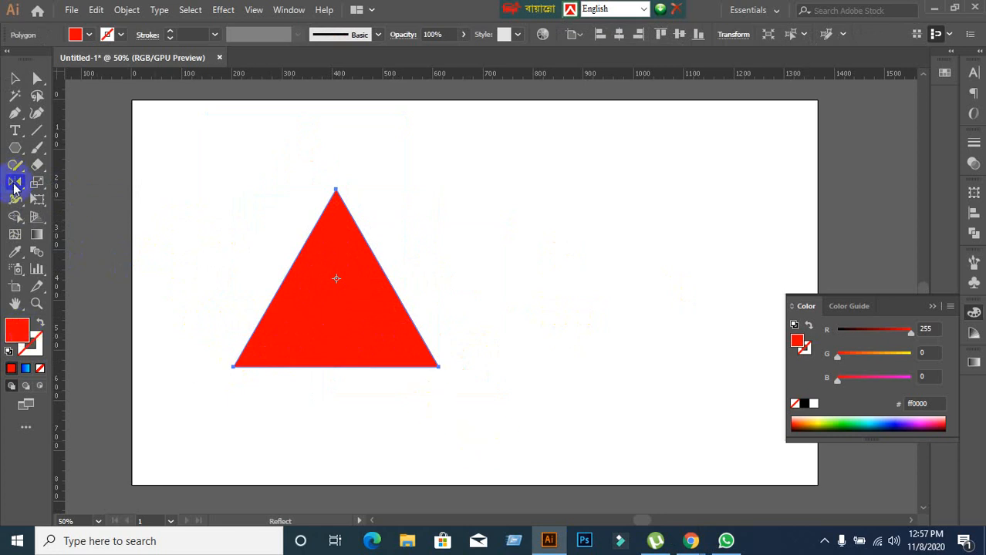
double_click(15, 182)
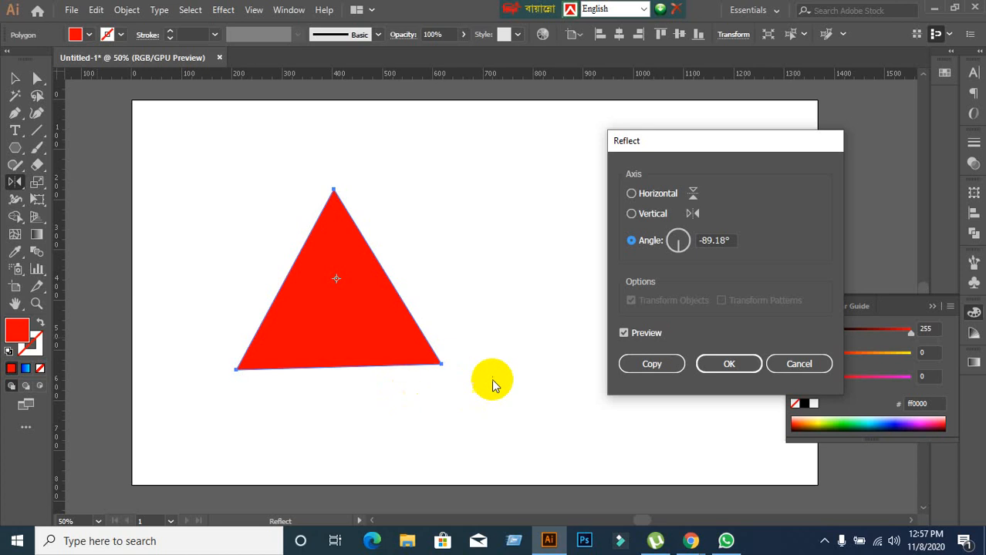
click(799, 364)
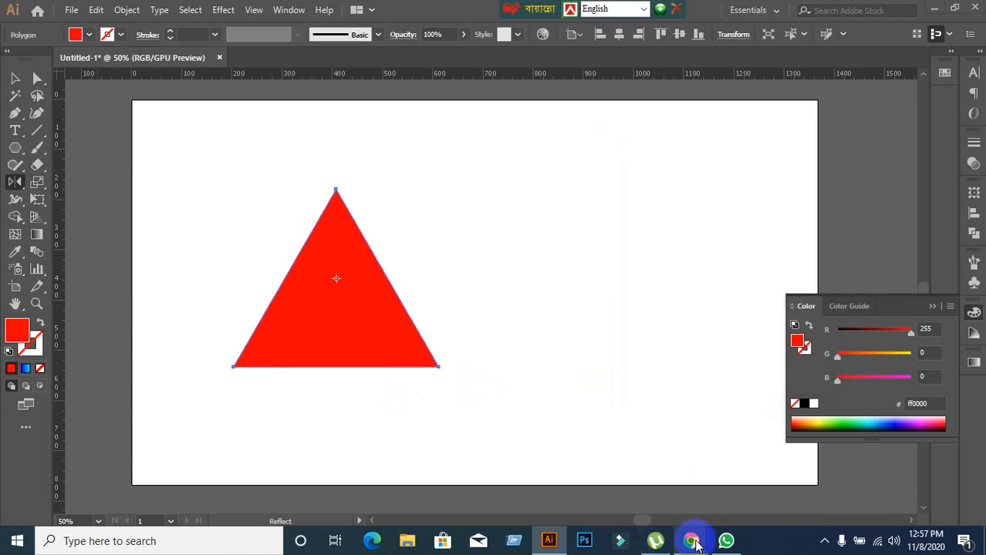
Check the participants in the Google Meet call, then return to Illustrator.
click(690, 540)
click(571, 461)
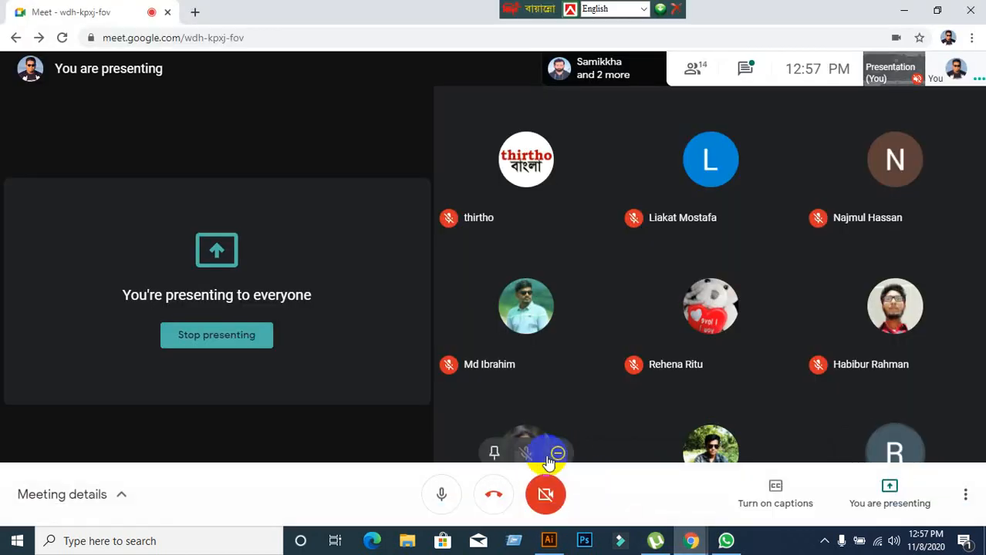
click(548, 541)
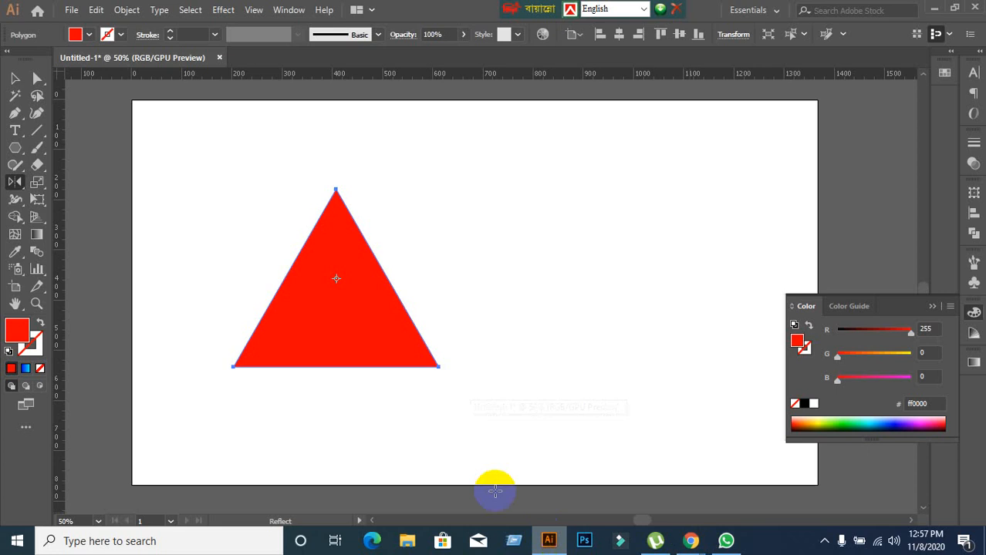
Deselect the red triangle, then select it again with the Selection tool.
key(v)
click(172, 192)
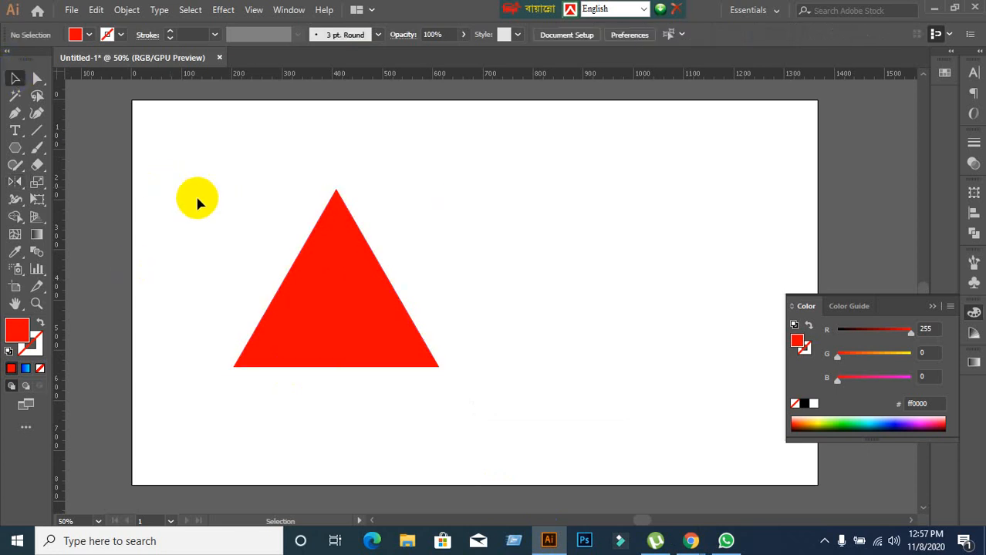
drag(198, 201, 505, 379)
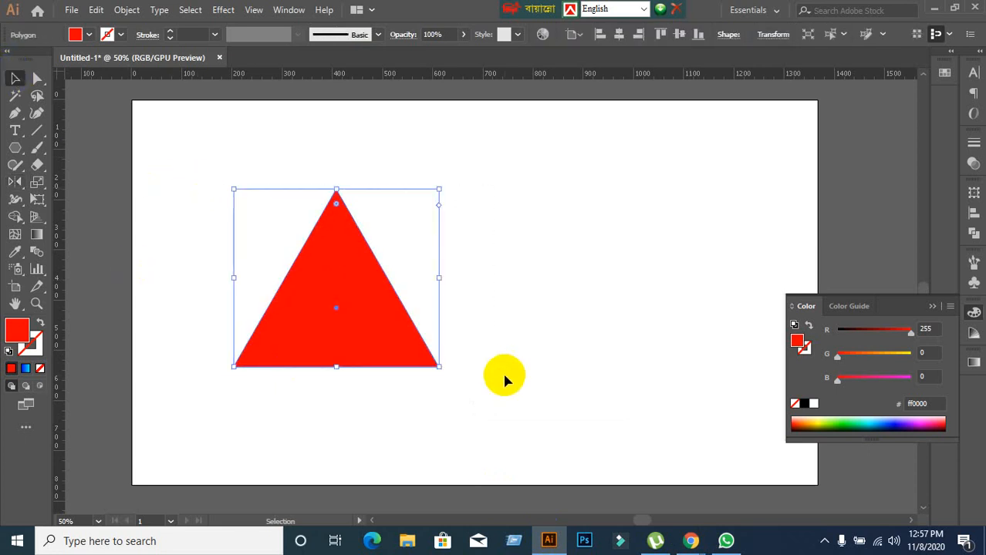
click(502, 377)
click(411, 334)
click(327, 307)
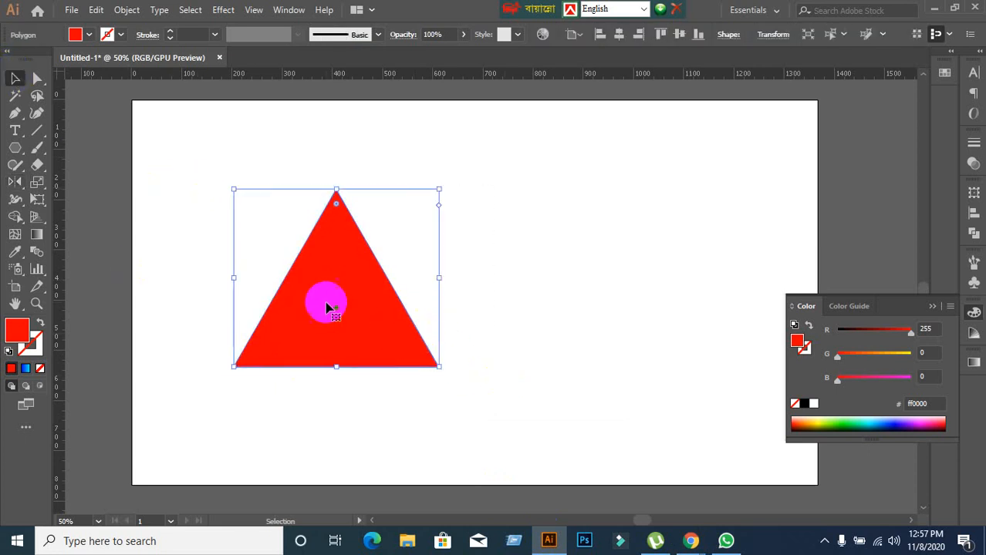
Activate the Reflect tool for the selected triangle and undo the last two small position changes.
mouse_move(10, 188)
mouse_down()
mouse_move(83, 184)
mouse_move(15, 183)
mouse_move(67, 203)
mouse_move(15, 188)
mouse_up()
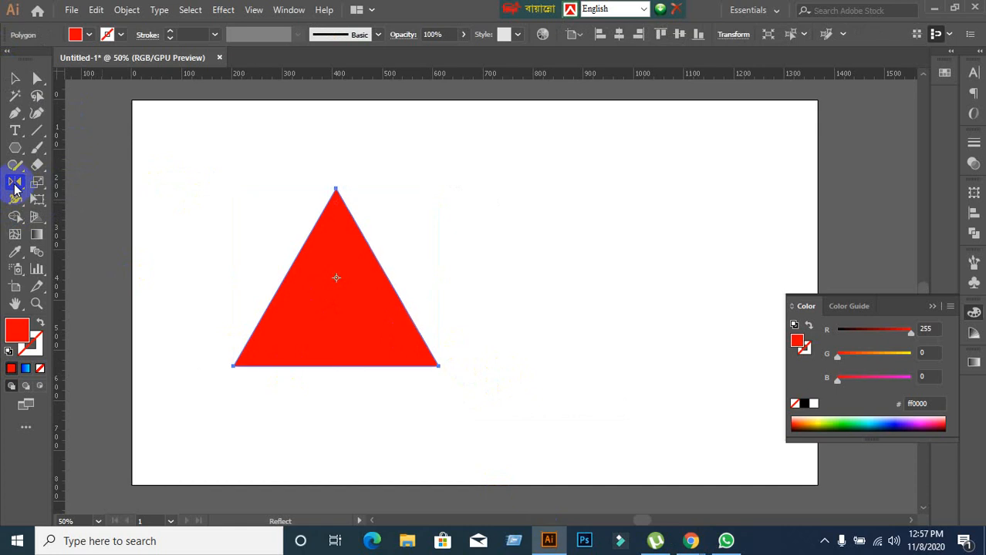
key(v)
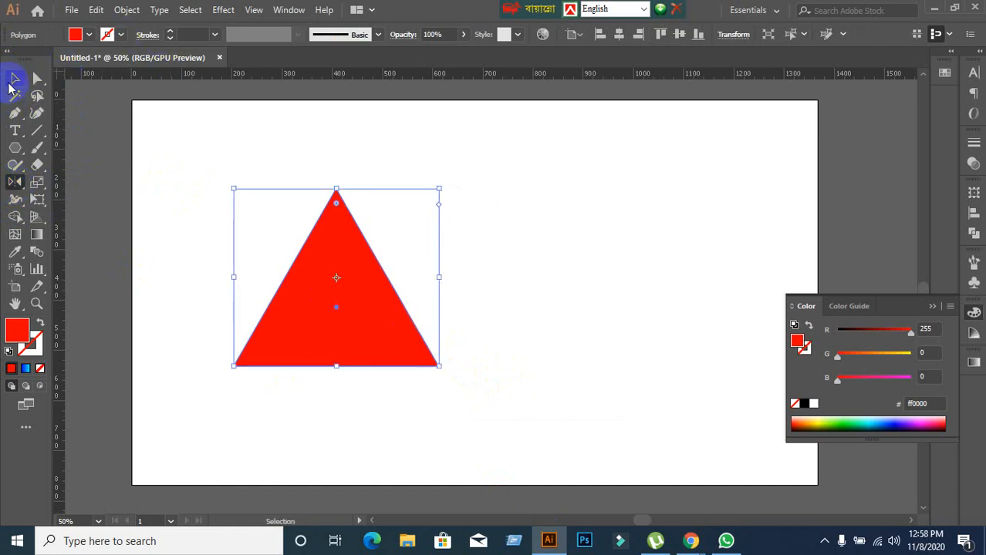
click(15, 182)
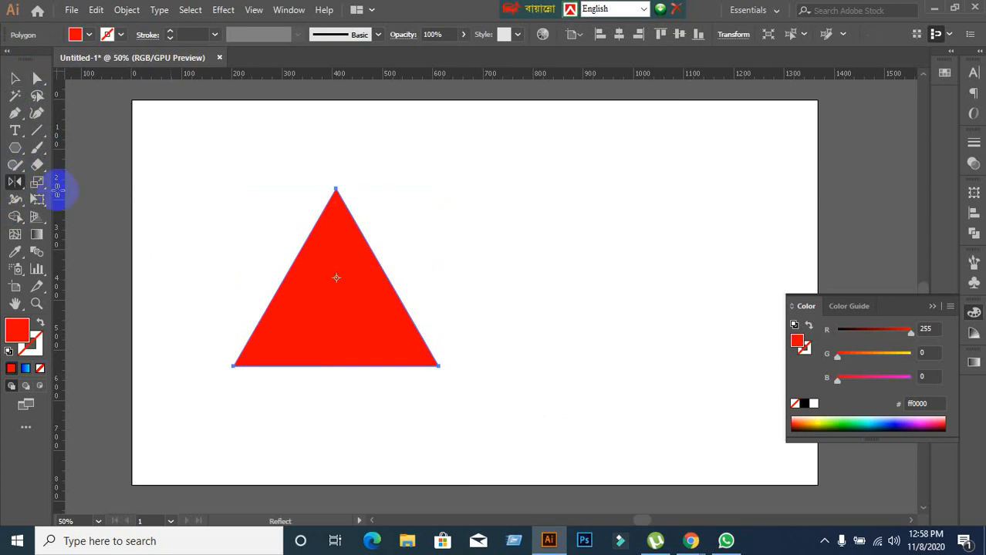
key(ctrl+z)
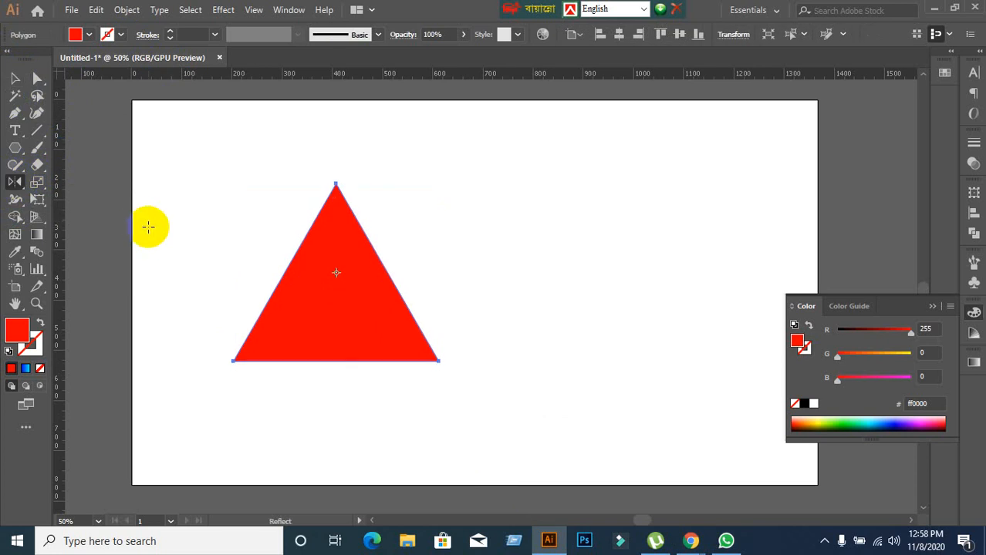
key(ctrl+z)
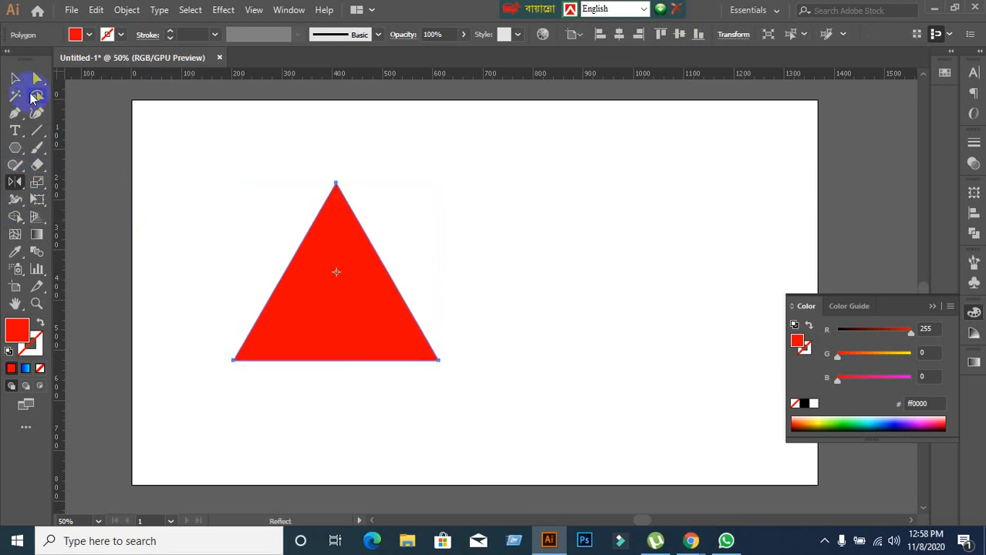
Reselect the red triangle with the Selection tool, then choose the Reflect tool from the rotate and reflect group.
click(14, 80)
click(216, 225)
click(322, 266)
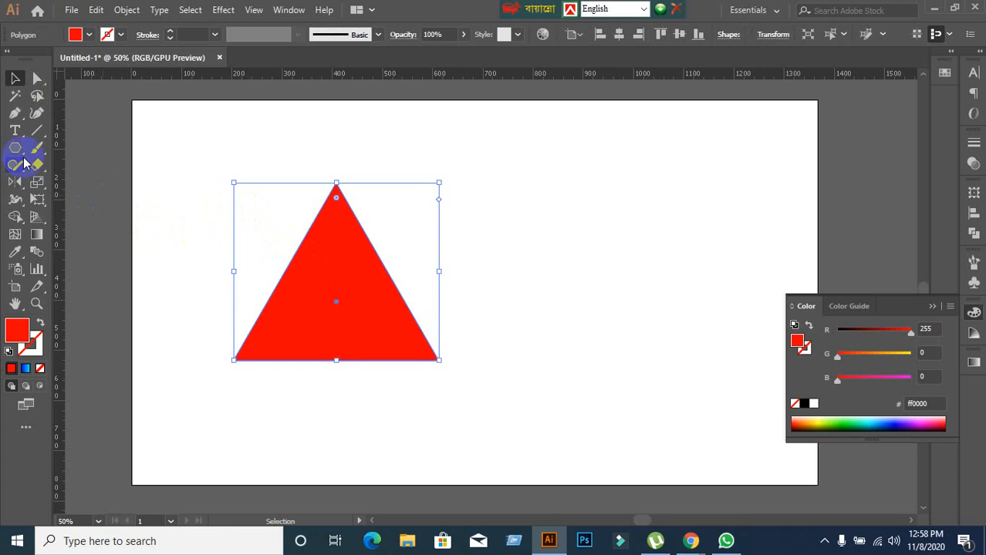
drag(20, 187, 65, 199)
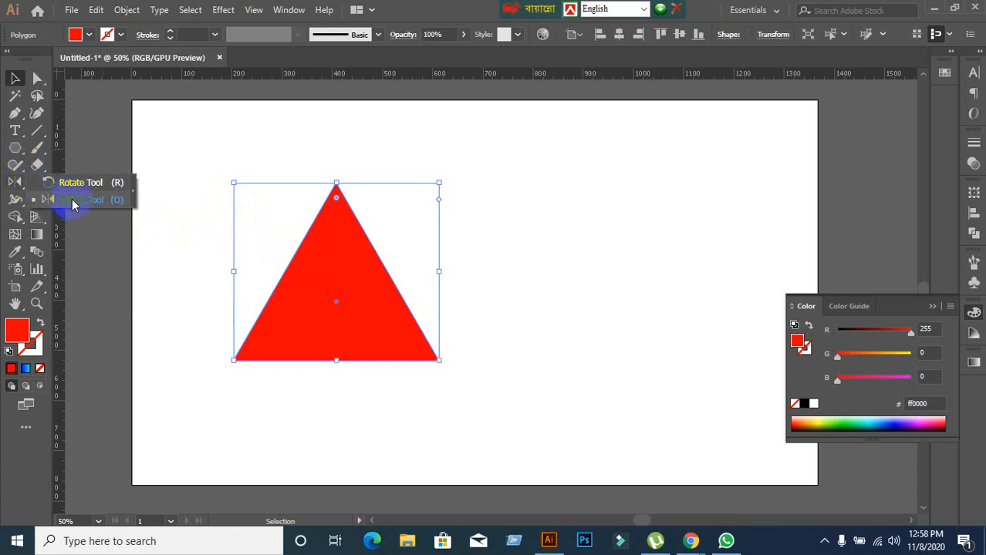
drag(72, 199, 71, 199)
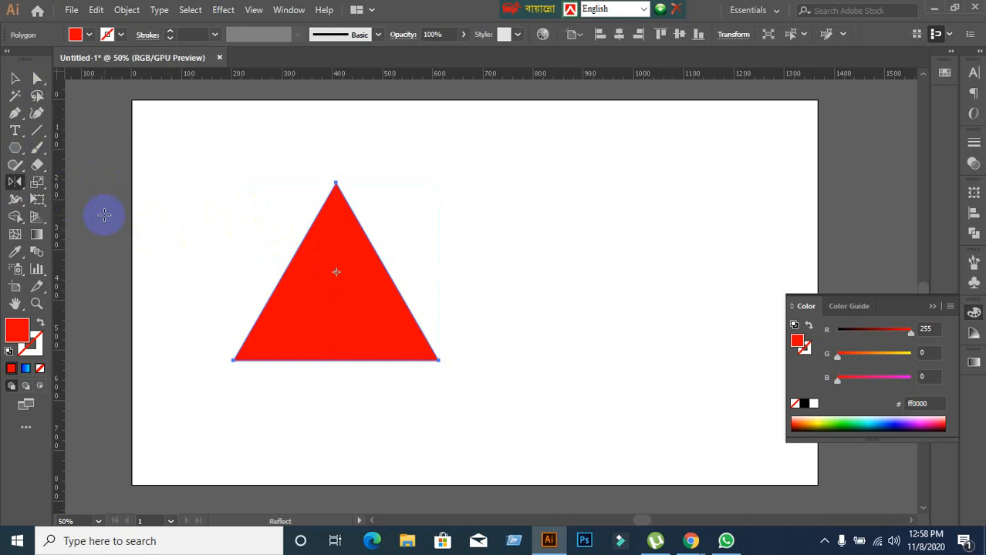
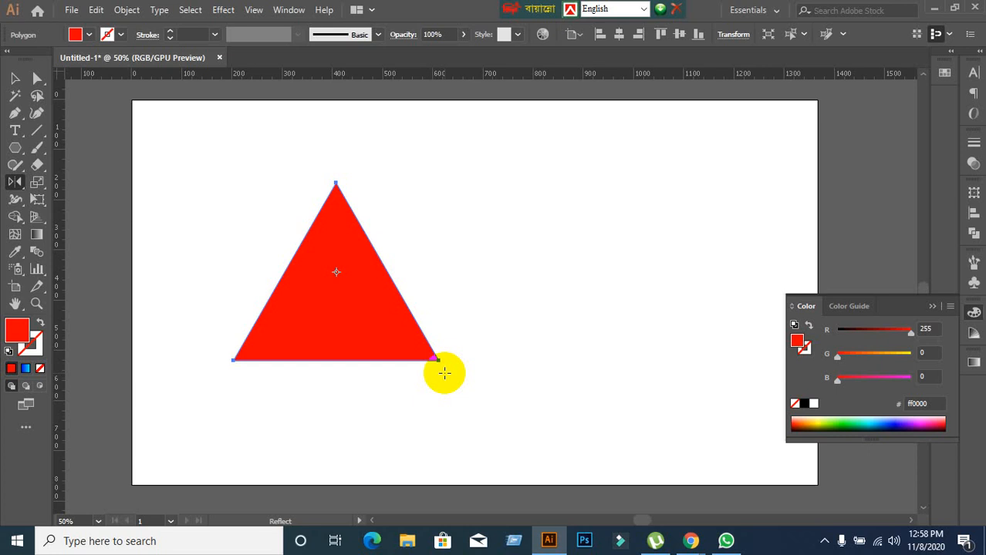
Try flipping the red triangle upside down freehand with the Reflect tool, undoing each attempt.
drag(445, 373, 354, 189)
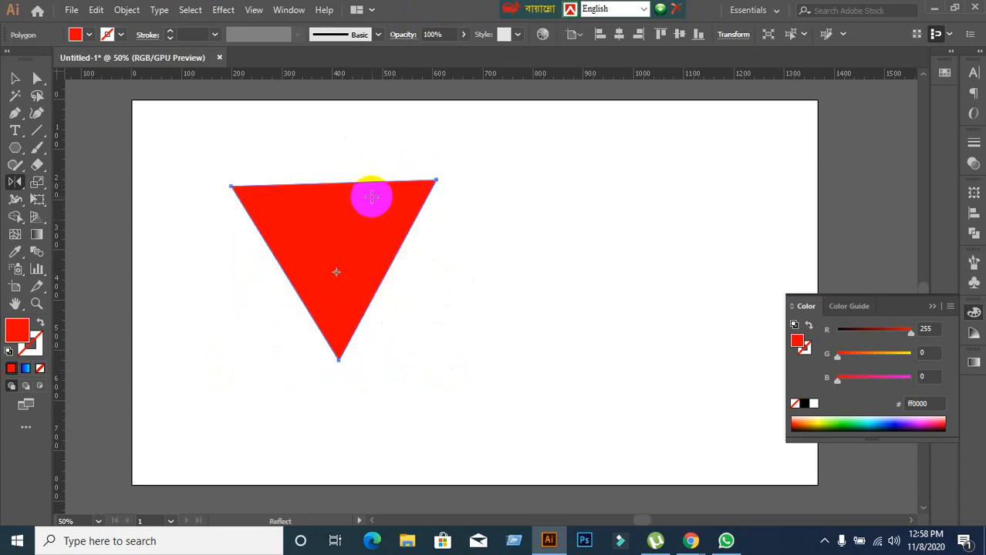
key(ctrl+z)
drag(361, 340, 359, 209)
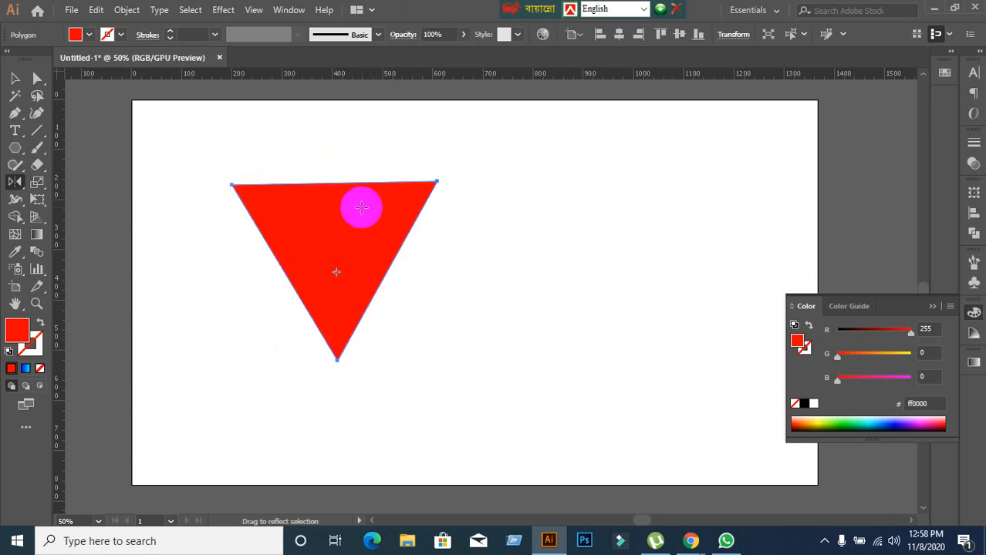
key(ctrl)
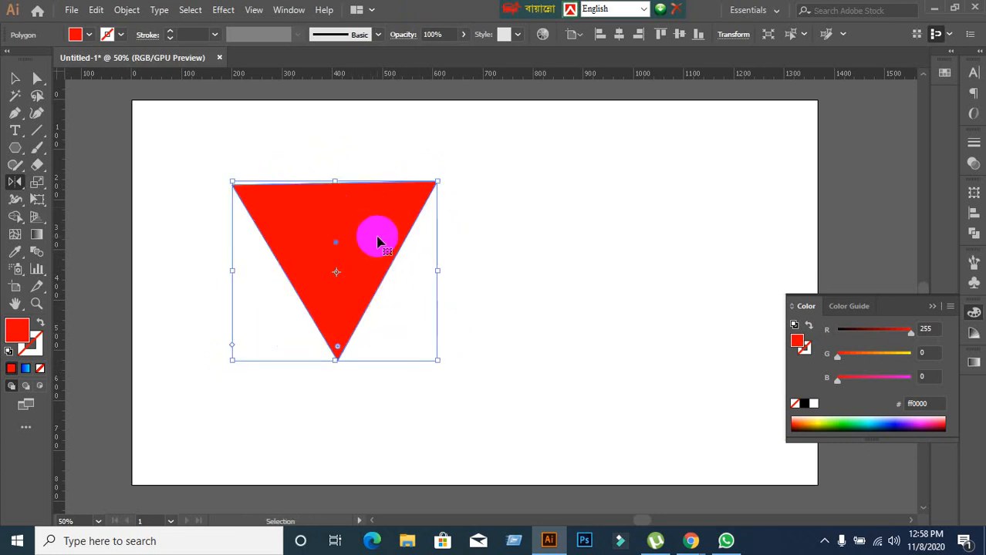
key(ctrl+z)
drag(354, 343, 363, 222)
key(ctrl+z)
key(ctrl+z)
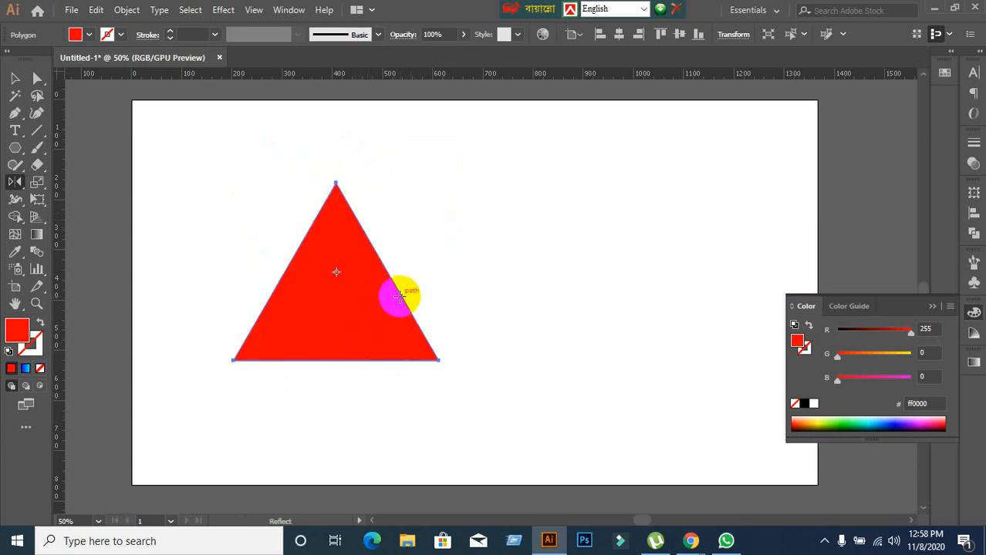
Compare the Horizontal and Vertical reflect axes, make a Horizontal reflected copy about the triangle's centre, and undo it.
double_click(15, 183)
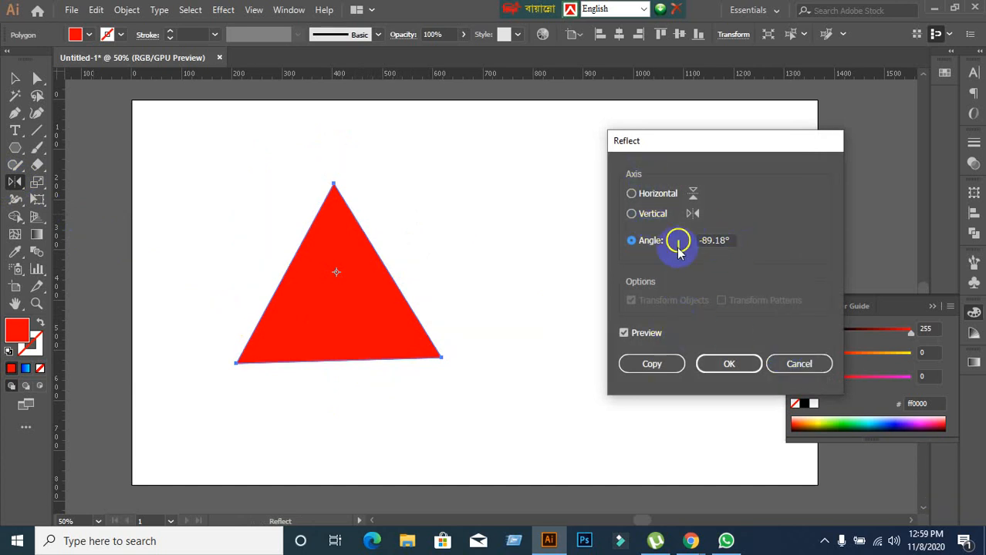
click(632, 195)
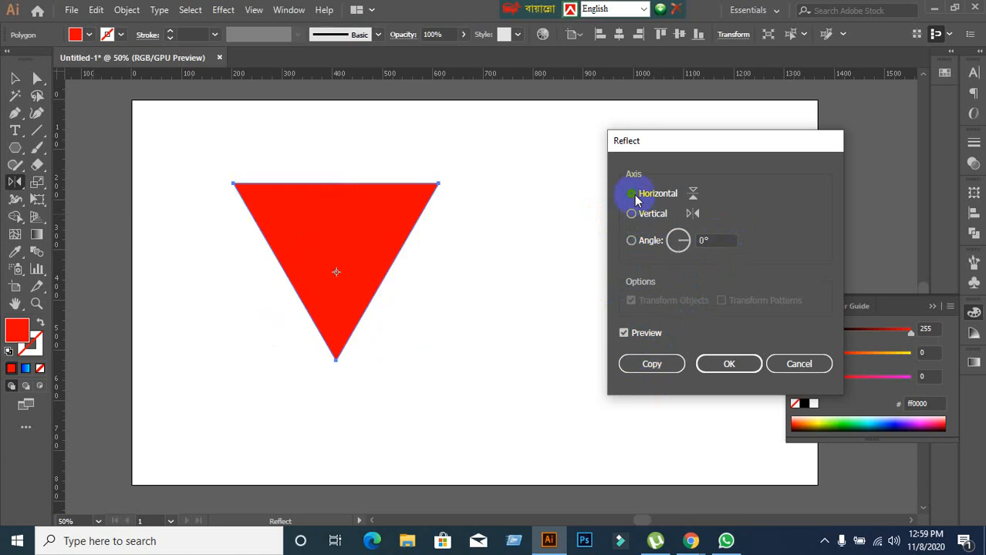
click(632, 215)
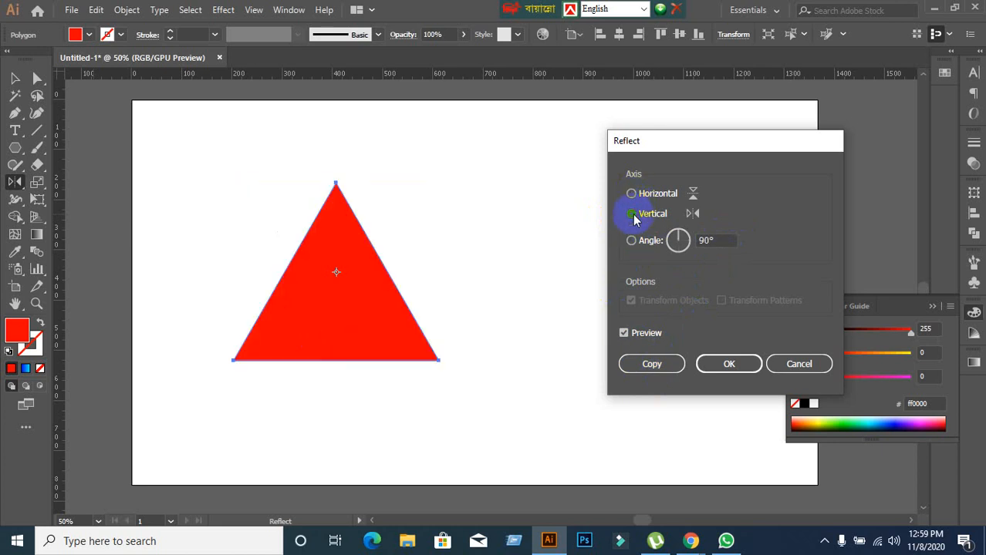
click(632, 195)
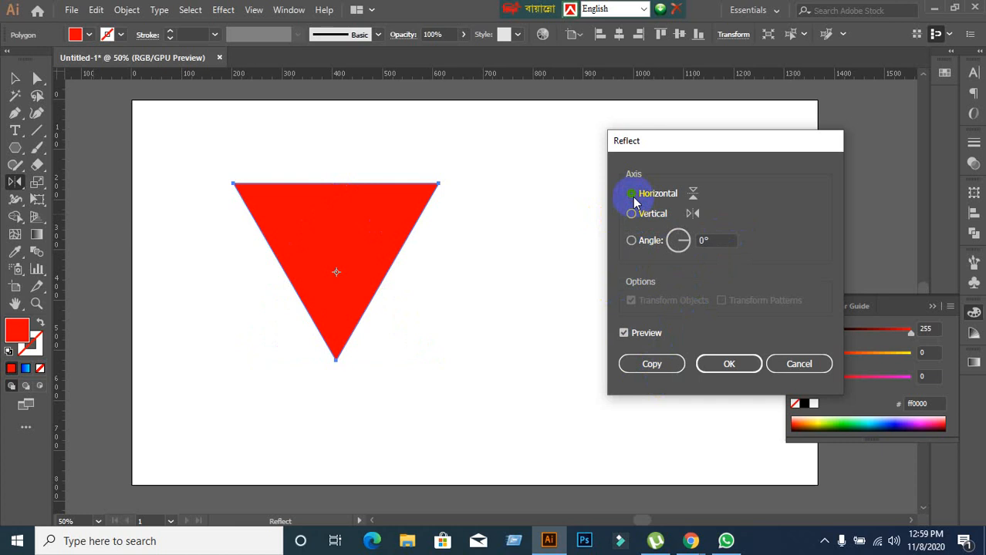
click(728, 366)
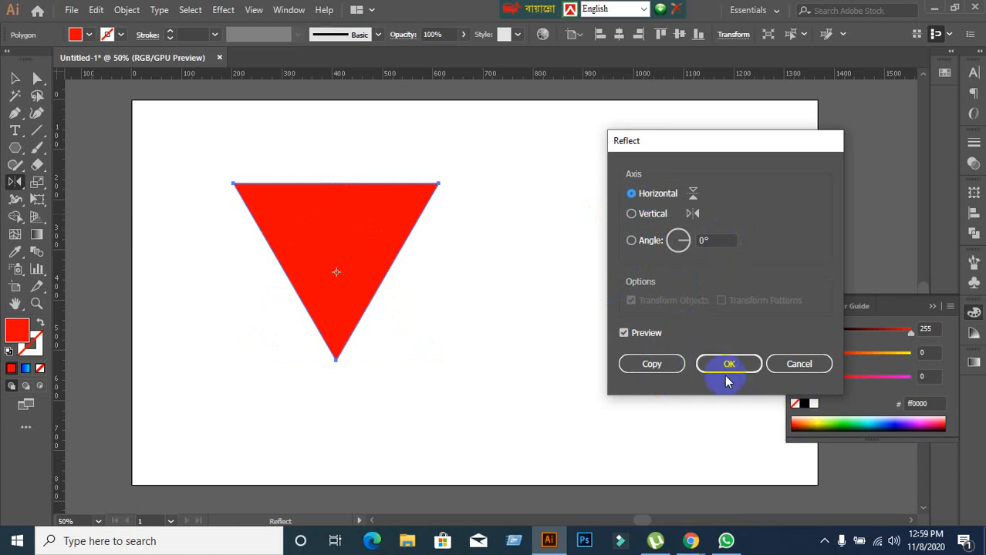
click(652, 365)
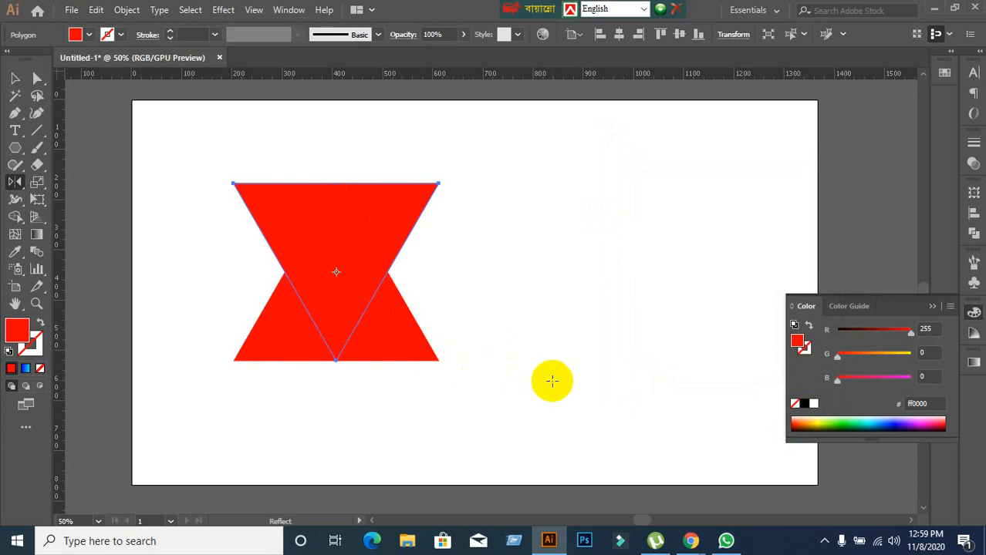
key(ctrl+z)
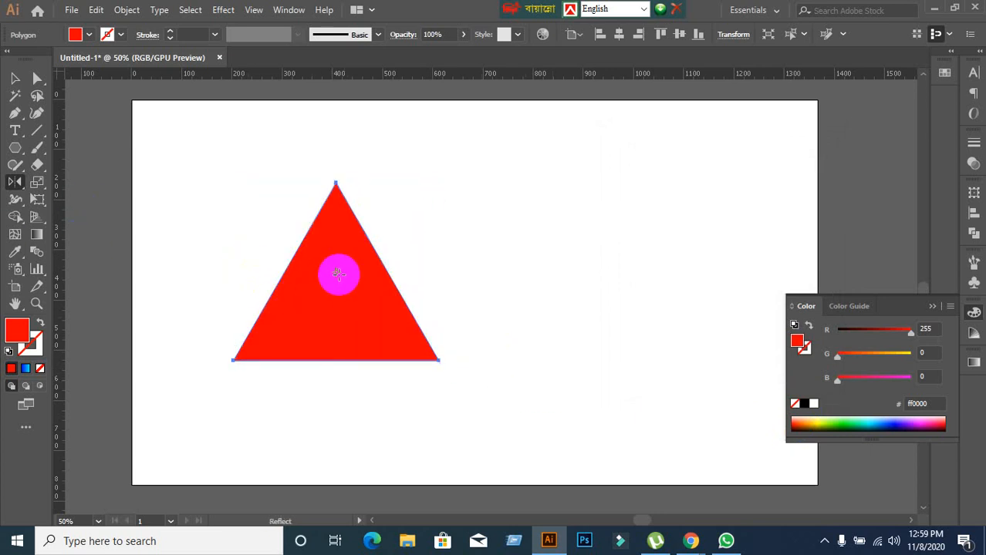
Try placing the reflection point on the triangle's top anchor, preview the Vertical and Horizontal axes in the Reflect options, and cancel.
scroll(334, 332, up, 1)
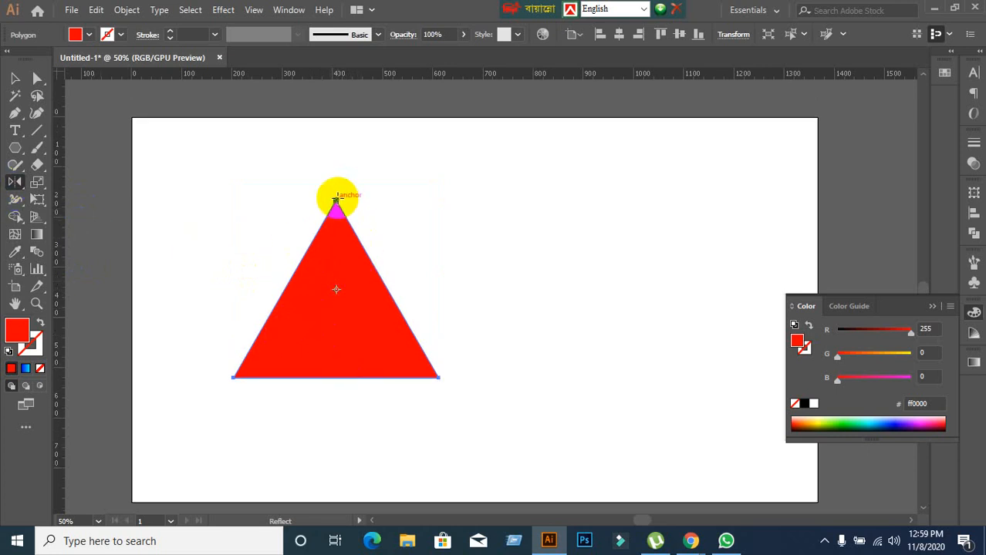
click(336, 199)
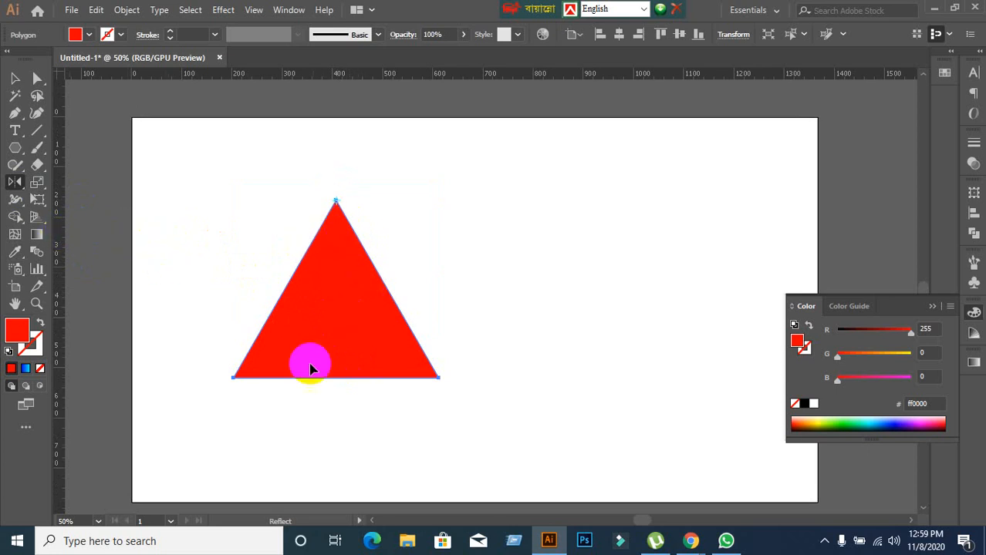
double_click(15, 181)
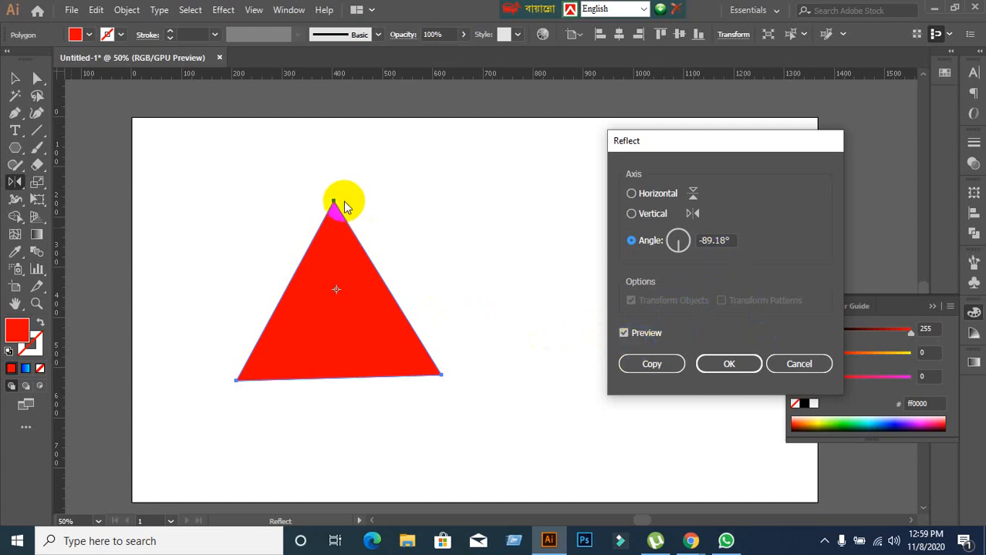
click(652, 214)
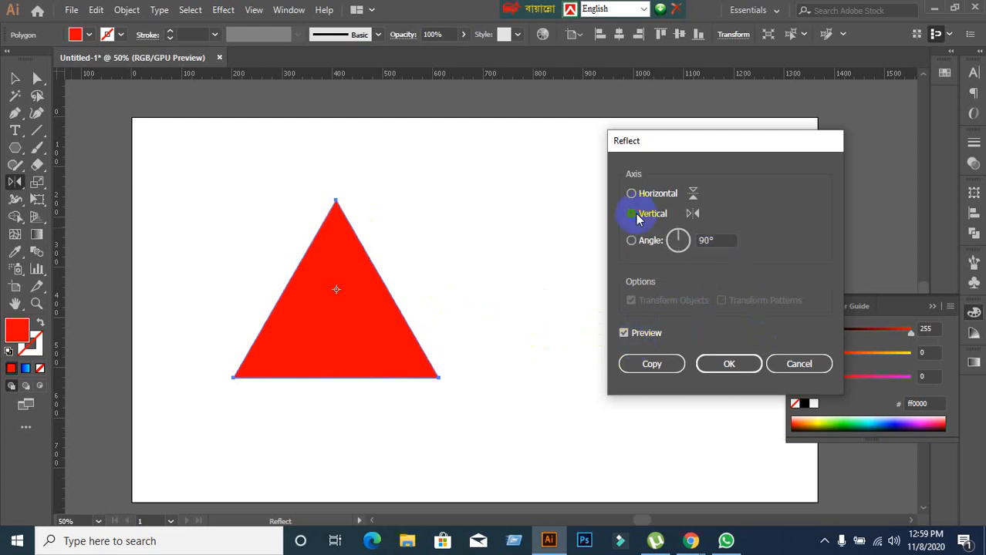
click(635, 194)
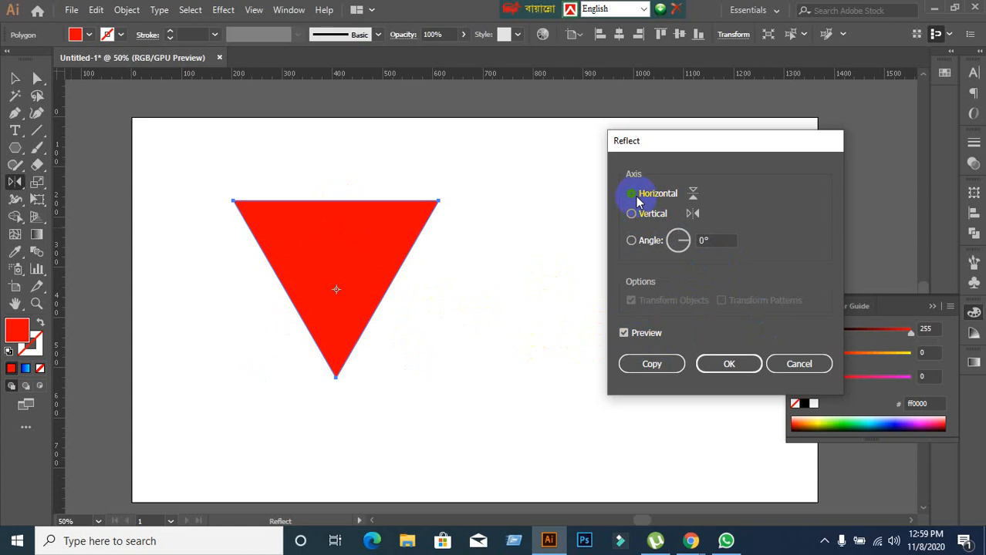
click(799, 364)
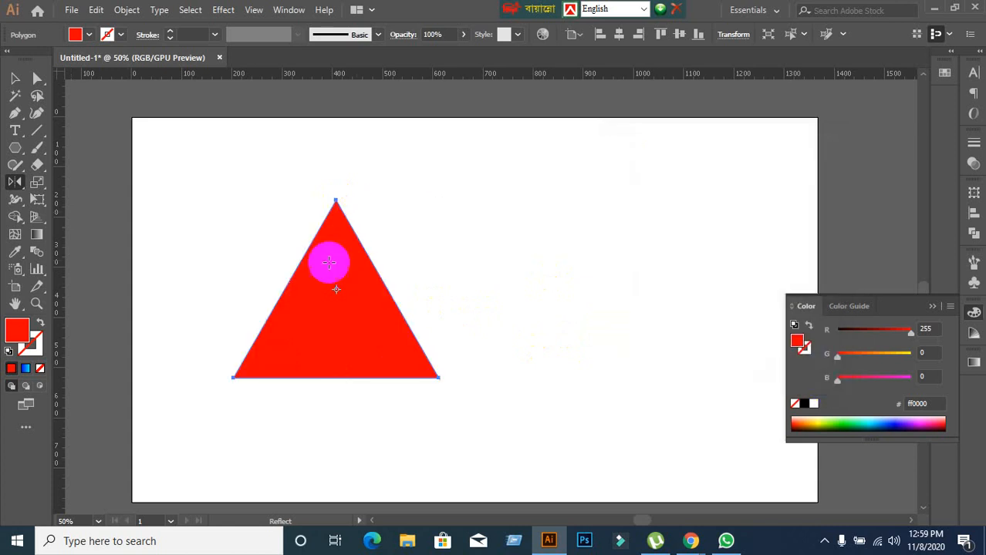
click(334, 202)
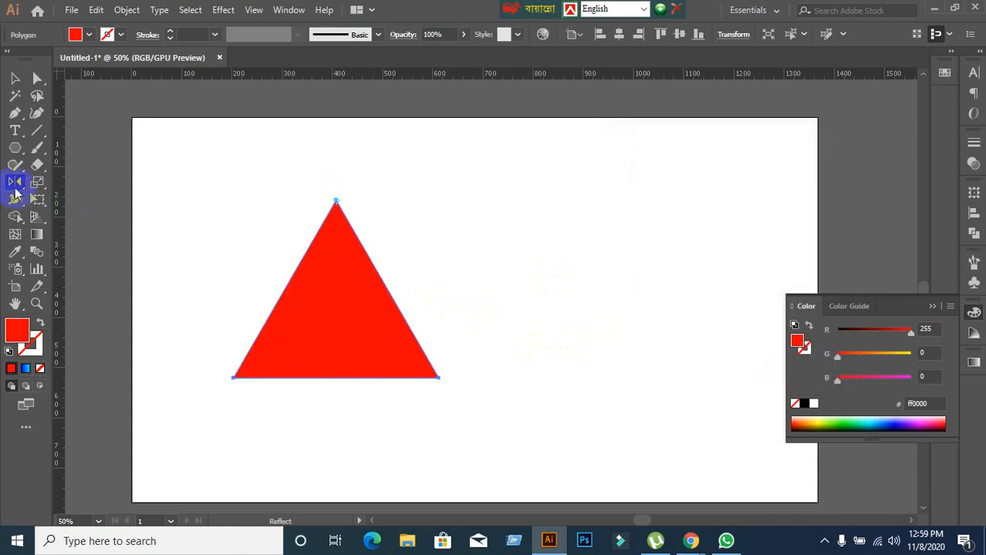
double_click(15, 182)
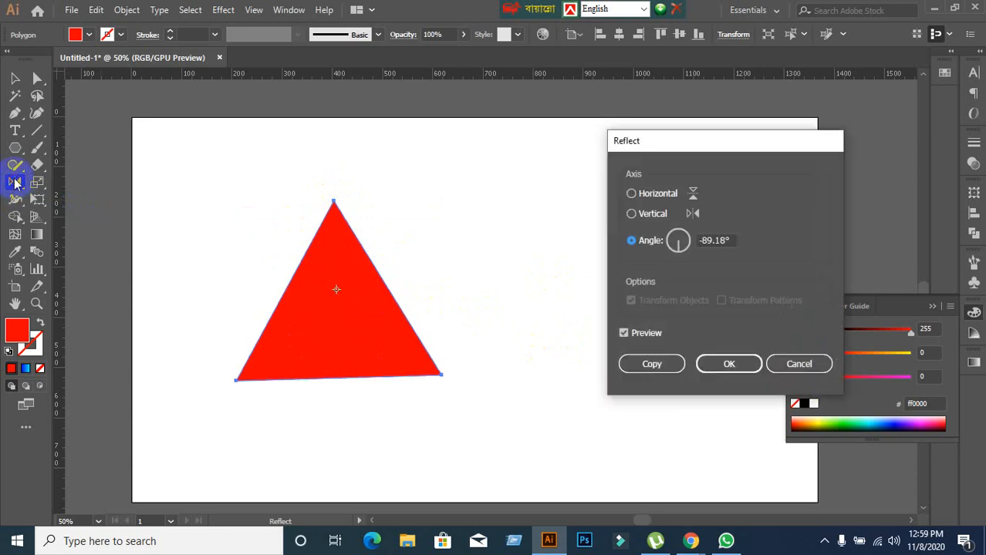
click(780, 364)
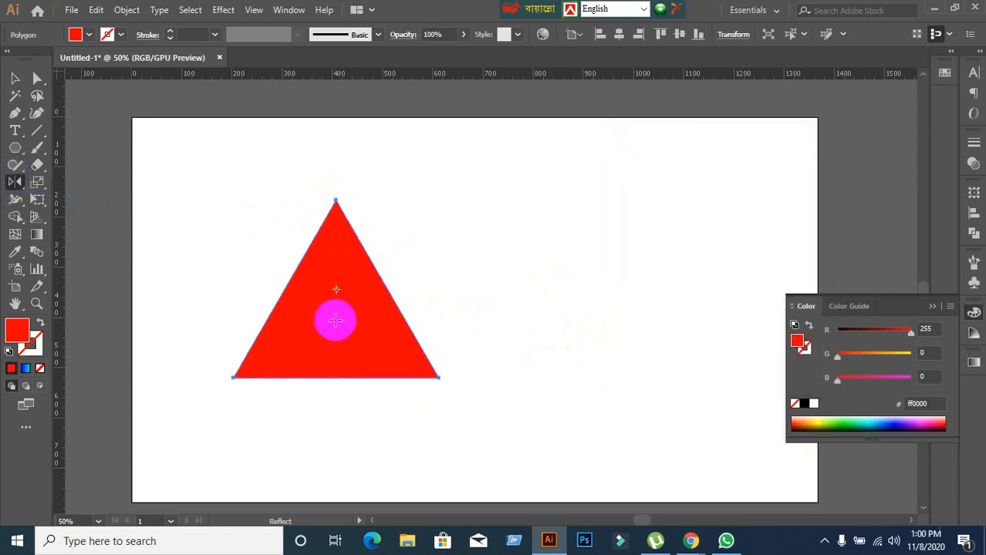
Create a reflected copy of the triangle across the Horizontal axis about its top anchor point.
click(335, 202)
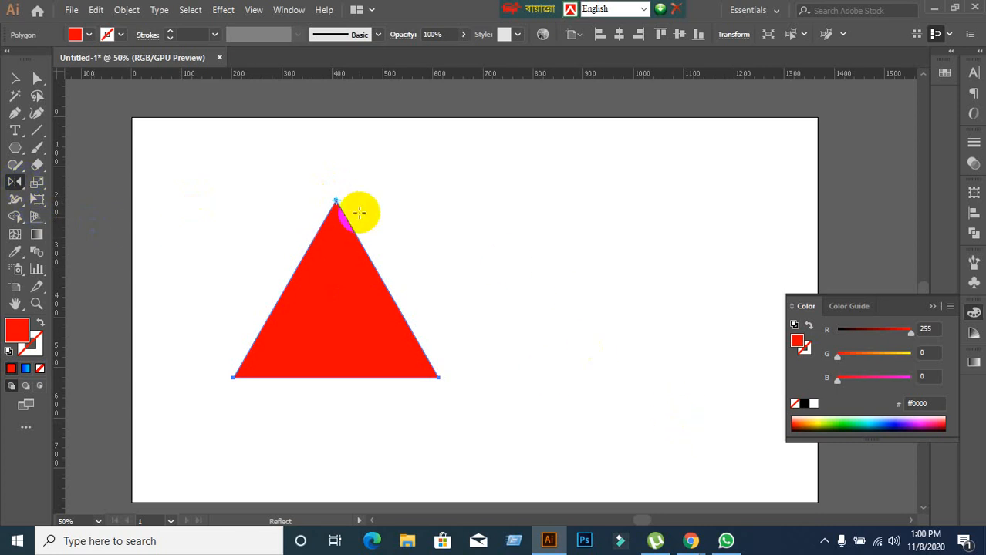
alt+click(336, 202)
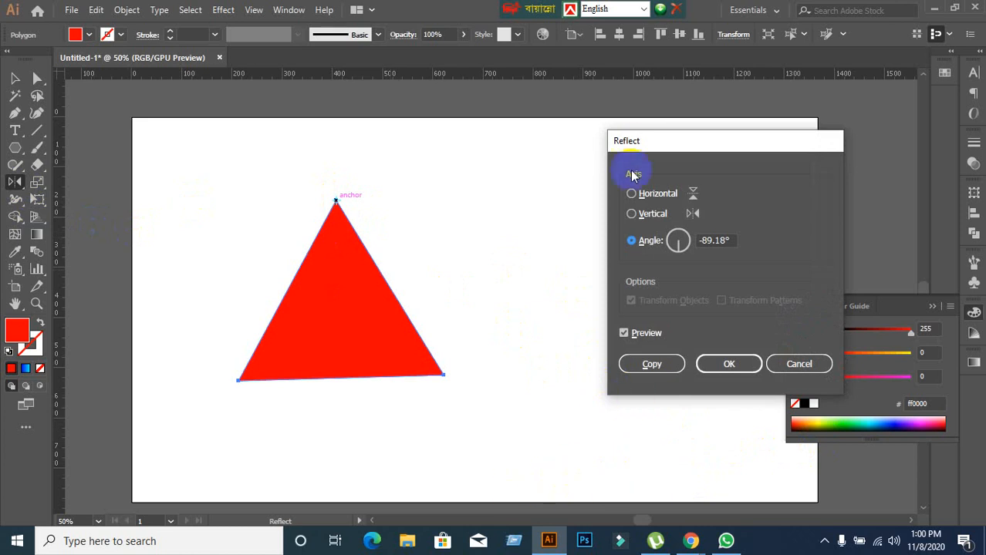
click(637, 196)
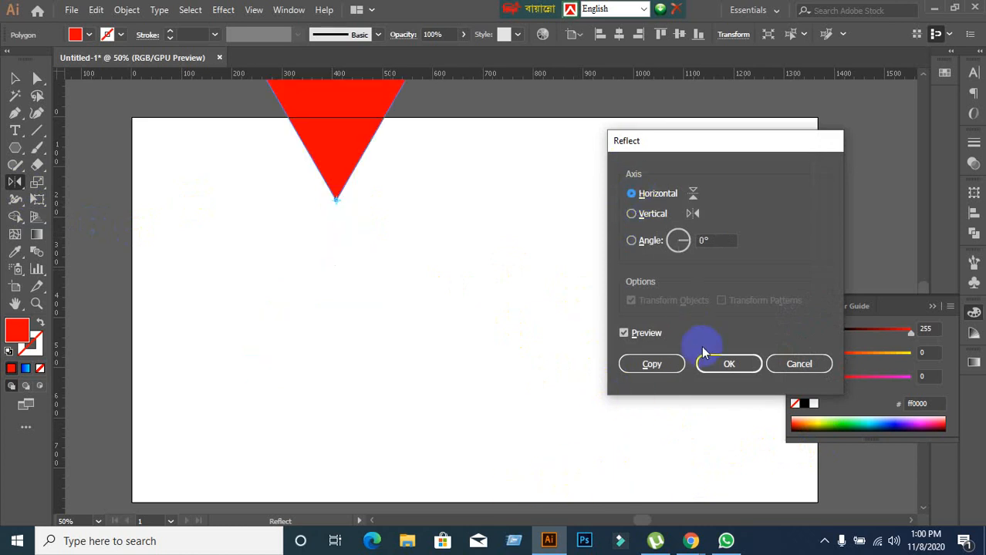
click(676, 364)
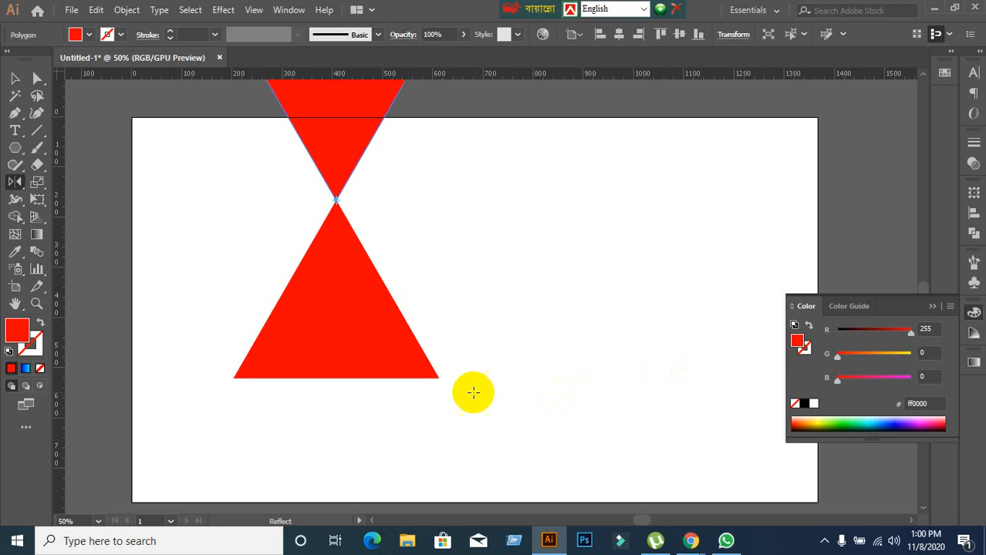
Undo the reflected copy and reselect the original red triangle with the Selection tool.
scroll(478, 277, up, 3)
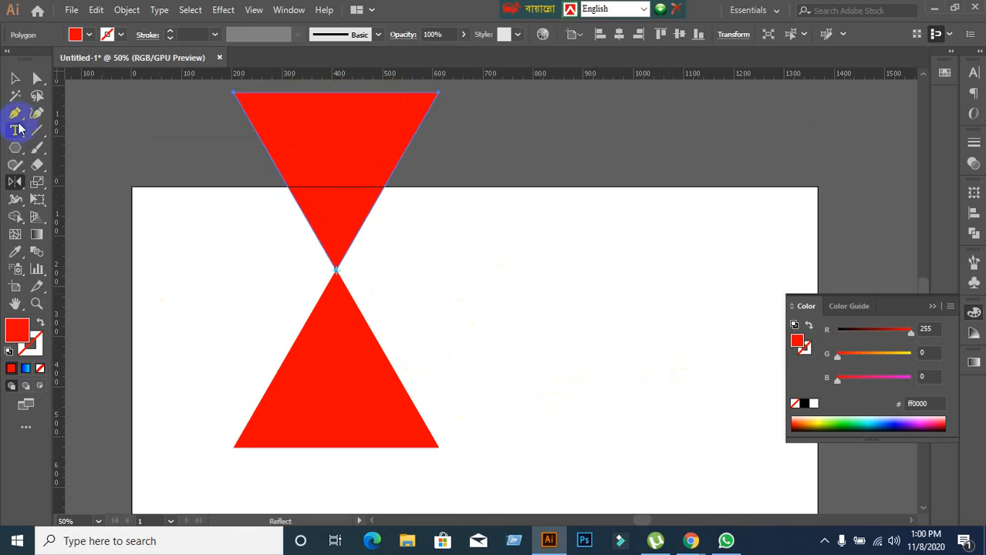
click(15, 78)
click(232, 351)
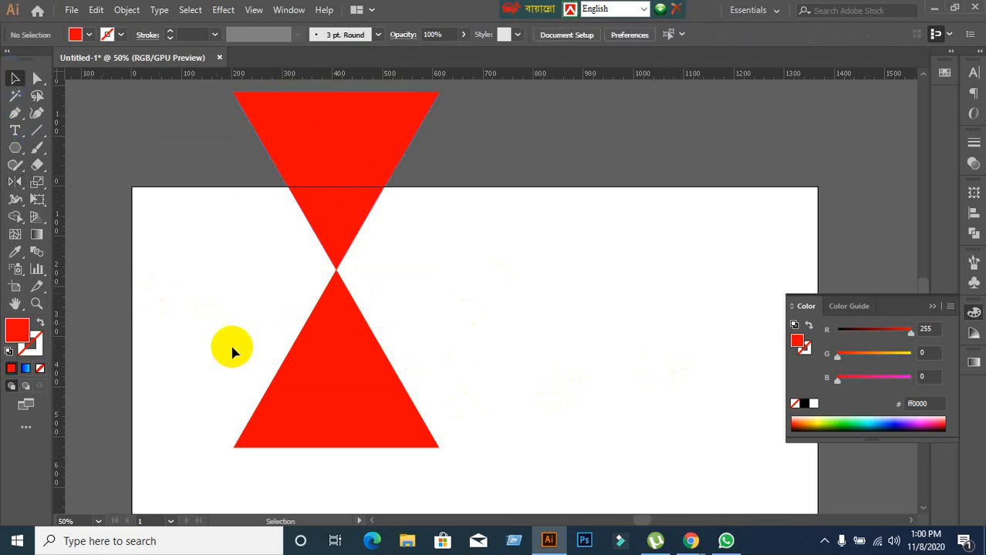
click(303, 427)
click(180, 305)
key(ctrl+z)
click(540, 414)
click(292, 424)
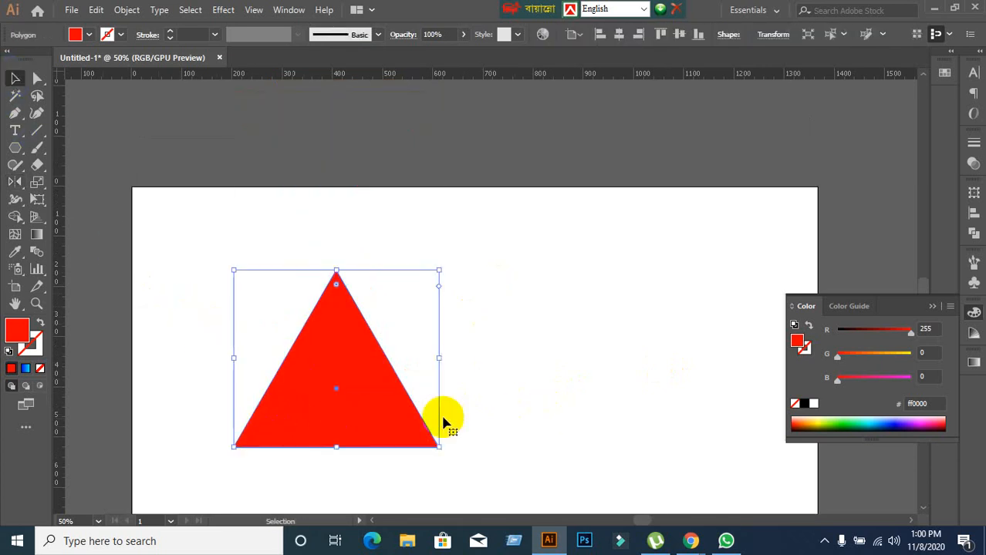
Set the Reflect tool's point on the triangle's top anchor, open the tool's options, and cancel them.
scroll(446, 418, down, 2)
click(15, 182)
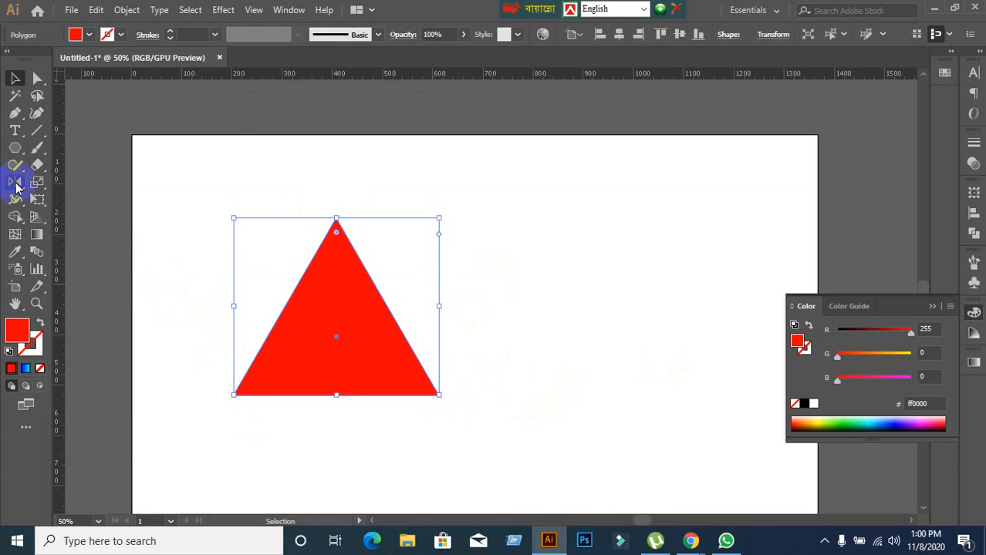
drag(336, 336, 336, 306)
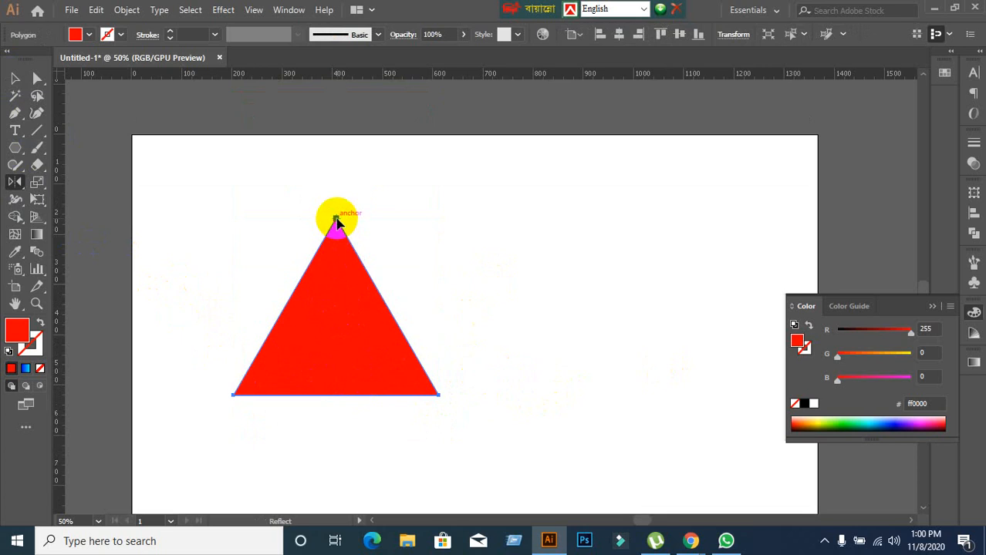
key(v)
click(16, 185)
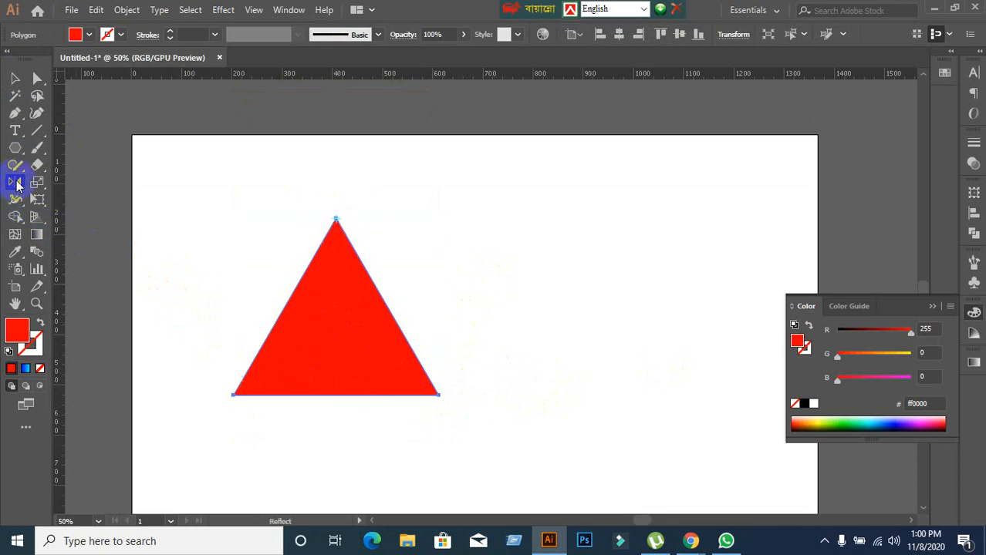
double_click(17, 185)
drag(329, 356, 334, 322)
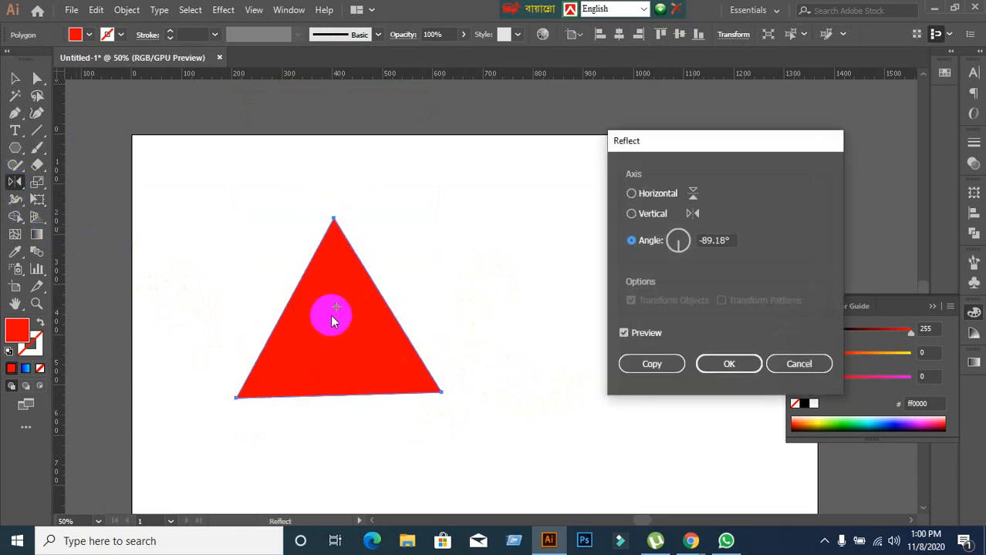
click(794, 365)
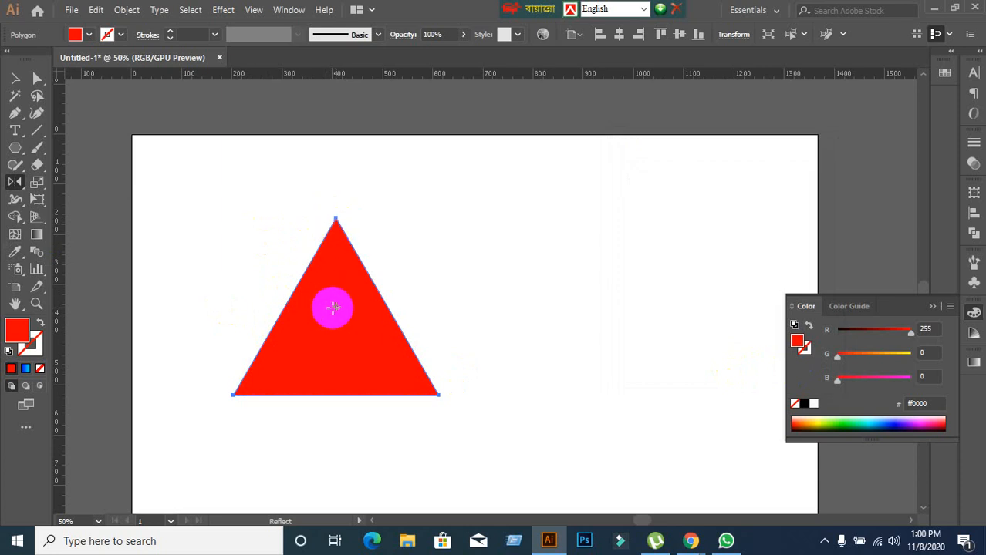
Create a reflected copy of the red triangle across the Horizontal axis about its top anchor point.
click(335, 218)
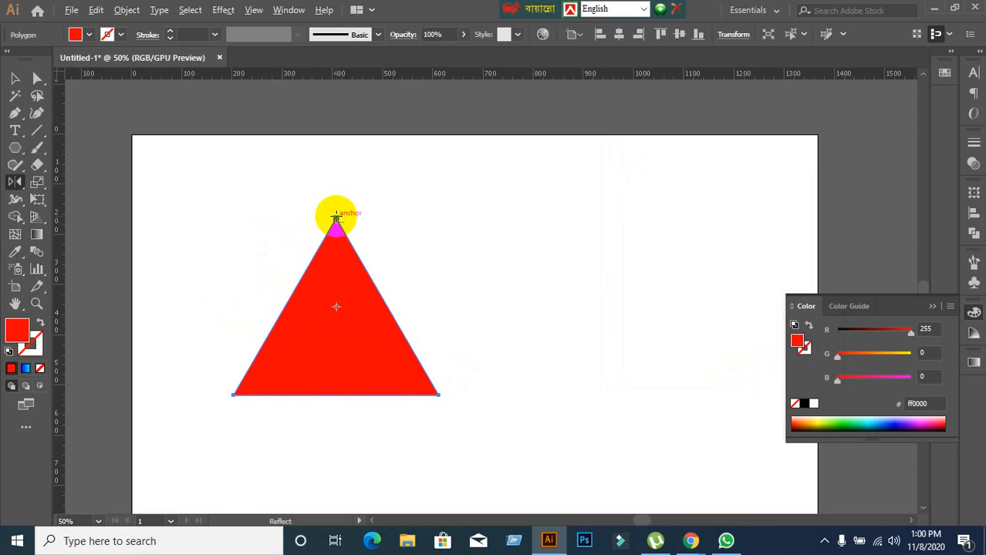
alt+click(336, 219)
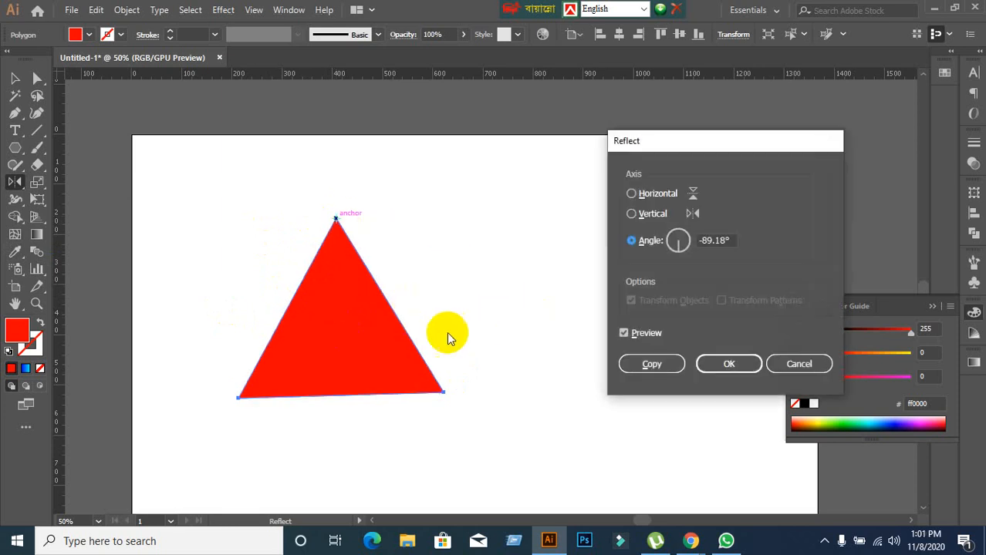
click(631, 194)
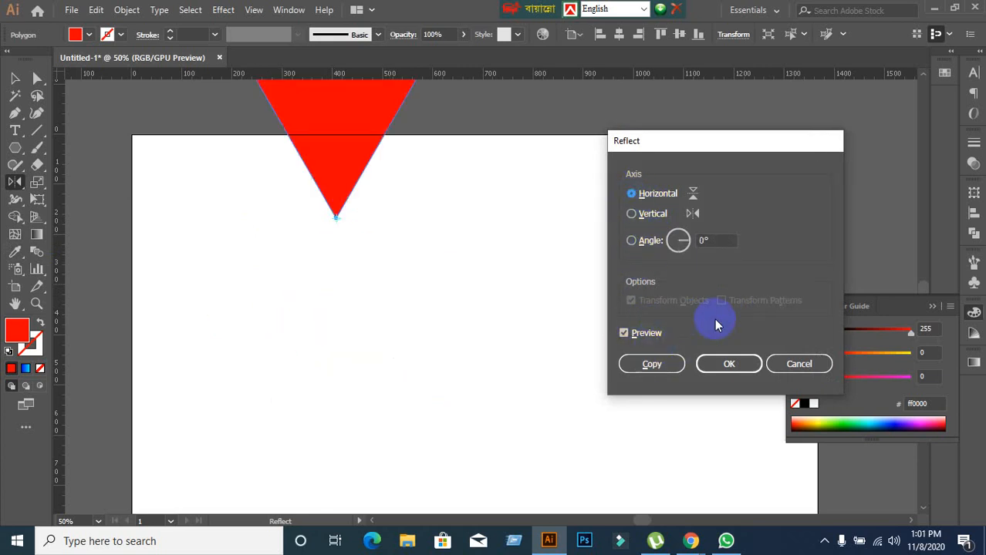
click(651, 371)
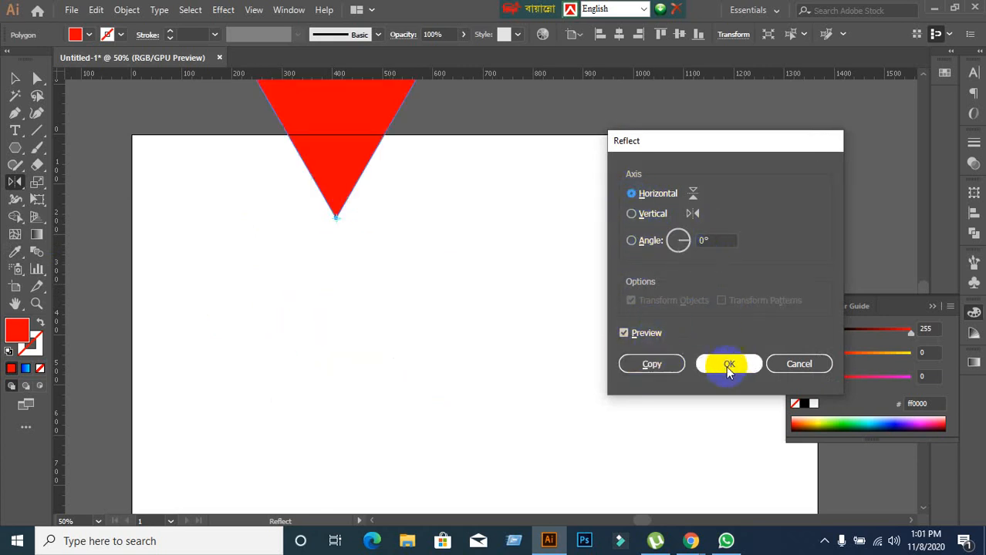
click(640, 365)
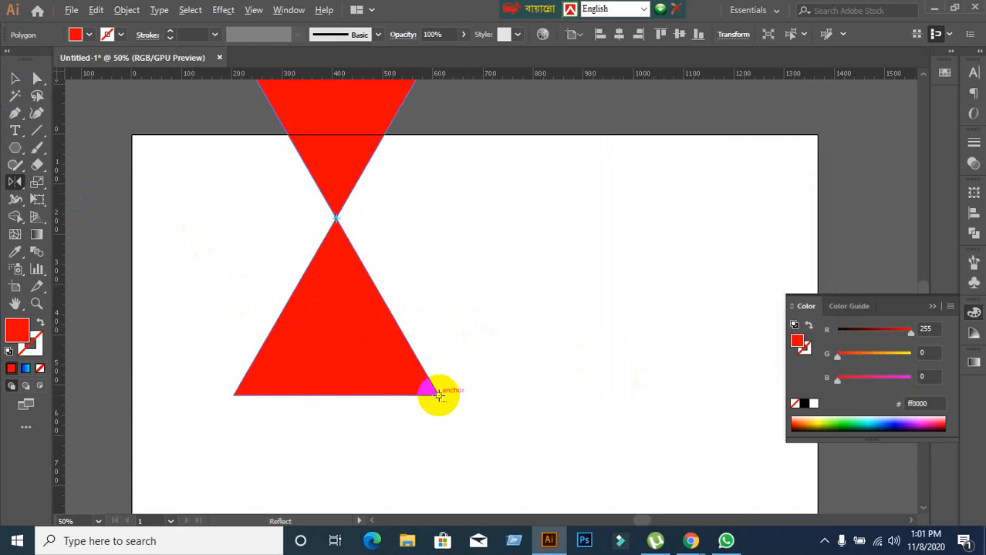
Set the Reflect point for the inverted copy on the upright triangle's lower-right anchor and compare the Horizontal and Vertical axes with Preview.
alt+click(439, 394)
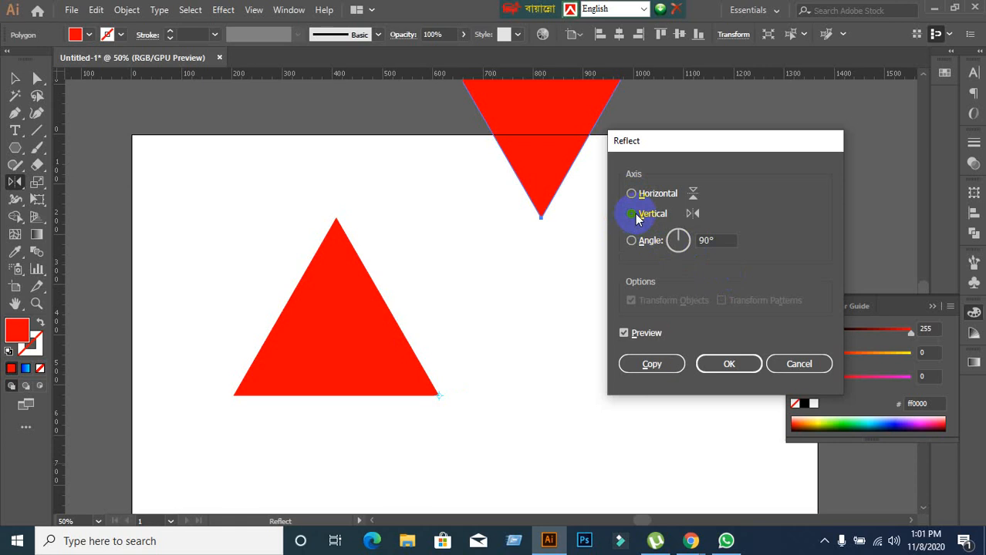
click(635, 213)
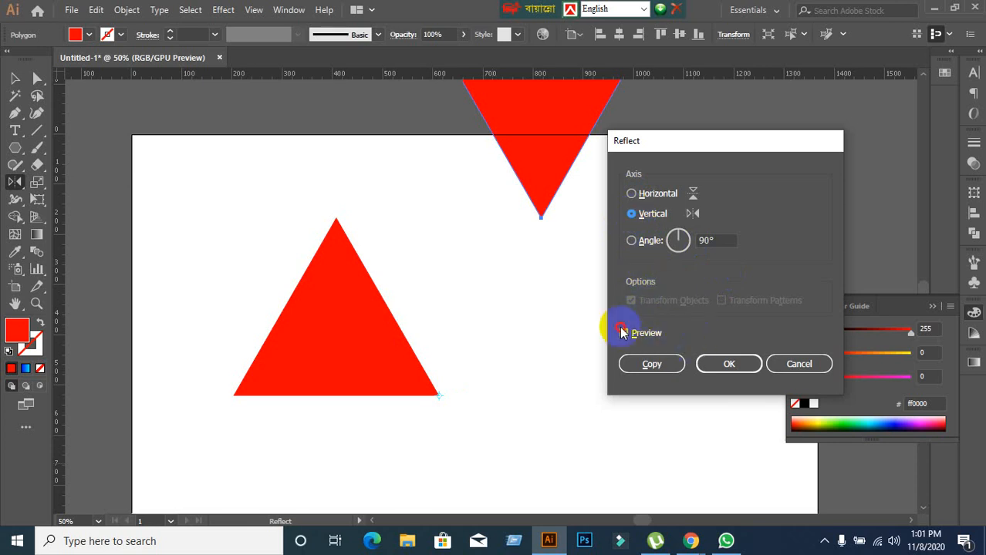
click(624, 333)
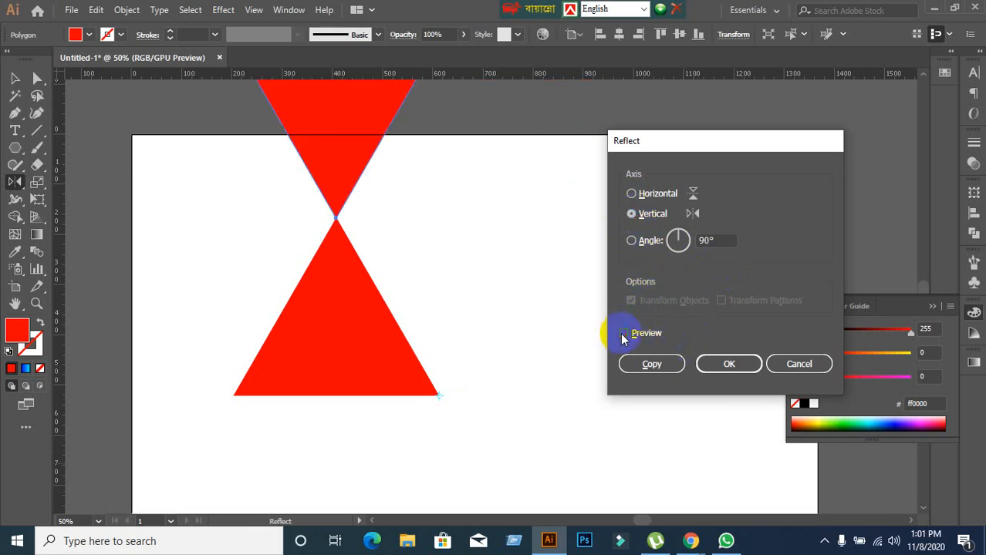
click(633, 194)
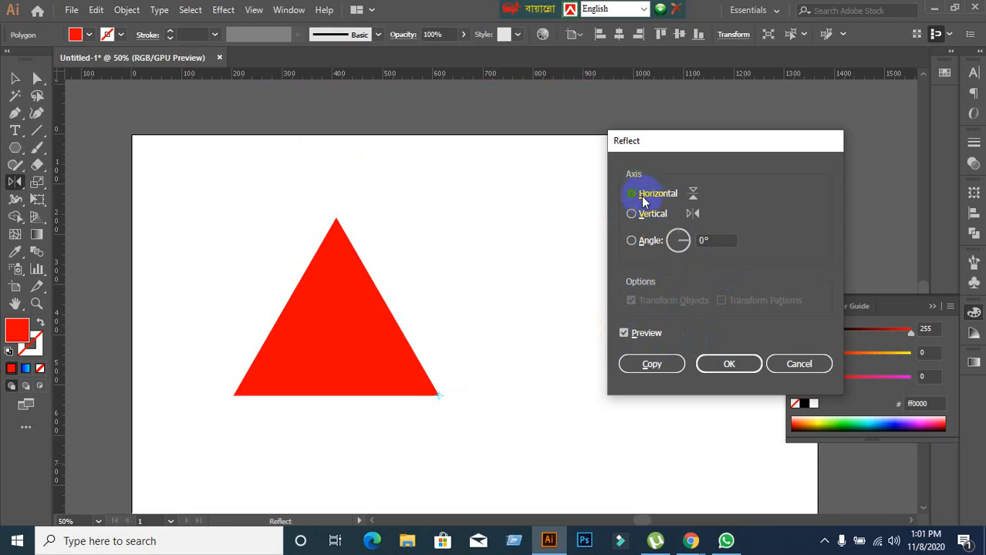
click(631, 216)
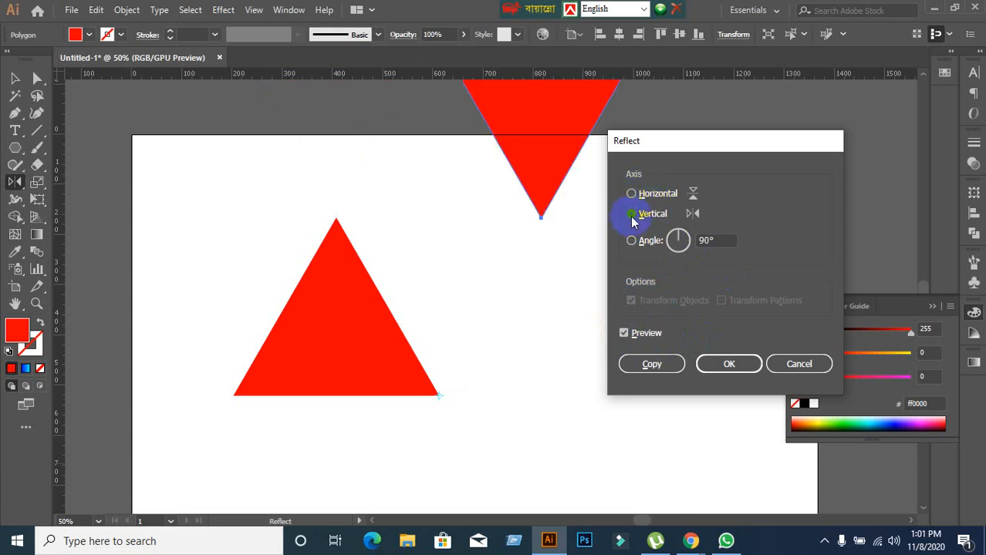
click(632, 194)
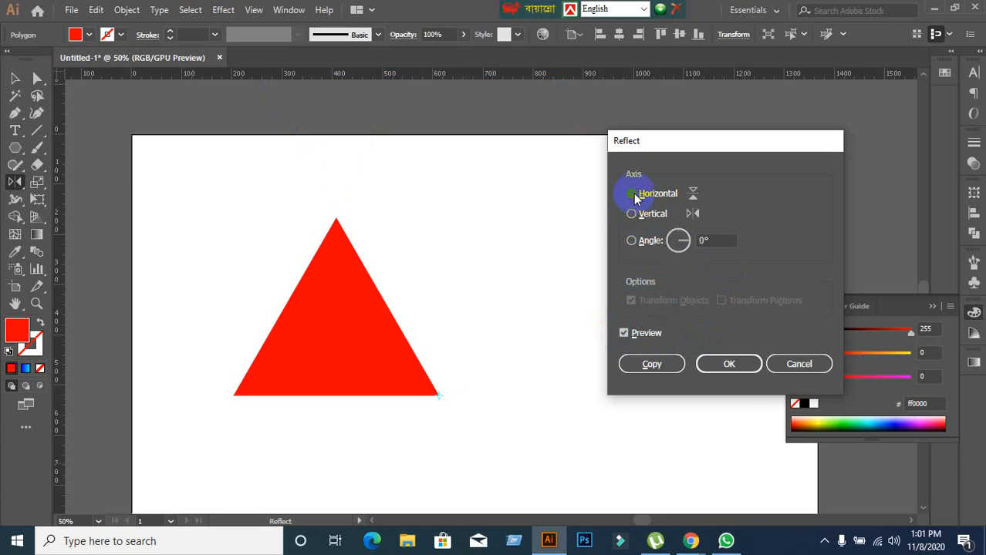
click(632, 215)
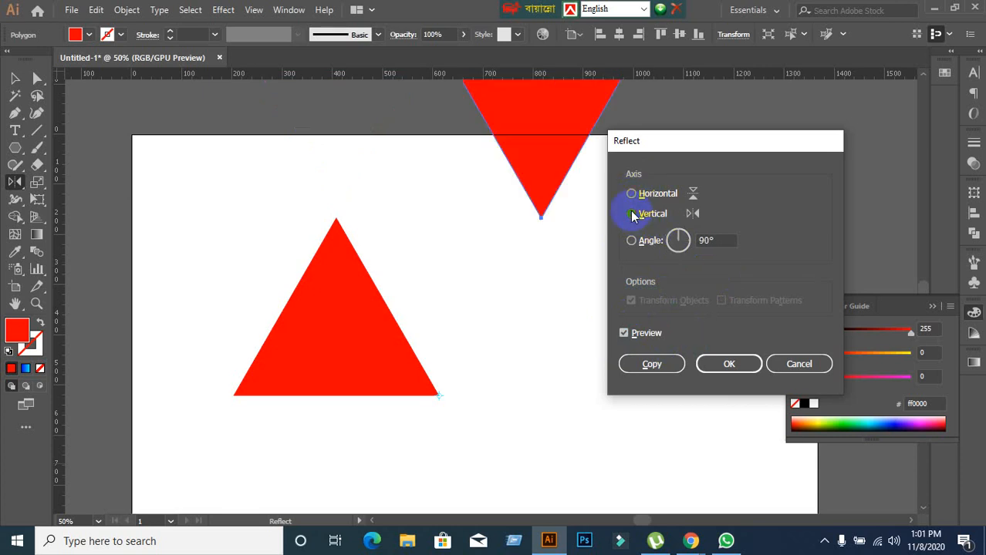
Try a 0° angle, and apply the Vertical axis to reflect the inverted triangle about the upright triangle's lower-right anchor.
double_click(713, 241)
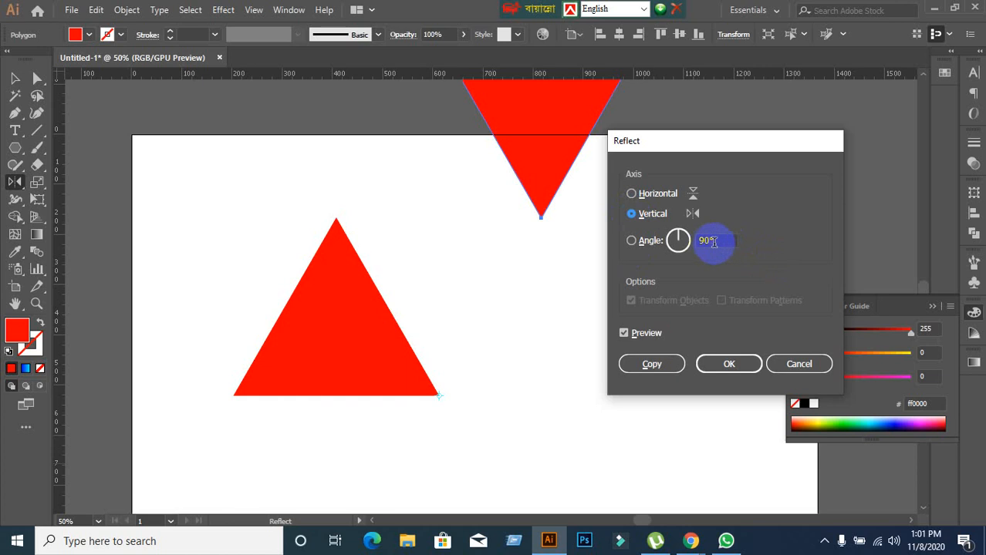
click(631, 242)
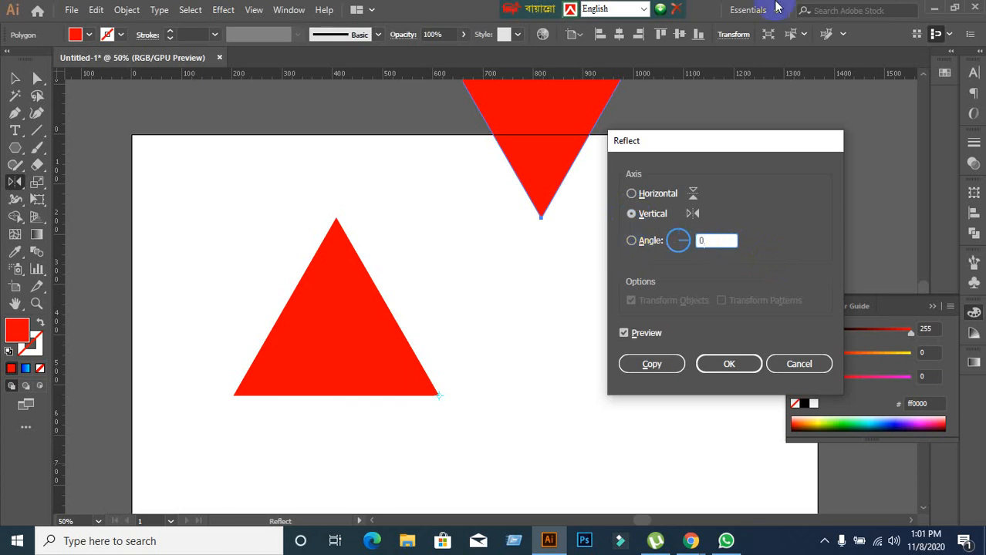
click(635, 193)
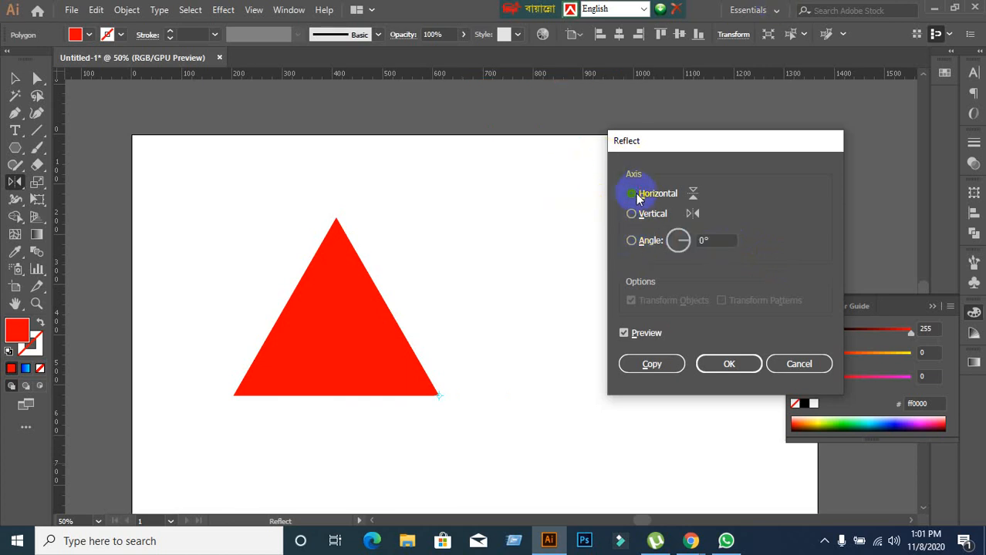
click(632, 242)
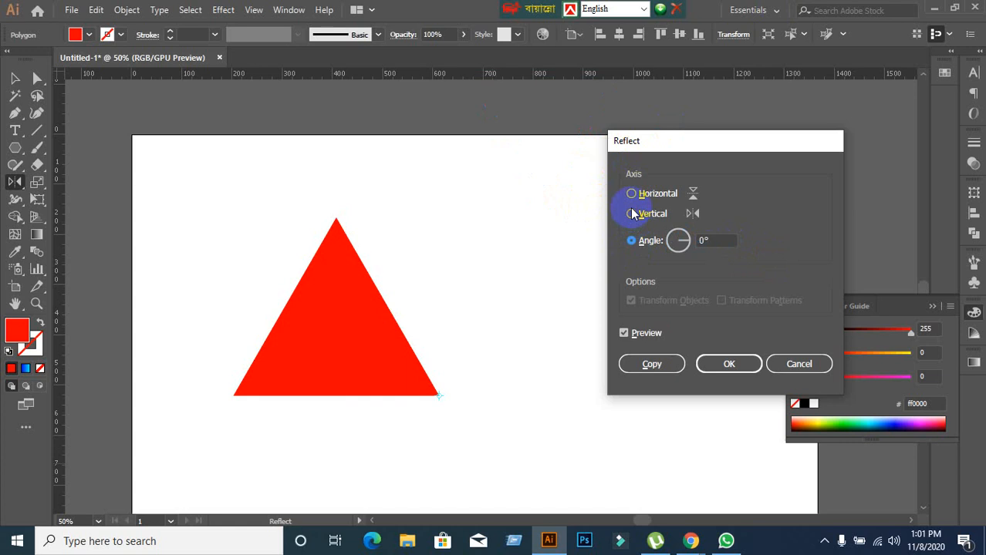
click(633, 216)
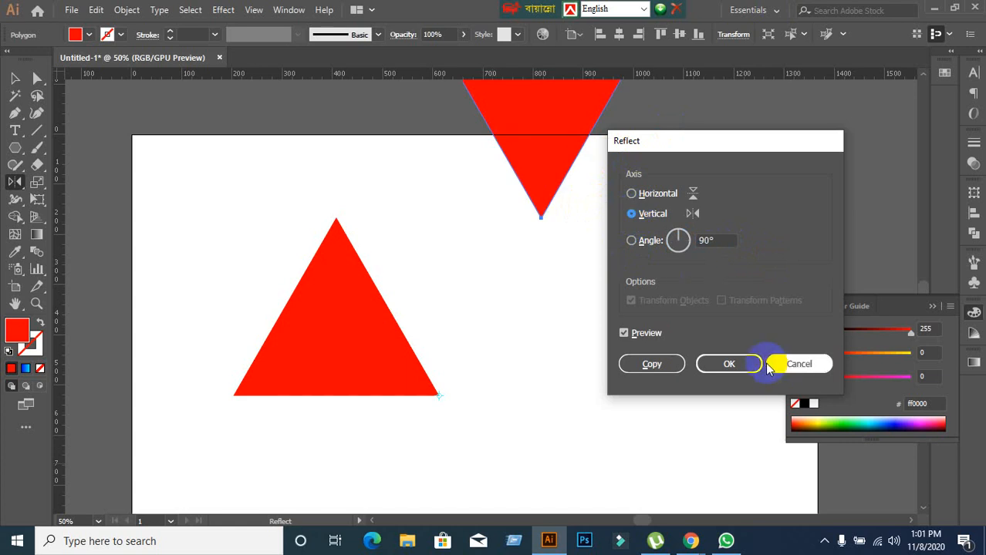
click(752, 367)
Select both red triangles with the Selection tool and delete them.
click(15, 78)
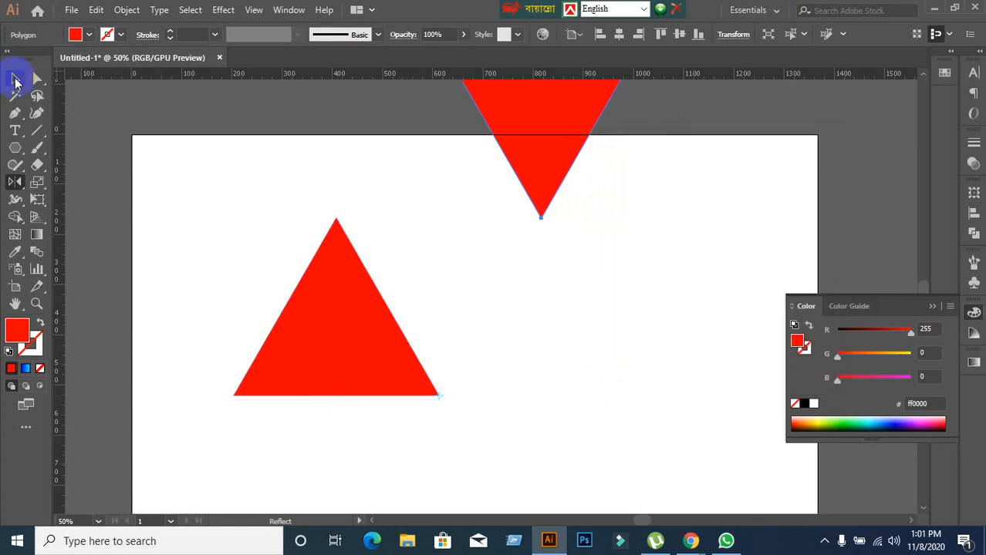
scroll(401, 297, down, 2)
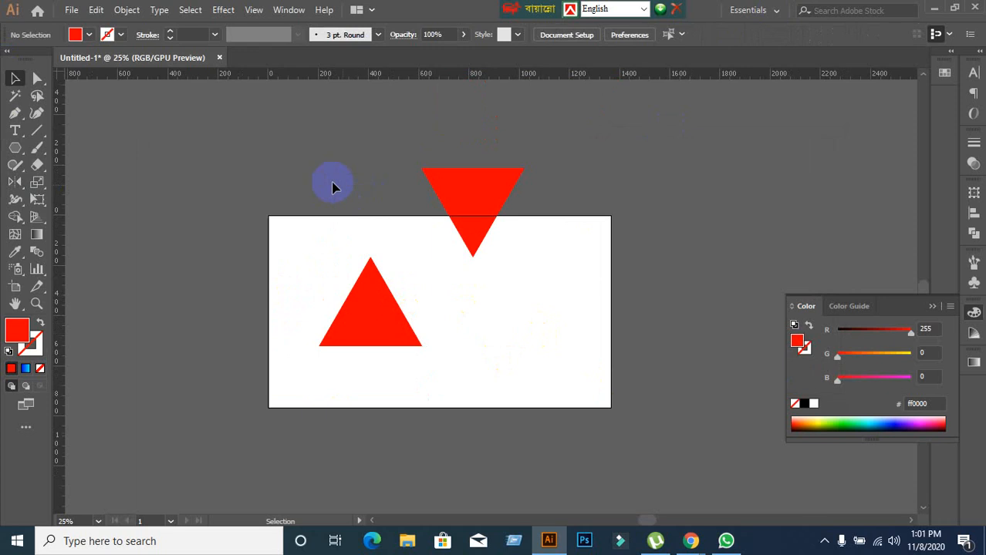
drag(333, 188, 562, 401)
key(Delete)
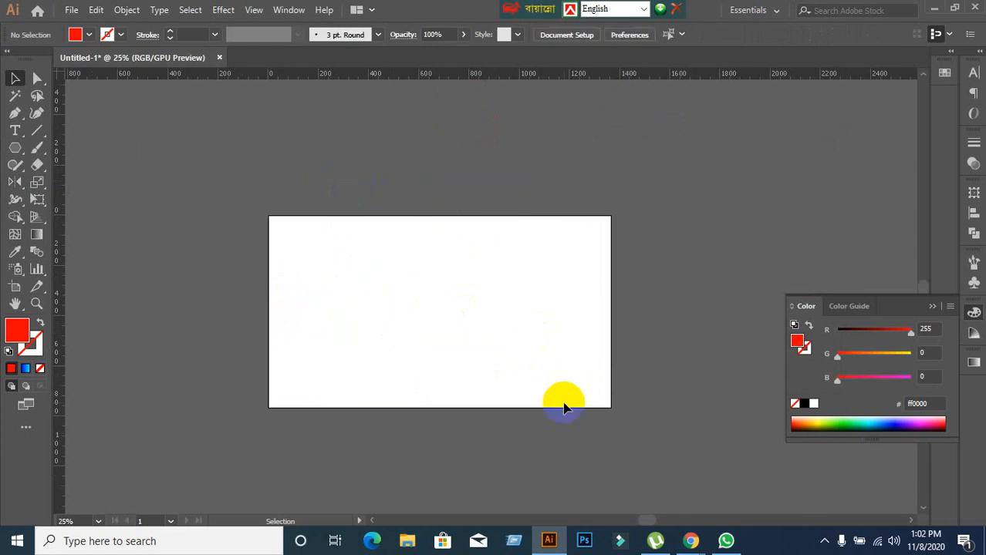
Draw a red circle about 499 px in diameter near the middle of the artboard with the Ellipse tool.
scroll(536, 385, up, 2)
scroll(534, 387, down, 1)
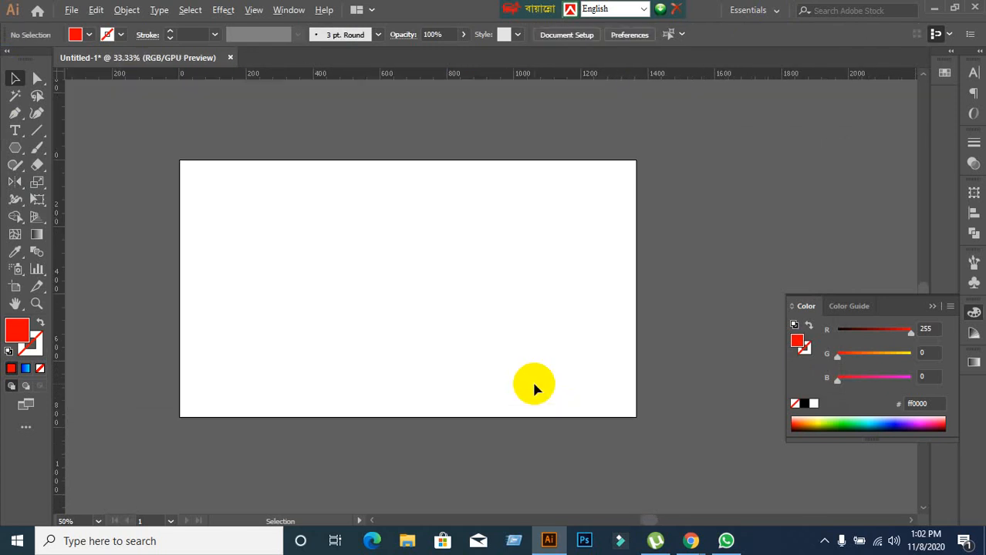
drag(385, 341, 383, 301)
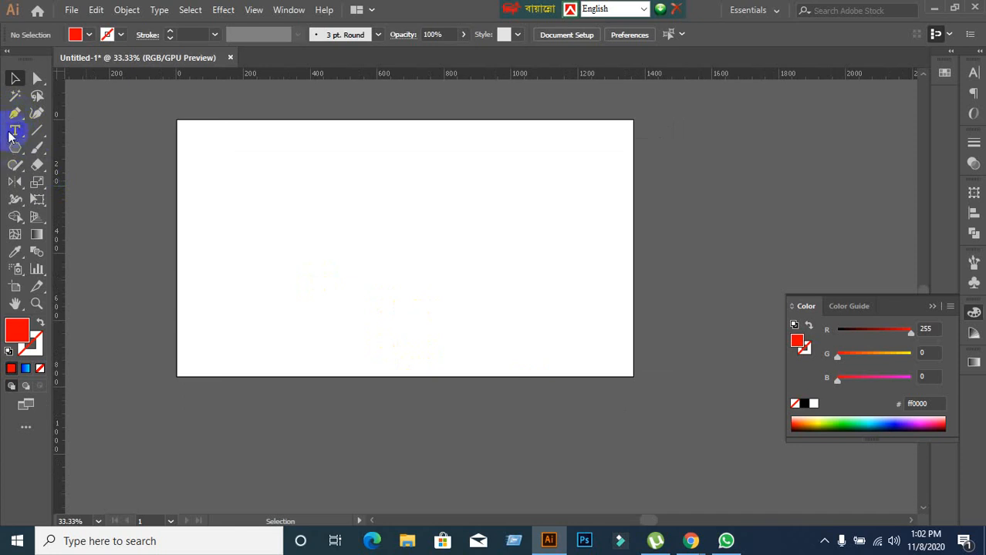
click(15, 115)
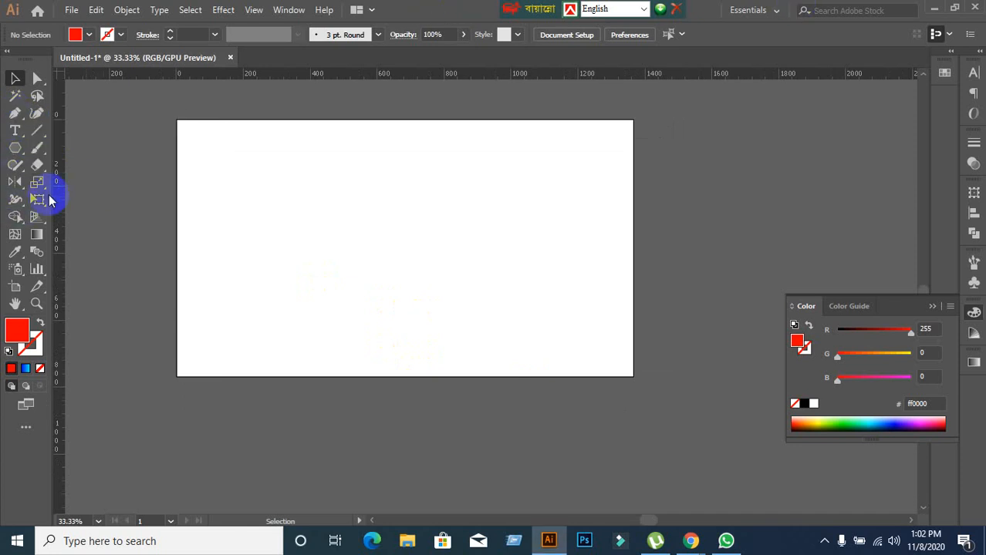
drag(12, 159, 53, 189)
drag(335, 181, 502, 348)
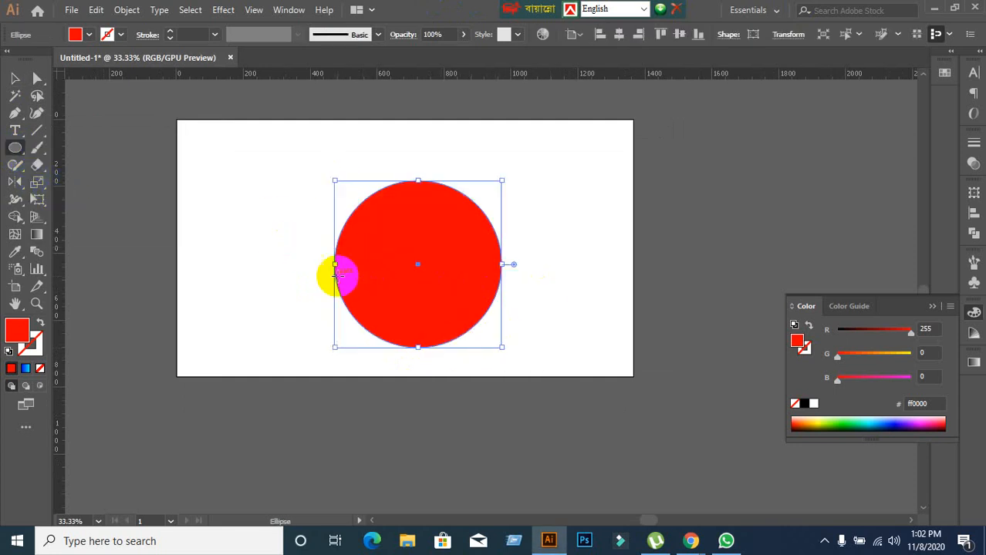
click(14, 79)
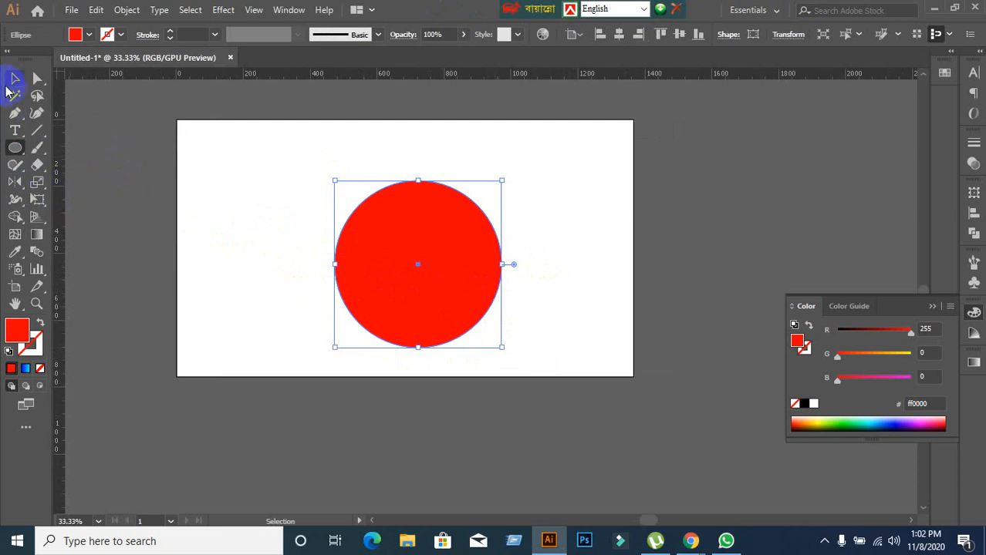
Cut the circle at its top and bottom anchor points with the Scissors tool.
mouse_move(37, 164)
mouse_down()
mouse_move(145, 198)
mouse_move(115, 184)
mouse_up()
scroll(640, 280, up, 1)
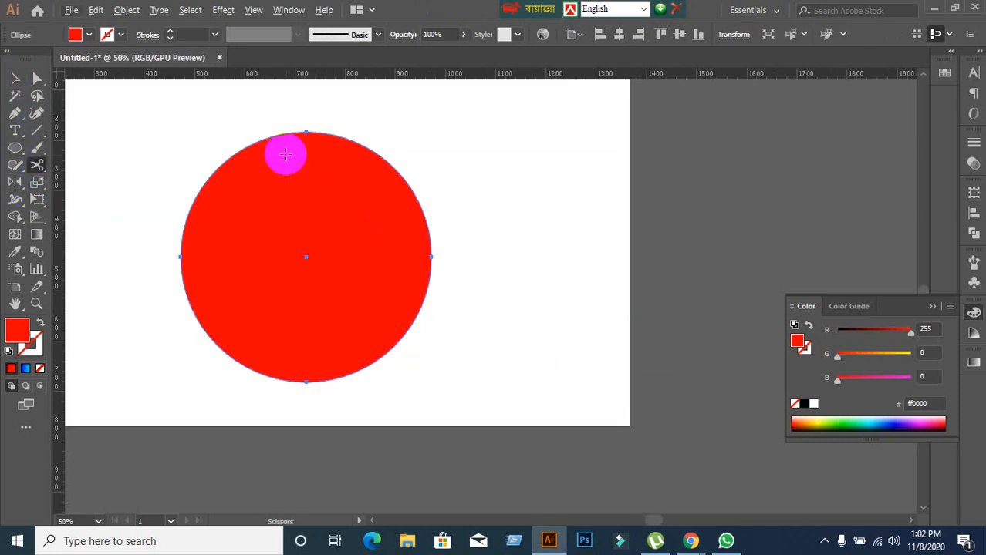
click(307, 131)
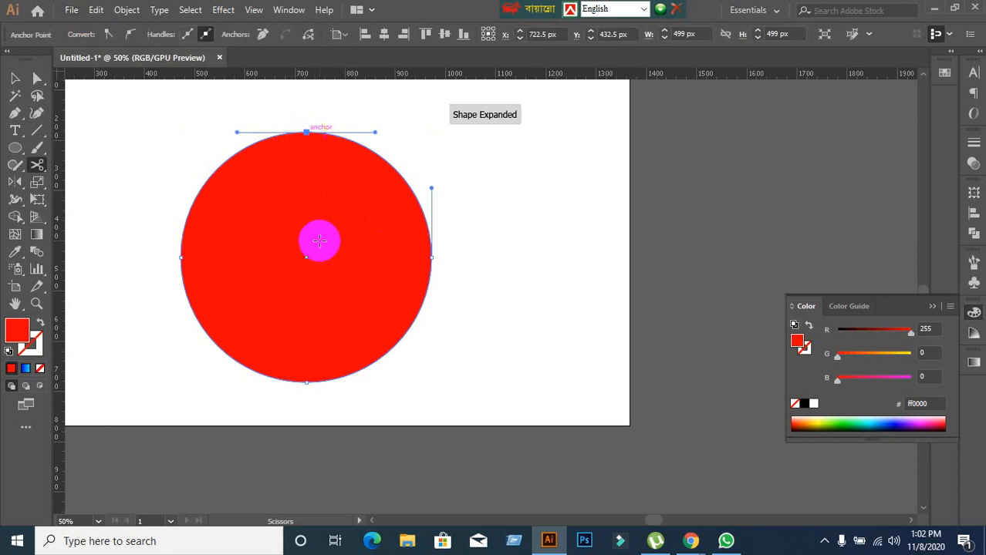
click(306, 381)
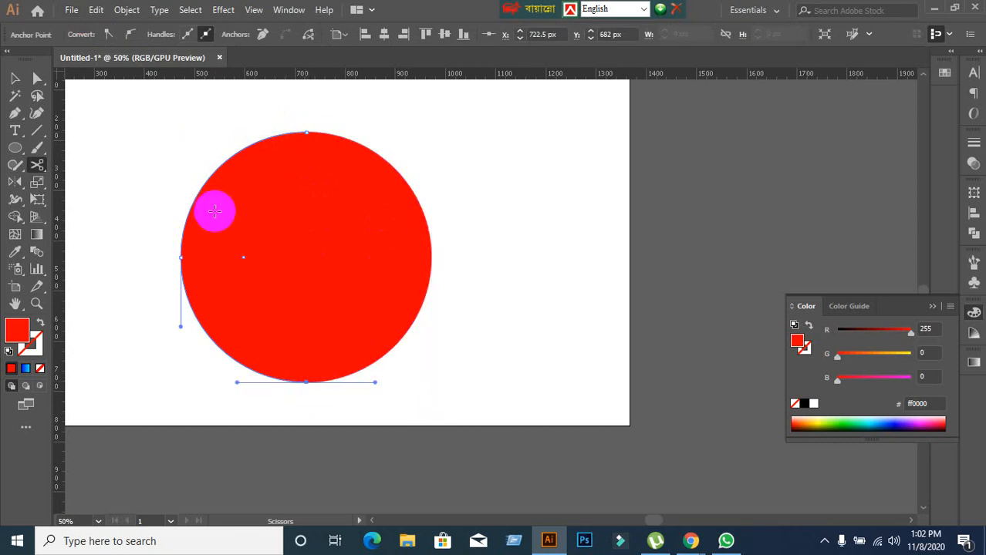
Delete the left half of the cut circle, including its remaining path segment.
click(15, 78)
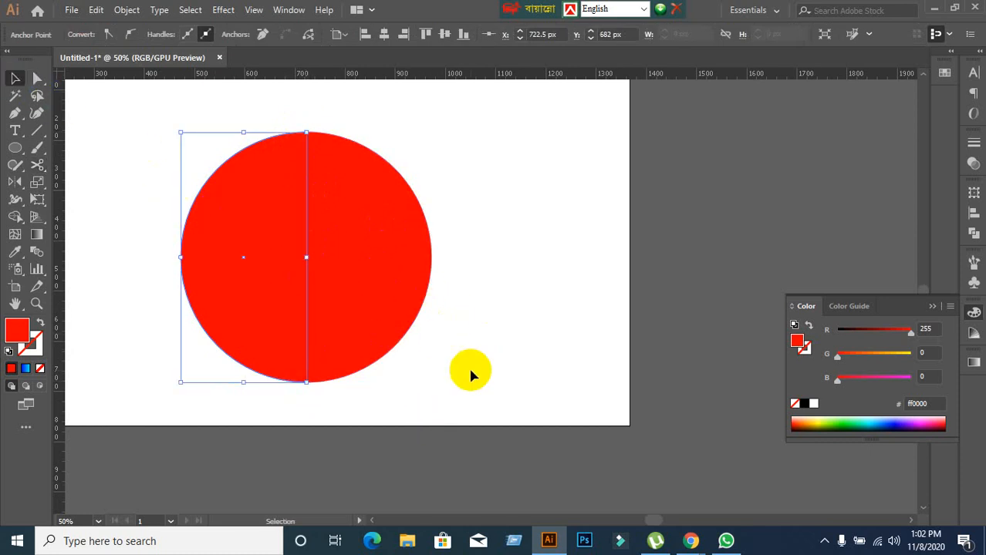
key(Delete)
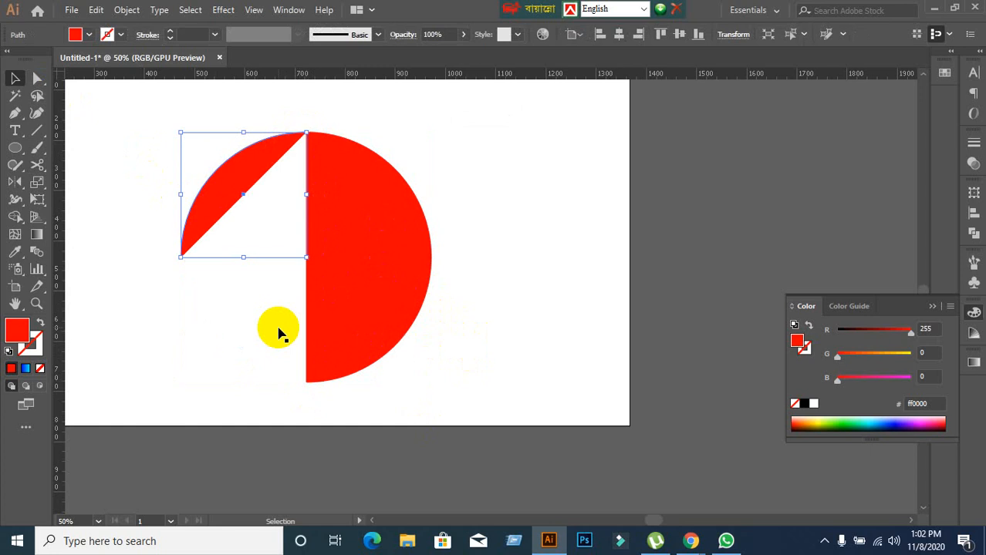
key(Delete)
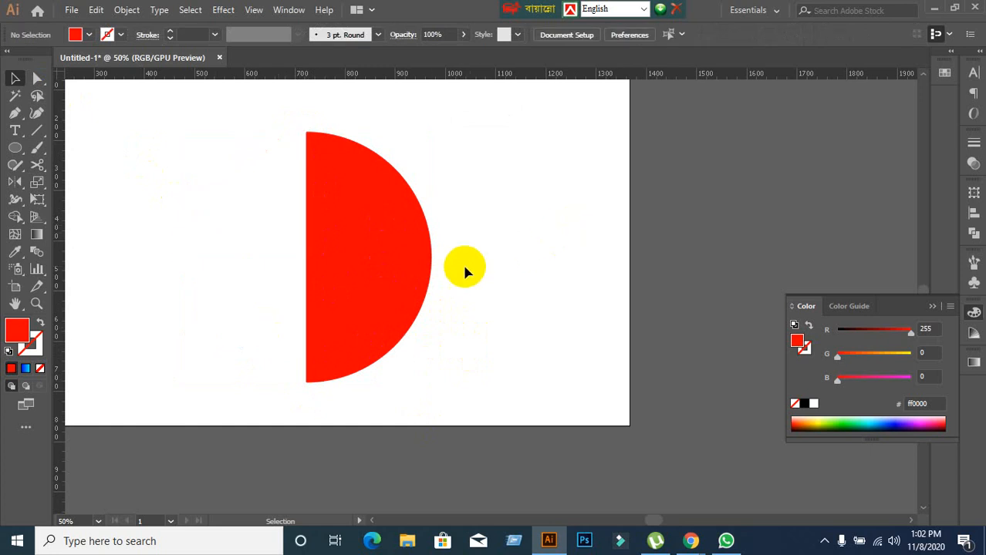
Reflect a copy of the red semicircle across the vertical axis from the middle of its straight edge to complete the circle.
click(379, 276)
click(11, 184)
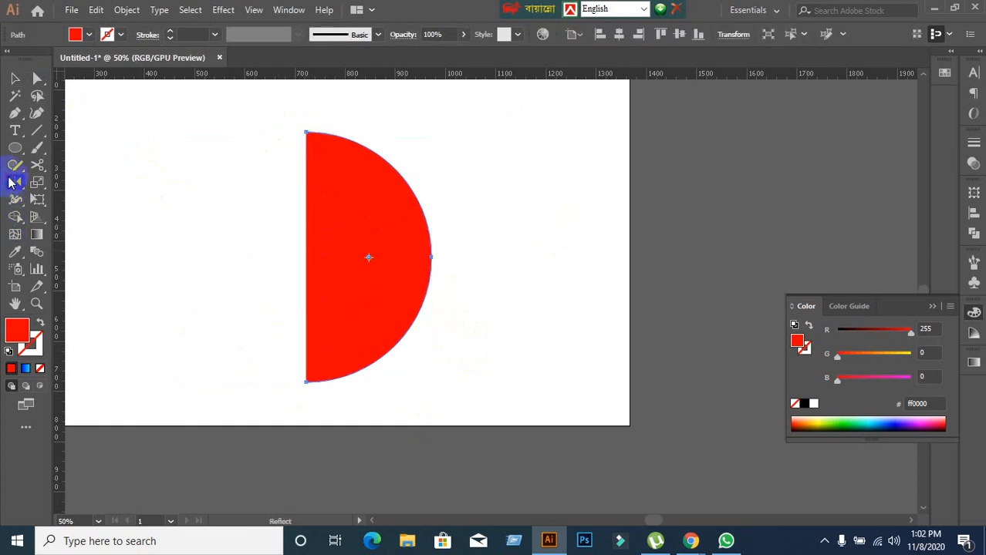
click(306, 257)
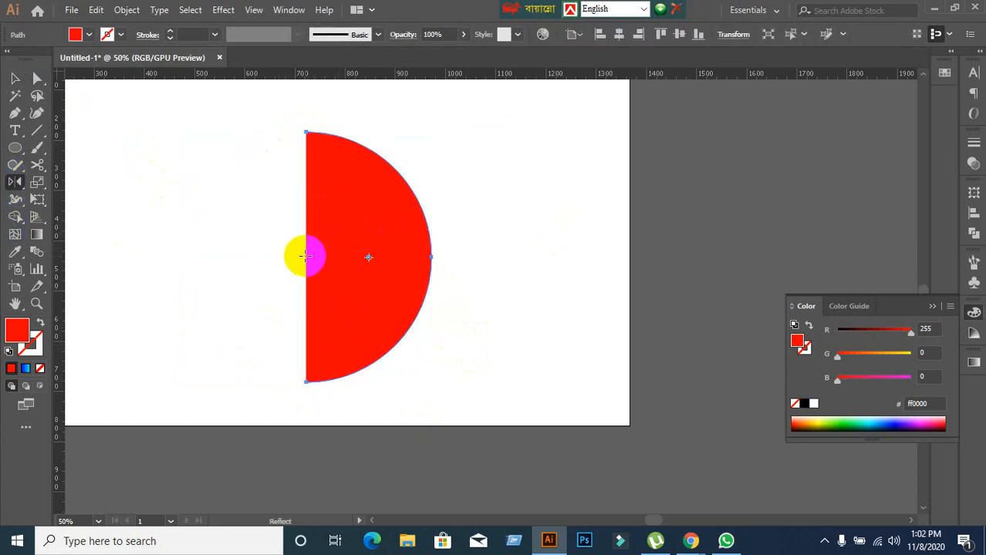
alt+click(306, 257)
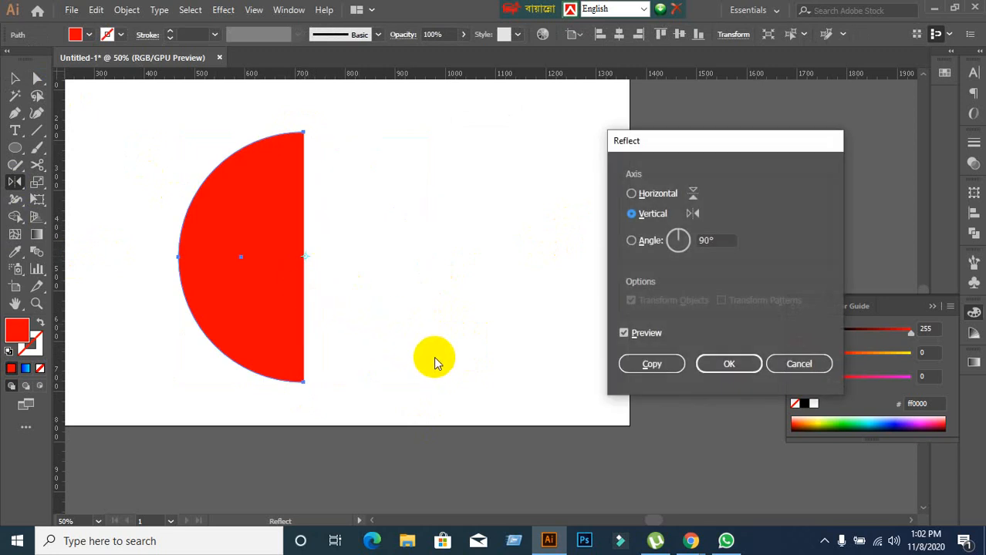
click(632, 194)
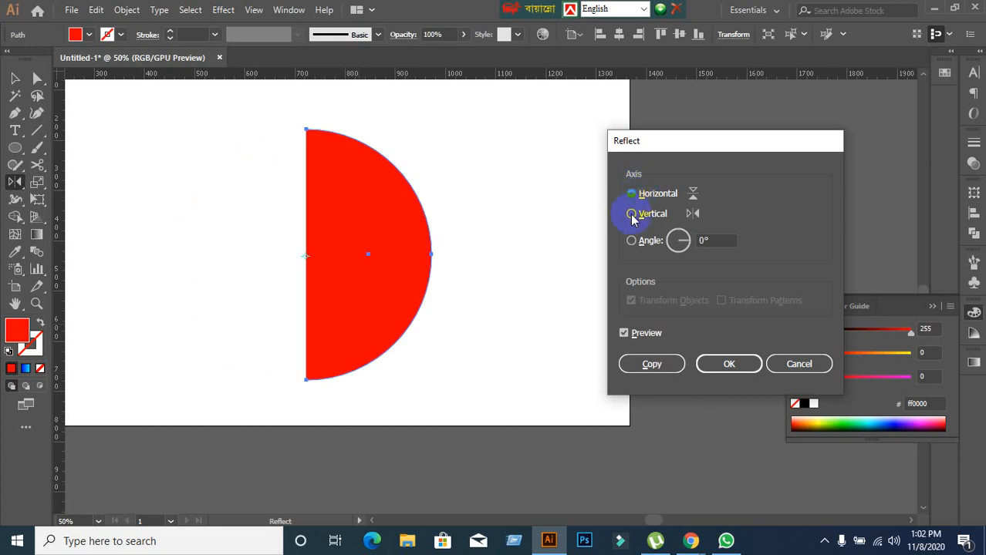
click(633, 215)
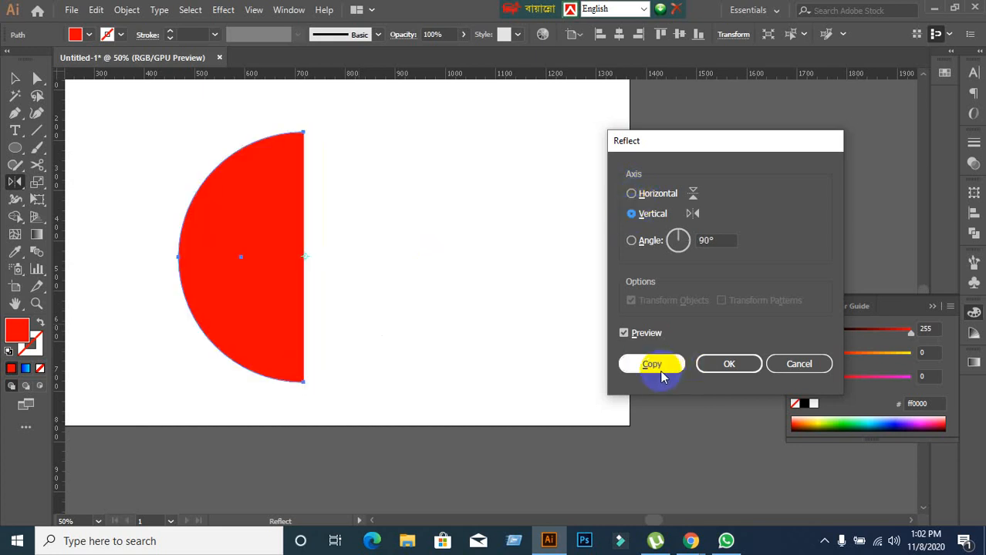
click(657, 367)
click(15, 78)
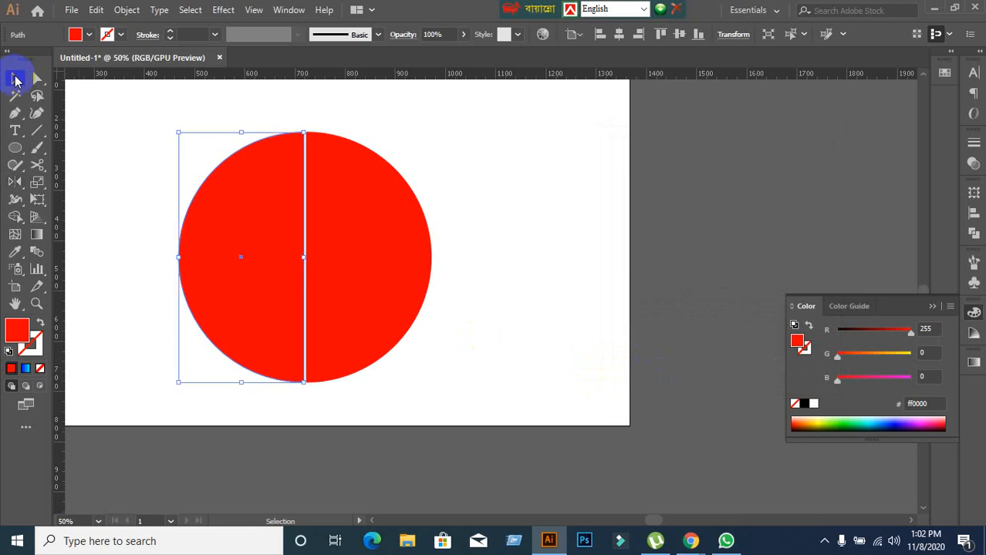
click(524, 214)
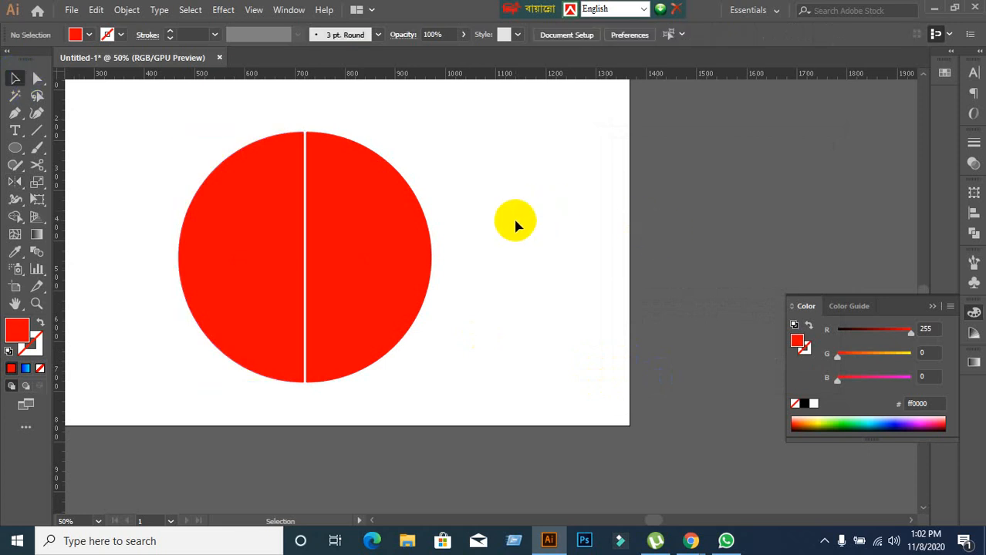
Select both red semicircles with the Selection tool and delete them from the artboard.
scroll(513, 217, down, 1)
scroll(513, 217, up, 1)
drag(78, 129, 555, 348)
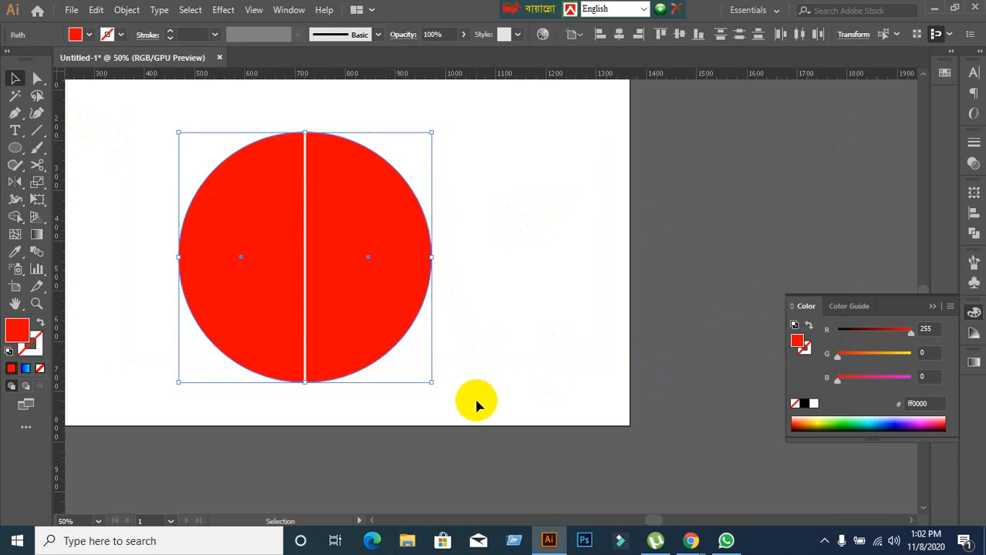
key(Delete)
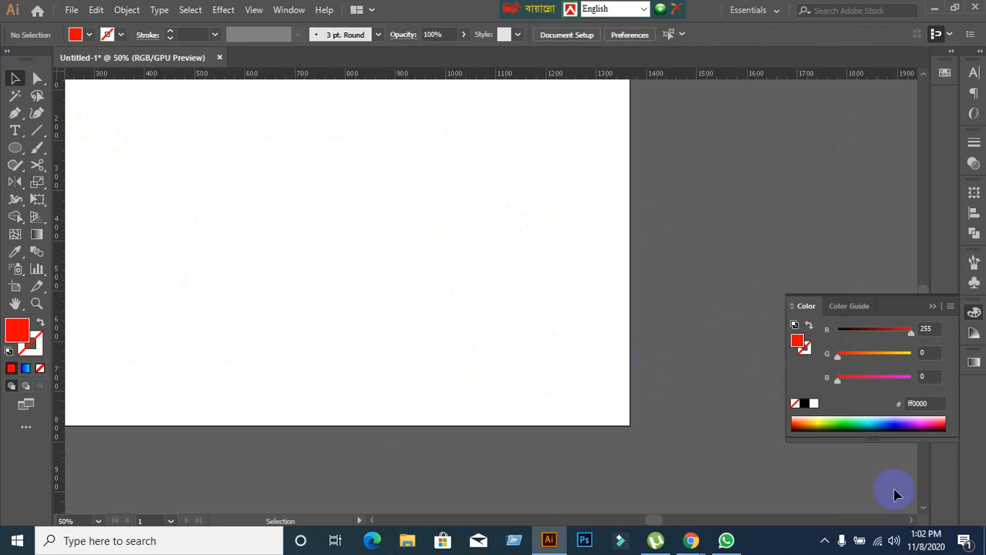
Switch to the Google Meet call in Chrome and open the meeting chat.
click(690, 541)
click(579, 467)
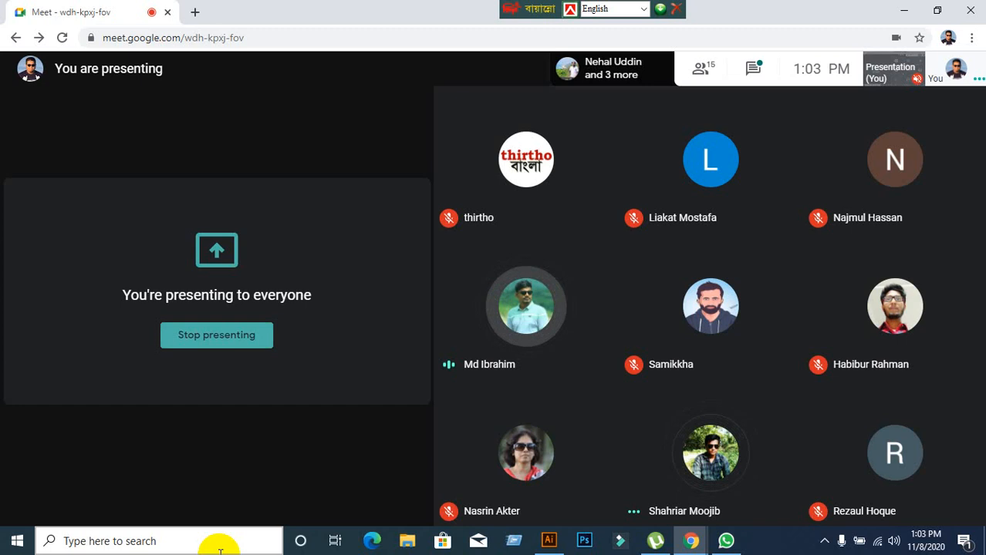
click(753, 81)
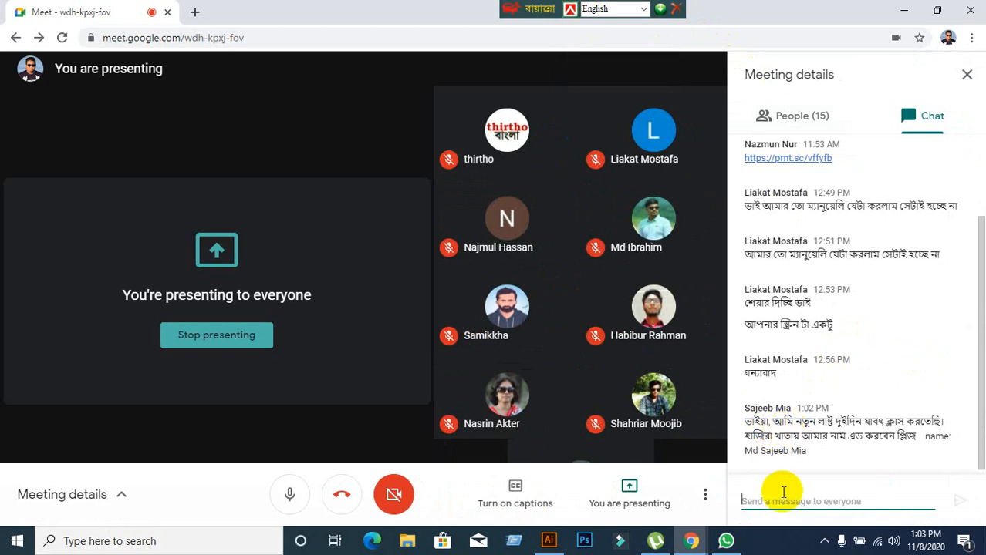
Send the contact phone number to everyone as a chat message.
text(013)
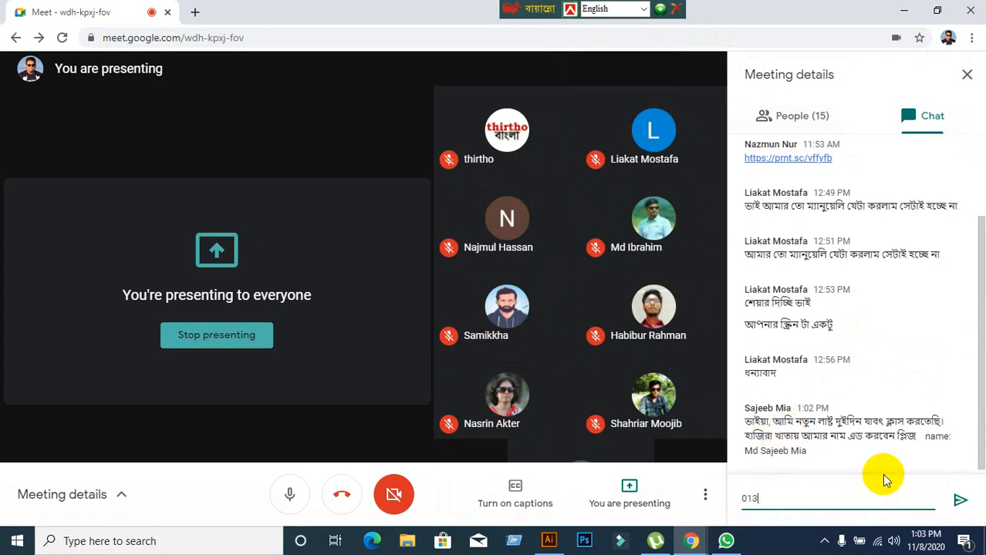
key(BackSpace)
key(BackSpace)
key(BackSpace)
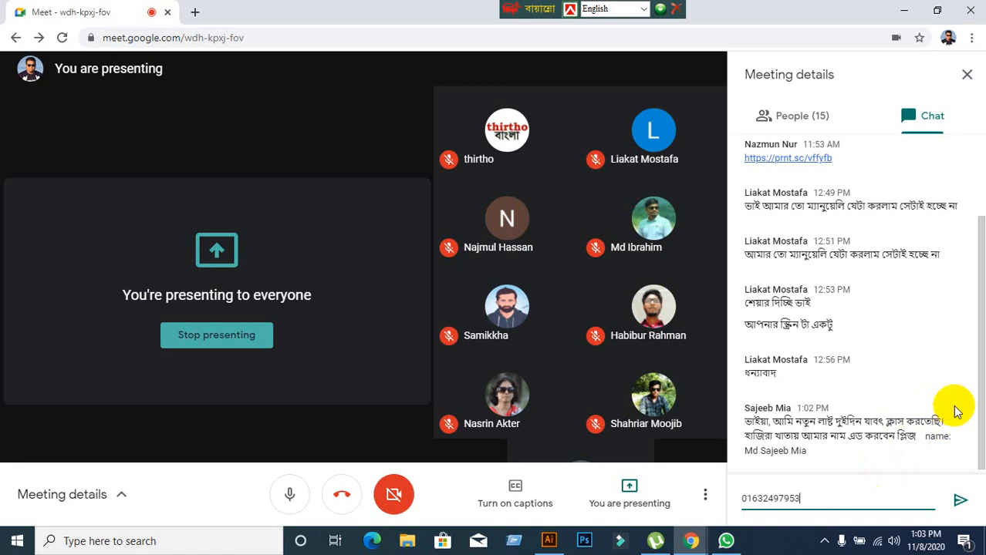
click(960, 500)
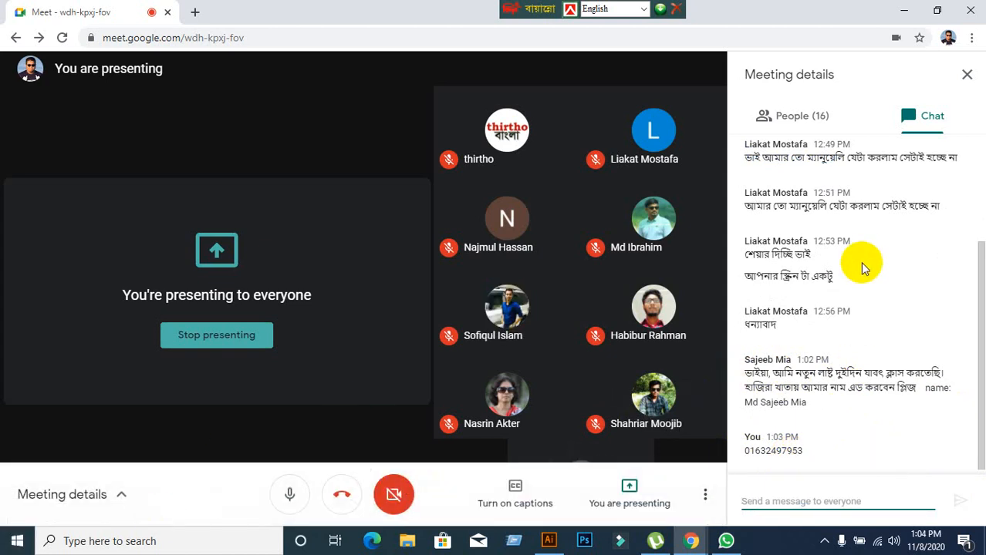
Show the meeting's participant list and minimize the Chrome and Illustrator windows to reach the desktop.
click(827, 112)
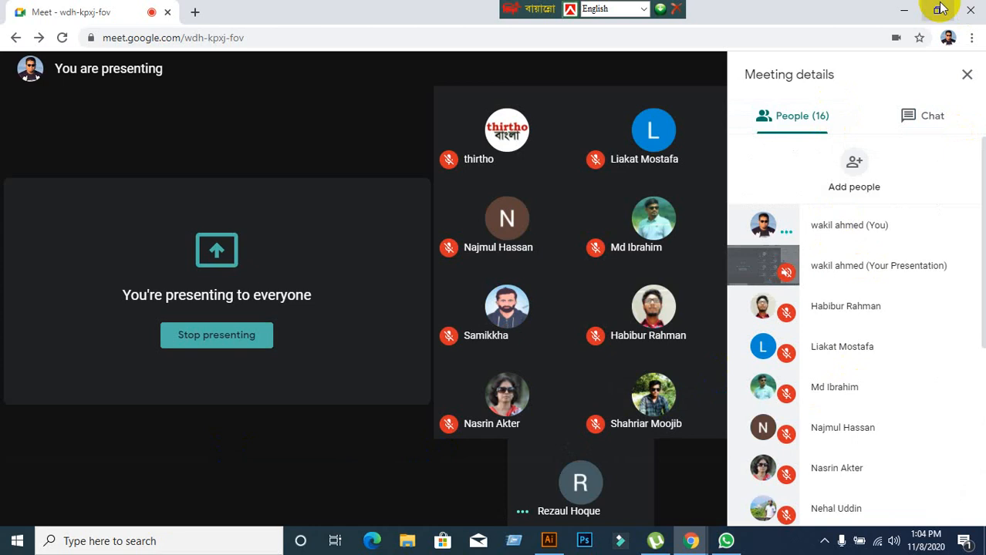
click(903, 11)
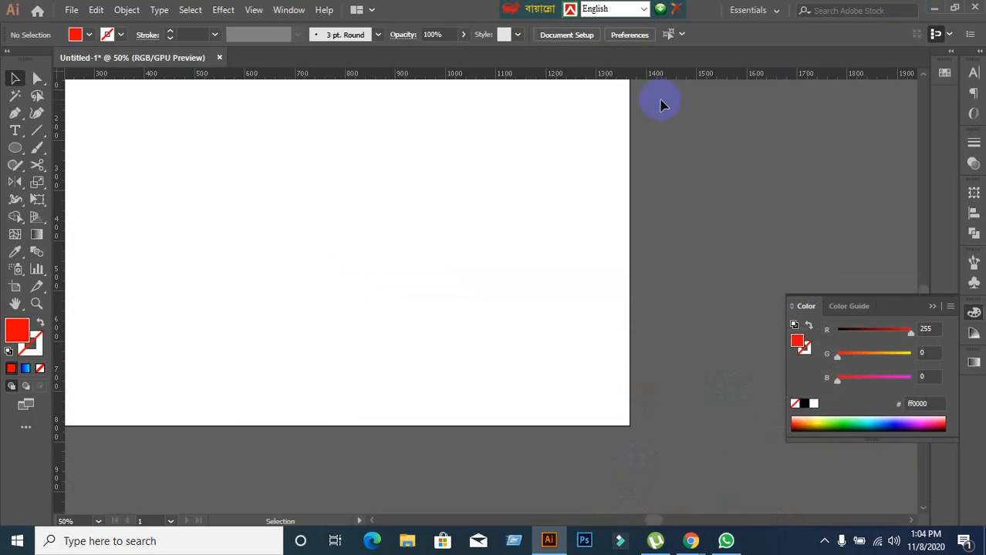
click(934, 8)
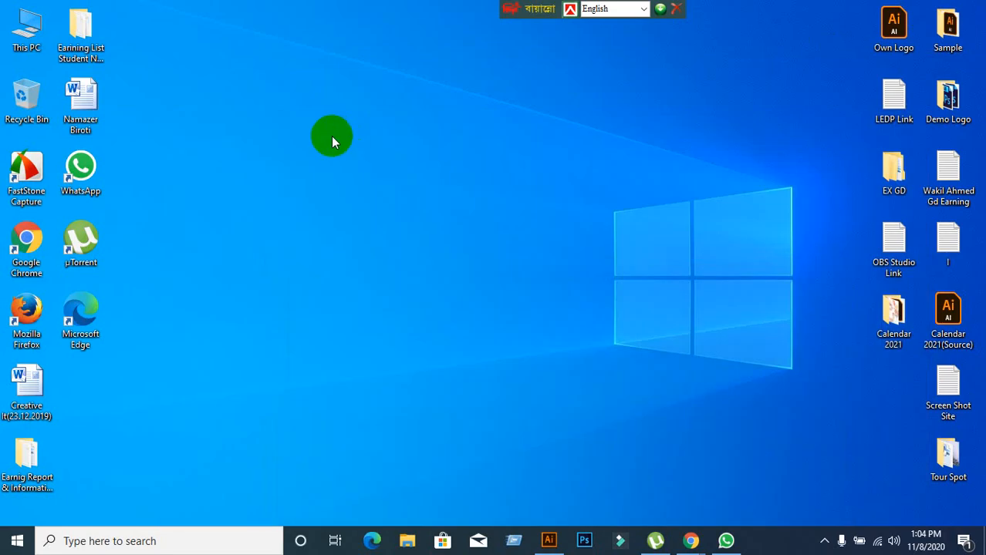